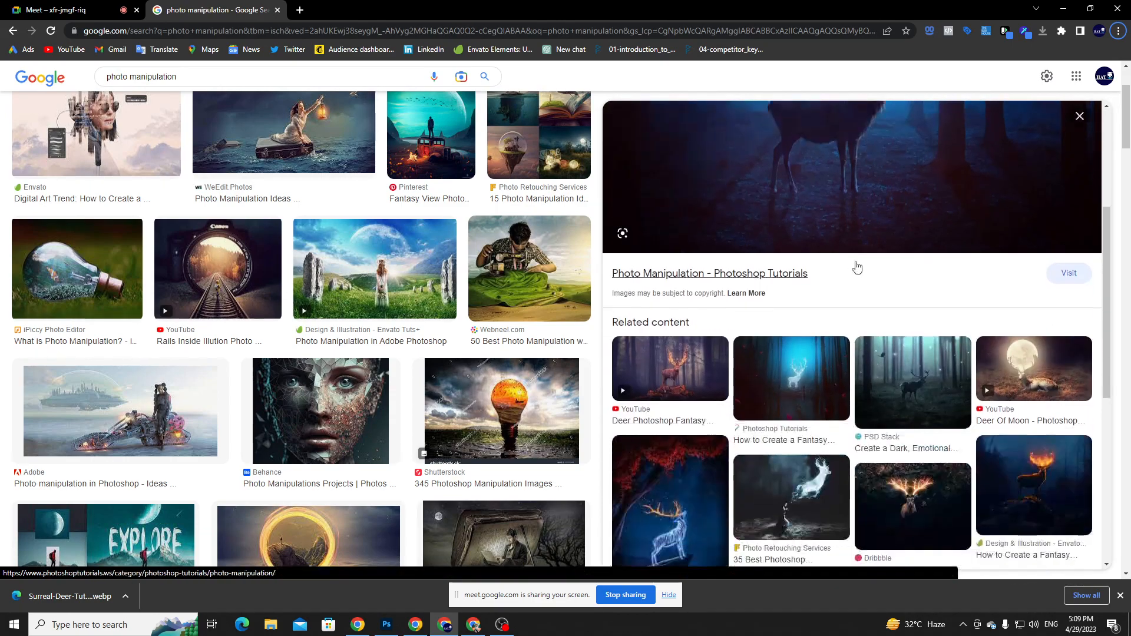
# - Copy the blue forest deer image from the Google Images preview and switch to Photoshop
pyautogui.rightClick(833, 235)
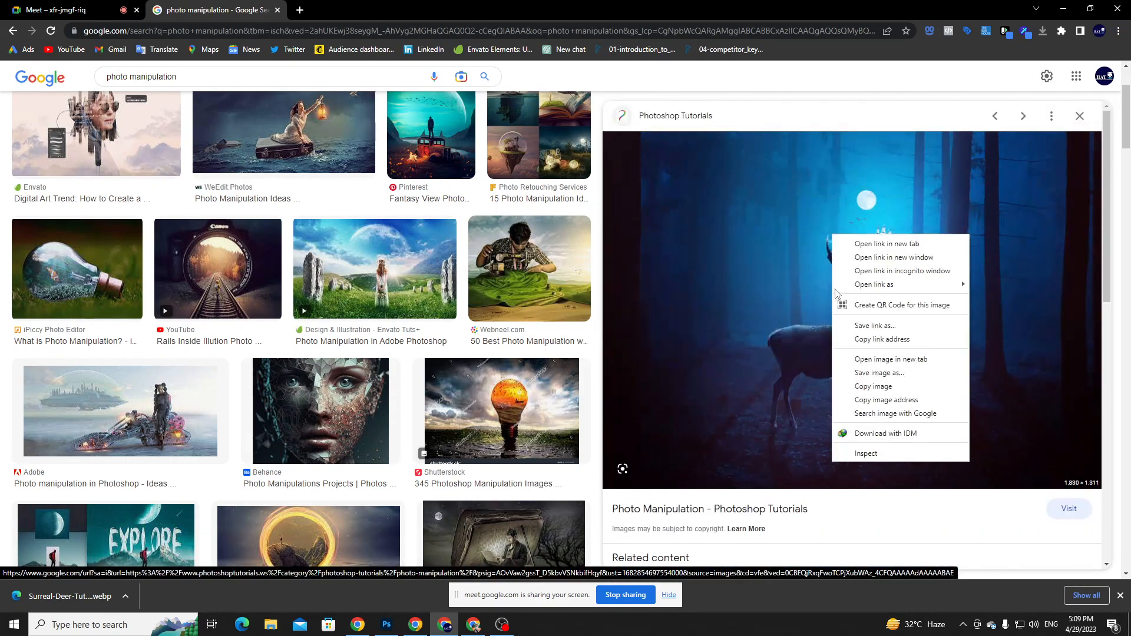
pyautogui.click(882, 392)
pyautogui.click(386, 625)
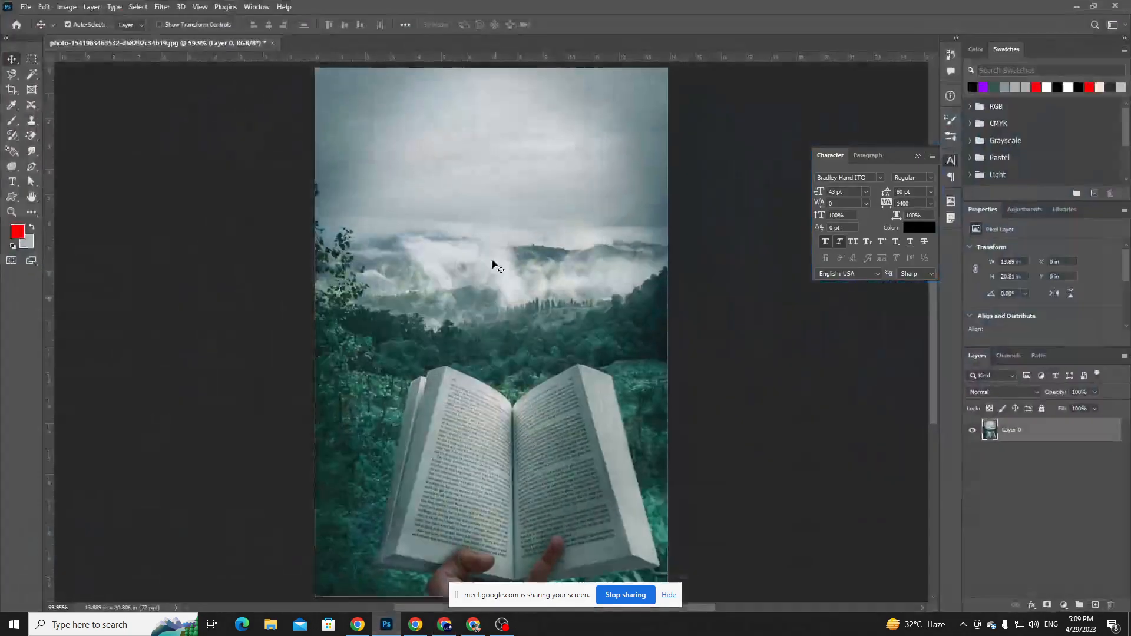
# - Create a 1830 x 1311 px document at 72 ppi, paste the deer image, and clear the floating Character panel and screen-sharing notice
pyautogui.hotkey('ctrl', 'n')
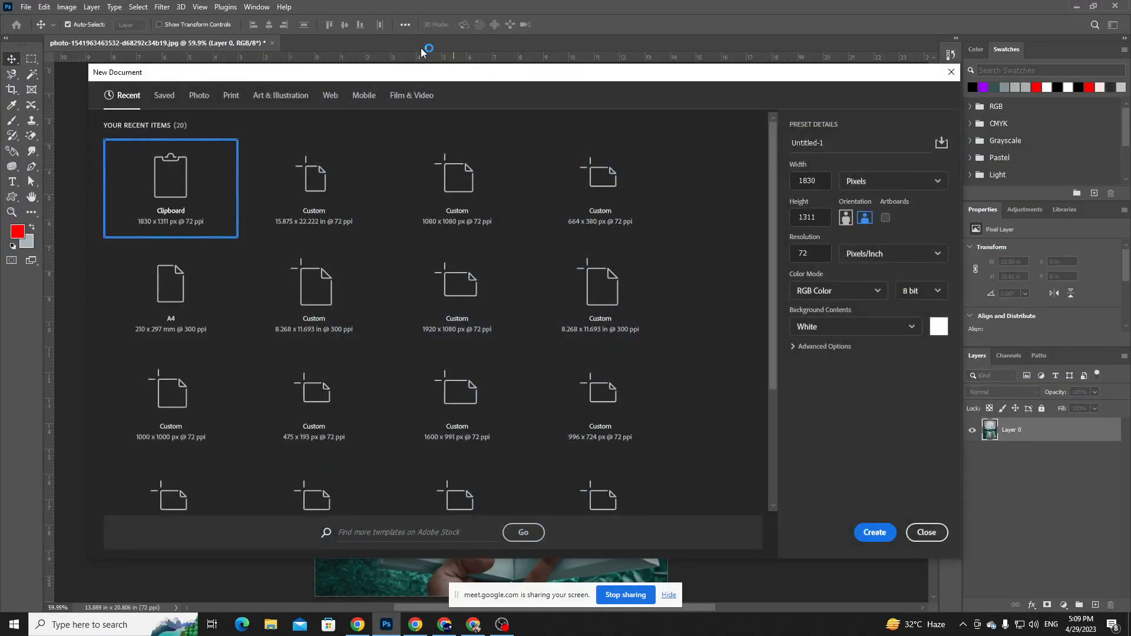
pyautogui.press('Return')
pyautogui.hotkey('ctrl', 'v')
pyautogui.hotkey('ctrl', '0')
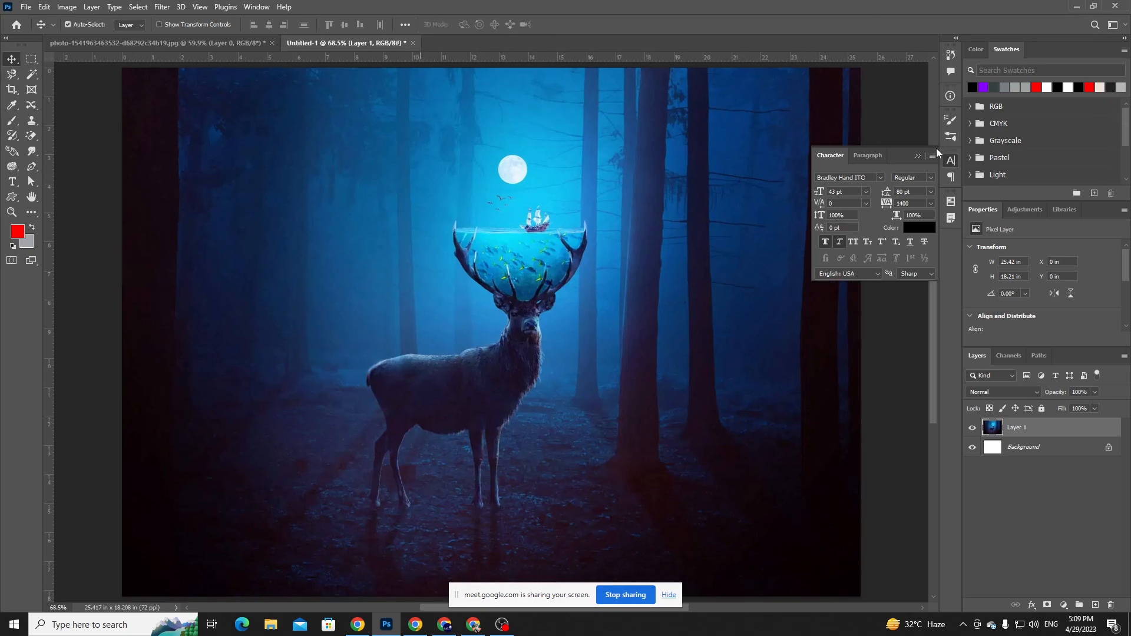
pyautogui.click(917, 156)
pyautogui.click(668, 600)
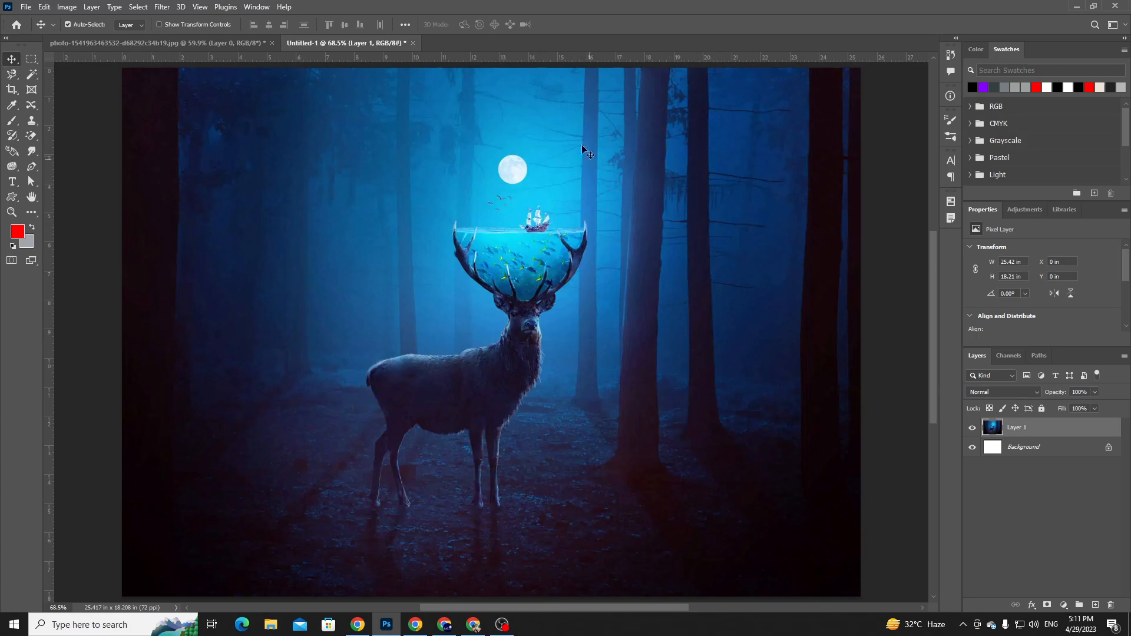
# - Switch to Chrome, search for "free pik\" in a new tab, and open the Freepik website
pyautogui.click(439, 631)
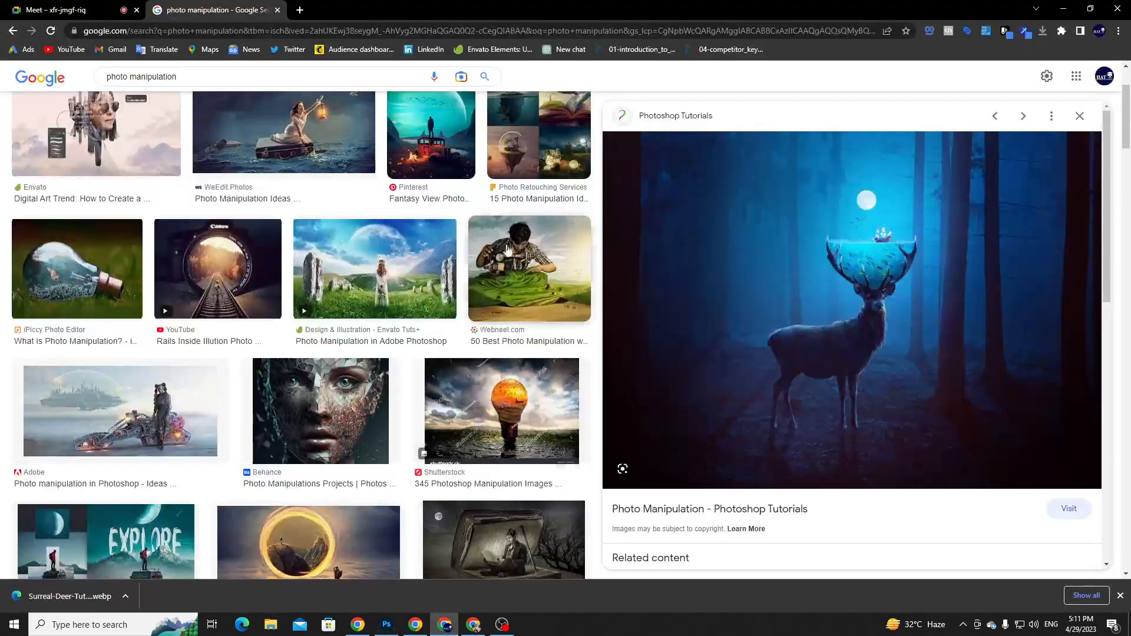
pyautogui.click(298, 9)
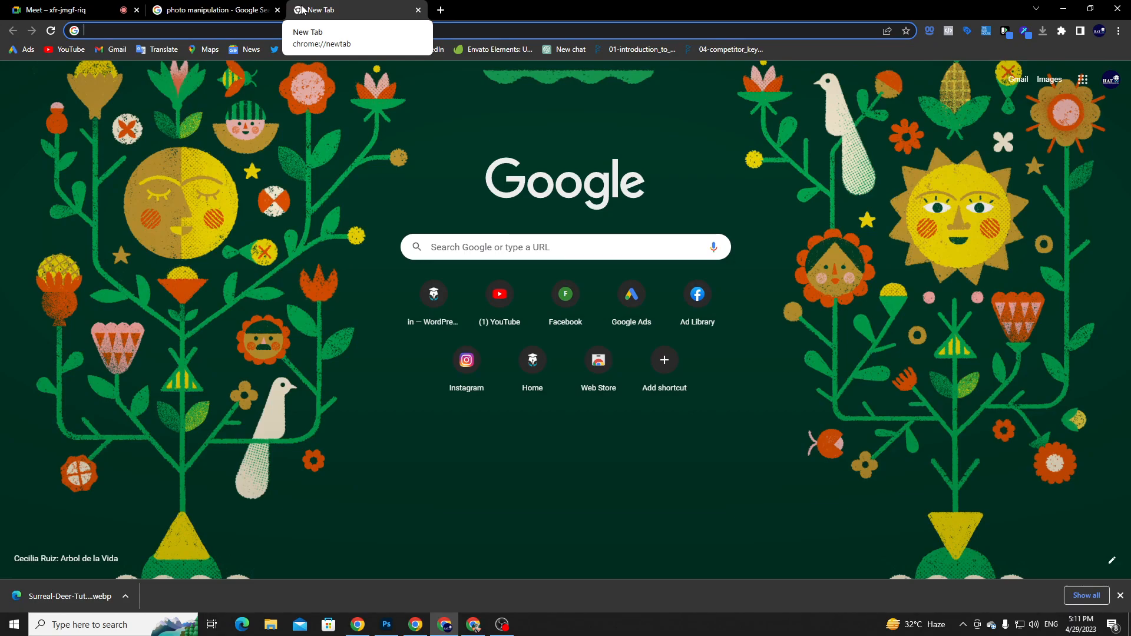
pyautogui.write('free ')
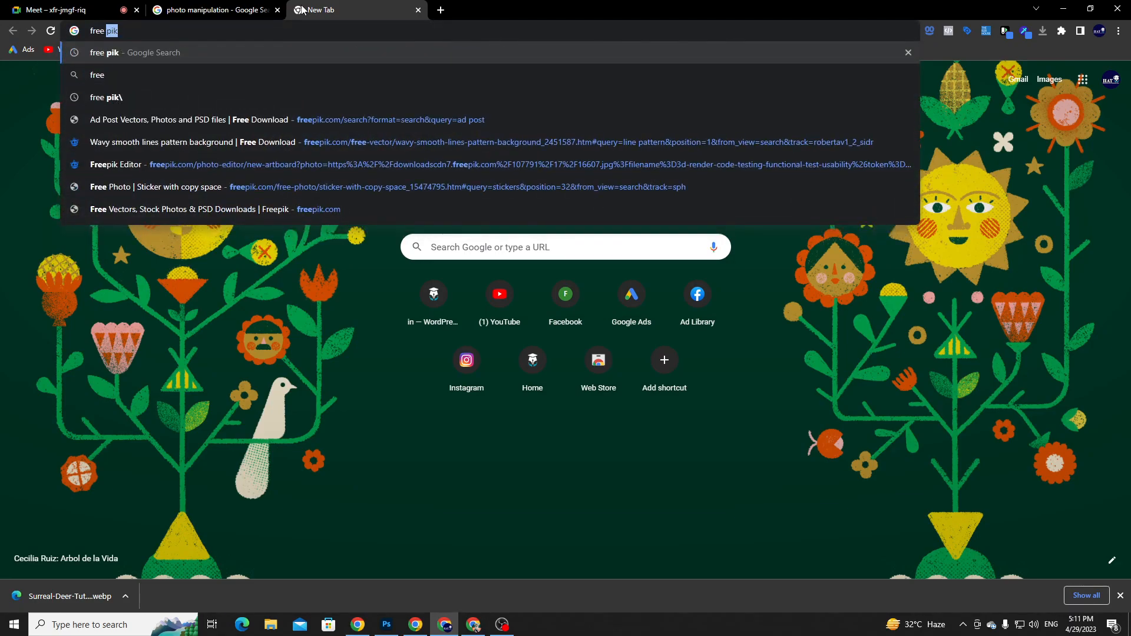
pyautogui.write('pik\\')
pyautogui.press('Return')
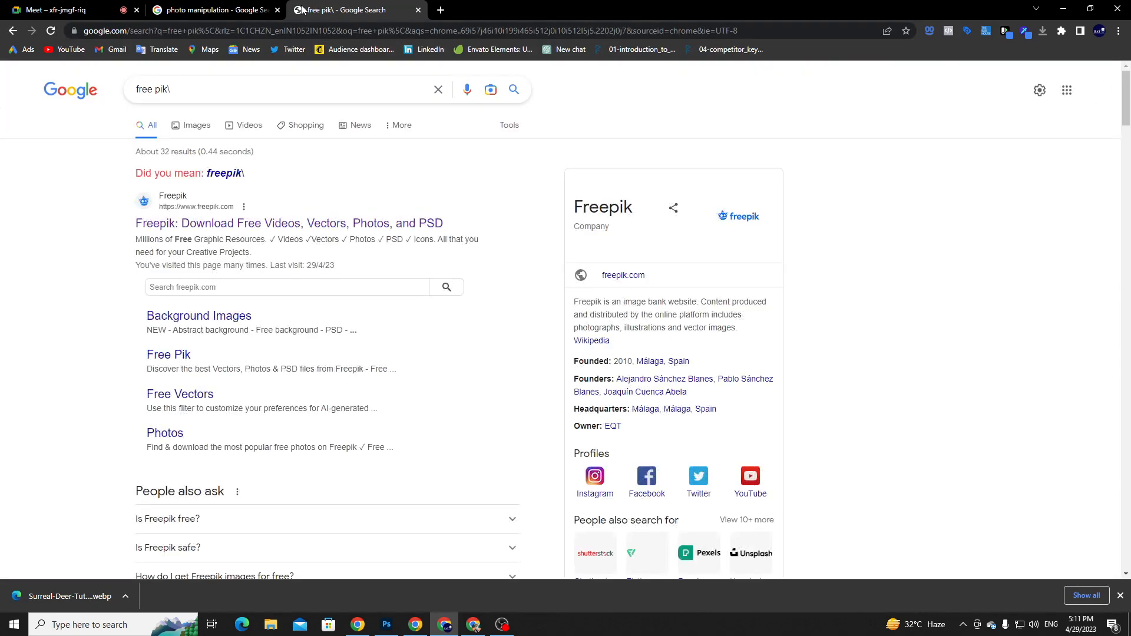
pyautogui.click(178, 229)
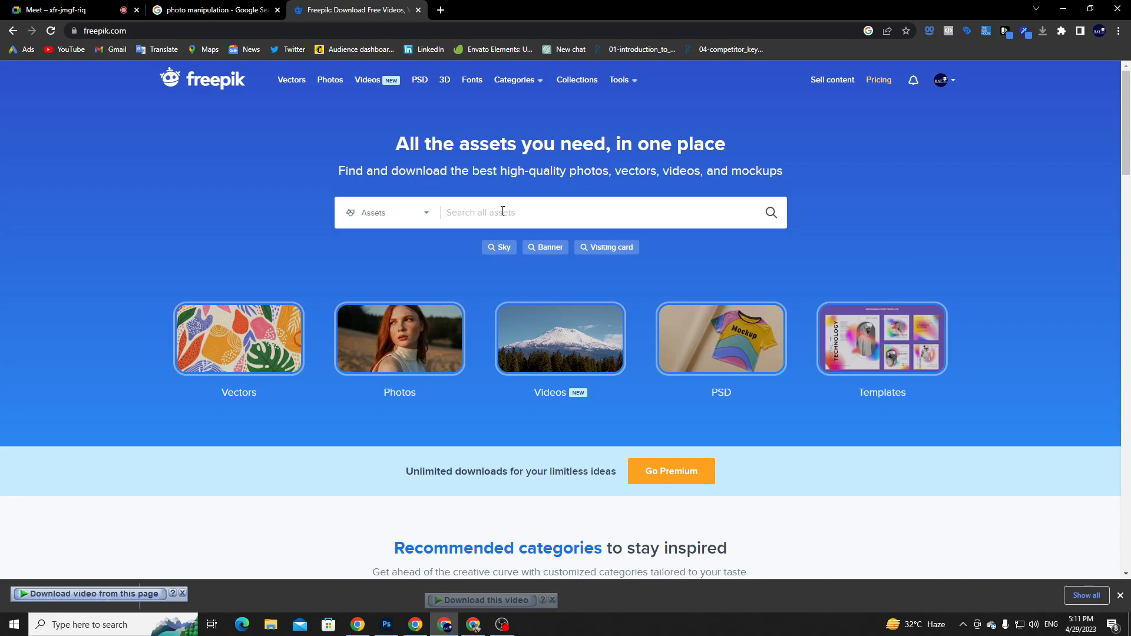
# - Search Freepik for "forest" and filter the results to free photos
pyautogui.write('forest')
pyautogui.press('Return')
pyautogui.scroll(-4, 1, 290)
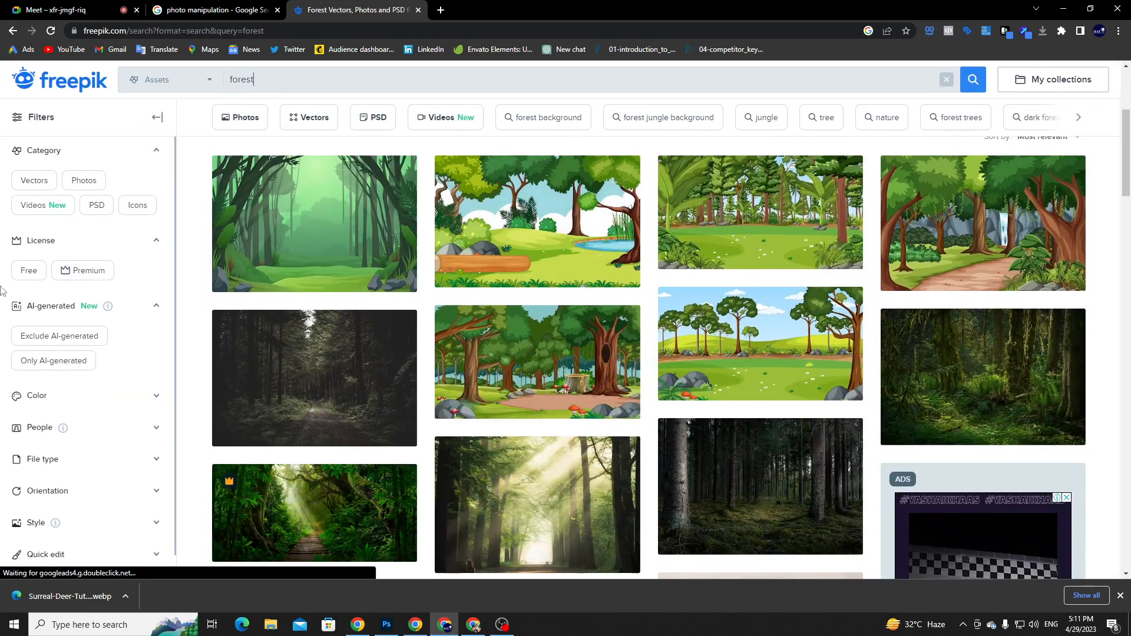
pyautogui.click(28, 270)
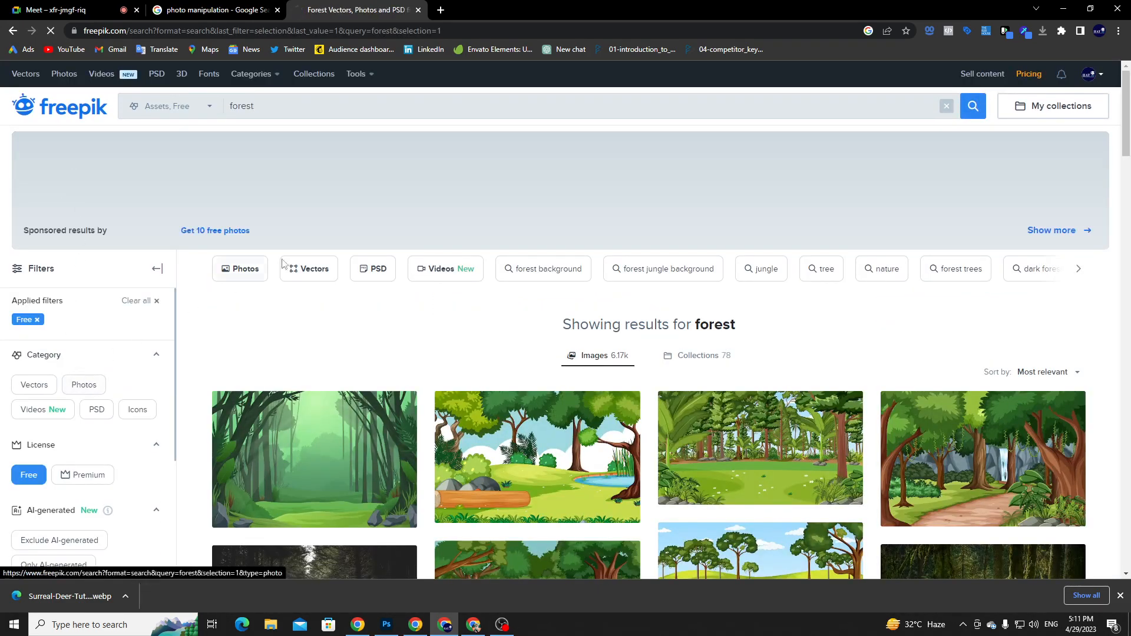
pyautogui.click(245, 269)
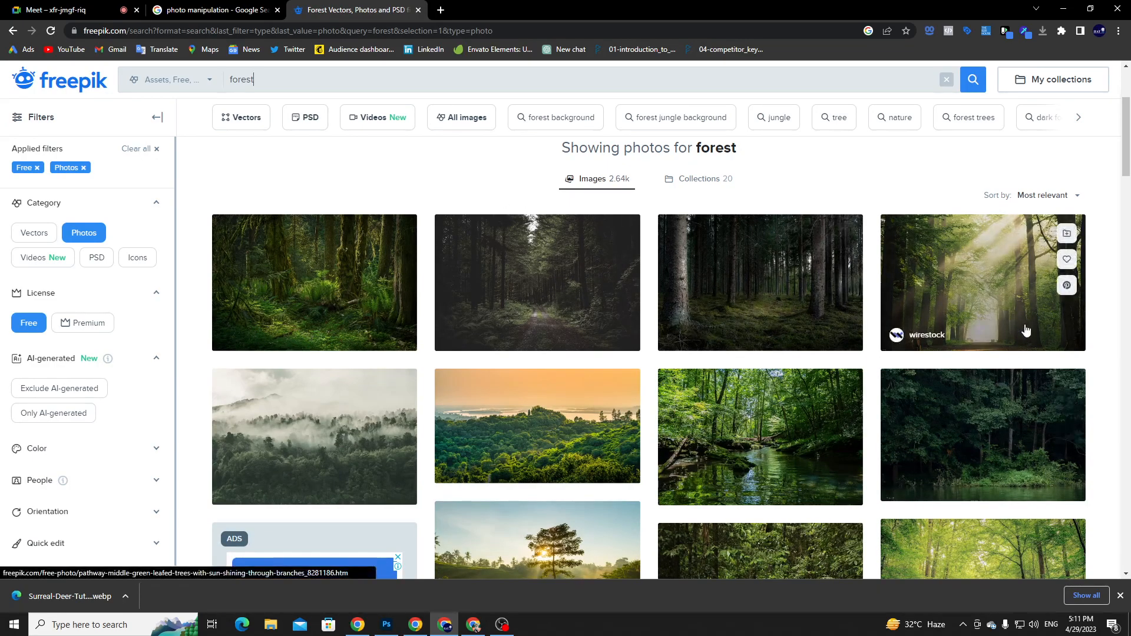
# - Compare the free forest photos, previewing the dark shot with tall trees and the sunlit autumn forest
pyautogui.click(808, 315)
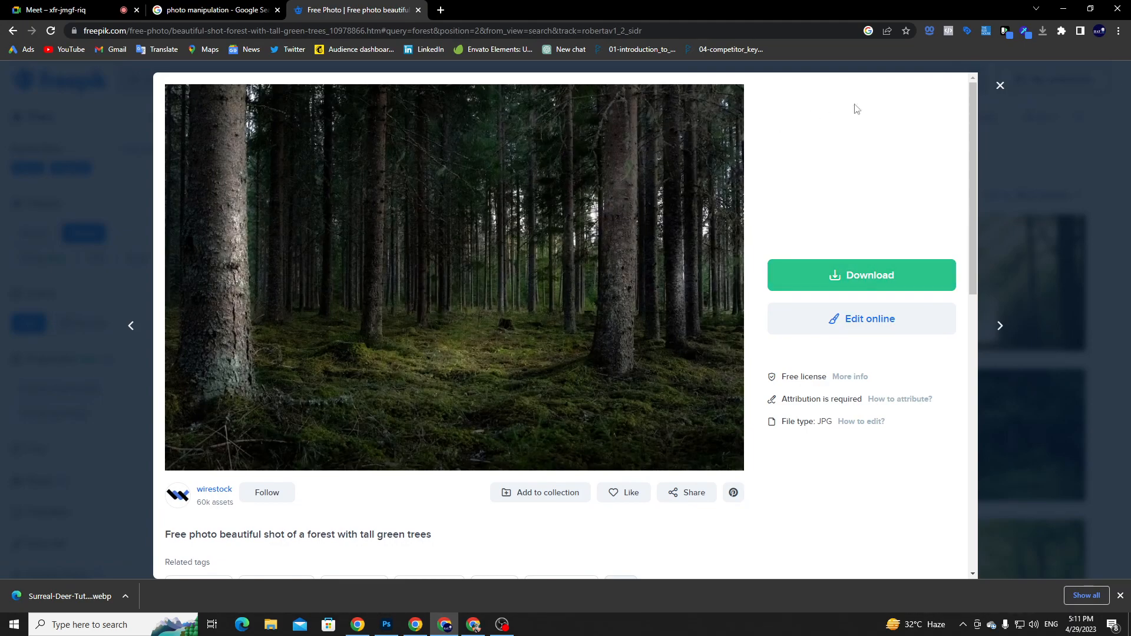
pyautogui.click(1000, 86)
pyautogui.scroll(-1, 713, 287)
pyautogui.scroll(-3, 714, 289)
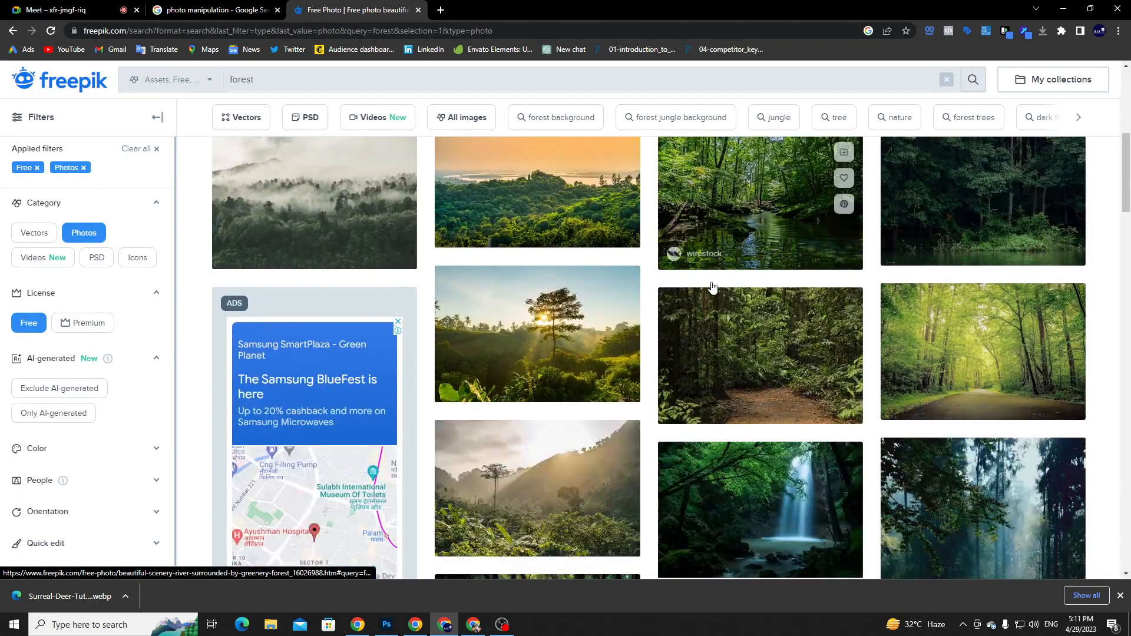
pyautogui.scroll(-4, 824, 276)
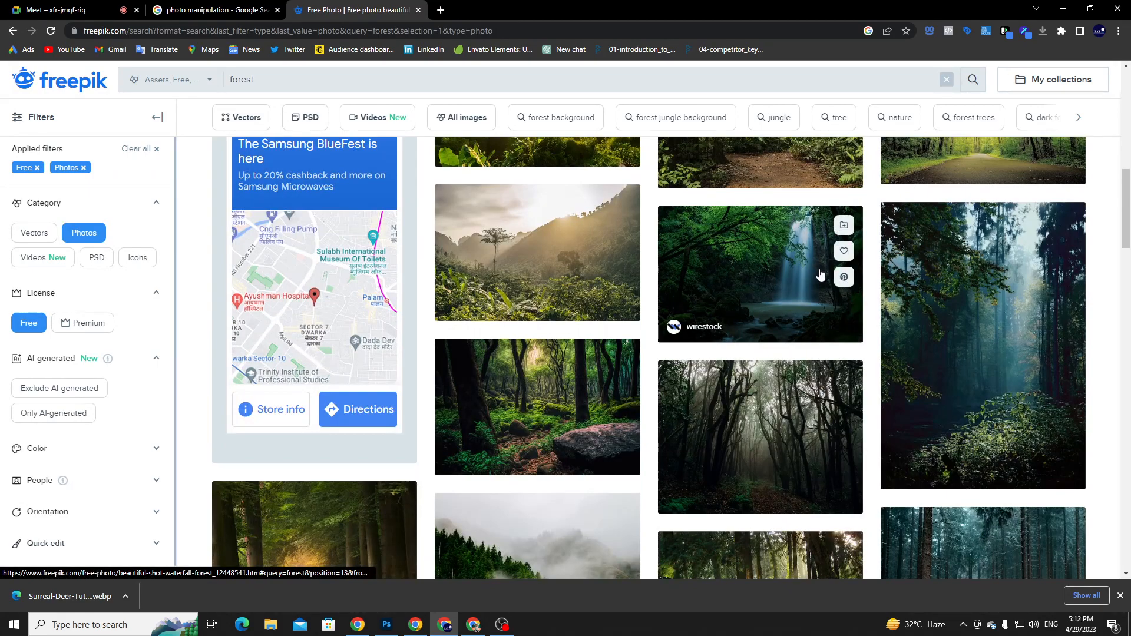
pyautogui.scroll(-3, 595, 273)
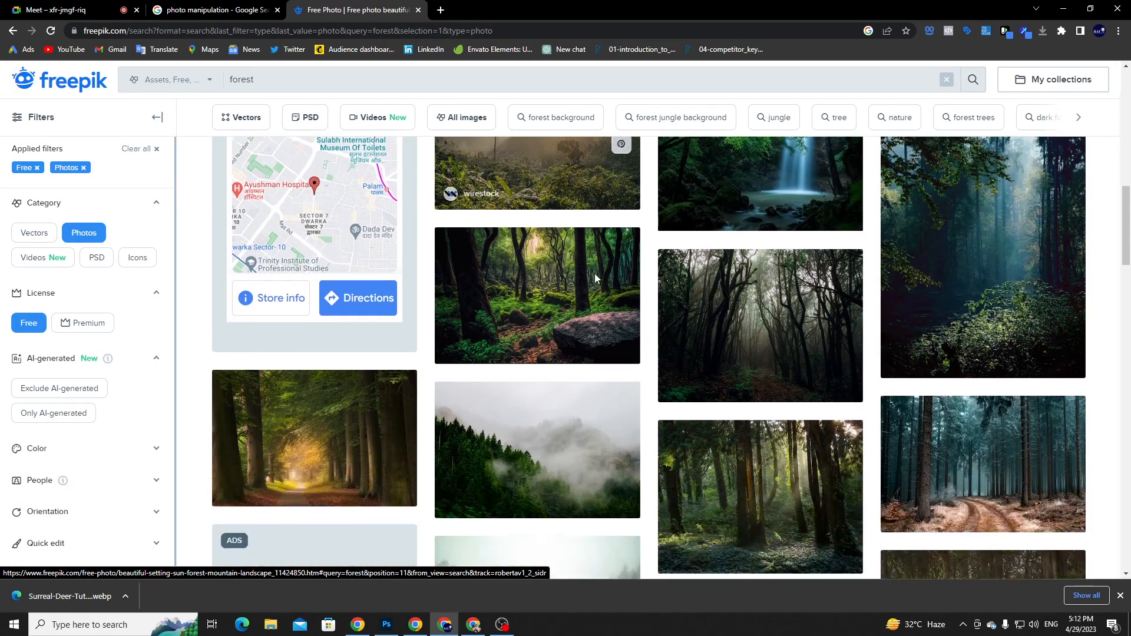
pyautogui.scroll(-2, 740, 286)
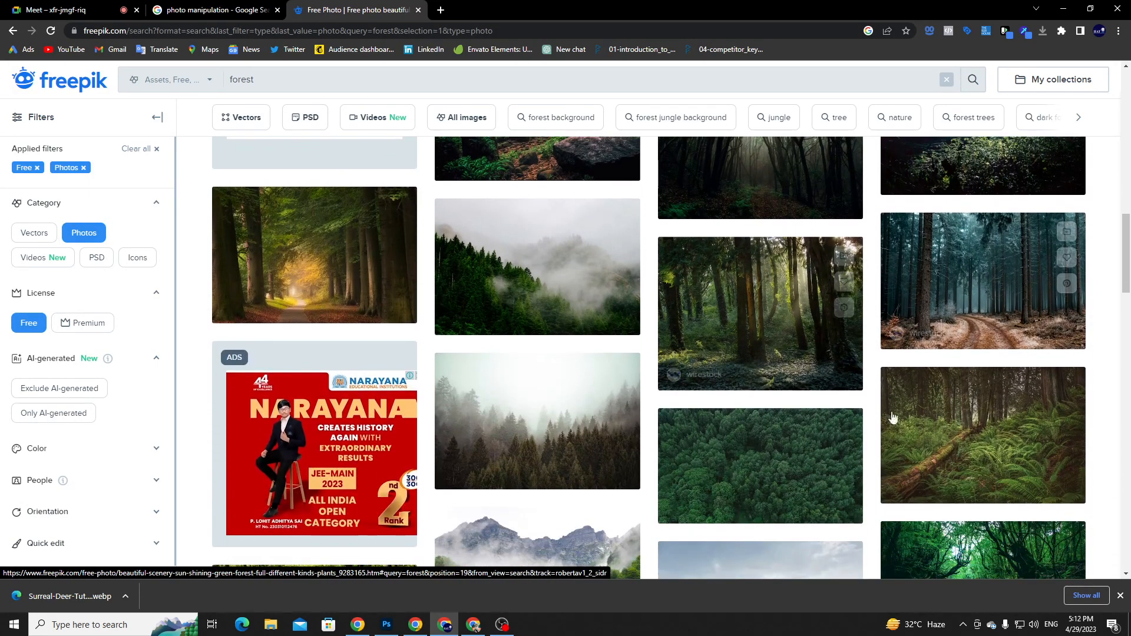
pyautogui.scroll(-5, 463, 308)
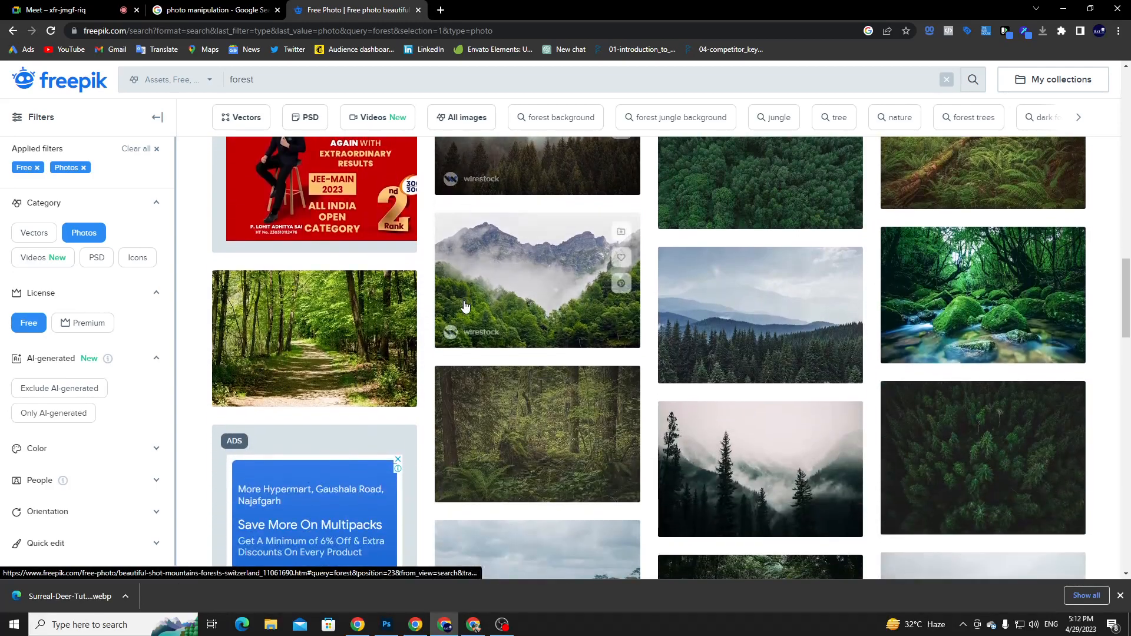
pyautogui.scroll(-4, 464, 306)
pyautogui.scroll(-1, 465, 306)
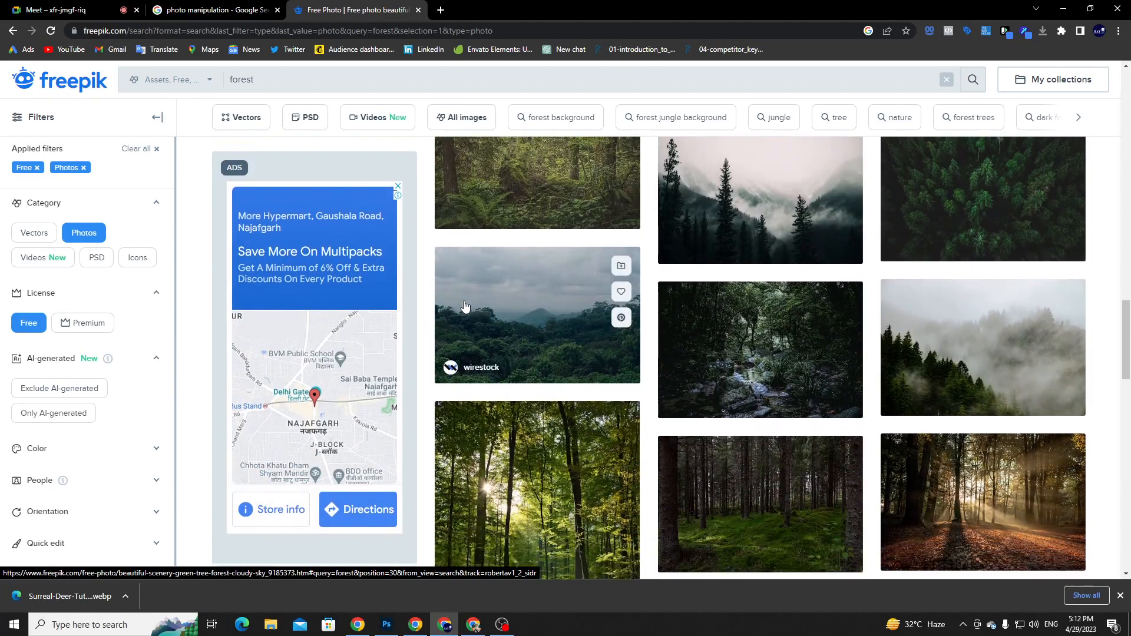
pyautogui.scroll(-3, 465, 306)
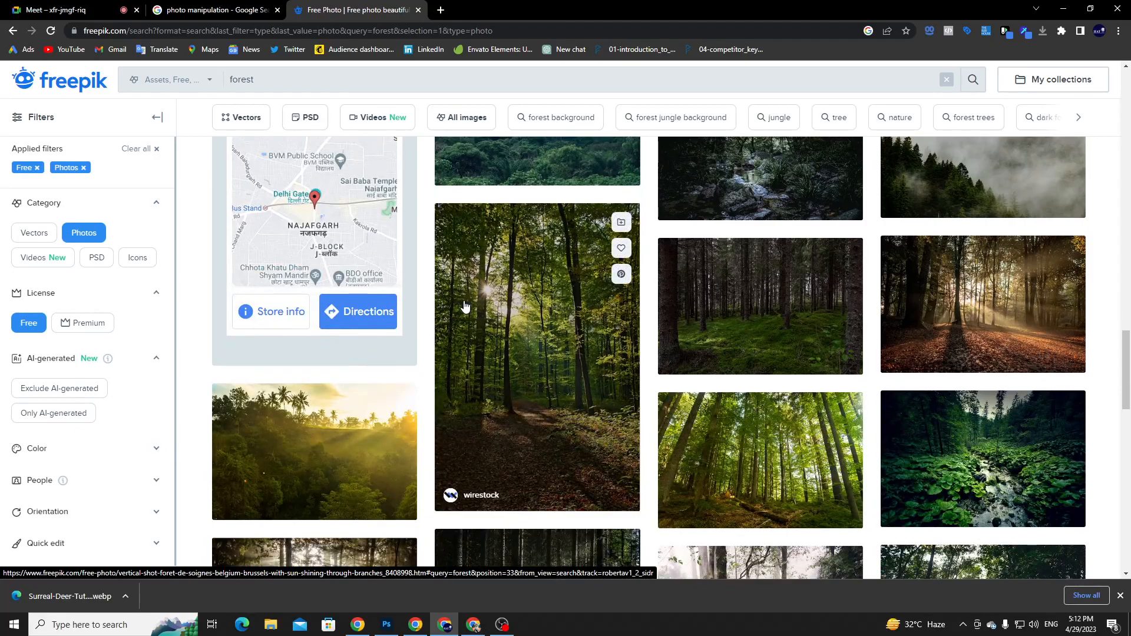
pyautogui.scroll(-4, 464, 307)
pyautogui.scroll(-3, 465, 304)
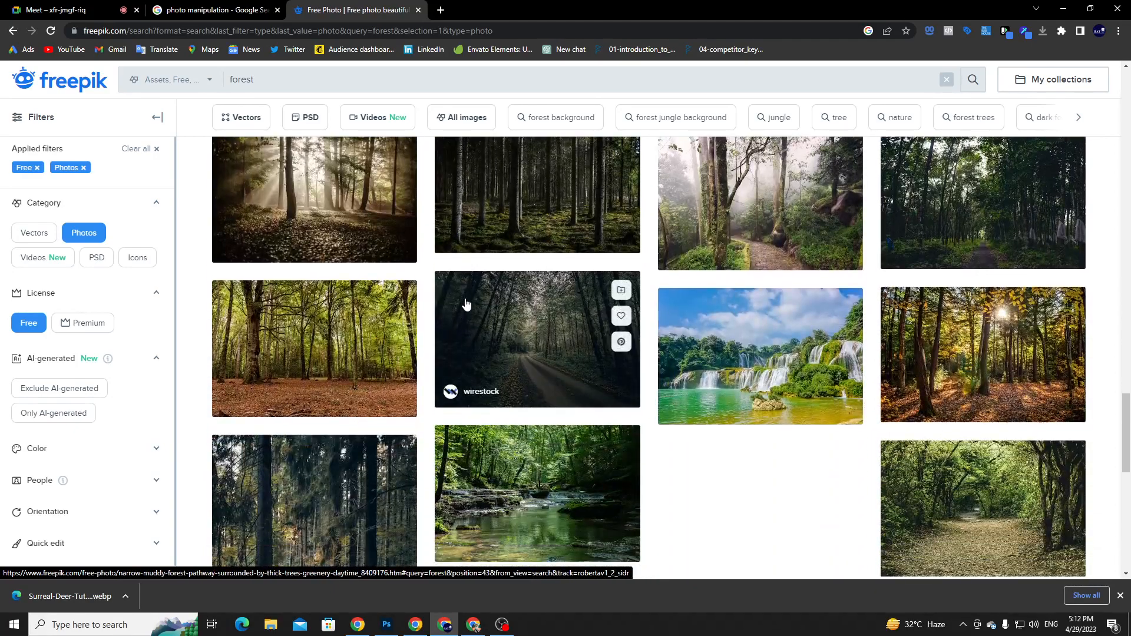
pyautogui.scroll(2, 465, 304)
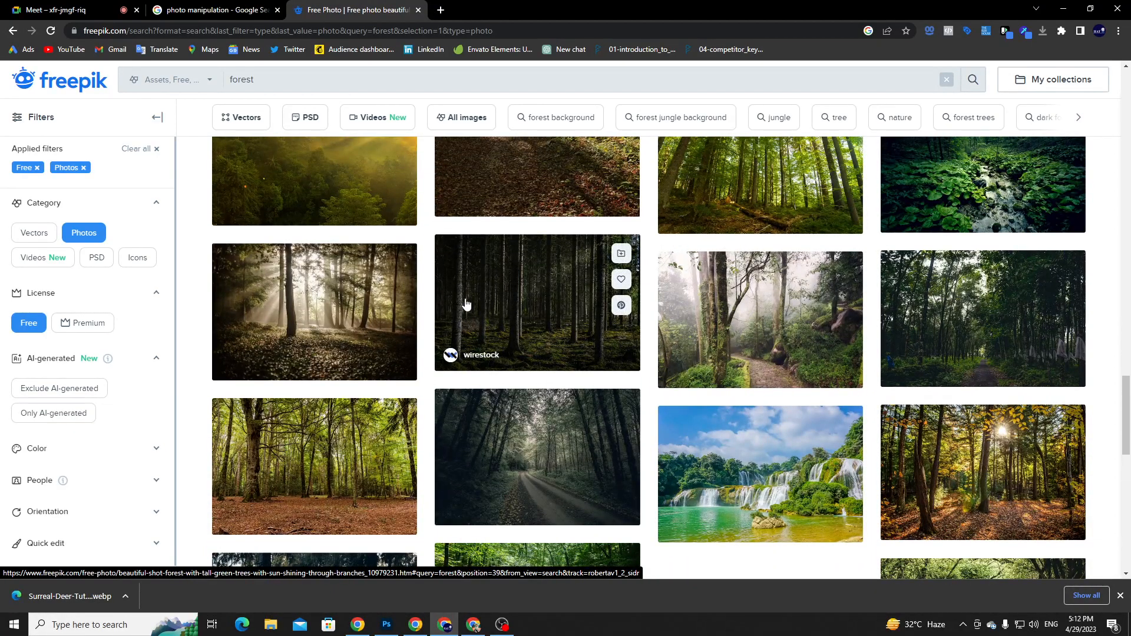
pyautogui.click(337, 297)
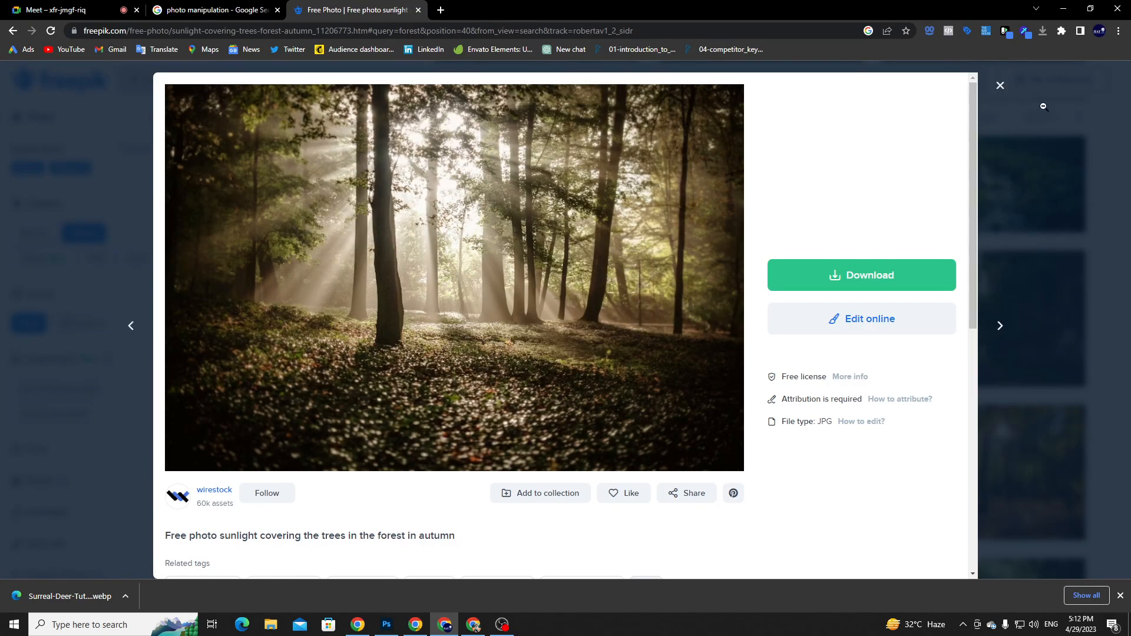
pyautogui.click(1000, 86)
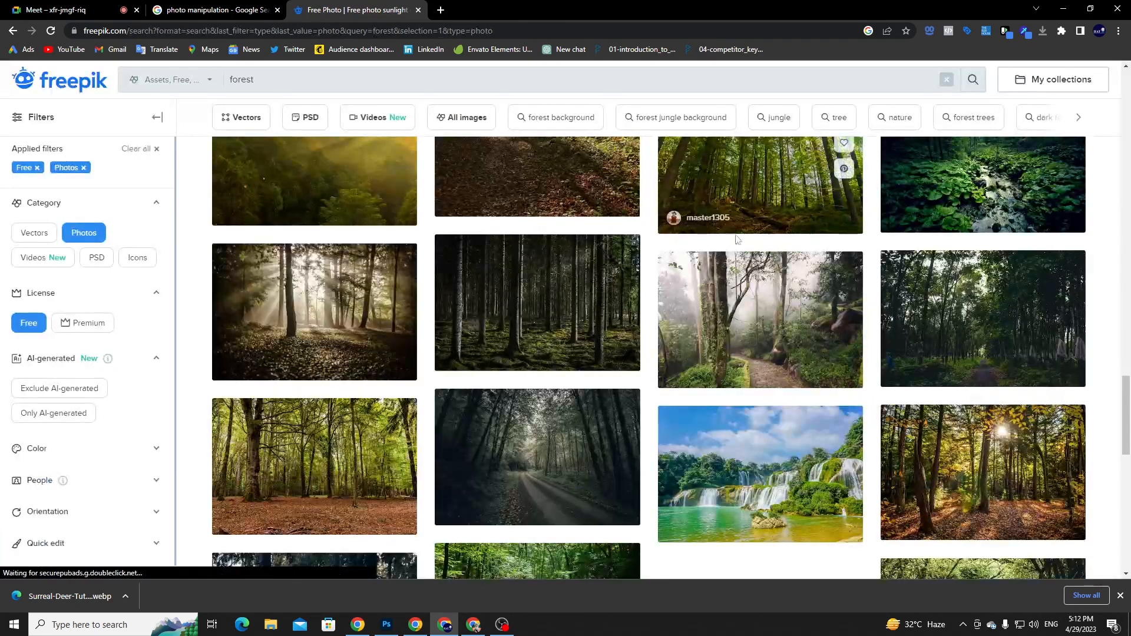
pyautogui.scroll(20, 714, 333)
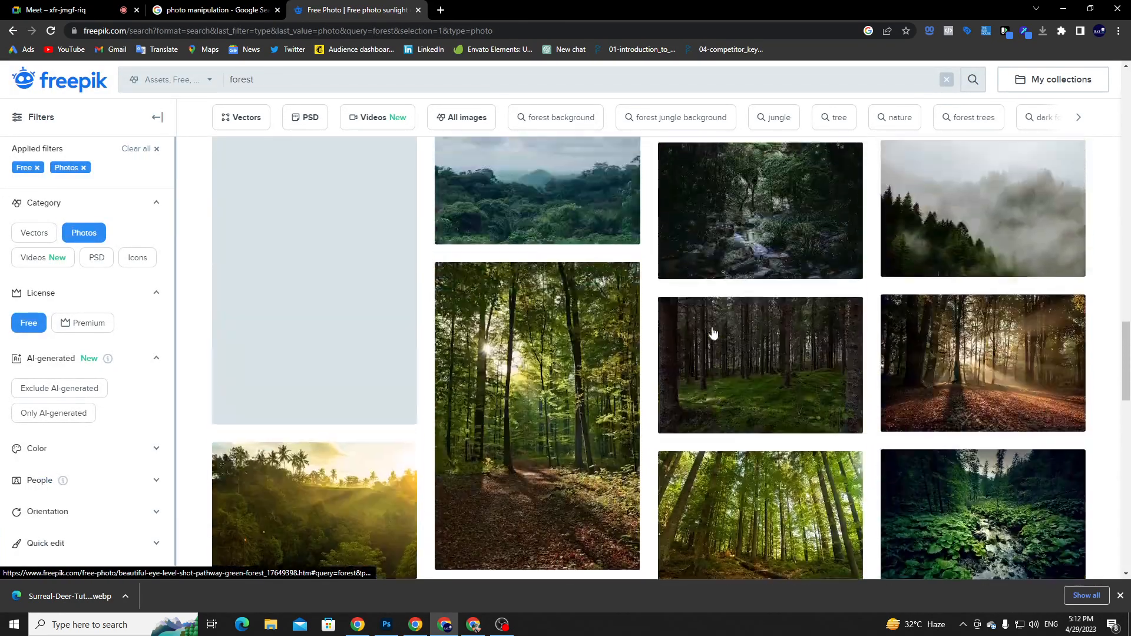
pyautogui.scroll(-3, 706, 329)
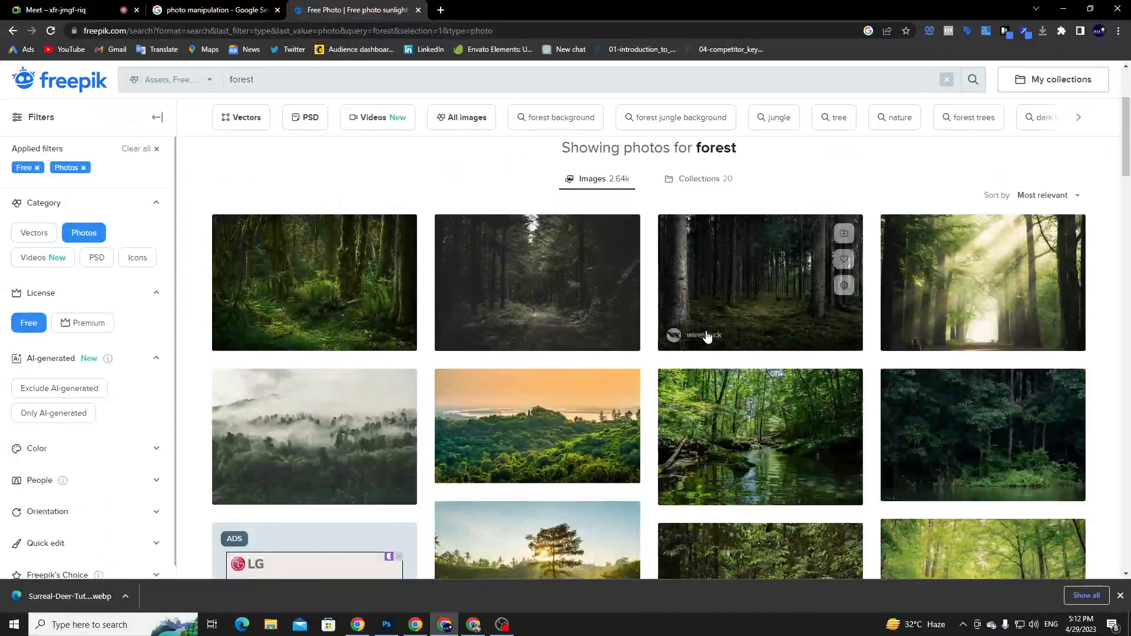
# - Download the free photo of a dark forest with tall green trees and close its preview
pyautogui.click(750, 336)
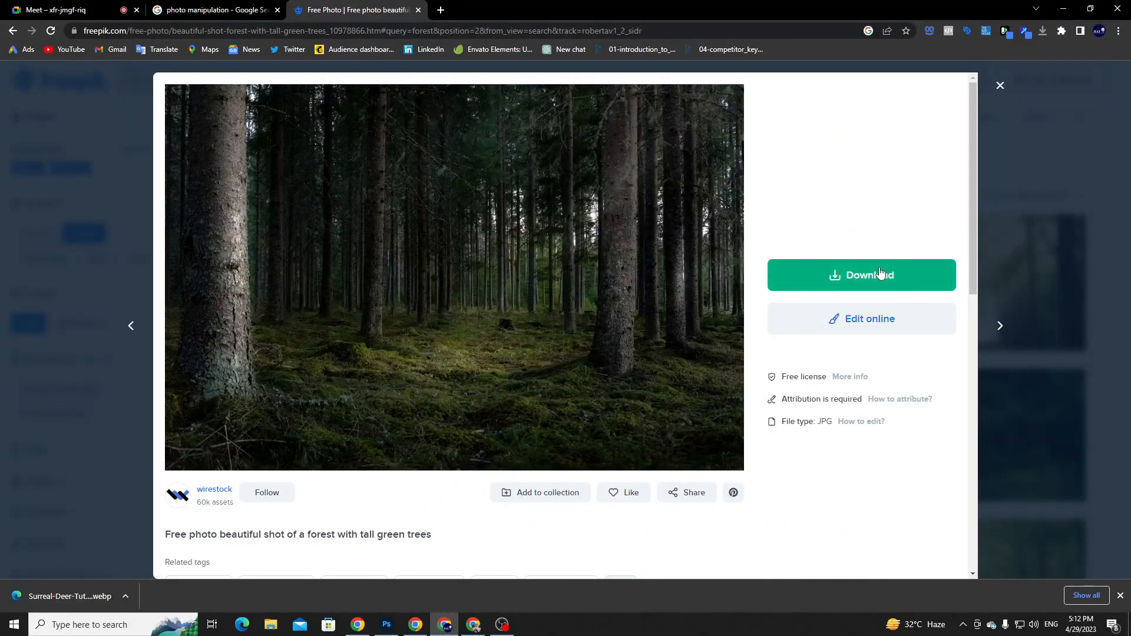
pyautogui.click(897, 282)
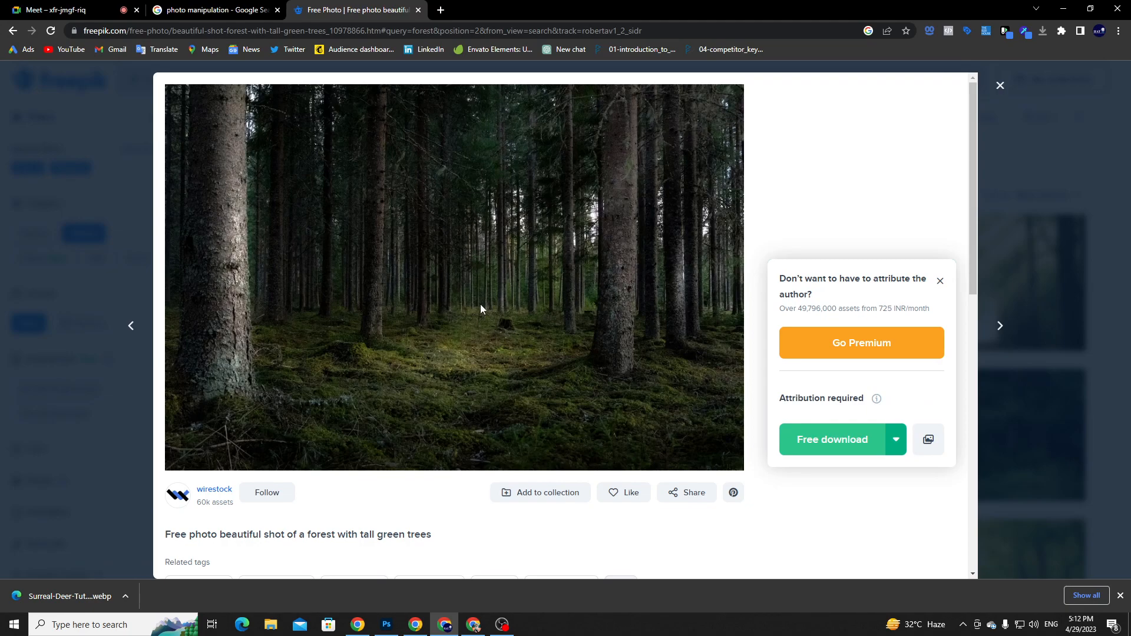
pyautogui.click(842, 439)
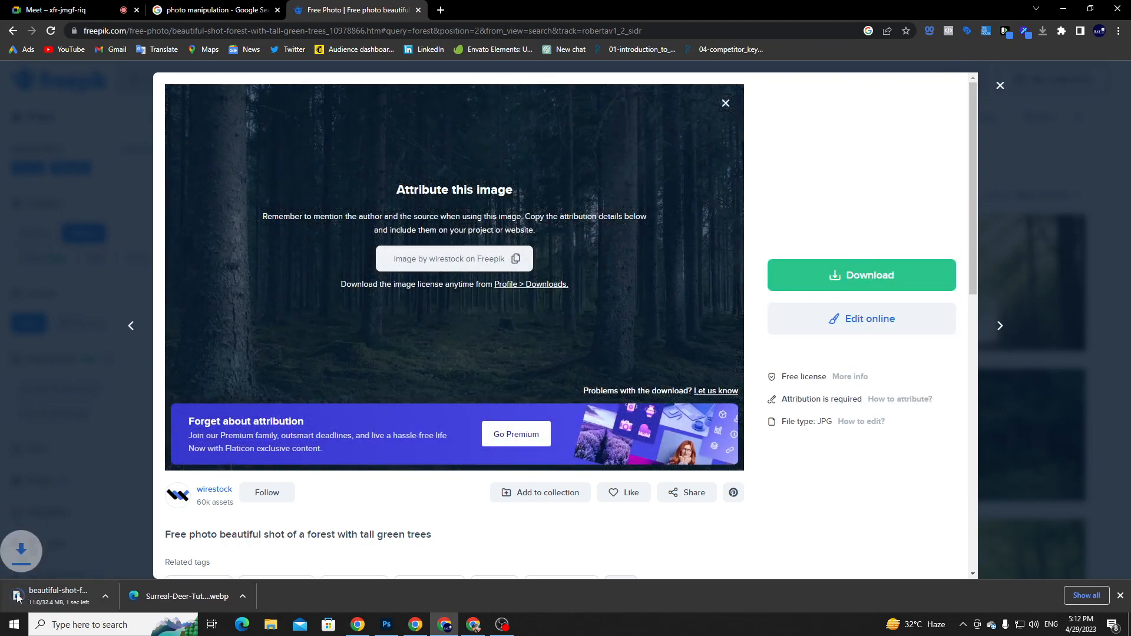
pyautogui.click(1000, 85)
# - Replace the Freepik search term with "moon" and run the search
pyautogui.click(378, 86)
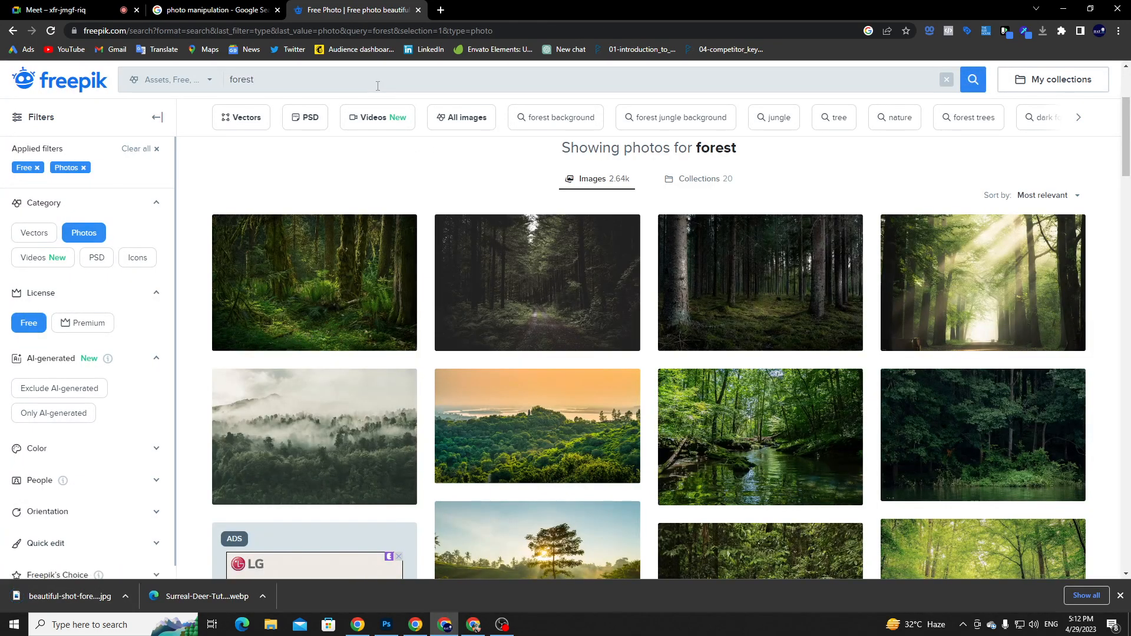
pyautogui.hotkey('ctrl', 'a')
pyautogui.write('moon')
pyautogui.press('Return')
# - Compare the free moon photos and preview the close-up of the large gray full moon filling the frame
pyautogui.scroll(-6, 377, 116)
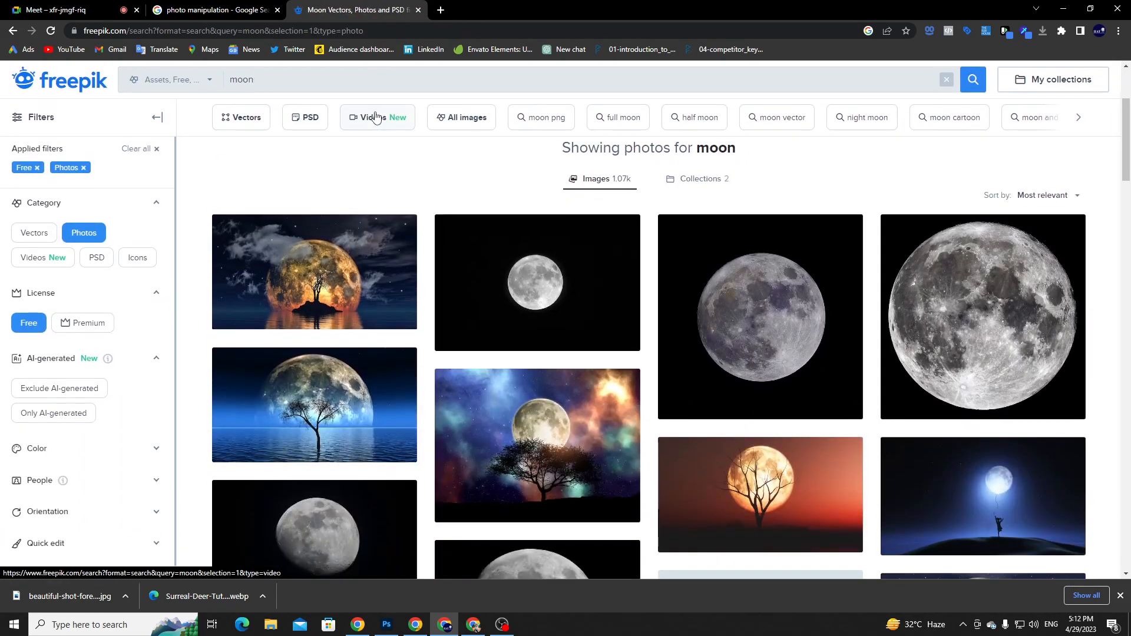
pyautogui.scroll(-6, 522, 150)
pyautogui.scroll(11, 597, 356)
pyautogui.scroll(-3, 597, 357)
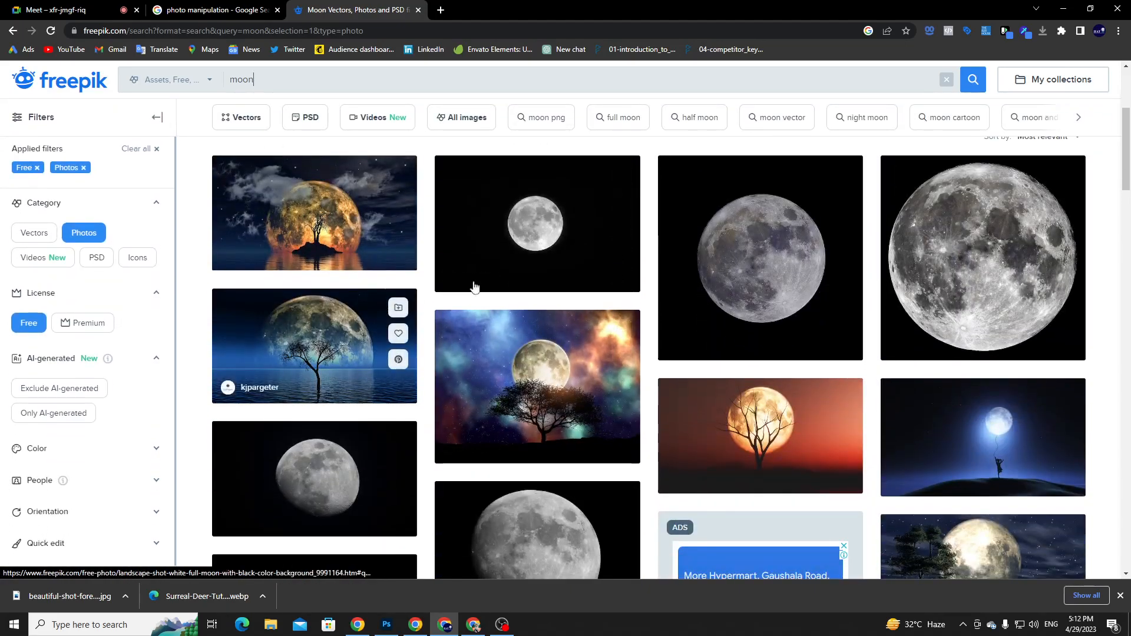
pyautogui.scroll(-9, 625, 301)
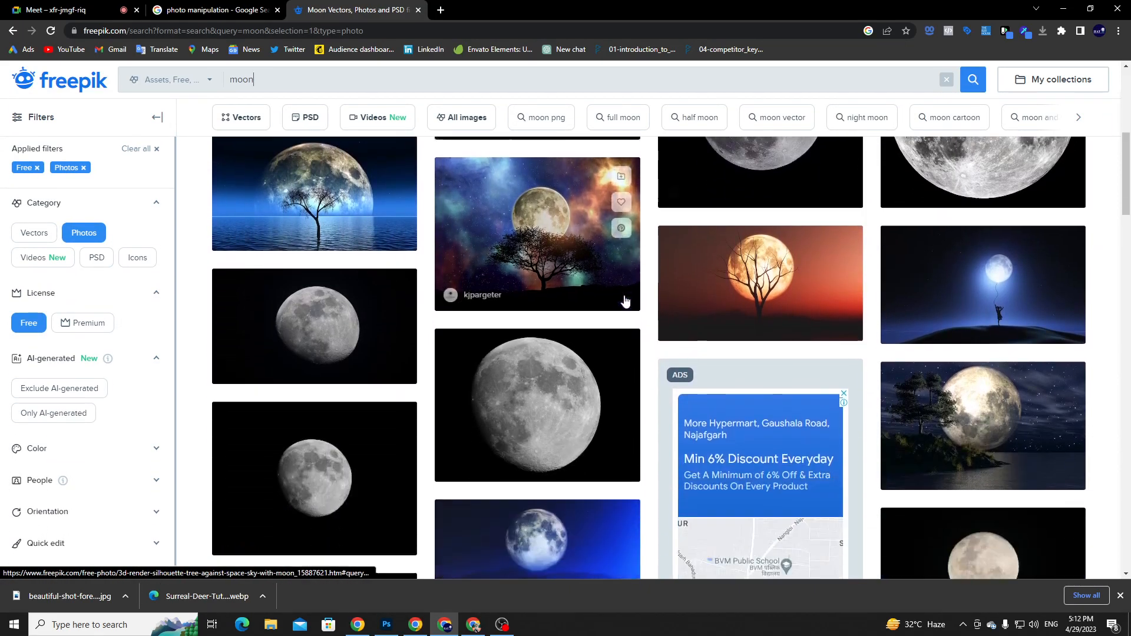
pyautogui.scroll(-7, 629, 307)
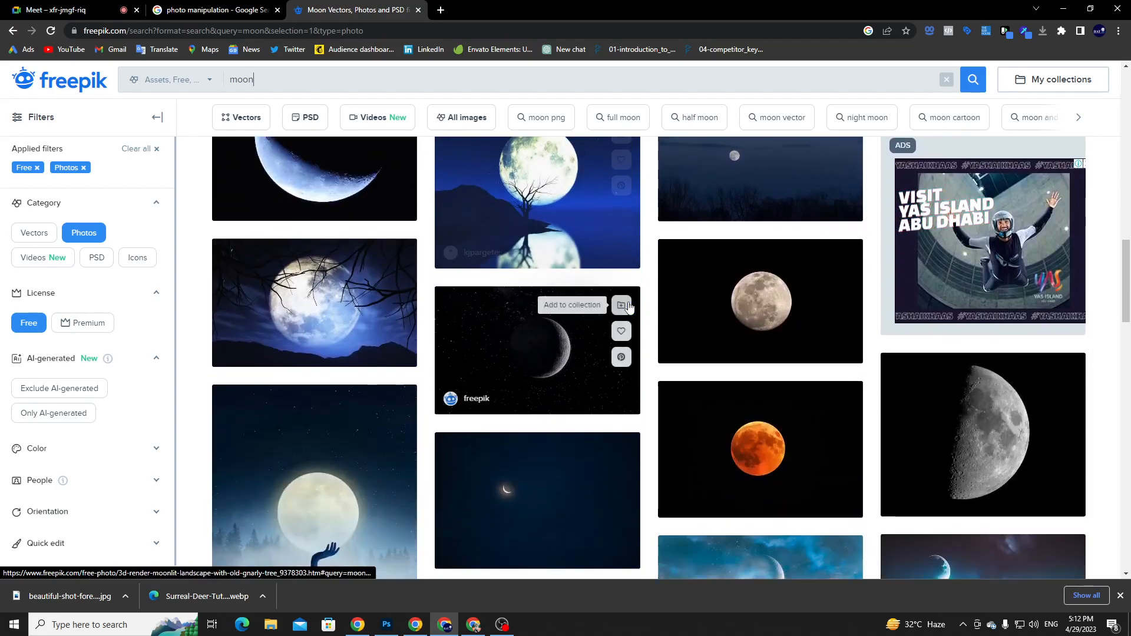
pyautogui.scroll(-10, 628, 302)
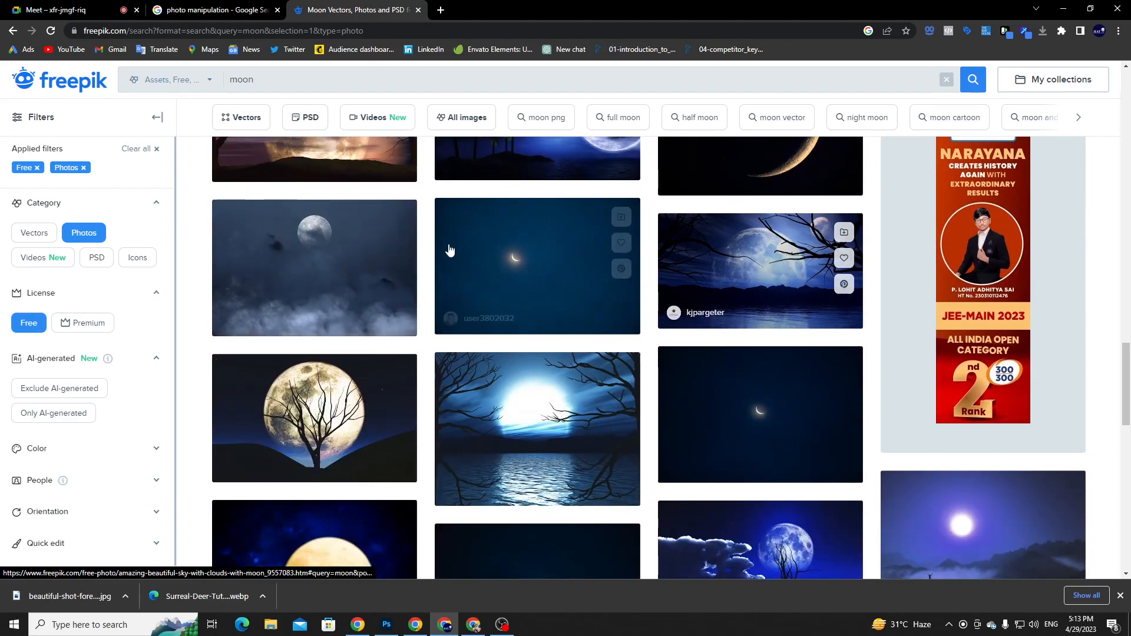
pyautogui.scroll(-6, 685, 271)
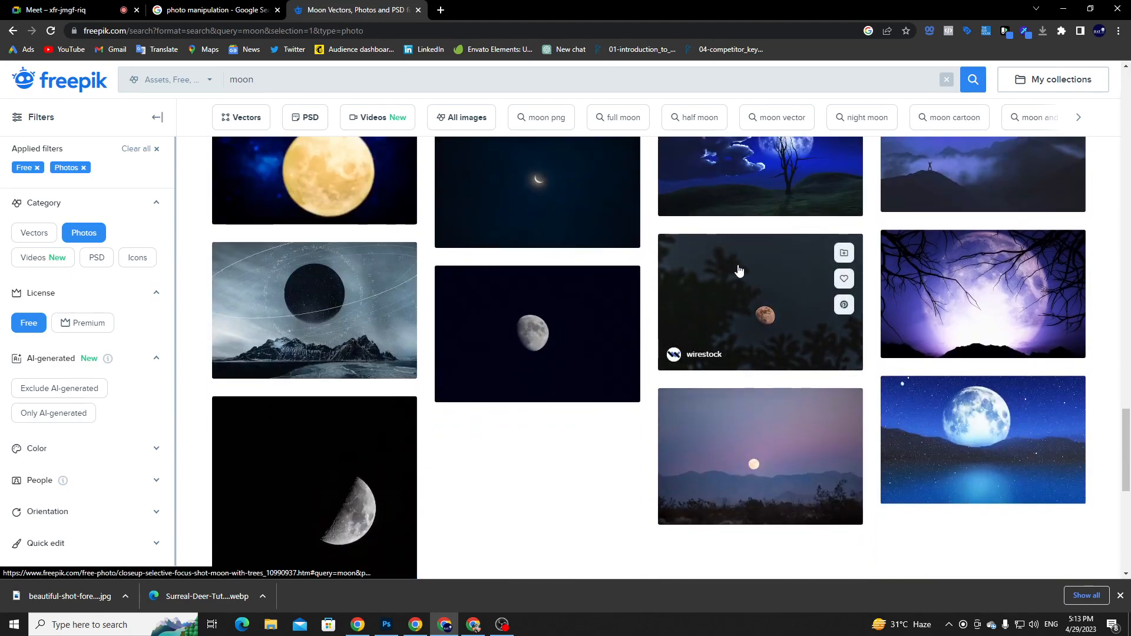
pyautogui.scroll(-10, 735, 271)
pyautogui.scroll(5, 747, 318)
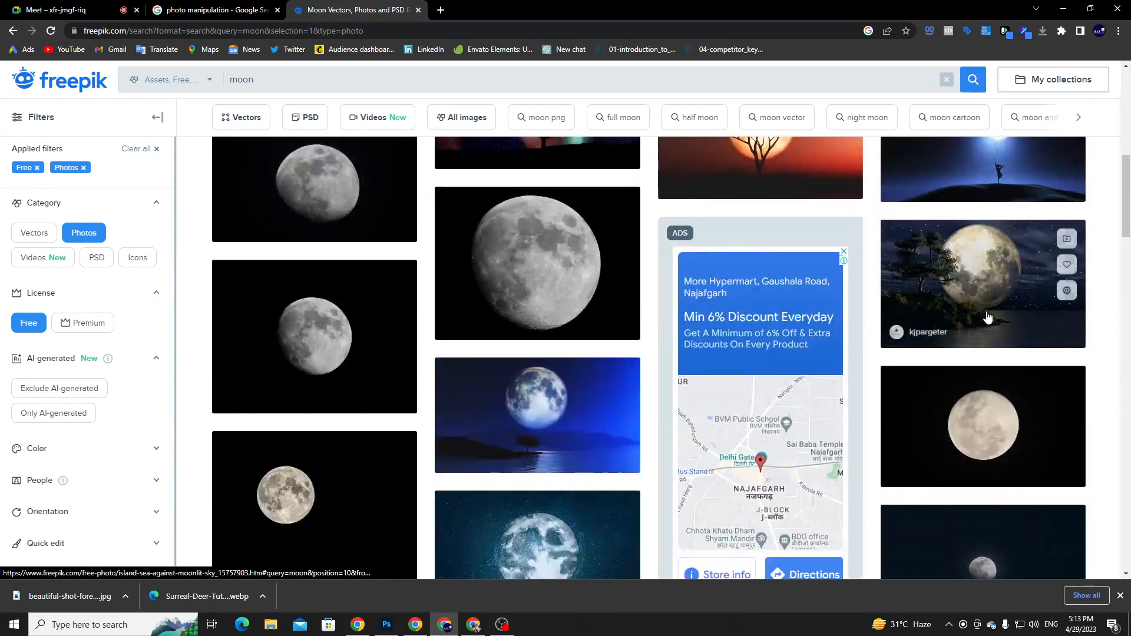
pyautogui.scroll(15, 985, 320)
pyautogui.scroll(-4, 787, 380)
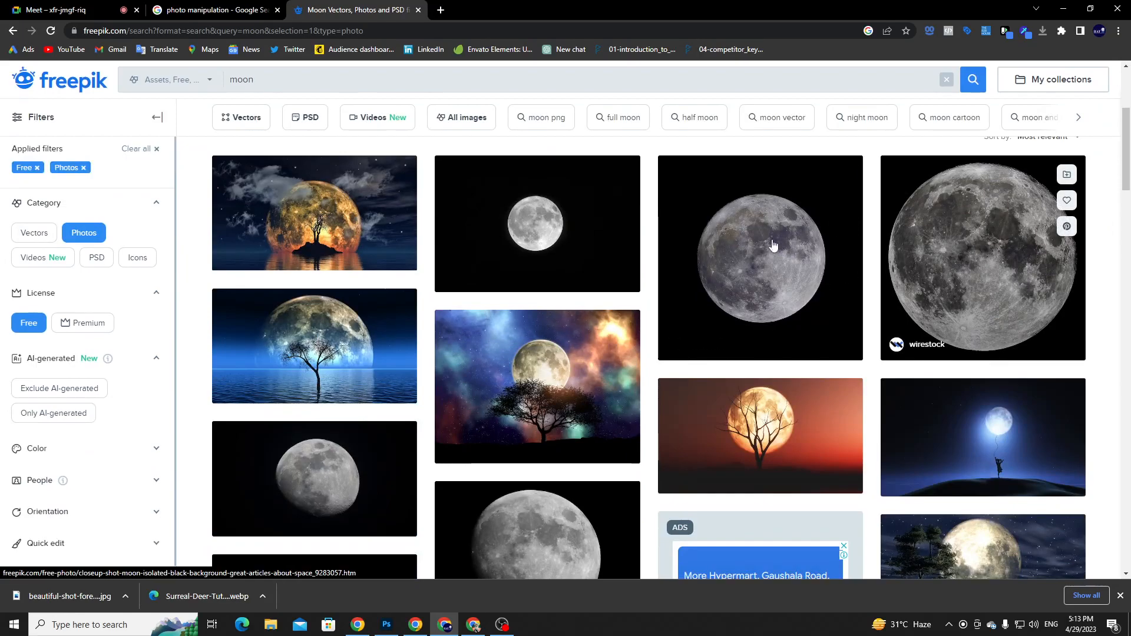
pyautogui.click(907, 247)
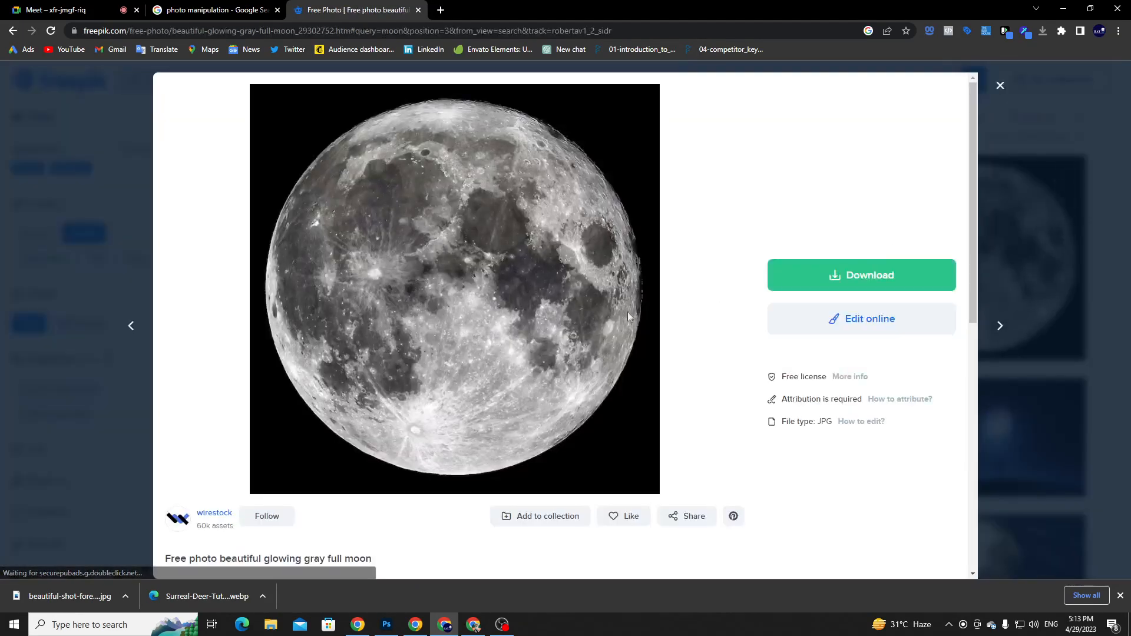
pyautogui.click(1000, 86)
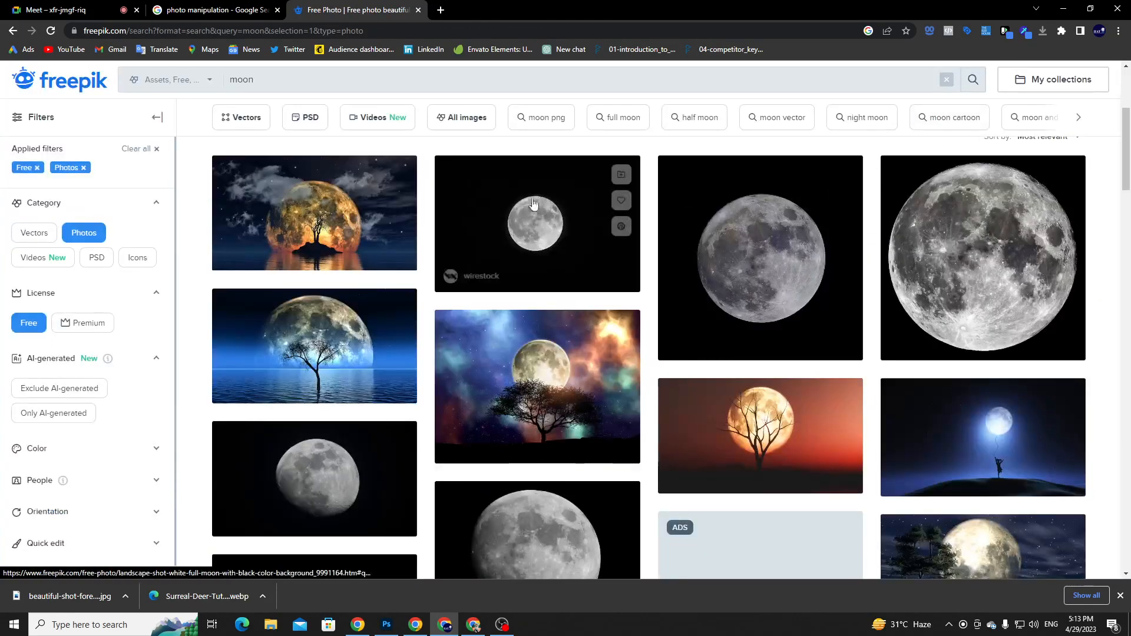
# - Download the free landscape shot of a white full moon on a black background and close its preview
pyautogui.click(590, 312)
pyautogui.click(834, 282)
pyautogui.click(833, 439)
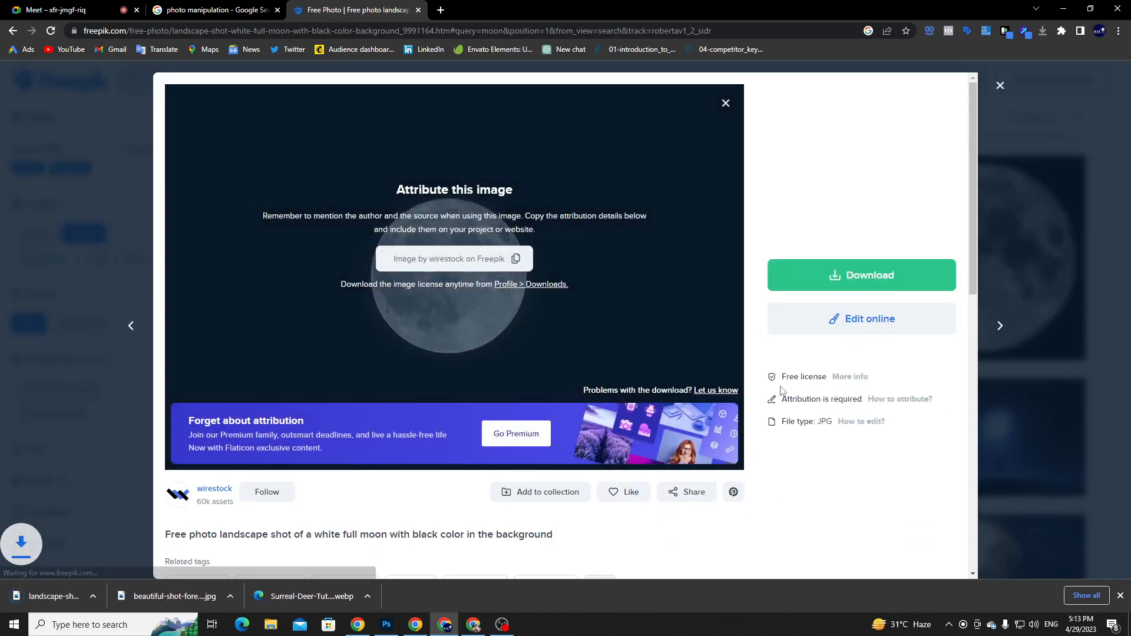
pyautogui.click(1000, 86)
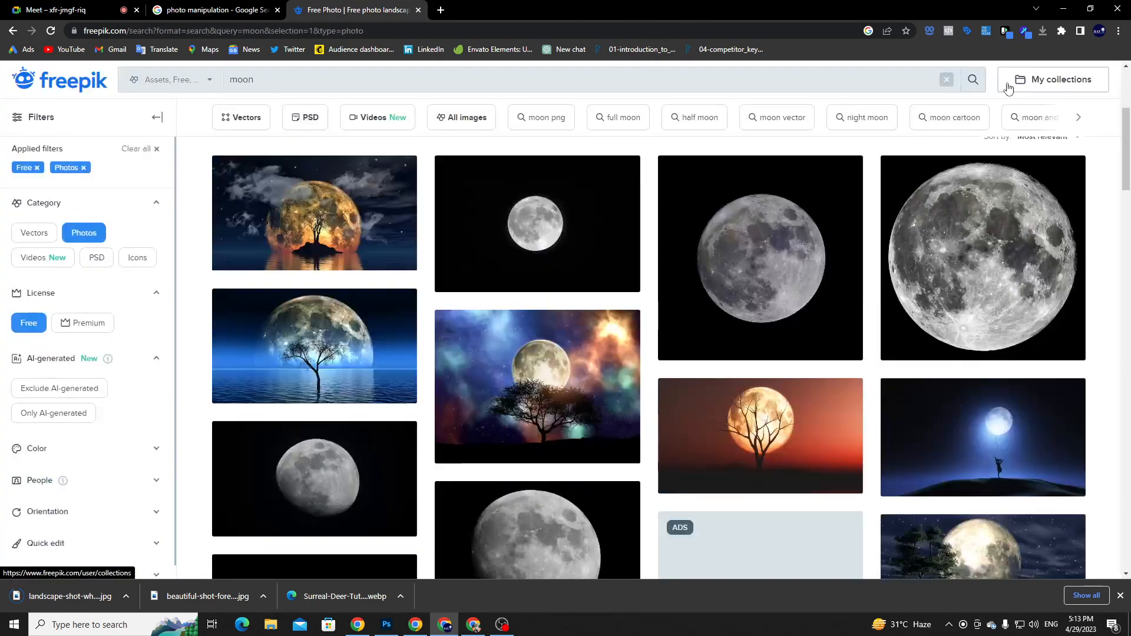
# - Replace the Freepik search term with "dear" and run the search
pyautogui.click(326, 82)
pyautogui.hotkey('ctrl', 'a')
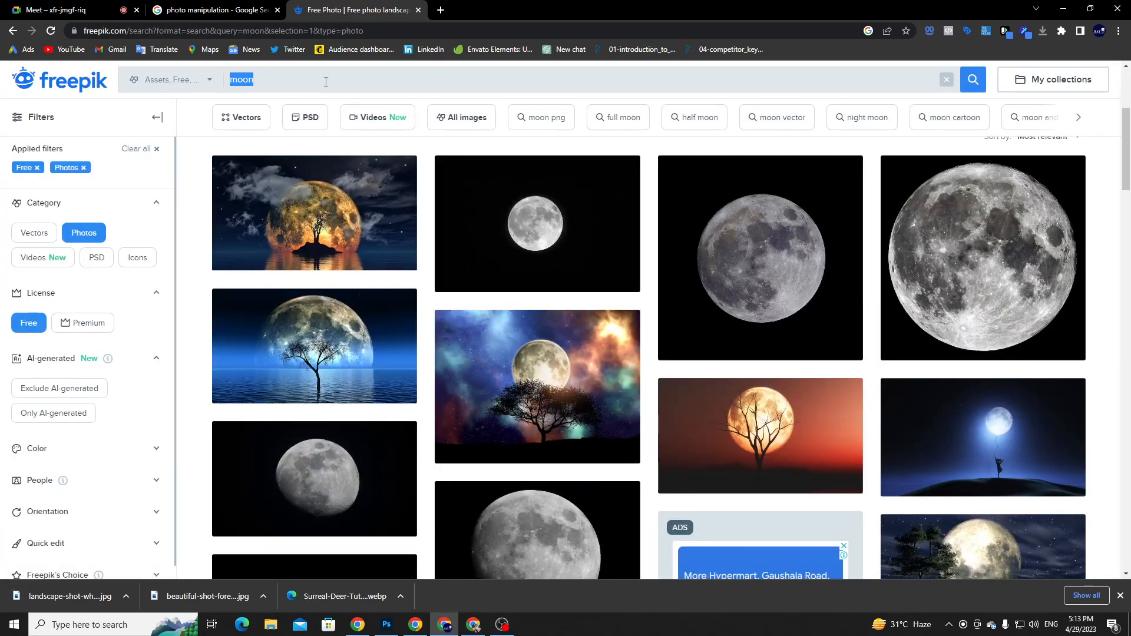
pyautogui.write('dear')
pyautogui.press('Return')
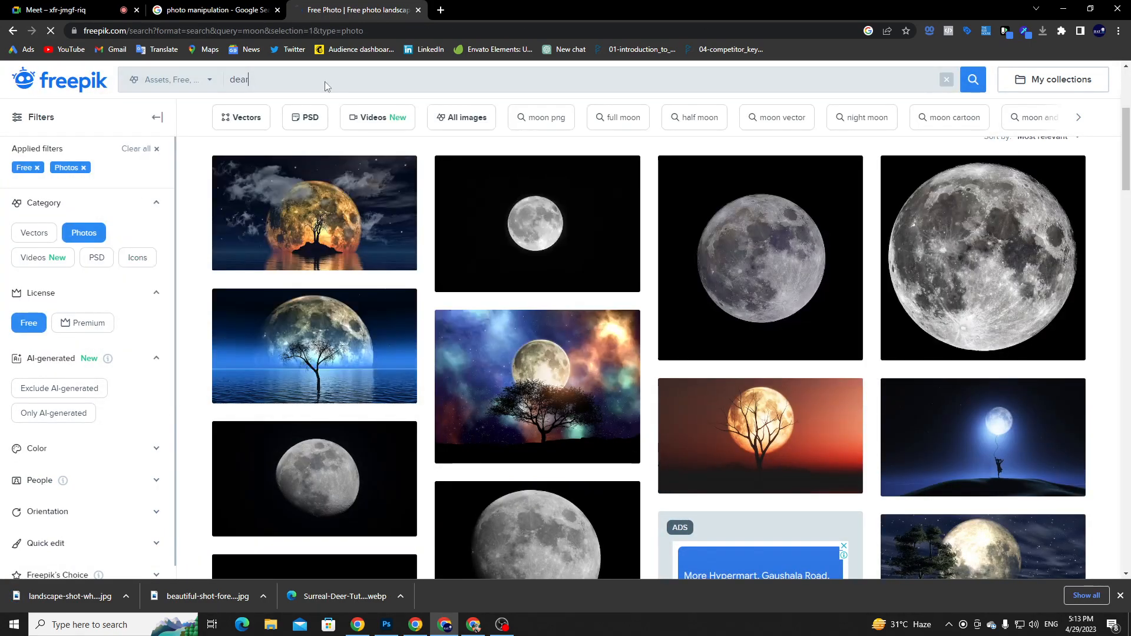
# - Look through the free deer photos for a full-body stag suitable for the manipulation
pyautogui.scroll(-2, 253, 194)
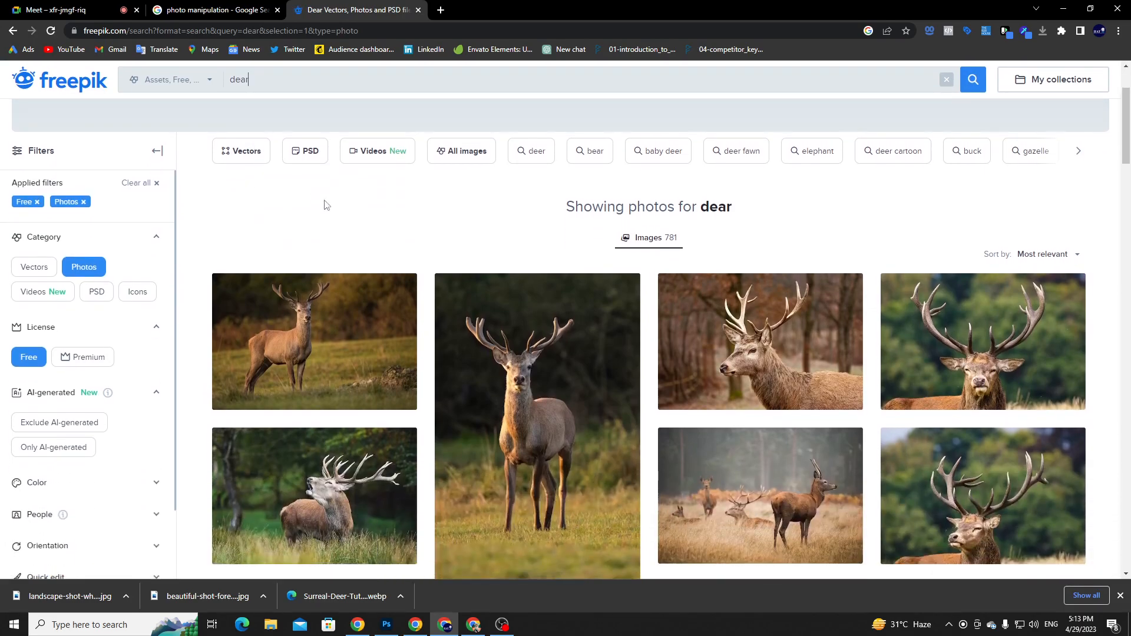
pyautogui.scroll(-2, 322, 197)
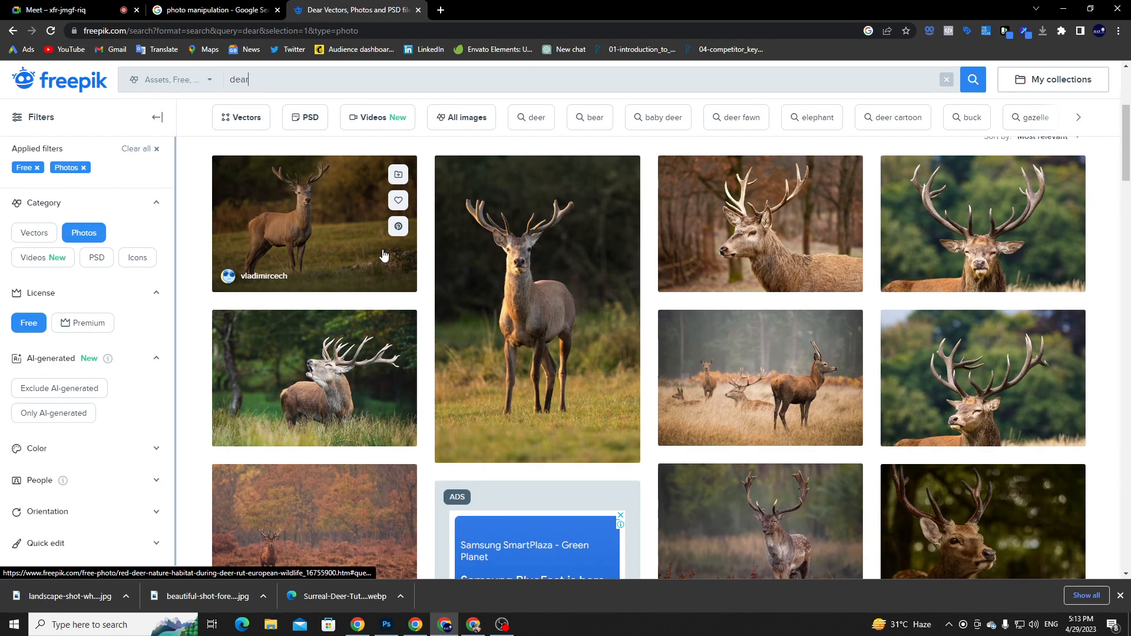
pyautogui.scroll(-1, 438, 243)
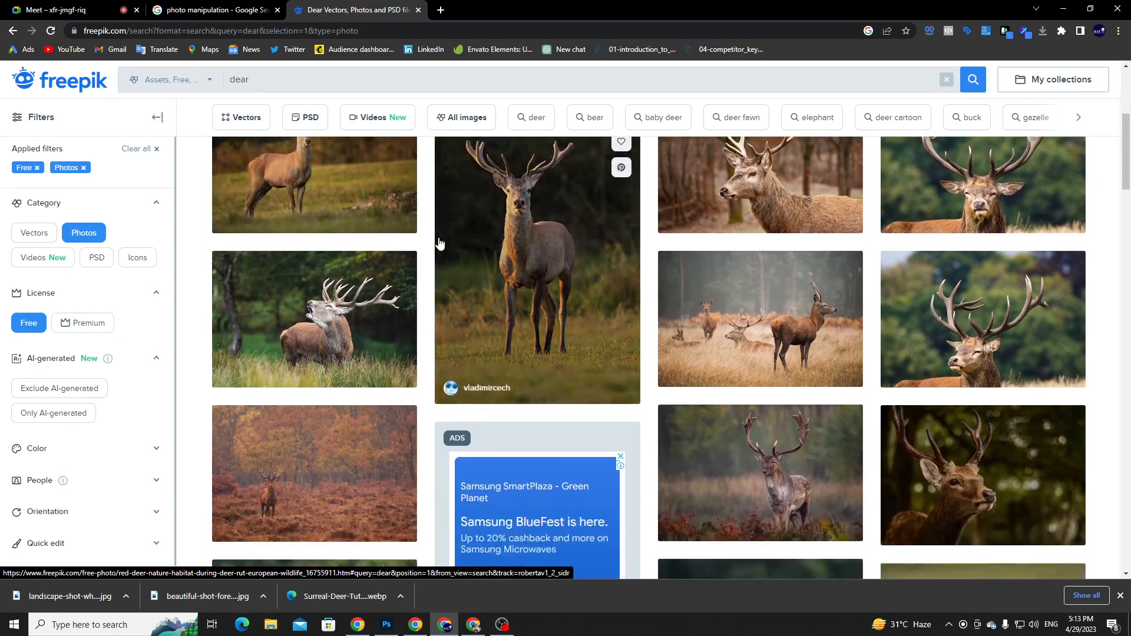
pyautogui.scroll(-1, 458, 278)
pyautogui.scroll(2, 458, 278)
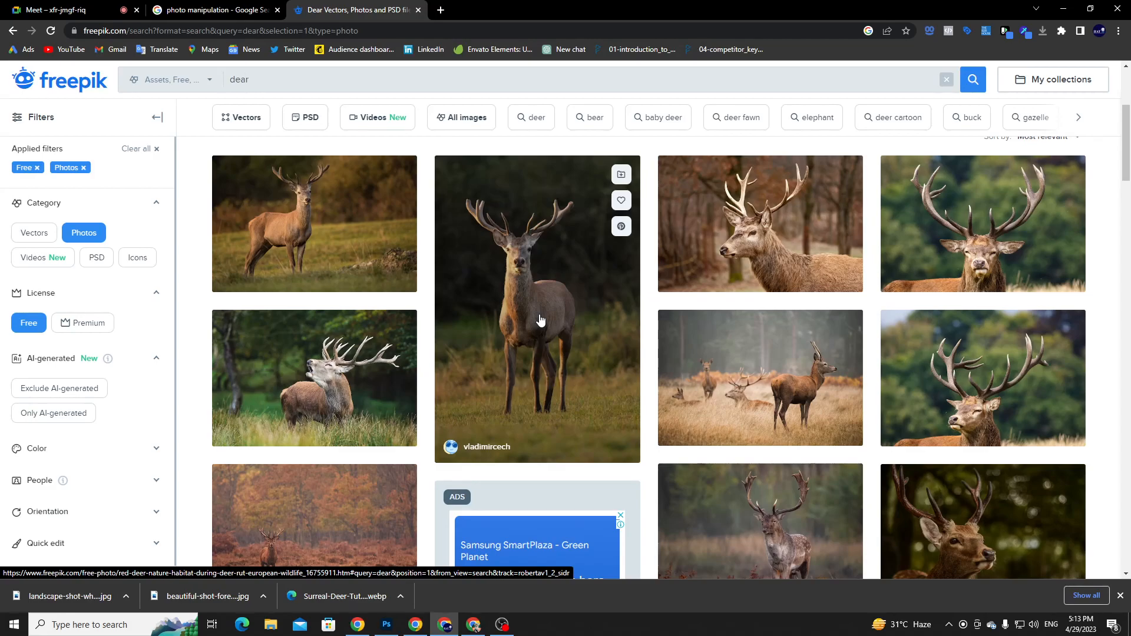
pyautogui.scroll(-6, 543, 317)
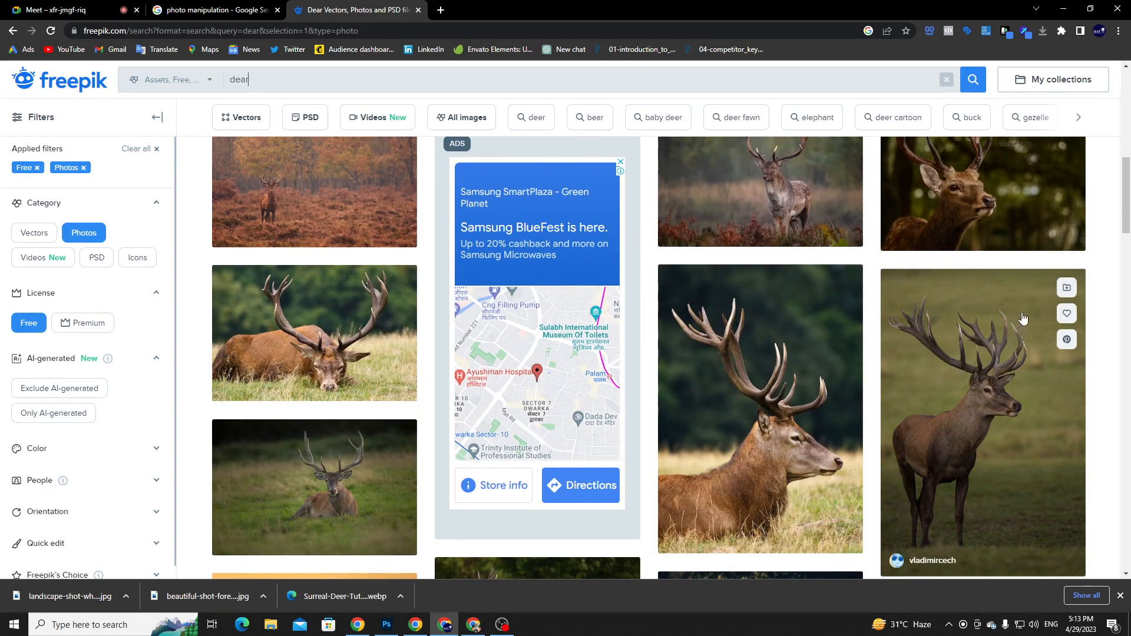
pyautogui.scroll(-3, 373, 271)
pyautogui.scroll(3, 318, 313)
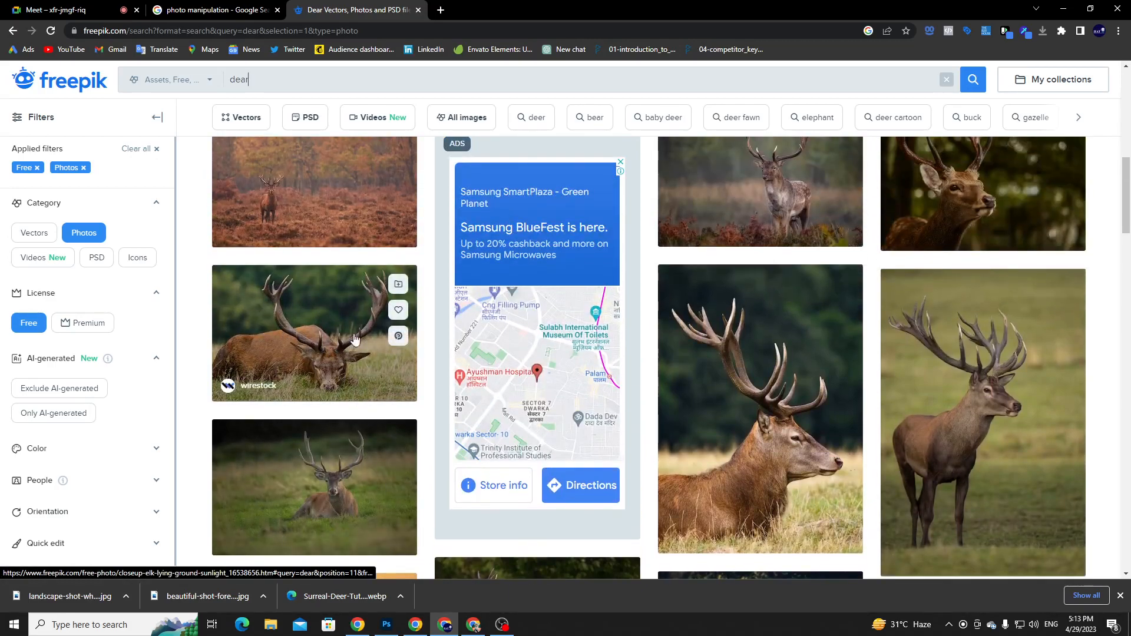
pyautogui.scroll(-5, 349, 346)
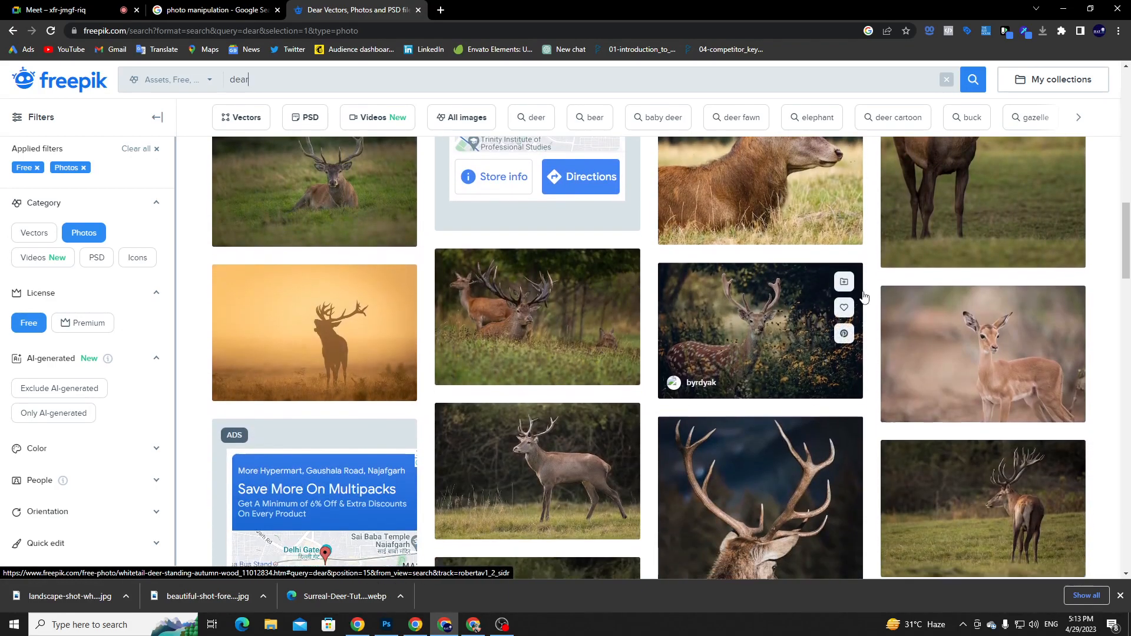
pyautogui.scroll(-5, 864, 297)
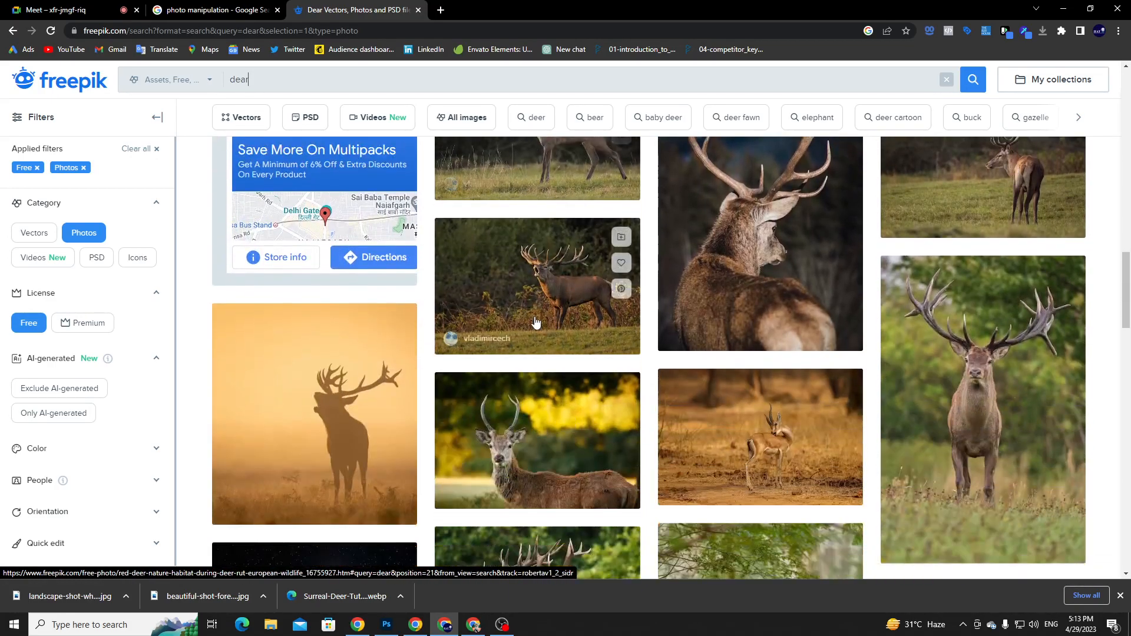
pyautogui.scroll(4, 438, 467)
pyautogui.scroll(10, 439, 467)
pyautogui.scroll(-2, 560, 295)
# - Download the free portrait-format photo of a red deer standing and facing the camera, and close its preview
pyautogui.click(562, 232)
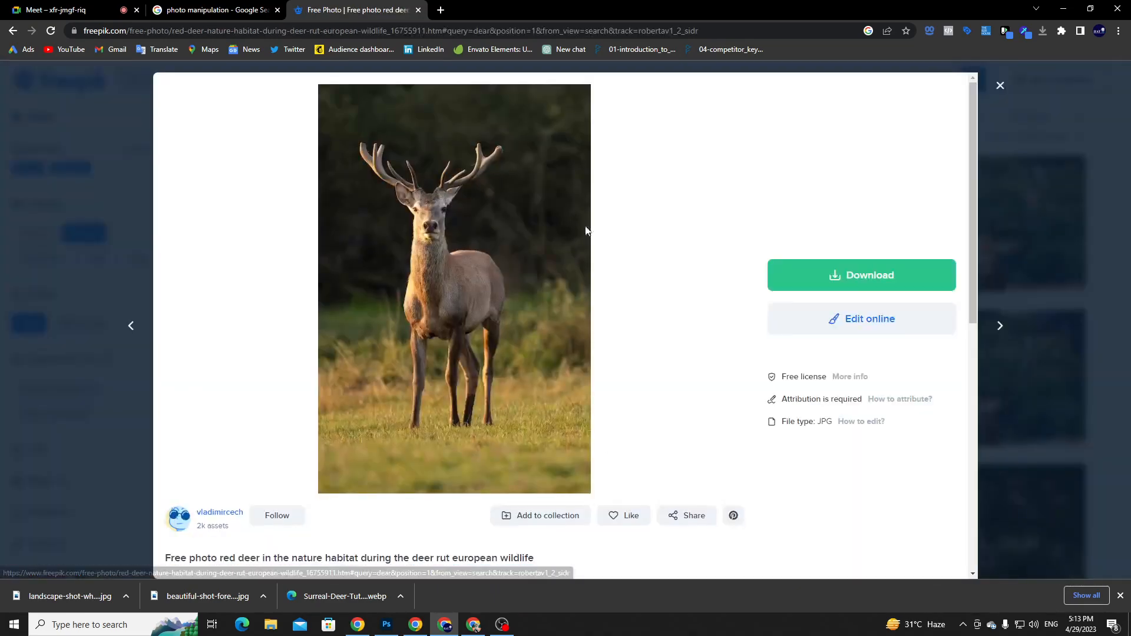
pyautogui.click(841, 278)
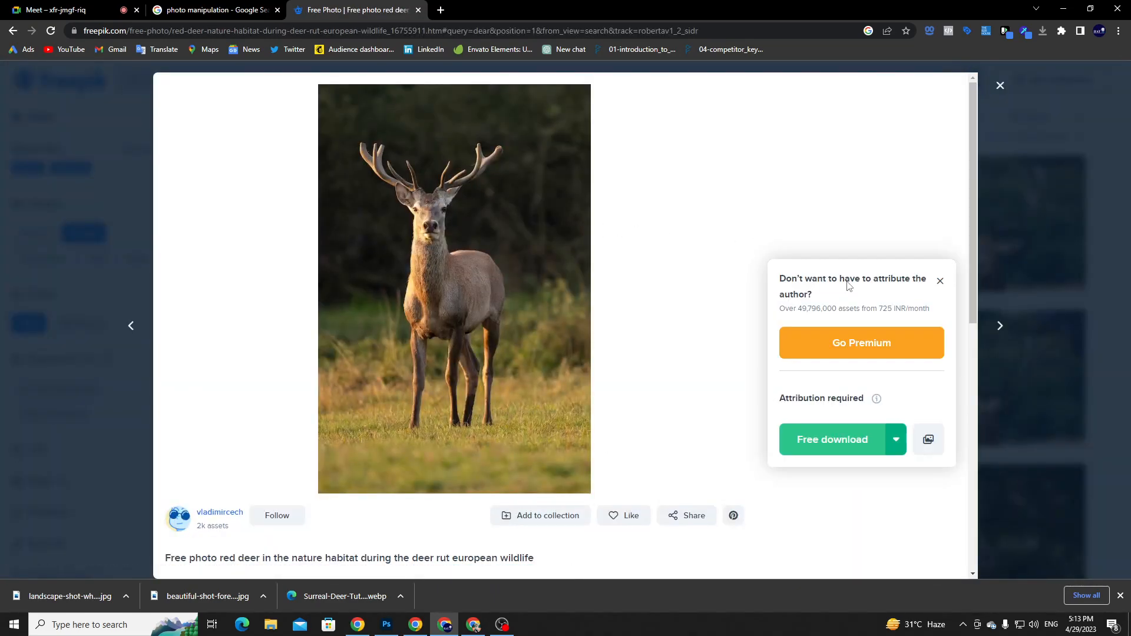
pyautogui.click(861, 442)
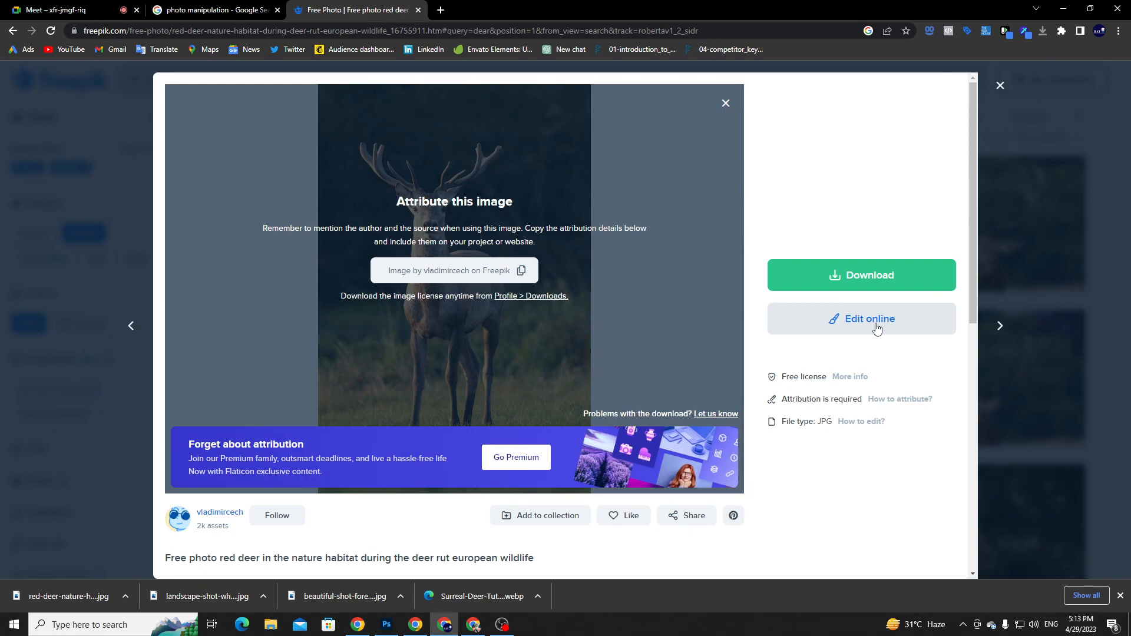
pyautogui.hotkey('ctrl', 'shift', 'n')
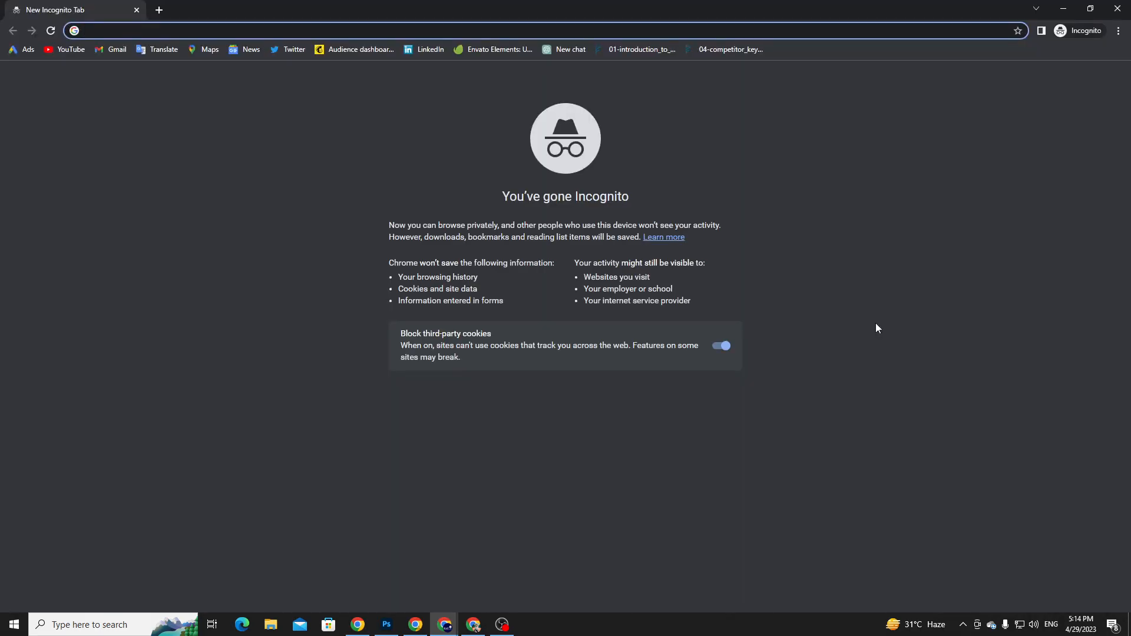
pyautogui.click(136, 10)
pyautogui.click(1000, 86)
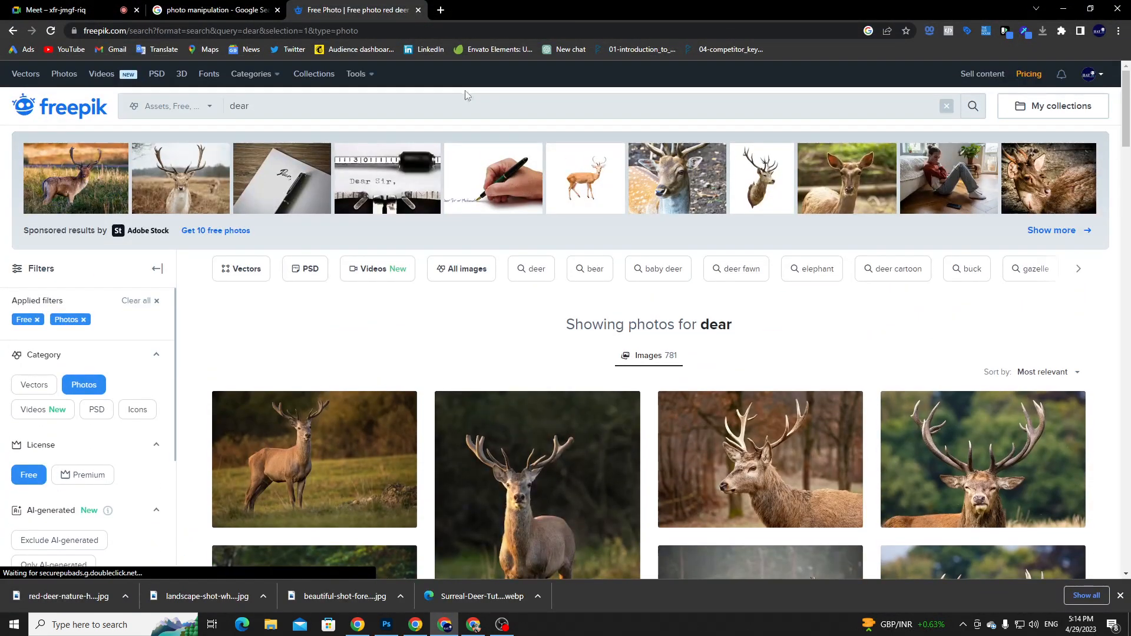
# - Search Freepik for "sea" and look through the first page of free sea photos
pyautogui.click(440, 100)
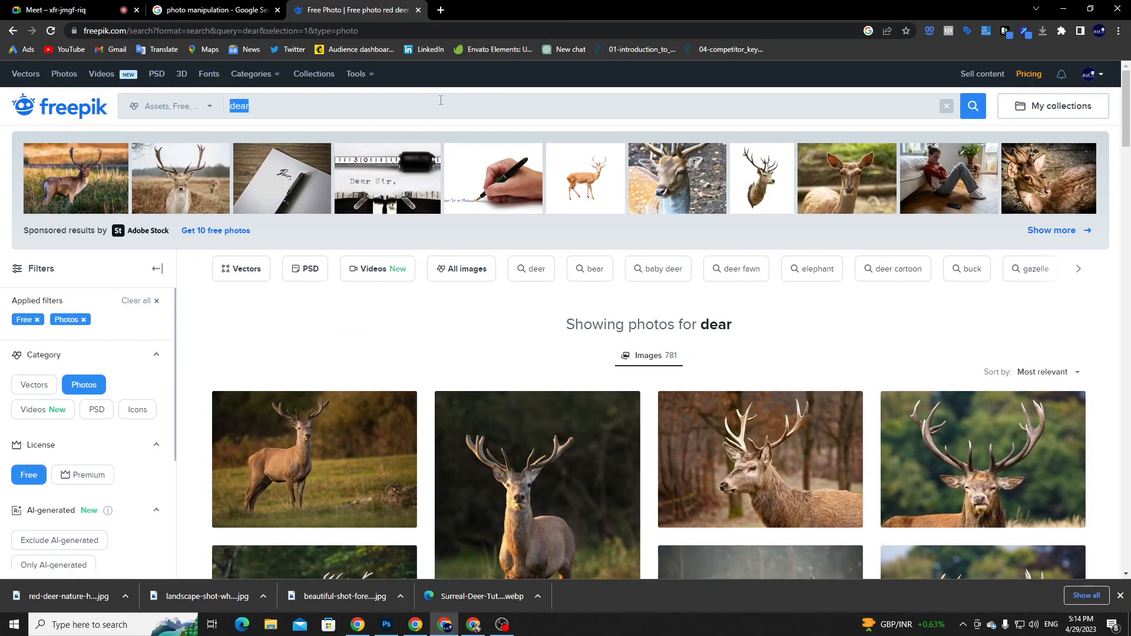
pyautogui.write('sea')
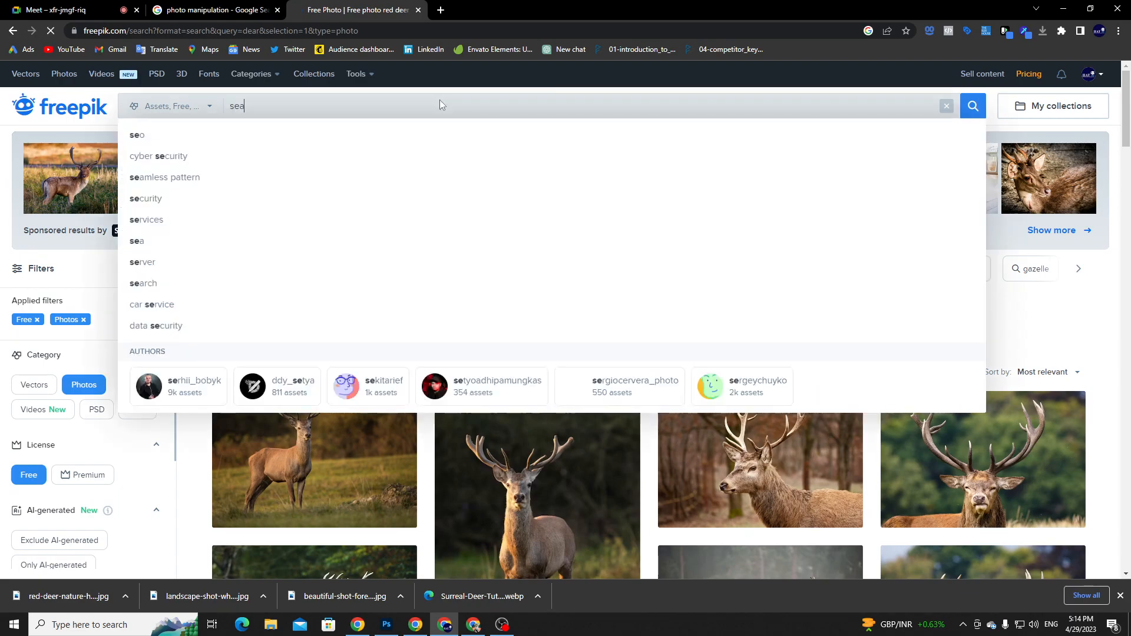
pyautogui.press('Return')
pyautogui.scroll(-10, 437, 174)
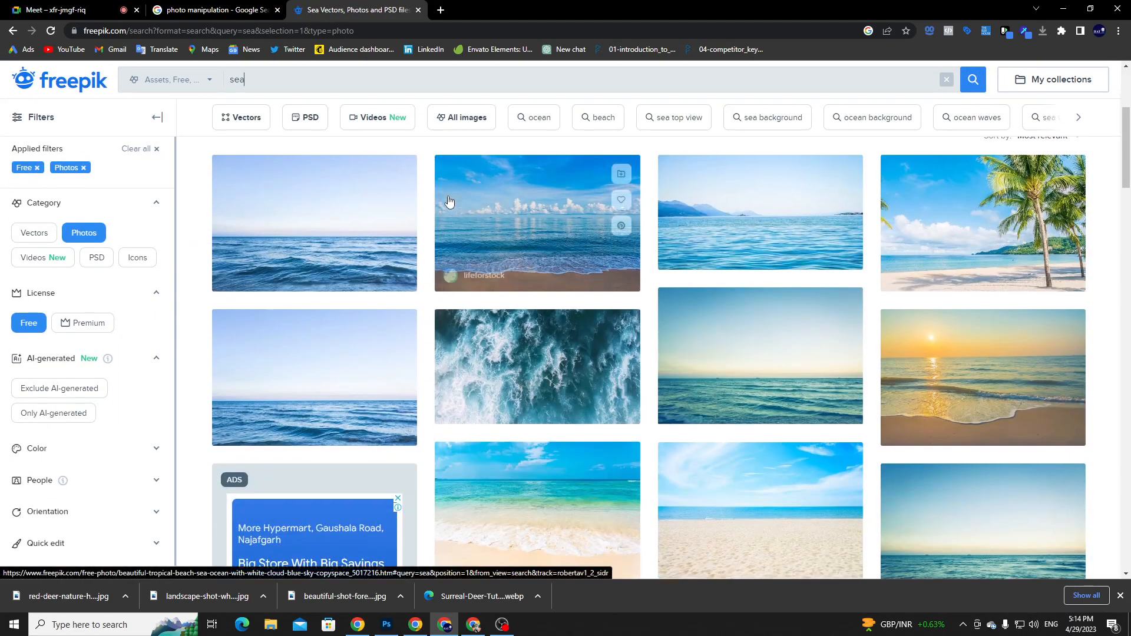
pyautogui.scroll(-20, 449, 202)
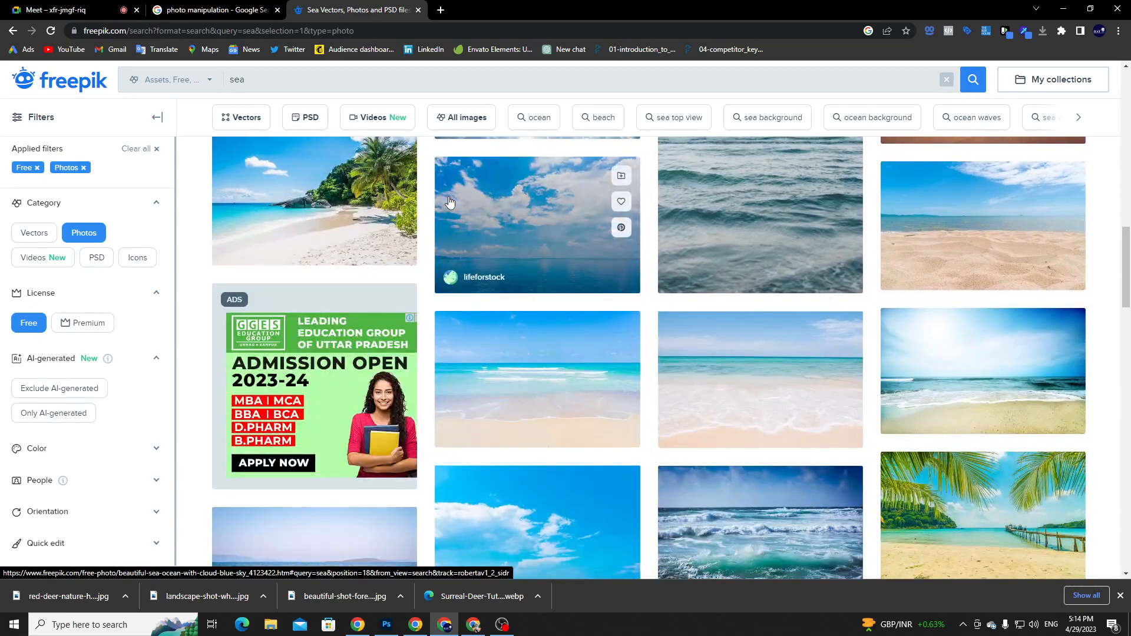
pyautogui.scroll(-10, 449, 202)
pyautogui.scroll(5, 448, 202)
pyautogui.scroll(-10, 449, 202)
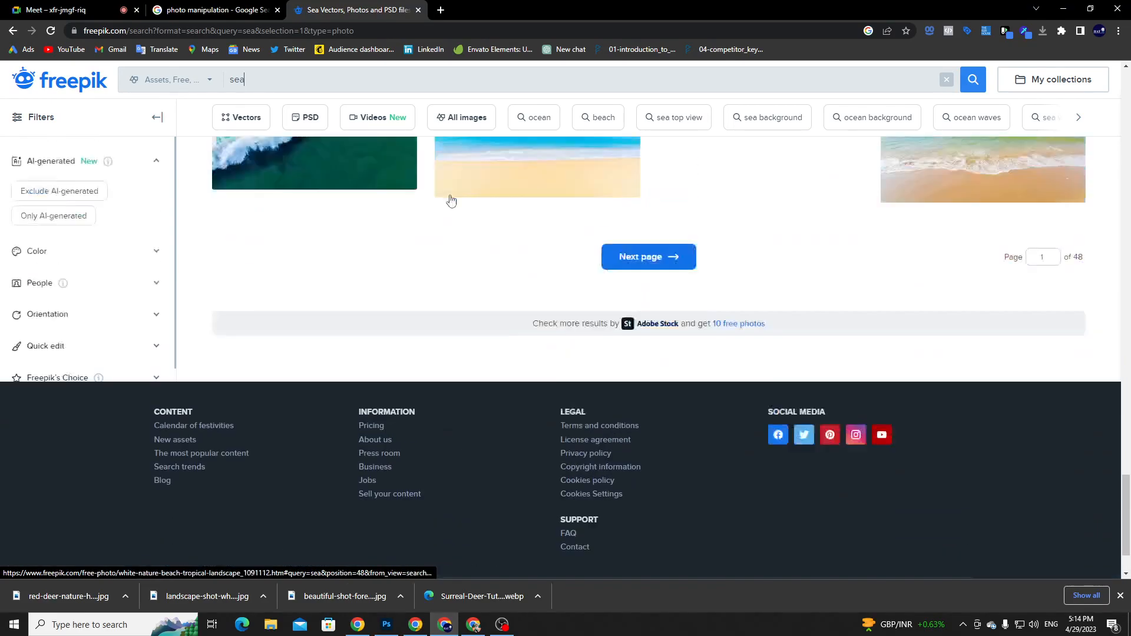
pyautogui.scroll(5, 449, 203)
# - Replace the Freepik search term with "ship" and bring up the free ship photos
pyautogui.click(334, 80)
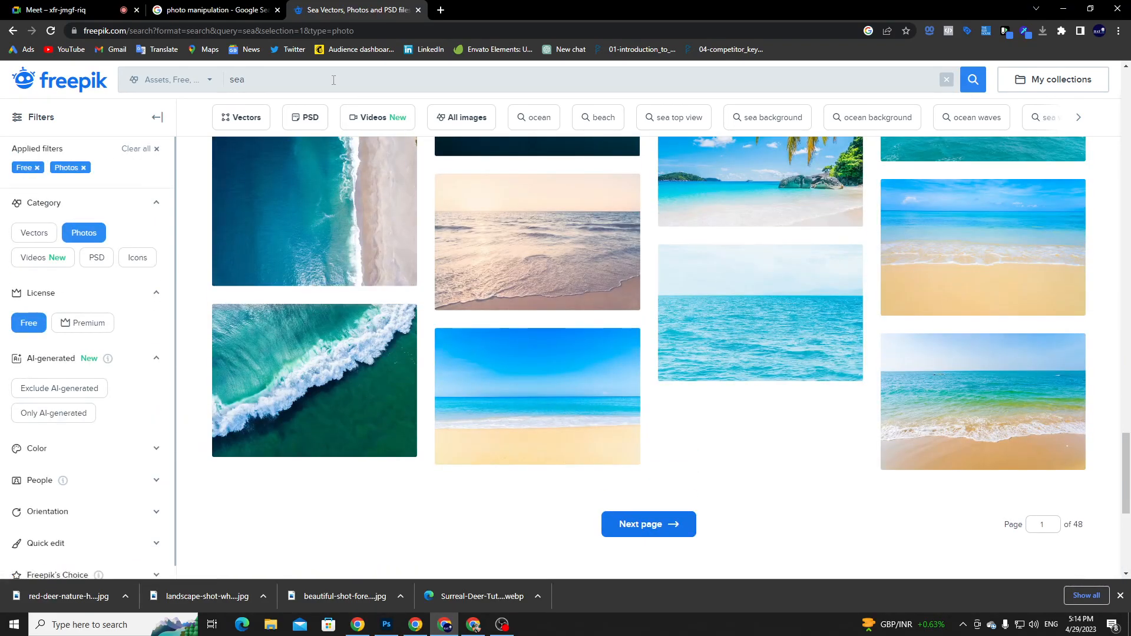
pyautogui.write('ship')
pyautogui.press('Return')
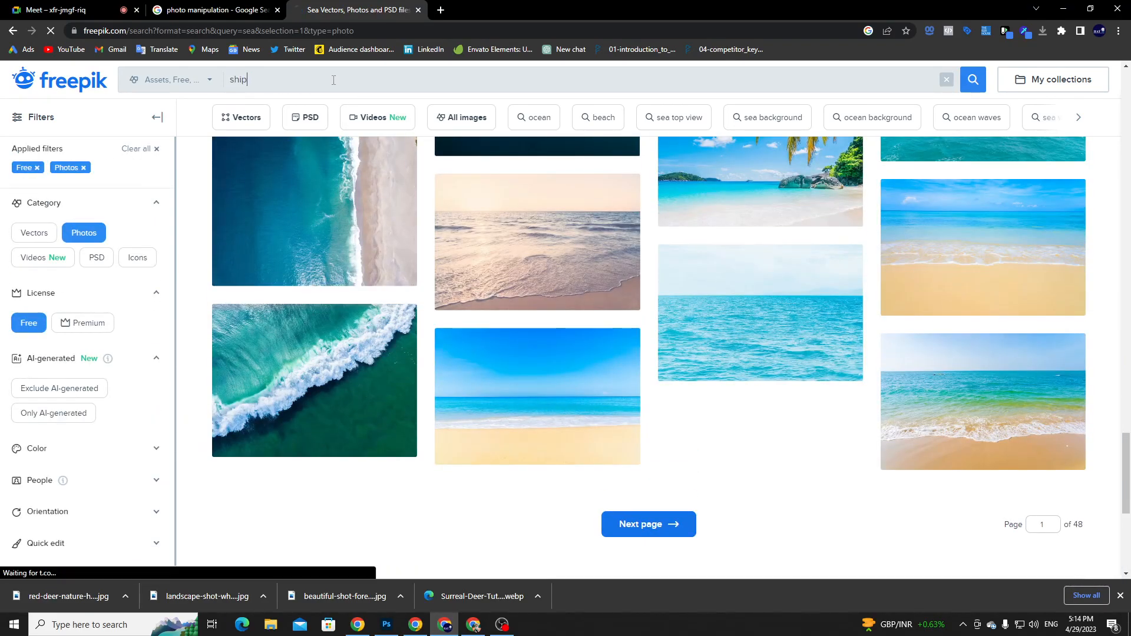
pyautogui.scroll(-4, 400, 108)
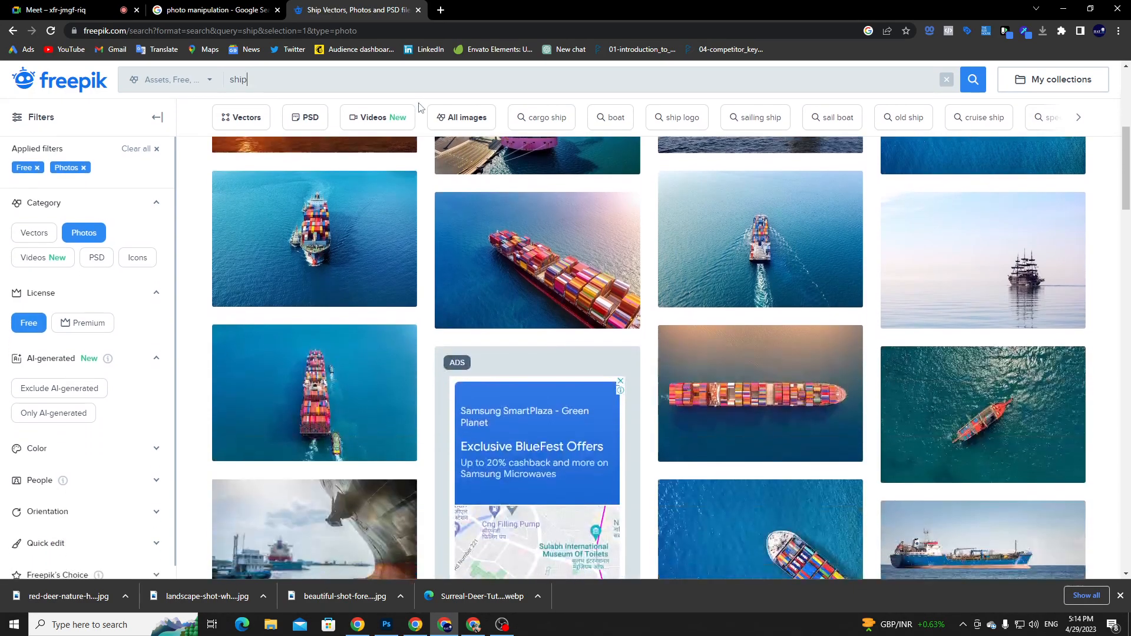
# - Look through the first page of free ship photos for a vessel suitable for the manipulation
pyautogui.scroll(-8, 435, 151)
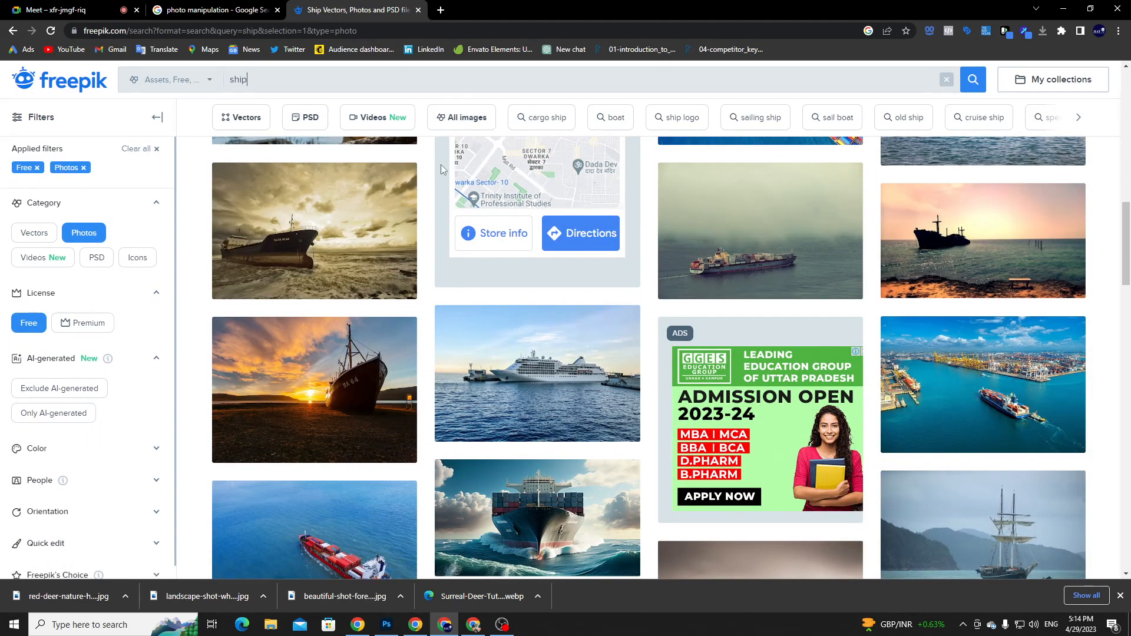
pyautogui.scroll(-8, 617, 209)
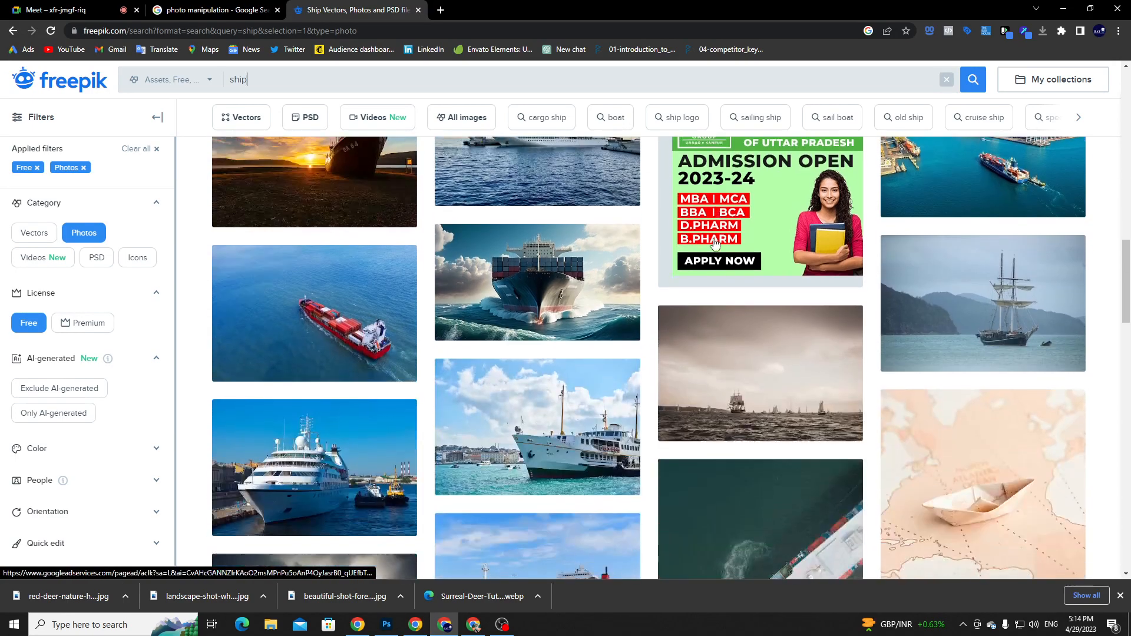
pyautogui.scroll(-5, 462, 227)
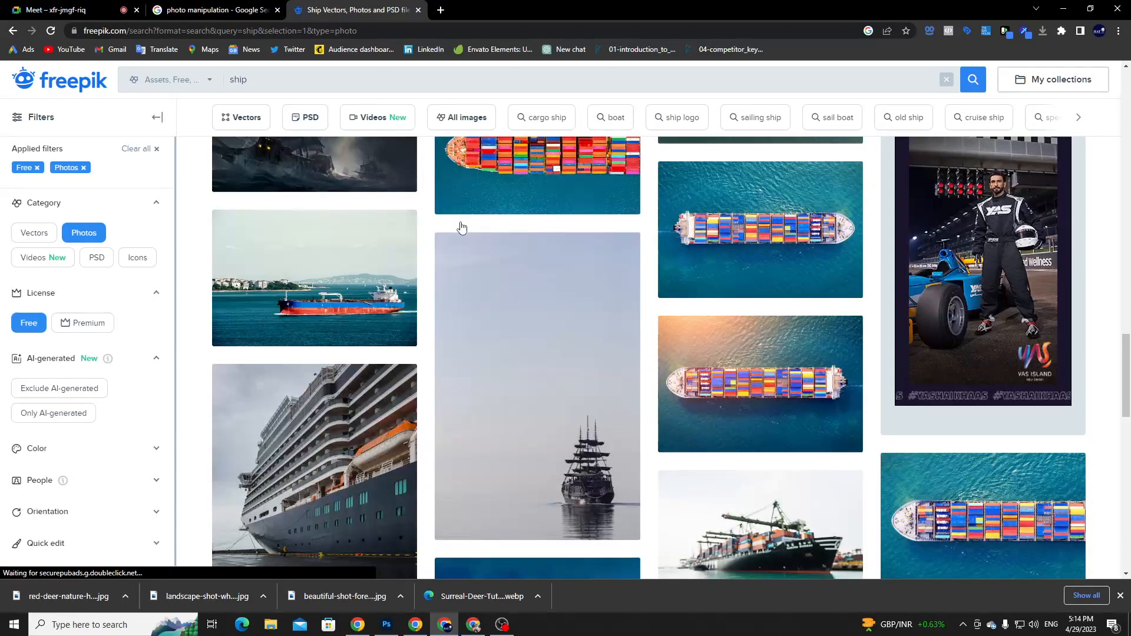
pyautogui.scroll(-3, 676, 260)
pyautogui.scroll(-7, 675, 261)
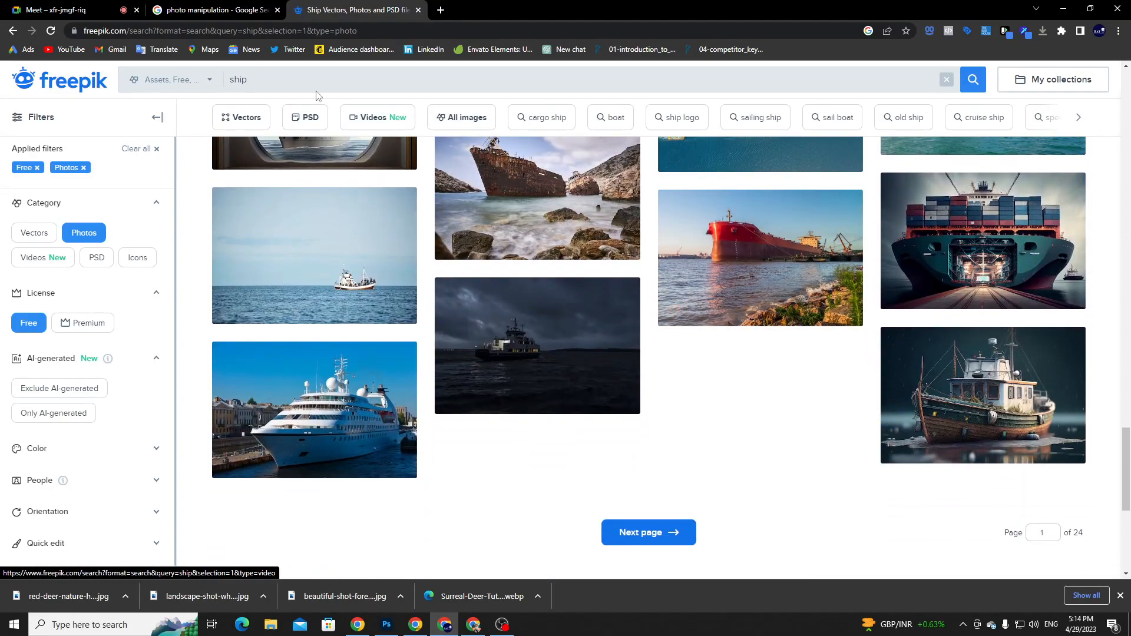
# - Replace the Freepik search term with "boat" and bring up the free boat photos
pyautogui.click(281, 79)
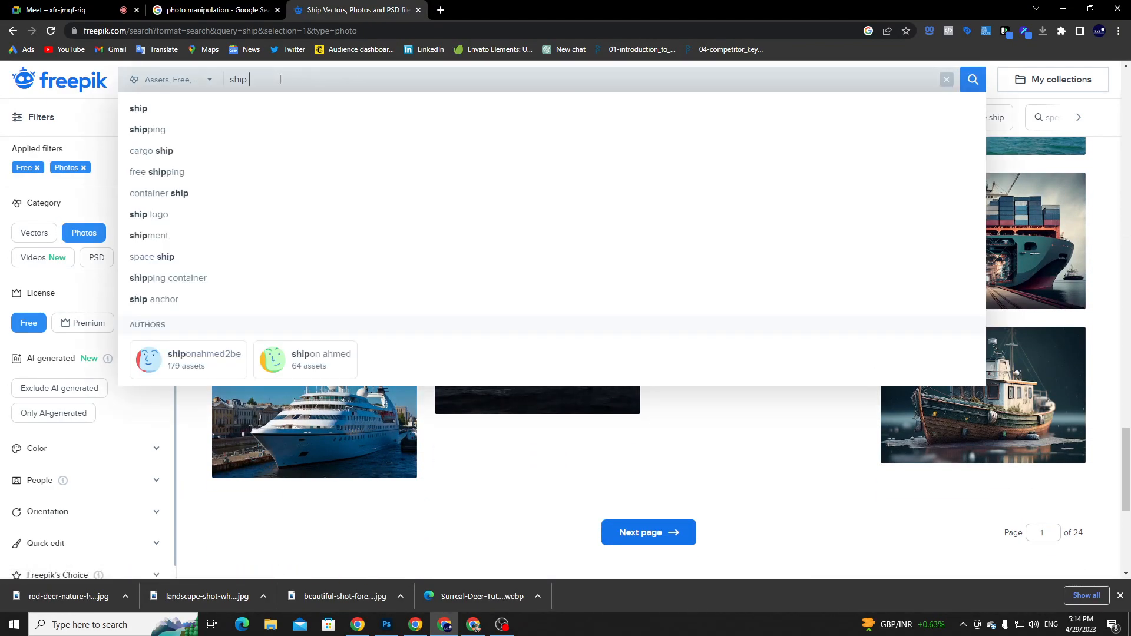
pyautogui.write('p')
pyautogui.press('BackSpace')
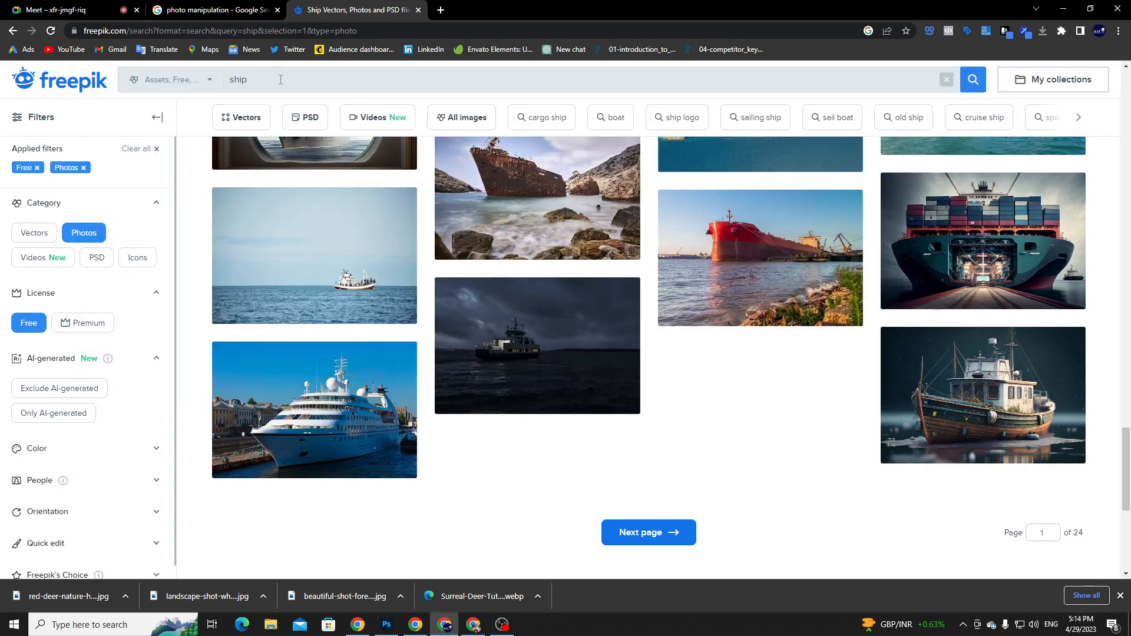
pyautogui.hotkey('ctrl', 'a')
pyautogui.write('boat')
pyautogui.press('Return')
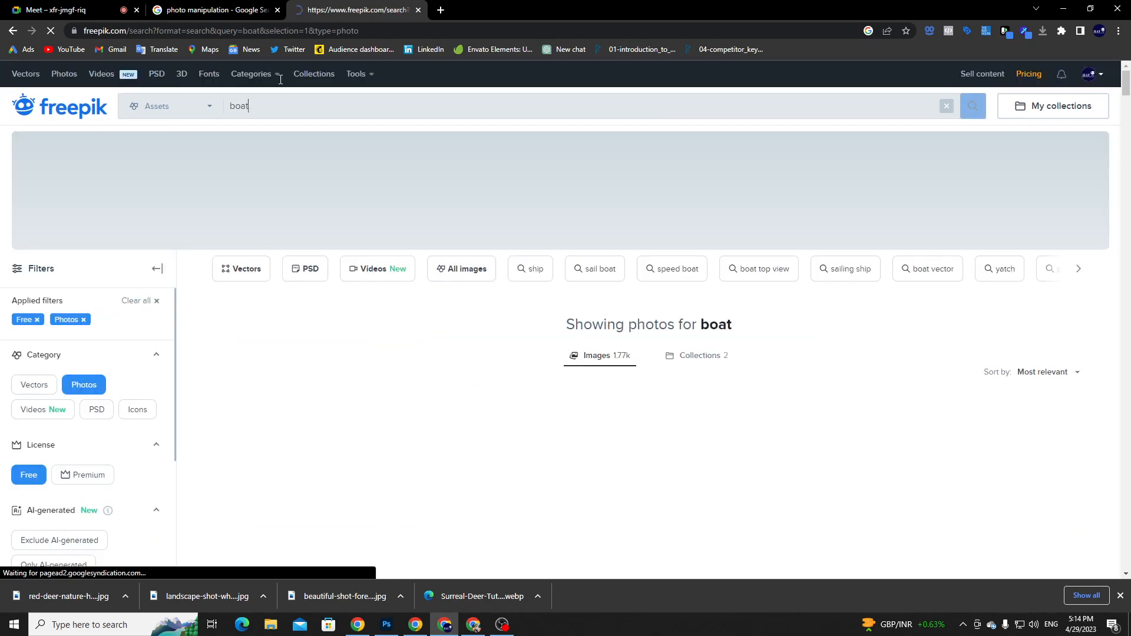
# - Find and download the free landscape photo of a long boat on blue water at Maya Bay in front of green cliffs
pyautogui.scroll(-4, 471, 177)
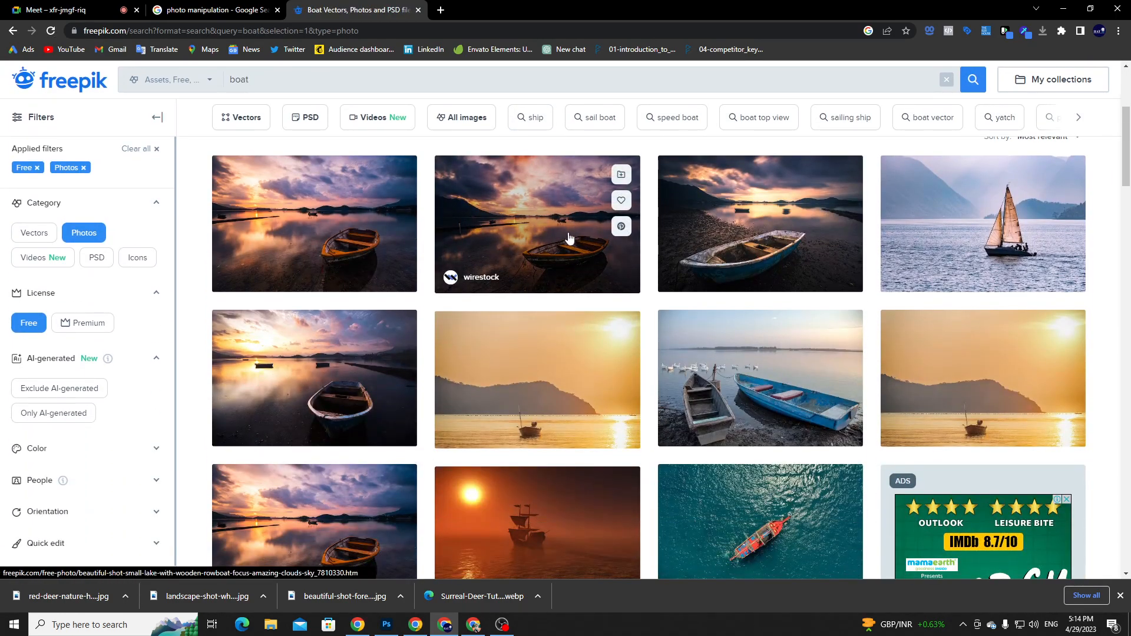
pyautogui.scroll(-4, 723, 303)
pyautogui.scroll(-5, 724, 304)
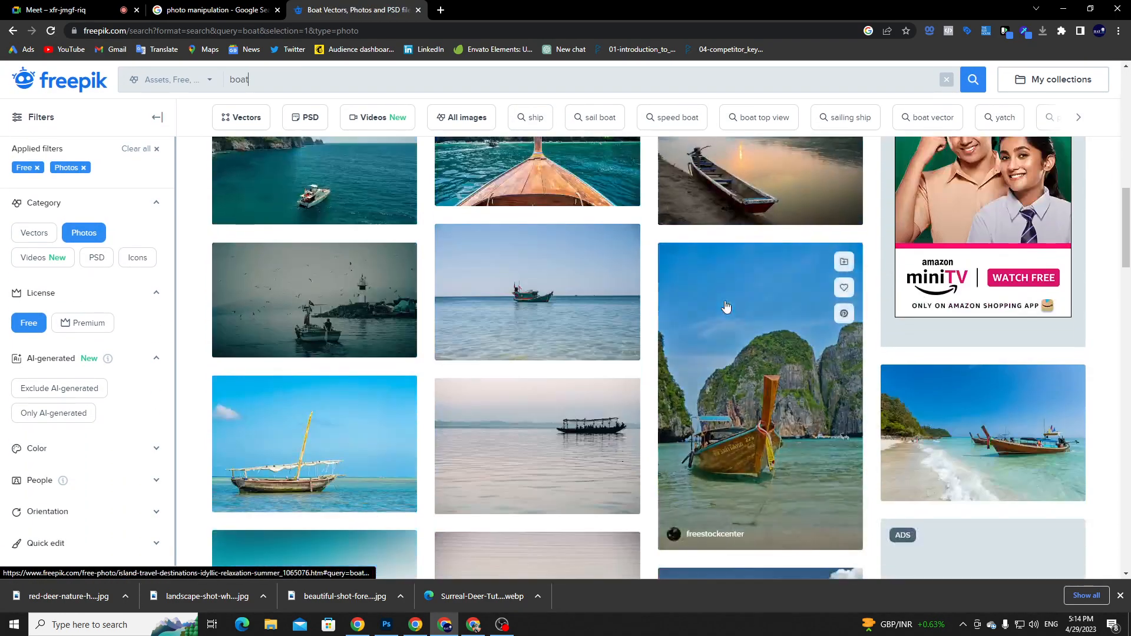
pyautogui.scroll(-3, 682, 279)
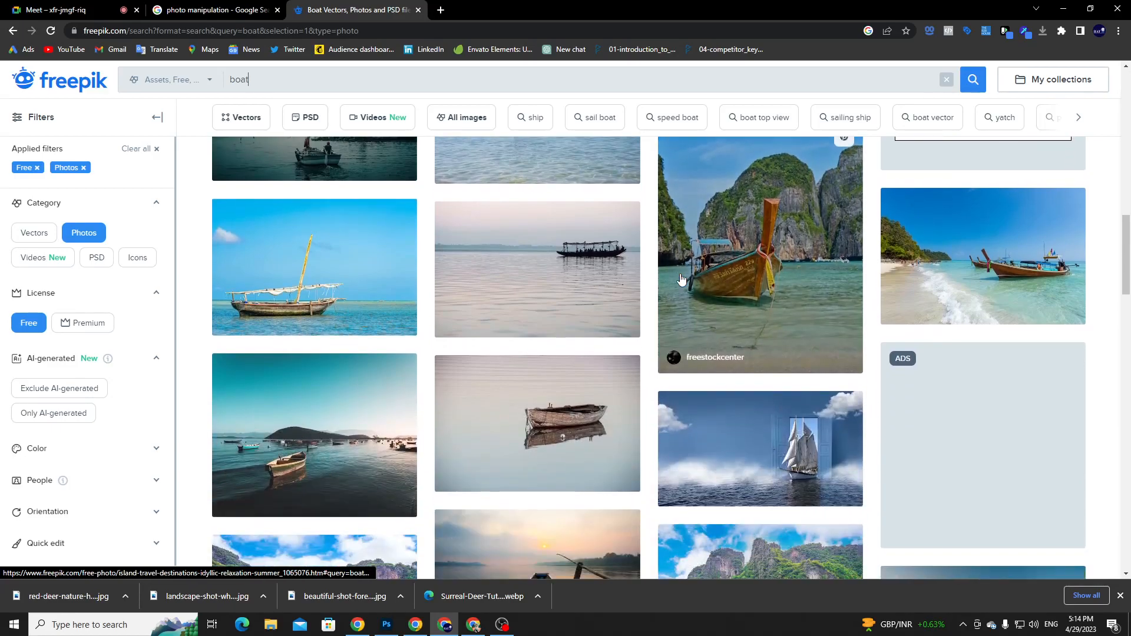
pyautogui.scroll(3, 682, 280)
pyautogui.scroll(-3, 683, 230)
pyautogui.scroll(-4, 683, 230)
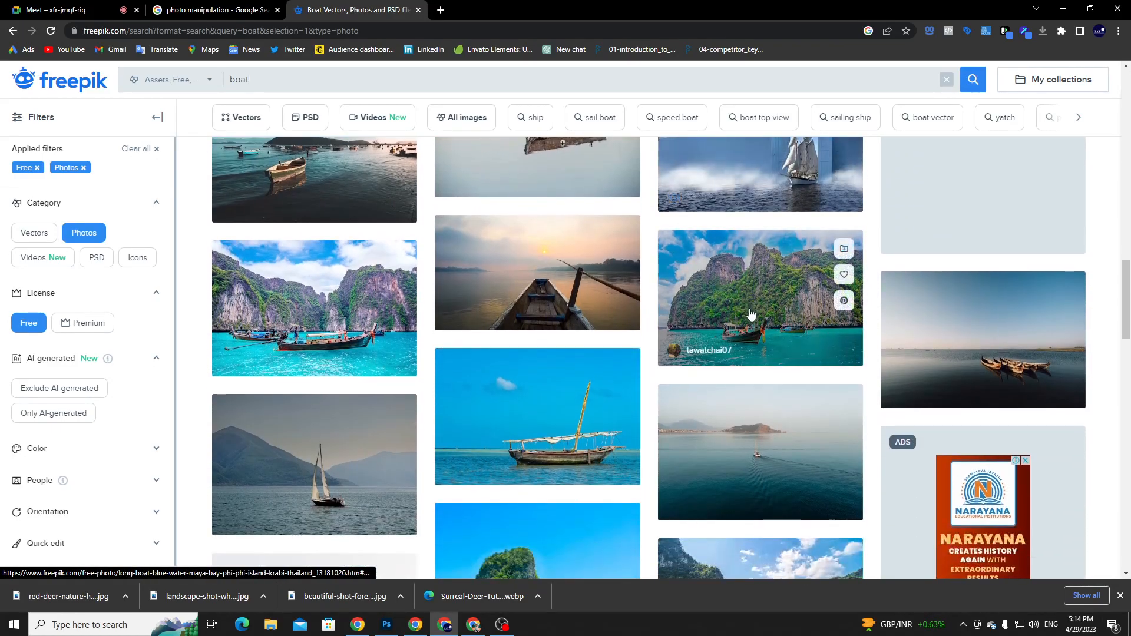
pyautogui.click(750, 315)
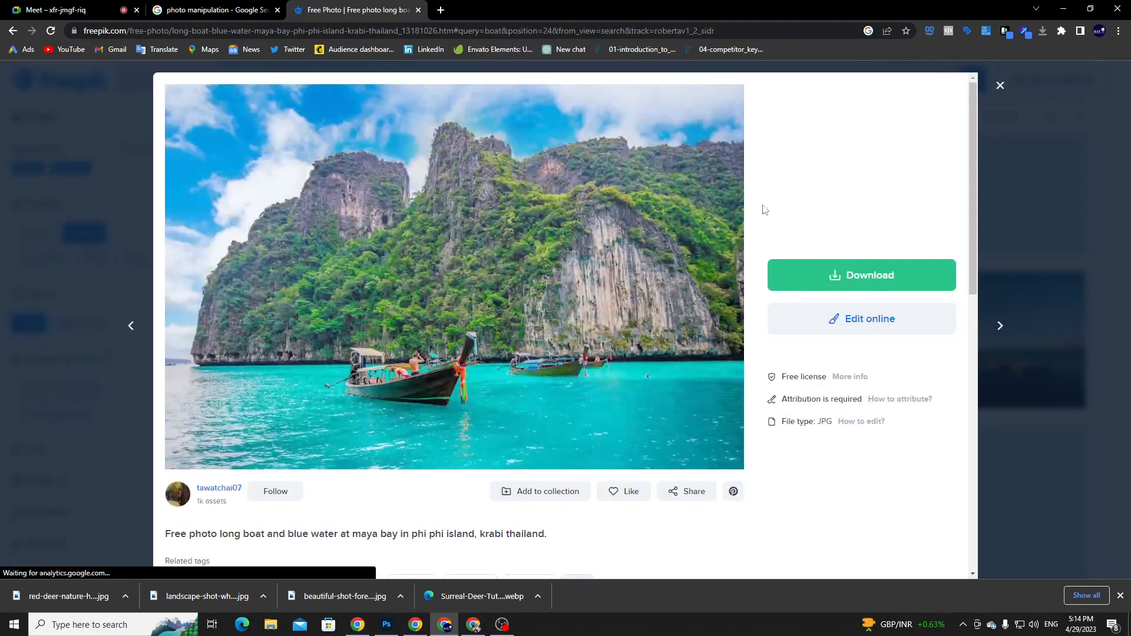
pyautogui.click(832, 440)
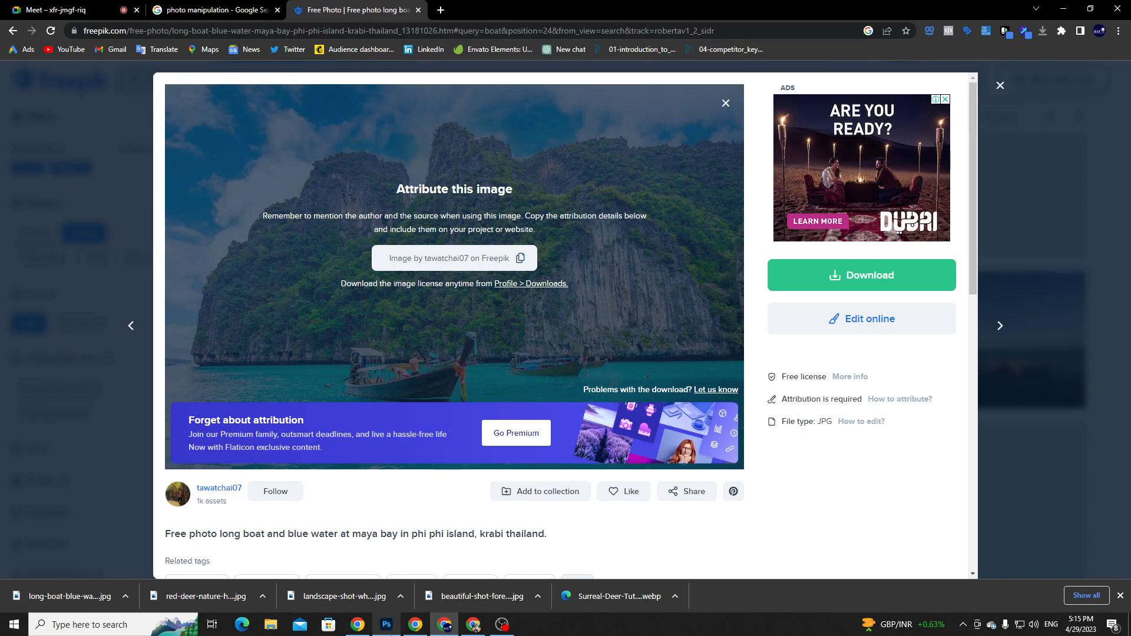
# - Switch to Photoshop and open the downloaded beautiful-shot-forest-with-tall-green-trees photo as its own document
pyautogui.moveTo(386, 625)
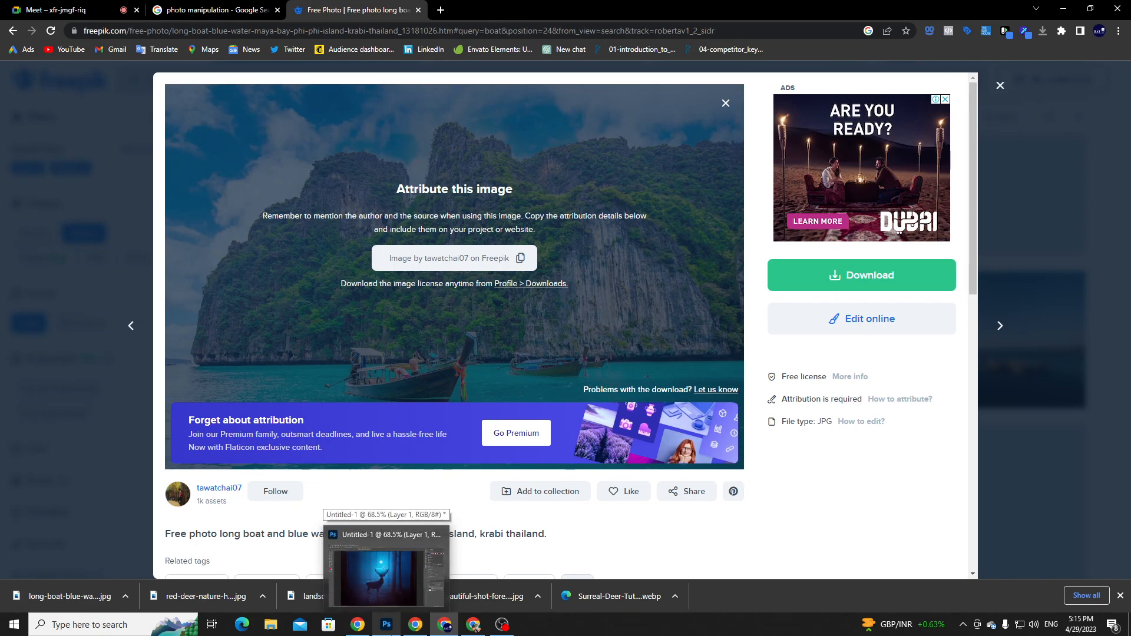
pyautogui.click(386, 624)
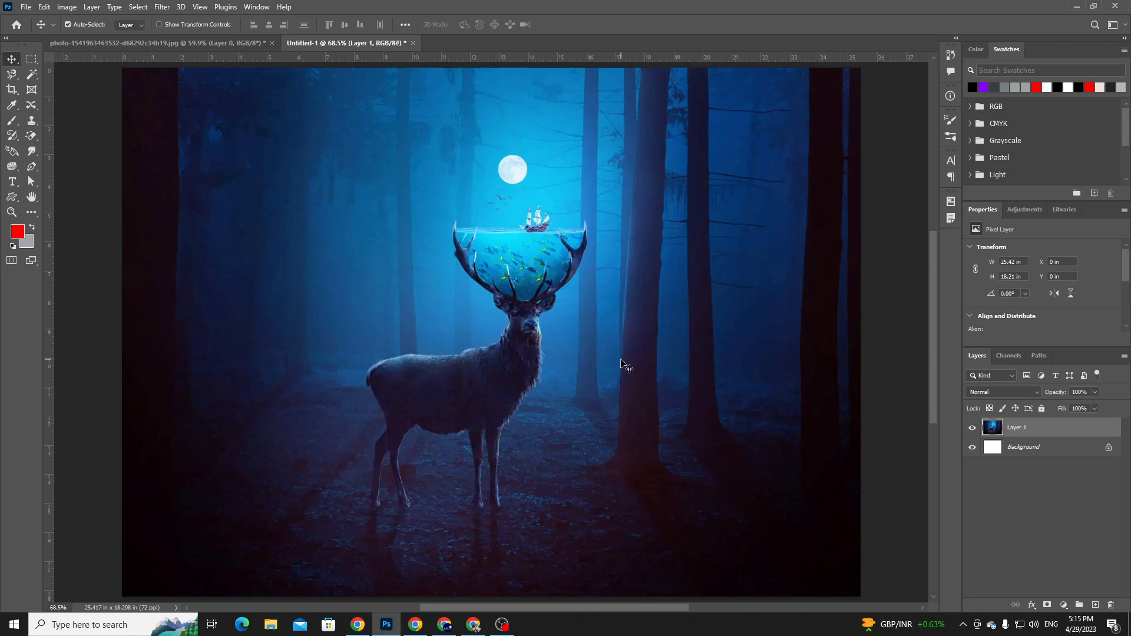
pyautogui.hotkey('ctrl', 'o')
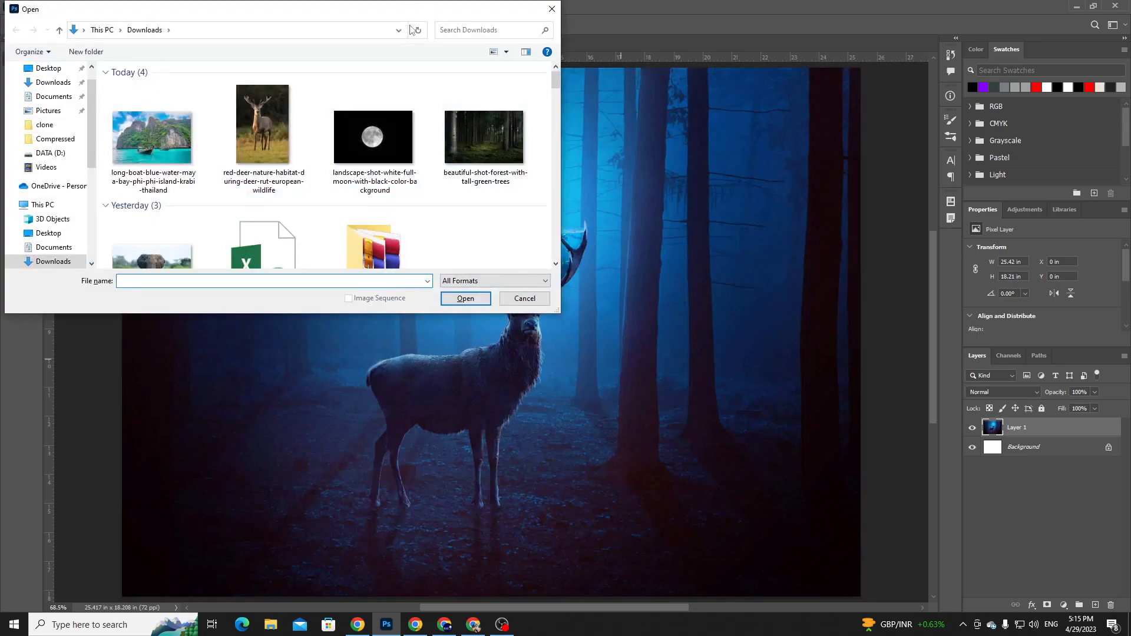
pyautogui.doubleClick(482, 136)
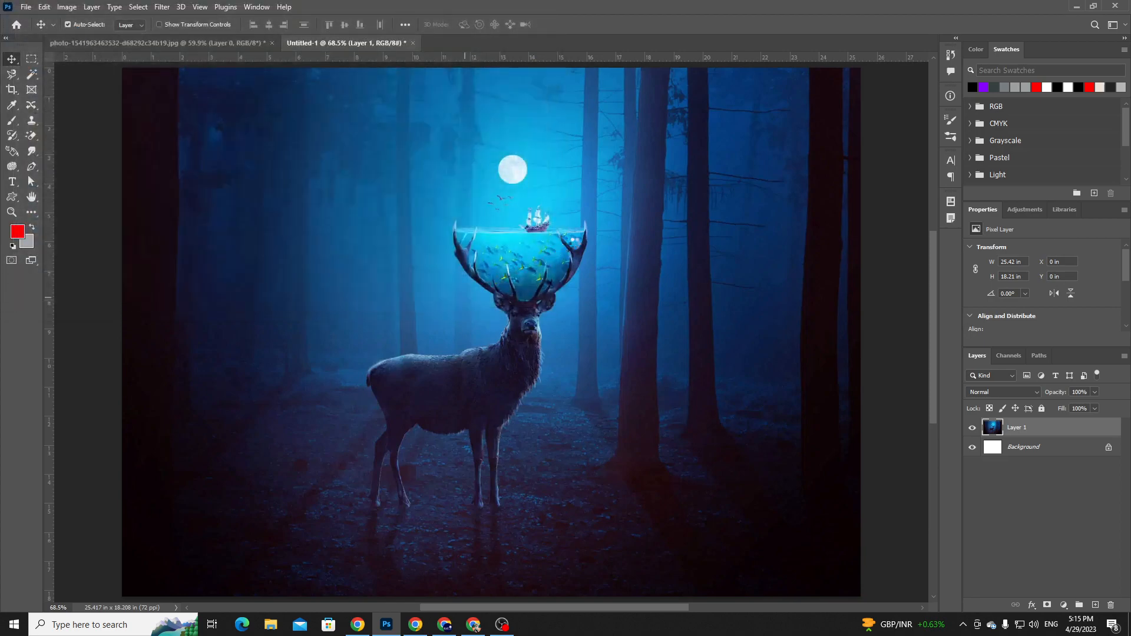
pyautogui.press('ctrl')
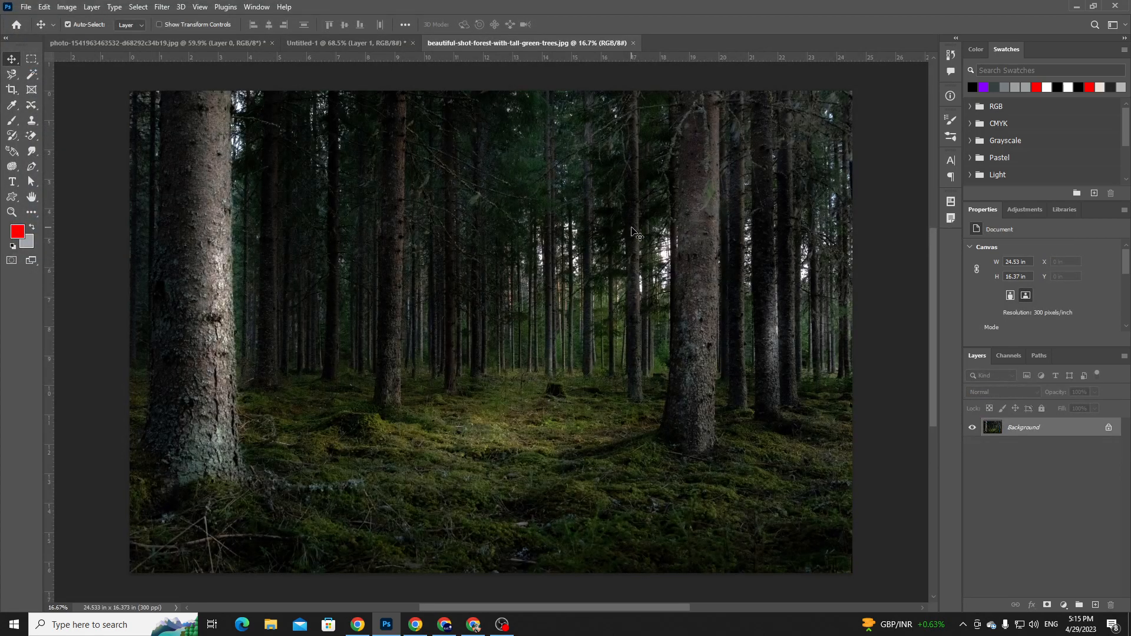
pyautogui.moveTo(488, 383); pyautogui.dragTo(475, 403)
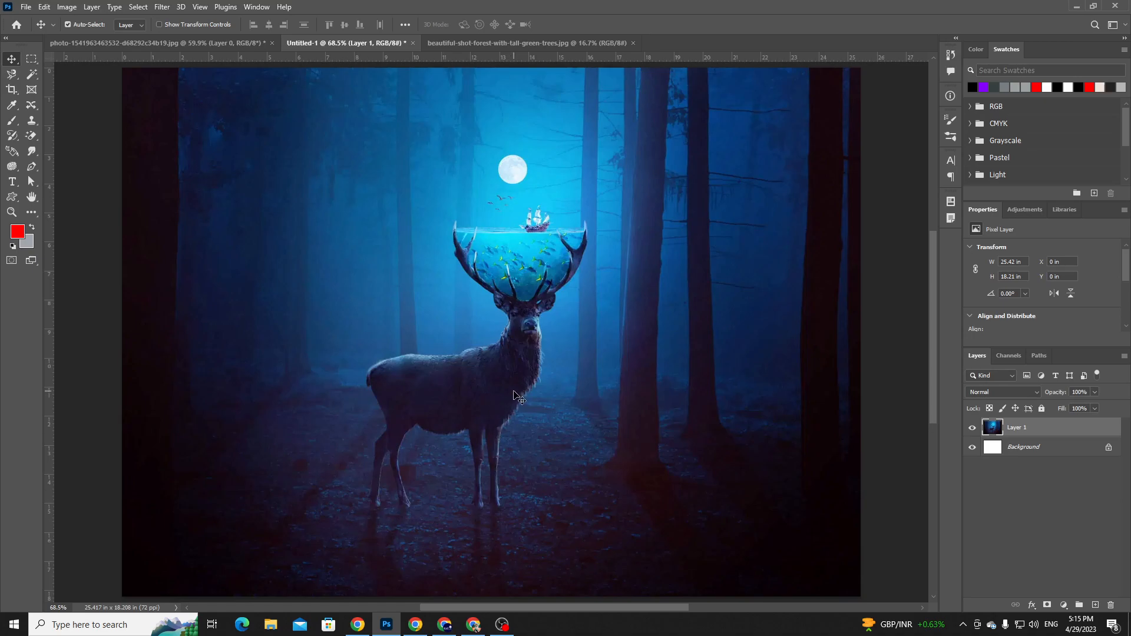
pyautogui.hotkey('ctrl', 'o')
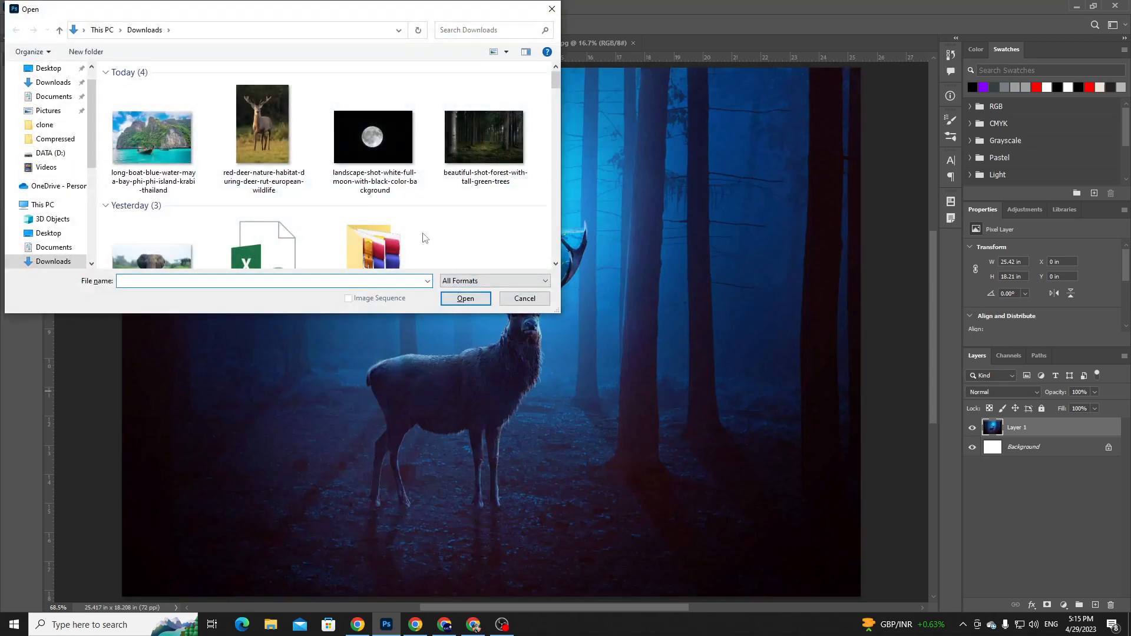
pyautogui.click(231, 125)
pyautogui.click(466, 299)
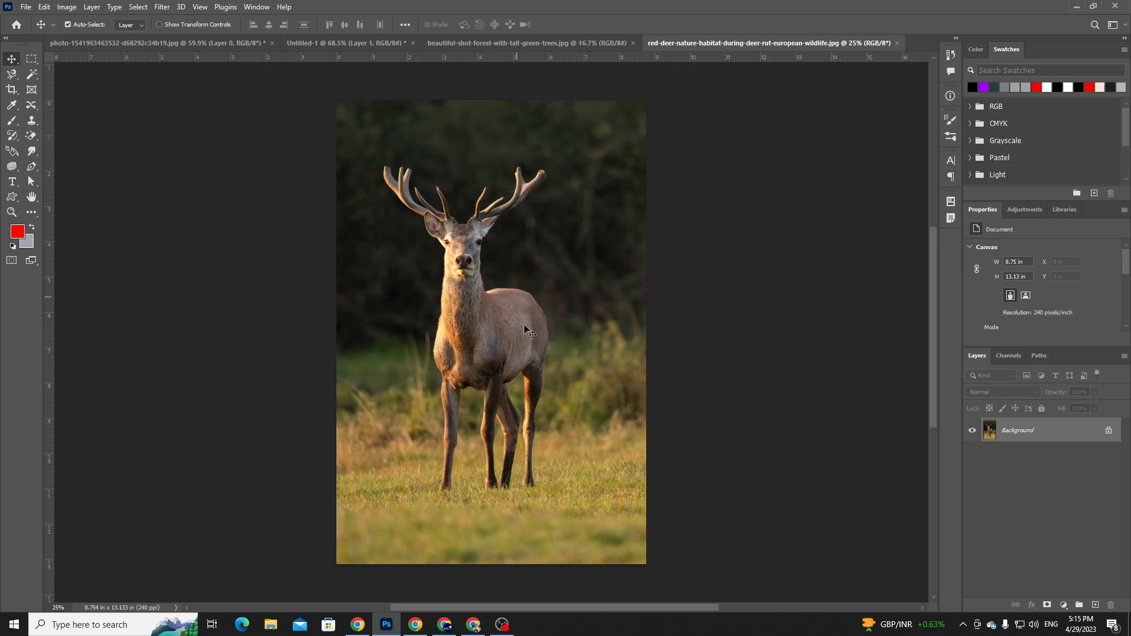
pyautogui.click(898, 44)
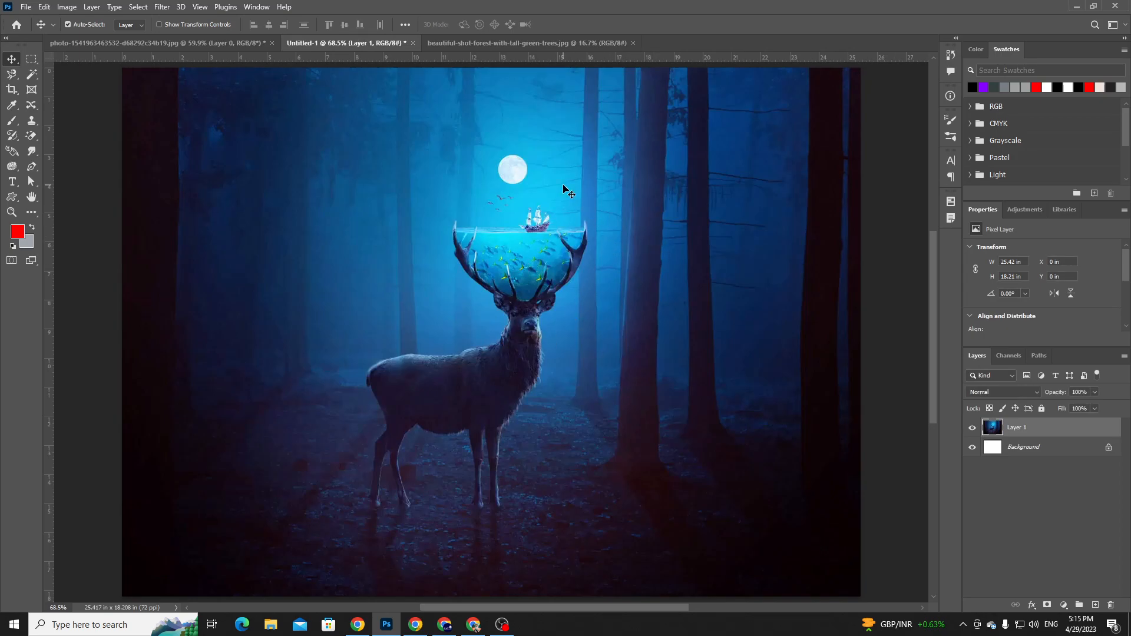
# - Unlock the forest photo's background layer and compare the document with the finished deer artwork in Untitled-1
pyautogui.click(528, 43)
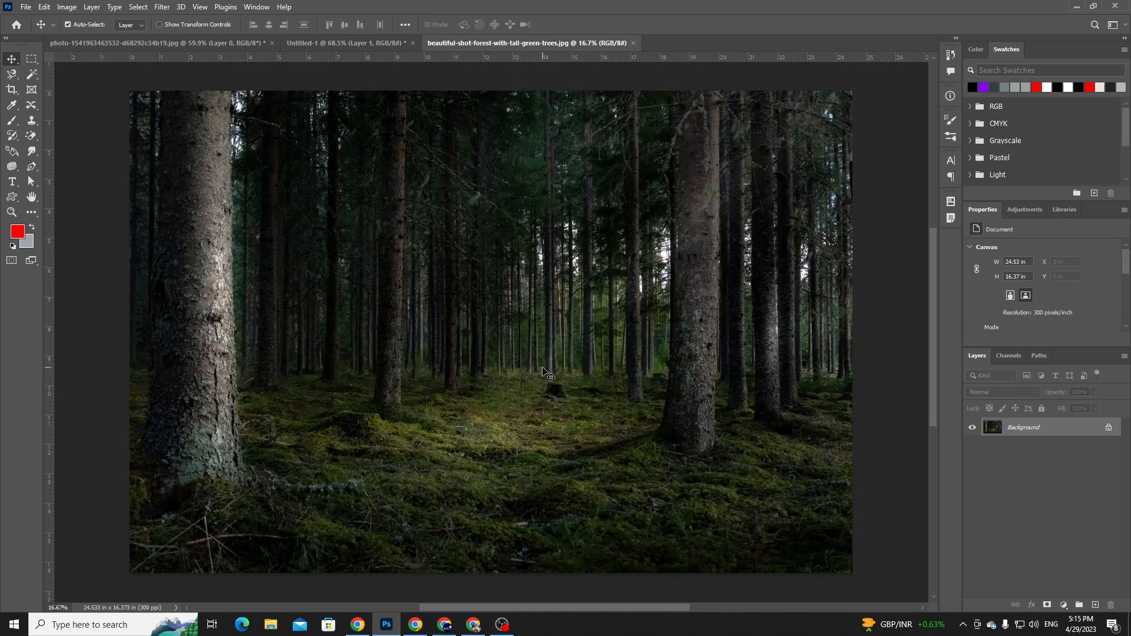
pyautogui.click(1110, 432)
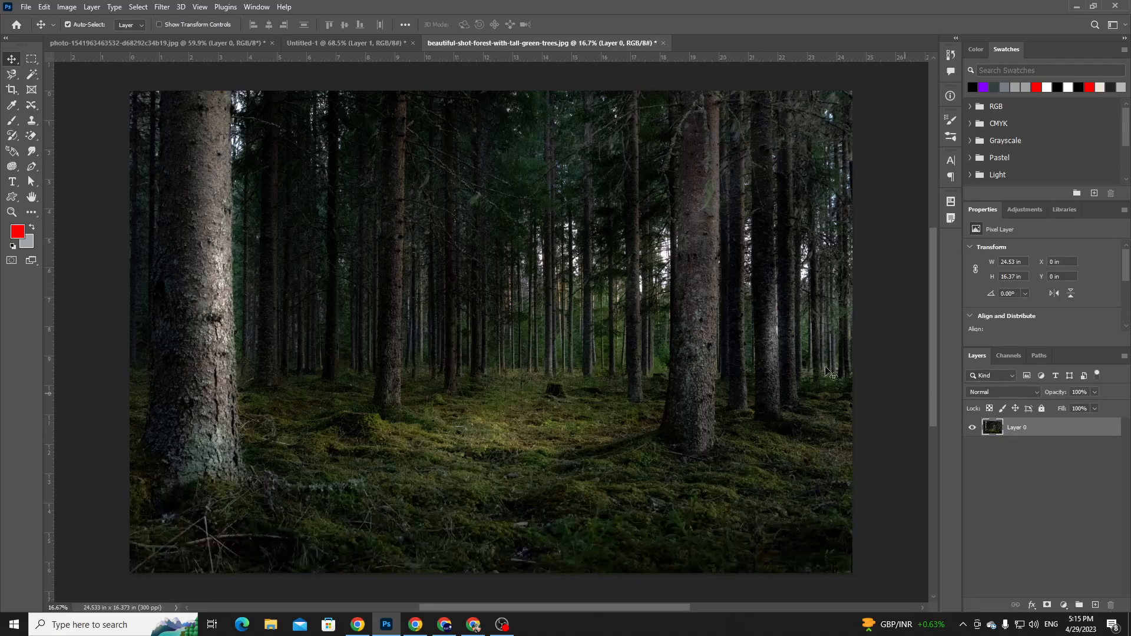
pyautogui.click(362, 44)
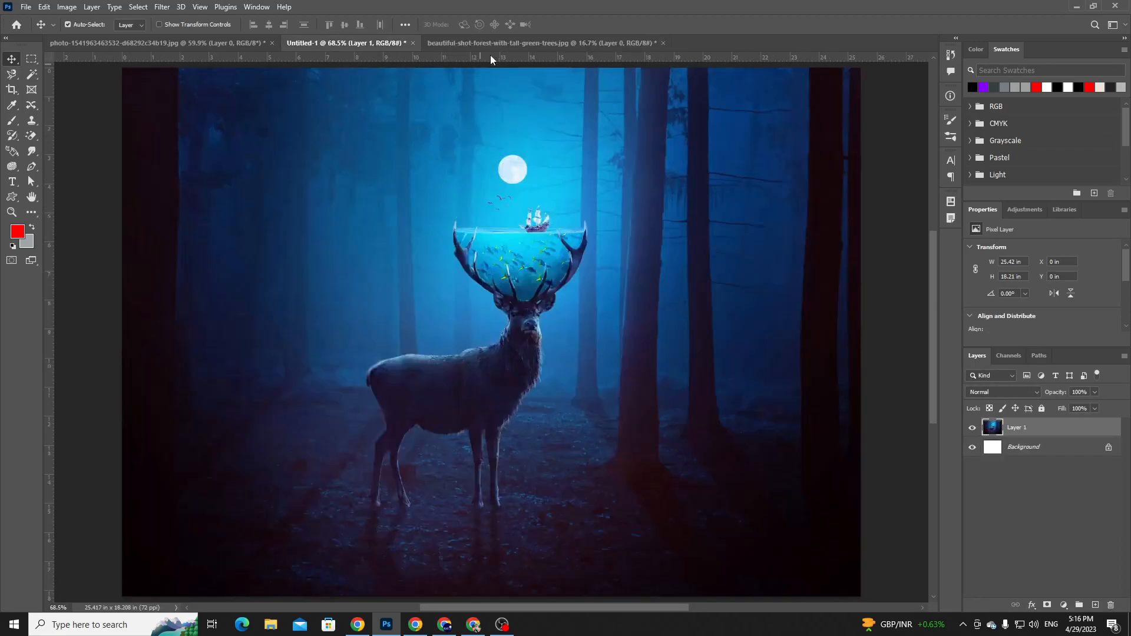
pyautogui.click(489, 43)
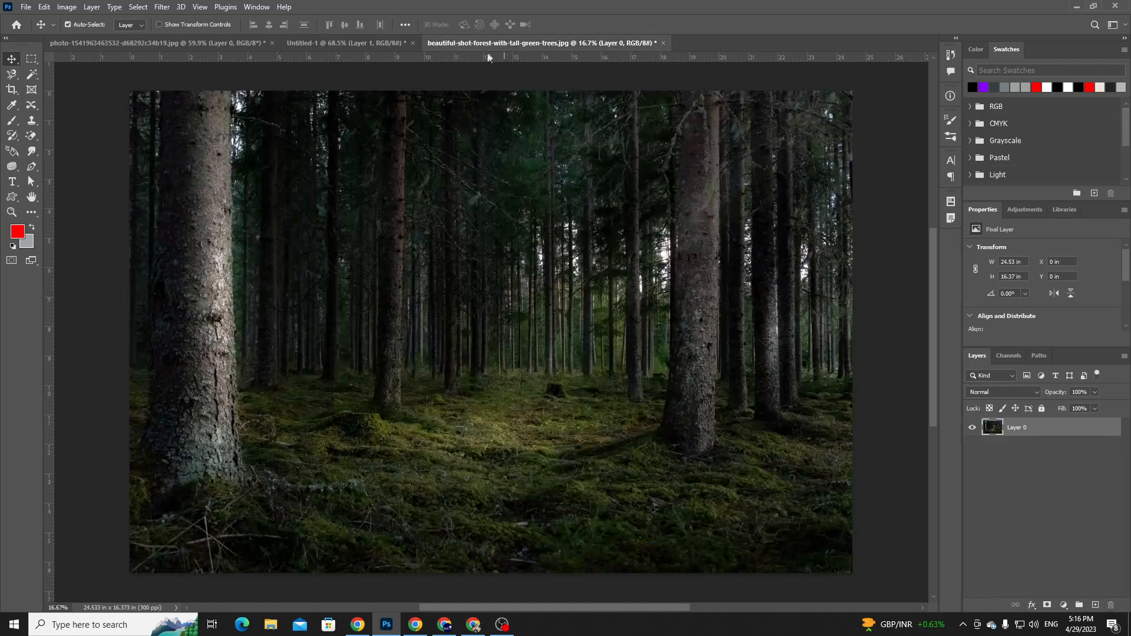
# - Place the downloaded landscape-shot-white-full-moon-with-black-color-background photo into the forest document as an embedded image
pyautogui.click(26, 7)
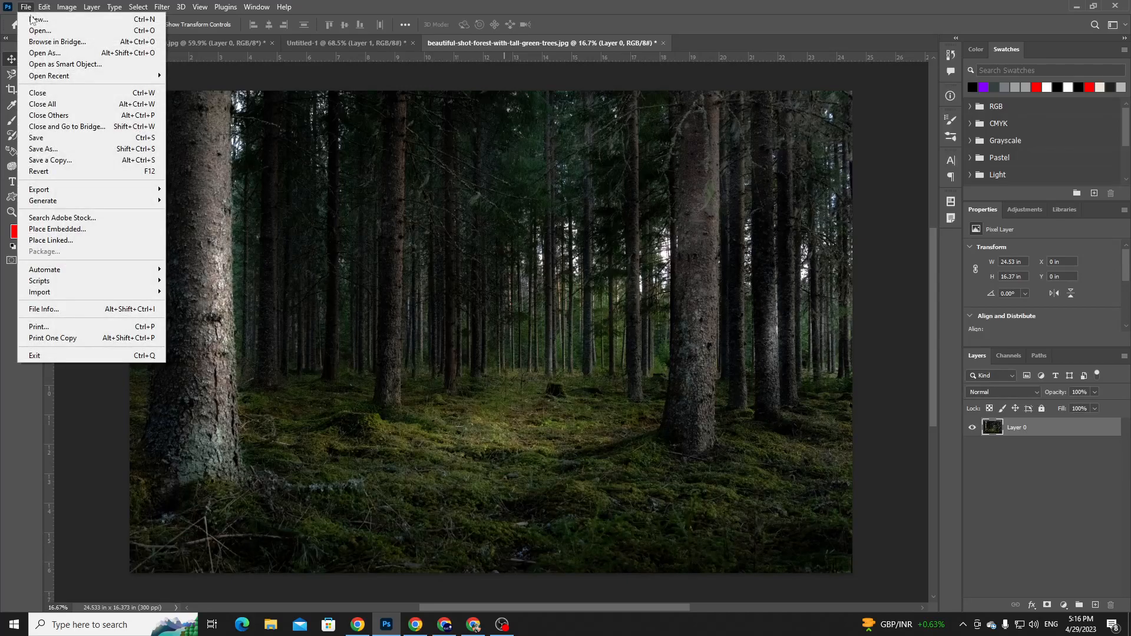
pyautogui.click(64, 234)
pyautogui.click(389, 160)
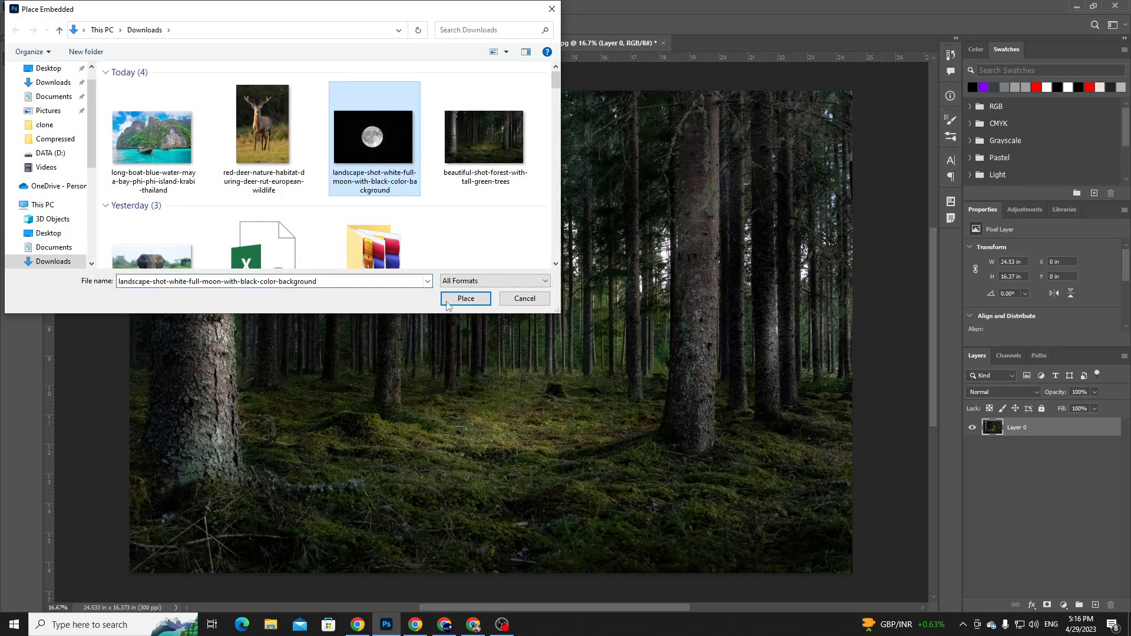
pyautogui.click(466, 299)
# - Scale the moon image to about 56% and position it against the canvas's upper edge, between the larger tree trunks
pyautogui.moveTo(528, 280); pyautogui.dragTo(538, 228)
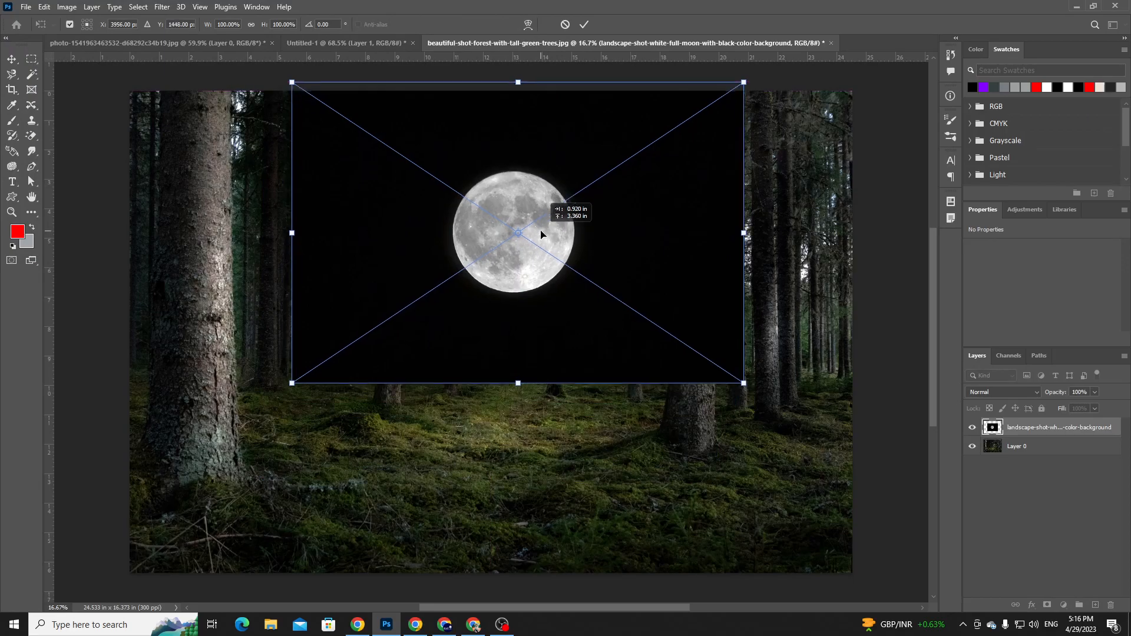
pyautogui.moveTo(744, 83); pyautogui.dragTo(547, 212)
pyautogui.moveTo(465, 265); pyautogui.dragTo(592, 108)
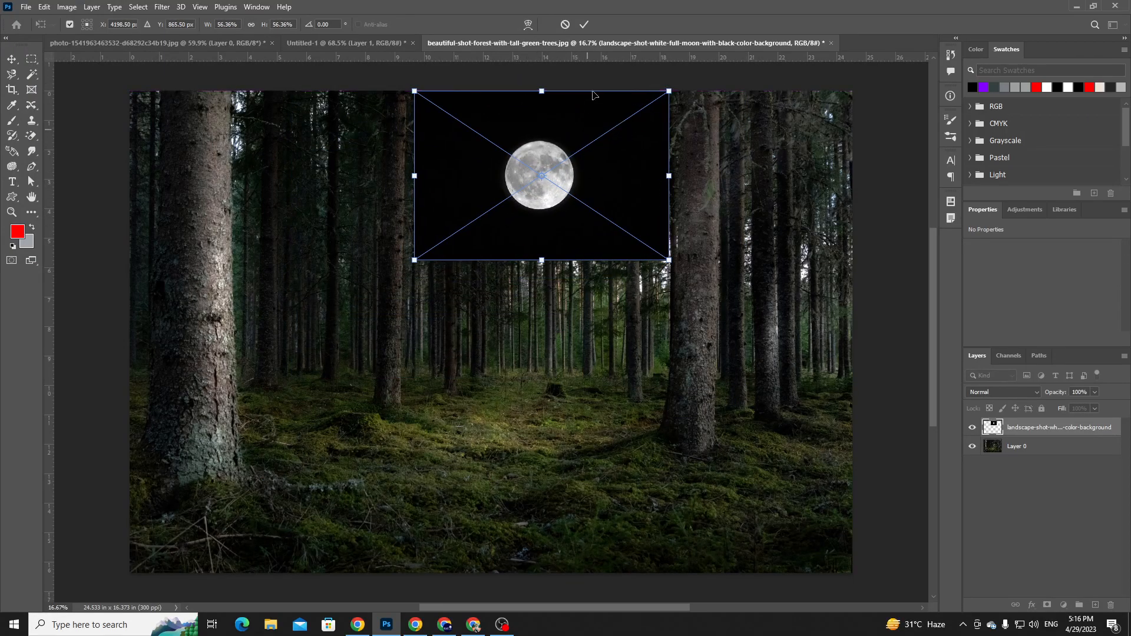
pyautogui.click(583, 24)
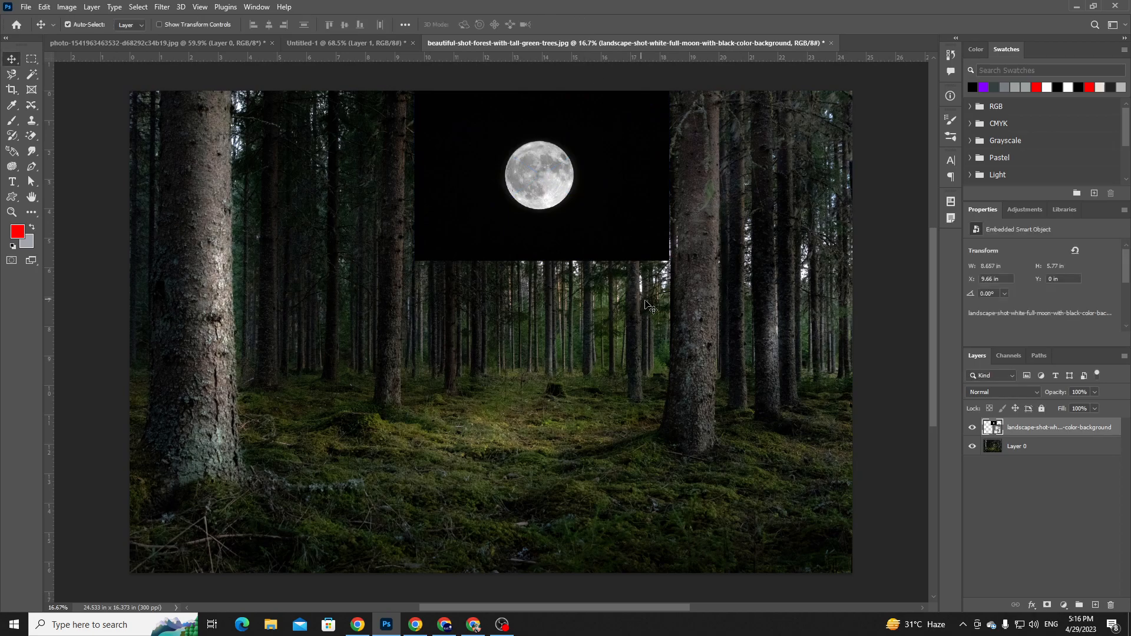
# - Rename the placed image's layer "moon" and the photo layer beneath it "forest"
pyautogui.doubleClick(1072, 427)
pyautogui.write('m')
pyautogui.press('Return')
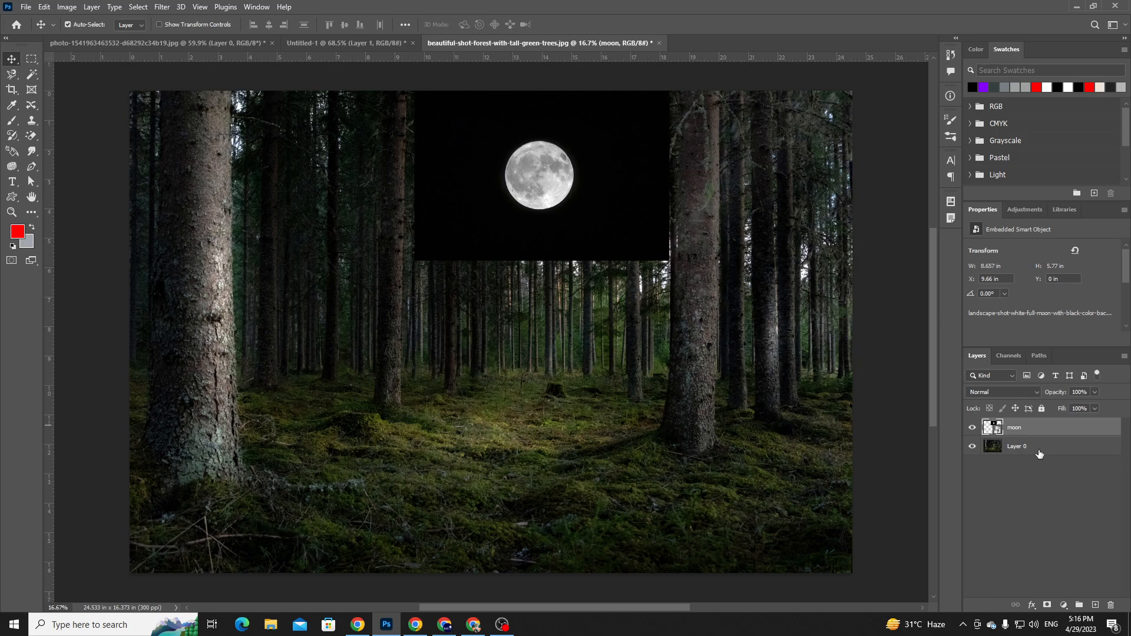
pyautogui.click(1021, 449)
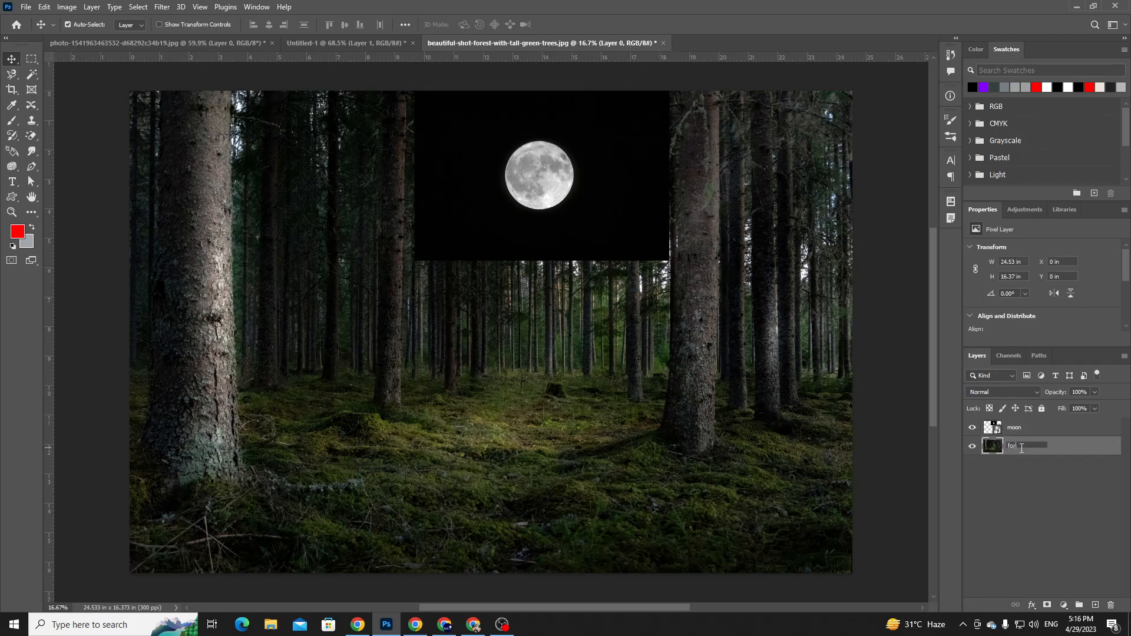
pyautogui.click(1037, 486)
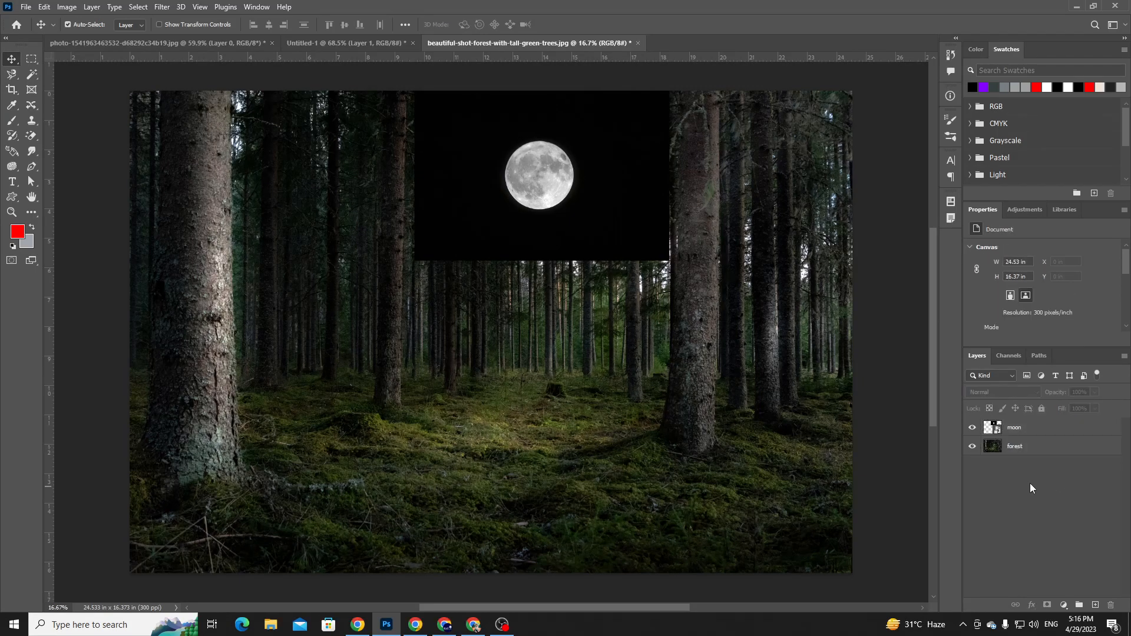
pyautogui.hotkey('alt', 'Tab')
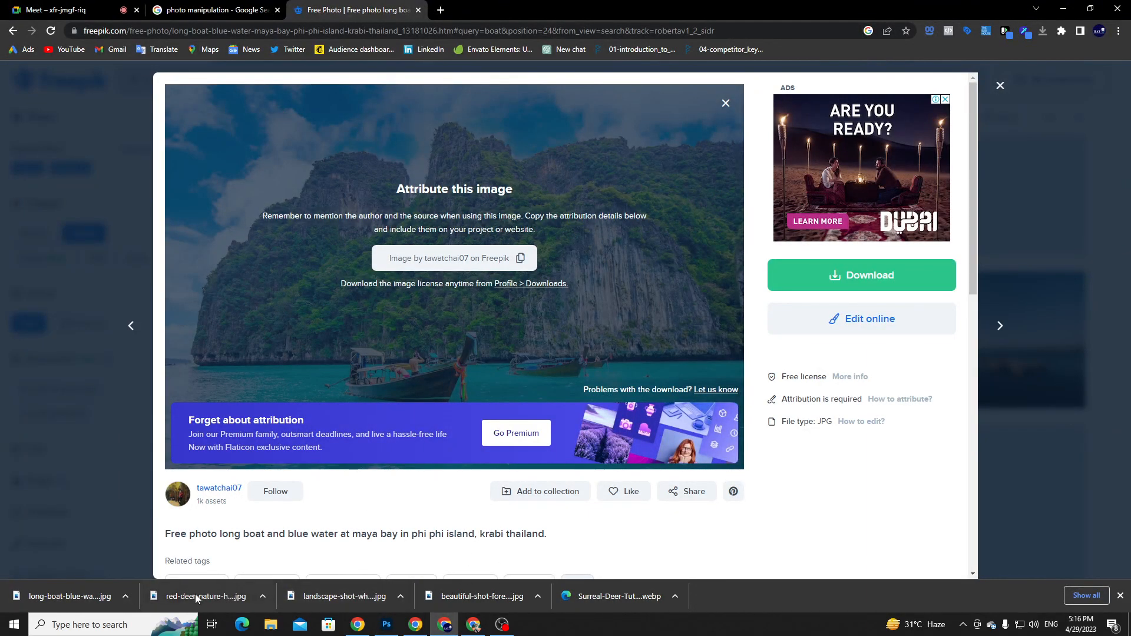
pyautogui.hotkey('alt', 'Tab')
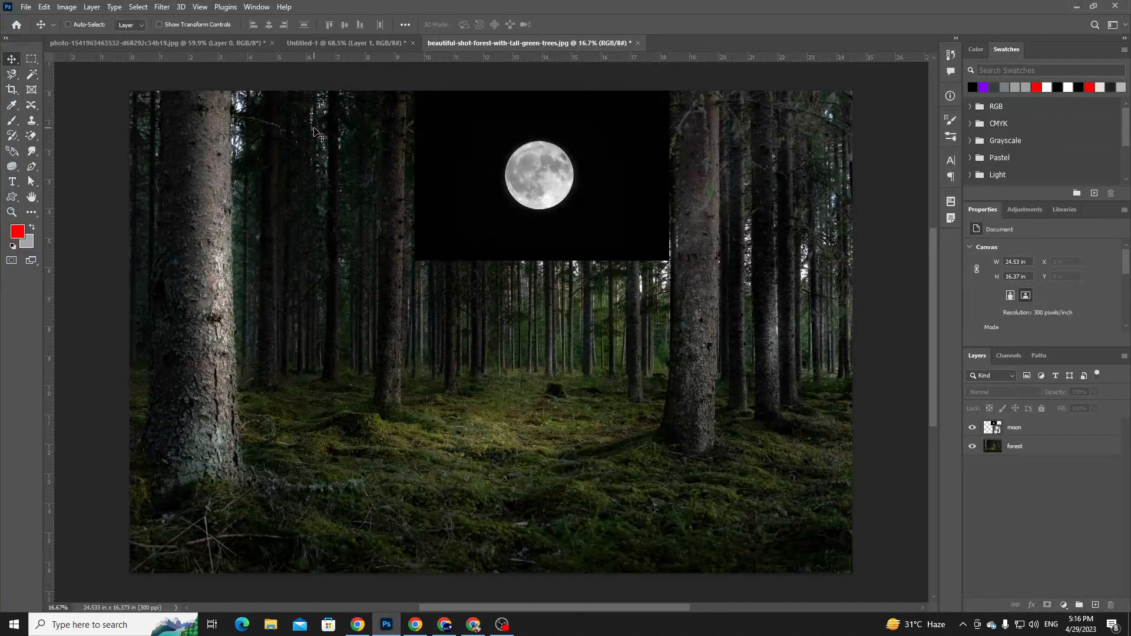
pyautogui.hotkey('ctrl', 'o')
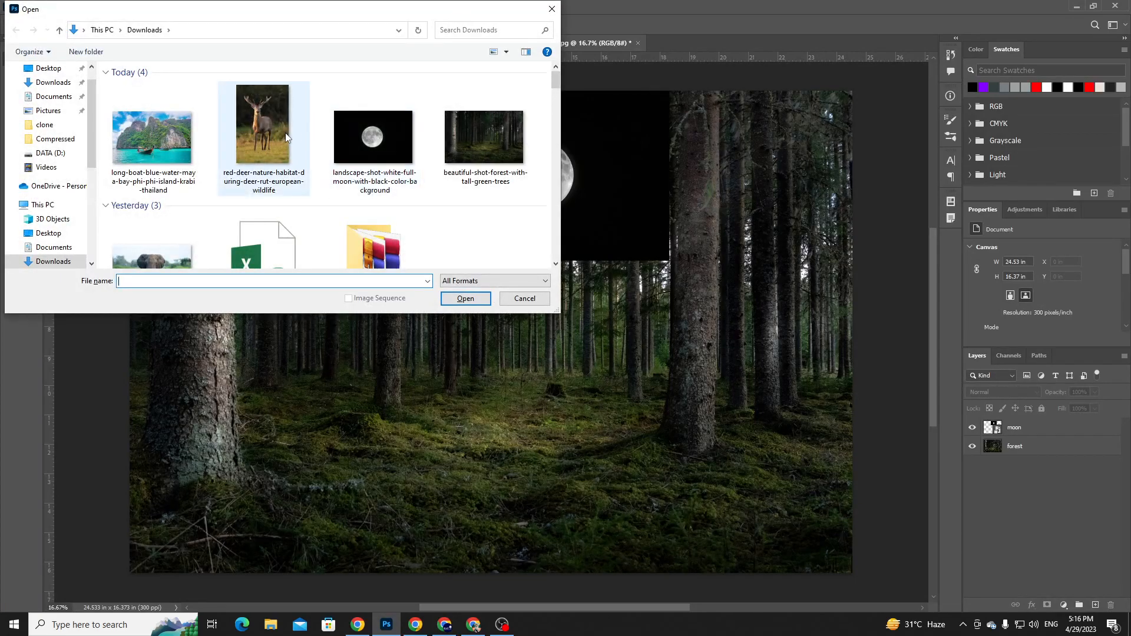
pyautogui.click(271, 130)
pyautogui.click(465, 298)
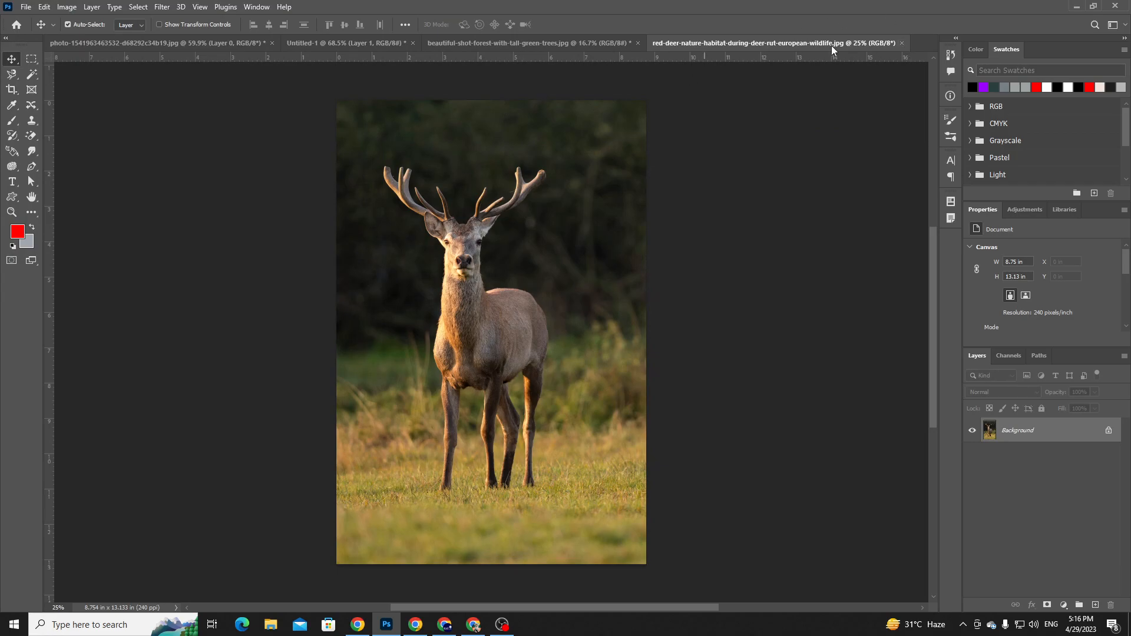
pyautogui.click(901, 43)
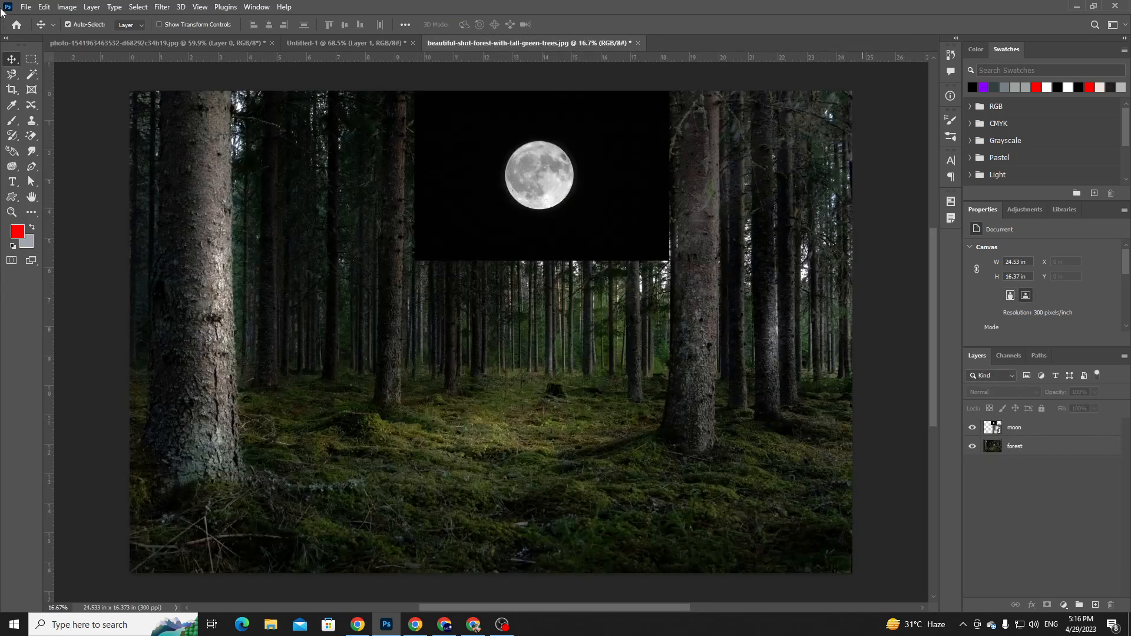
# - Try placing the red-deer photo into the forest document as a scaled-down embedded image over the clearing, and delete it
pyautogui.click(26, 8)
pyautogui.click(74, 234)
pyautogui.click(305, 123)
pyautogui.click(466, 298)
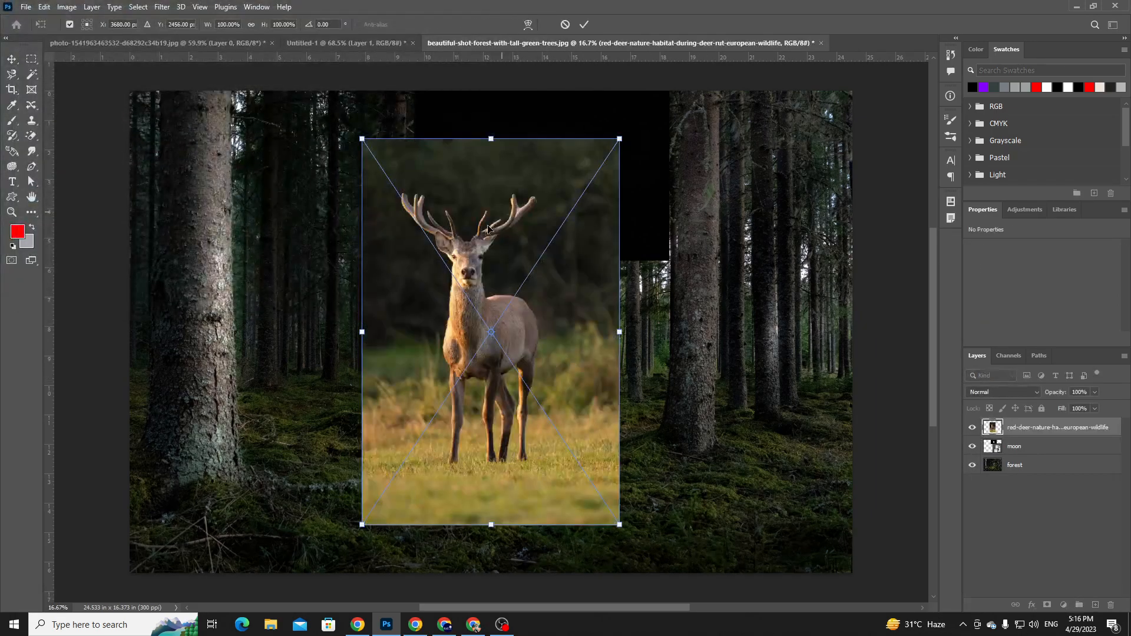
pyautogui.moveTo(491, 226); pyautogui.dragTo(492, 289)
pyautogui.moveTo(619, 202); pyautogui.dragTo(543, 321)
pyautogui.moveTo(460, 446); pyautogui.dragTo(510, 377)
pyautogui.click(583, 24)
pyautogui.press('Delete')
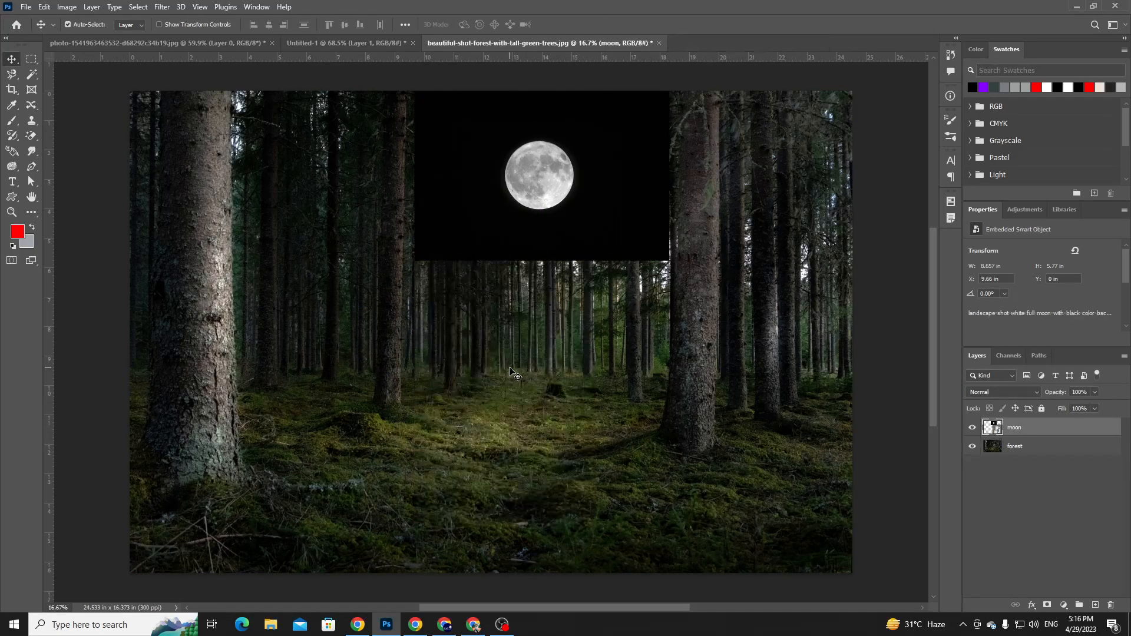
# - Open the red-deer-nature-habitat-during-deer-rut-european-wildlife photo as its own document and examine the deer up close
pyautogui.hotkey('ctrl', 'o')
pyautogui.click(262, 117)
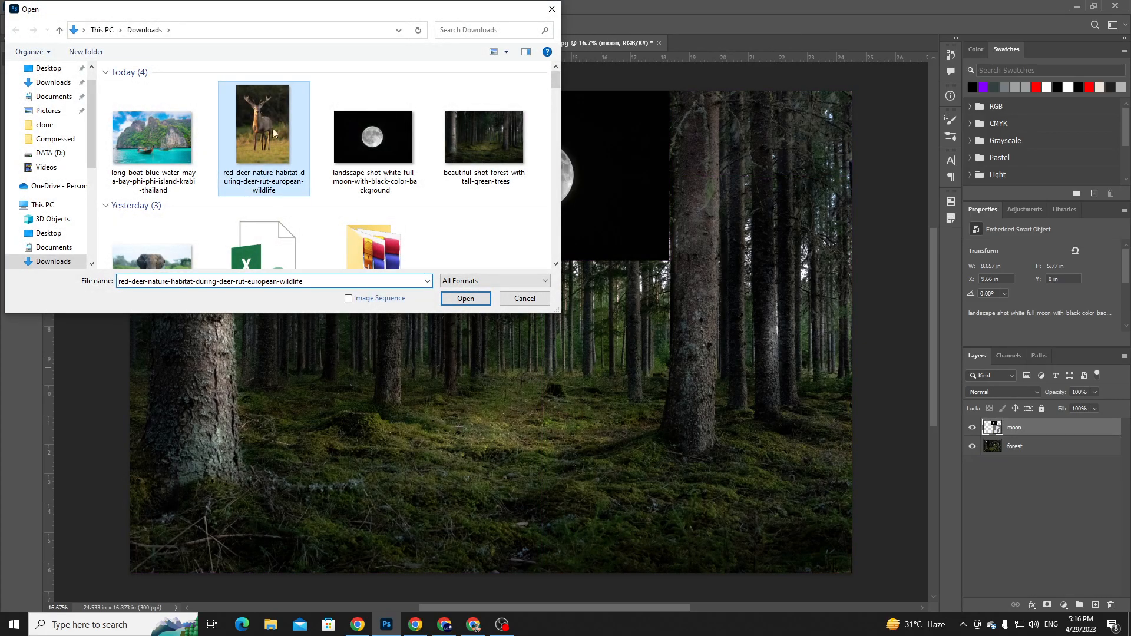
pyautogui.click(466, 299)
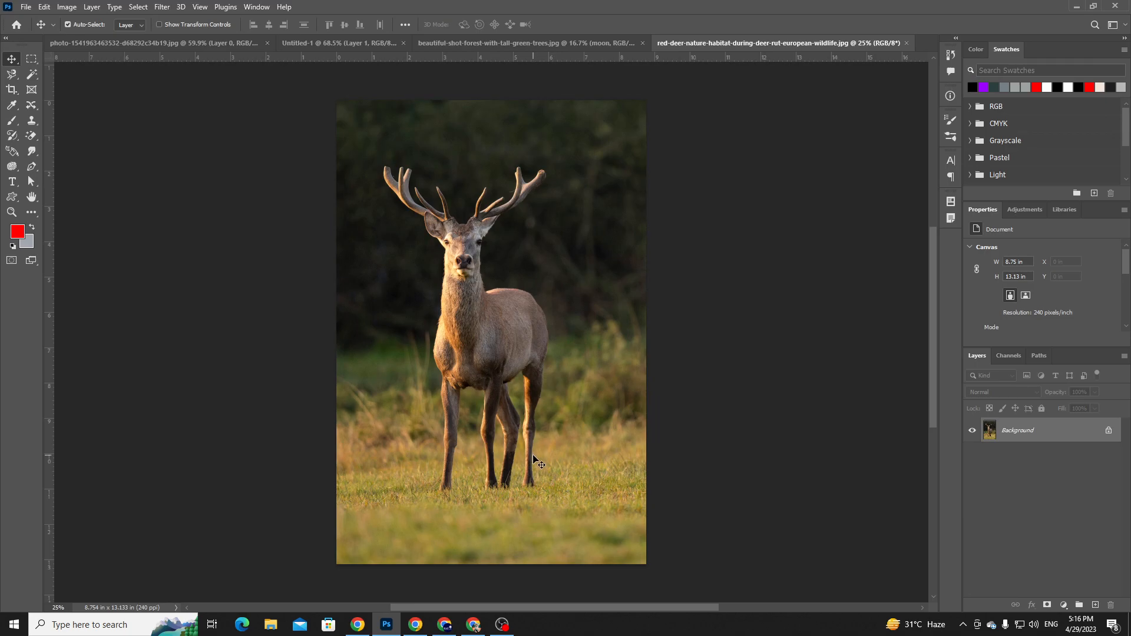
pyautogui.hotkey('ctrl', '+')
pyautogui.hotkey('ctrl', '+')
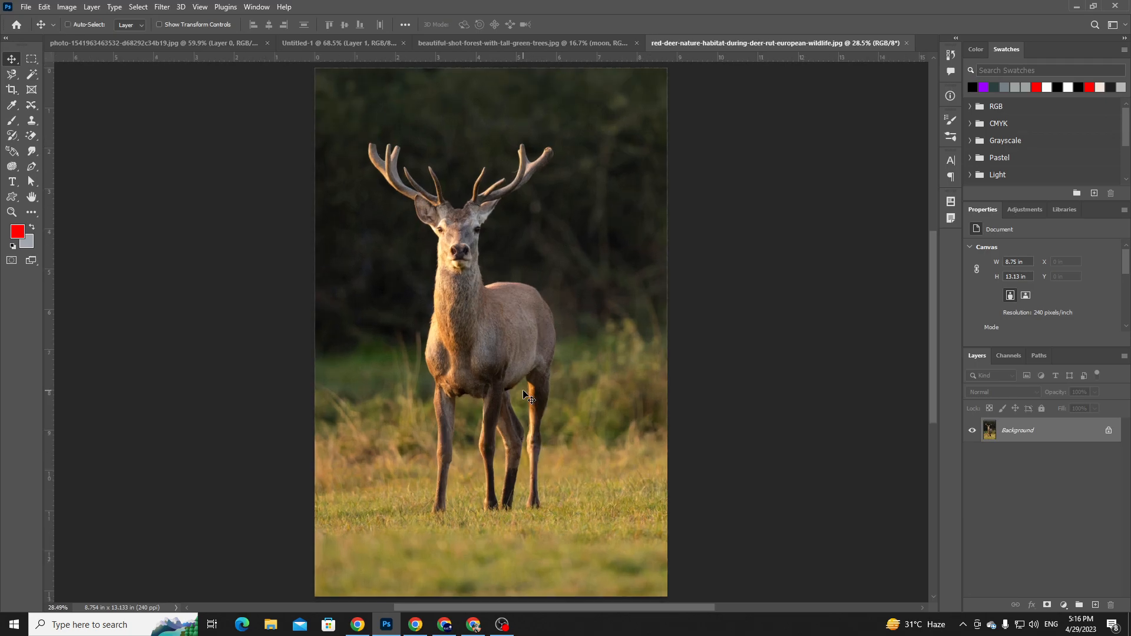
pyautogui.hotkey('ctrl', '+')
pyautogui.scroll(4, 516, 277)
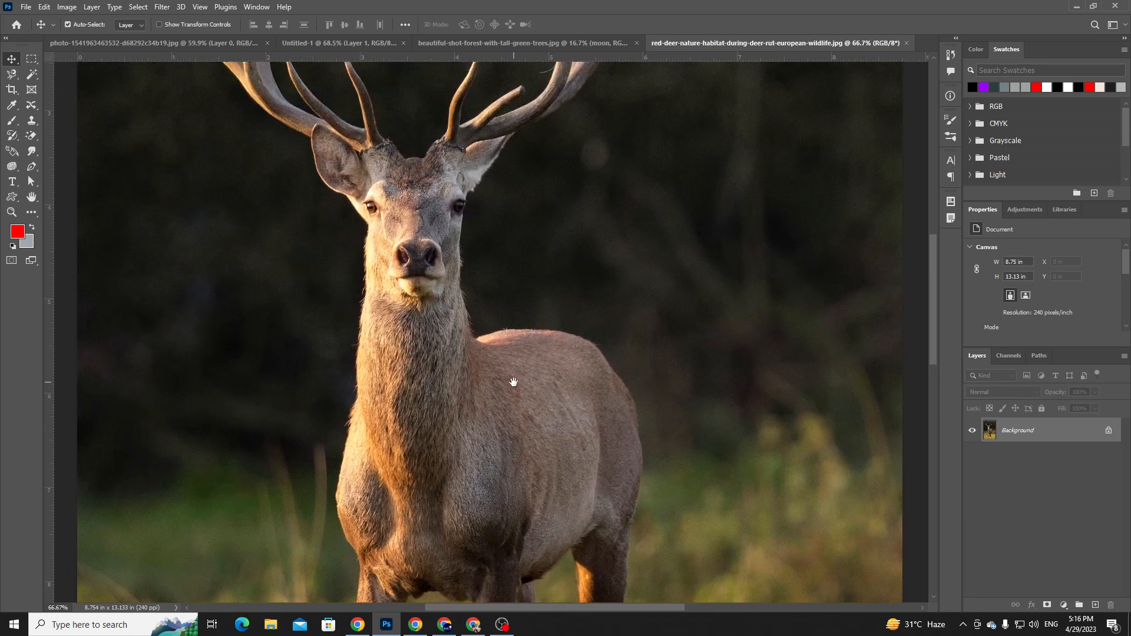
pyautogui.moveTo(577, 162); pyautogui.dragTo(577, 199)
pyautogui.moveTo(472, 393); pyautogui.dragTo(336, 128)
pyautogui.hotkey('ctrl', '0')
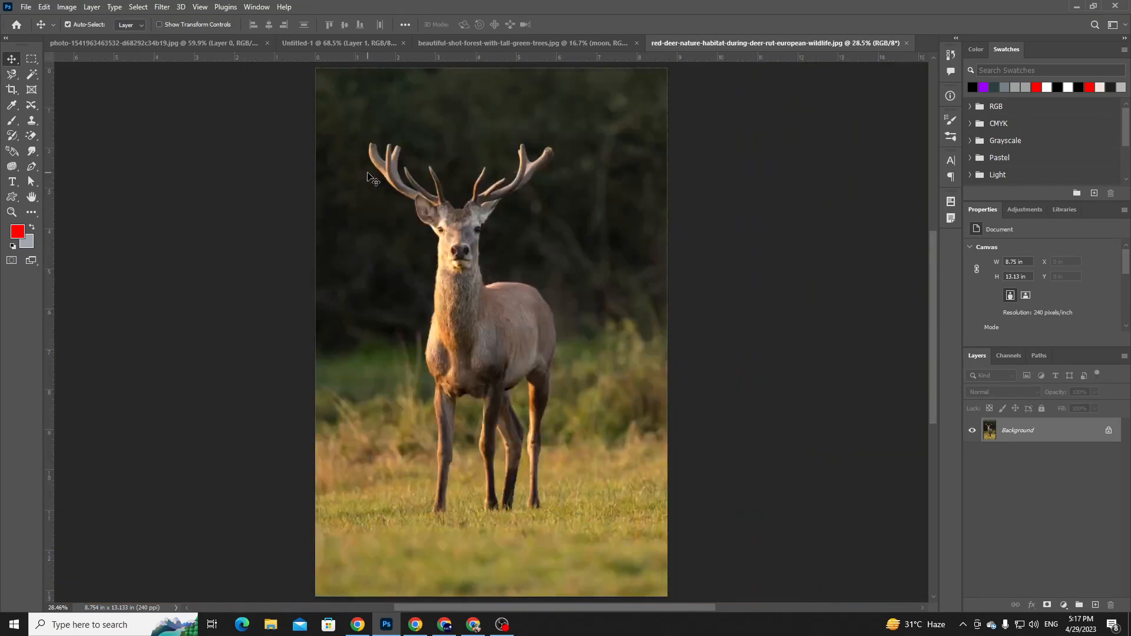
# - Return to the forest document, select its forest layer and compare the scene with the finished deer artwork in Untitled-1
pyautogui.click(453, 41)
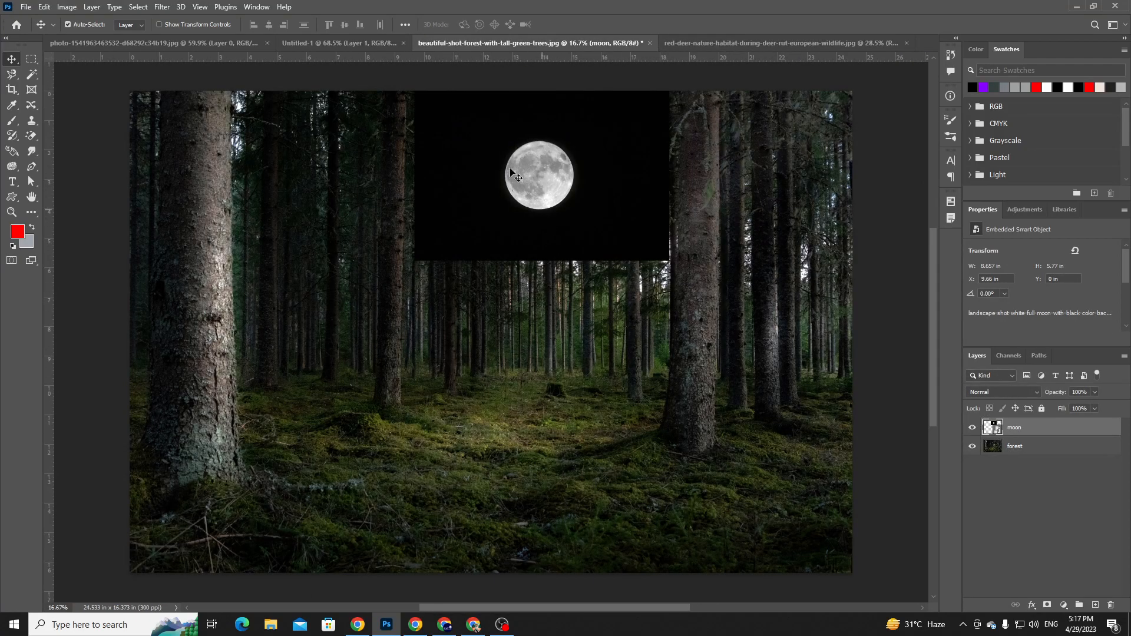
pyautogui.hotkey('alt', 'Tab')
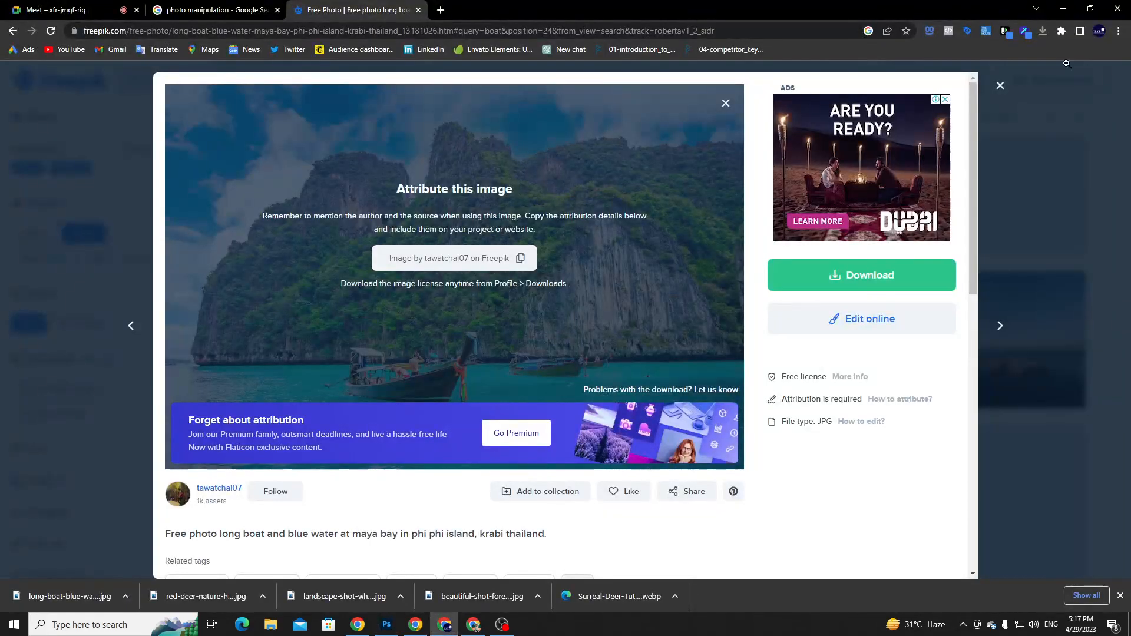
pyautogui.click(1001, 87)
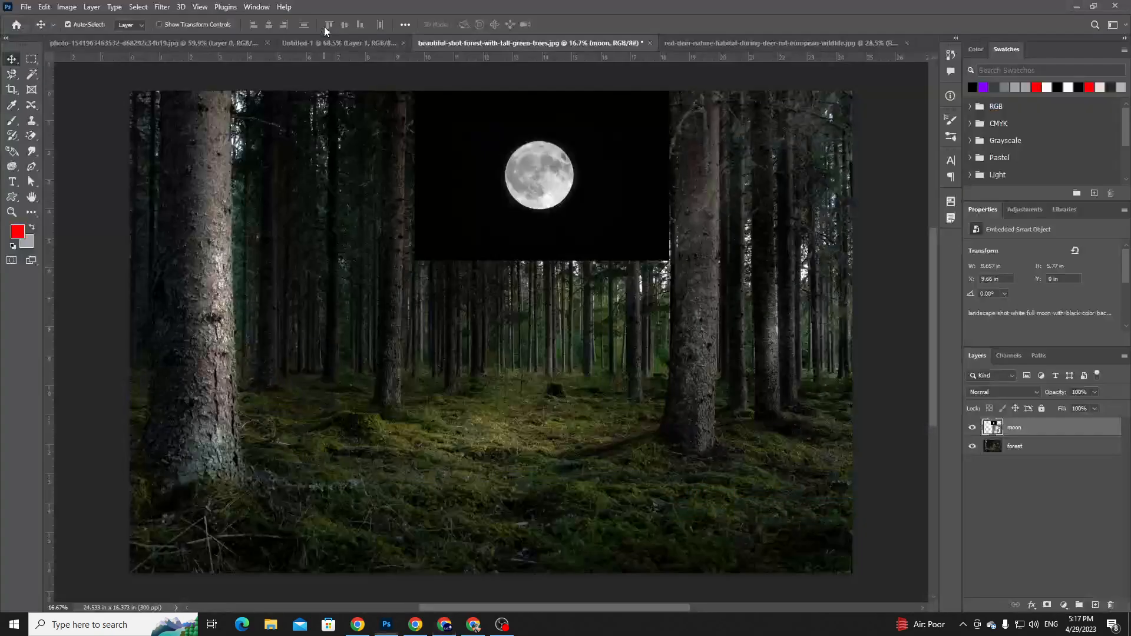
pyautogui.hotkey('alt', 'Tab')
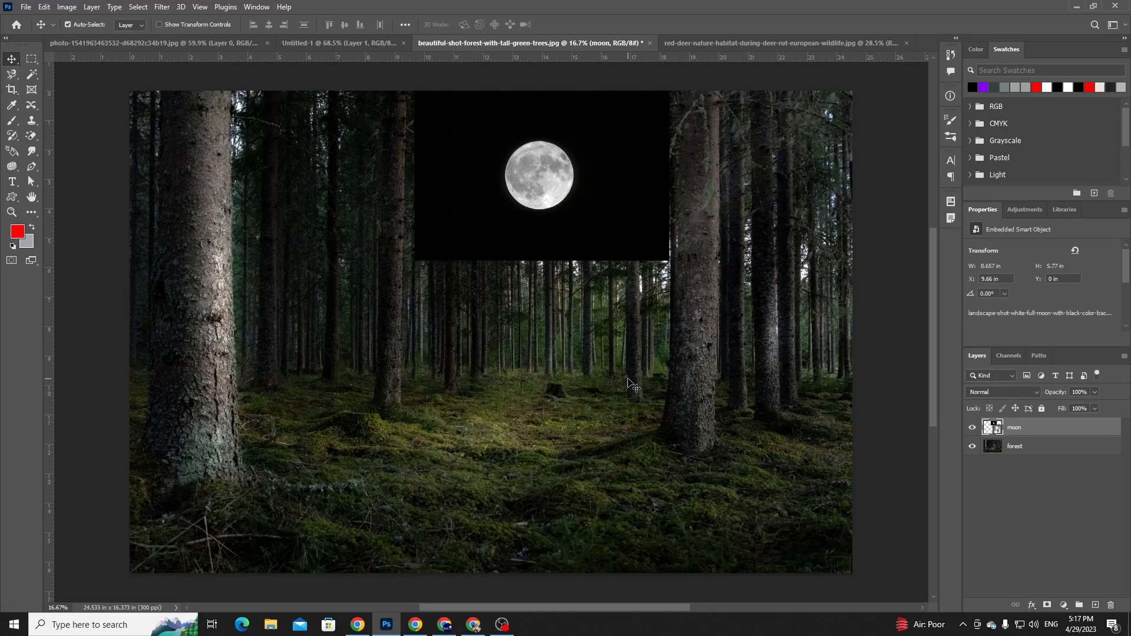
pyautogui.click(697, 354)
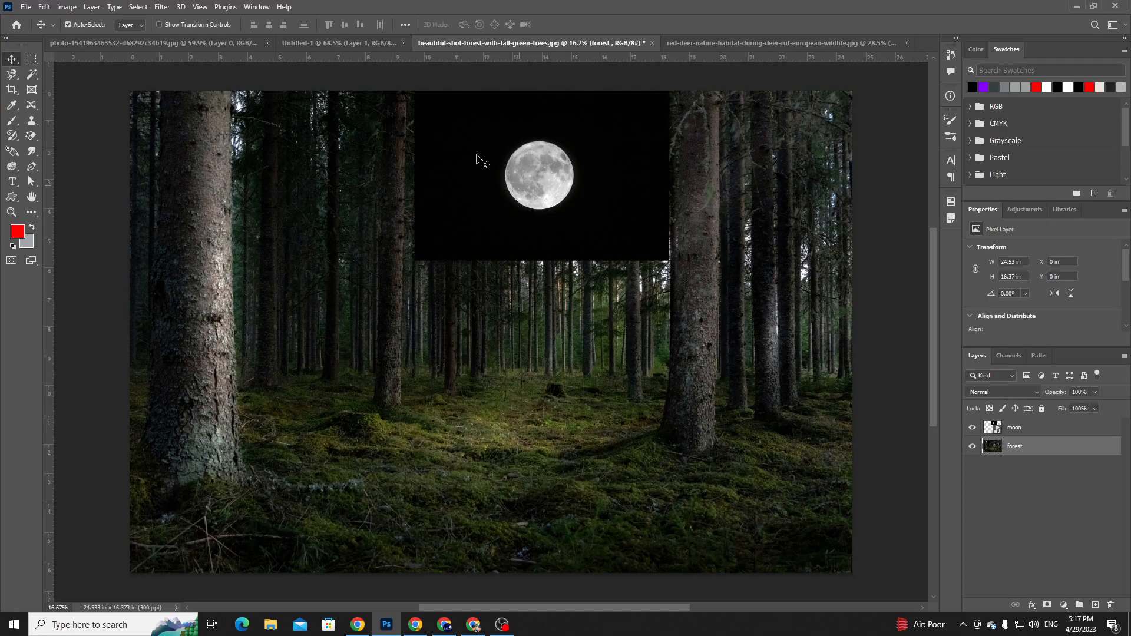
pyautogui.click(322, 43)
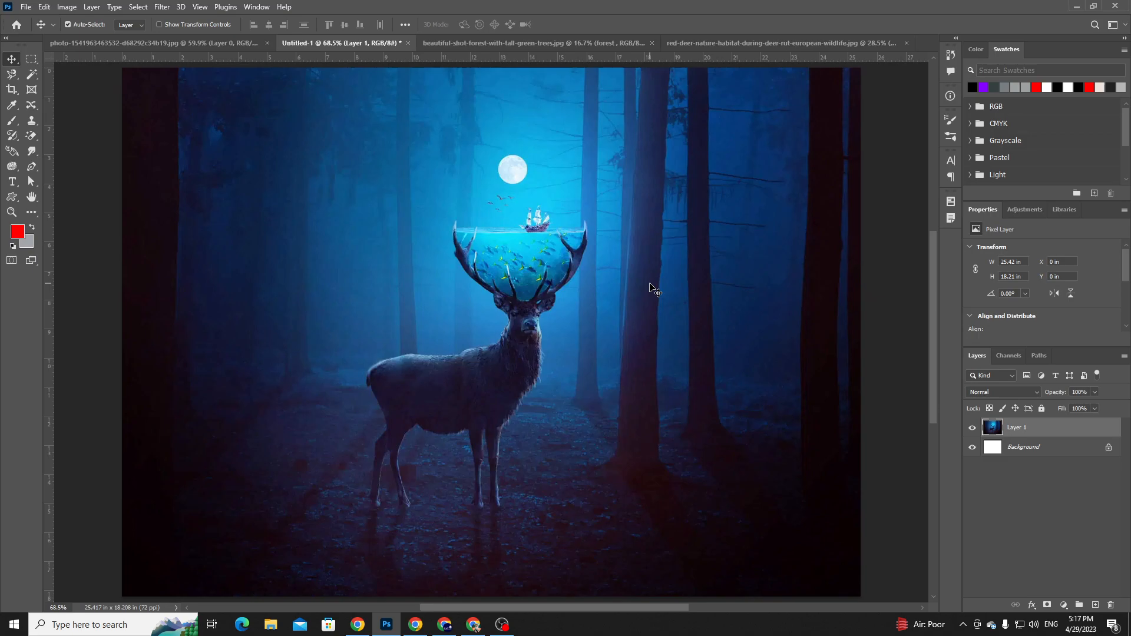
pyautogui.click(560, 44)
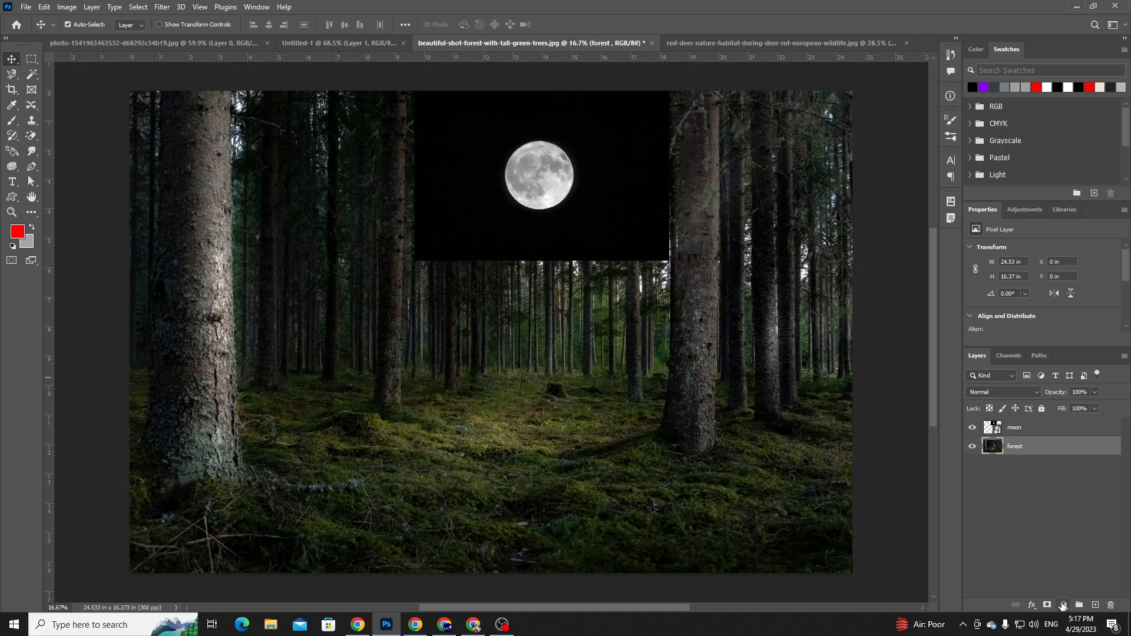
# - Add a Color Lookup adjustment layer directly above the forest layer using the Moonlight.3DL 3DLUT file
pyautogui.click(1063, 605)
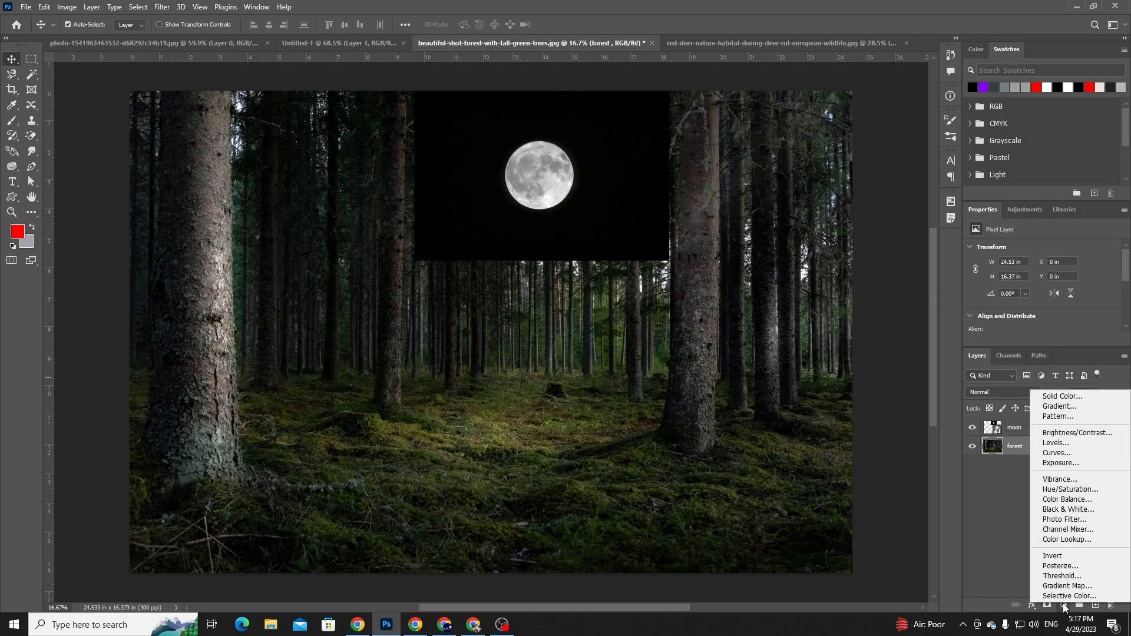
pyautogui.click(1072, 540)
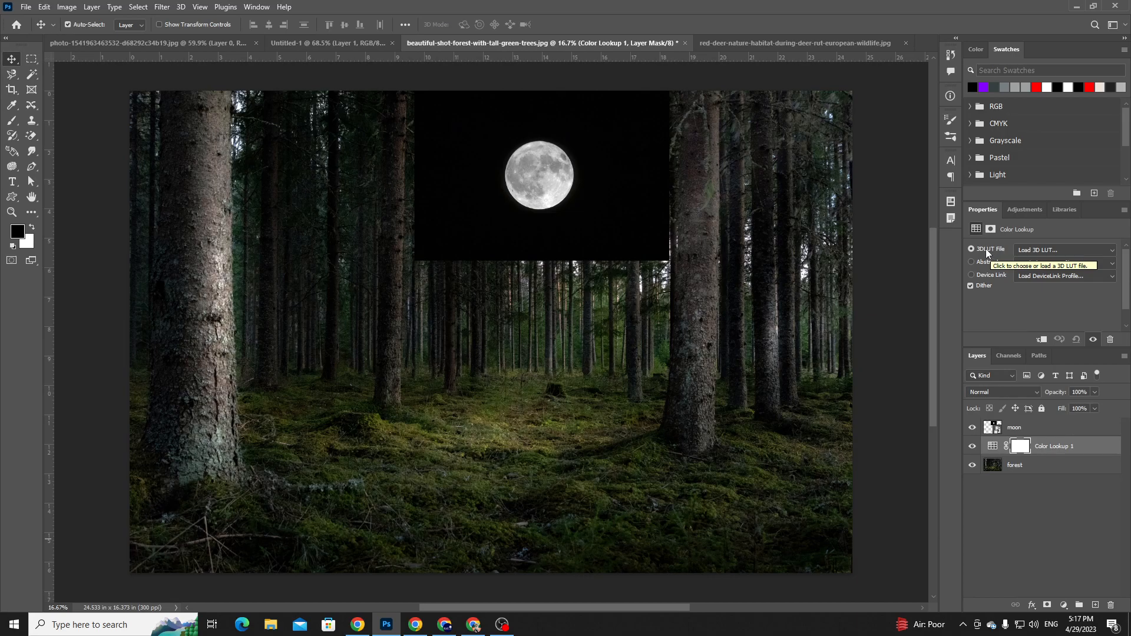
pyautogui.click(1056, 253)
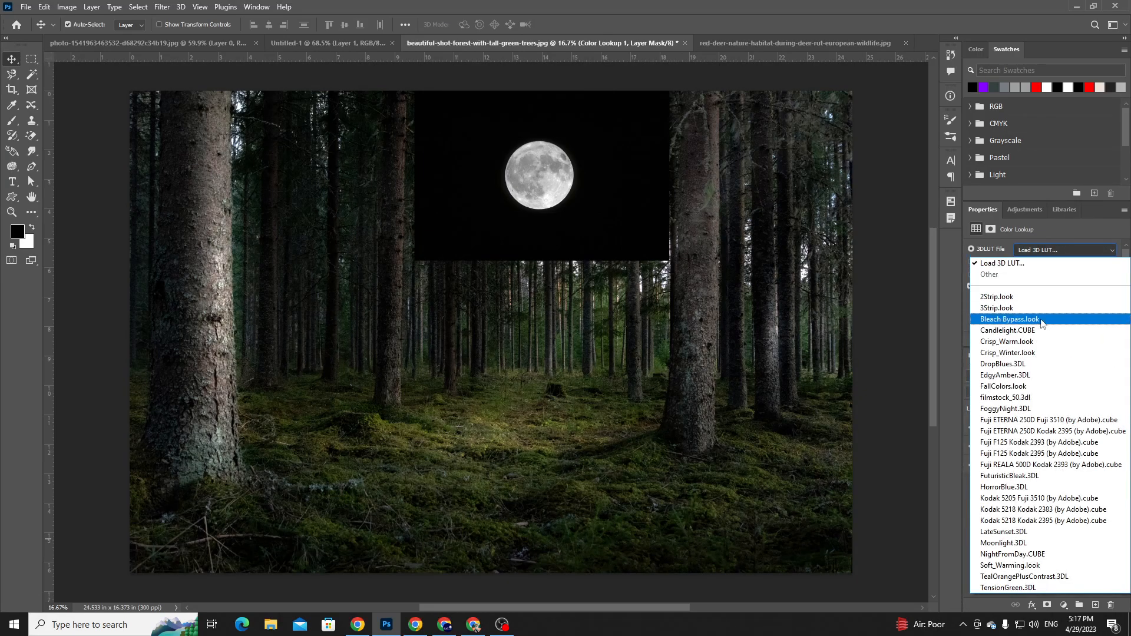
pyautogui.click(999, 543)
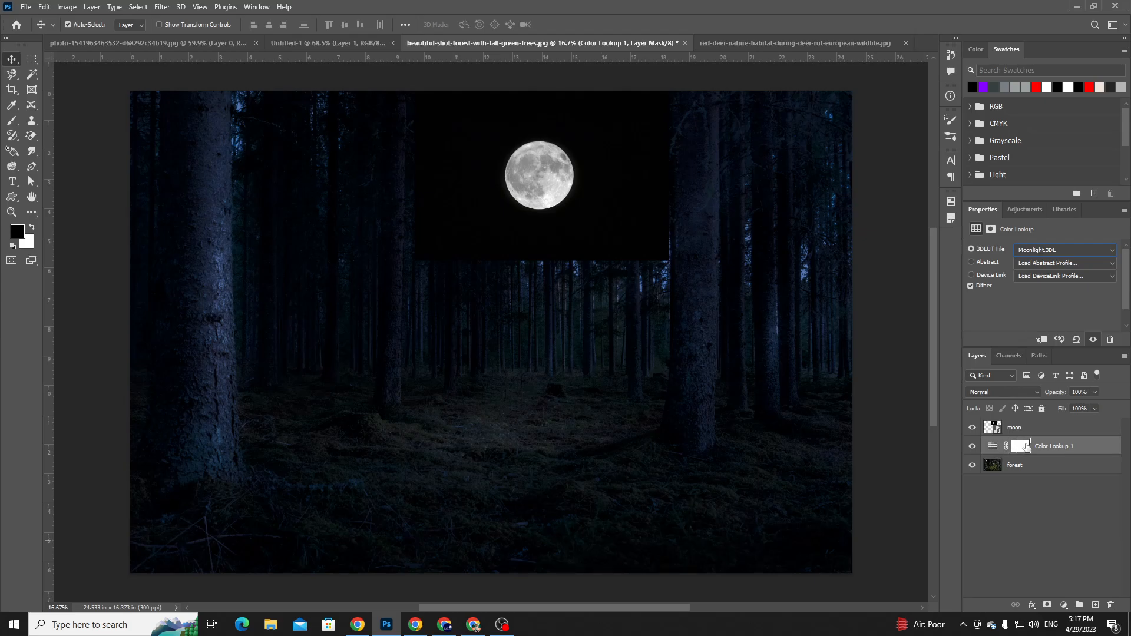
# - Shift the moon image slightly right to about X 9.92 in, select Color Lookup 1 and check the Untitled-1 artwork for reference
pyautogui.moveTo(585, 209)
pyautogui.mouseDown()
pyautogui.moveTo(652, 211)
pyautogui.moveTo(606, 242)
pyautogui.moveTo(603, 203)
pyautogui.mouseUp()
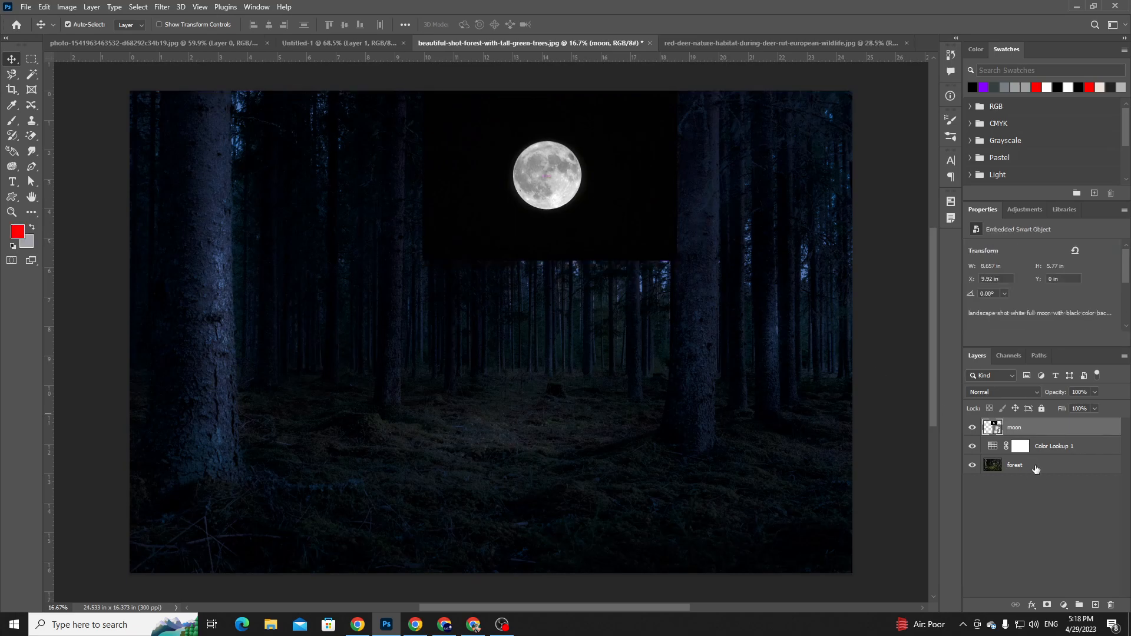
pyautogui.click(1001, 447)
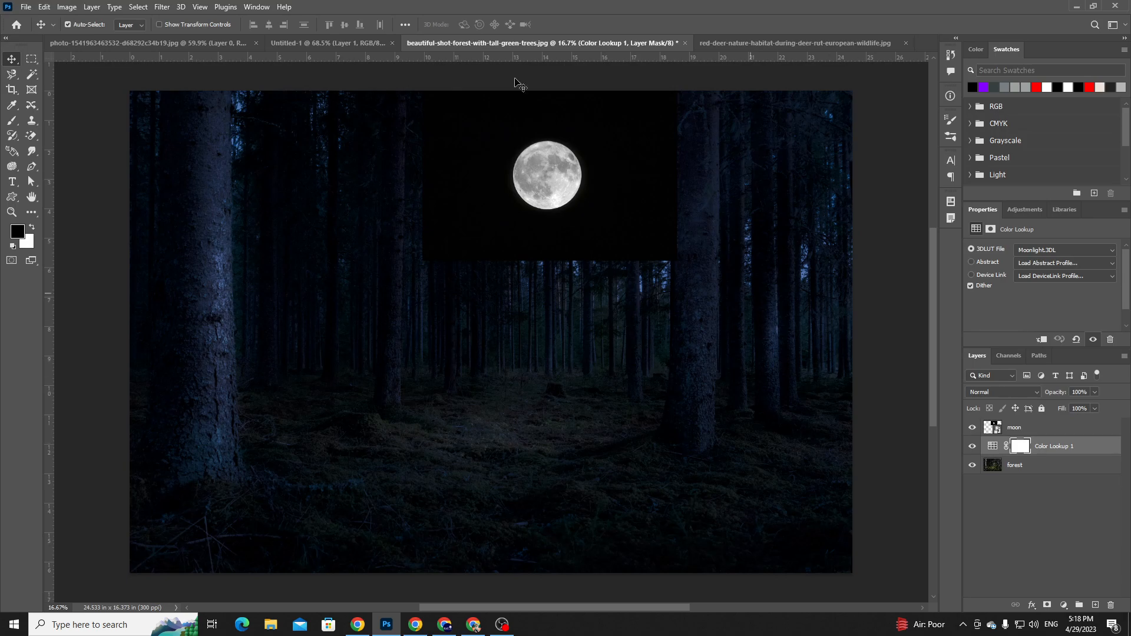
pyautogui.click(330, 44)
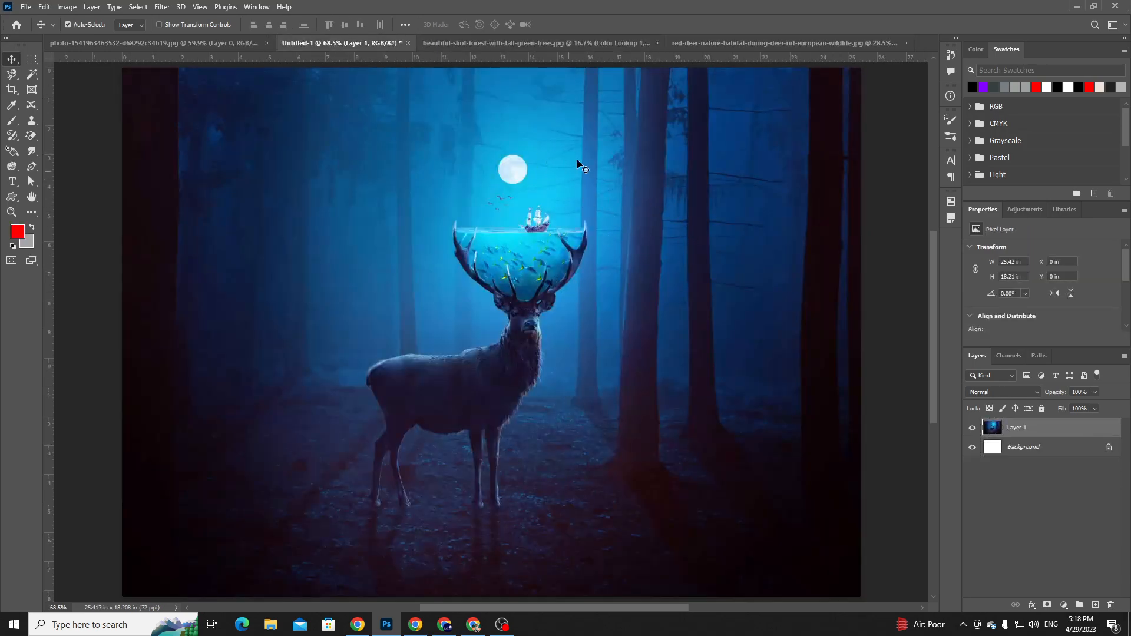
pyautogui.click(536, 43)
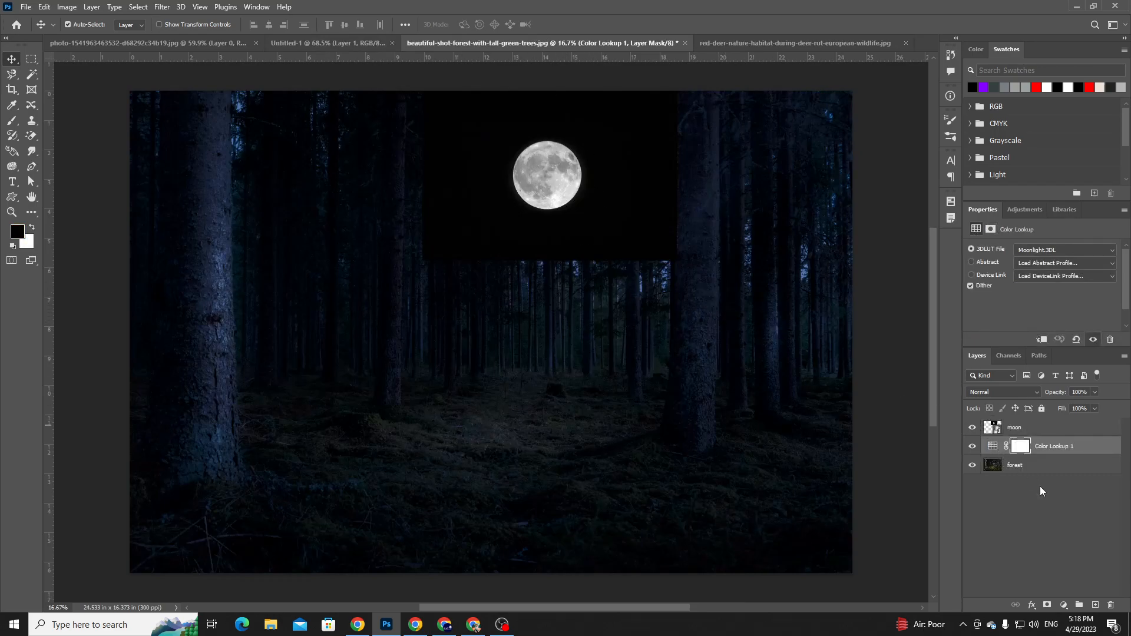
# - Add a Hue/Saturation adjustment layer above Color Lookup 1 and clip both adjustments to the forest layer
pyautogui.click(1064, 605)
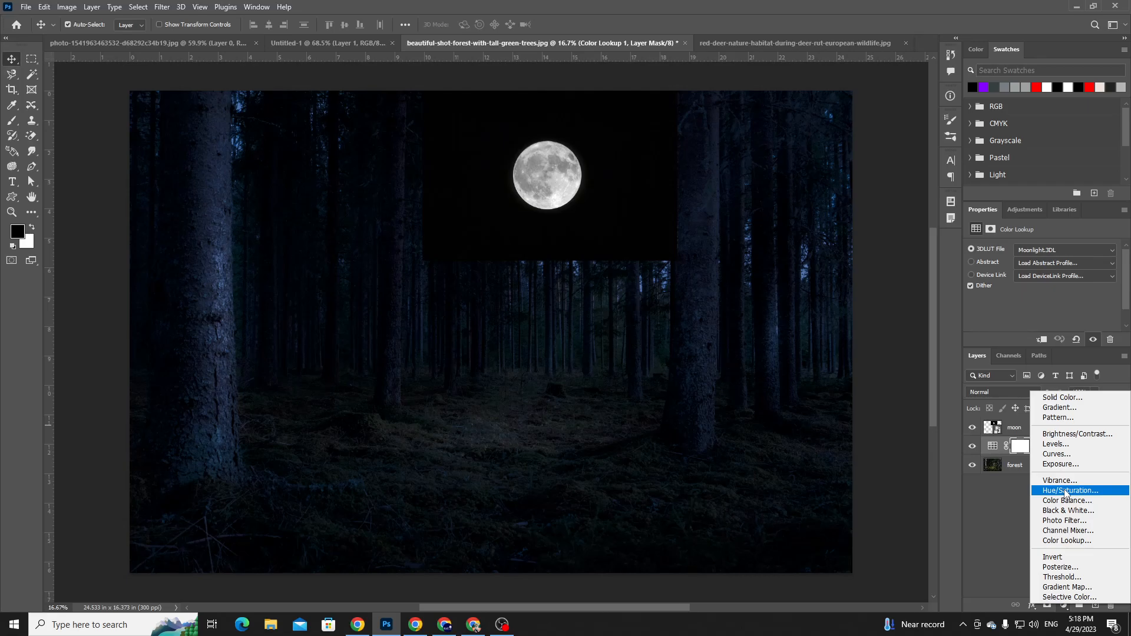
pyautogui.click(1049, 491)
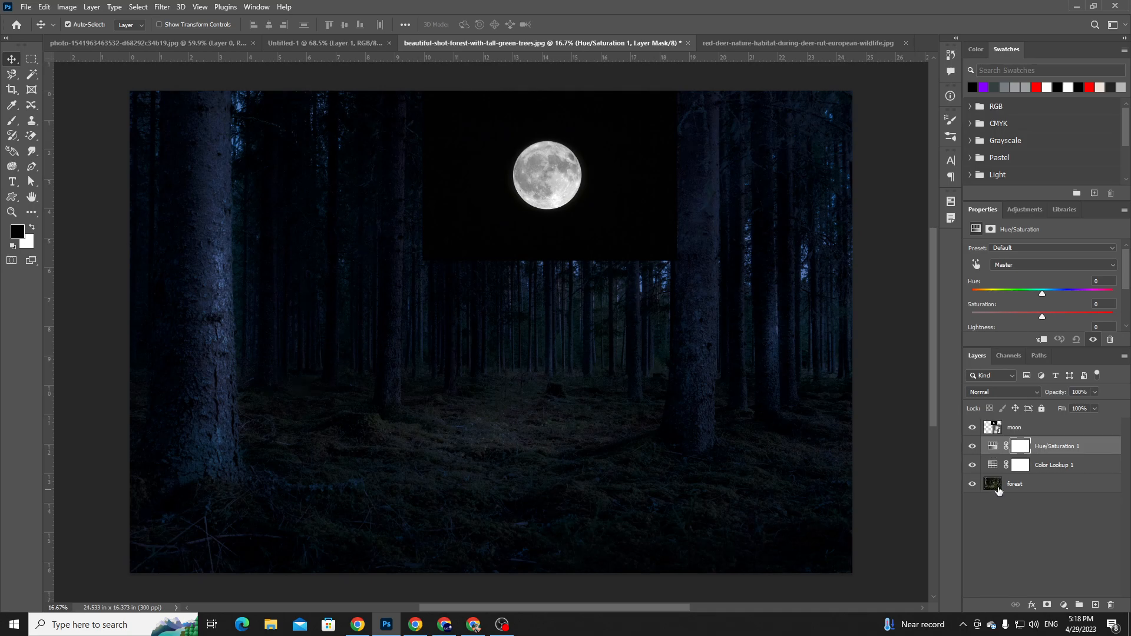
pyautogui.rightClick(1066, 468)
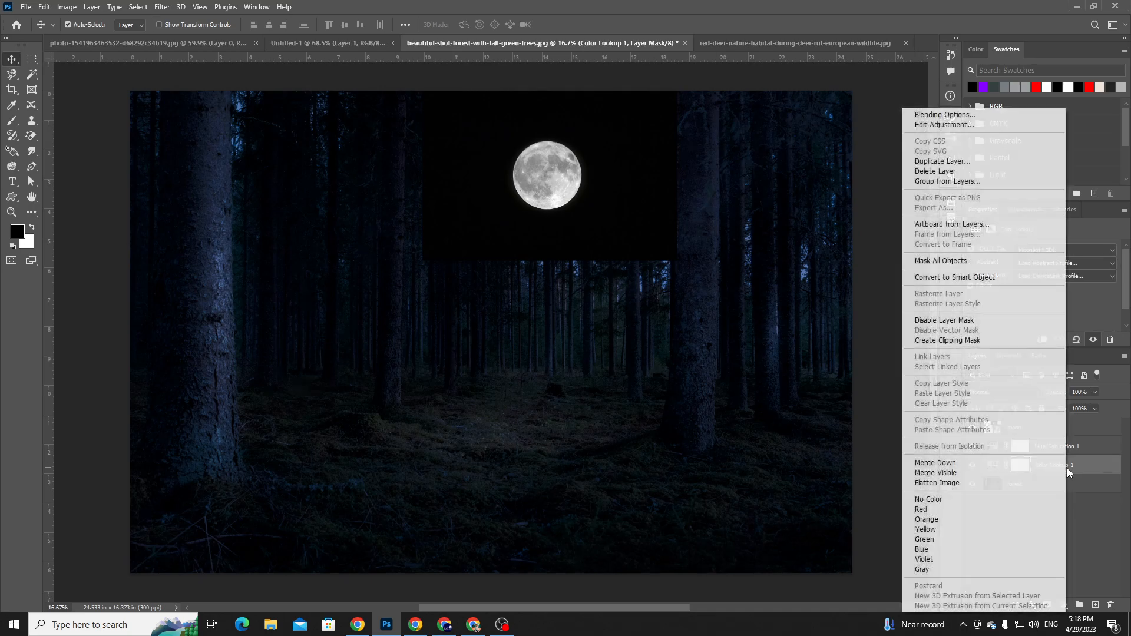
pyautogui.click(942, 340)
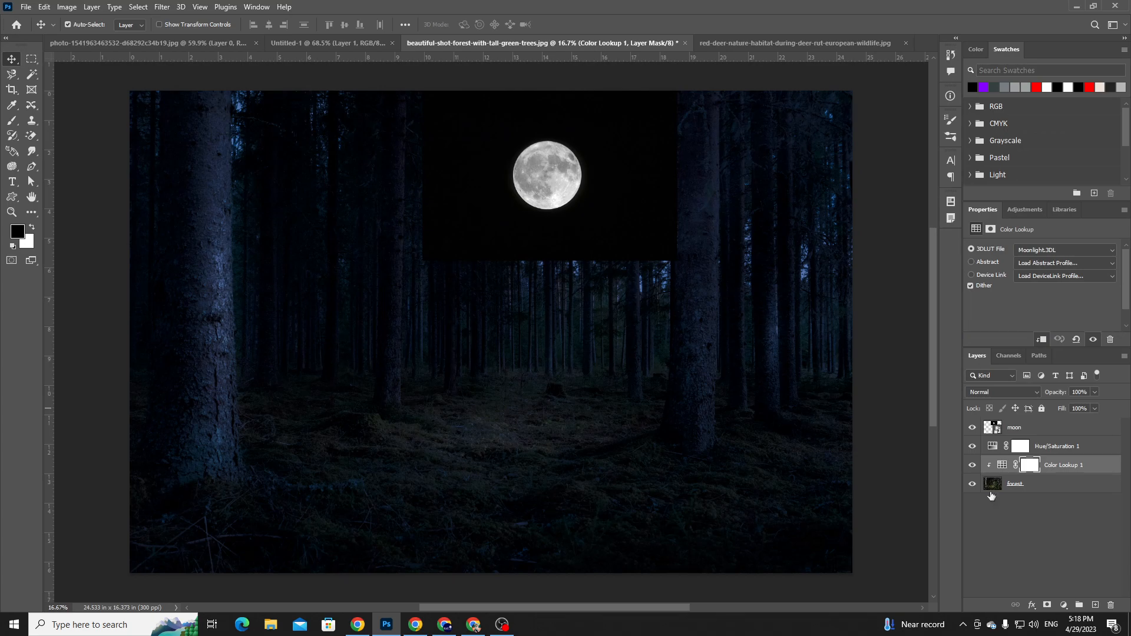
pyautogui.rightClick(1041, 445)
pyautogui.click(942, 340)
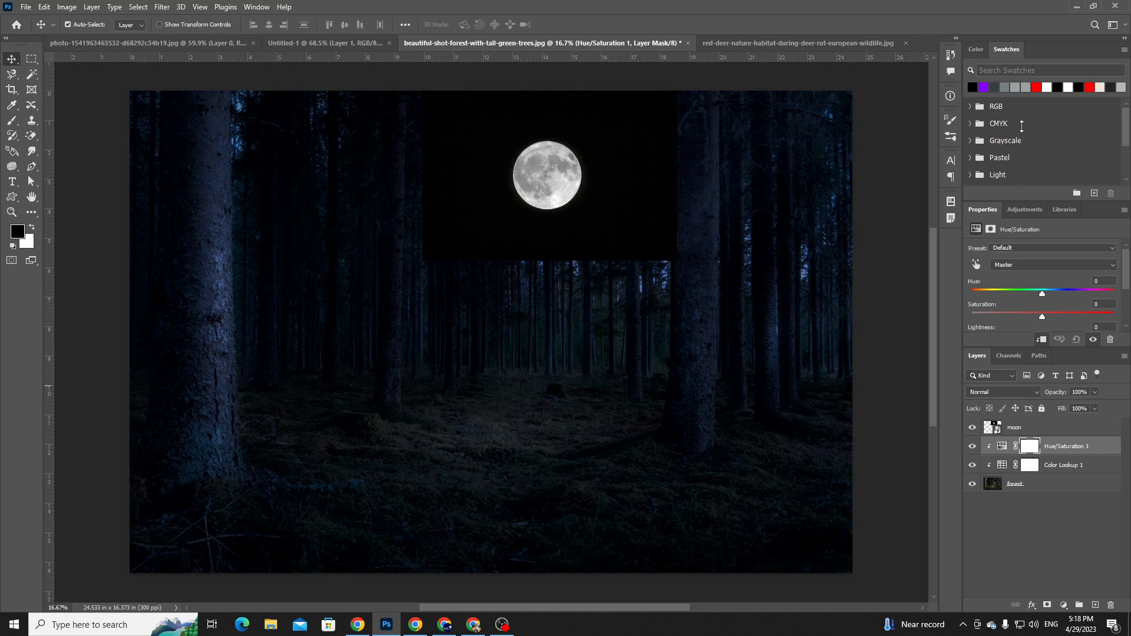
# - Close the Color and Swatches group to make room for the properties, and select the Hue/Saturation 1 adjustment for editing
pyautogui.click(1124, 49)
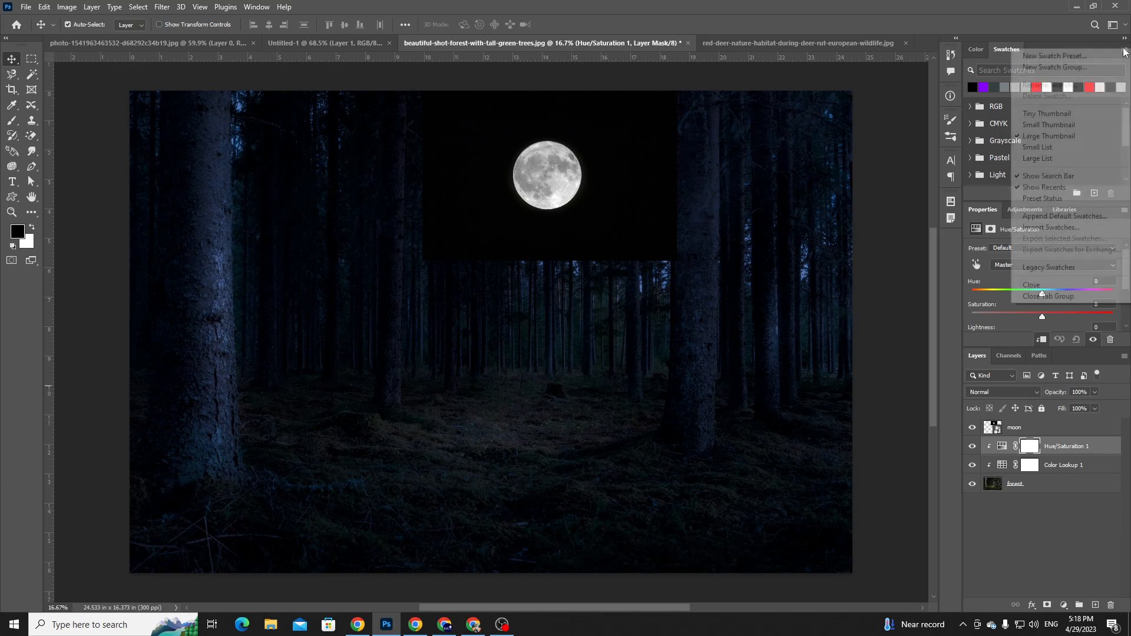
pyautogui.click(1048, 296)
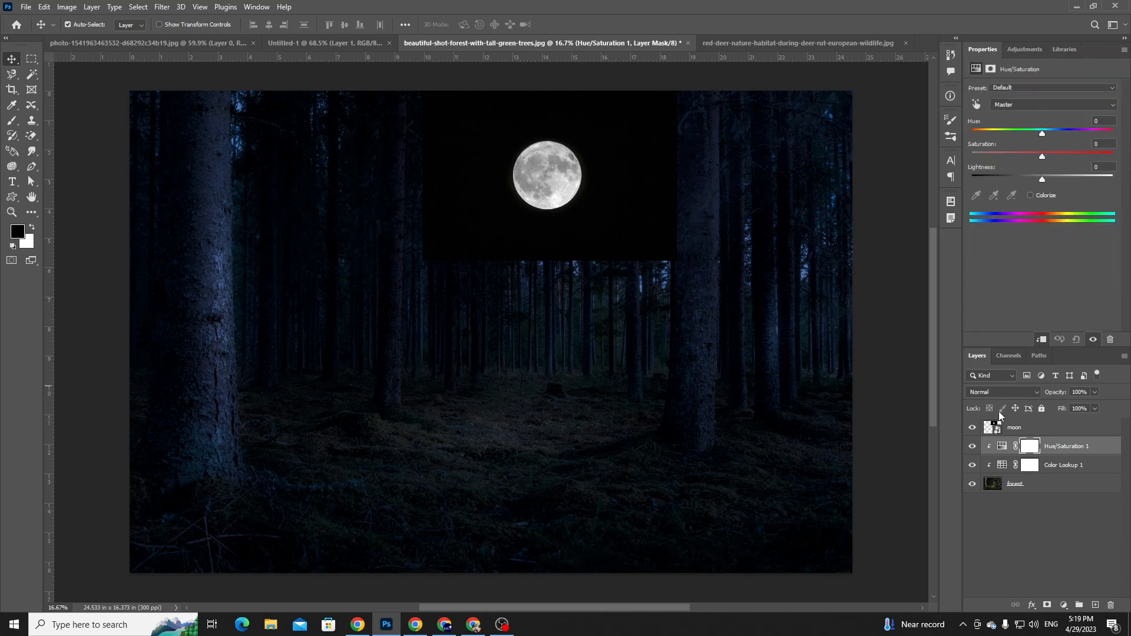
pyautogui.click(1002, 446)
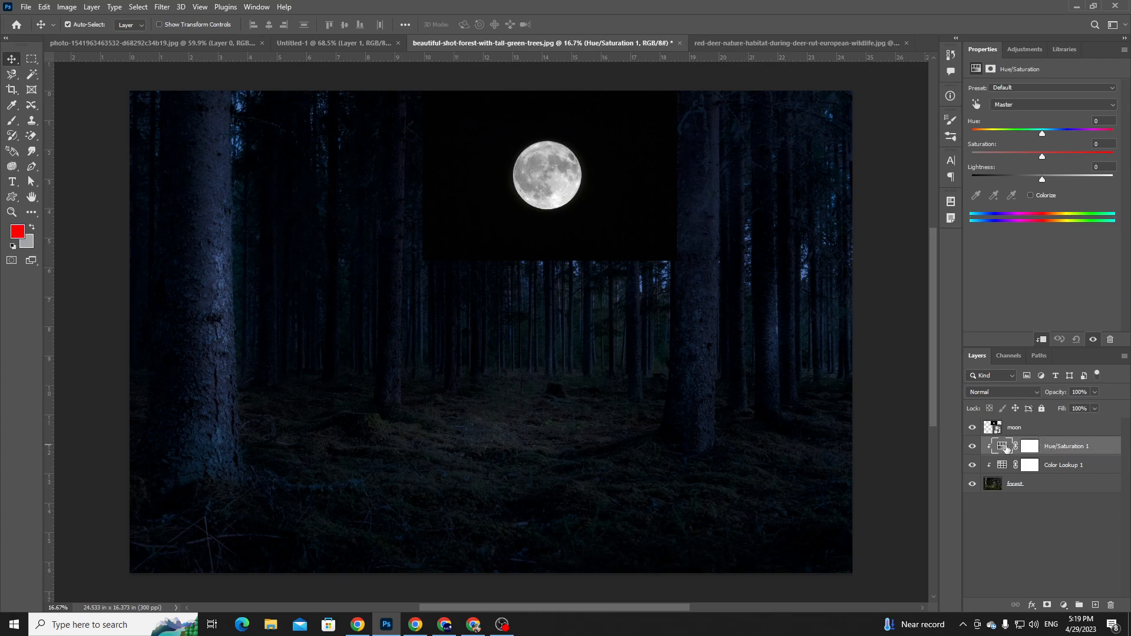
# - Turn on Colorize for Hue/Saturation 1 and tint the forest with hue 198 and saturation 100
pyautogui.click(1030, 451)
pyautogui.click(1003, 446)
pyautogui.moveTo(1043, 136); pyautogui.dragTo(1114, 156)
pyautogui.click(1030, 196)
pyautogui.moveTo(1051, 132); pyautogui.dragTo(1048, 132)
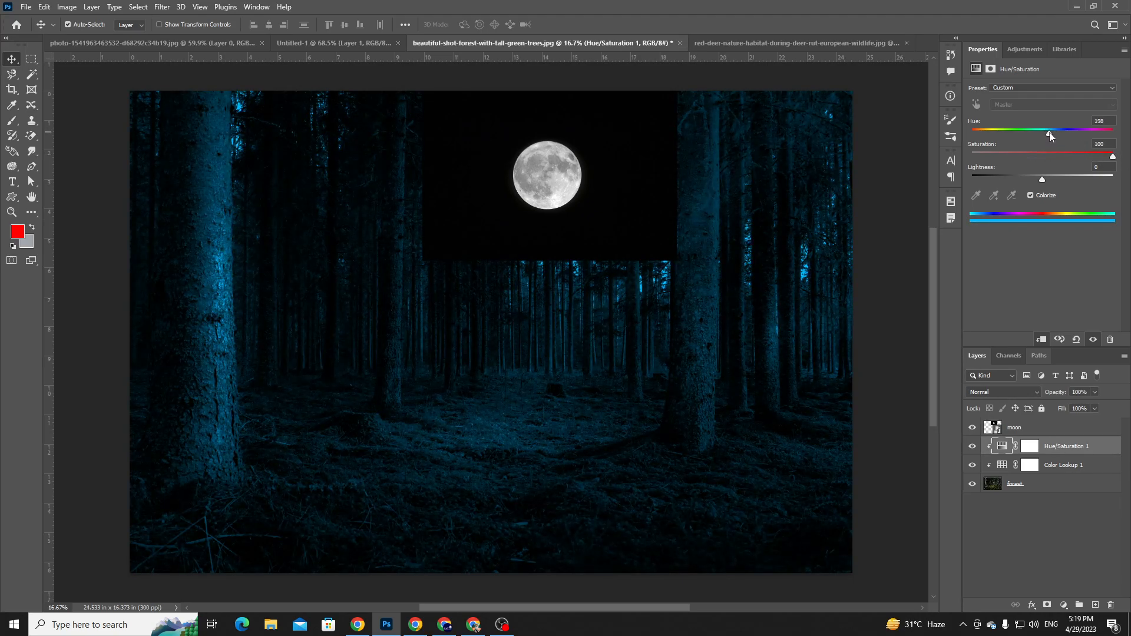
# - Refine the Hue/Saturation 1 tint to hue 211, saturation 78 and lightness -9
pyautogui.click(1053, 154)
pyautogui.moveTo(1074, 156); pyautogui.dragTo(1053, 133)
pyautogui.moveTo(1058, 180); pyautogui.dragTo(1050, 176)
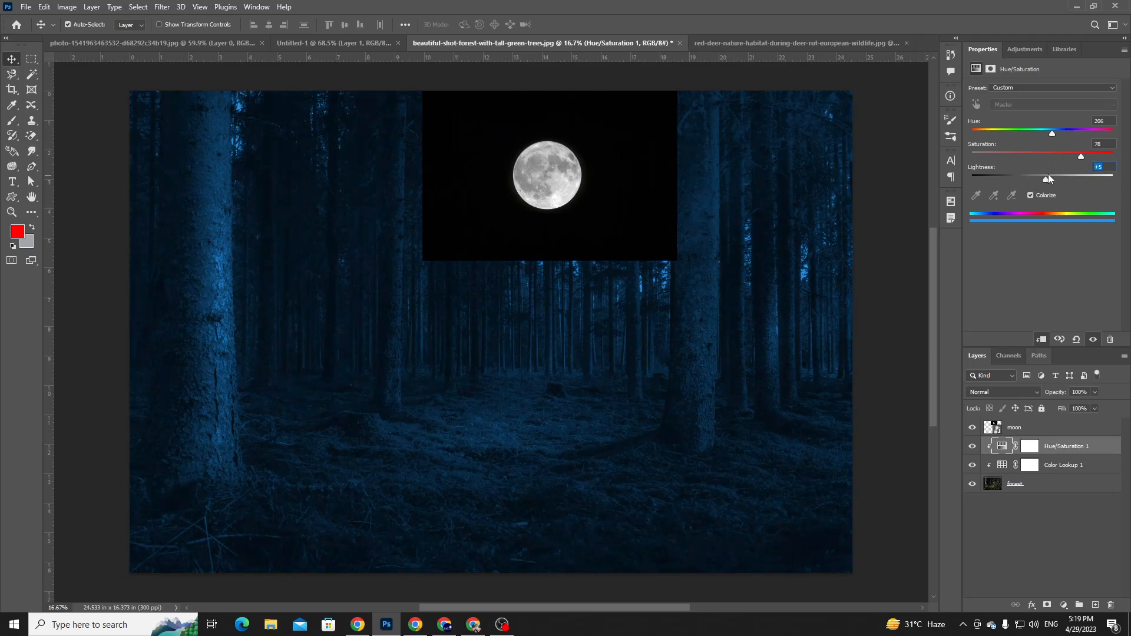
pyautogui.moveTo(1048, 175); pyautogui.dragTo(1041, 178)
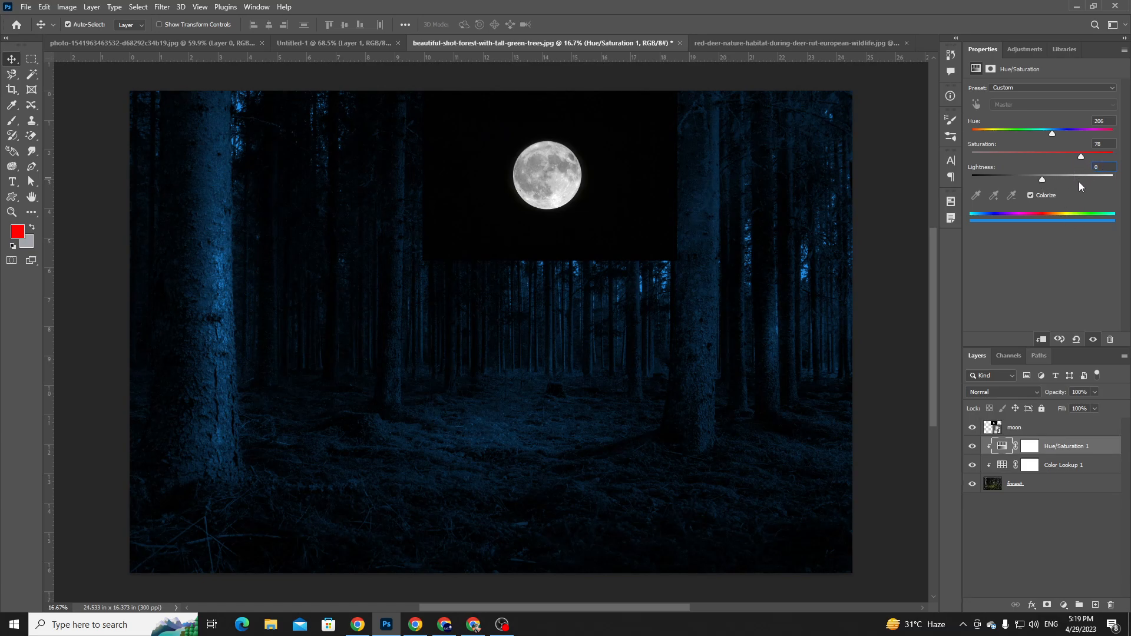
pyautogui.moveTo(1041, 179); pyautogui.dragTo(1033, 177)
pyautogui.moveTo(1052, 134); pyautogui.dragTo(1054, 135)
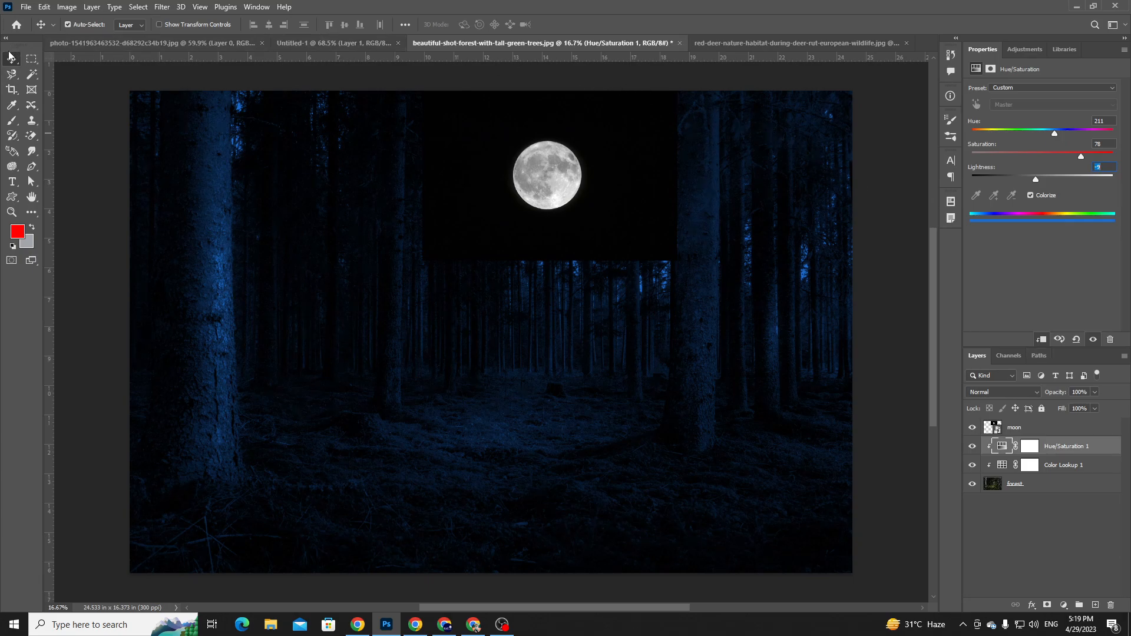
# - Move the moon image down to about X 10.54 in, Y 7.25 in, and hide its layer
pyautogui.click(891, 192)
pyautogui.moveTo(561, 164); pyautogui.dragTo(579, 378)
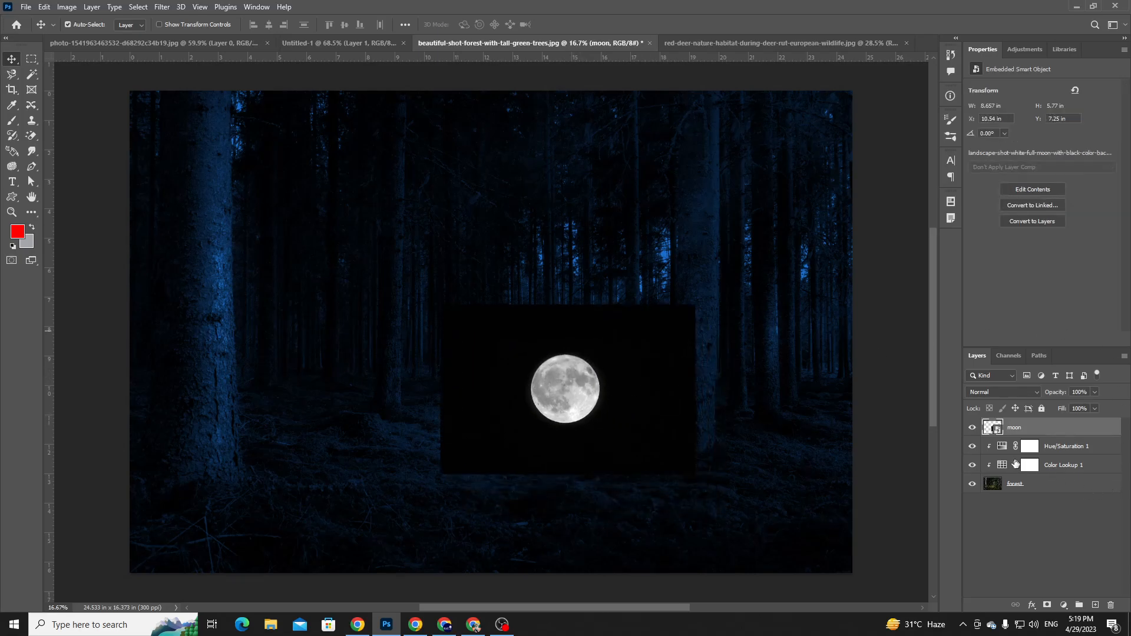
pyautogui.click(972, 428)
# - Compare the forest with and without the Hue/Saturation 1 and Color Lookup 1 adjustments by toggling their visibility
pyautogui.moveTo(972, 446); pyautogui.dragTo(973, 467)
pyautogui.click(973, 466)
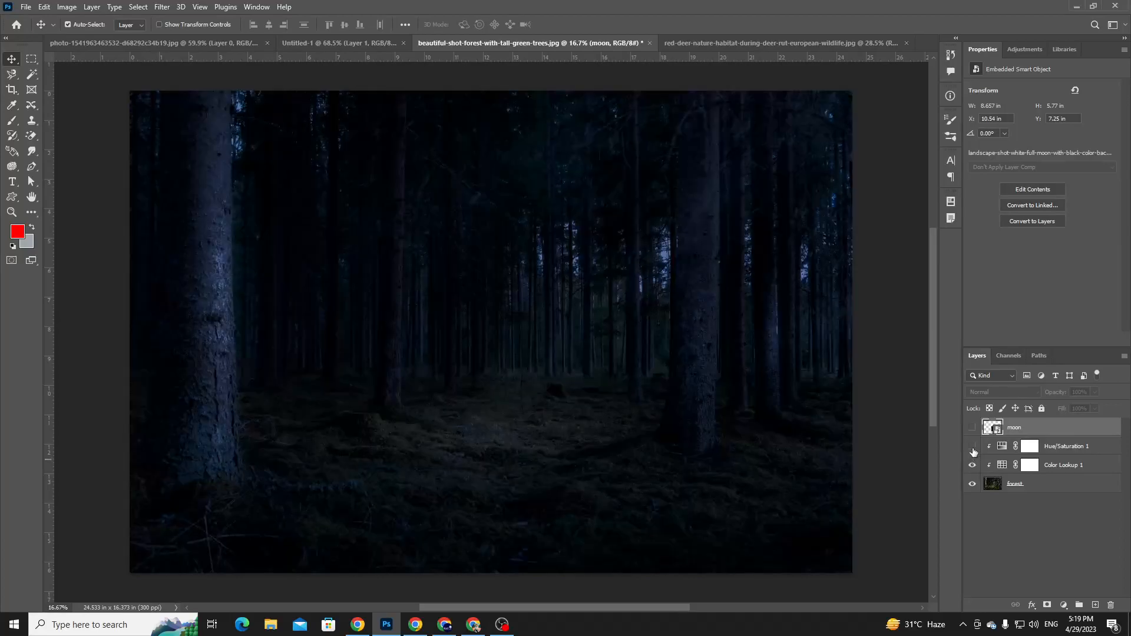
pyautogui.click(973, 448)
pyautogui.click(972, 466)
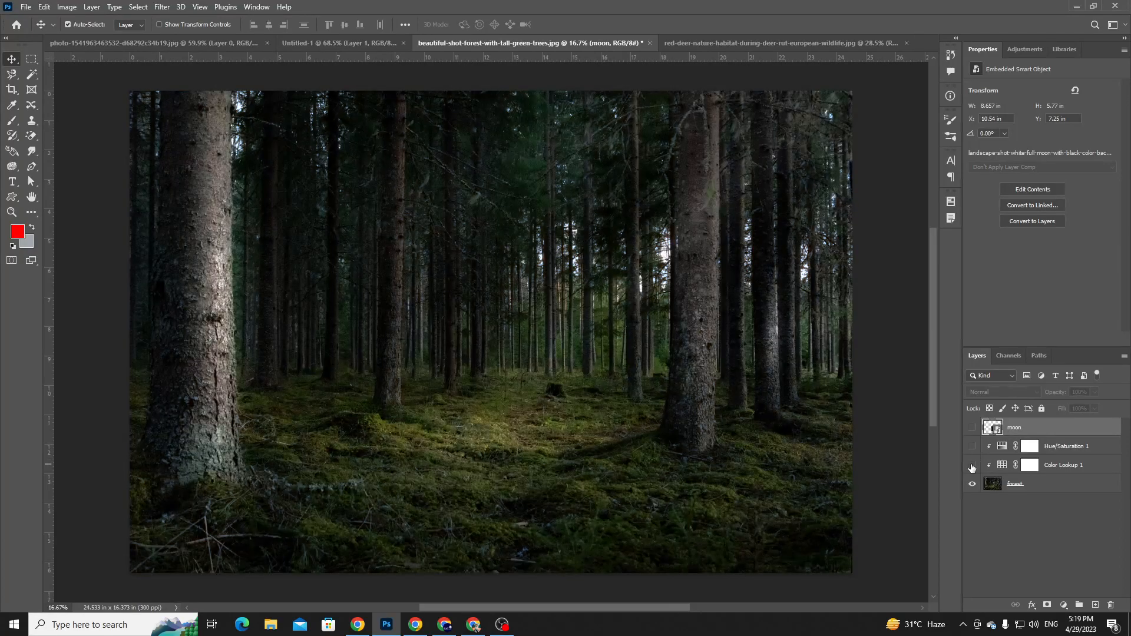
pyautogui.click(972, 467)
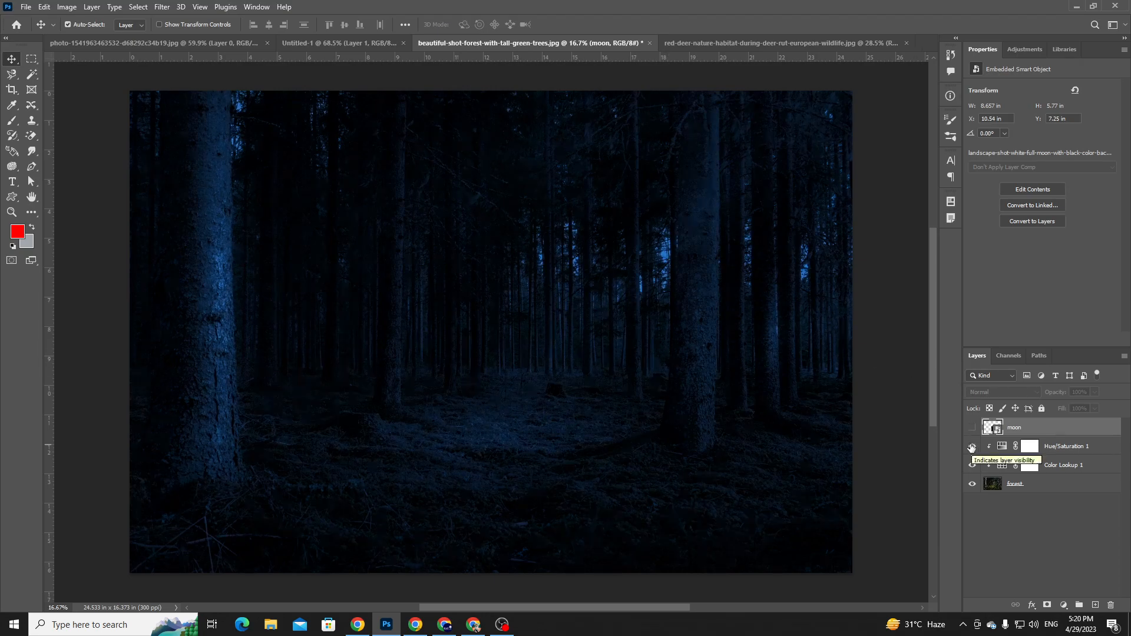
# - Examine the forest floor up close with Hue/Saturation 1 hidden and shown, leaving it visible and fitting the image to the view
pyautogui.click(972, 446)
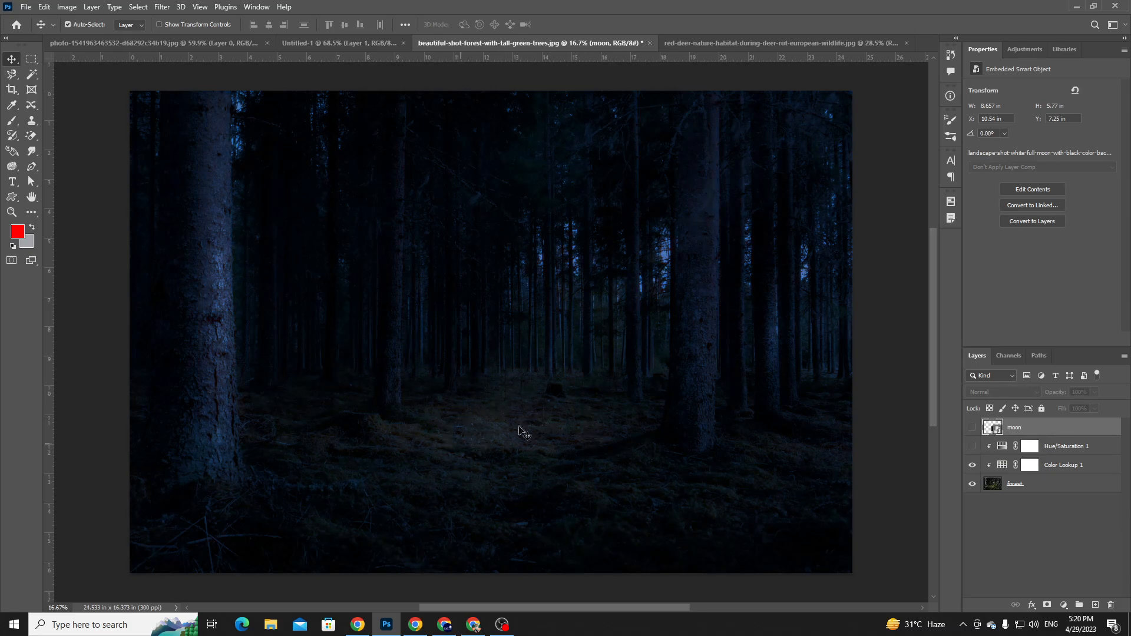
pyautogui.hotkey('ctrl', '+')
pyautogui.hotkey('ctrl', '+')
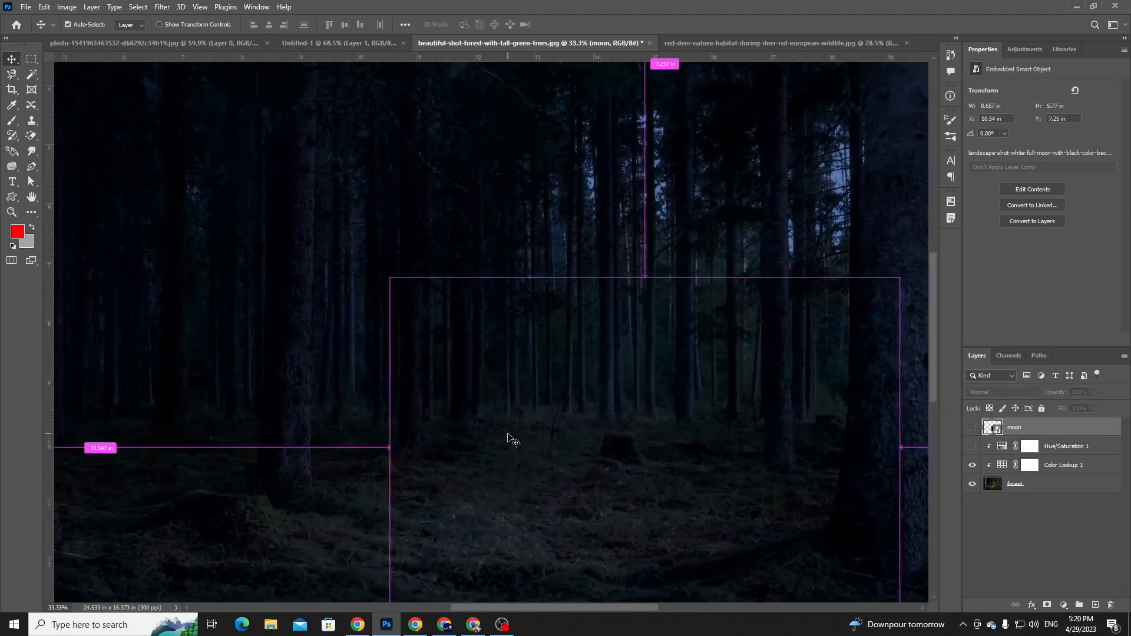
pyautogui.hotkey('ctrl', '+')
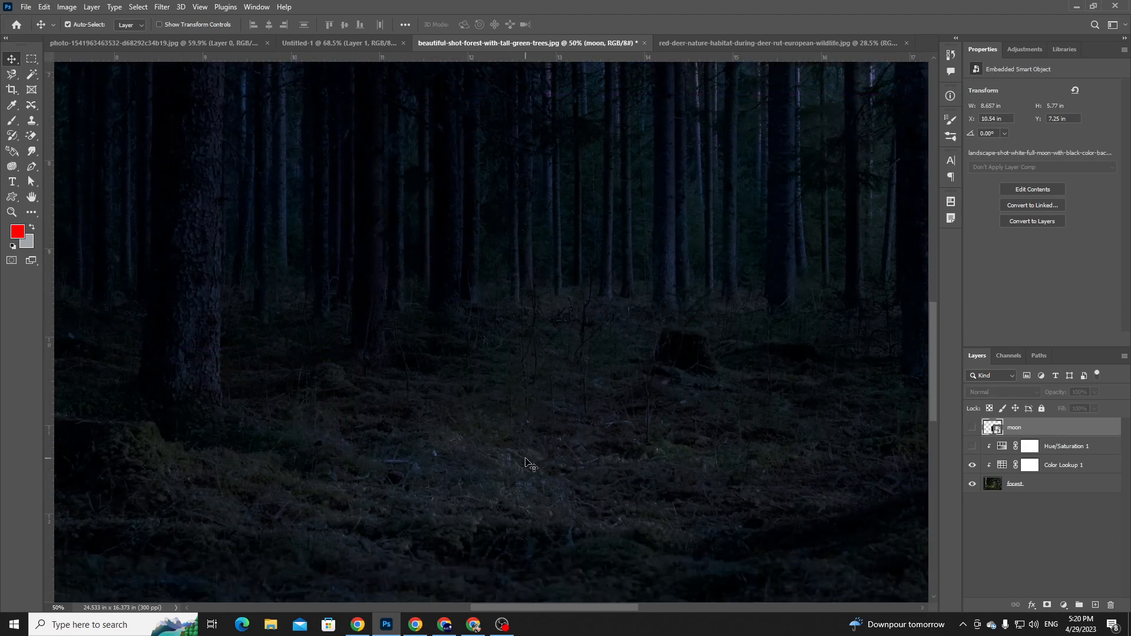
pyautogui.click(972, 446)
pyautogui.click(972, 446)
pyautogui.click(972, 446)
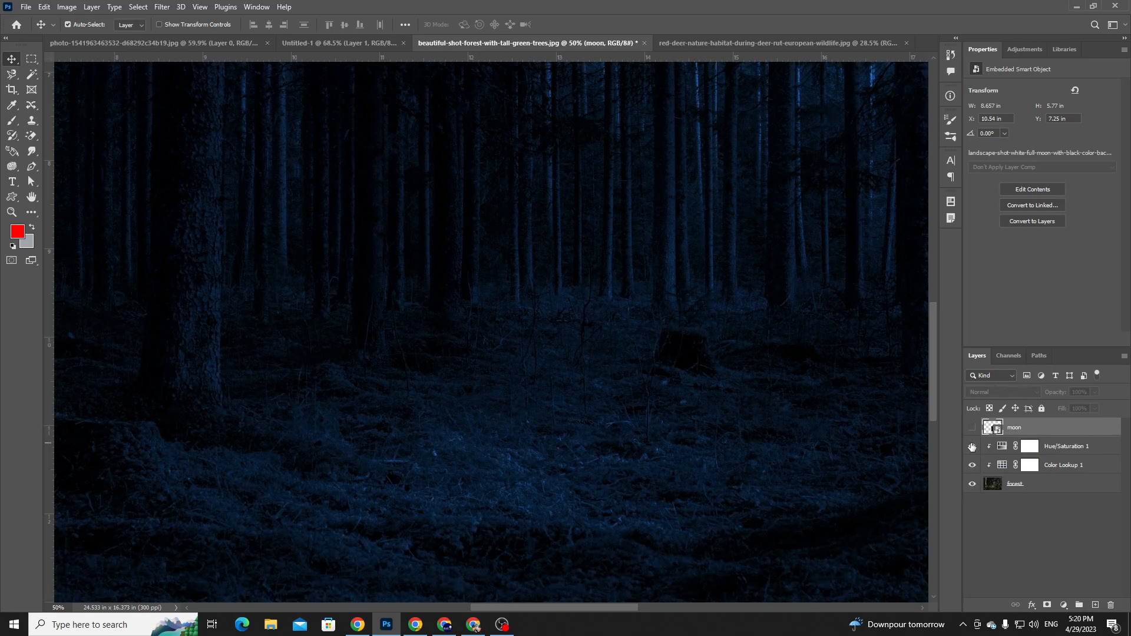
pyautogui.hotkey('ctrl', '0')
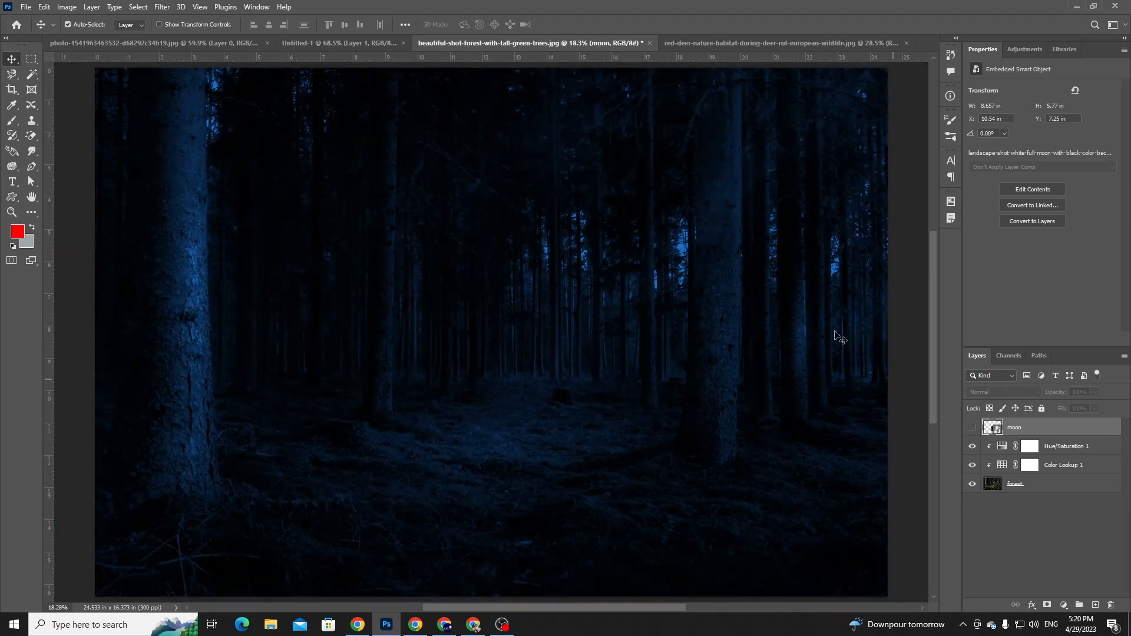
# - Check the Untitled-1 artwork against the graded forest for reference, and bring up the red deer photo
pyautogui.click(356, 47)
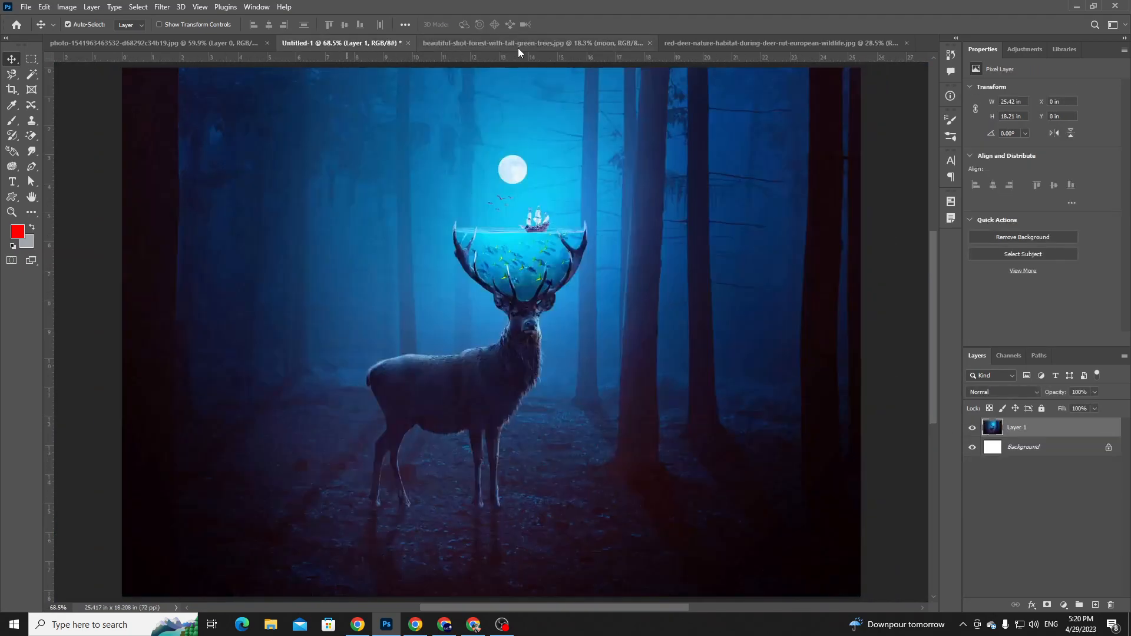
pyautogui.click(698, 43)
pyautogui.click(305, 44)
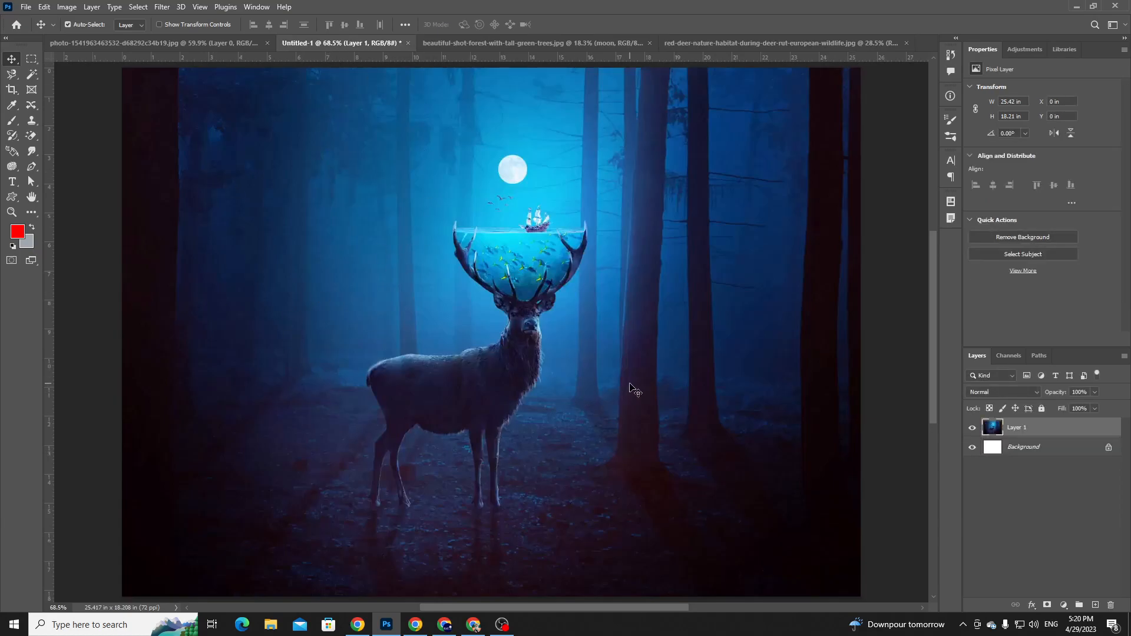
pyautogui.click(476, 40)
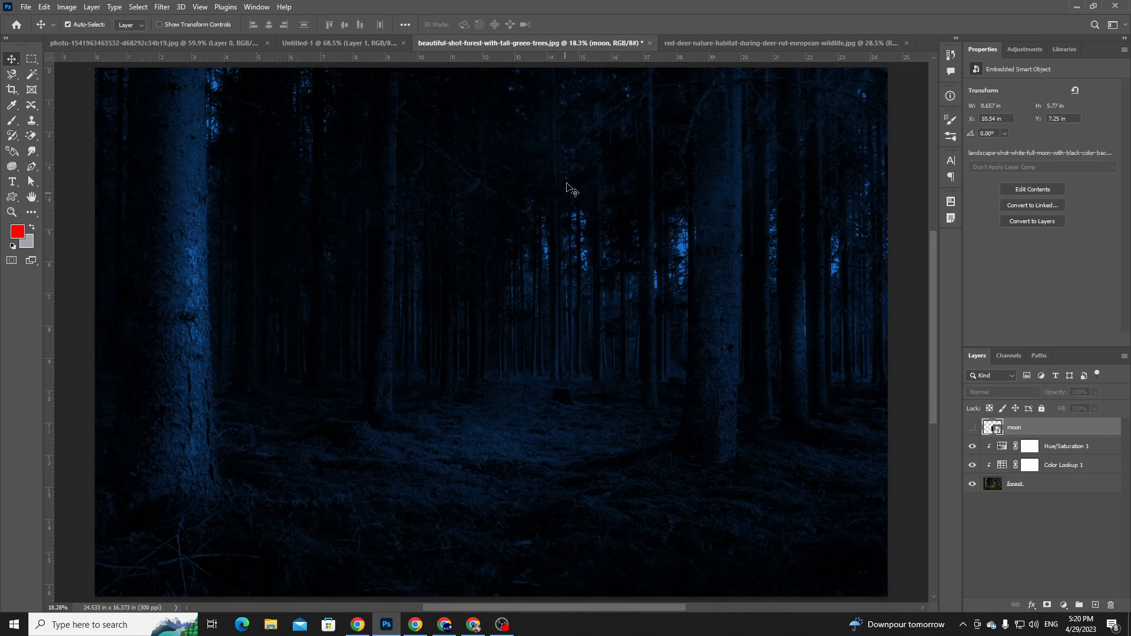
pyautogui.click(719, 42)
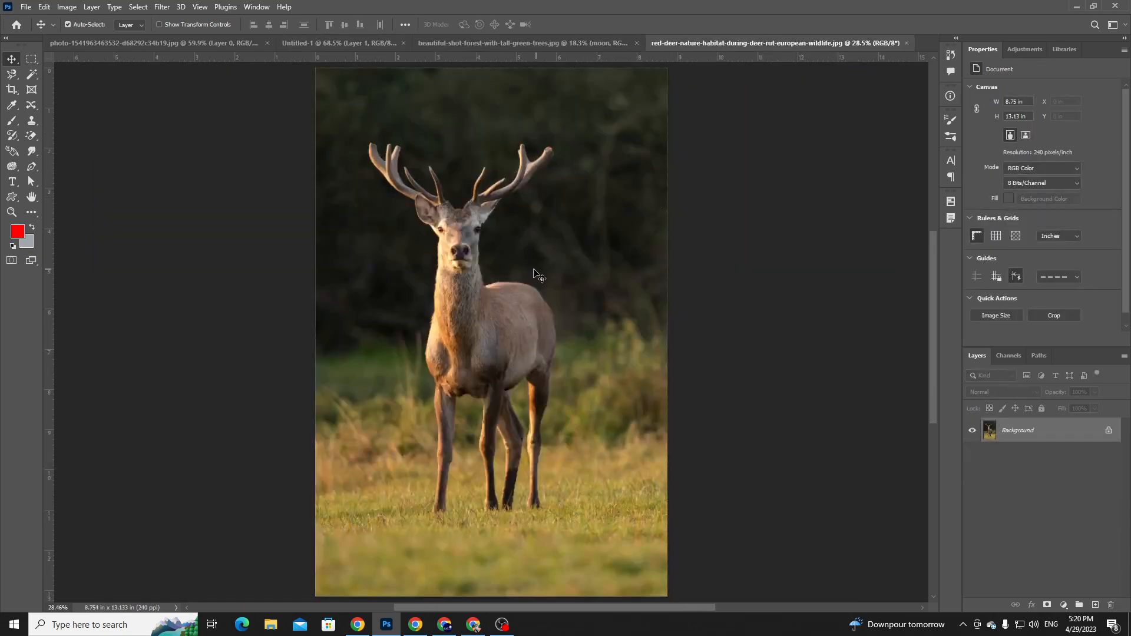
pyautogui.scroll(3, 535, 274)
pyautogui.moveTo(494, 231); pyautogui.dragTo(509, 360)
pyautogui.moveTo(558, 202); pyautogui.dragTo(505, 293)
pyautogui.hotkey('ctrl', '0')
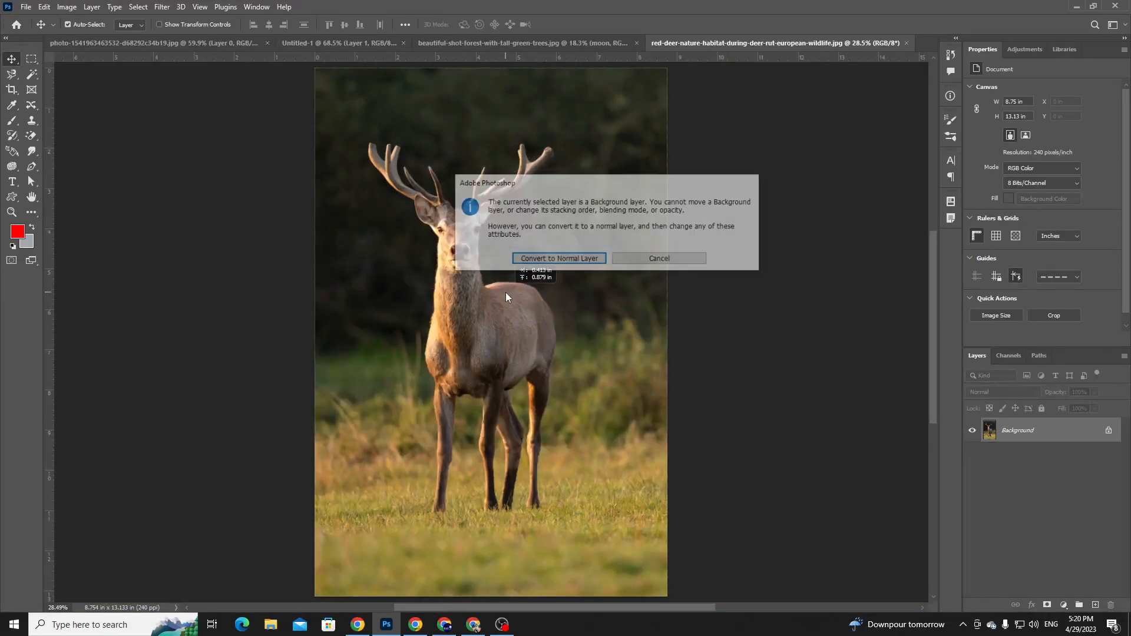
pyautogui.click(674, 263)
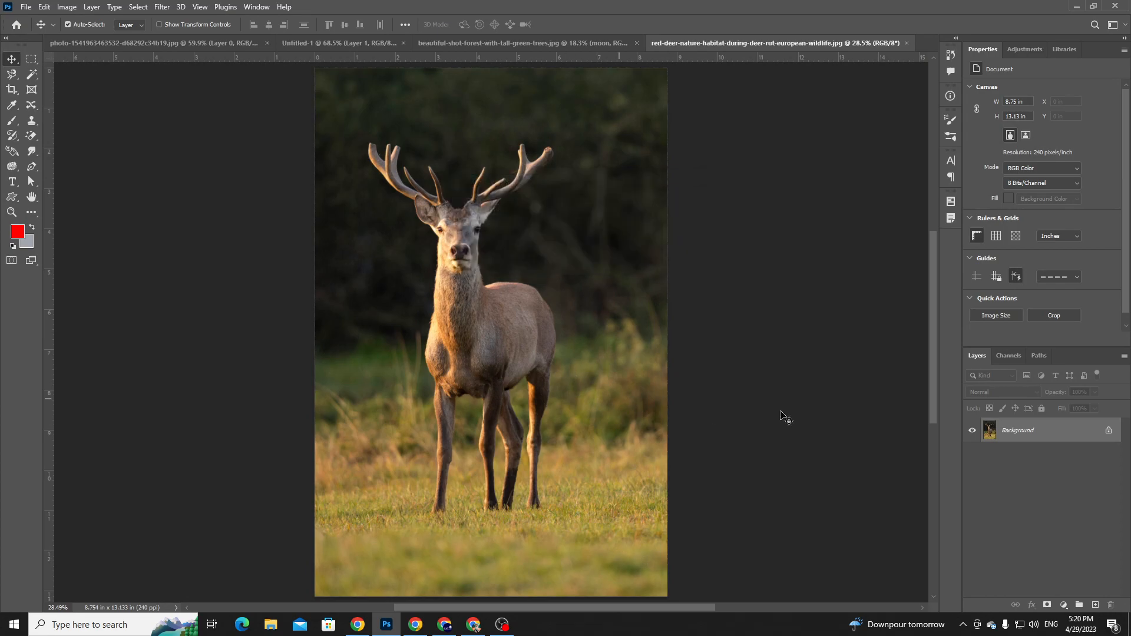
# - Unlock the deer photo's Background layer and select the deer with Select Subject
pyautogui.click(1108, 431)
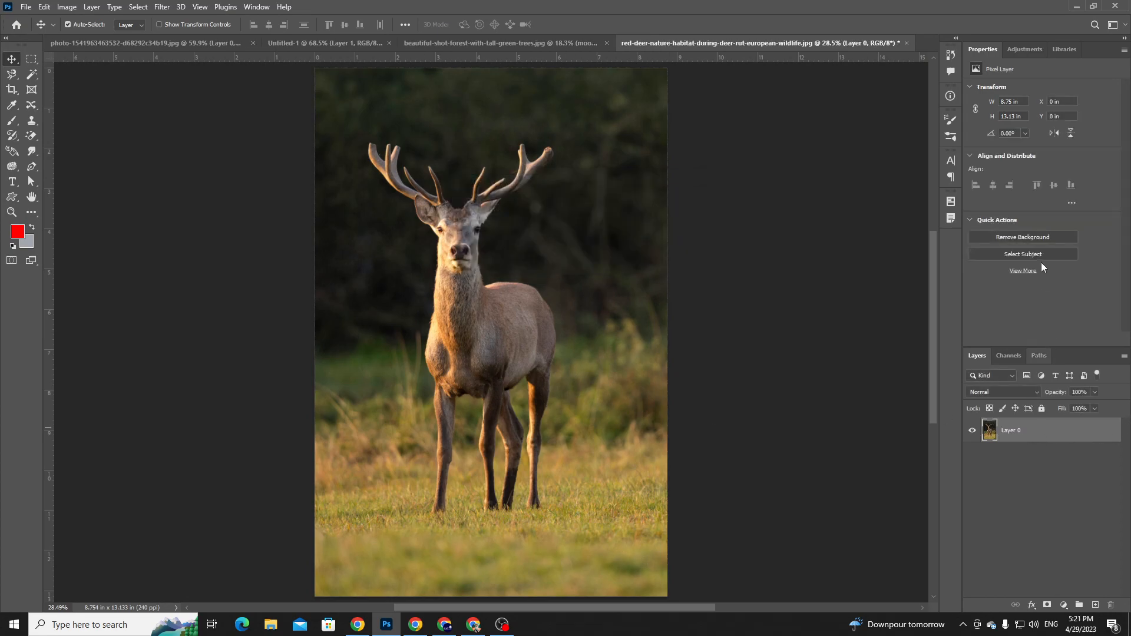
pyautogui.click(1023, 256)
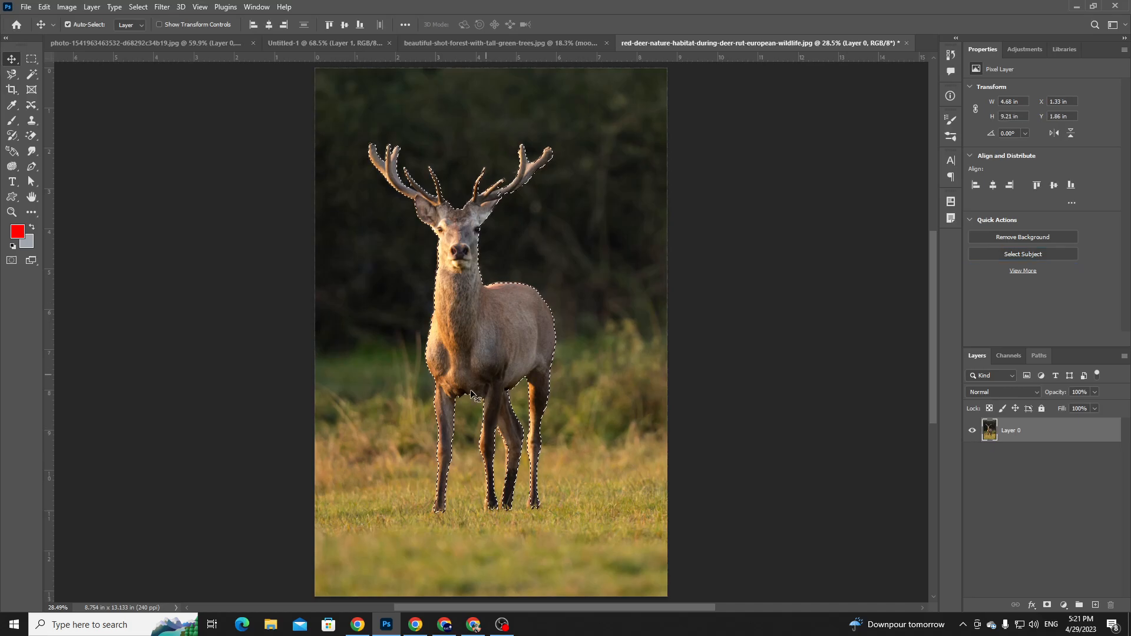
# - Examine the selection edge around the deer's hooves, legs, head and antlers up close
pyautogui.press('z')
pyautogui.moveTo(433, 506); pyautogui.dragTo(455, 521)
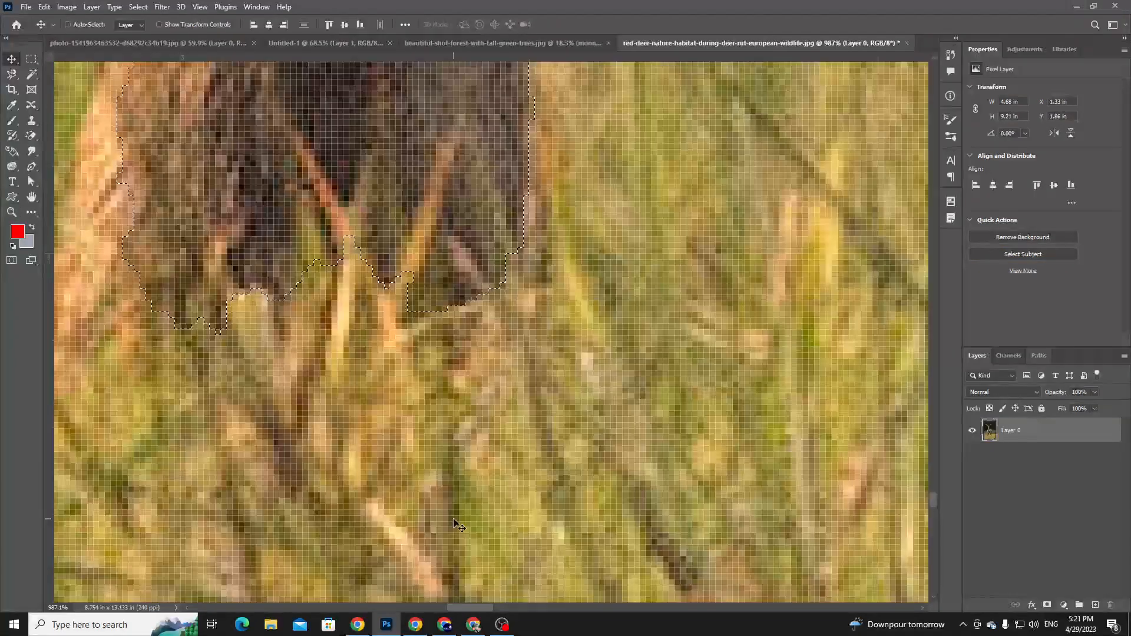
pyautogui.press('v')
pyautogui.hotkey('ctrl', '-')
pyautogui.hotkey('ctrl', '-')
pyautogui.hotkey('ctrl', '-')
pyautogui.hotkey('ctrl', '-')
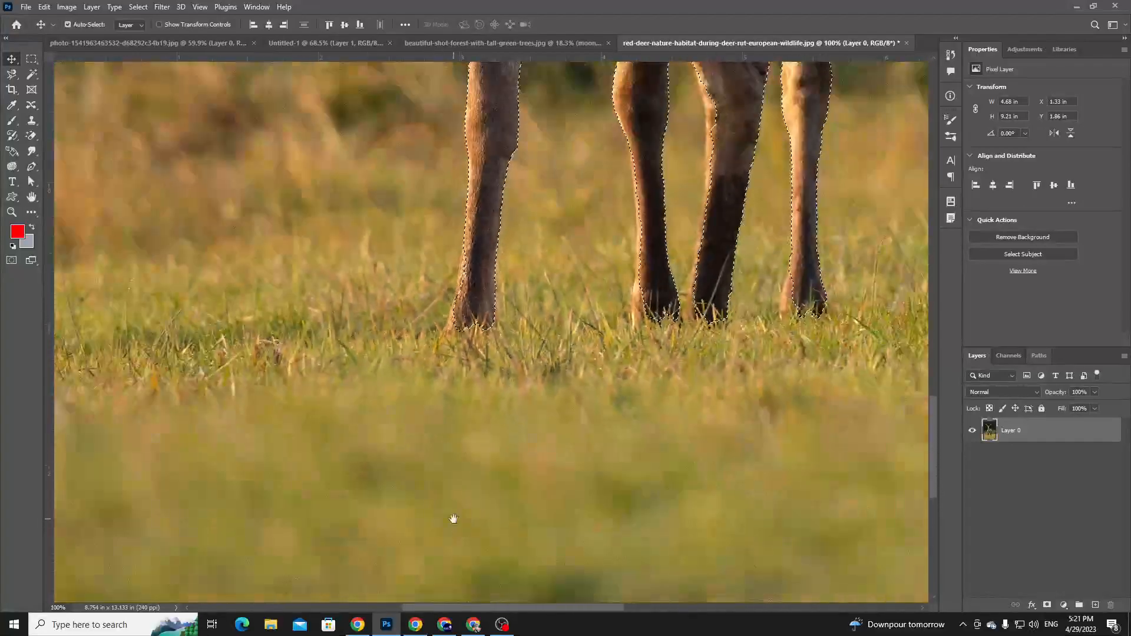
pyautogui.moveTo(699, 255); pyautogui.dragTo(658, 465)
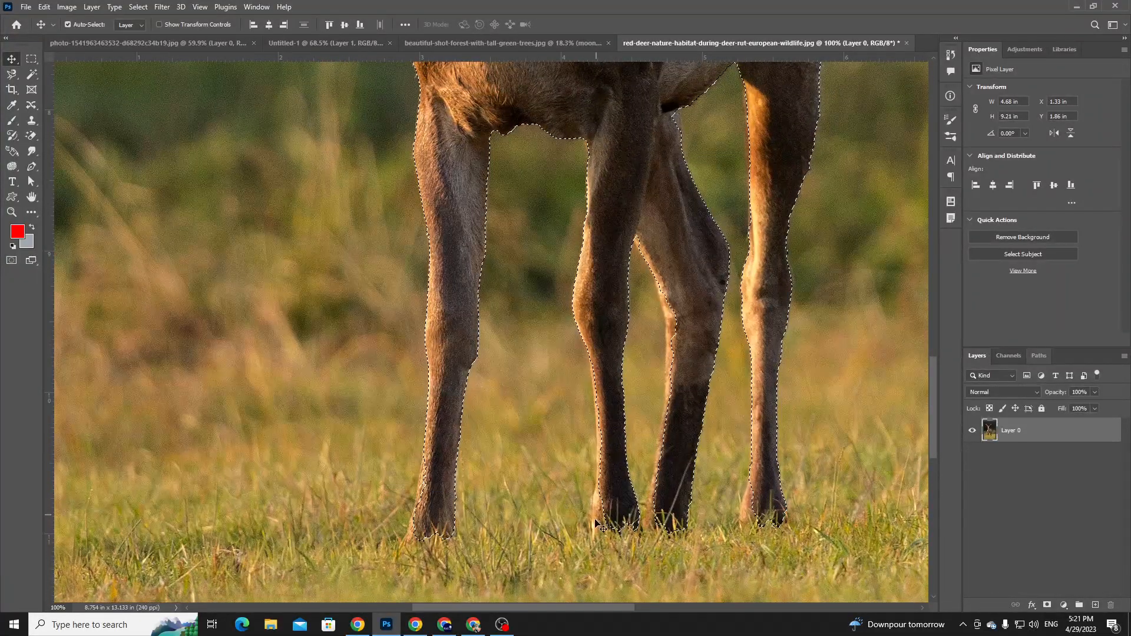
pyautogui.scroll(3, 685, 306)
pyautogui.moveTo(682, 293); pyautogui.dragTo(611, 556)
pyautogui.scroll(8, 507, 391)
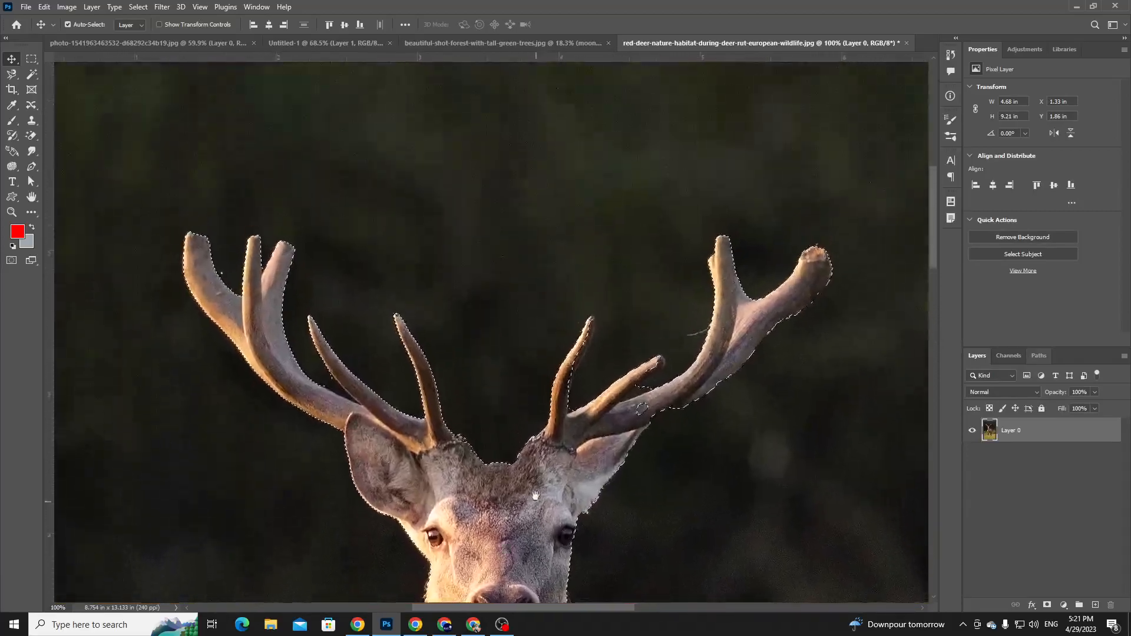
pyautogui.hscroll(2, 508, 443)
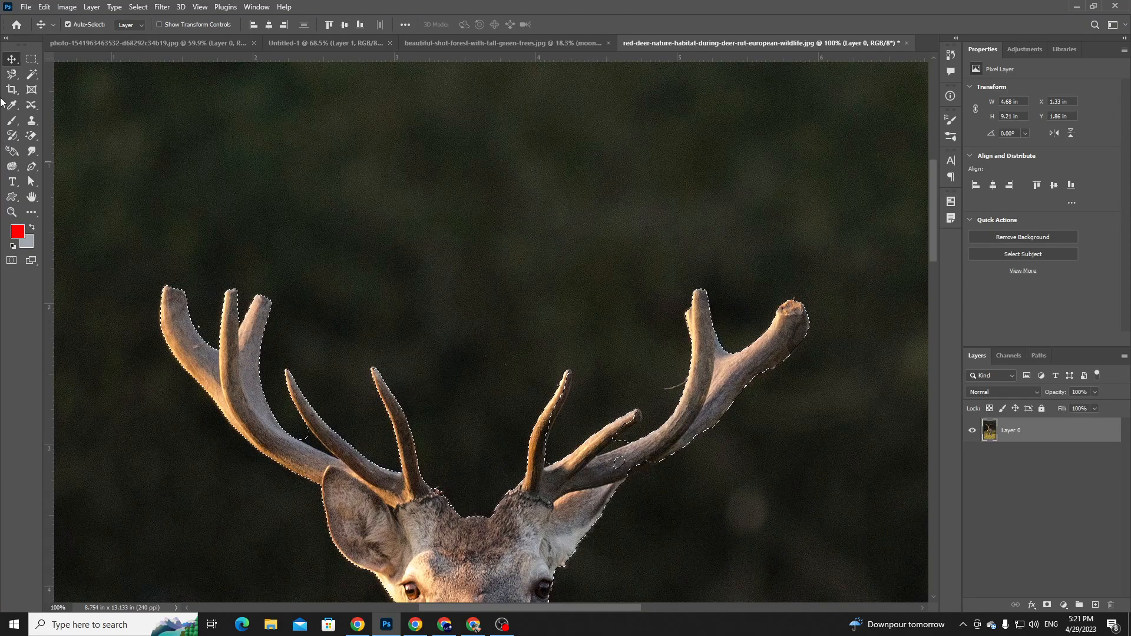
# - Correct the selection along the left antler's slender inner tine with the Quick Selection Tool, subtracting stray background and adding missed antler
pyautogui.rightClick(32, 74)
pyautogui.click(106, 85)
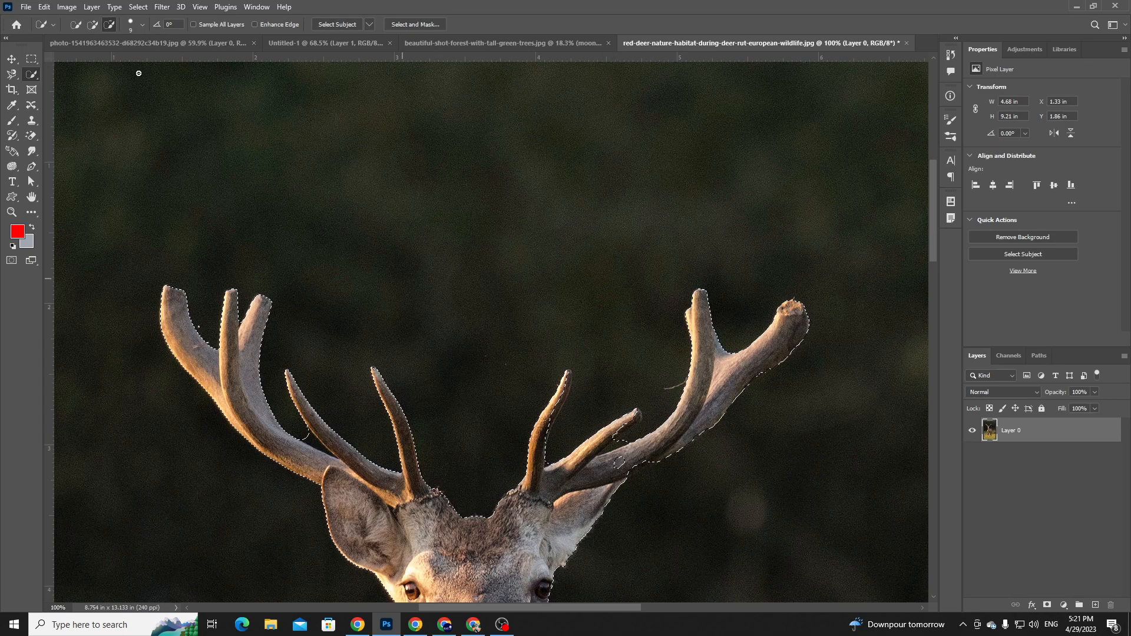
pyautogui.click(93, 24)
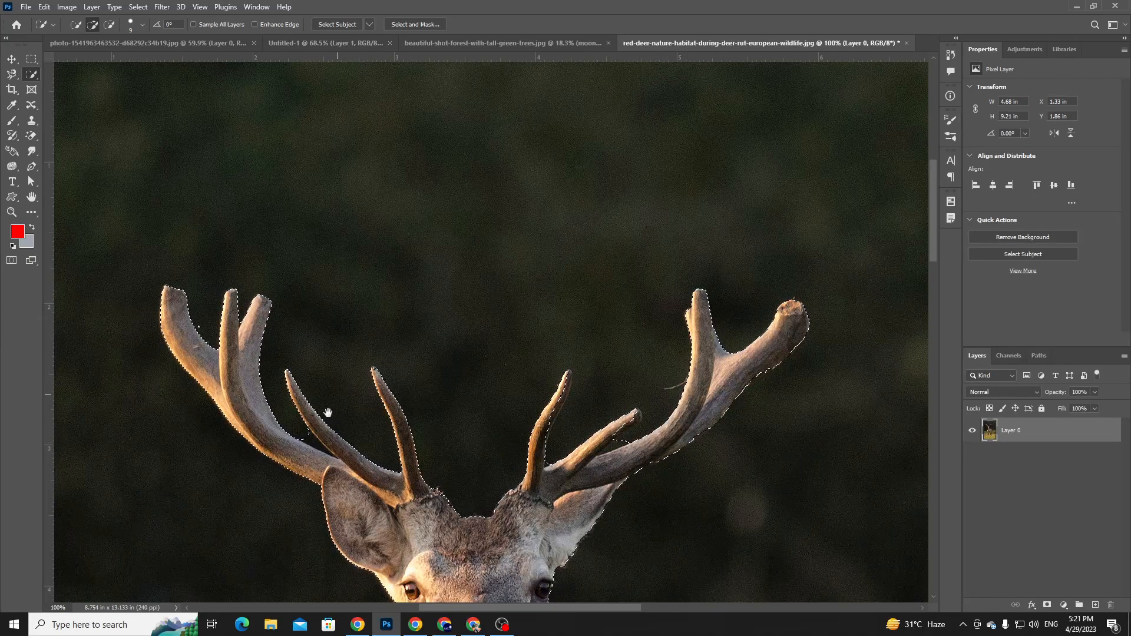
pyautogui.press('alt')
pyautogui.moveTo(307, 442); pyautogui.dragTo(321, 446)
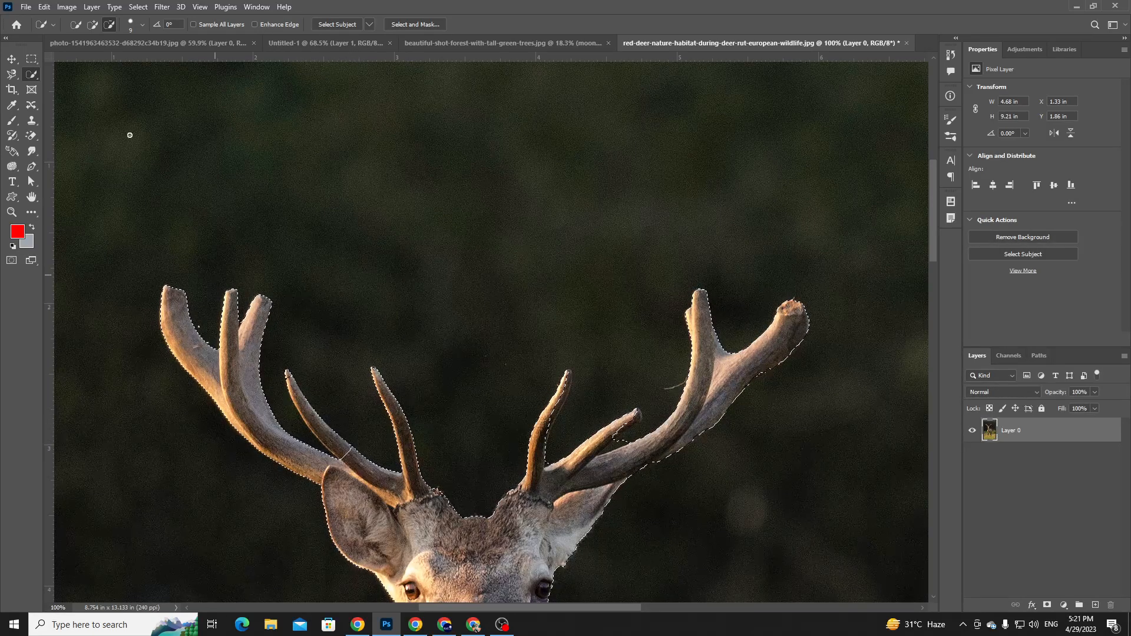
pyautogui.click(92, 24)
pyautogui.moveTo(343, 467)
pyautogui.mouseDown()
pyautogui.moveTo(296, 388)
pyautogui.moveTo(300, 413)
pyautogui.moveTo(289, 377)
pyautogui.moveTo(298, 410)
pyautogui.mouseUp()
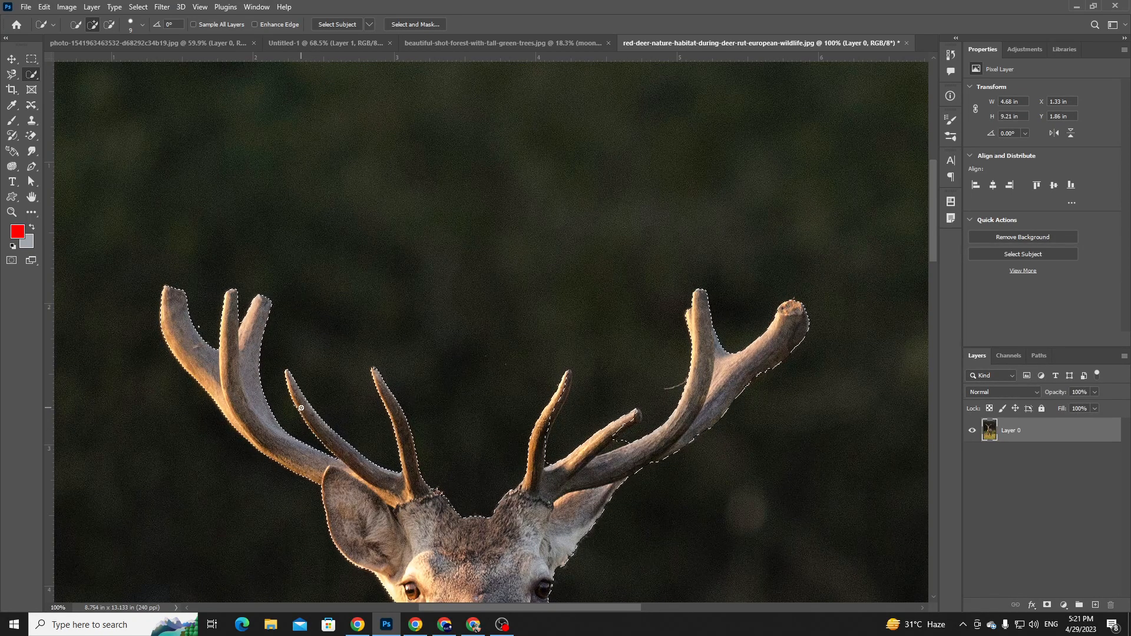
pyautogui.scroll(-1, 471, 462)
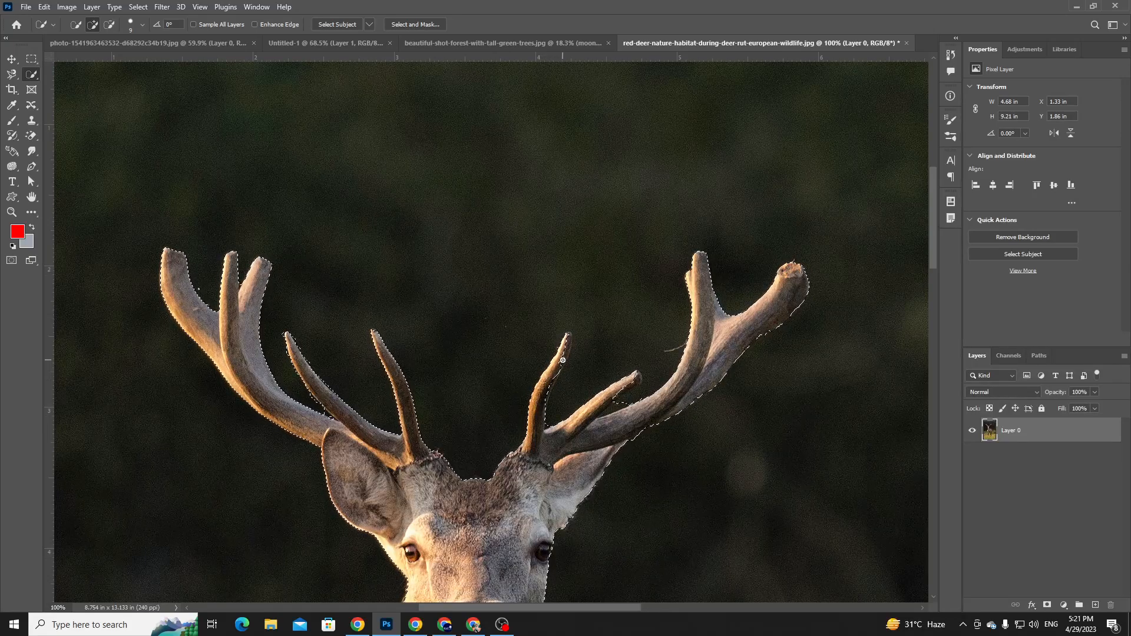
# - Refine the selection around the right antler's inner tines, adding missed antler and subtracting the background between them
pyautogui.moveTo(567, 341); pyautogui.dragTo(538, 424)
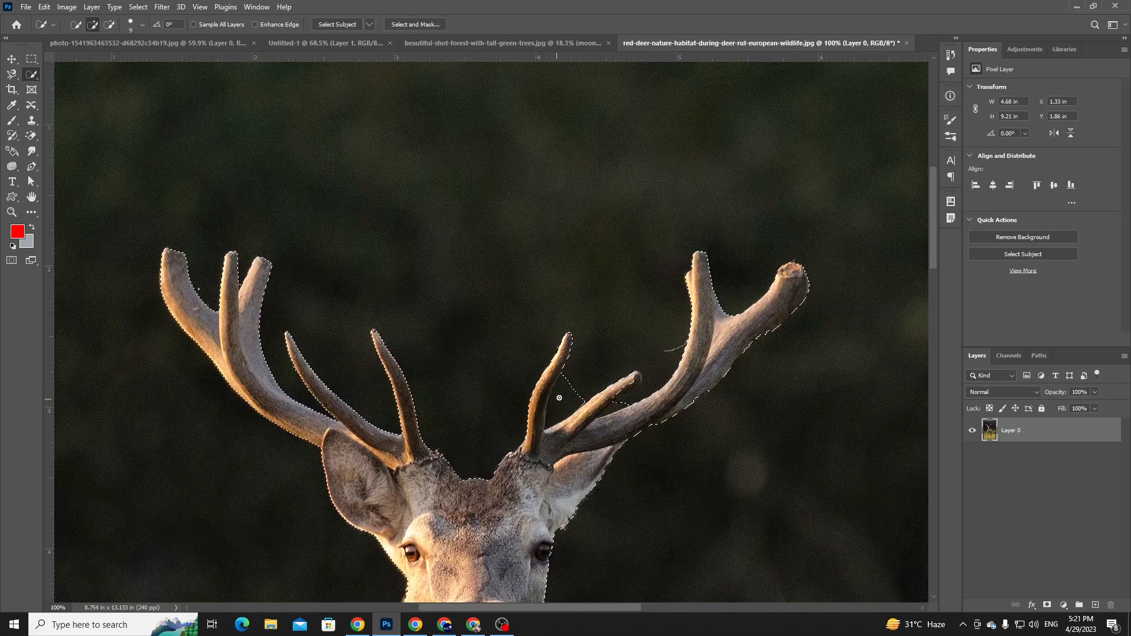
pyautogui.moveTo(572, 386)
pyautogui.mouseDown()
pyautogui.moveTo(560, 404)
pyautogui.moveTo(564, 375)
pyautogui.mouseUp()
pyautogui.moveTo(621, 405); pyautogui.dragTo(597, 413)
pyautogui.keyDown('alt'); pyautogui.click(627, 400); pyautogui.keyUp('alt')
# - Examine the selection edge along the deer's face, neck and body down to the legs and hooves
pyautogui.scroll(-10, 708, 273)
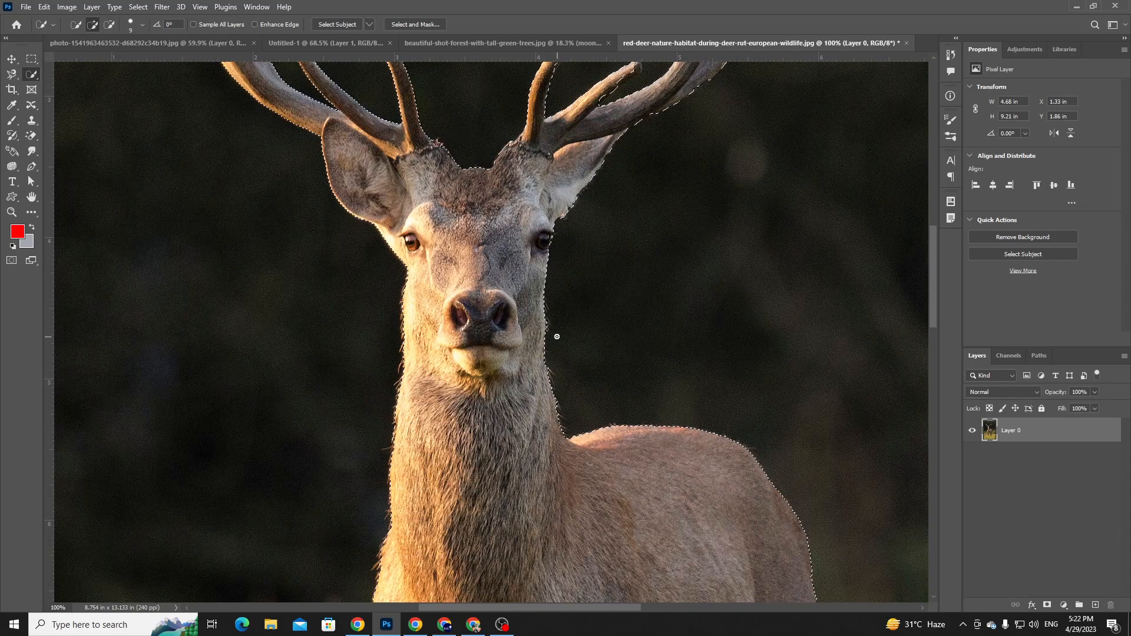
pyautogui.scroll(-5, 554, 336)
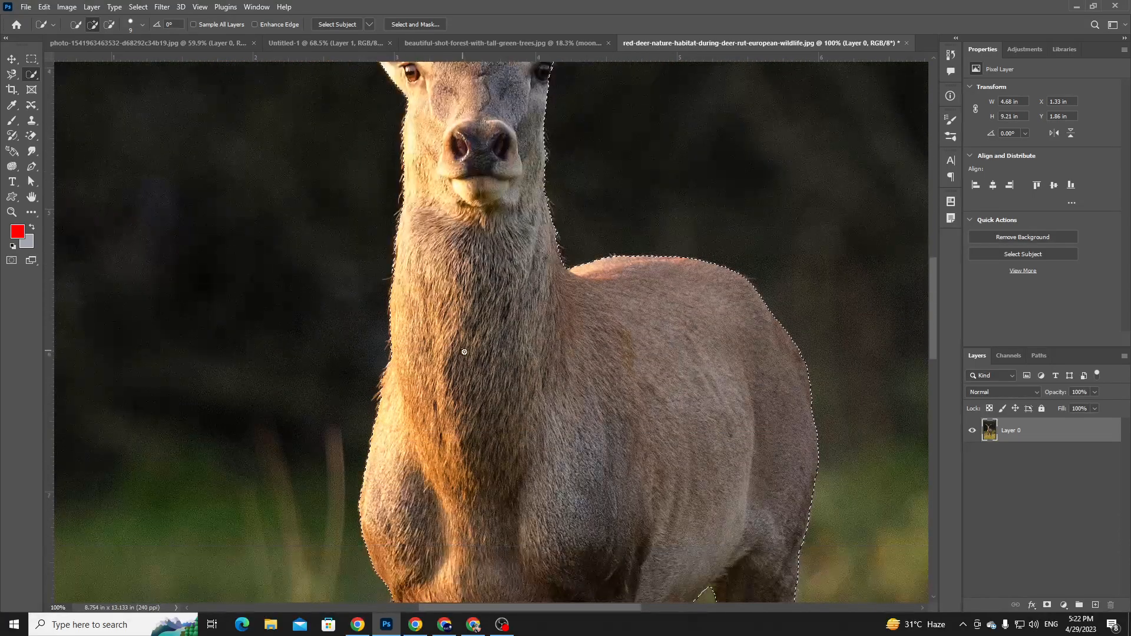
pyautogui.moveTo(530, 397); pyautogui.dragTo(507, 275)
pyautogui.moveTo(605, 284); pyautogui.dragTo(522, 179)
pyautogui.moveTo(560, 380); pyautogui.dragTo(541, 185)
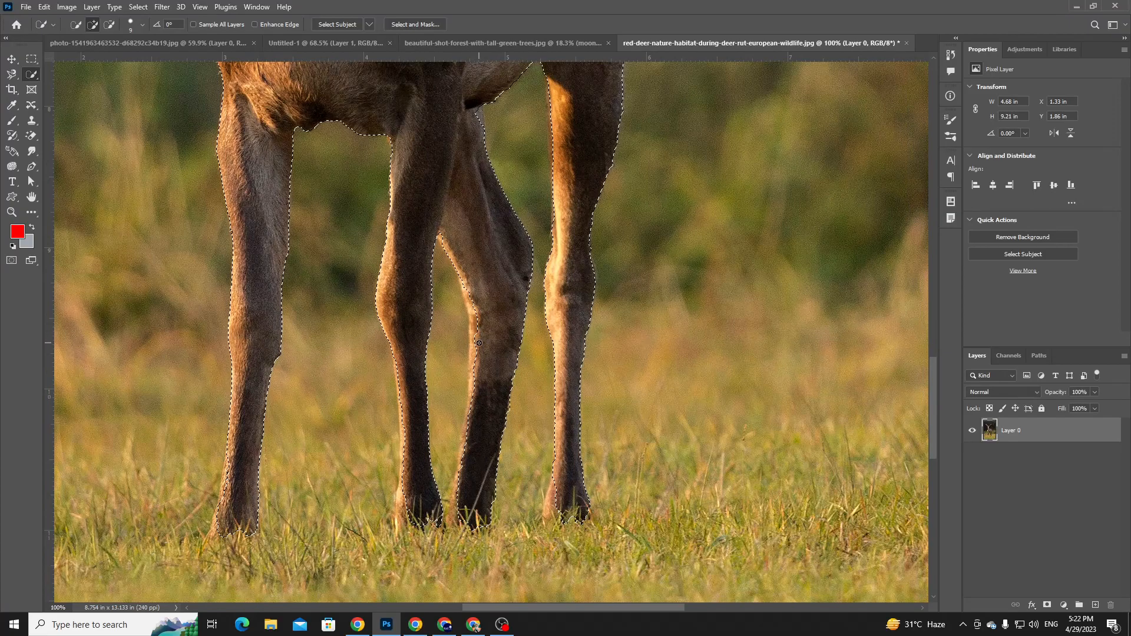
# - Examine the selection edge around the deer's four legs and hooves, and check the whole selected deer
pyautogui.moveTo(478, 311); pyautogui.dragTo(480, 328)
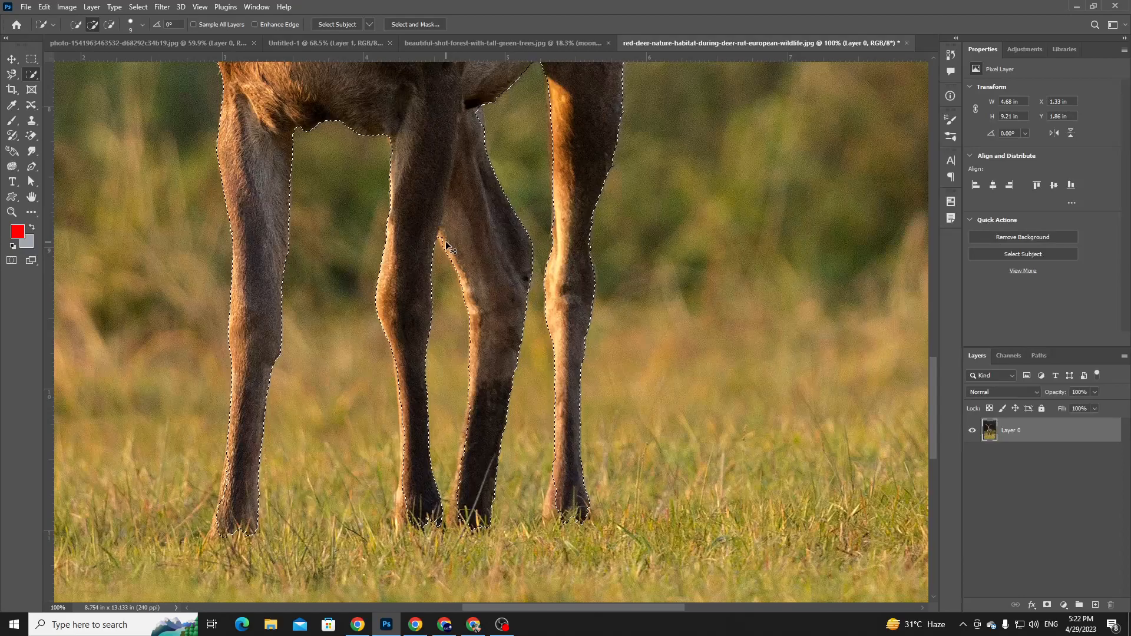
pyautogui.scroll(-3, 515, 355)
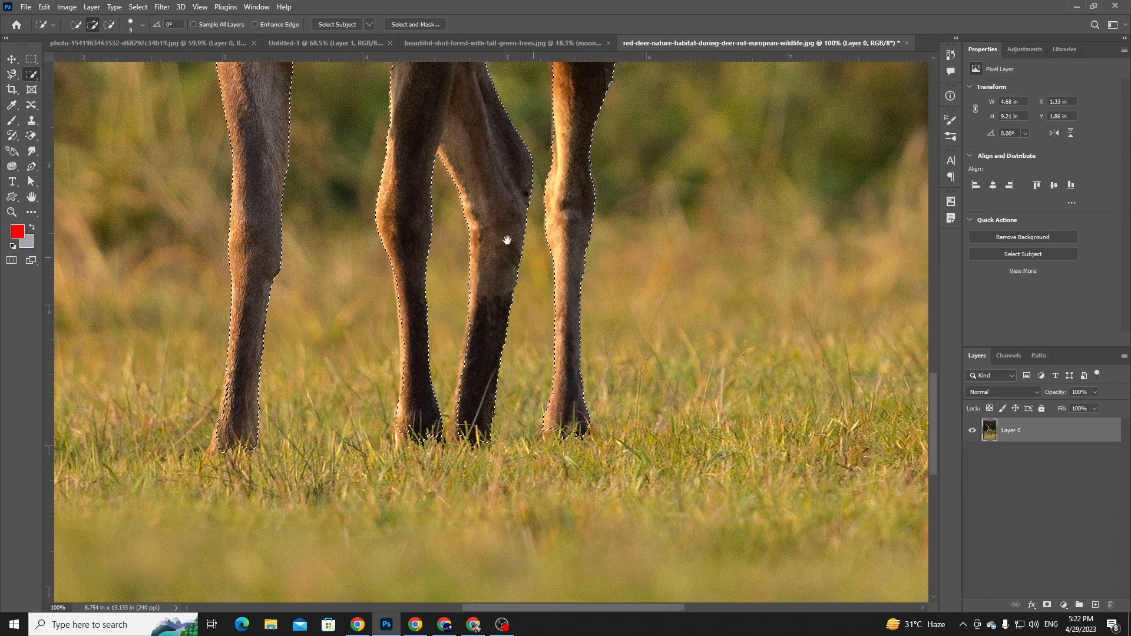
pyautogui.moveTo(324, 259); pyautogui.dragTo(394, 293)
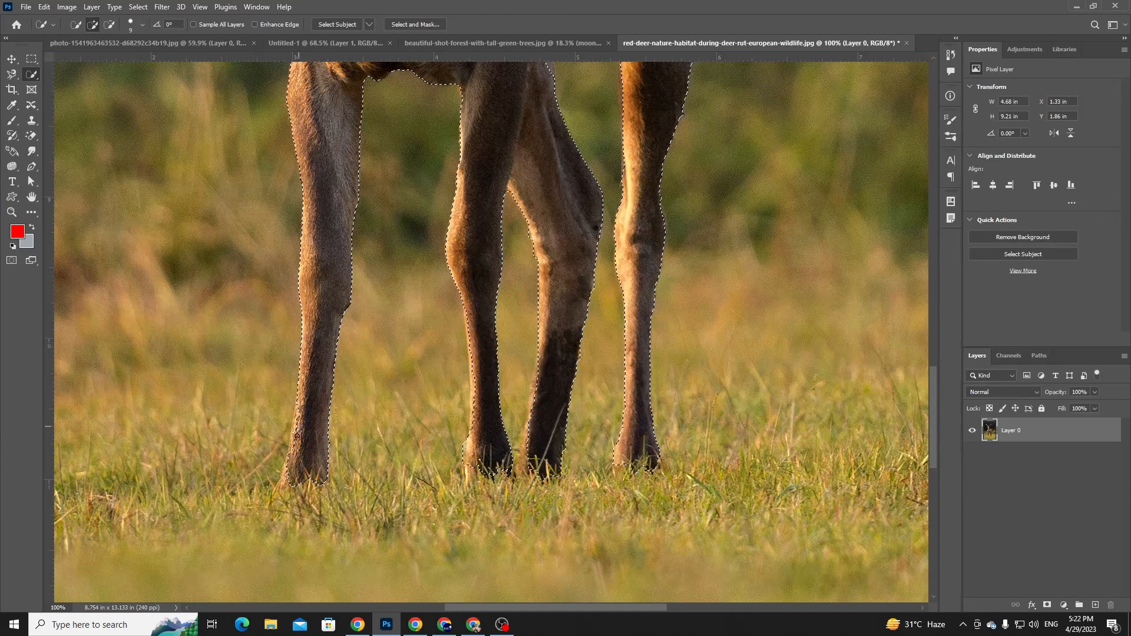
pyautogui.moveTo(302, 410); pyautogui.dragTo(293, 456)
pyautogui.moveTo(337, 115); pyautogui.dragTo(356, 438)
pyautogui.hotkey('ctrl', '0')
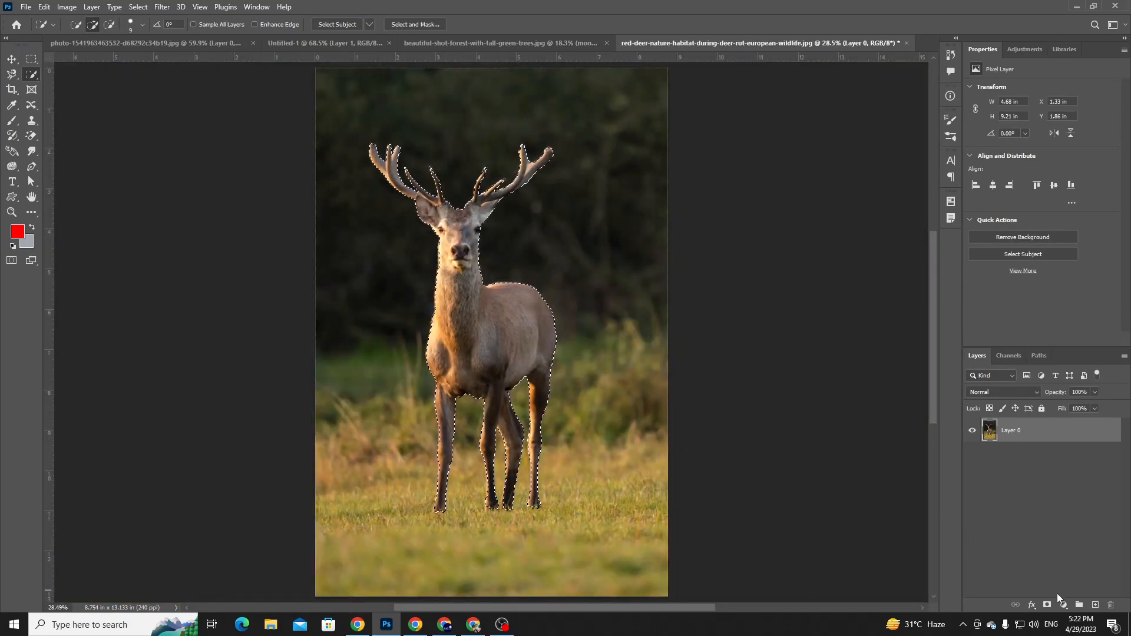
# - Try to remove the background around the deer by inverting the selection and deleting the pixels
pyautogui.hotkey('ctrl', 'shift', 'i')
pyautogui.press('Delete')
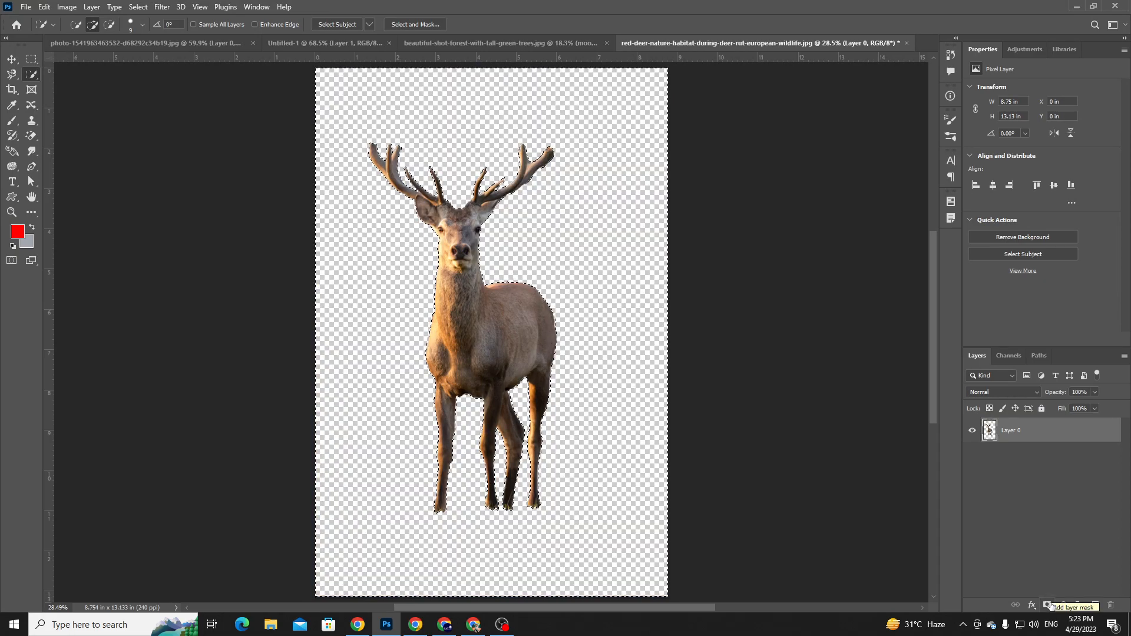
pyautogui.hotkey('ctrl', 'z')
pyautogui.hotkey('ctrl', 'shift', 'i')
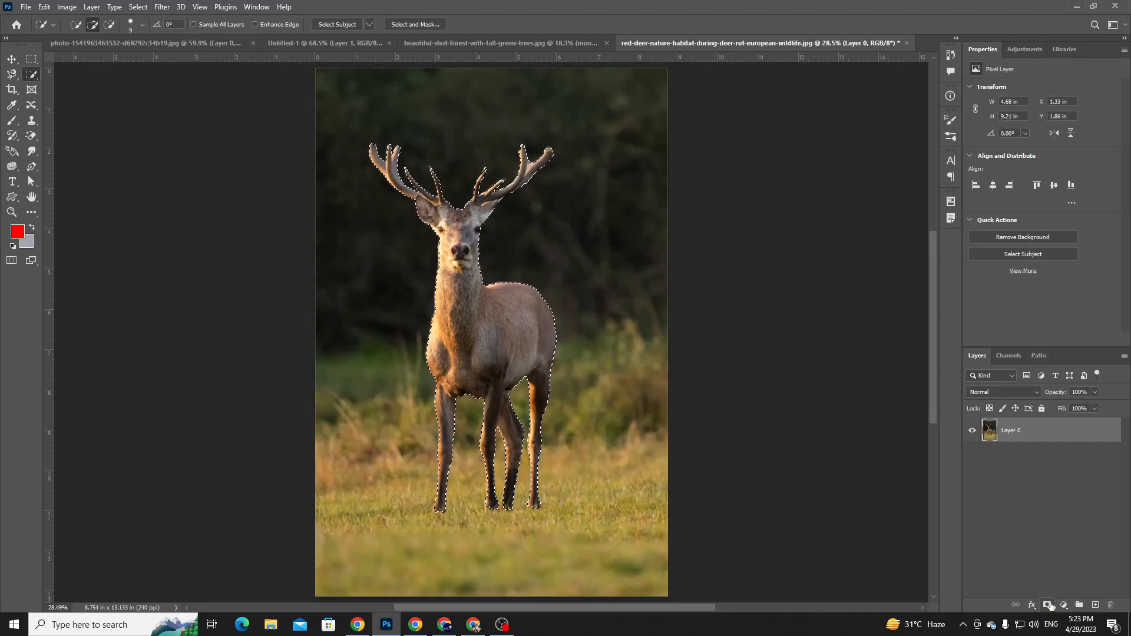
# - Hide the deer's background with a layer mask made from the selection, and place the masked deer in the forest document
pyautogui.click(1047, 605)
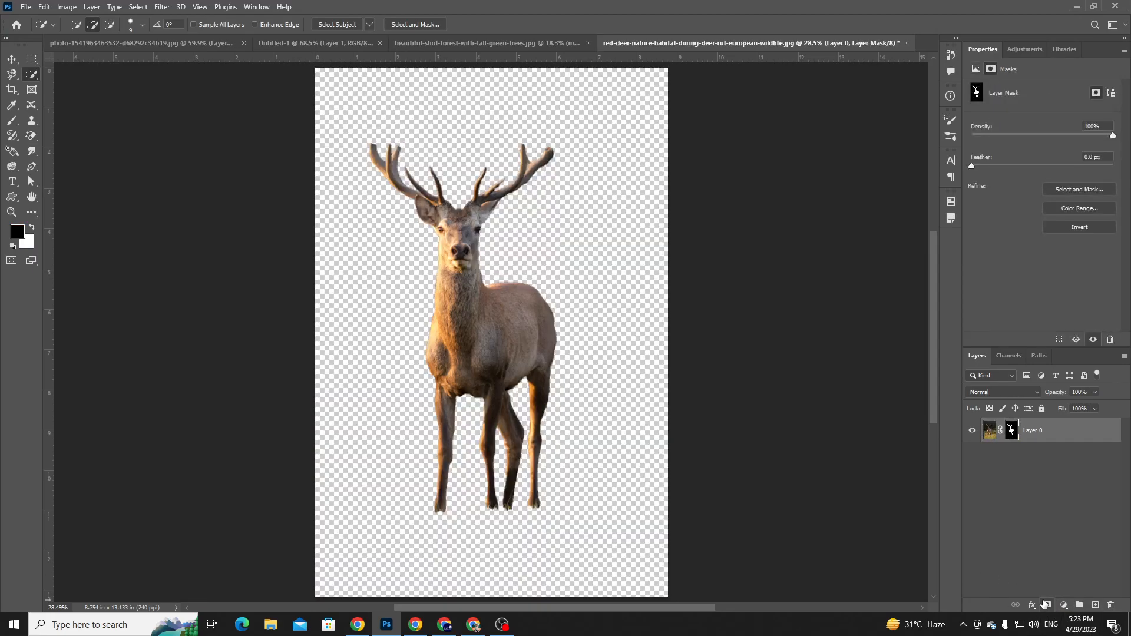
pyautogui.press('b')
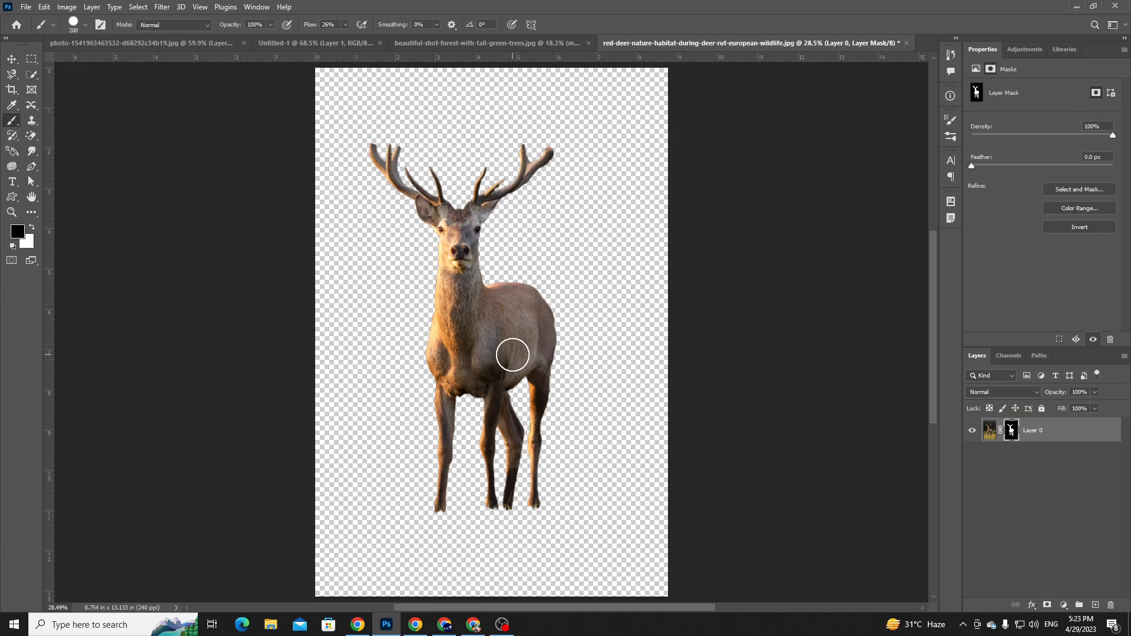
pyautogui.press('v')
pyautogui.moveTo(521, 317)
pyautogui.mouseDown()
pyautogui.moveTo(568, 265)
pyautogui.moveTo(466, 25)
pyautogui.moveTo(451, 44)
pyautogui.moveTo(464, 181)
pyautogui.moveTo(497, 384)
pyautogui.moveTo(512, 379)
pyautogui.mouseUp()
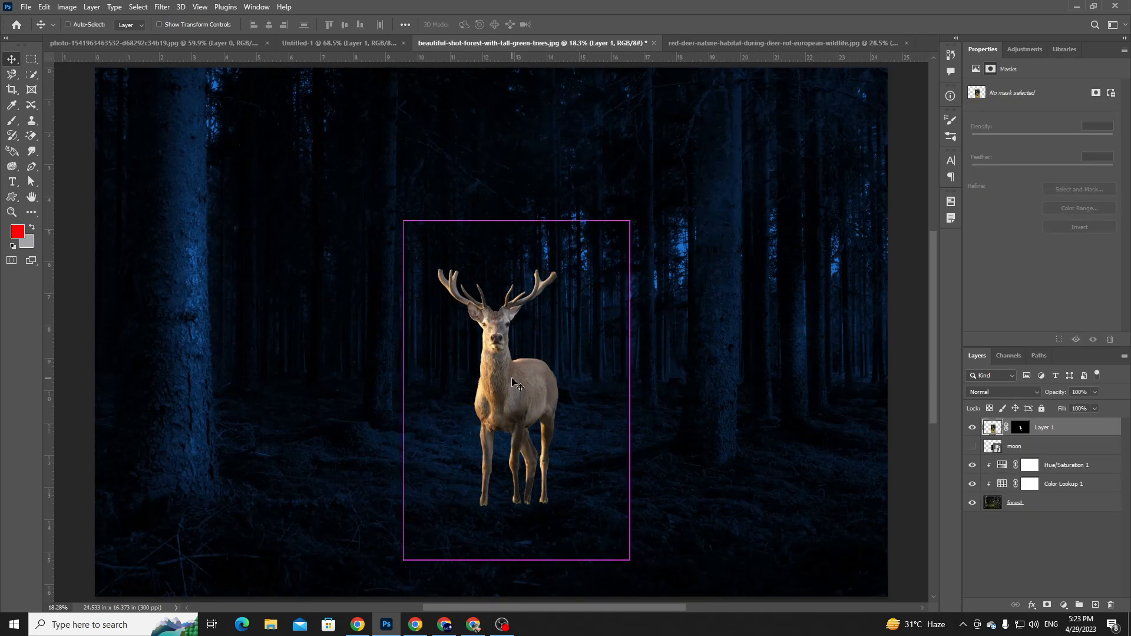
# - Examine the cut-out deer's antlers, body and hooves against the blue forest
pyautogui.hotkey('ctrl', '+')
pyautogui.hotkey('ctrl', '+')
pyautogui.hotkey('ctrl', '+')
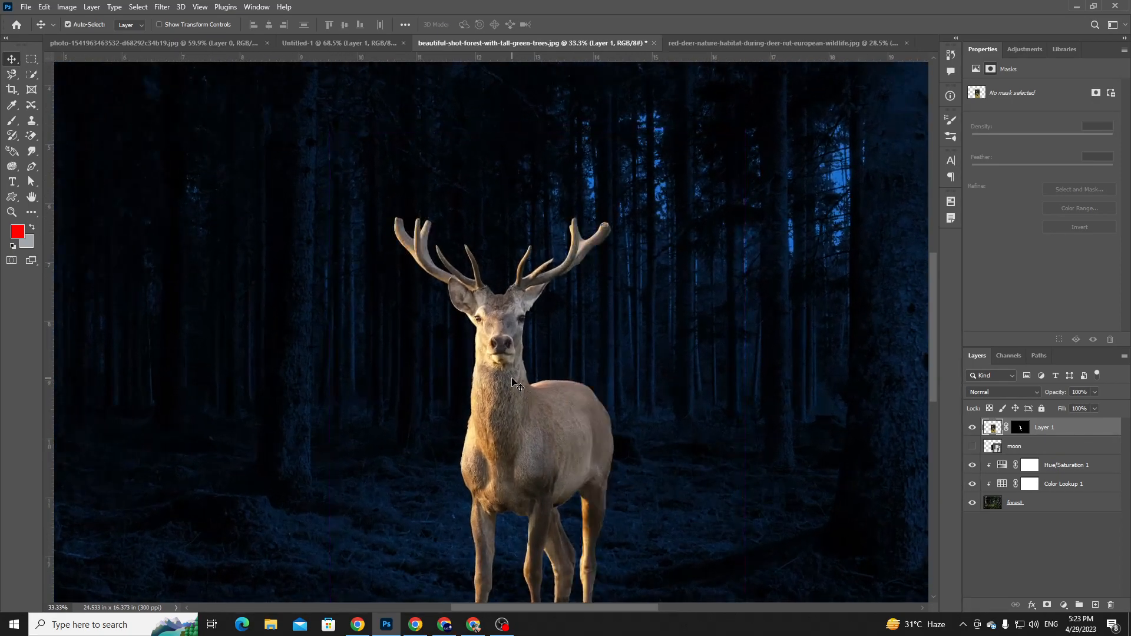
pyautogui.hotkey('ctrl', '-')
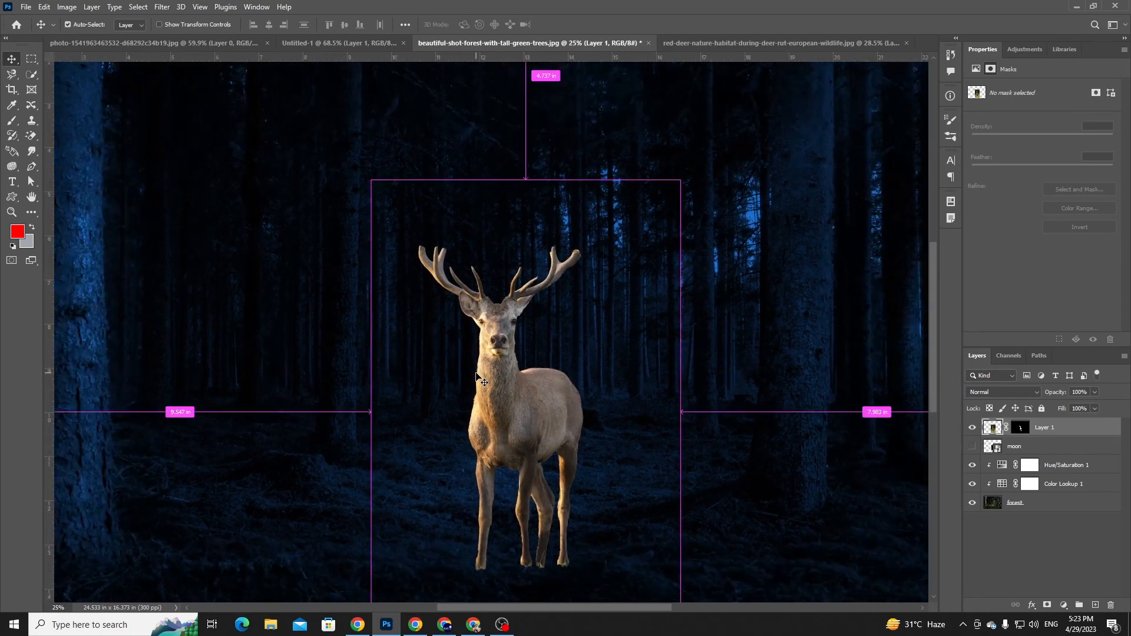
pyautogui.hotkey('ctrl', '+')
pyautogui.hotkey('ctrl', '+')
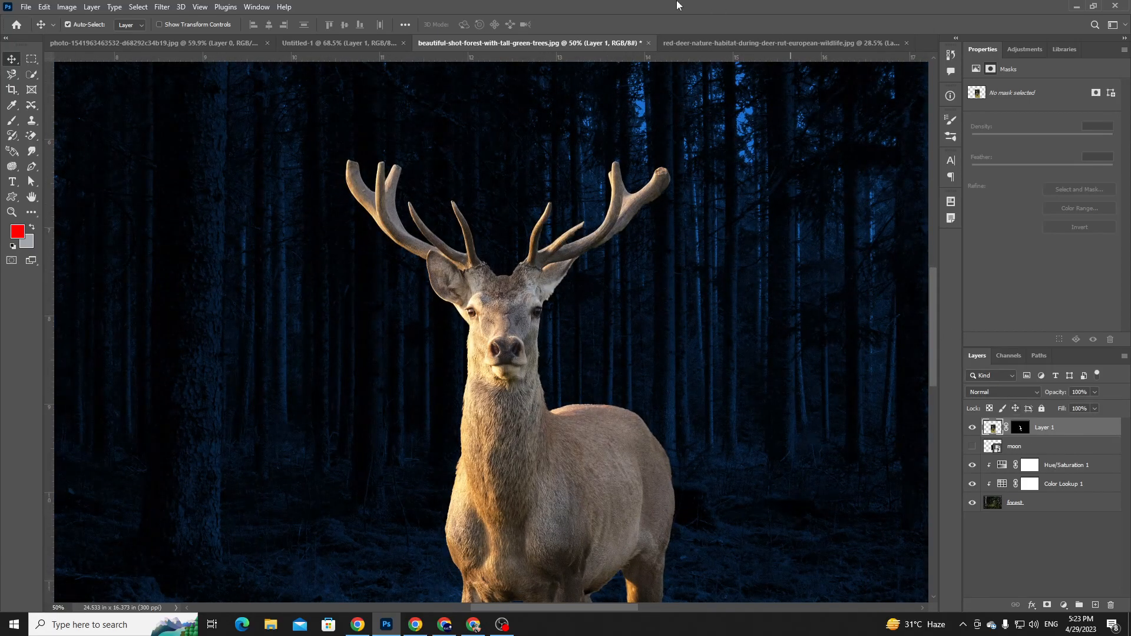
pyautogui.scroll(-5, 528, 347)
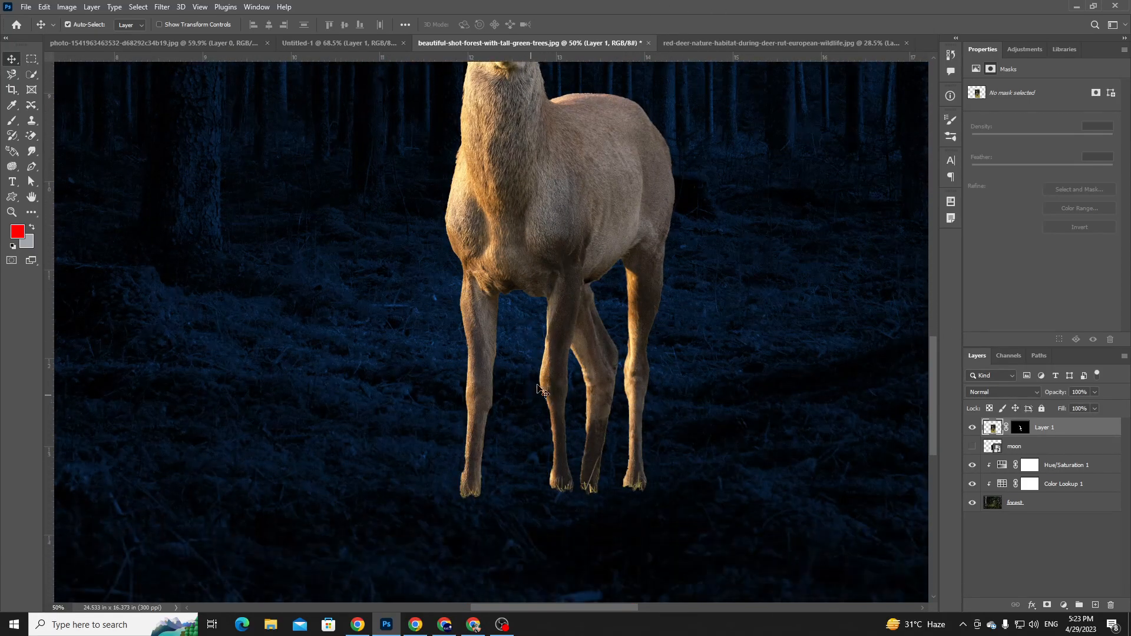
pyautogui.moveTo(555, 354); pyautogui.dragTo(539, 369)
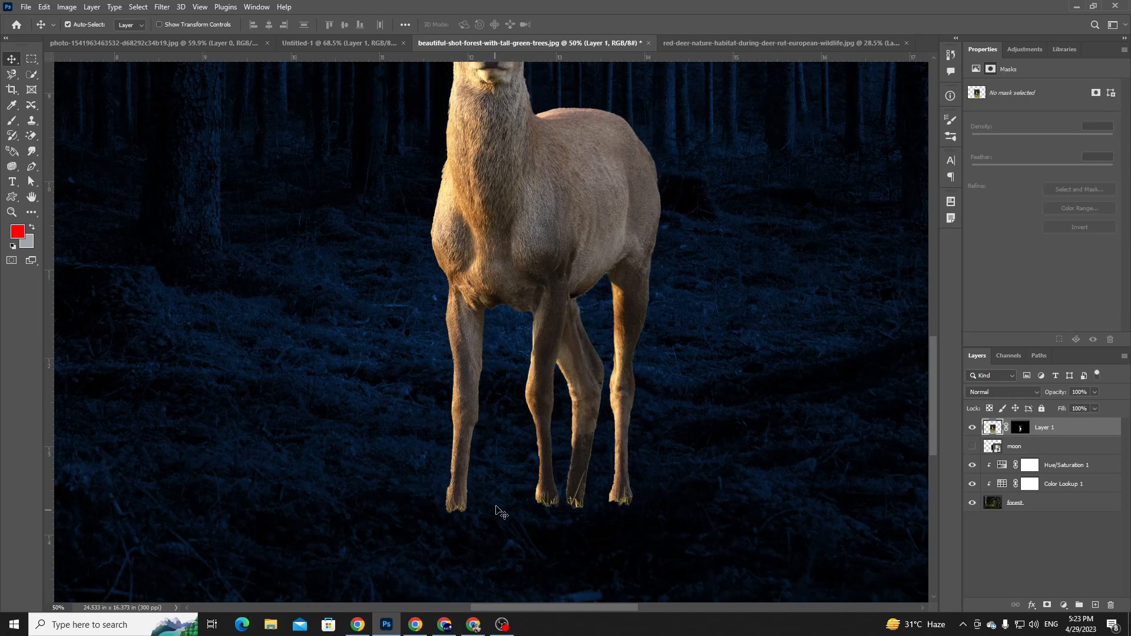
# - Return to the deer document and set up the Brush Tool with a white foreground for painting on the layer mask
pyautogui.hotkey('ctrl', 'Tab')
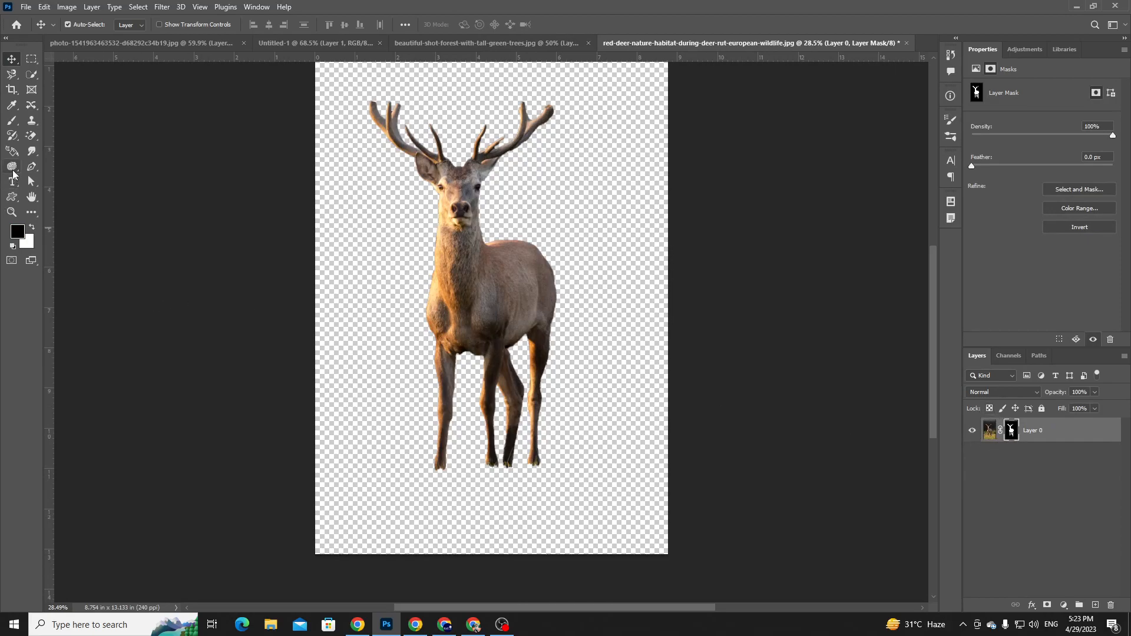
pyautogui.press('b')
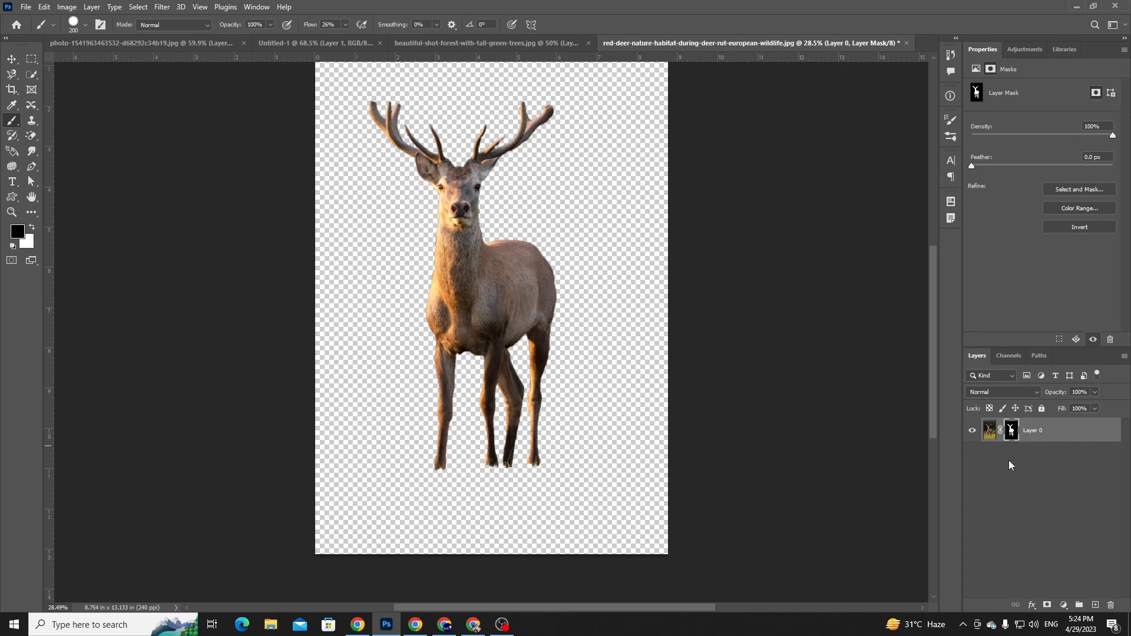
pyautogui.moveTo(1011, 437); pyautogui.dragTo(1010, 441)
pyautogui.press('x')
pyautogui.click(18, 233)
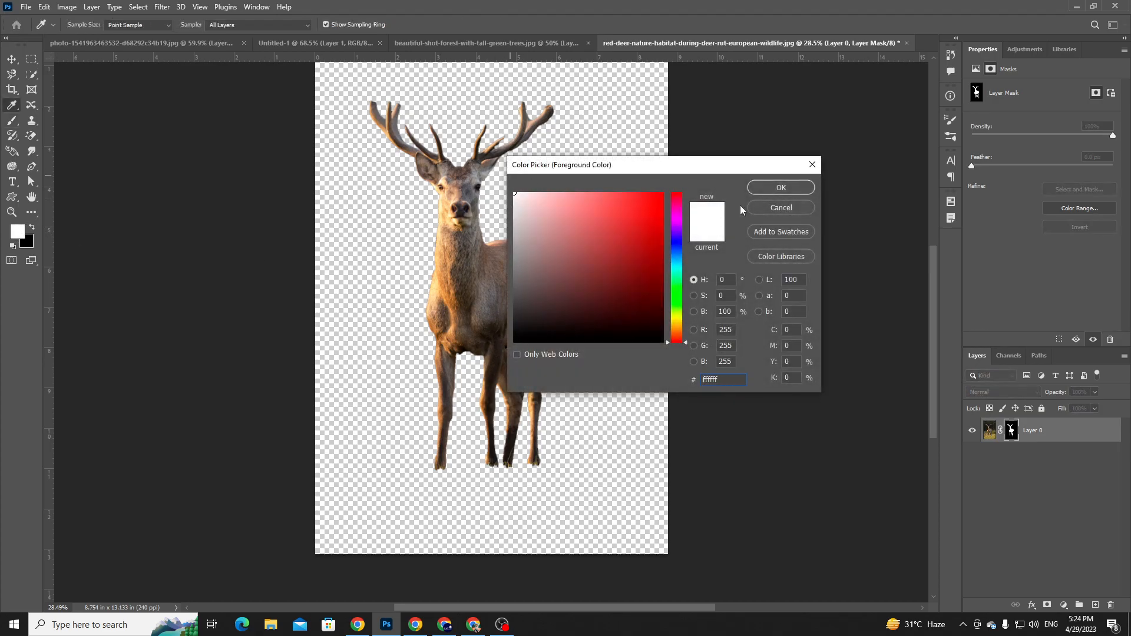
pyautogui.click(800, 191)
# - Paint the grass back around the two leftmost hooves on the layer mask with a Soft Round brush
pyautogui.hotkey('ctrl', '+')
pyautogui.hotkey('ctrl', '+')
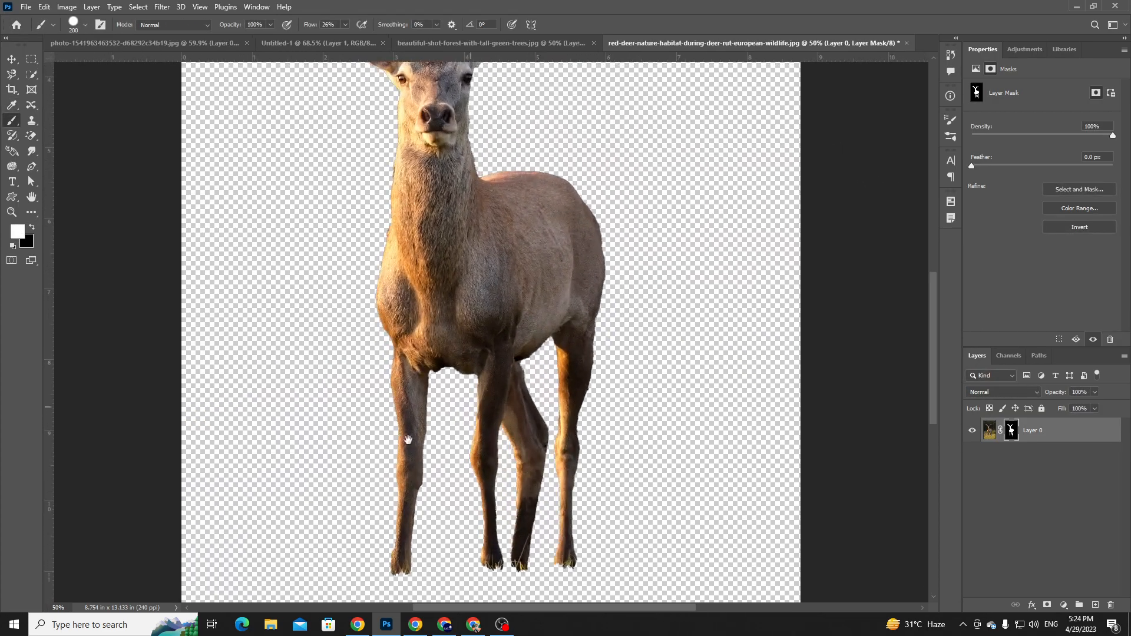
pyautogui.scroll(3, 409, 440)
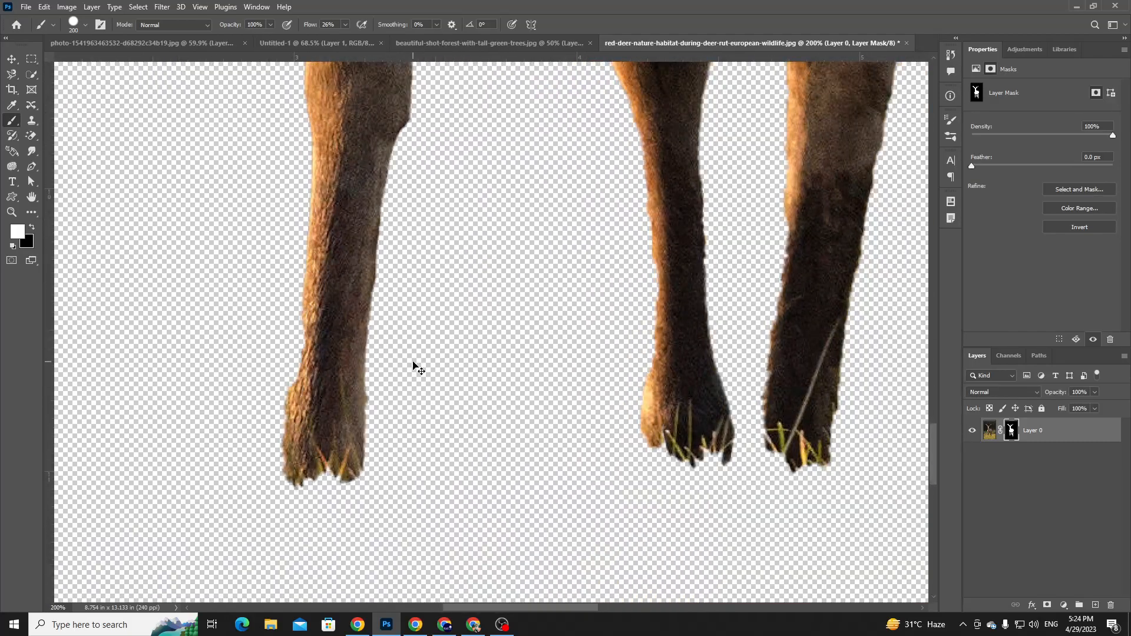
pyautogui.scroll(-1, 412, 366)
pyautogui.rightClick(428, 375)
pyautogui.click(493, 515)
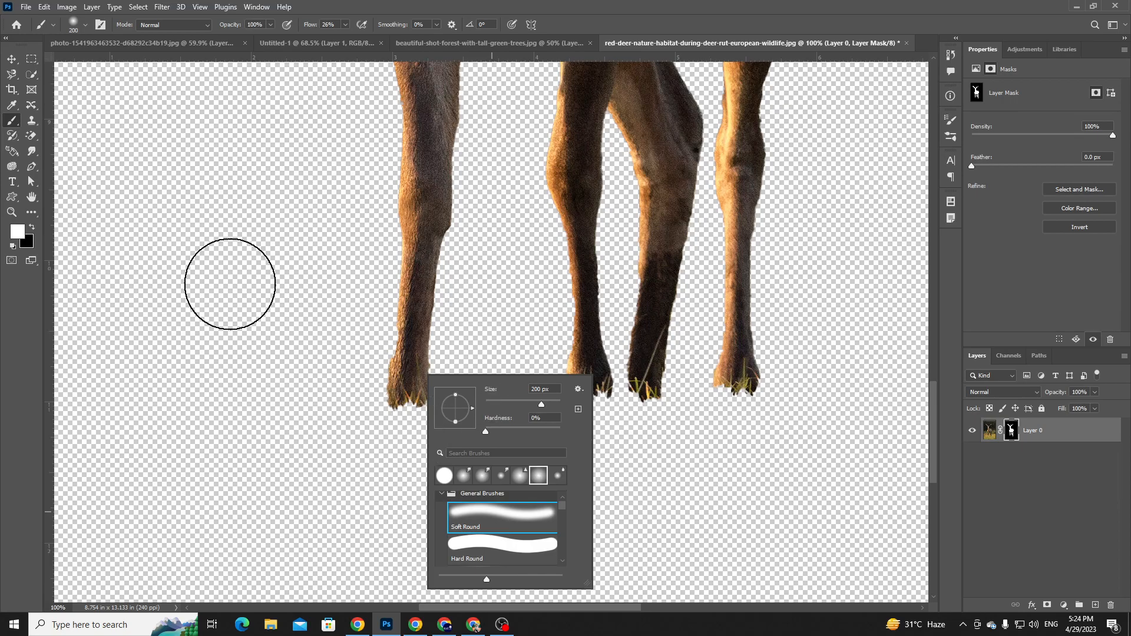
pyautogui.click(13, 123)
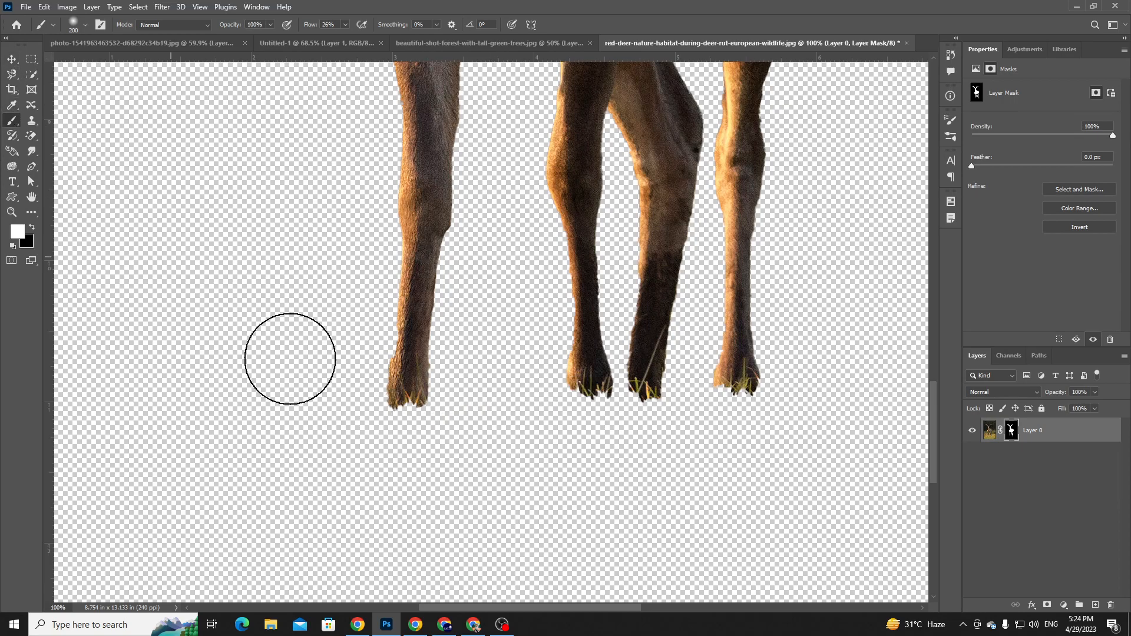
pyautogui.moveTo(399, 430)
pyautogui.mouseDown()
pyautogui.moveTo(401, 407)
pyautogui.moveTo(400, 422)
pyautogui.moveTo(397, 408)
pyautogui.moveTo(364, 428)
pyautogui.moveTo(382, 459)
pyautogui.moveTo(414, 430)
pyautogui.moveTo(420, 449)
pyautogui.moveTo(437, 409)
pyautogui.moveTo(414, 442)
pyautogui.mouseUp()
pyautogui.moveTo(579, 423); pyautogui.dragTo(586, 407)
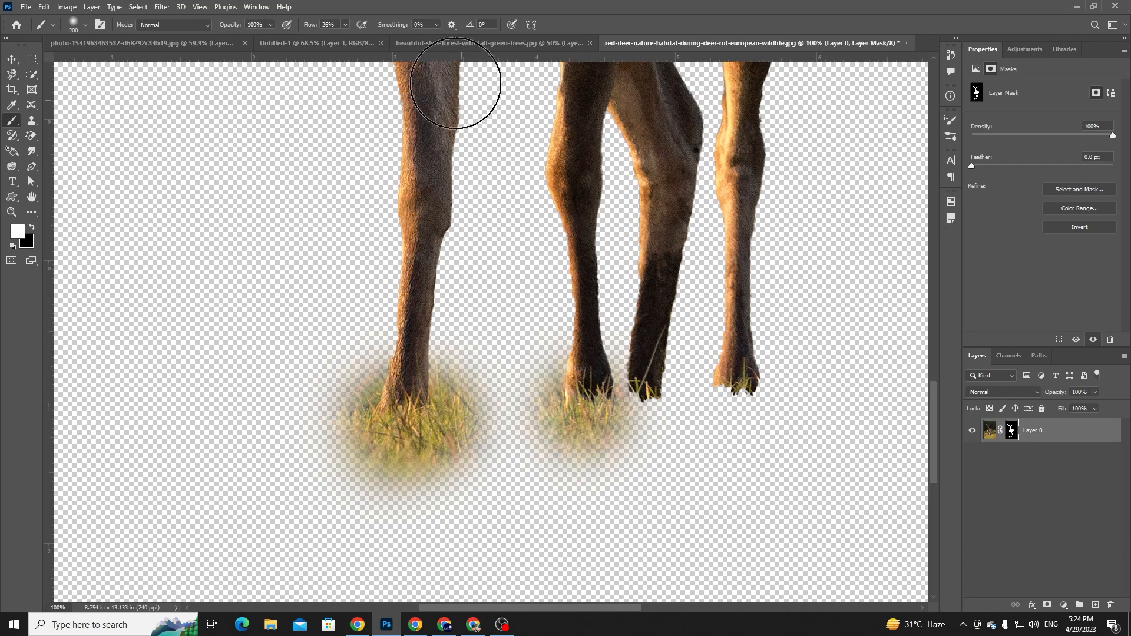
# - Set the brush flow to 56% and reveal the grass around the remaining hooves on the mask
pyautogui.click(347, 24)
pyautogui.moveTo(345, 38); pyautogui.dragTo(361, 39)
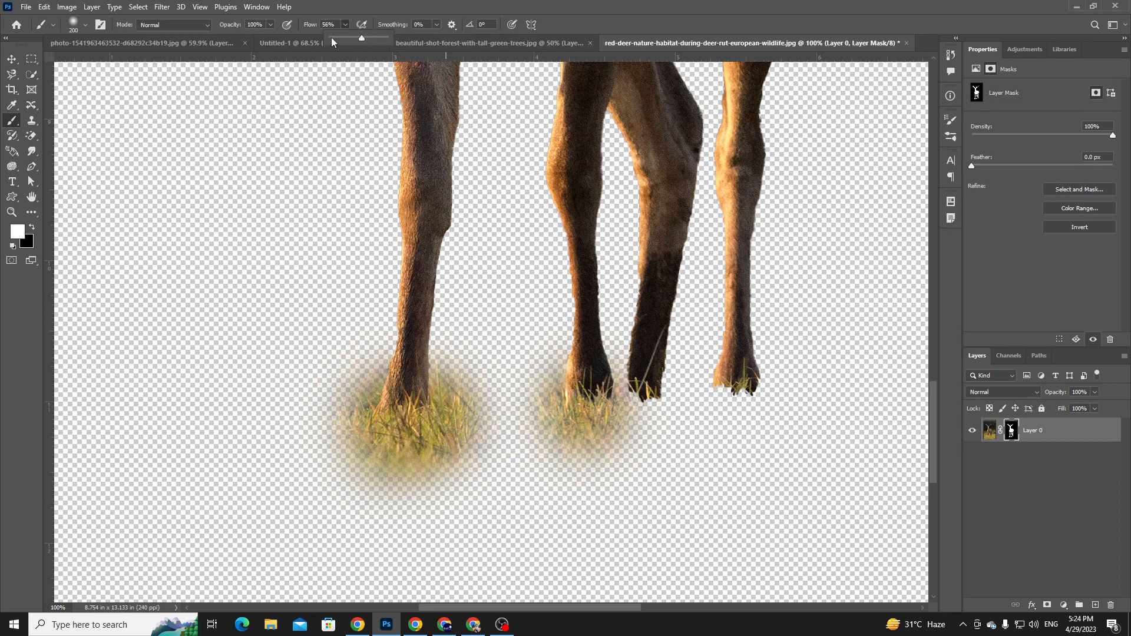
pyautogui.moveTo(598, 430)
pyautogui.mouseDown()
pyautogui.moveTo(592, 399)
pyautogui.moveTo(585, 413)
pyautogui.moveTo(643, 424)
pyautogui.moveTo(640, 409)
pyautogui.moveTo(637, 432)
pyautogui.moveTo(650, 415)
pyautogui.moveTo(734, 413)
pyautogui.moveTo(737, 423)
pyautogui.moveTo(724, 375)
pyautogui.moveTo(721, 407)
pyautogui.moveTo(706, 419)
pyautogui.moveTo(725, 377)
pyautogui.moveTo(731, 402)
pyautogui.moveTo(743, 379)
pyautogui.moveTo(707, 422)
pyautogui.mouseUp()
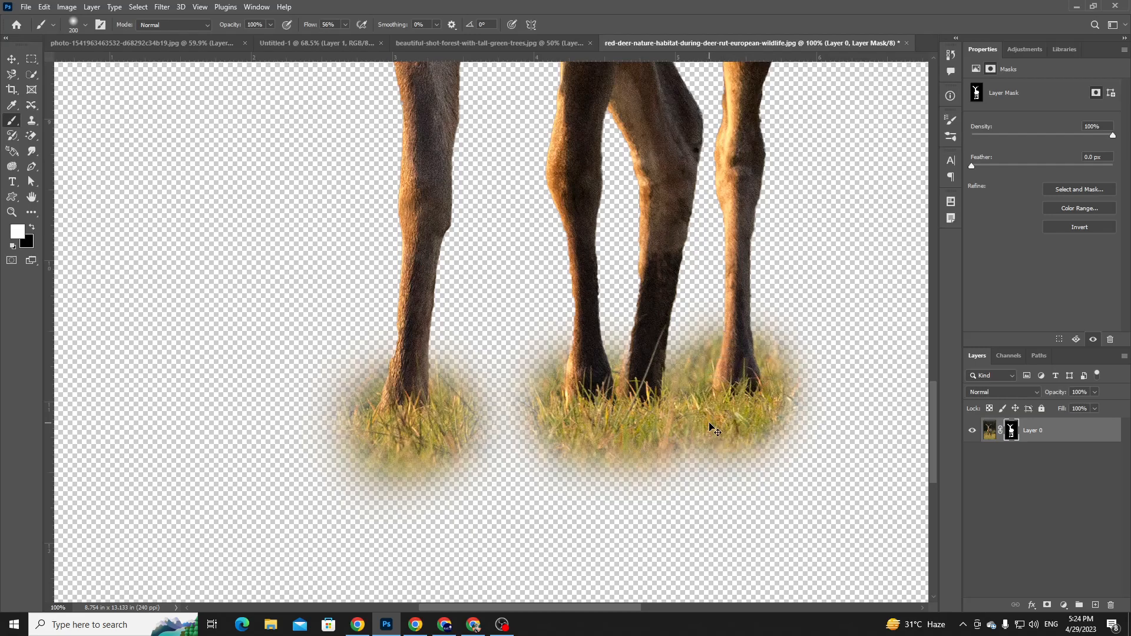
# - Replace the deer in the forest document with the masked version that keeps soft grass patches around its hooves
pyautogui.hotkey('ctrl', '0')
pyautogui.press('v')
pyautogui.moveTo(538, 355)
pyautogui.mouseDown()
pyautogui.moveTo(439, 59)
pyautogui.moveTo(458, 51)
pyautogui.moveTo(584, 420)
pyautogui.mouseUp()
pyautogui.moveTo(618, 209); pyautogui.dragTo(651, 403)
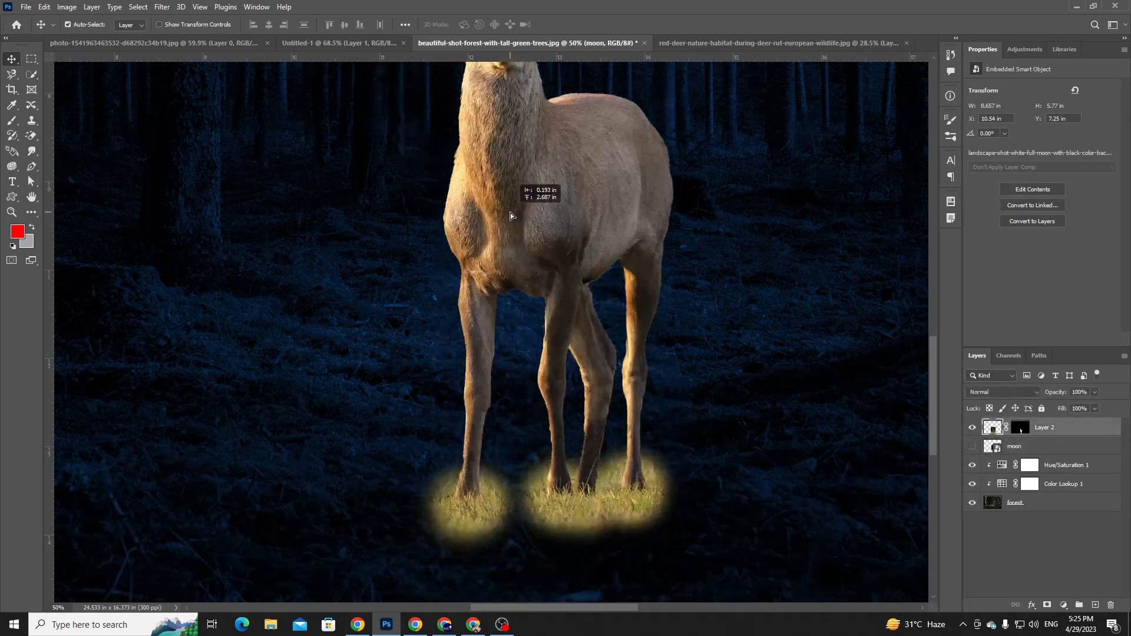
pyautogui.moveTo(510, 212); pyautogui.dragTo(502, 214)
# - Move the deer slightly lower in the forest, to about X 9.64 in and Y 5.54 in
pyautogui.hotkey('ctrl', '-')
pyautogui.hotkey('ctrl', '-')
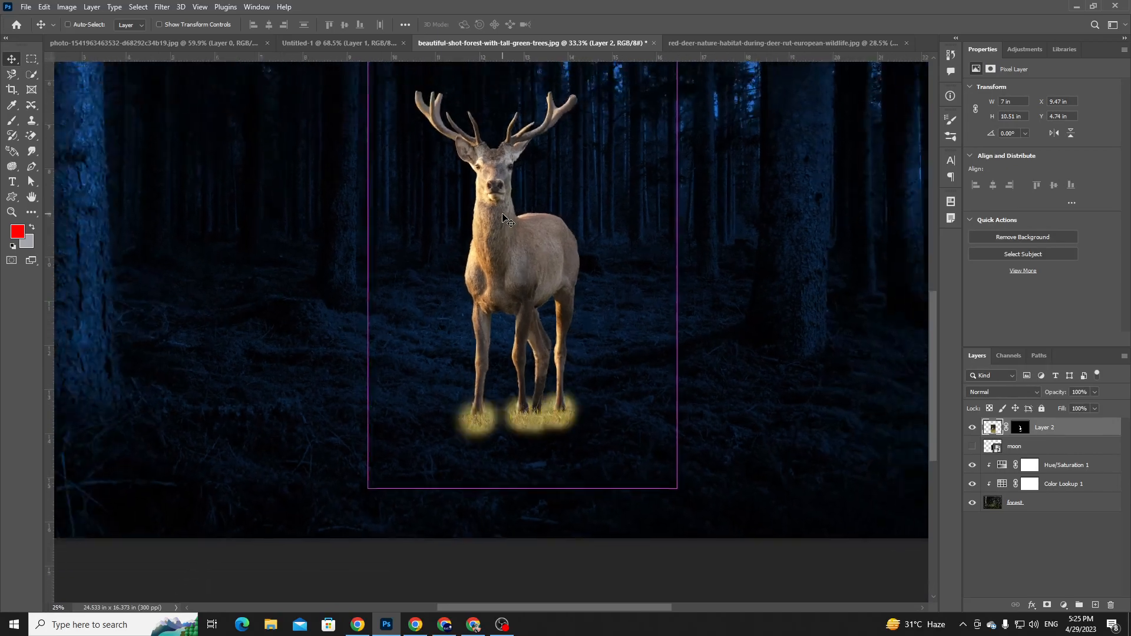
pyautogui.hotkey('ctrl', '-')
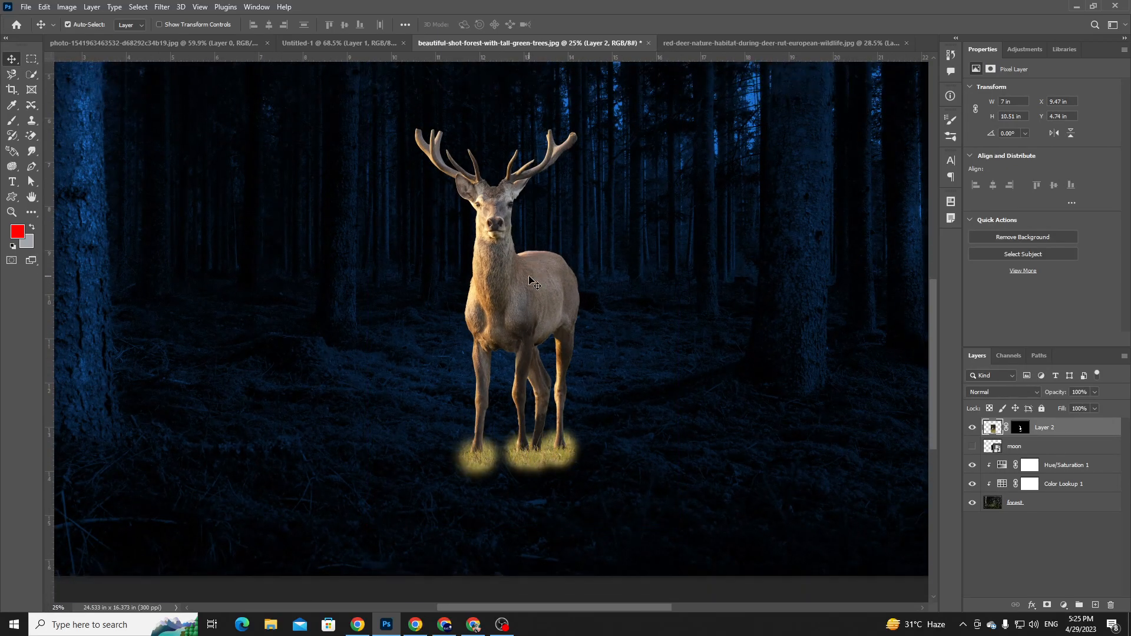
pyautogui.hotkey('ctrl', '0')
pyautogui.moveTo(504, 406); pyautogui.dragTo(510, 433)
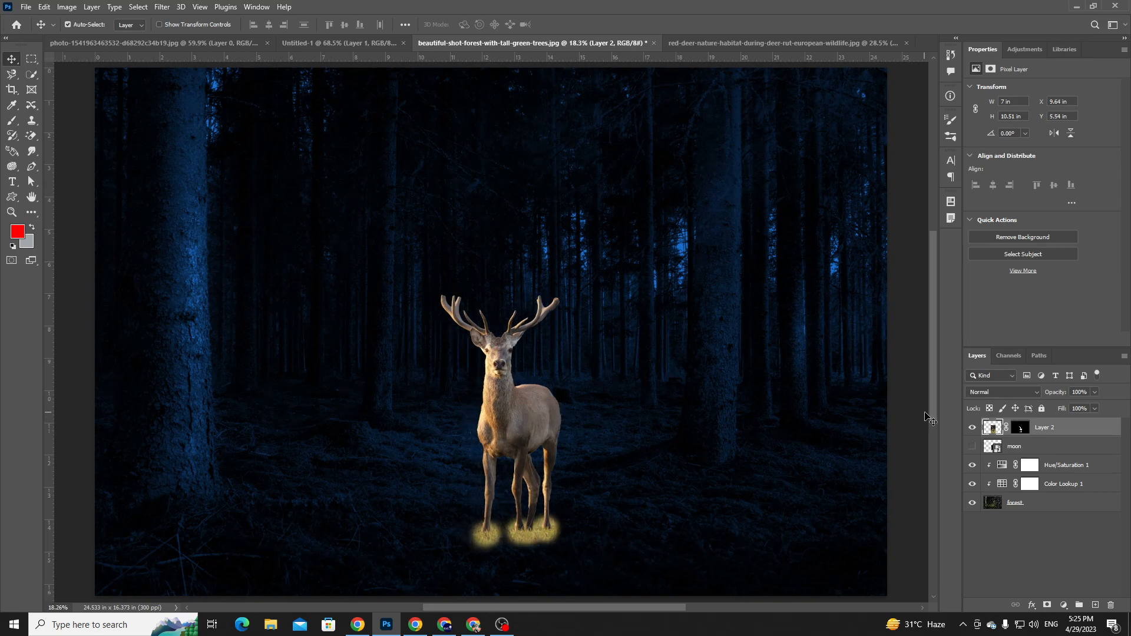
# - Add a Color Lookup adjustment layer directly above the deer layer
pyautogui.click(59, 97)
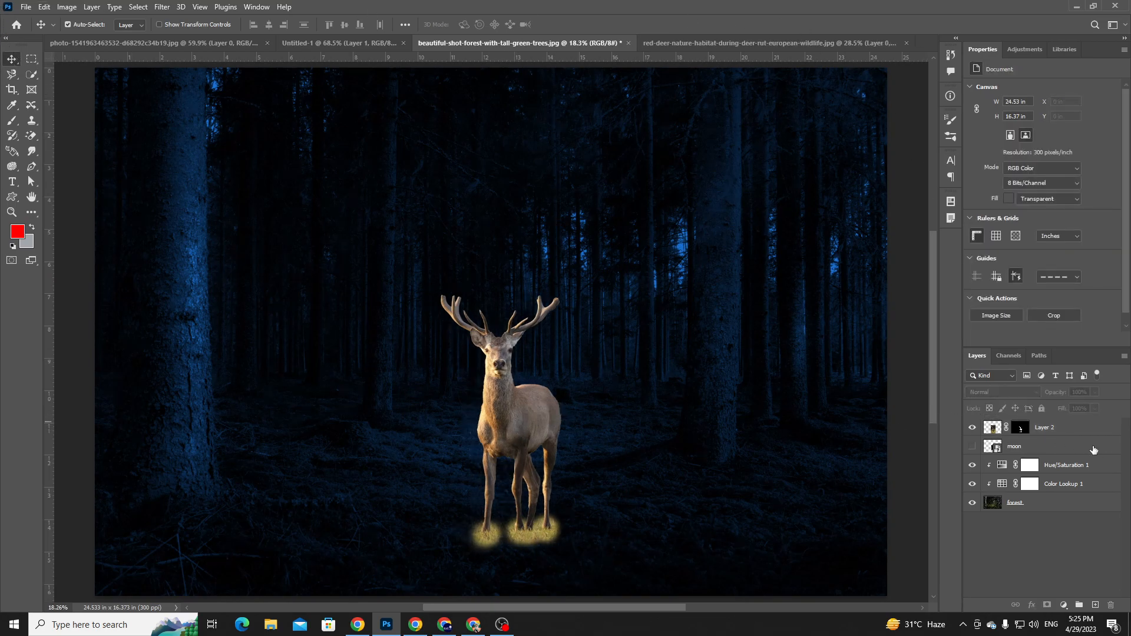
pyautogui.moveTo(1068, 433)
pyautogui.mouseDown()
pyautogui.moveTo(1068, 467)
pyautogui.moveTo(1069, 424)
pyautogui.moveTo(1061, 434)
pyautogui.mouseUp()
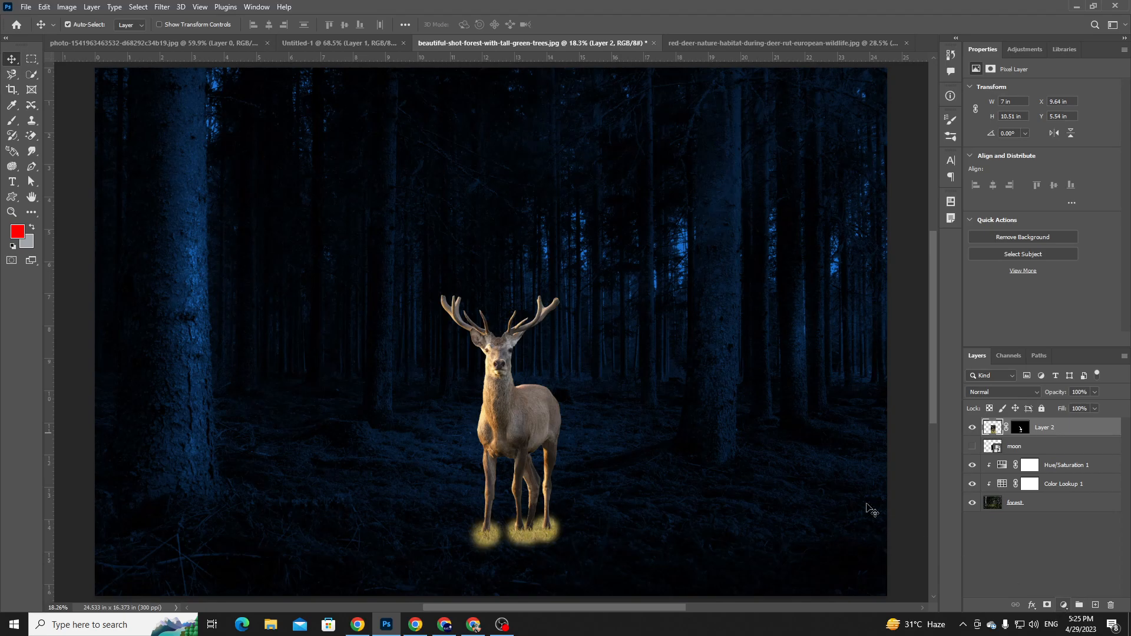
pyautogui.click(1063, 606)
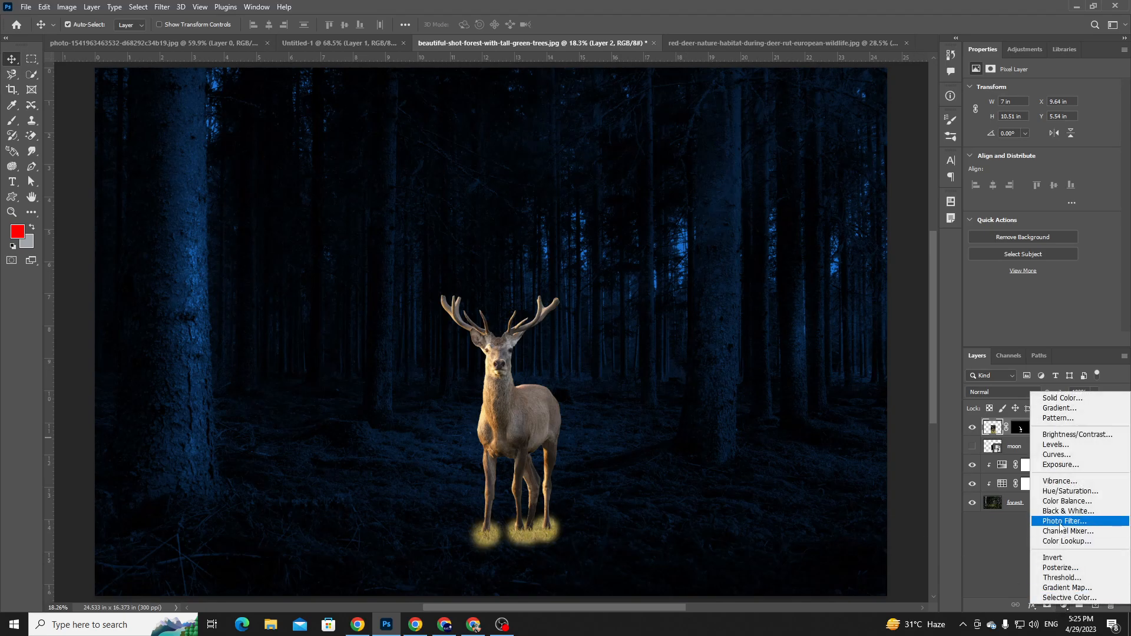
pyautogui.click(1066, 541)
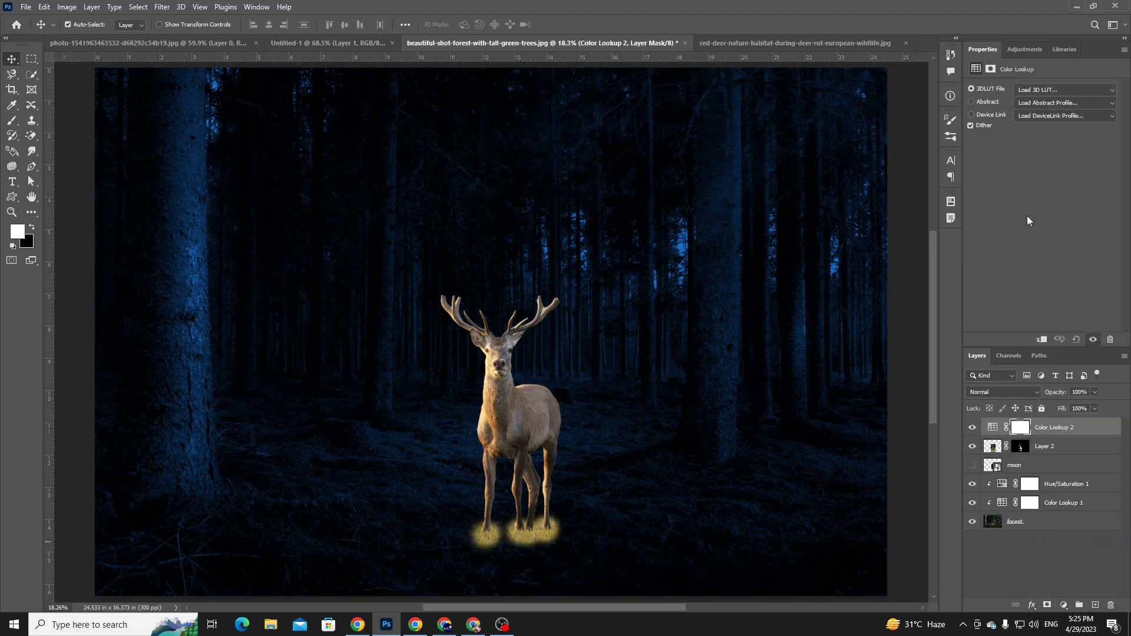
# - Try the NightFromDay.CUBE 3D LUT on the new Color Lookup adjustment
pyautogui.click(1054, 91)
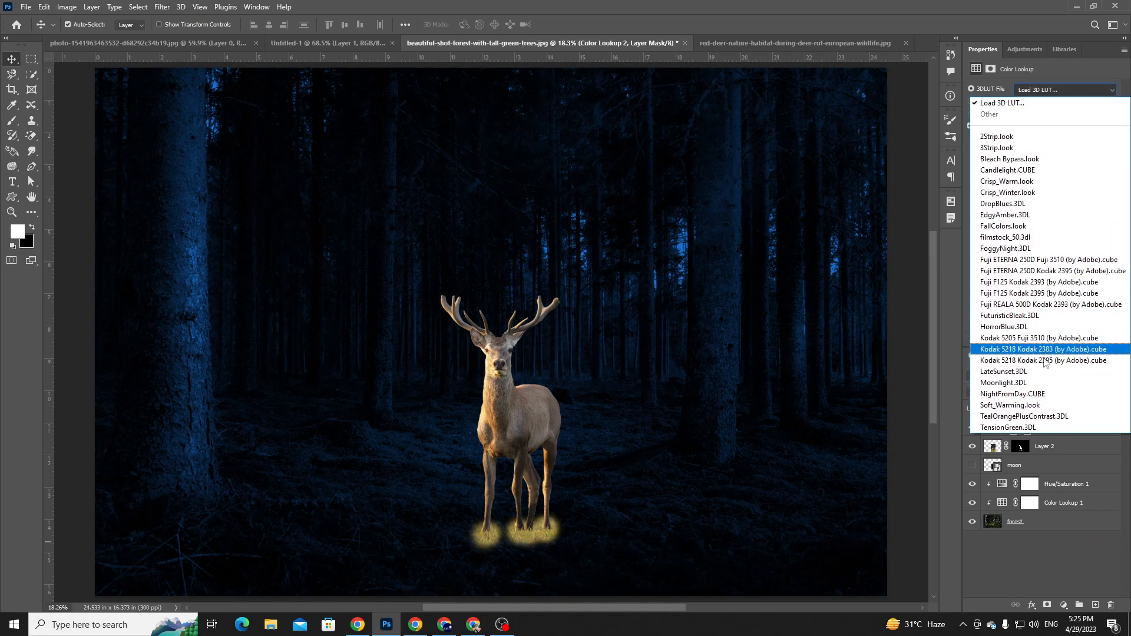
pyautogui.click(1037, 395)
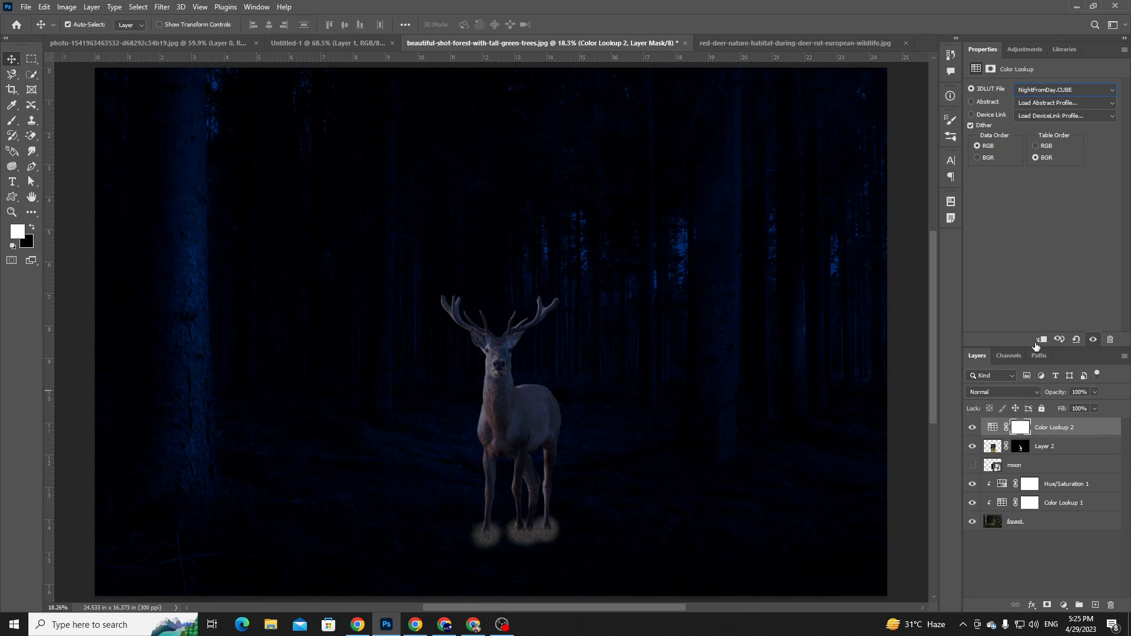
pyautogui.hotkey('ctrl', 'z')
# - Set the deer's Color Lookup adjustment to the Moonlight.3DL LUT and compare the scene with the adjustment hidden and shown
pyautogui.click(1048, 89)
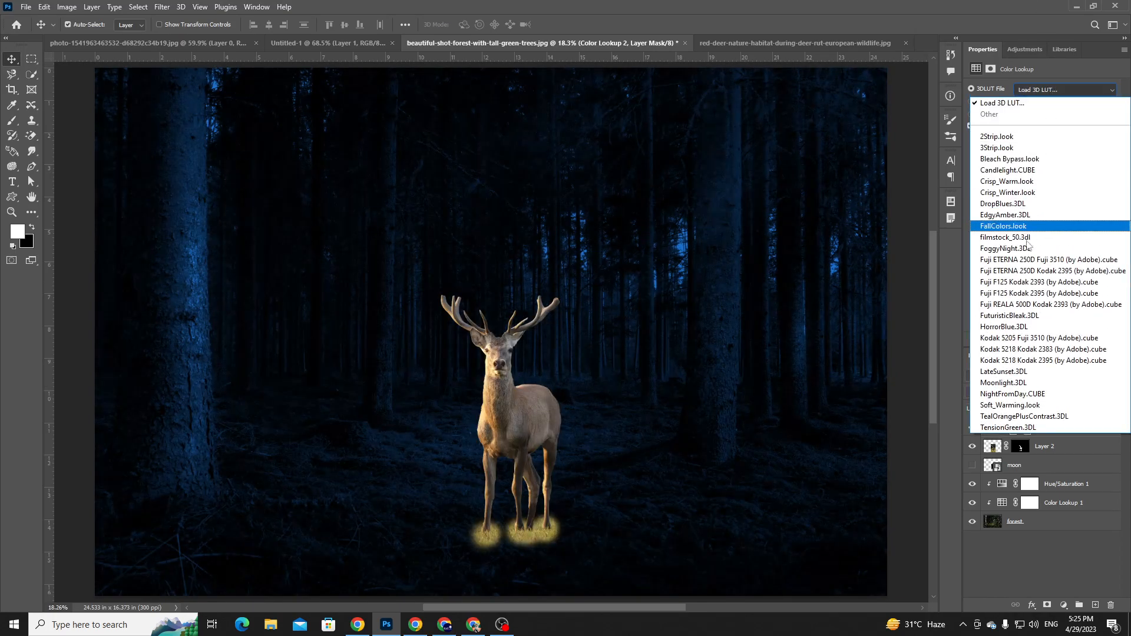
pyautogui.click(995, 382)
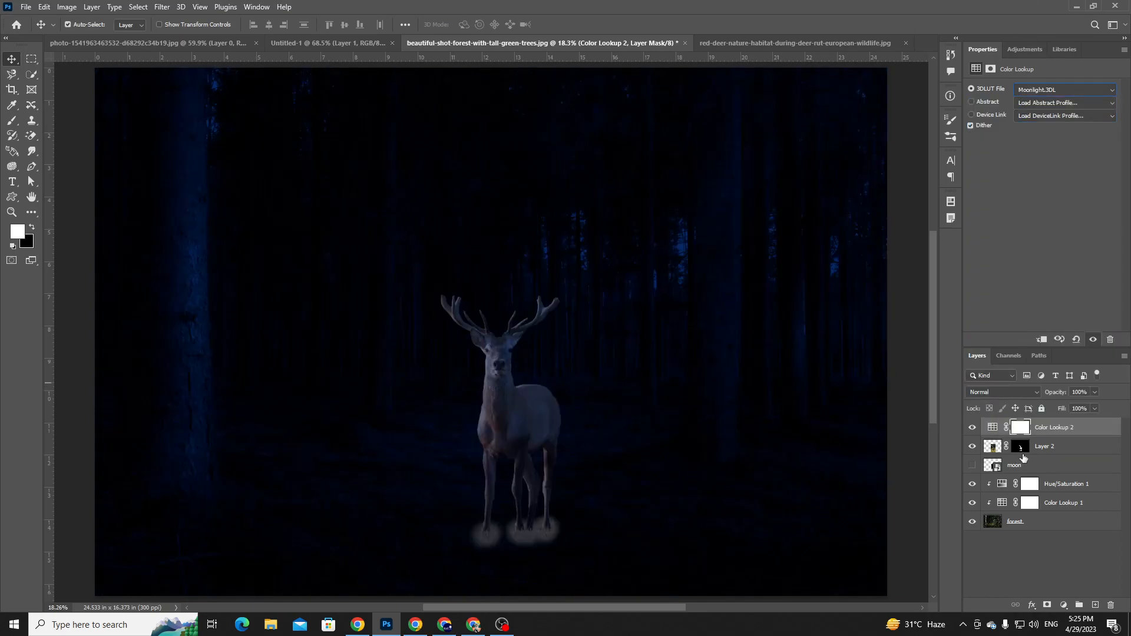
pyautogui.rightClick(1099, 428)
pyautogui.click(1111, 423)
pyautogui.click(972, 428)
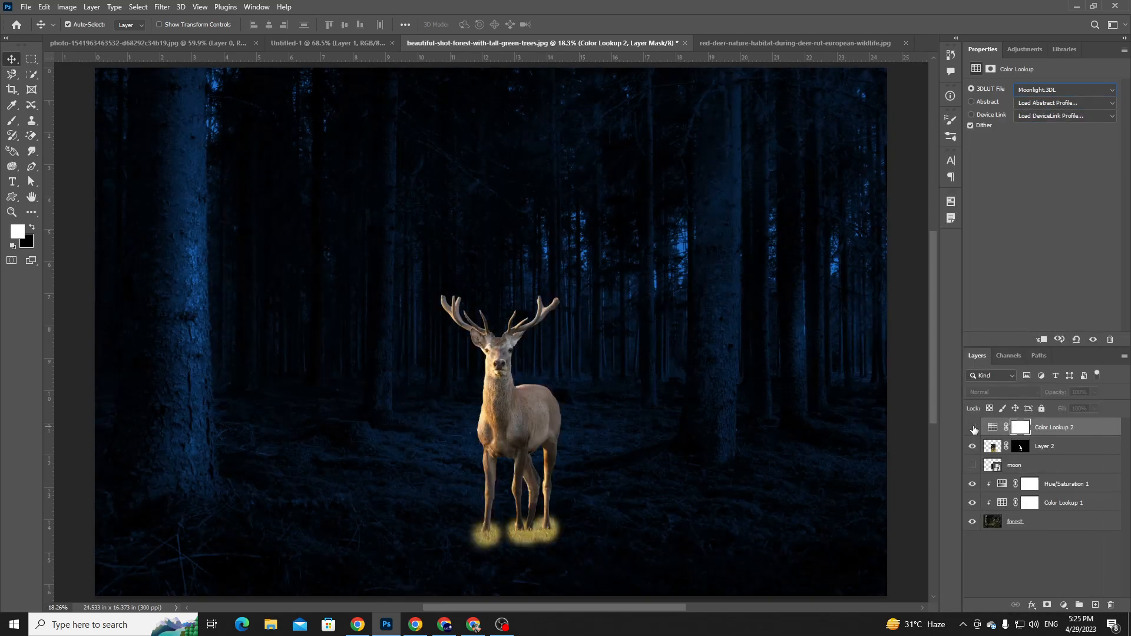
pyautogui.click(972, 427)
pyautogui.click(972, 428)
pyautogui.click(973, 428)
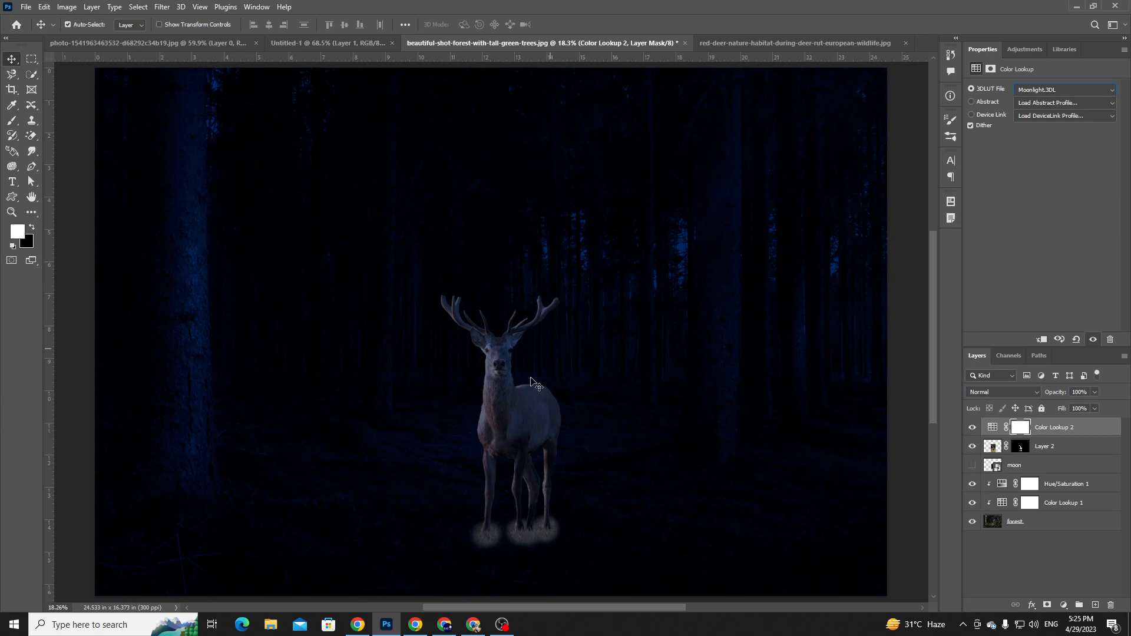
# - Clip the Color Lookup 2 adjustment to the deer layer and reposition the deer at about X 9.8 in, Y 5.38 in
pyautogui.moveTo(505, 375)
pyautogui.mouseDown()
pyautogui.moveTo(516, 384)
pyautogui.moveTo(505, 366)
pyautogui.mouseUp()
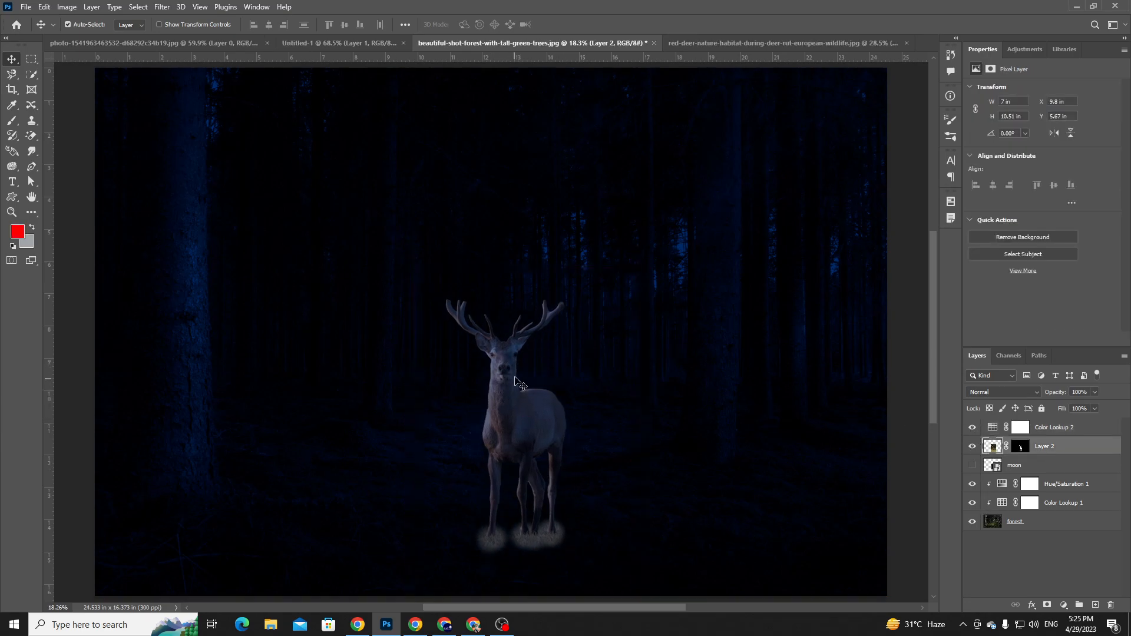
pyautogui.click(1071, 429)
pyautogui.rightClick(1083, 427)
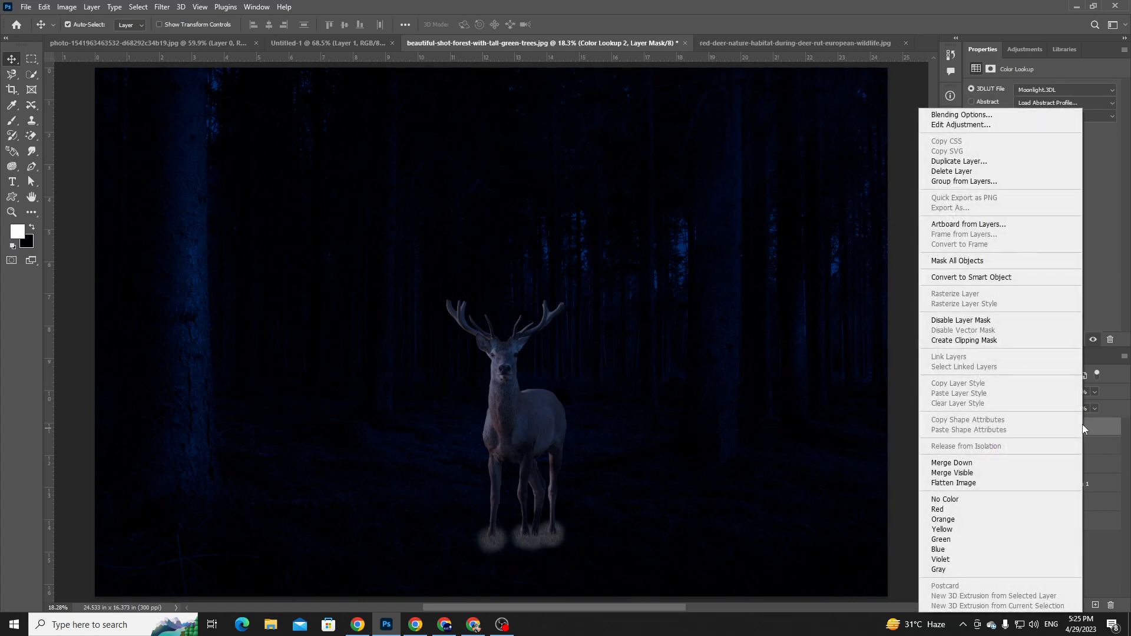
pyautogui.click(949, 342)
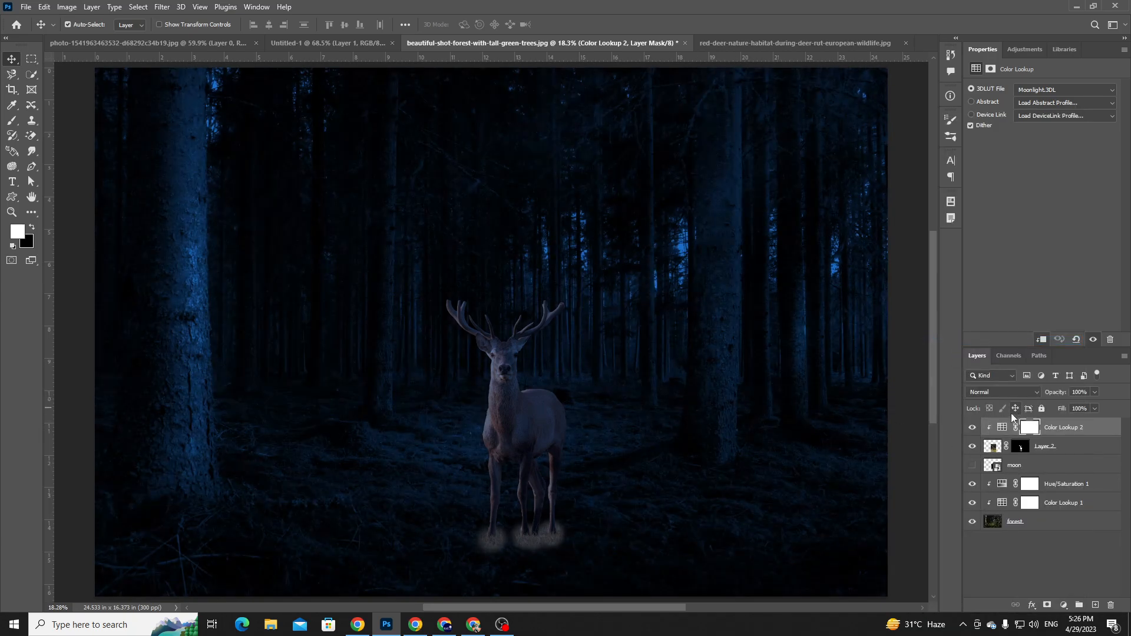
pyautogui.moveTo(510, 383); pyautogui.dragTo(511, 375)
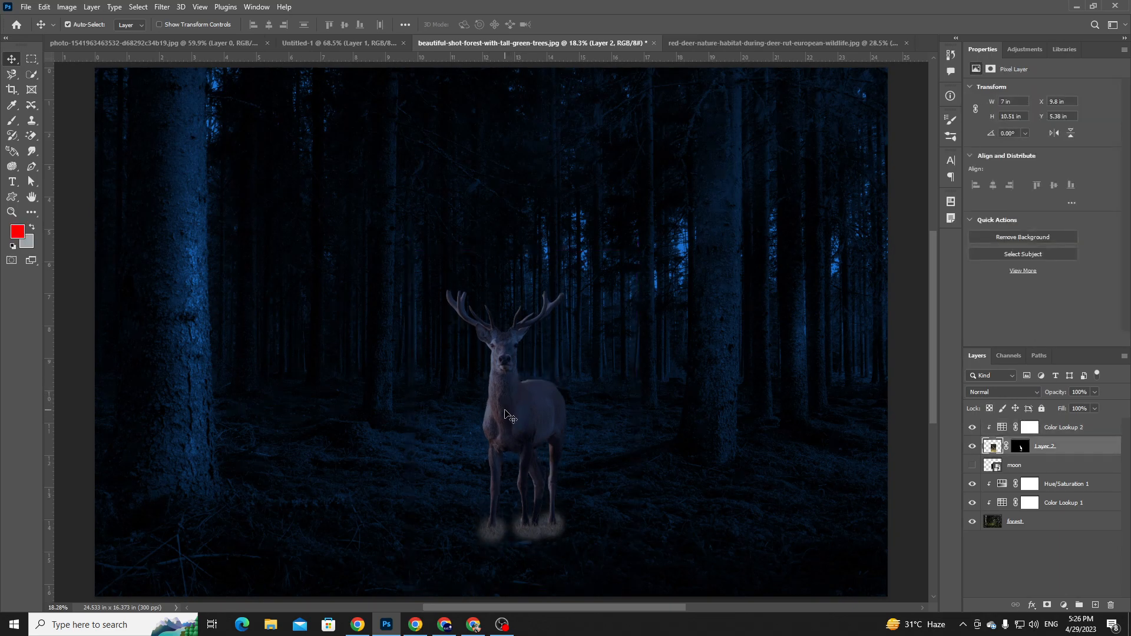
# - Set up the Color Replacement tool with a brush of about 124 px for the deer layer's grass around the hooves
pyautogui.hotkey('ctrl', 'space')
pyautogui.moveTo(480, 516); pyautogui.dragTo(528, 549)
pyautogui.hotkey('ctrl', '-')
pyautogui.hotkey('ctrl', '-')
pyautogui.hotkey('ctrl', '-')
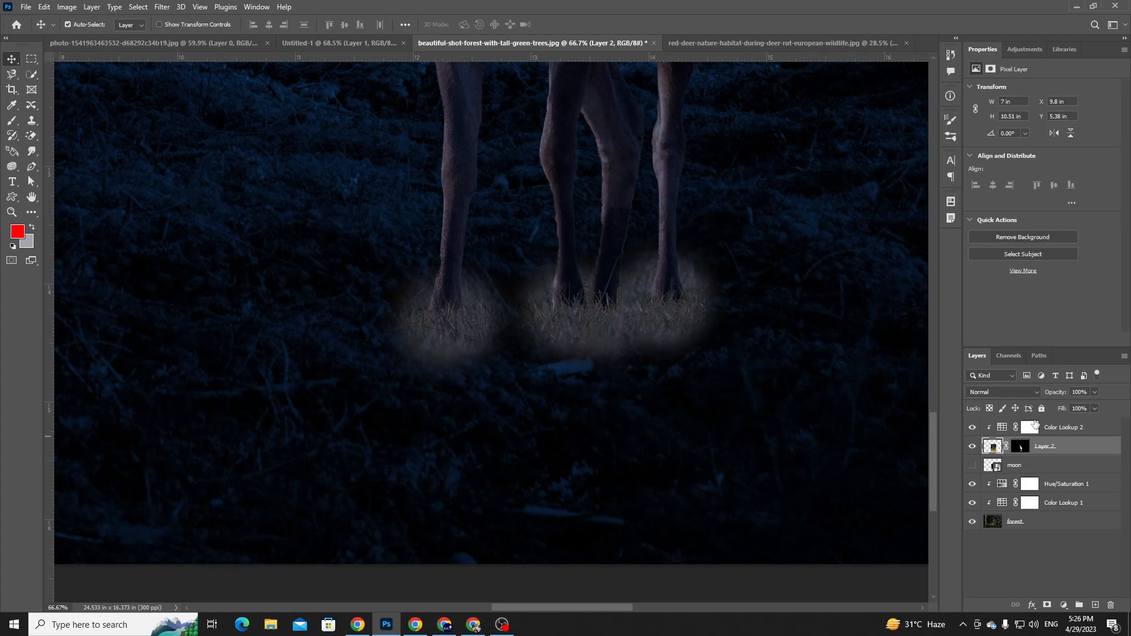
pyautogui.click(1032, 427)
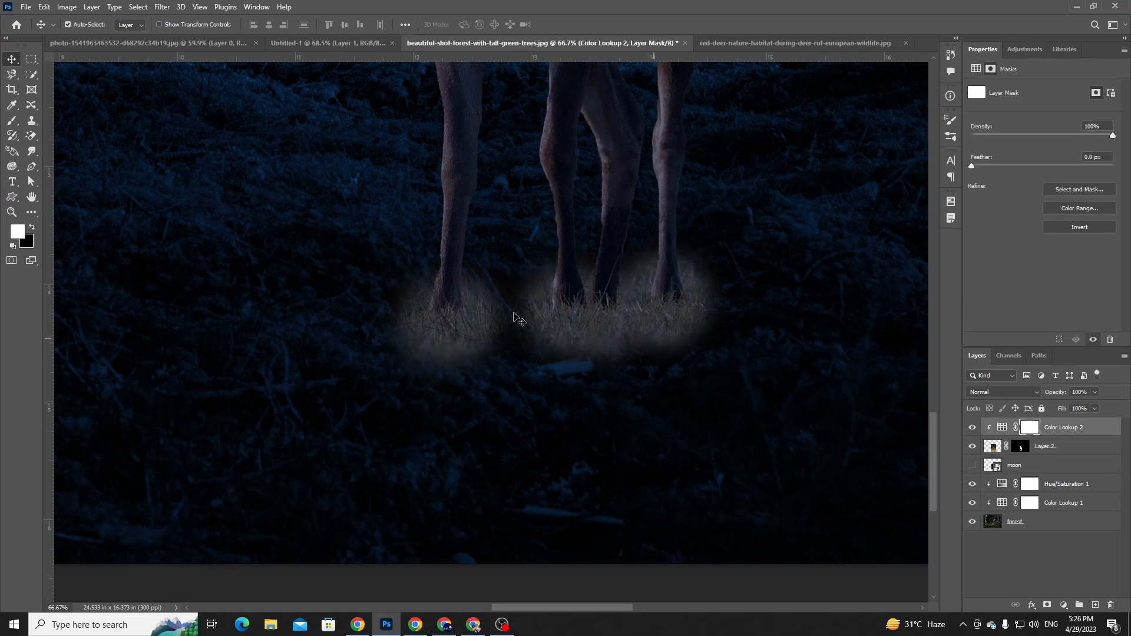
pyautogui.rightClick(13, 122)
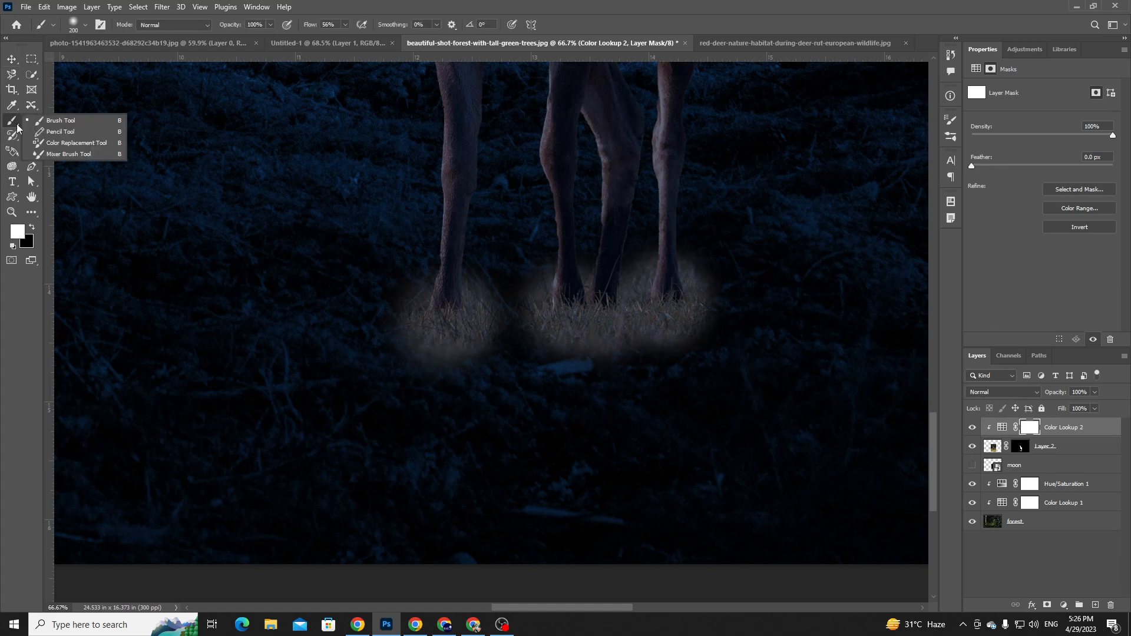
pyautogui.click(40, 145)
pyautogui.rightClick(345, 285)
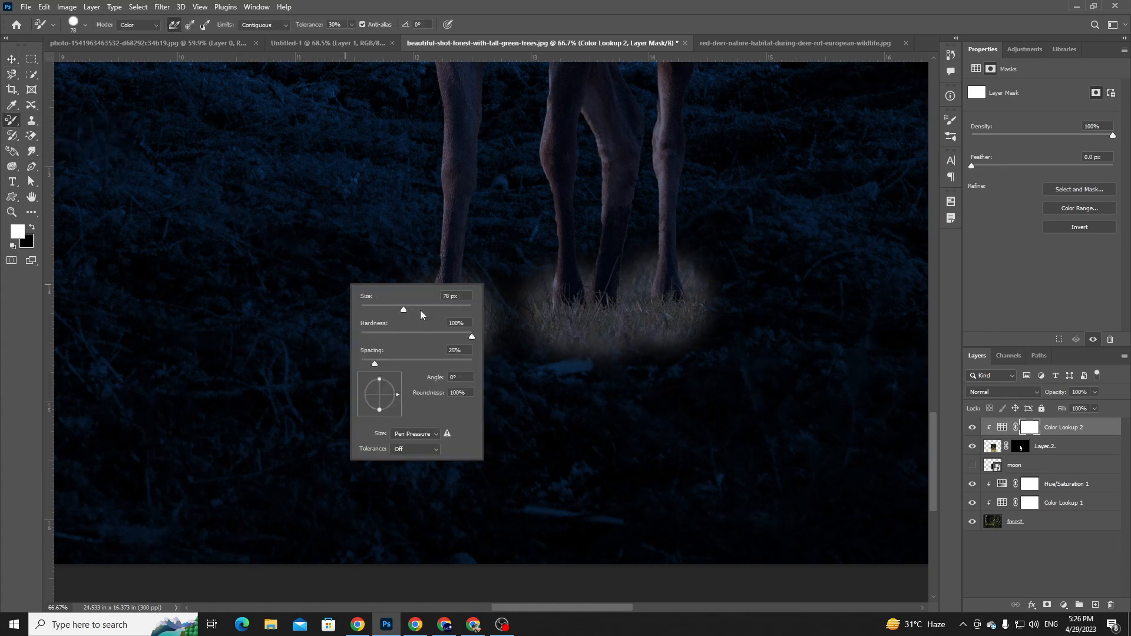
pyautogui.click(993, 446)
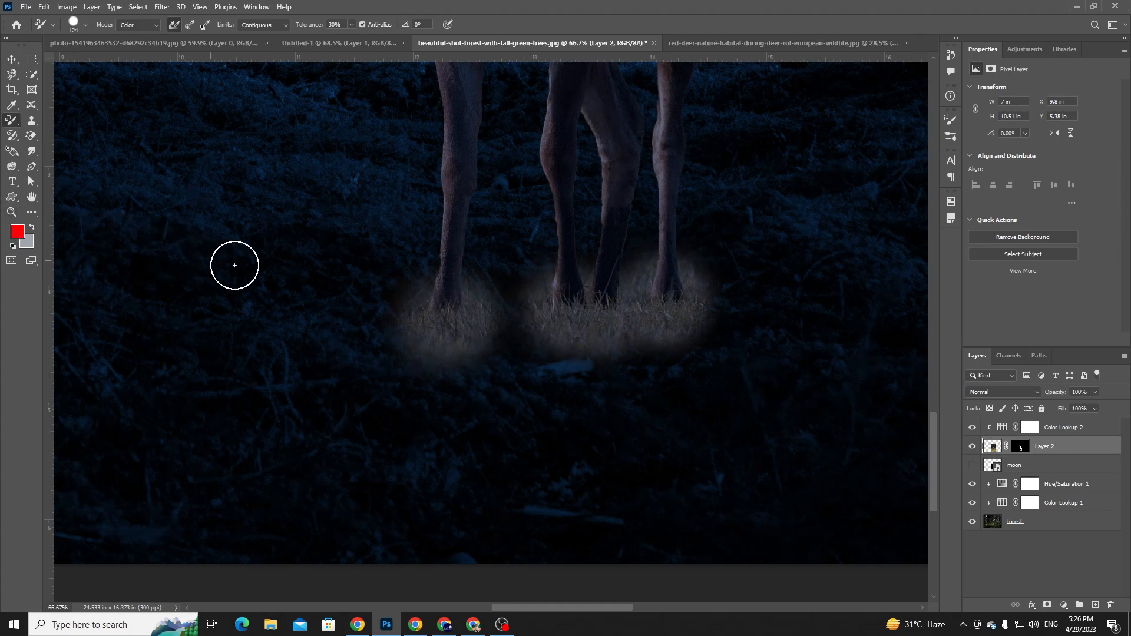
# - Sample a dark tone from the forest ground as the foreground colour for the Color Replacement tool
pyautogui.press('i')
pyautogui.press('b')
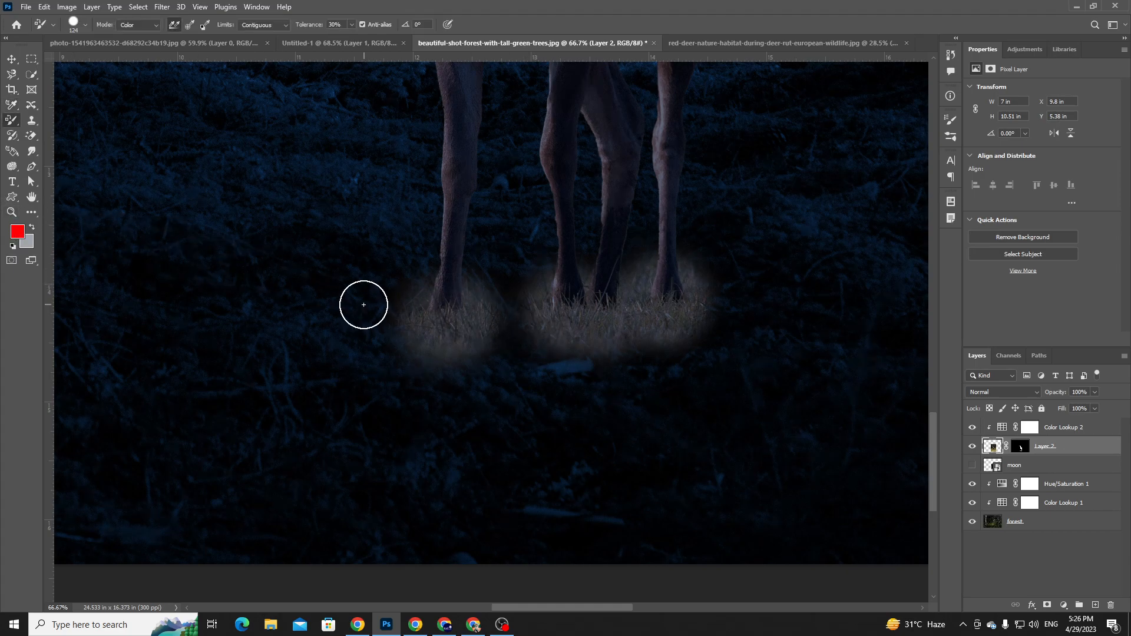
pyautogui.press('i')
pyautogui.press('b')
pyautogui.press('b')
pyautogui.click(994, 526)
pyautogui.press('i')
pyautogui.click(12, 105)
pyautogui.click(65, 124)
pyautogui.click(314, 270)
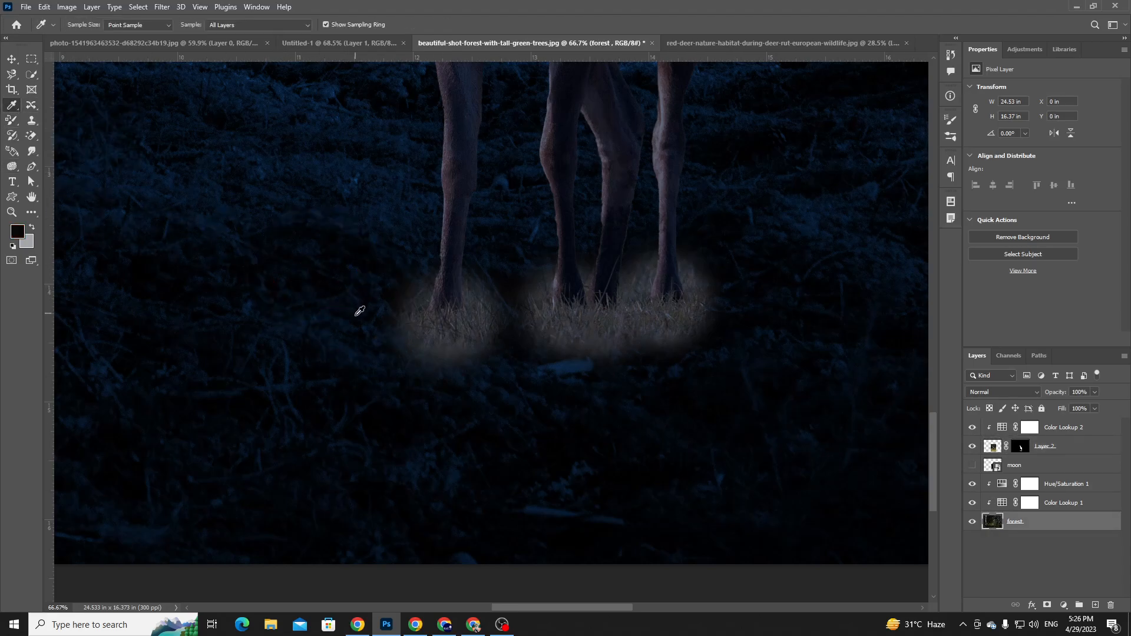
pyautogui.click(10, 106)
pyautogui.click(13, 121)
pyautogui.click(47, 121)
pyautogui.click(16, 125)
pyautogui.click(51, 141)
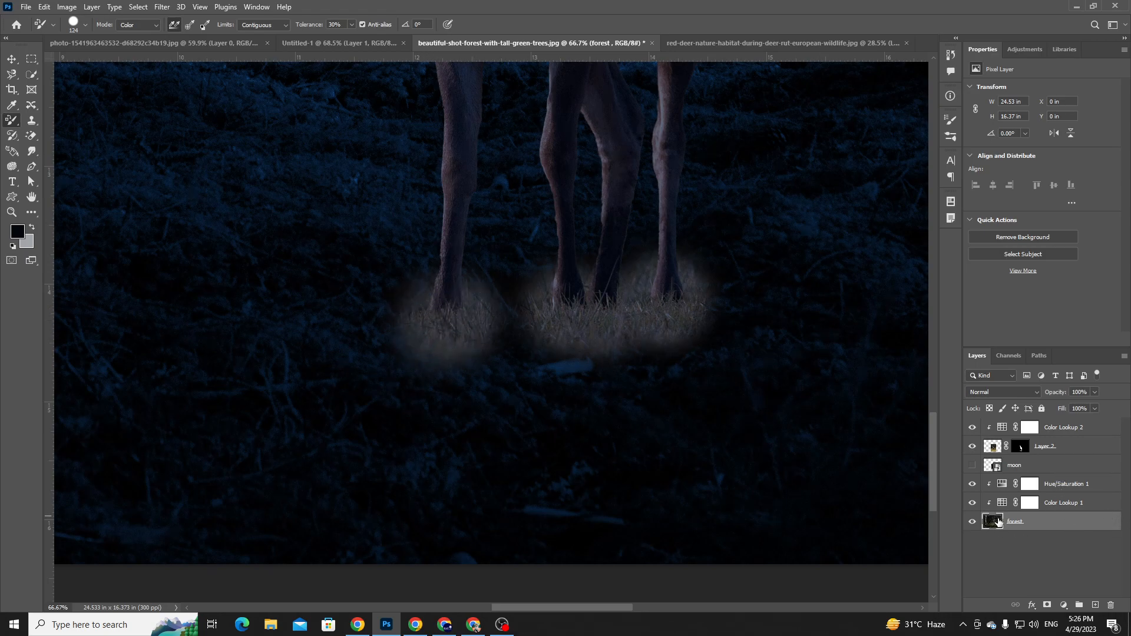
# - Rename the deer layer to deear and recolour the grass around the front and middle hooves with Color Replacement
pyautogui.click(995, 449)
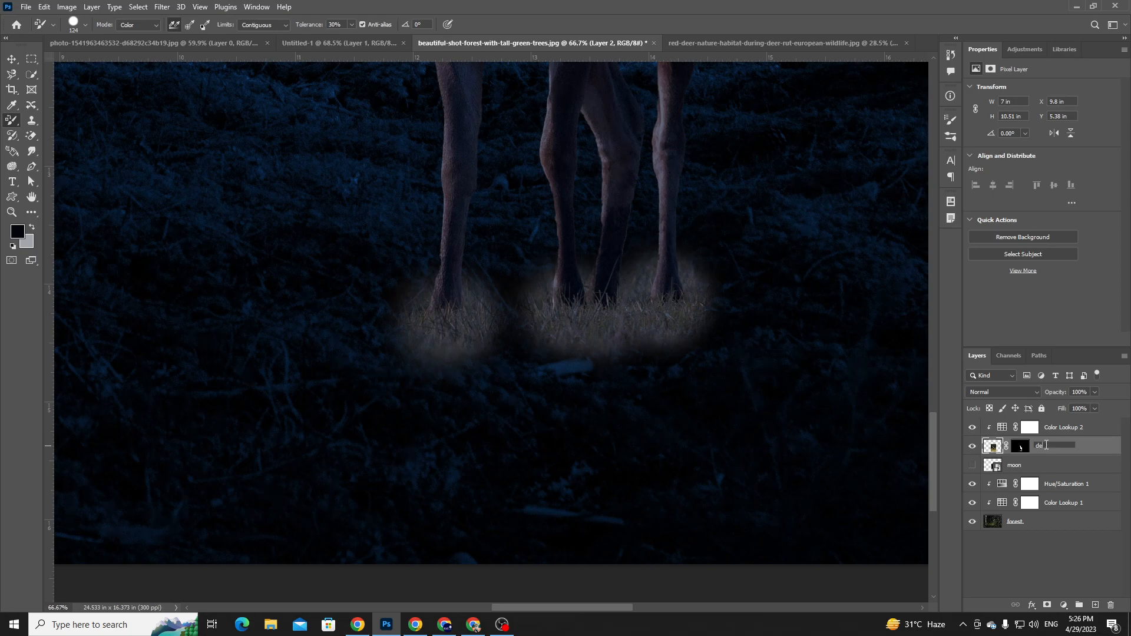
pyautogui.press('Return')
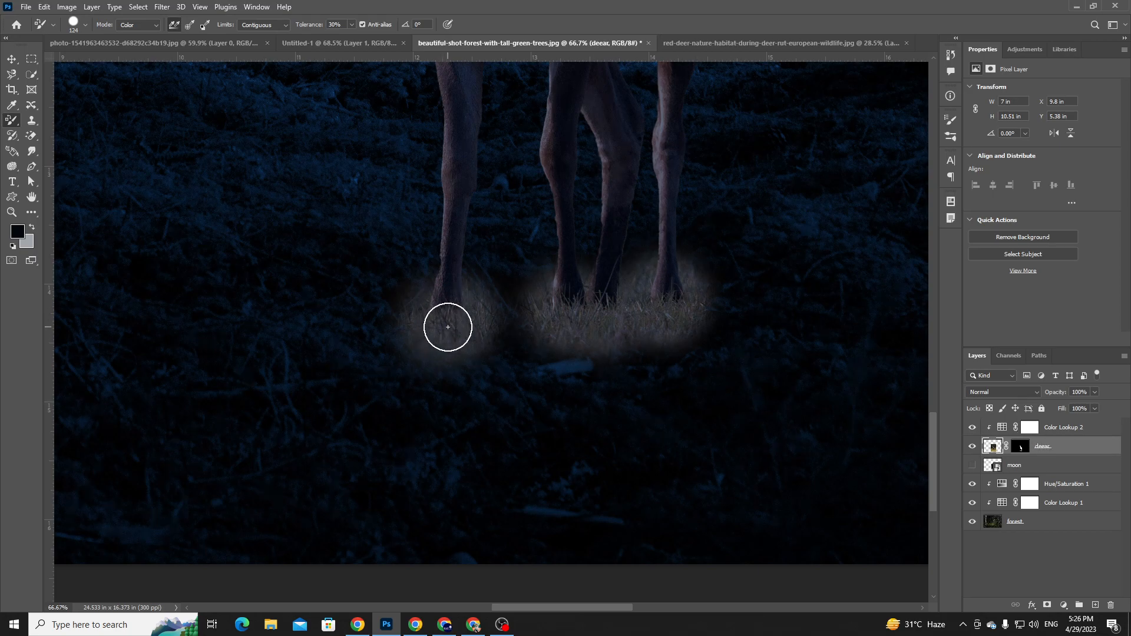
pyautogui.moveTo(483, 336)
pyautogui.mouseDown()
pyautogui.moveTo(421, 322)
pyautogui.moveTo(462, 330)
pyautogui.moveTo(451, 336)
pyautogui.moveTo(486, 326)
pyautogui.moveTo(495, 291)
pyautogui.moveTo(418, 289)
pyautogui.moveTo(413, 337)
pyautogui.moveTo(405, 291)
pyautogui.moveTo(403, 312)
pyautogui.moveTo(430, 349)
pyautogui.moveTo(475, 341)
pyautogui.moveTo(491, 308)
pyautogui.moveTo(486, 279)
pyautogui.moveTo(492, 301)
pyautogui.moveTo(541, 331)
pyautogui.moveTo(542, 349)
pyautogui.moveTo(526, 280)
pyautogui.moveTo(539, 343)
pyautogui.moveTo(584, 347)
pyautogui.moveTo(591, 339)
pyautogui.moveTo(578, 334)
pyautogui.moveTo(616, 347)
pyautogui.mouseUp()
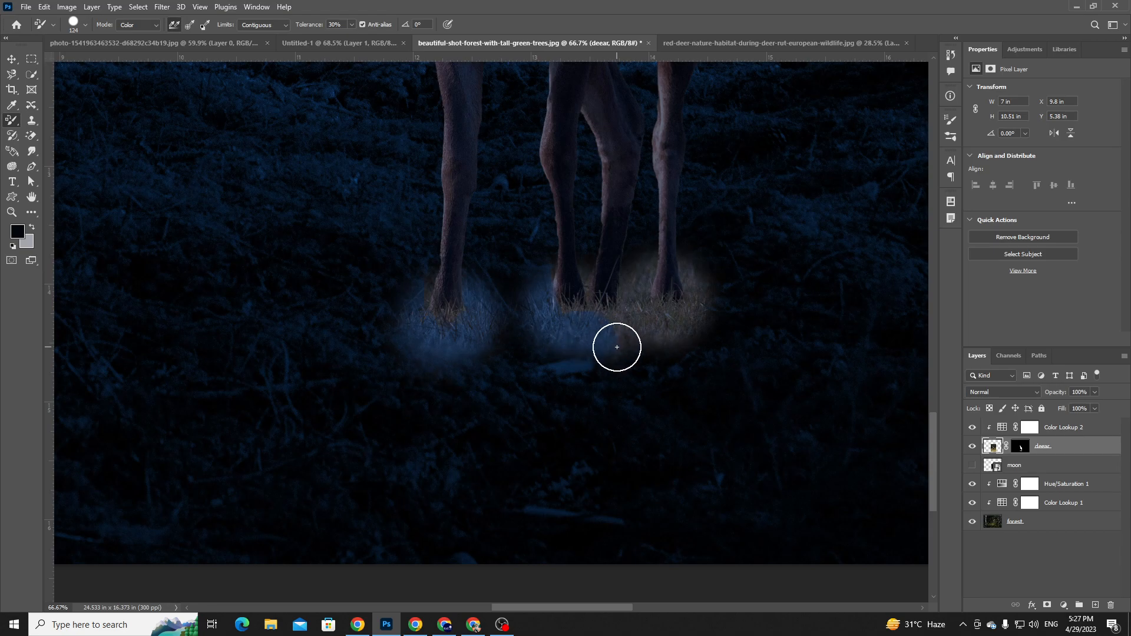
pyautogui.keyDown('alt'); pyautogui.click(317, 370); pyautogui.keyUp('alt')
pyautogui.moveTo(411, 336); pyautogui.dragTo(414, 344)
# - Raise the Color Replacement tolerance to 96% and repaint the grass patch around the leftmost hoof
pyautogui.rightClick(12, 121)
pyautogui.click(50, 145)
pyautogui.click(137, 25)
pyautogui.click(140, 25)
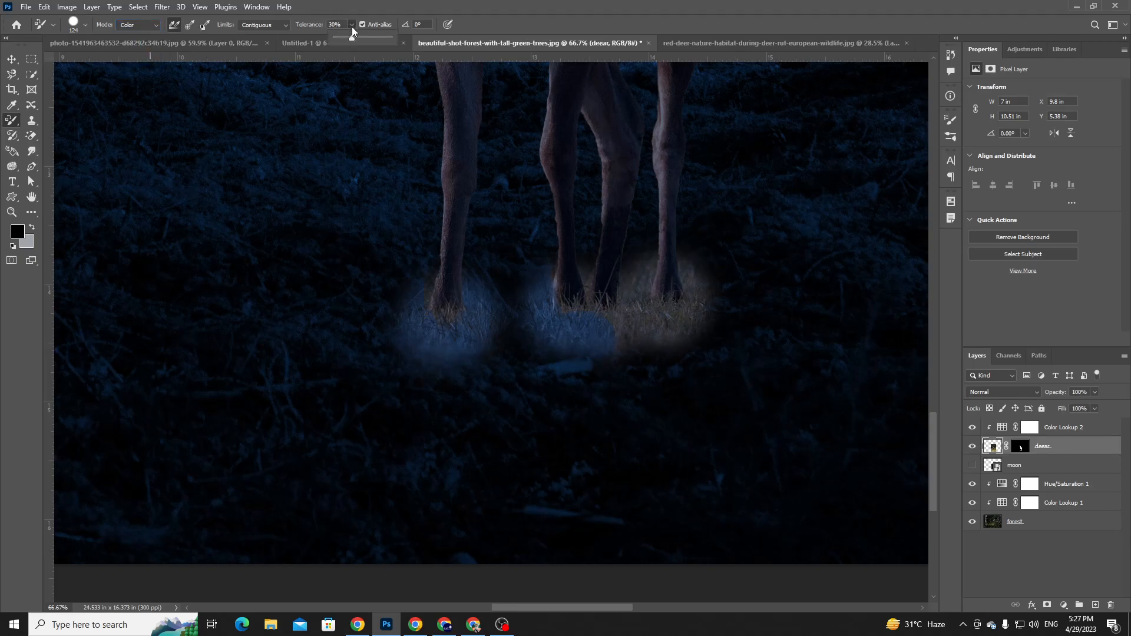
pyautogui.moveTo(404, 331)
pyautogui.mouseDown()
pyautogui.moveTo(432, 332)
pyautogui.moveTo(438, 356)
pyautogui.mouseUp()
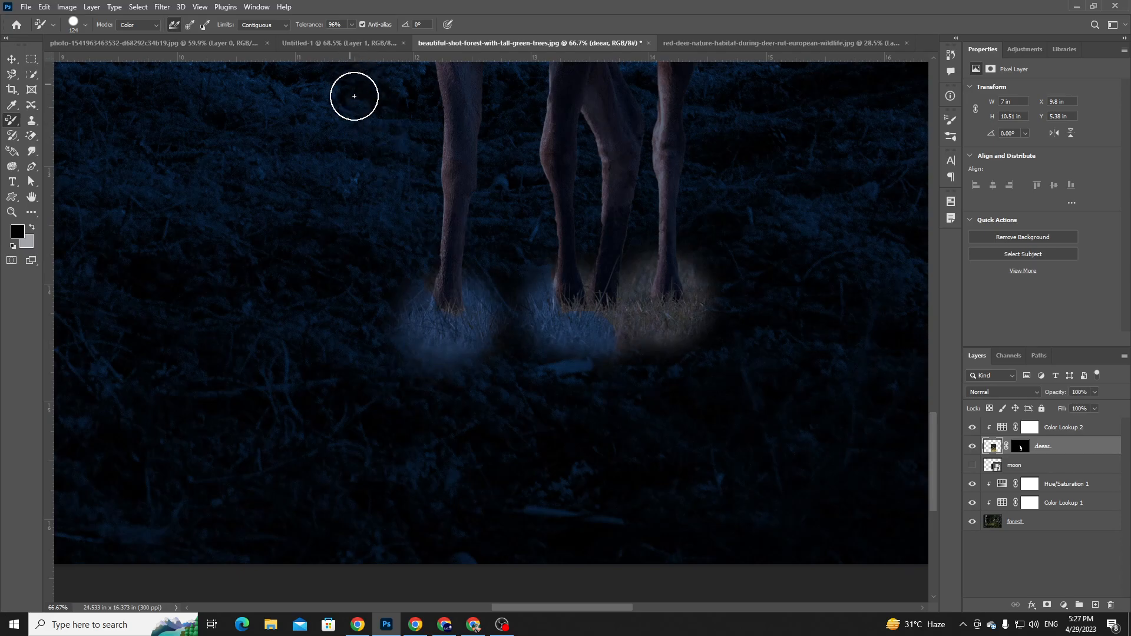
# - Sample a dark blue from the forest ground as the foreground colour and switch to the Sponge tool
pyautogui.scroll(1, 417, 227)
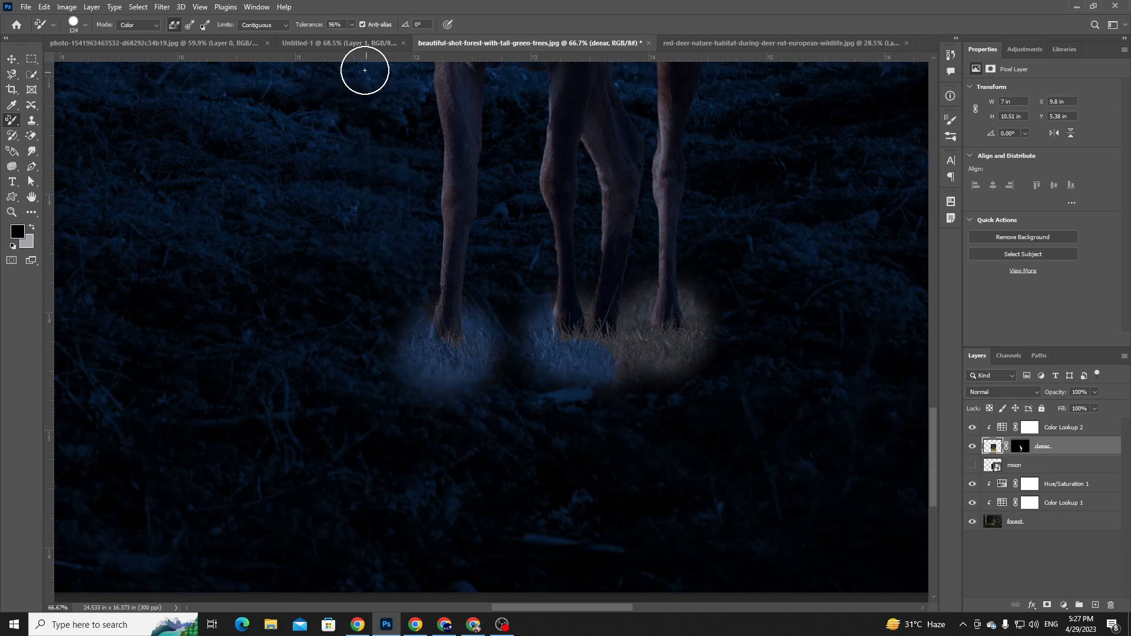
pyautogui.rightClick(10, 121)
pyautogui.click(65, 120)
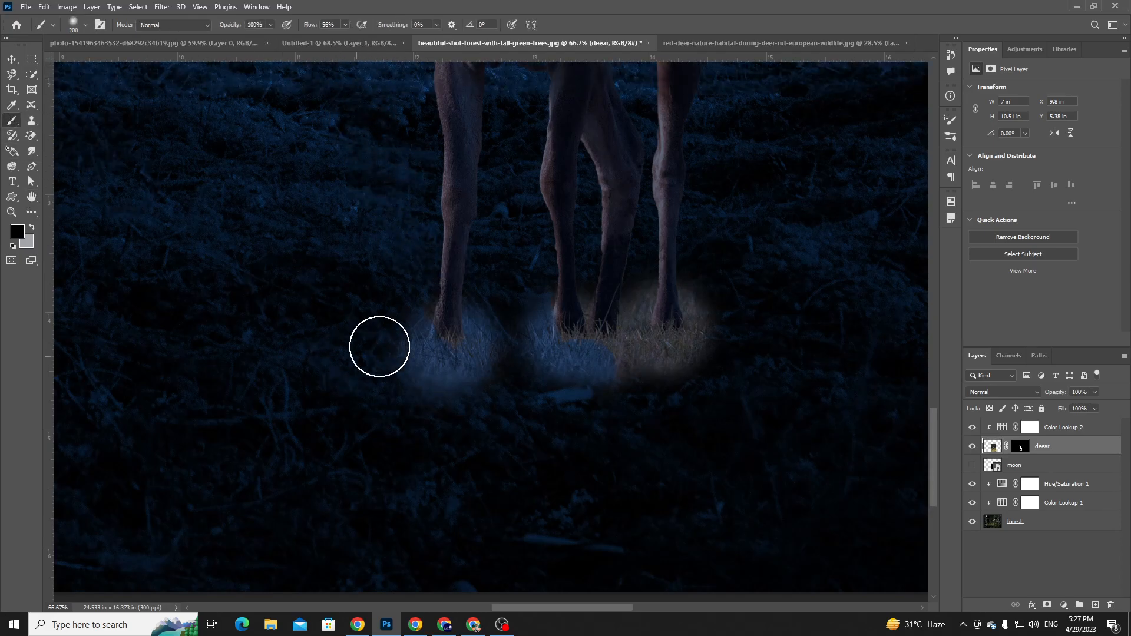
pyautogui.press('i')
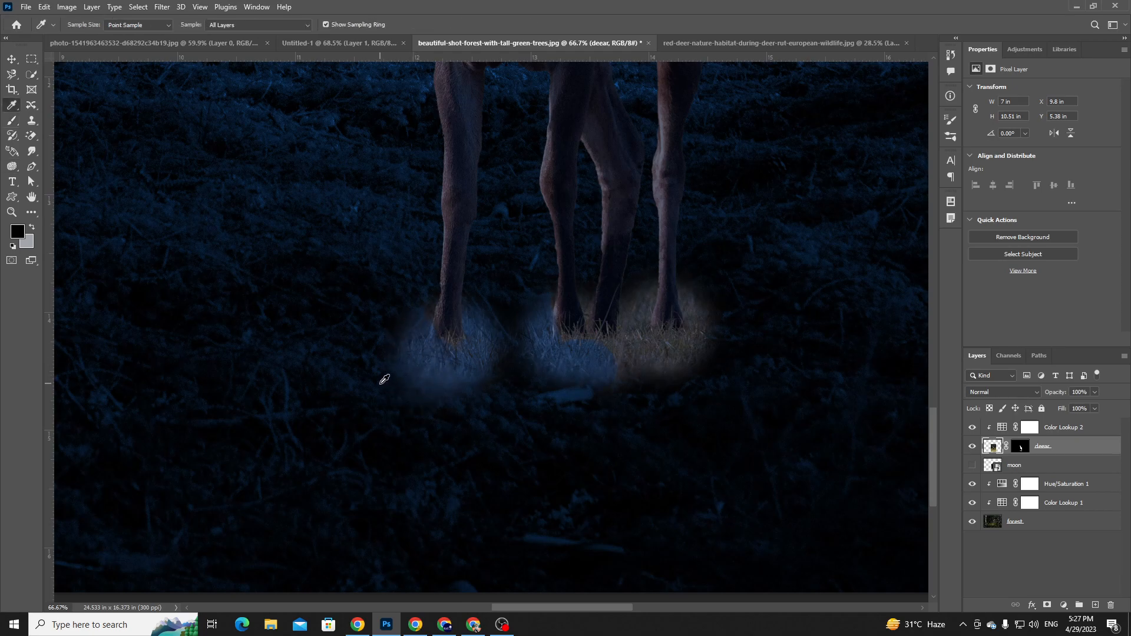
pyautogui.press('o')
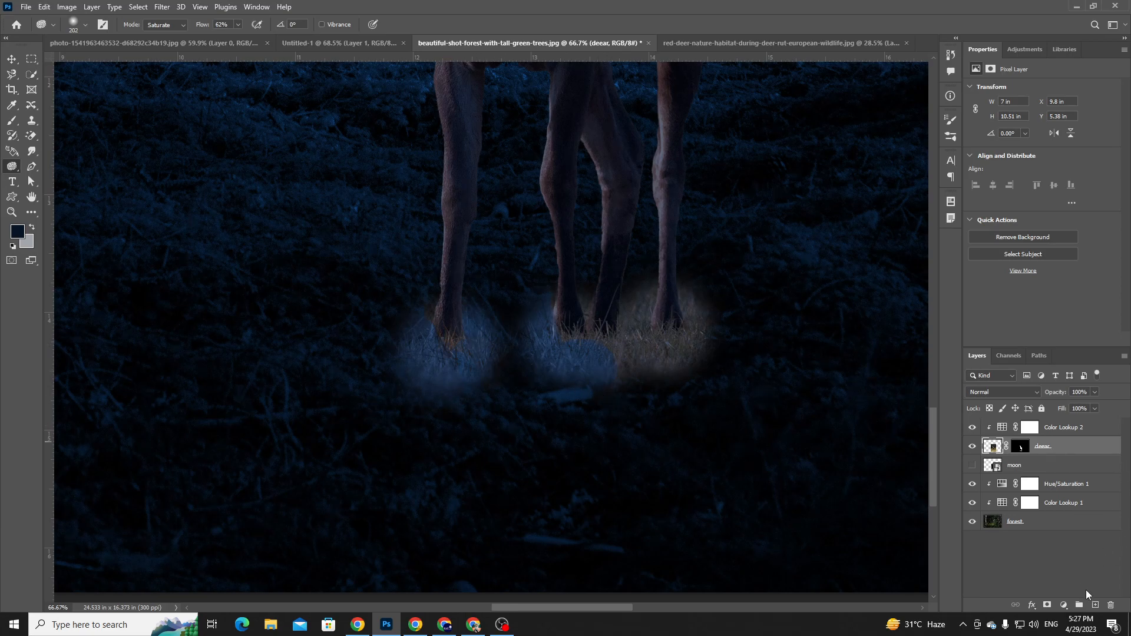
# - Try painting over the hoof grass on a new layer clipped above Color Lookup 2, and undo the attempt
pyautogui.click(1093, 606)
pyautogui.moveTo(1037, 447); pyautogui.dragTo(1034, 419)
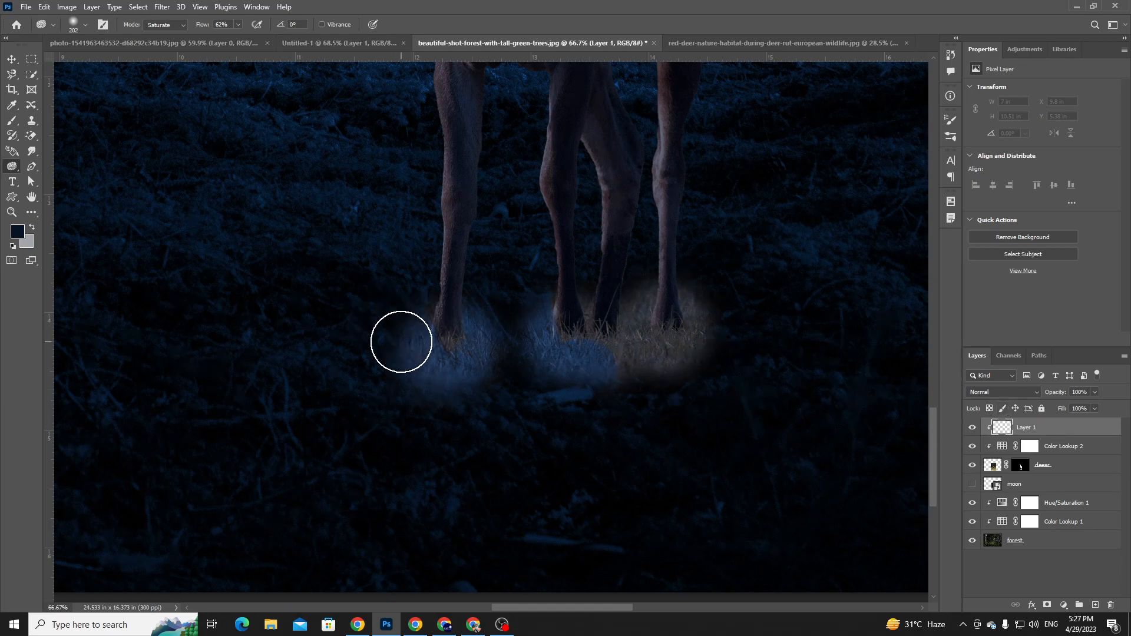
pyautogui.moveTo(432, 369)
pyautogui.mouseDown()
pyautogui.moveTo(460, 386)
pyautogui.moveTo(474, 360)
pyautogui.moveTo(437, 320)
pyautogui.moveTo(428, 395)
pyautogui.mouseUp()
pyautogui.hotkey('ctrl', 'z')
pyautogui.hotkey('ctrl', 'z')
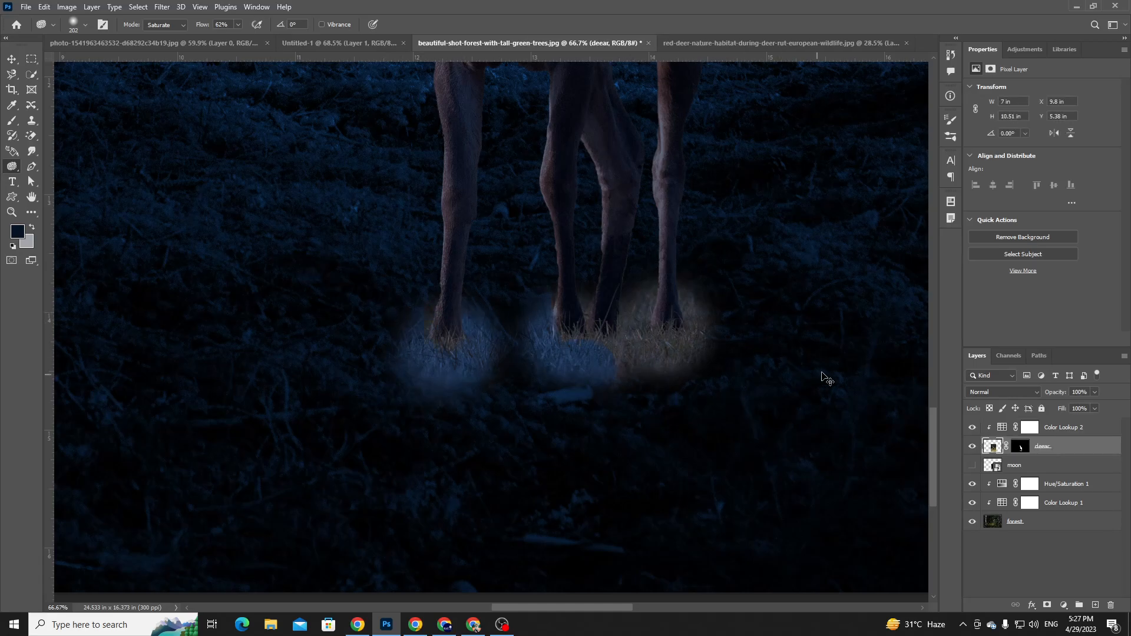
# - Try another new clipped layer above the Color Lookup 2 adjustment and delete it
pyautogui.rightClick(12, 166)
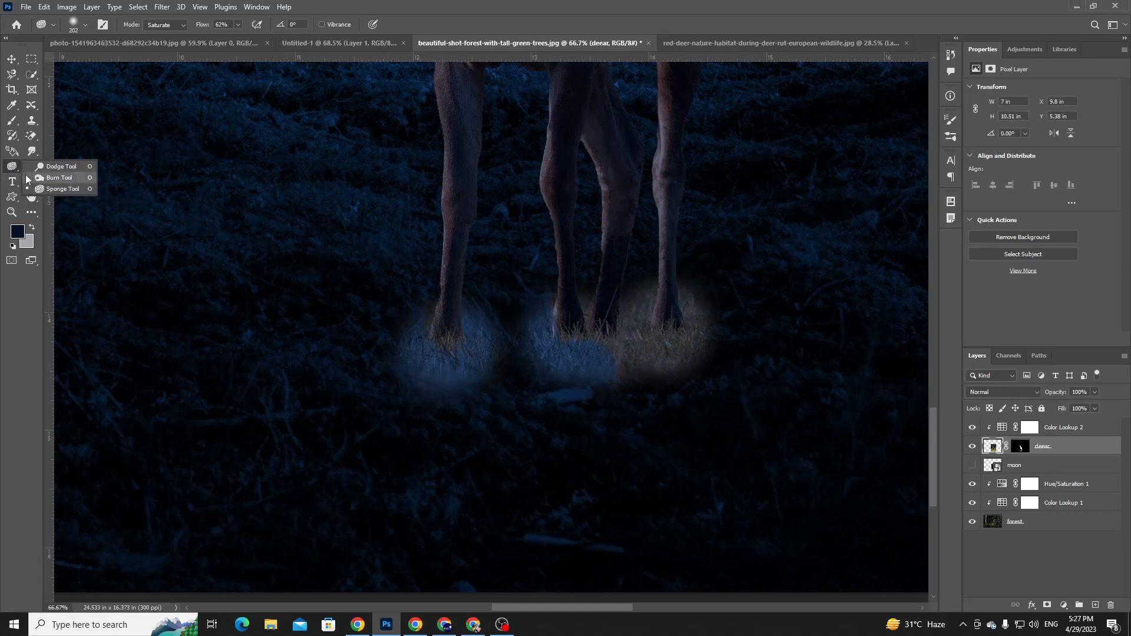
pyautogui.click(13, 169)
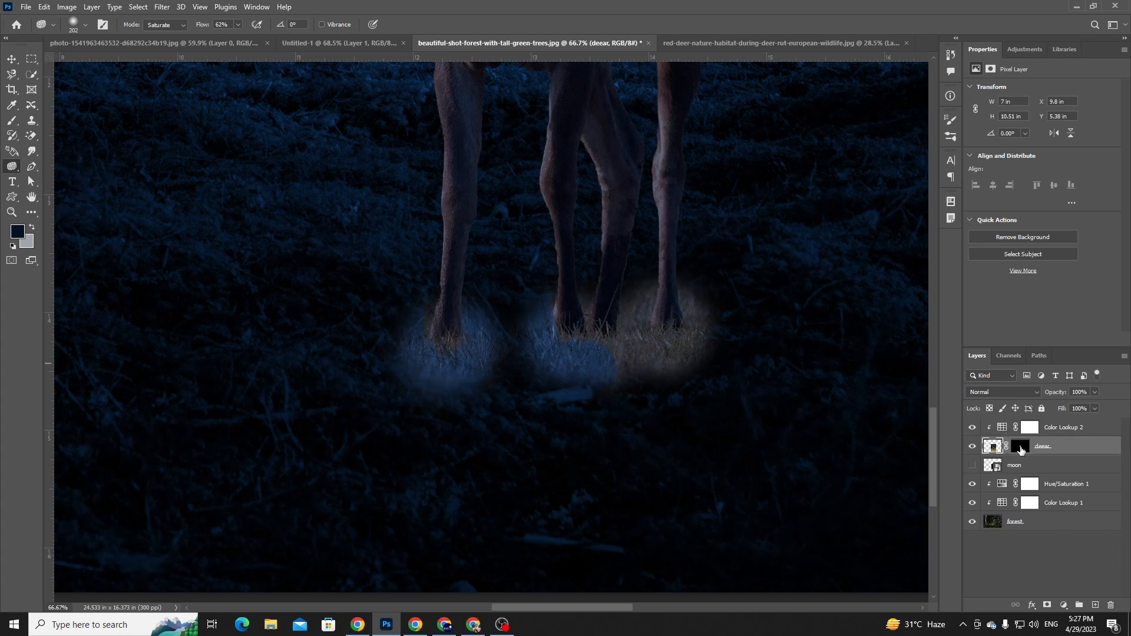
pyautogui.click(1093, 606)
pyautogui.moveTo(1039, 446); pyautogui.dragTo(1035, 437)
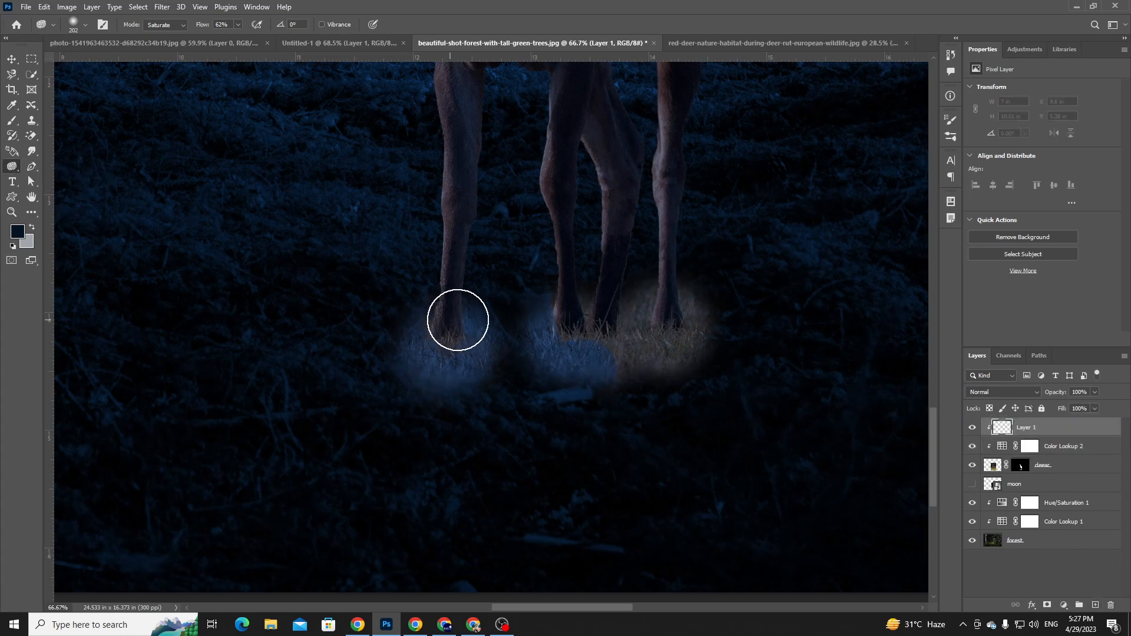
pyautogui.press('Delete')
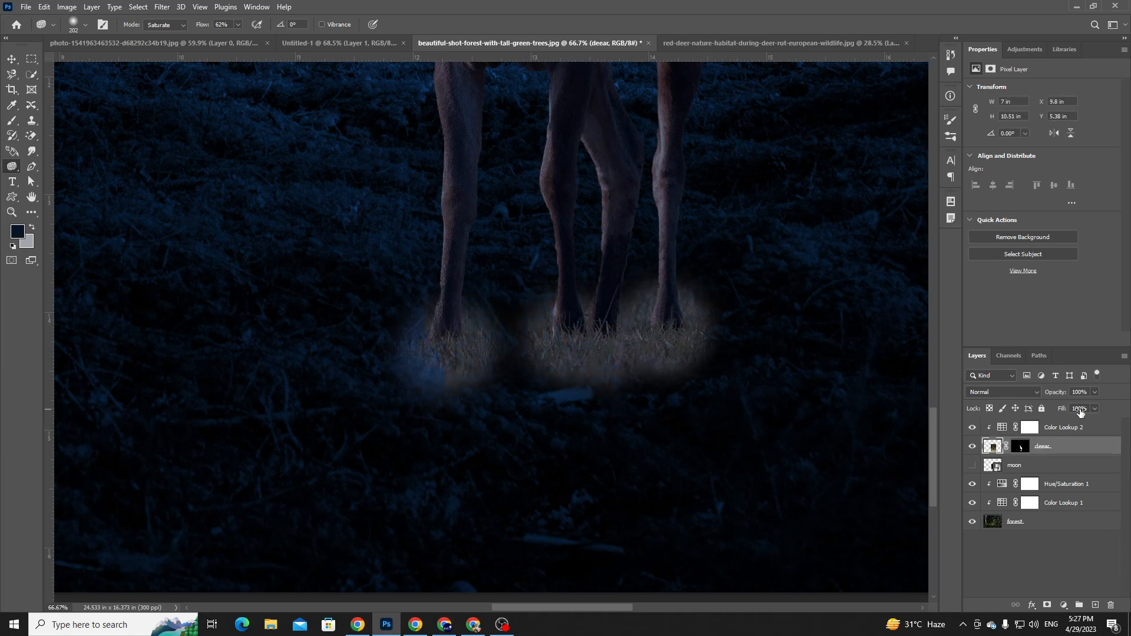
# - Undo the grass recolouring strokes and the renaming of the deer layer
pyautogui.hotkey('ctrl', 'z')
pyautogui.hotkey('ctrl', 'z')
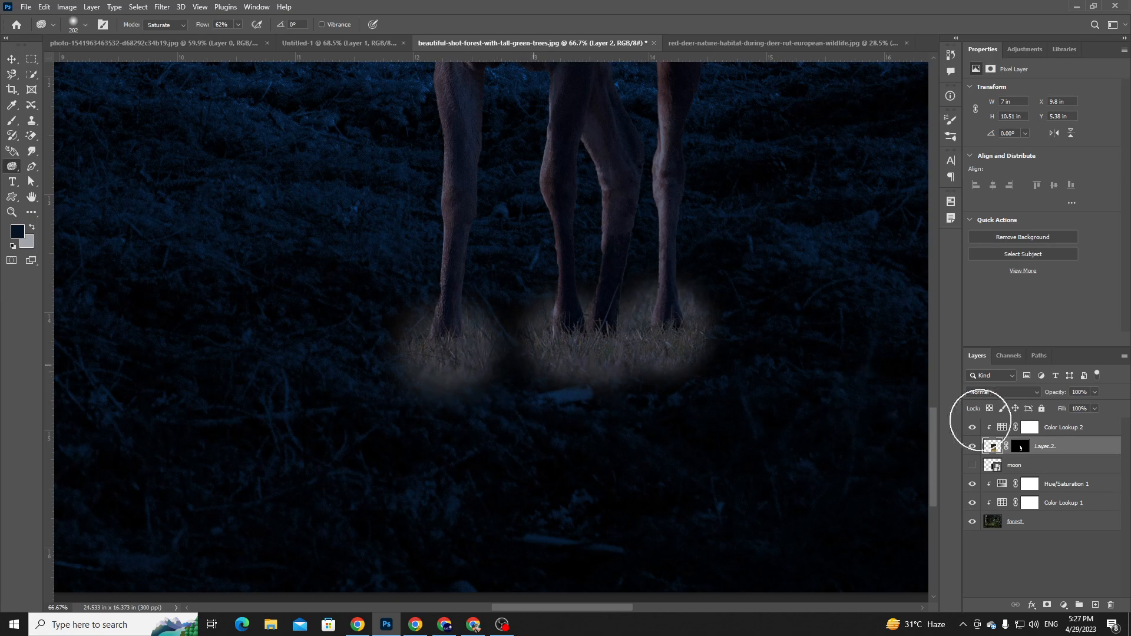
pyautogui.hotkey('ctrl', 'z')
pyautogui.hotkey('ctrl', 'z')
# - Add a new empty layer above Color Lookup 2 and clip it to the deer layer
pyautogui.click(1071, 427)
pyautogui.click(1095, 605)
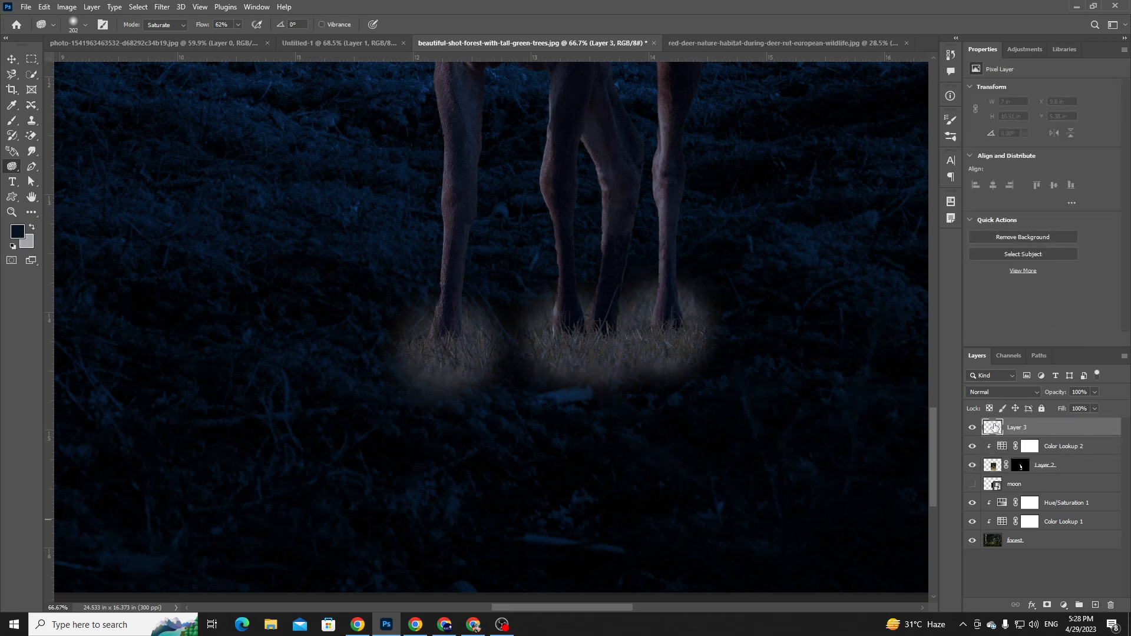
pyautogui.rightClick(1071, 424)
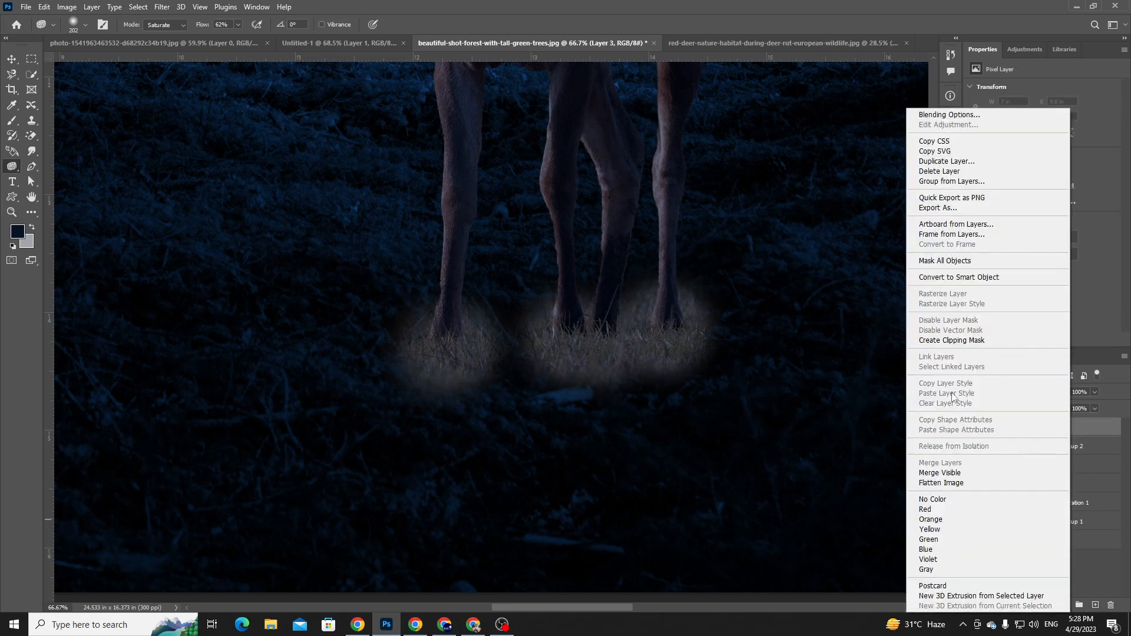
pyautogui.click(942, 342)
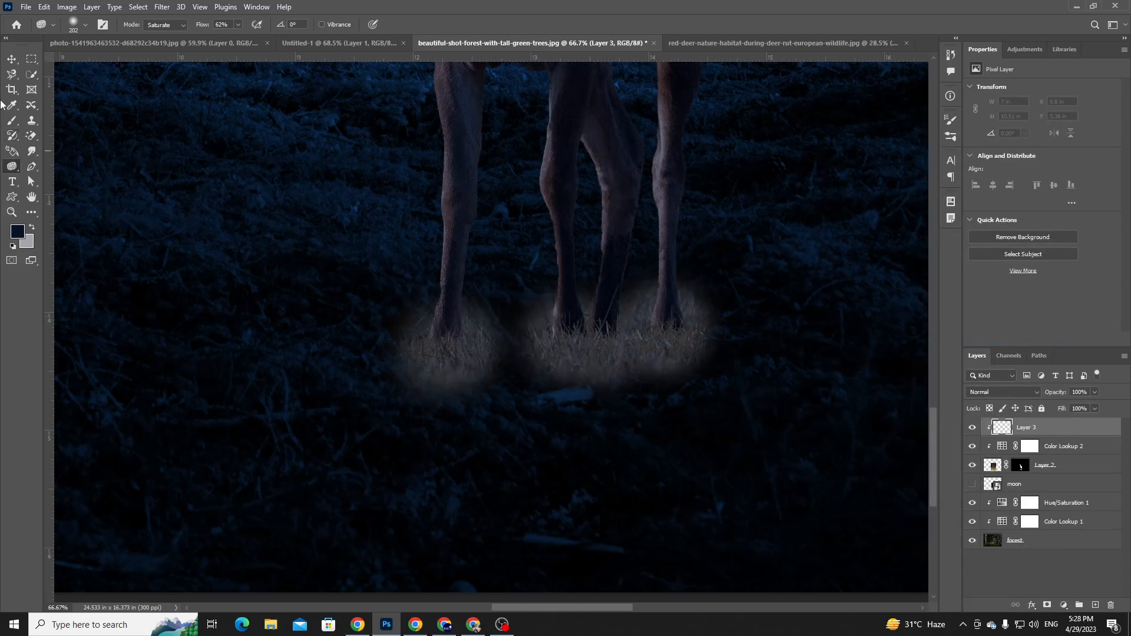
# - Paint dark blue over the grass patches around all the deer's hooves on Layer 3 with the soft 200 px Brush
pyautogui.click(10, 121)
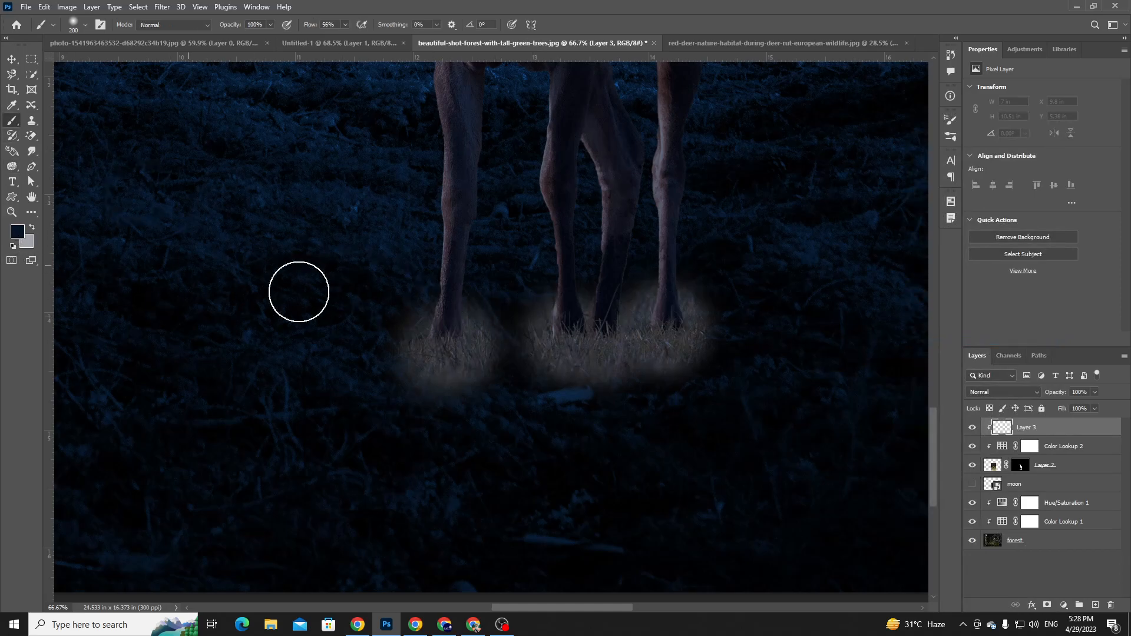
pyautogui.moveTo(414, 328)
pyautogui.mouseDown()
pyautogui.moveTo(439, 363)
pyautogui.moveTo(472, 338)
pyautogui.moveTo(480, 355)
pyautogui.moveTo(417, 374)
pyautogui.moveTo(477, 321)
pyautogui.moveTo(561, 368)
pyautogui.moveTo(566, 311)
pyautogui.moveTo(599, 356)
pyautogui.moveTo(651, 369)
pyautogui.moveTo(698, 308)
pyautogui.moveTo(557, 361)
pyautogui.moveTo(525, 351)
pyautogui.moveTo(462, 358)
pyautogui.moveTo(405, 340)
pyautogui.moveTo(754, 374)
pyautogui.mouseUp()
pyautogui.hotkey('ctrl', '0')
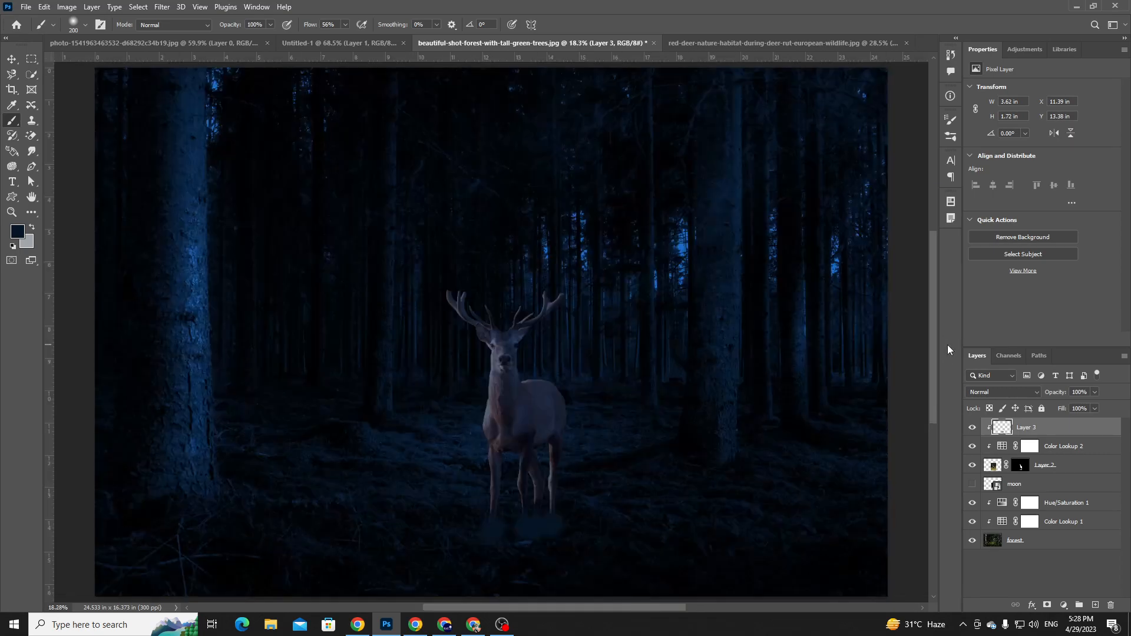
# - Set the blending mode of Layer 3 to Soft Light
pyautogui.hotkey('ctrl', '+')
pyautogui.hotkey('ctrl', '+')
pyautogui.scroll(-5, 669, 378)
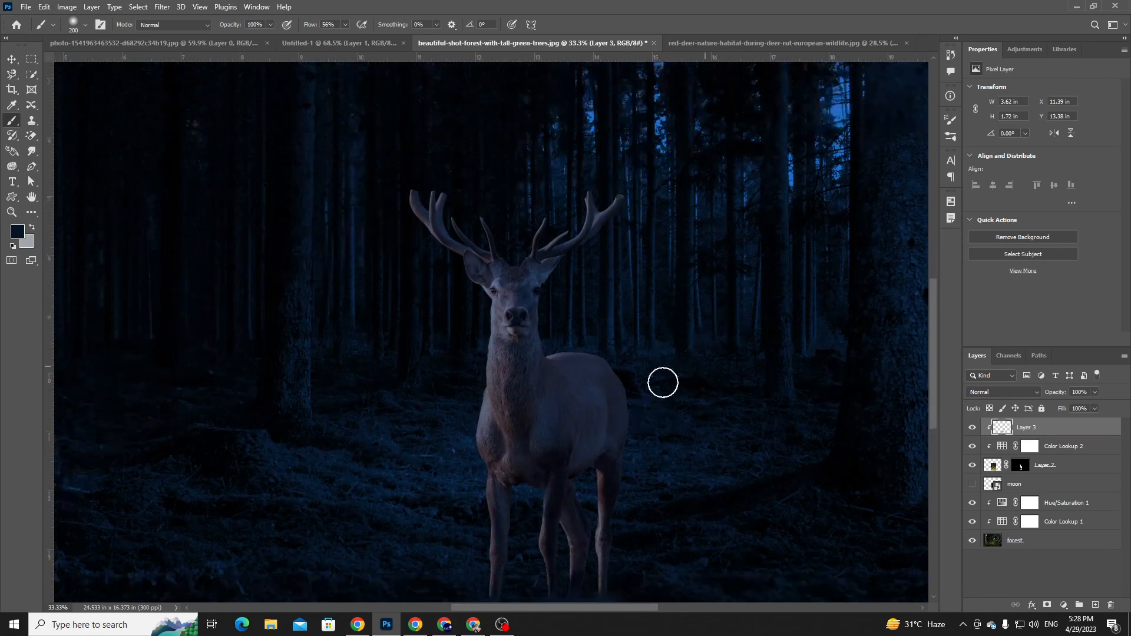
pyautogui.click(1007, 392)
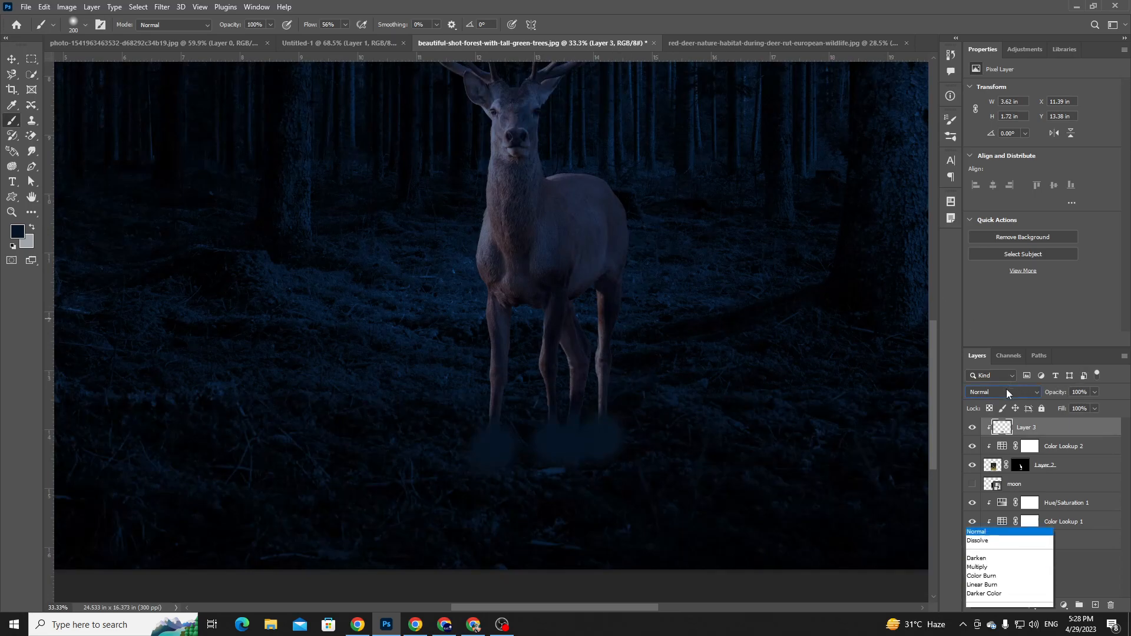
pyautogui.press('Down')
pyautogui.press('Down')
pyautogui.press('Down')
pyautogui.press('Down')
pyautogui.press('Down')
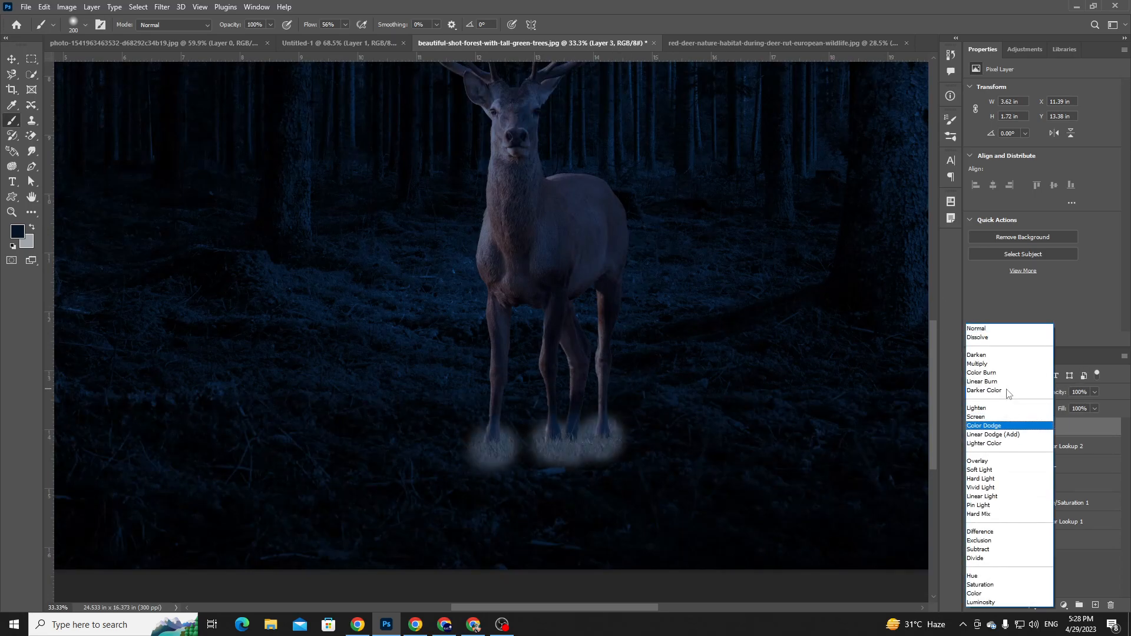
pyautogui.press('Down')
pyautogui.press('Down')
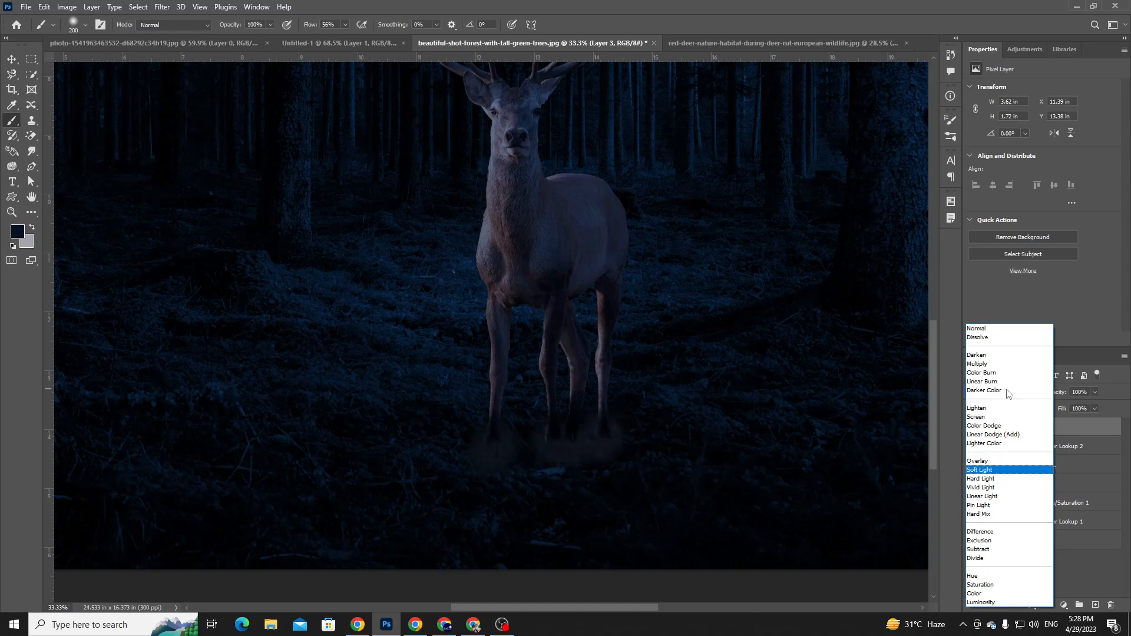
pyautogui.press('Return')
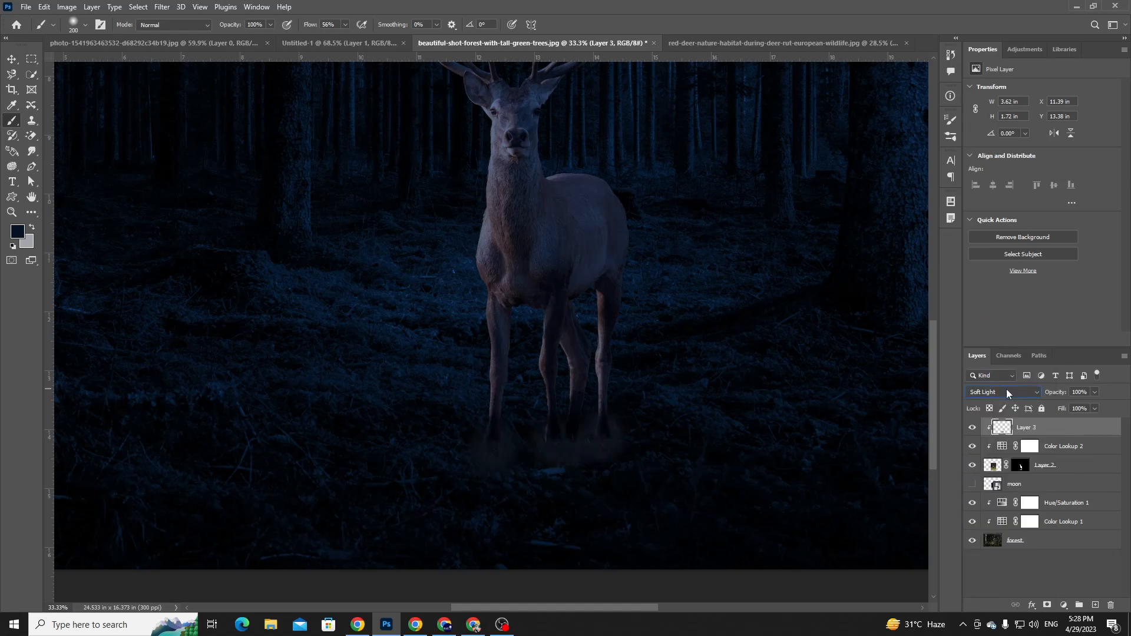
# - Brush more dark blue over the grass edges around and between the hooves on Layer 3
pyautogui.hotkey('ctrl', '0')
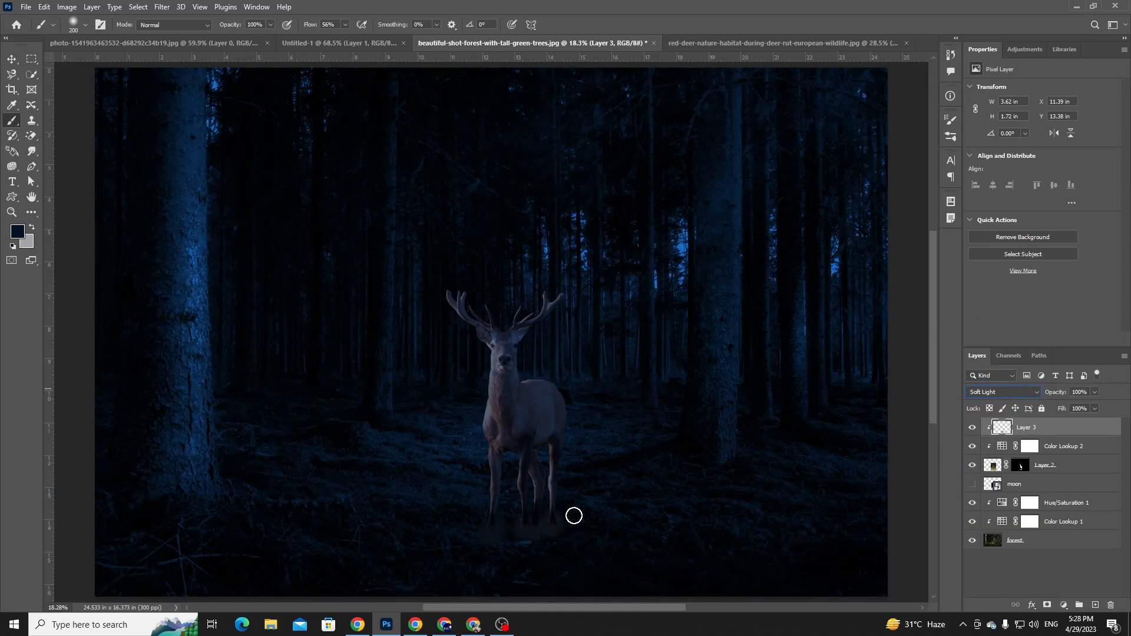
pyautogui.hotkey('ctrl', '+')
pyautogui.hotkey('ctrl', '+')
pyautogui.hotkey('ctrl', '+')
pyautogui.moveTo(574, 515); pyautogui.dragTo(597, 209)
pyautogui.hotkey('ctrl', '+')
pyautogui.moveTo(614, 301); pyautogui.dragTo(516, 385)
pyautogui.hotkey('ctrl', '+')
pyautogui.hotkey('ctrl', '+')
pyautogui.hotkey('ctrl', '-')
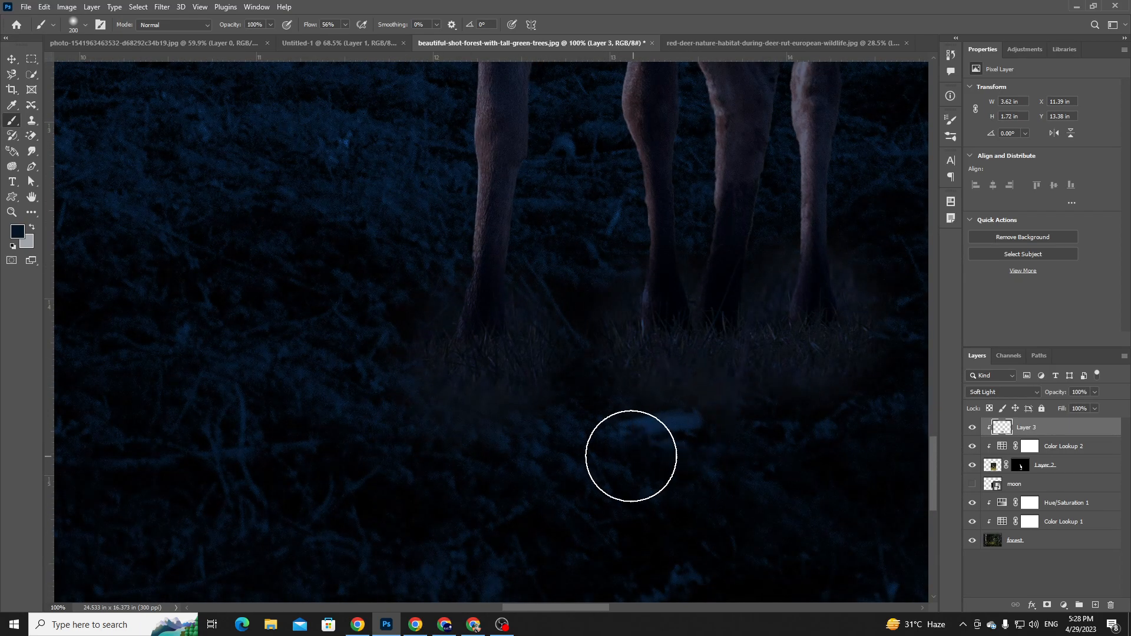
pyautogui.moveTo(495, 368)
pyautogui.mouseDown()
pyautogui.moveTo(479, 418)
pyautogui.moveTo(485, 382)
pyautogui.moveTo(436, 363)
pyautogui.moveTo(432, 330)
pyautogui.moveTo(390, 385)
pyautogui.mouseUp()
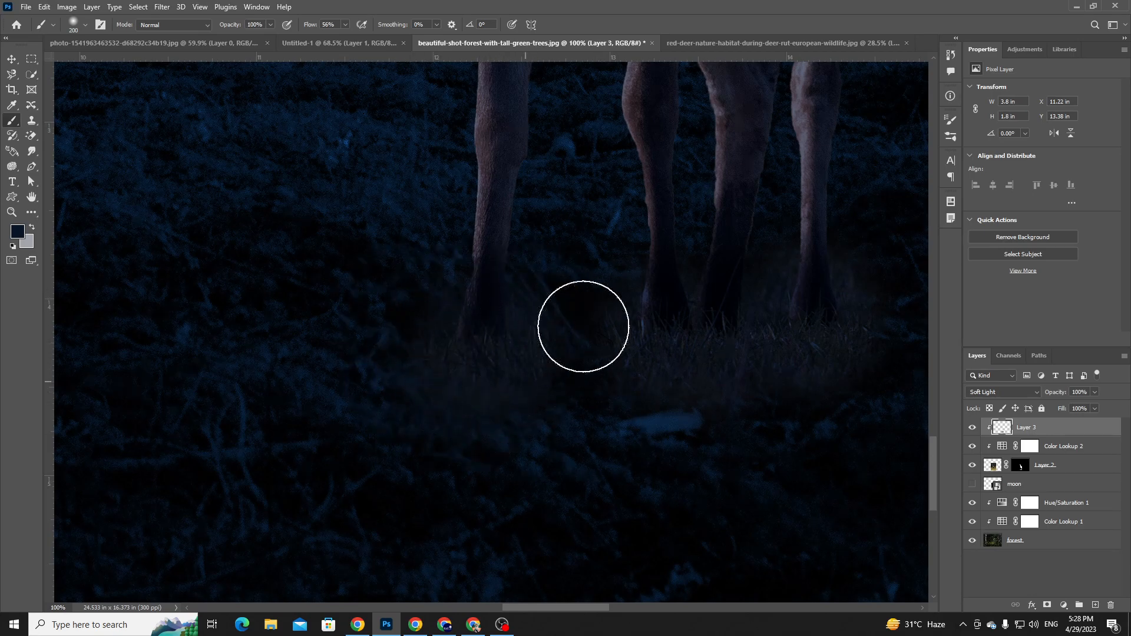
pyautogui.press('c')
pyautogui.moveTo(752, 341); pyautogui.dragTo(667, 340)
pyautogui.press('b')
pyautogui.moveTo(715, 308); pyautogui.dragTo(737, 304)
pyautogui.moveTo(572, 362)
pyautogui.mouseDown()
pyautogui.moveTo(454, 336)
pyautogui.moveTo(528, 342)
pyautogui.moveTo(451, 409)
pyautogui.moveTo(481, 385)
pyautogui.moveTo(455, 365)
pyautogui.moveTo(480, 366)
pyautogui.mouseUp()
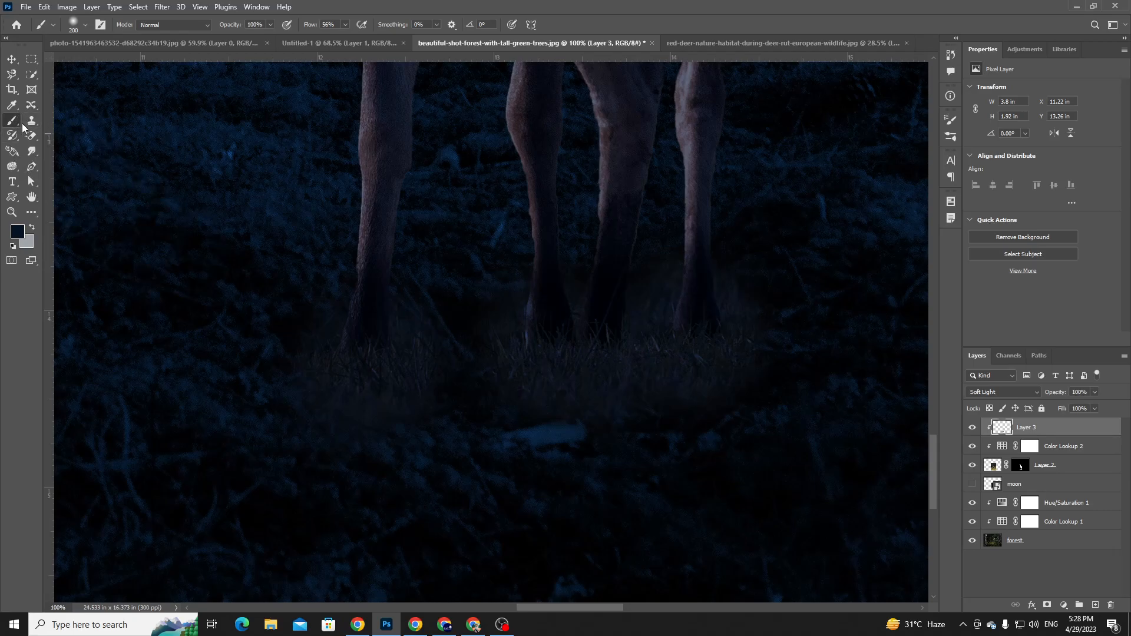
# - Soften the grass around the hooves on the deer layer using the Blur tool, raising its strength to 85%
pyautogui.click(32, 151)
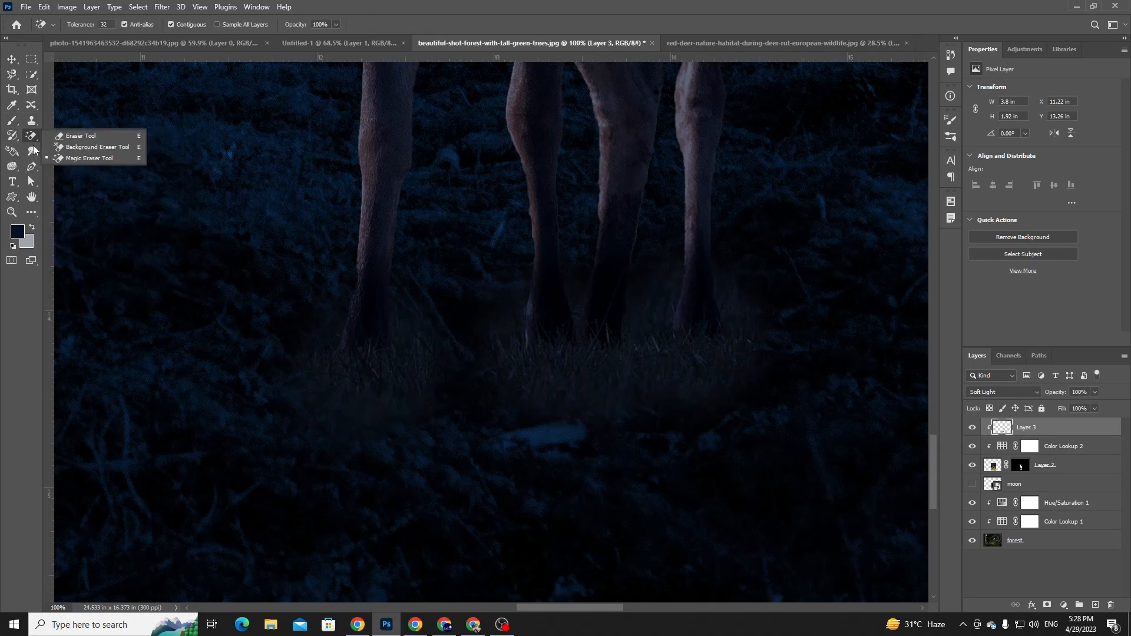
pyautogui.click(76, 151)
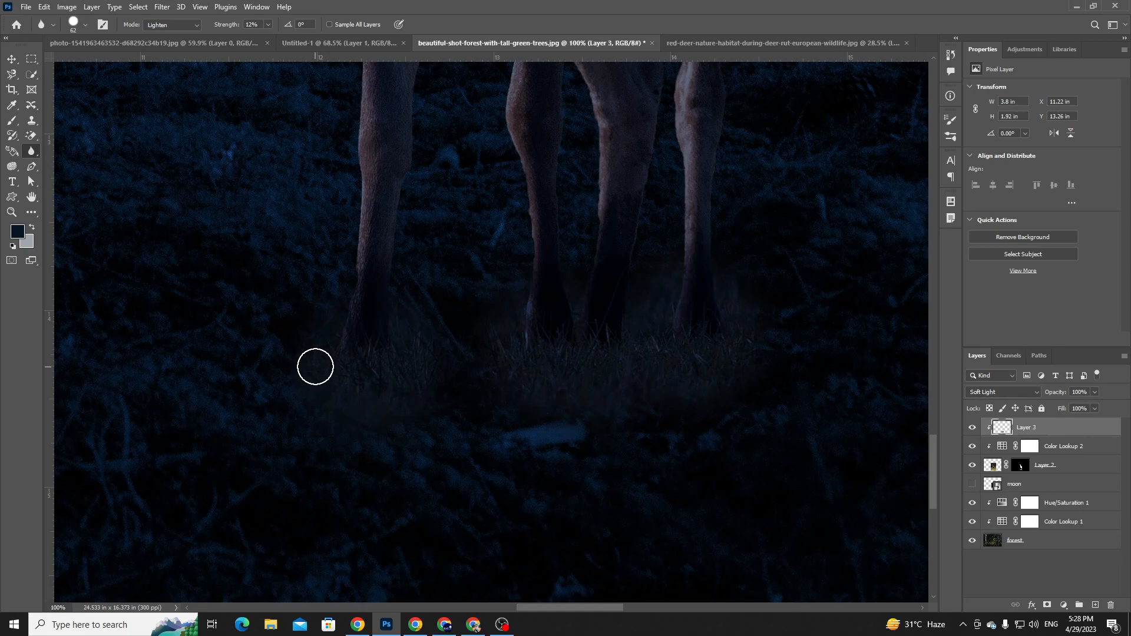
pyautogui.moveTo(360, 399)
pyautogui.mouseDown()
pyautogui.moveTo(427, 349)
pyautogui.moveTo(425, 377)
pyautogui.moveTo(420, 342)
pyautogui.mouseUp()
pyautogui.click(988, 469)
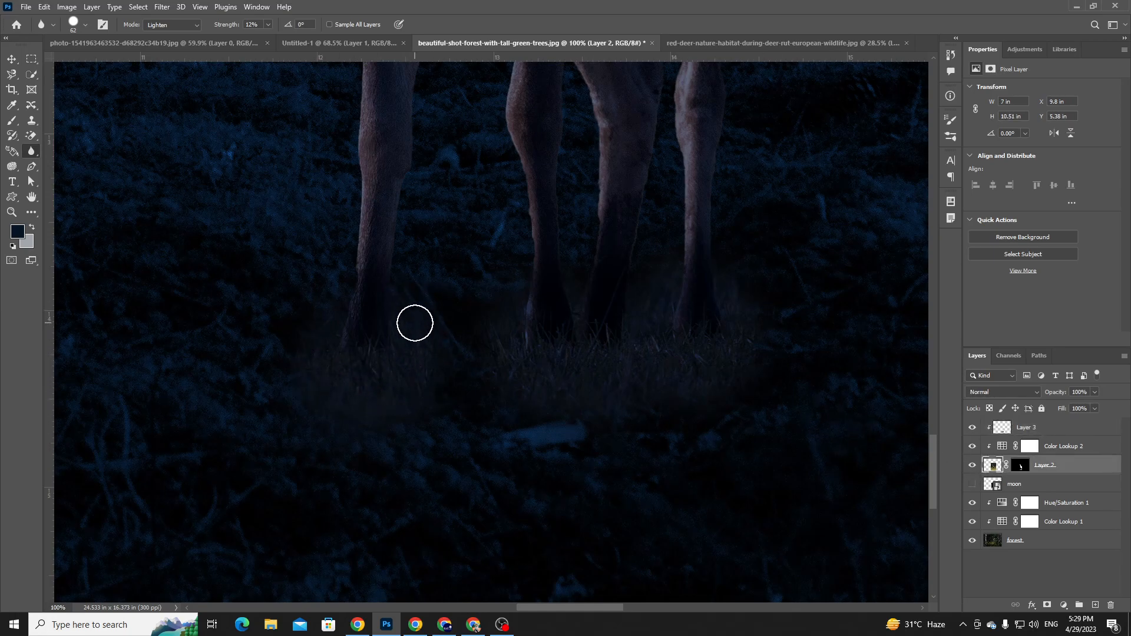
pyautogui.moveTo(397, 364)
pyautogui.mouseDown()
pyautogui.moveTo(369, 379)
pyautogui.moveTo(306, 361)
pyautogui.moveTo(303, 336)
pyautogui.moveTo(384, 382)
pyautogui.moveTo(337, 364)
pyautogui.moveTo(524, 359)
pyautogui.moveTo(497, 361)
pyautogui.moveTo(552, 347)
pyautogui.moveTo(568, 369)
pyautogui.moveTo(581, 354)
pyautogui.moveTo(603, 369)
pyautogui.moveTo(608, 336)
pyautogui.moveTo(594, 378)
pyautogui.mouseUp()
pyautogui.moveTo(273, 38); pyautogui.dragTo(313, 40)
pyautogui.moveTo(408, 351)
pyautogui.mouseDown()
pyautogui.moveTo(374, 347)
pyautogui.moveTo(354, 369)
pyautogui.moveTo(262, 283)
pyautogui.moveTo(542, 378)
pyautogui.moveTo(518, 348)
pyautogui.moveTo(546, 364)
pyautogui.moveTo(571, 350)
pyautogui.moveTo(609, 365)
pyautogui.moveTo(704, 349)
pyautogui.moveTo(692, 329)
pyautogui.moveTo(678, 357)
pyautogui.moveTo(650, 335)
pyautogui.moveTo(711, 340)
pyautogui.mouseUp()
pyautogui.hotkey('ctrl', '0')
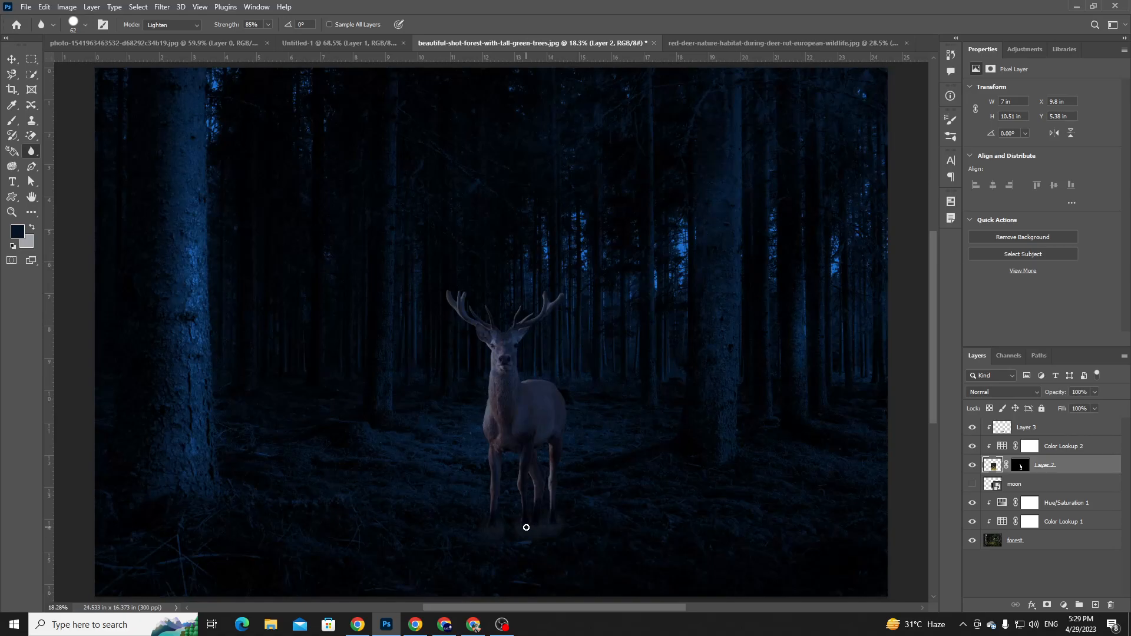
pyautogui.moveTo(497, 524); pyautogui.dragTo(568, 556)
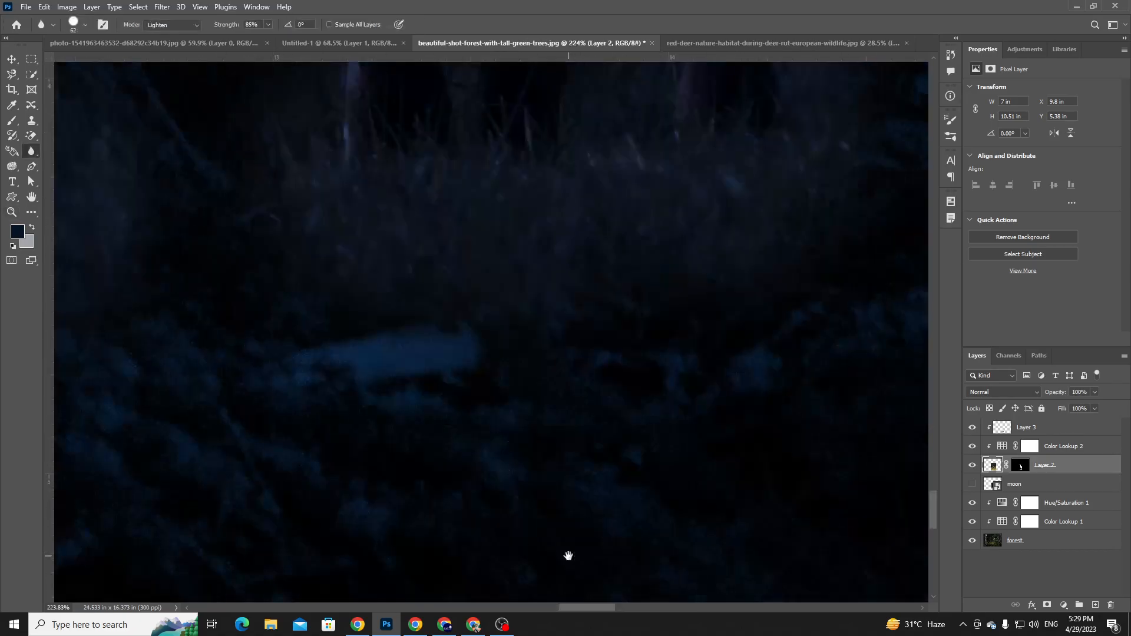
pyautogui.hotkey('ctrl', '1')
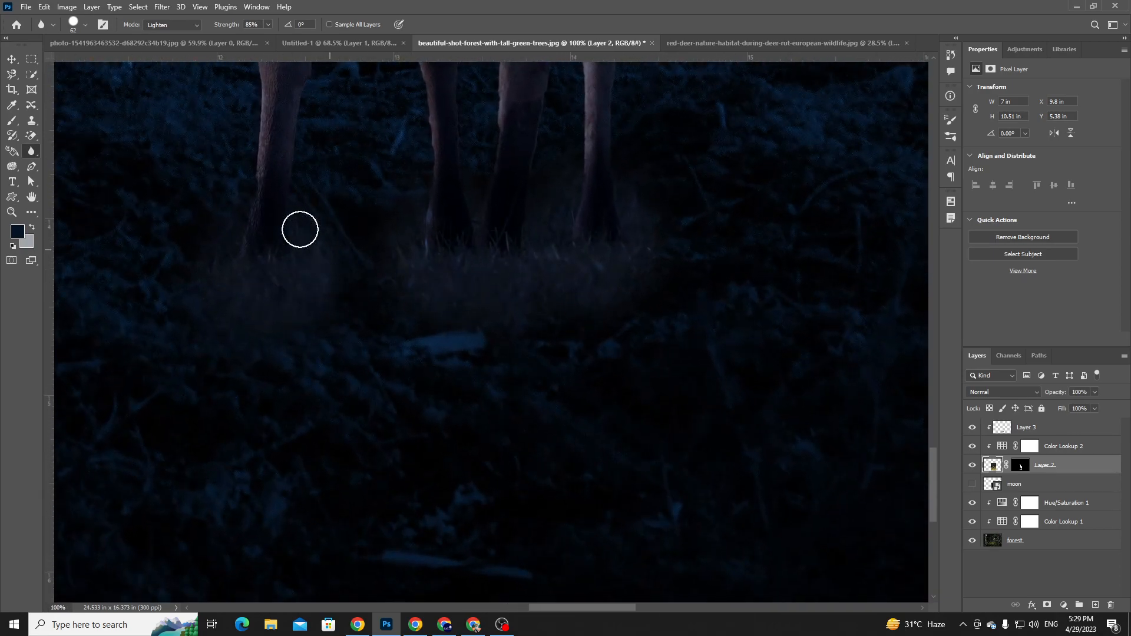
# - Choose black as the foreground colour and brush it over the hoof grass on Layer 3
pyautogui.click(990, 427)
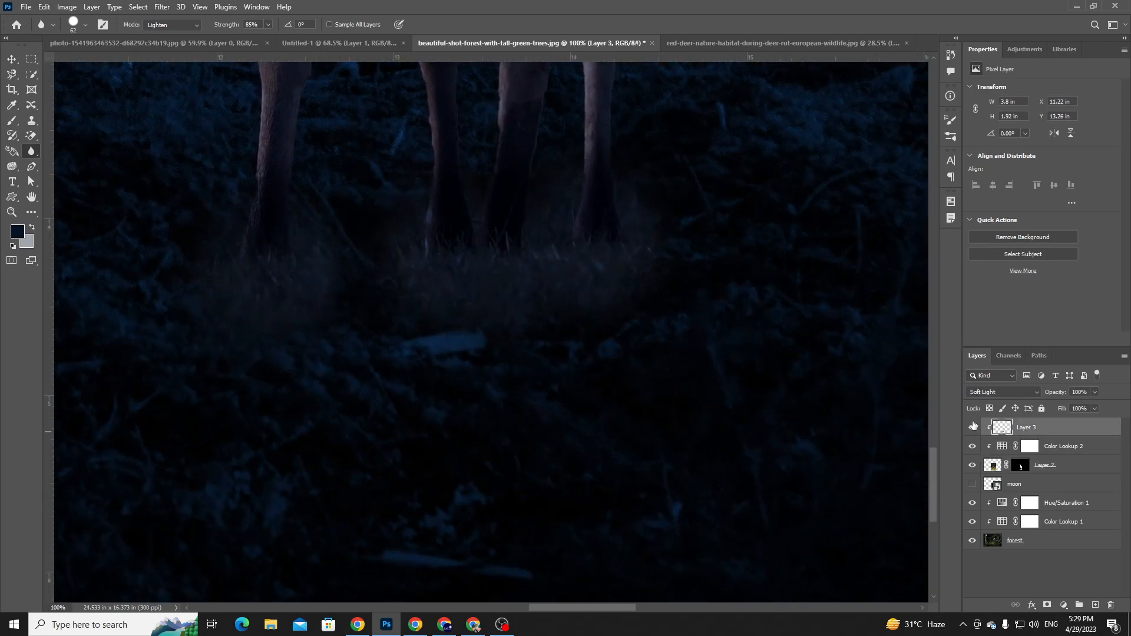
pyautogui.click(17, 231)
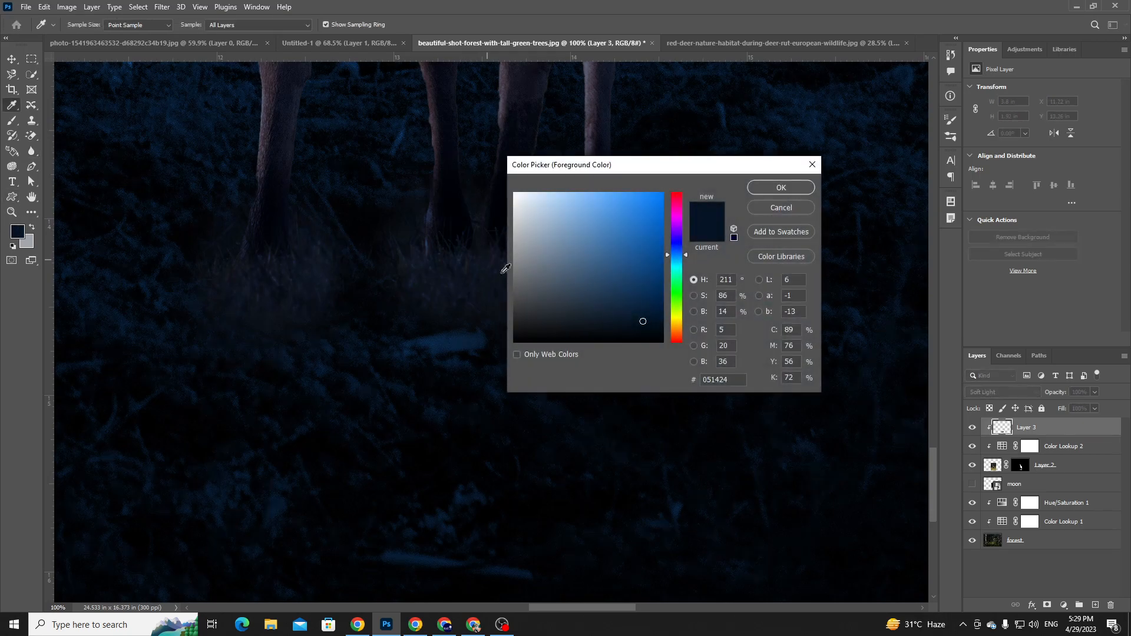
pyautogui.click(774, 197)
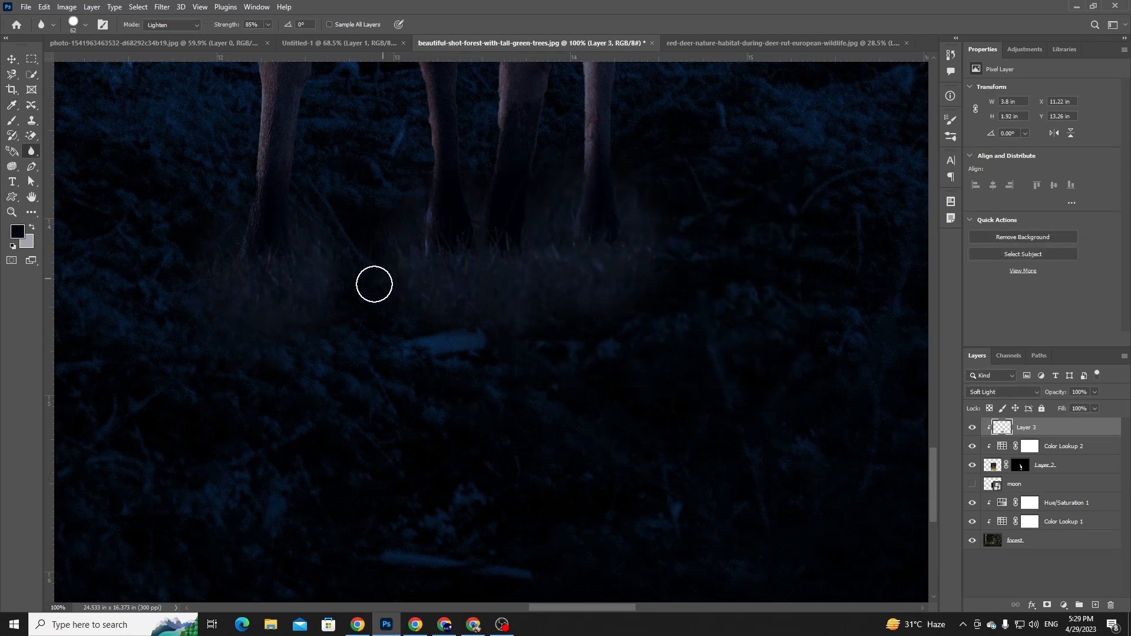
pyautogui.click(12, 121)
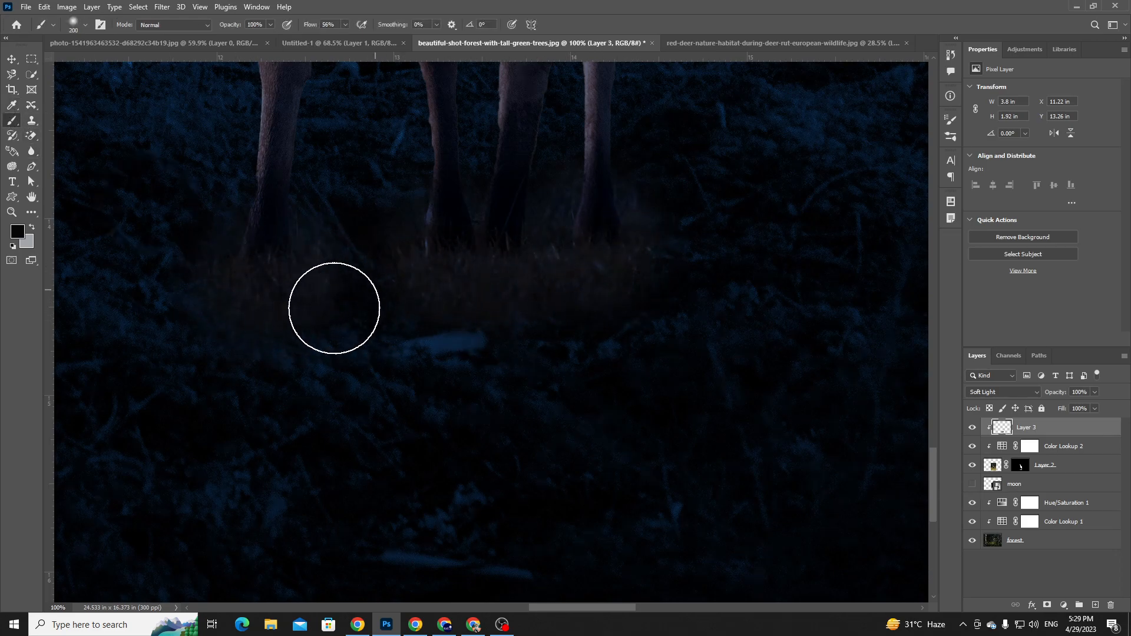
pyautogui.hotkey('ctrl', '0')
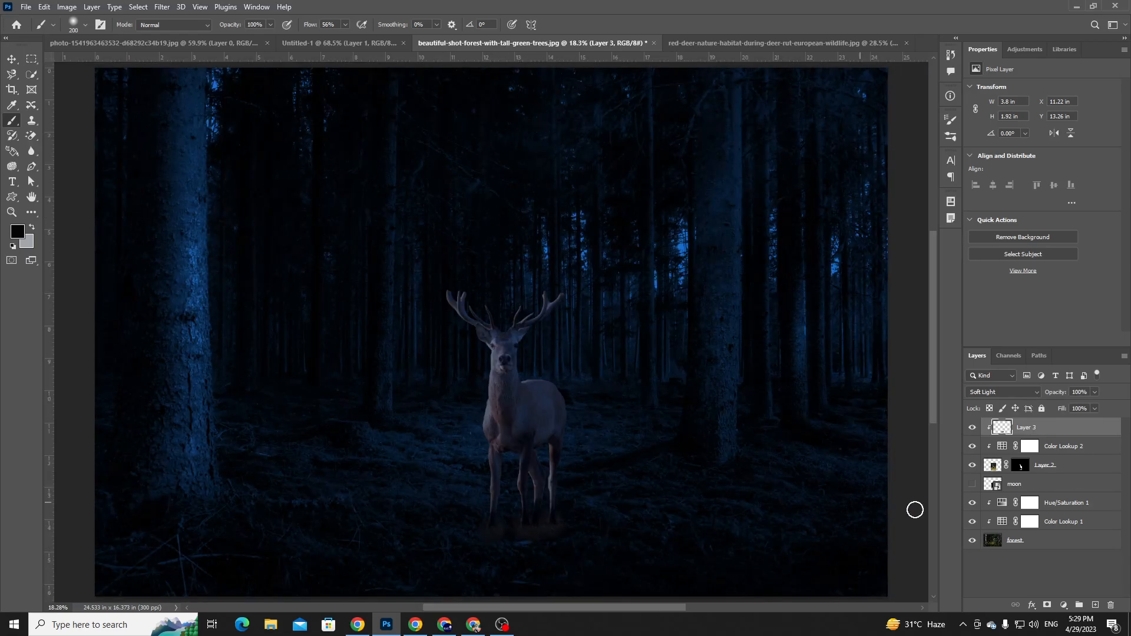
# - Sample the dark ground colour beside the hooves and paint over the remaining grass patches on Layer 3
pyautogui.press('i')
pyautogui.click(592, 537)
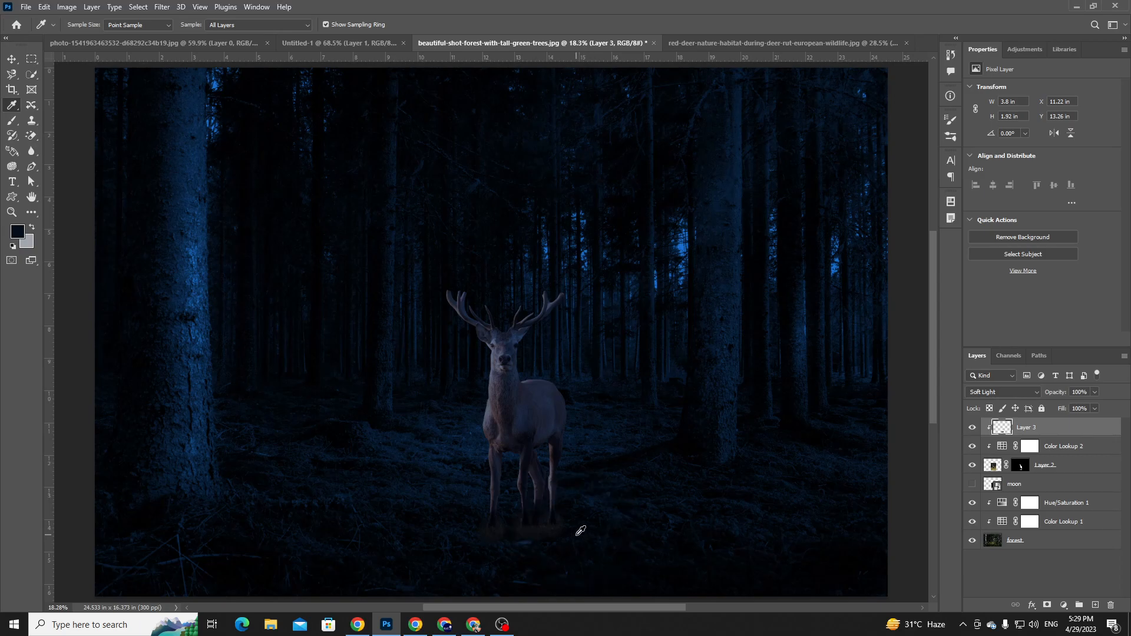
pyautogui.press('b')
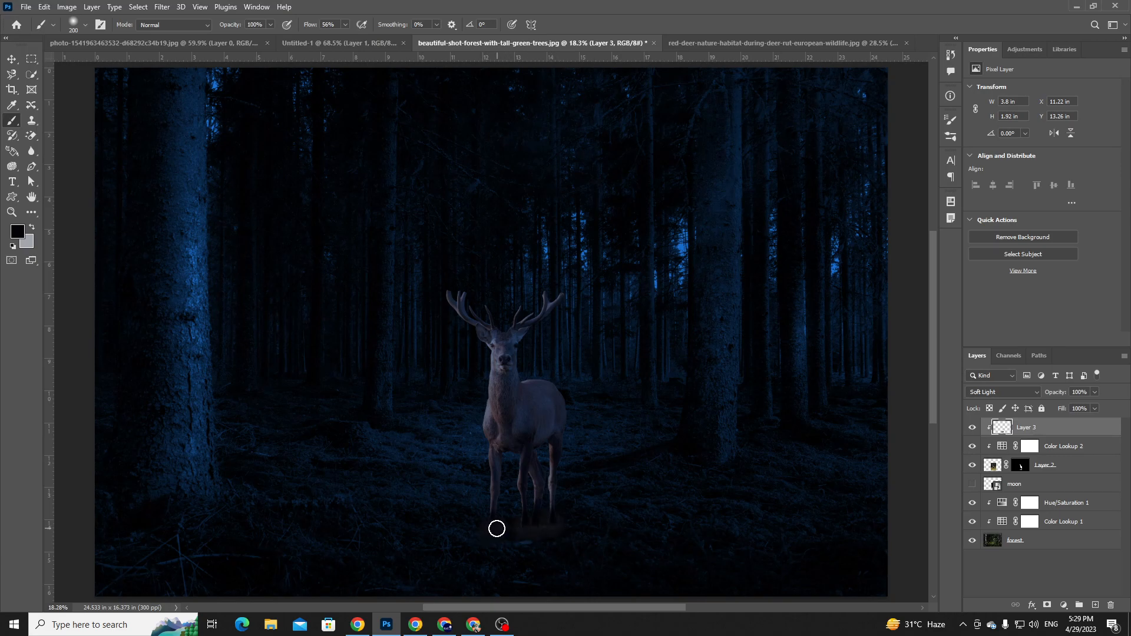
# - Try other blending modes for Layer 3, such as Lighten, and return it to Soft Light
pyautogui.click(1004, 392)
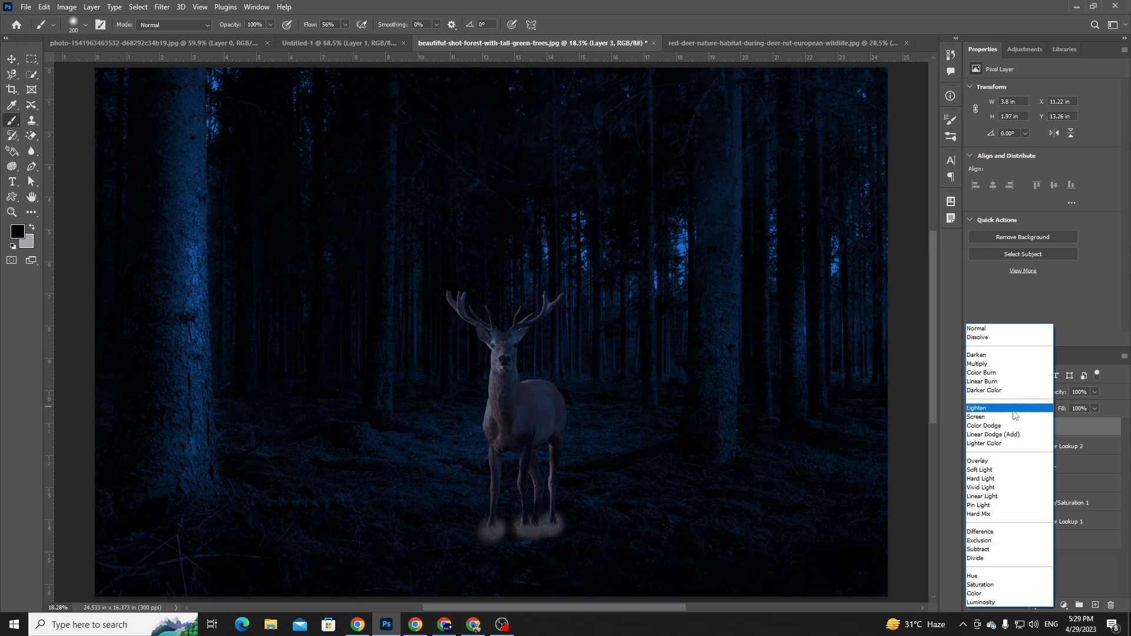
pyautogui.click(1000, 472)
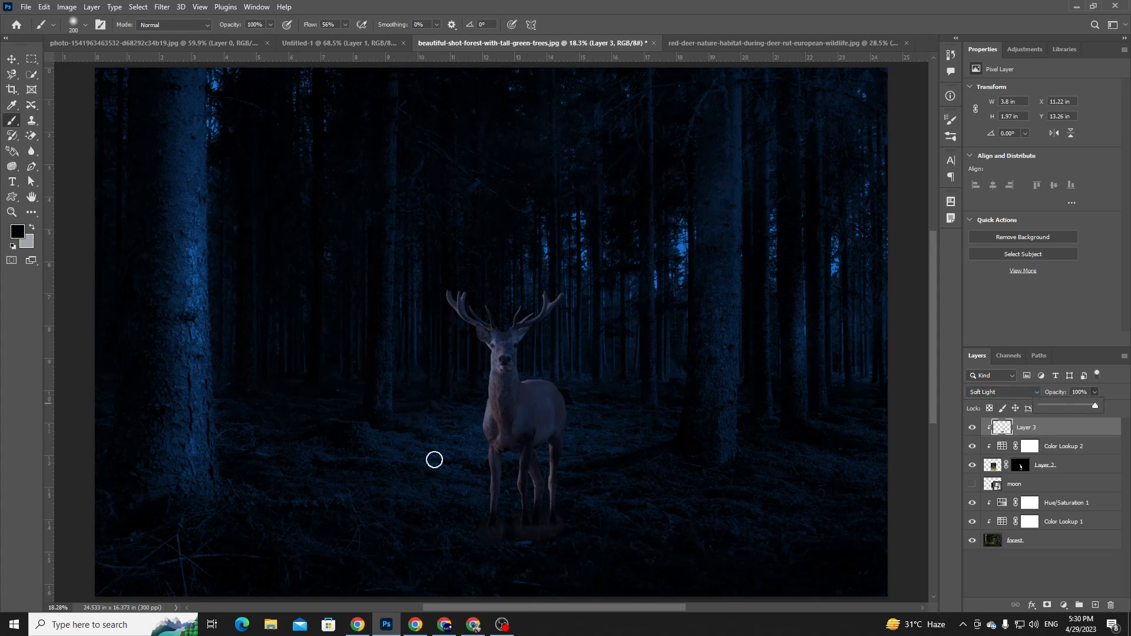
# - Examine how the deer and the darkened hoof grass blend into the forest, both up close and in full view
pyautogui.scroll(1, 537, 508)
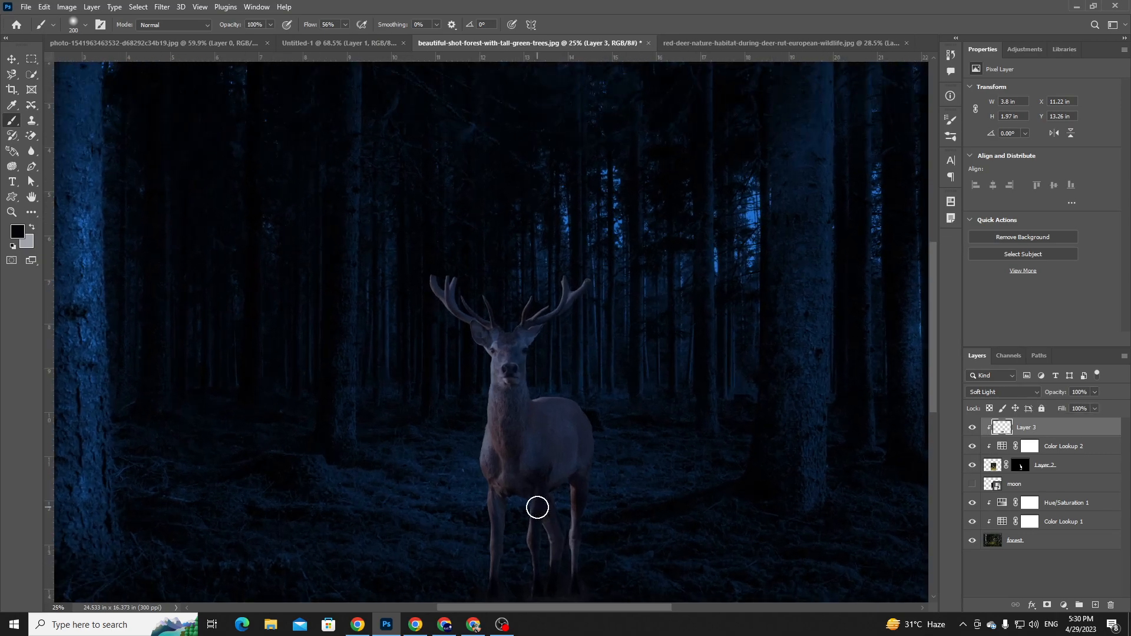
pyautogui.scroll(2, 518, 304)
pyautogui.scroll(2, 519, 308)
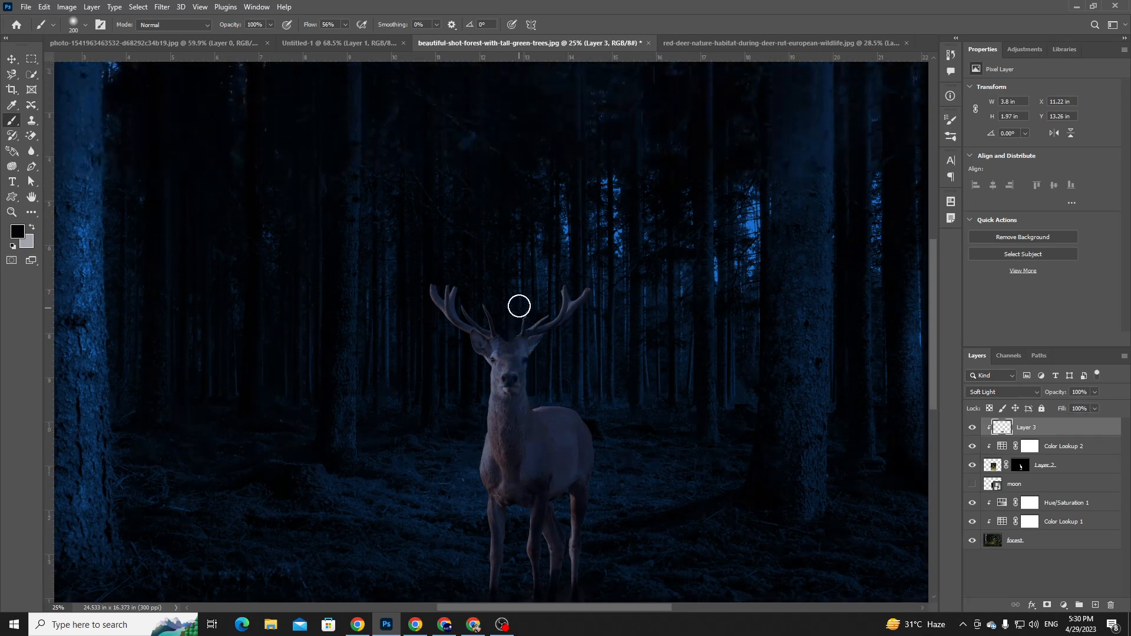
pyautogui.hotkey('ctrl', '+')
pyautogui.hotkey('ctrl', '+')
pyautogui.hotkey('ctrl', '0')
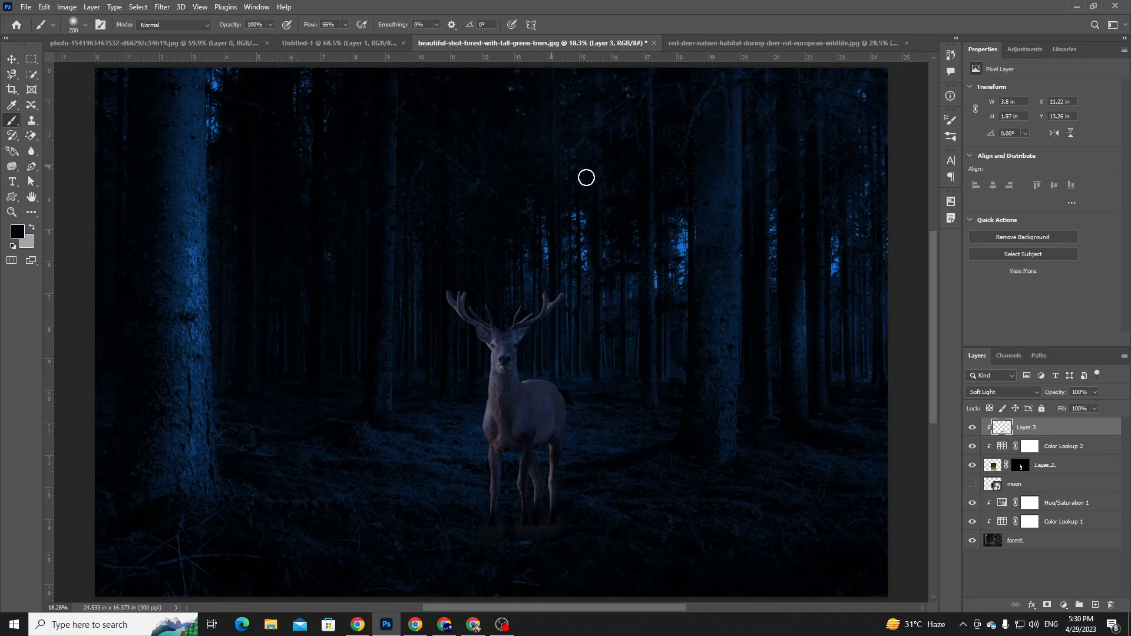
pyautogui.scroll(1, 562, 129)
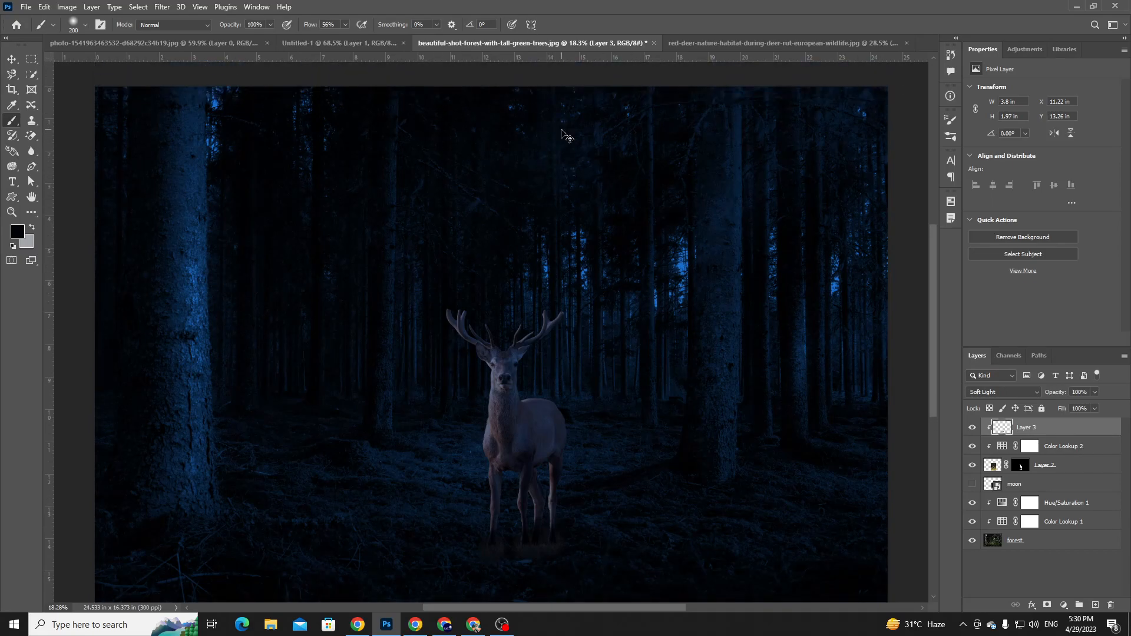
pyautogui.hotkey('ctrl', '-')
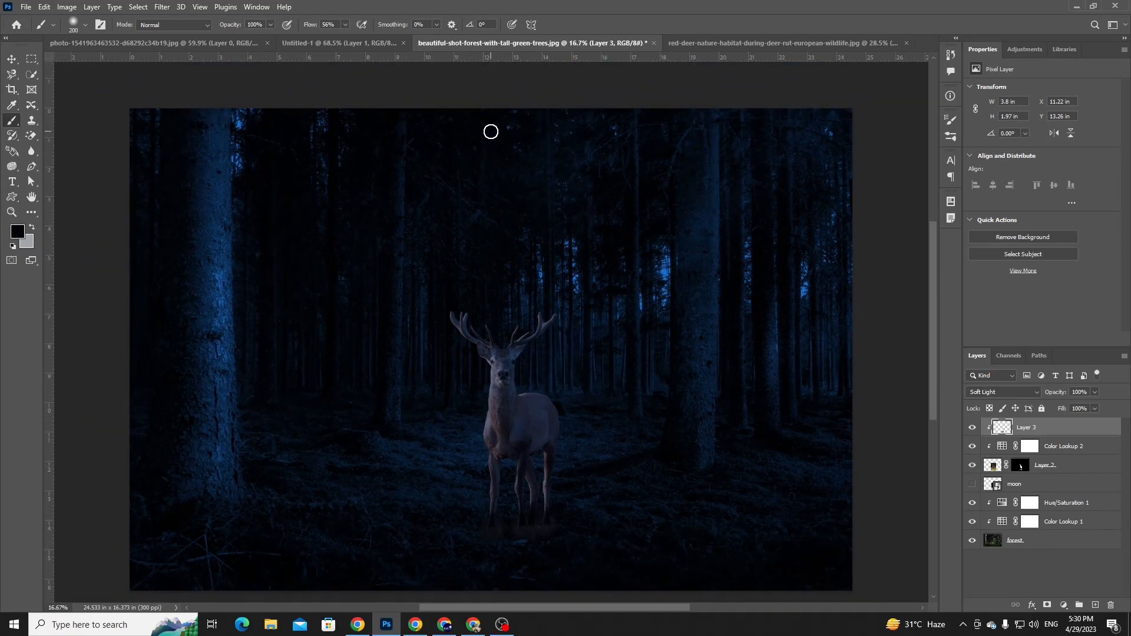
# - Compare the deer with and without Layer 3, Color Lookup 2 and Layer 2 by switching their visibility off and back on
pyautogui.press('v')
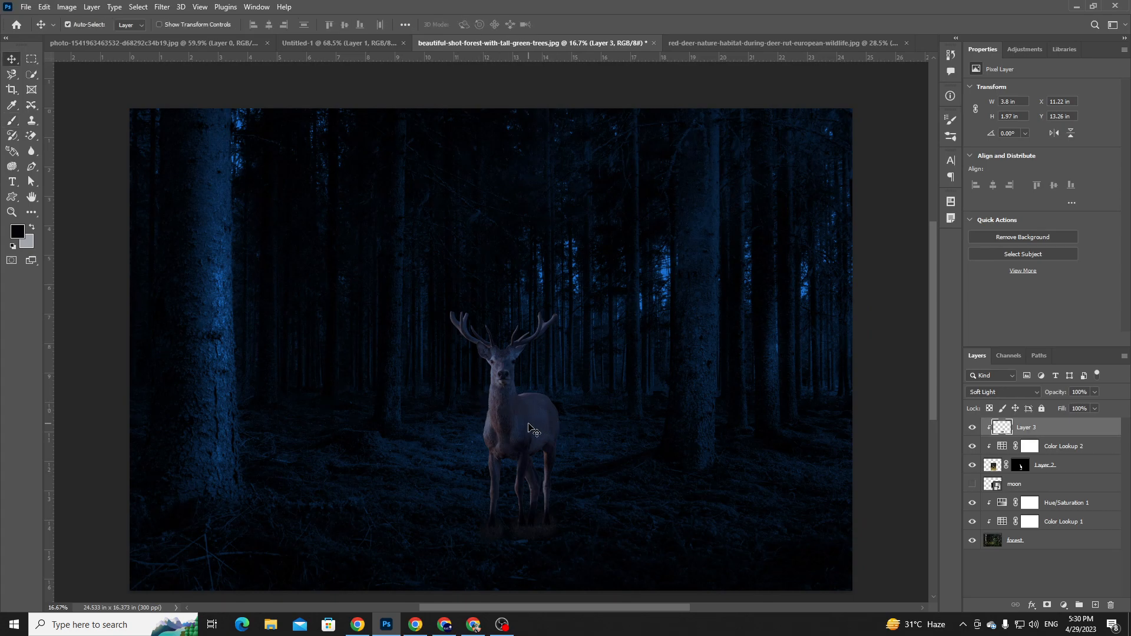
pyautogui.click(557, 431)
pyautogui.click(1028, 426)
pyautogui.keyDown('ctrl'); pyautogui.click(1051, 469); pyautogui.keyUp('ctrl')
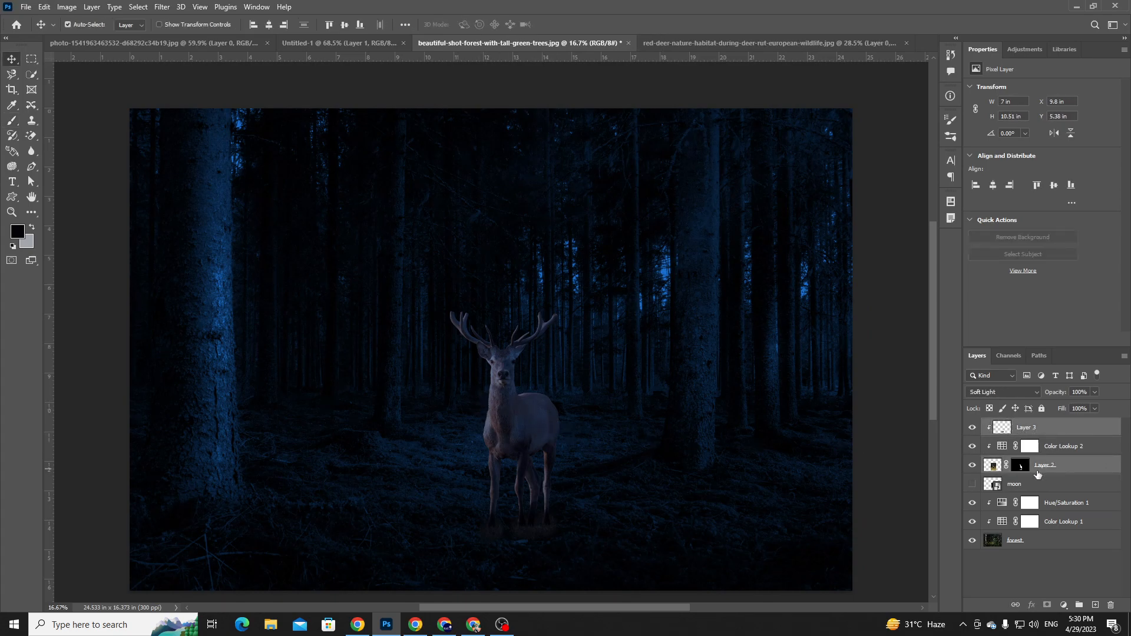
pyautogui.click(1038, 473)
pyautogui.click(972, 427)
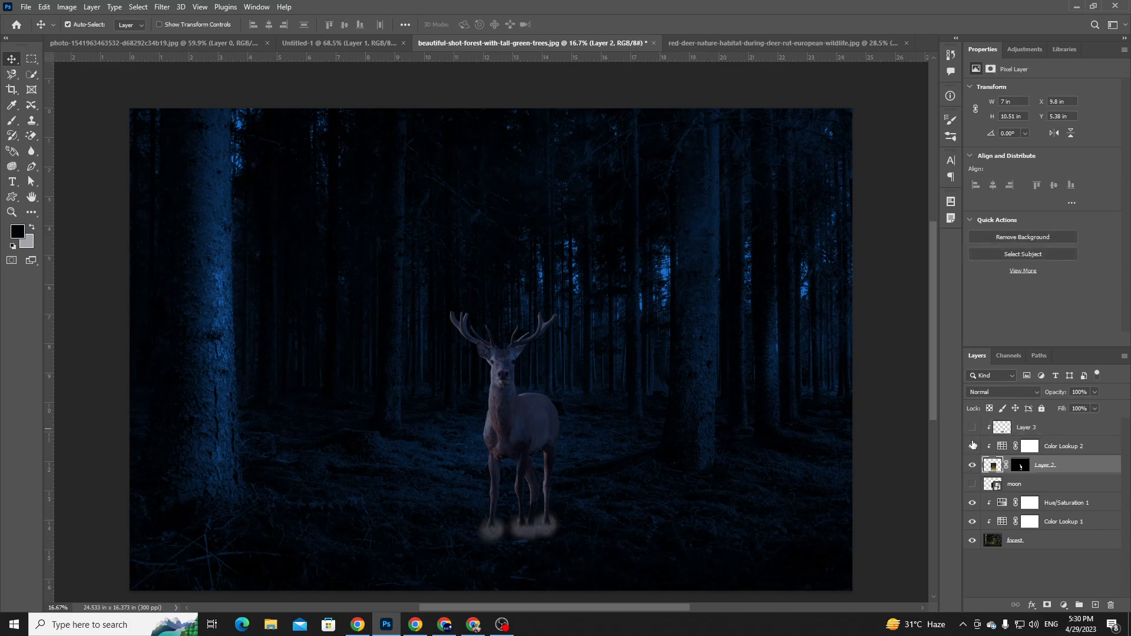
pyautogui.click(973, 447)
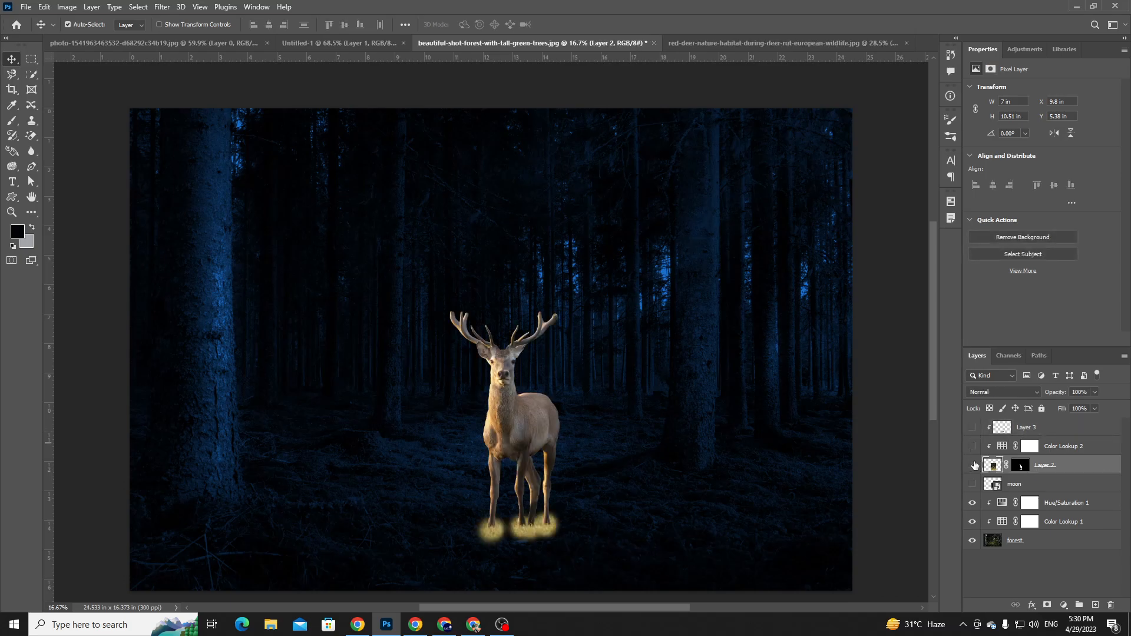
pyautogui.click(972, 465)
pyautogui.moveTo(972, 466); pyautogui.dragTo(973, 430)
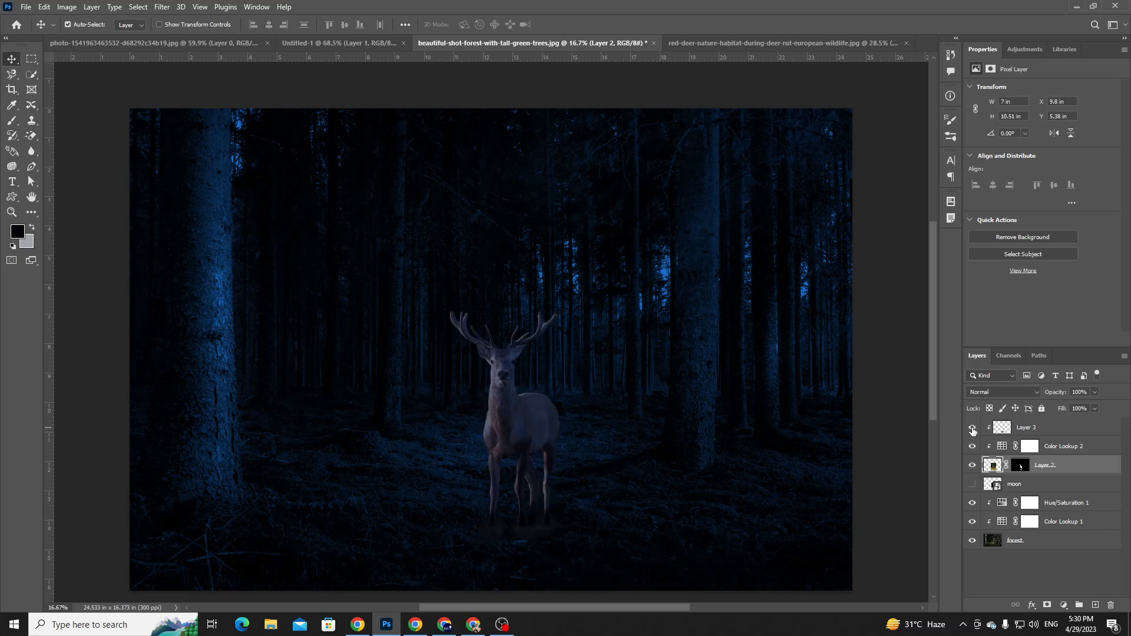
# - Group Layer 3, Color Lookup 2 and Layer 2 together and lock the group
pyautogui.click(1052, 430)
pyautogui.keyDown('shift'); pyautogui.click(1059, 471); pyautogui.keyUp('shift')
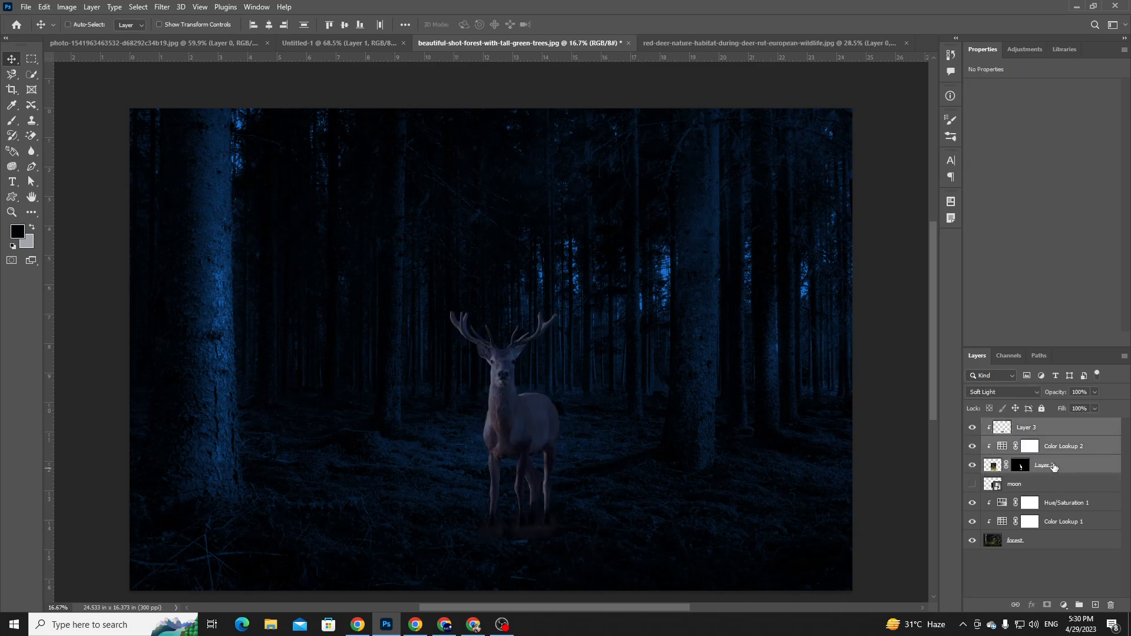
pyautogui.hotkey('ctrl', 'g')
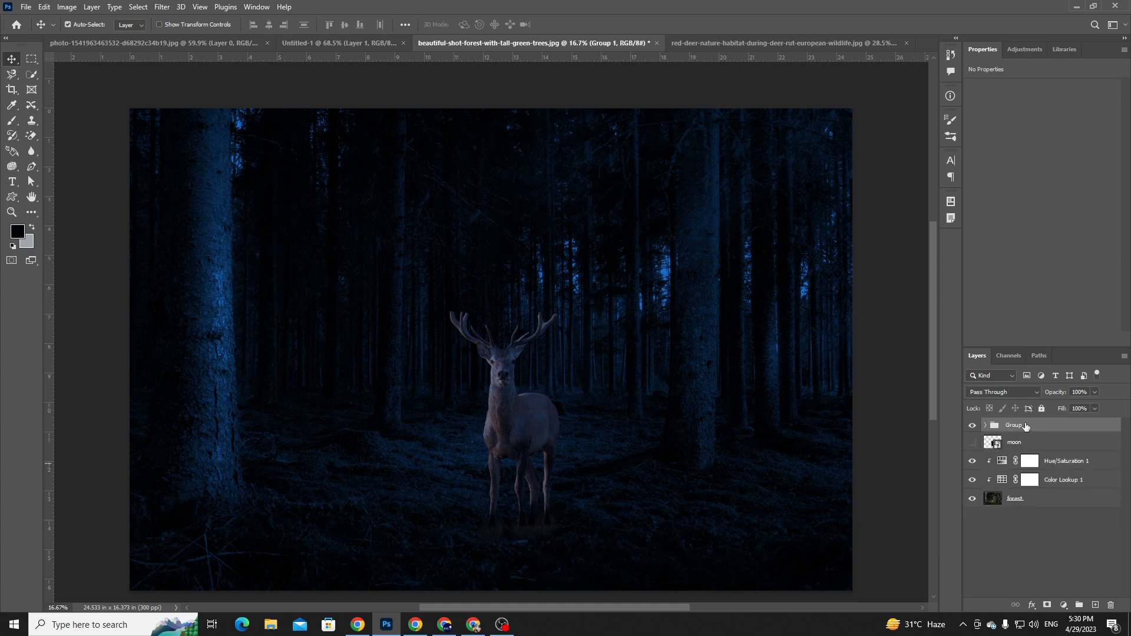
pyautogui.click(972, 424)
pyautogui.click(972, 427)
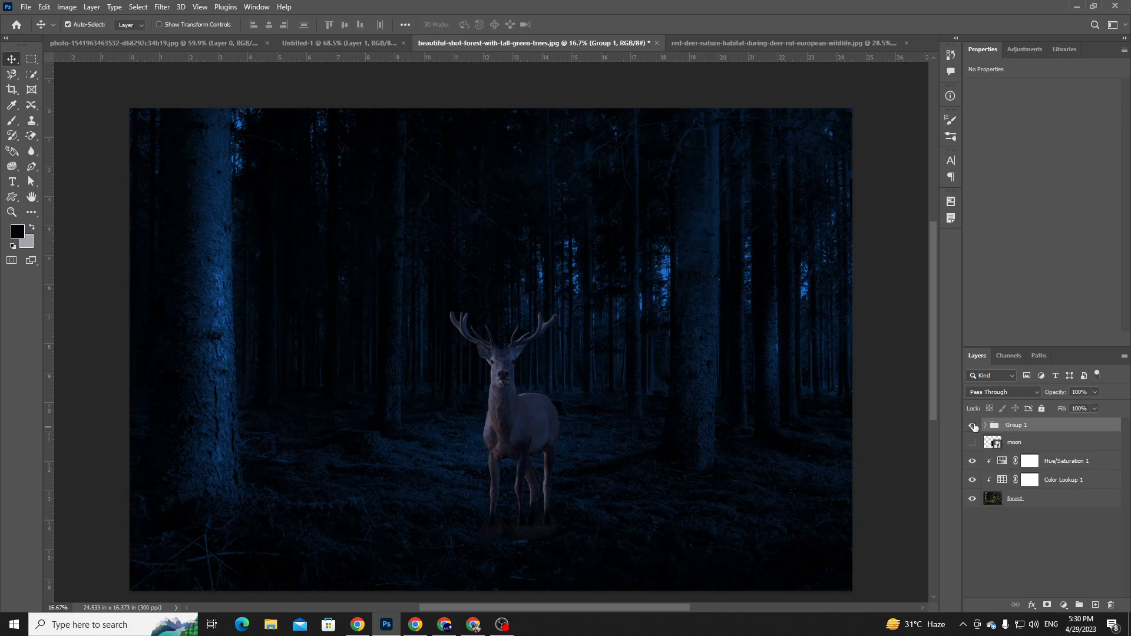
pyautogui.hotkey('ctrl', '/')
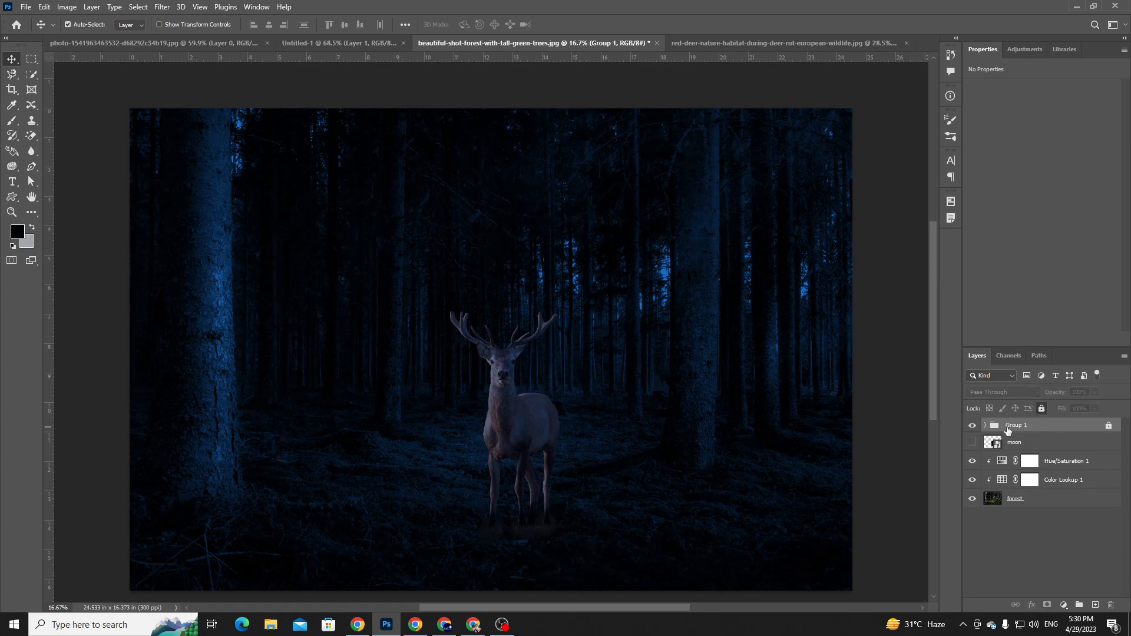
# - Hide the locked deer group and zoom in on the tree trunks in the middle of the forest
pyautogui.click(972, 426)
pyautogui.moveTo(353, 437); pyautogui.dragTo(515, 388)
pyautogui.hotkey('ctrl', 'z')
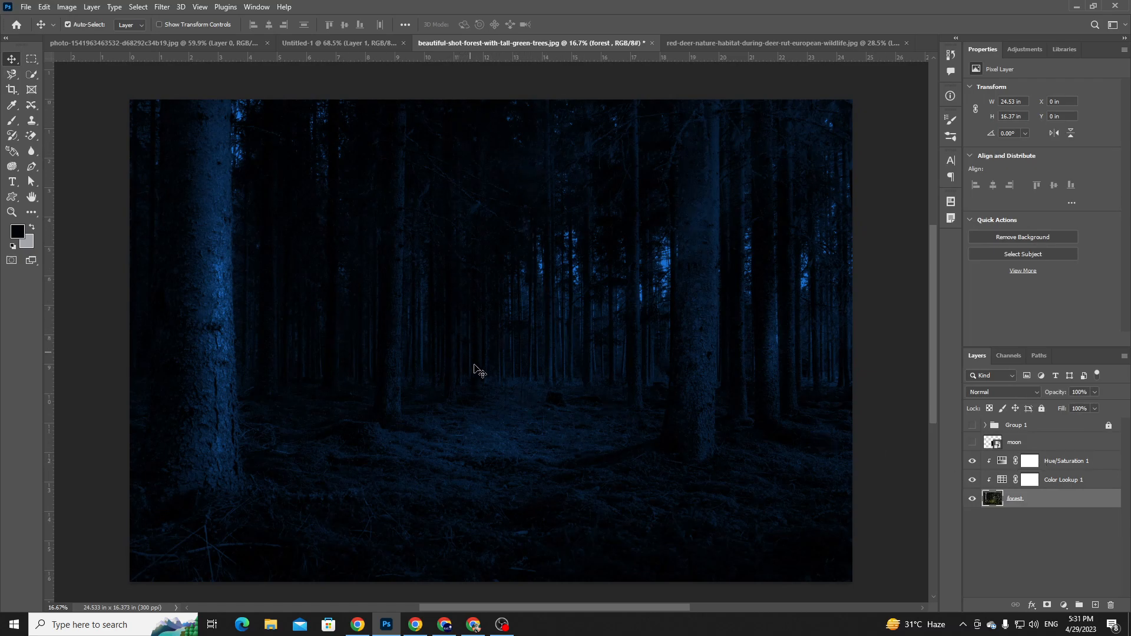
pyautogui.hotkey('ctrl', '+')
pyautogui.hotkey('ctrl', '+')
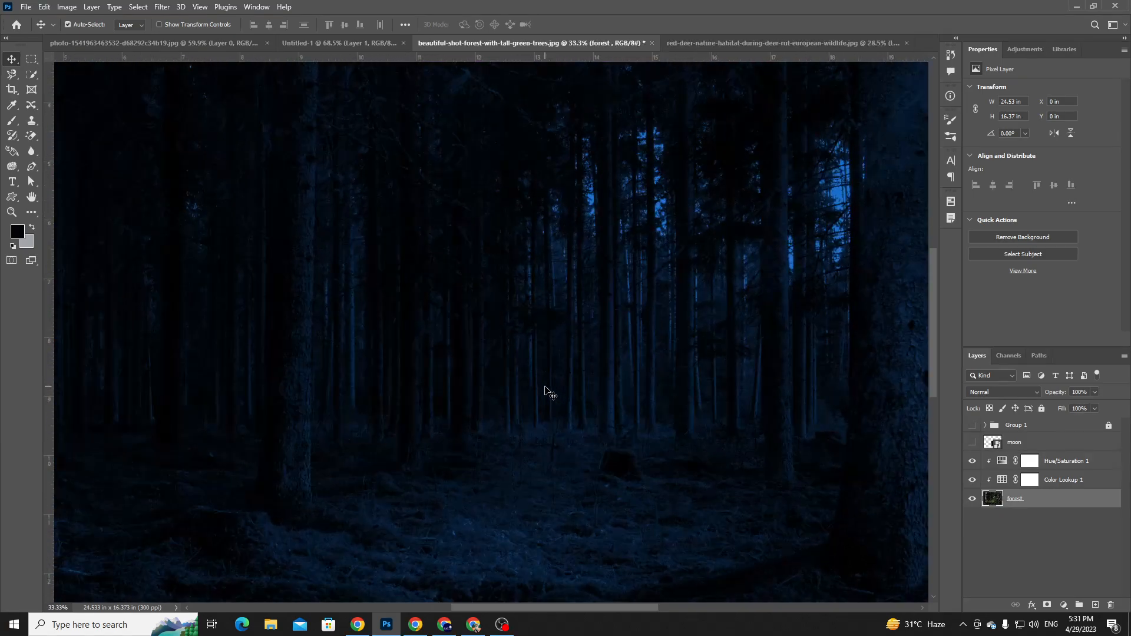
pyautogui.hotkey('ctrl', '-')
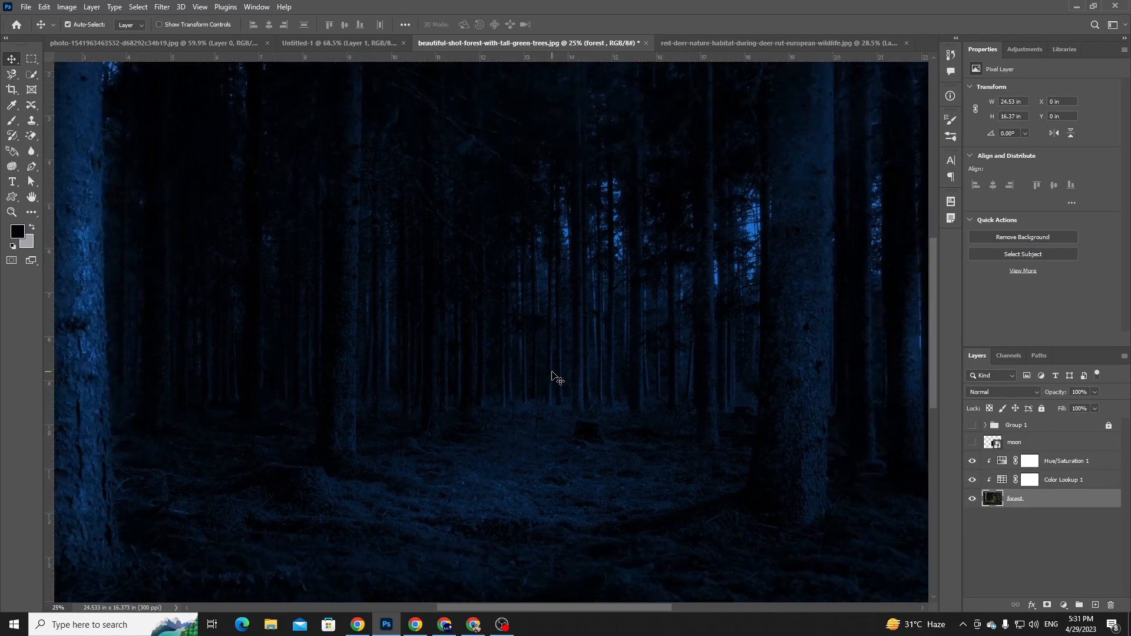
pyautogui.hotkey('ctrl', '+')
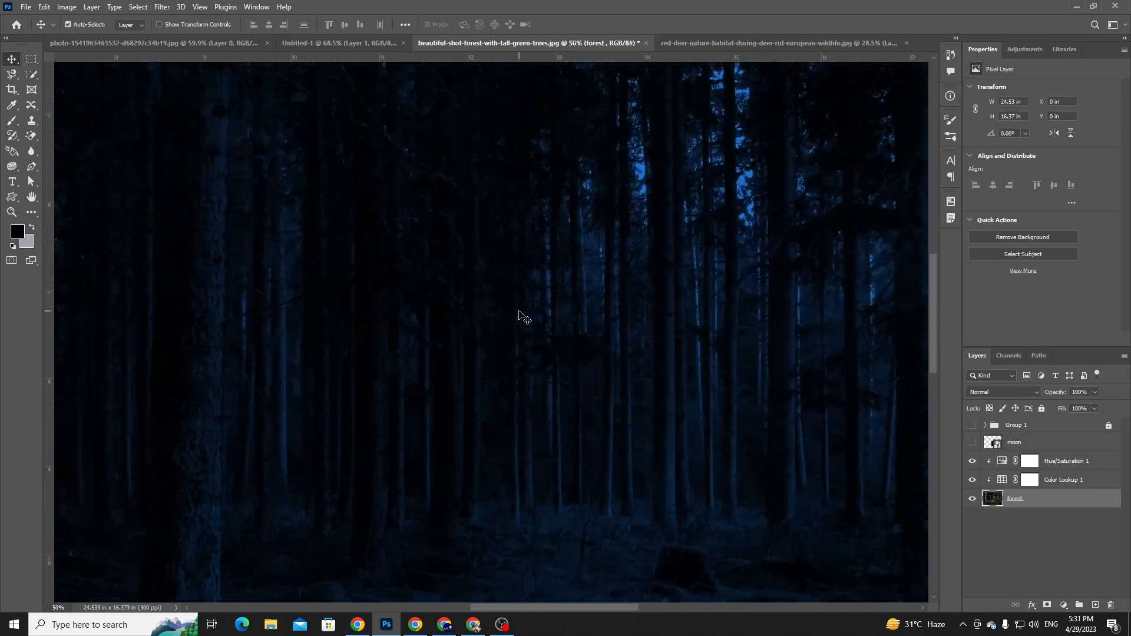
pyautogui.moveTo(609, 334); pyautogui.dragTo(508, 311)
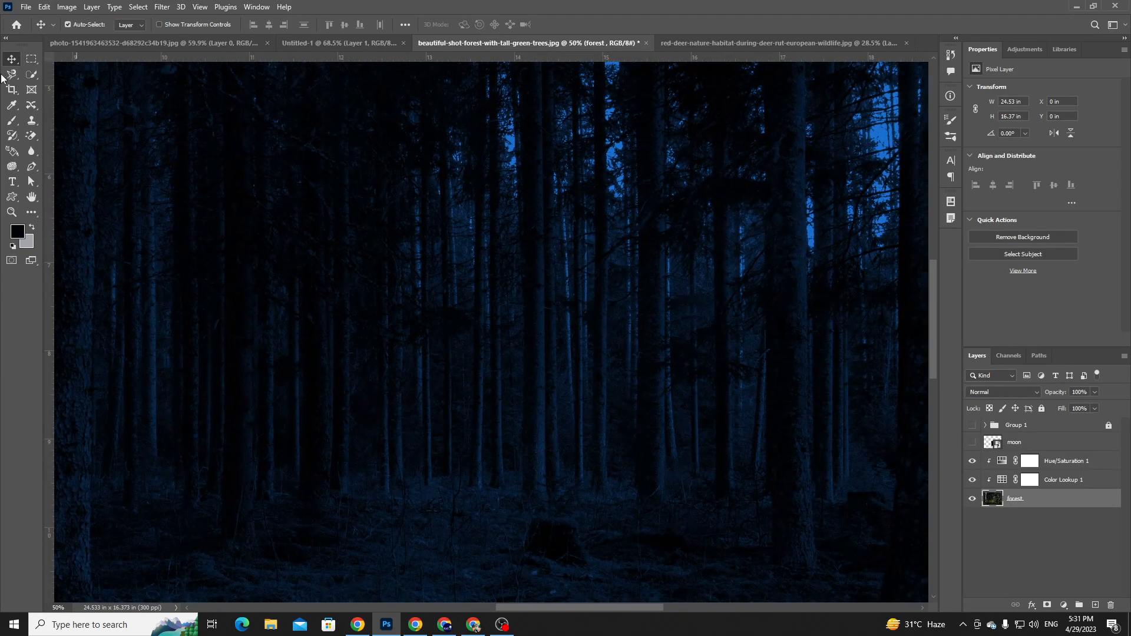
pyautogui.click(32, 58)
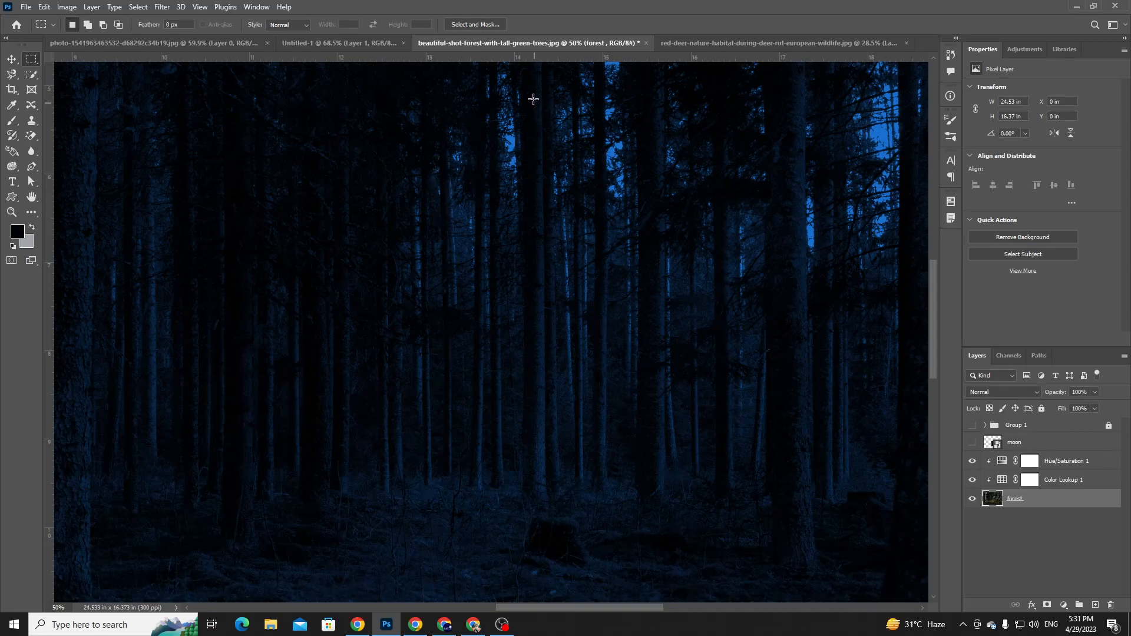
pyautogui.scroll(5, 528, 267)
pyautogui.scroll(-3, 569, 215)
pyautogui.scroll(2, 559, 218)
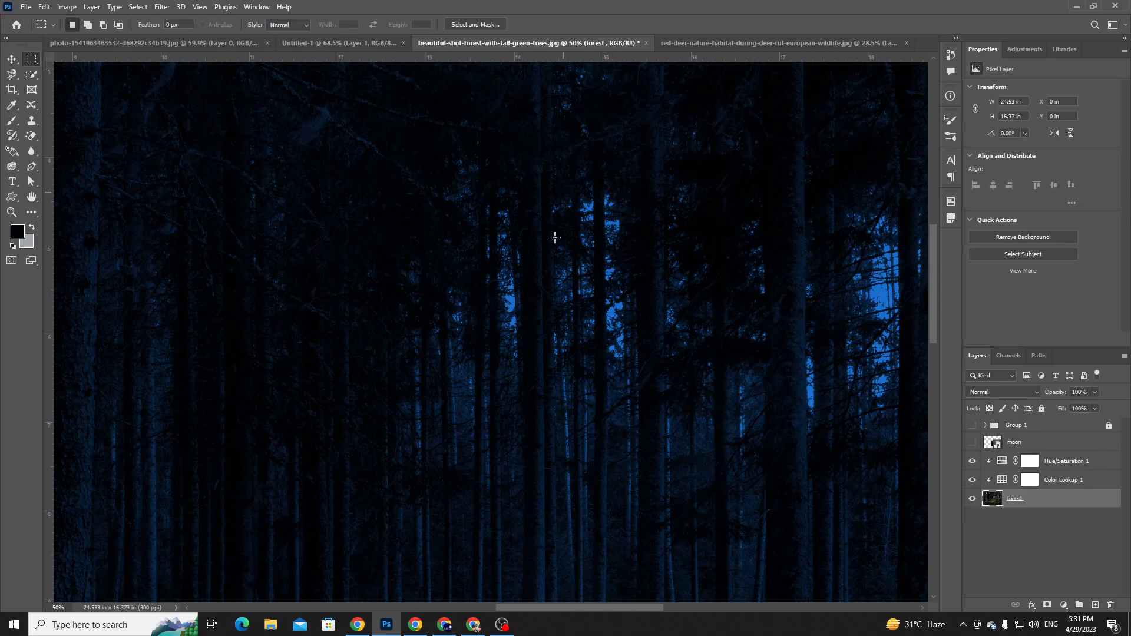
pyautogui.scroll(1, 557, 220)
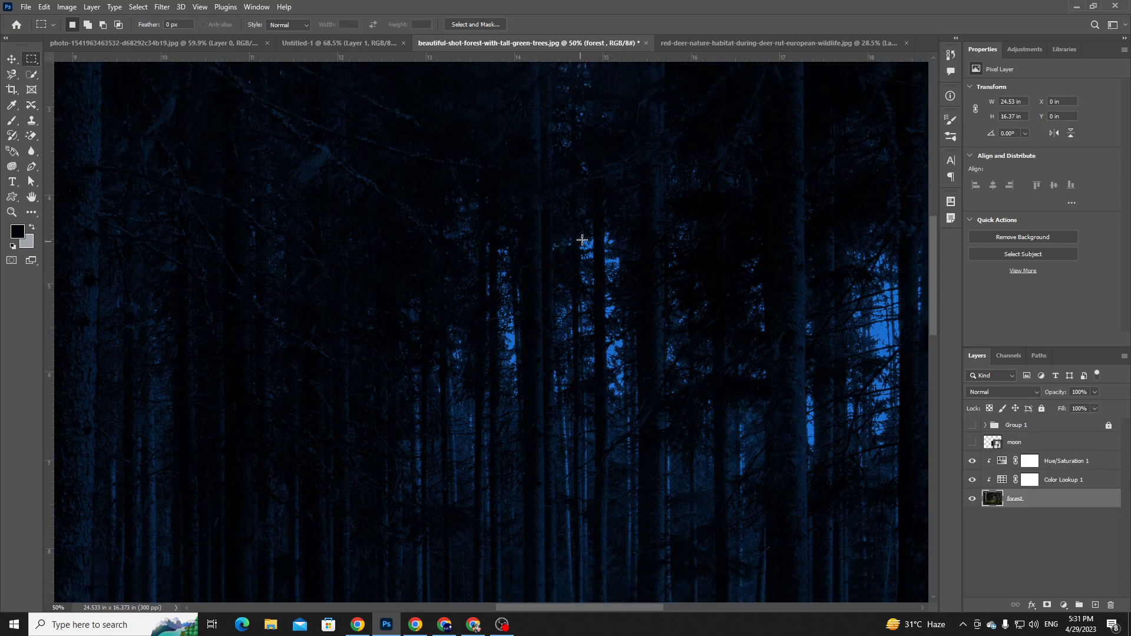
pyautogui.moveTo(568, 238); pyautogui.dragTo(588, 480)
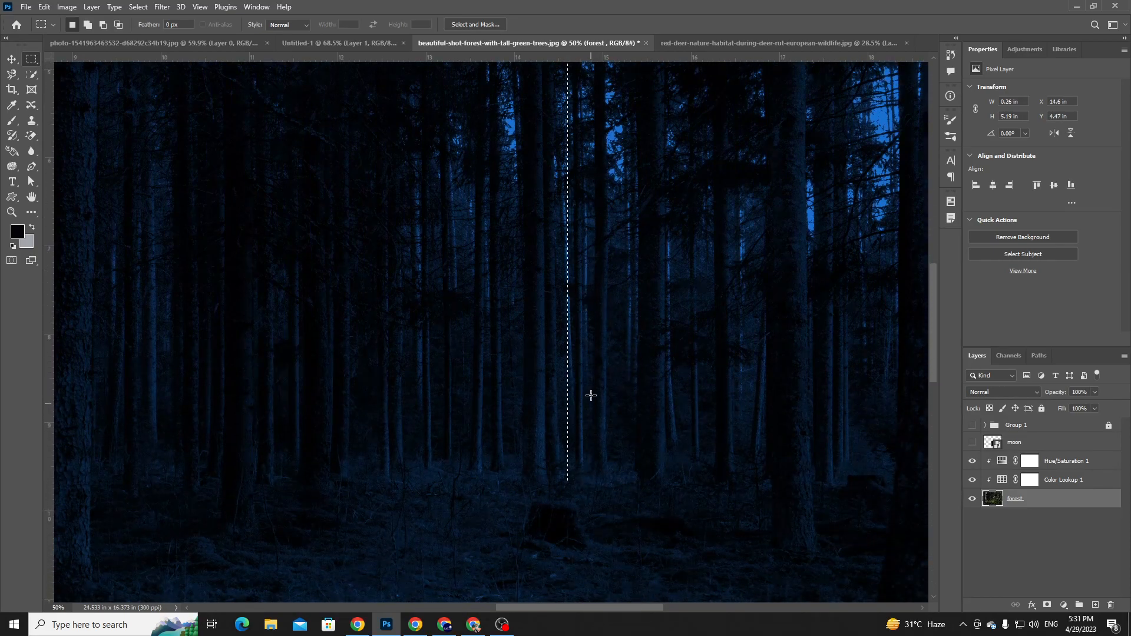
pyautogui.hotkey('ctrl', 'd')
pyautogui.rightClick(31, 58)
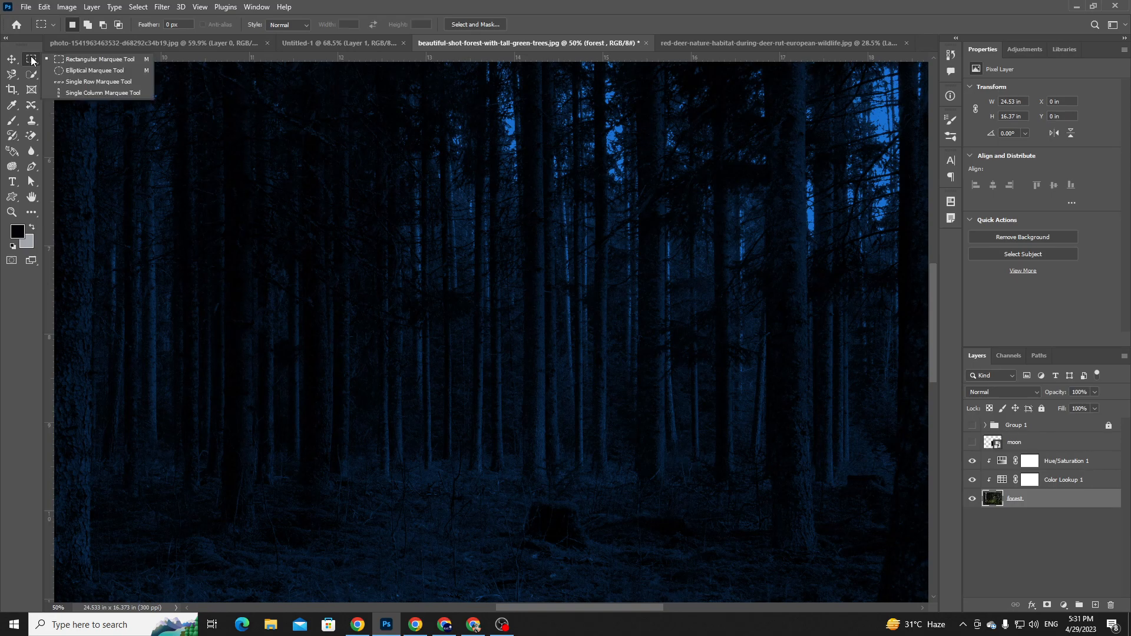
pyautogui.click(81, 61)
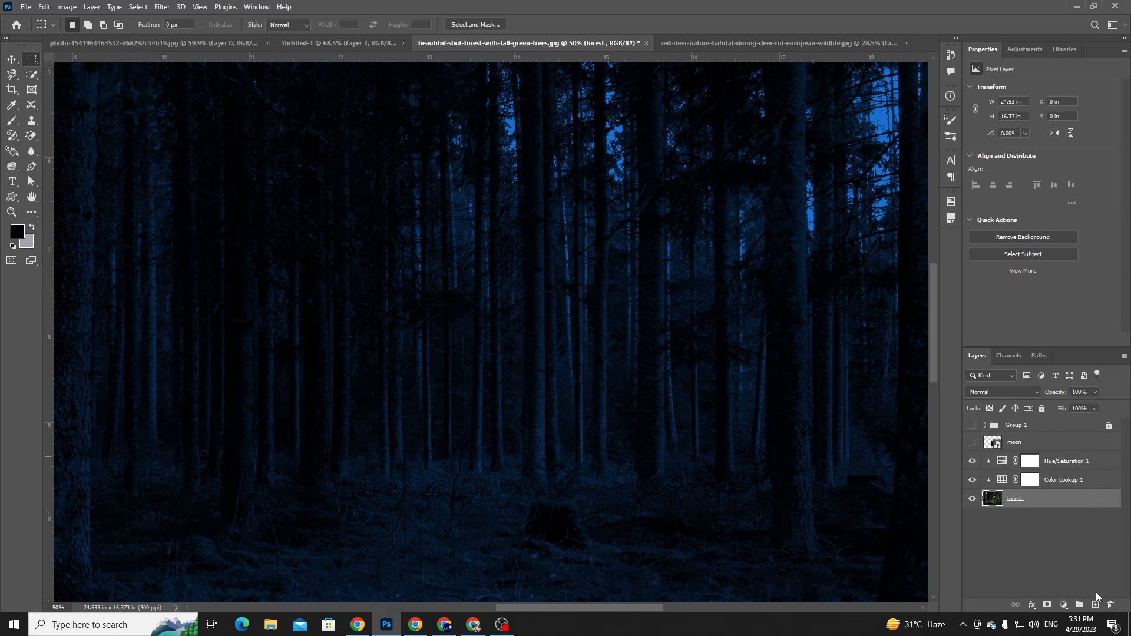
pyautogui.click(1095, 605)
pyautogui.scroll(5, 512, 113)
pyautogui.scroll(1, 567, 158)
pyautogui.moveTo(569, 189); pyautogui.dragTo(589, 456)
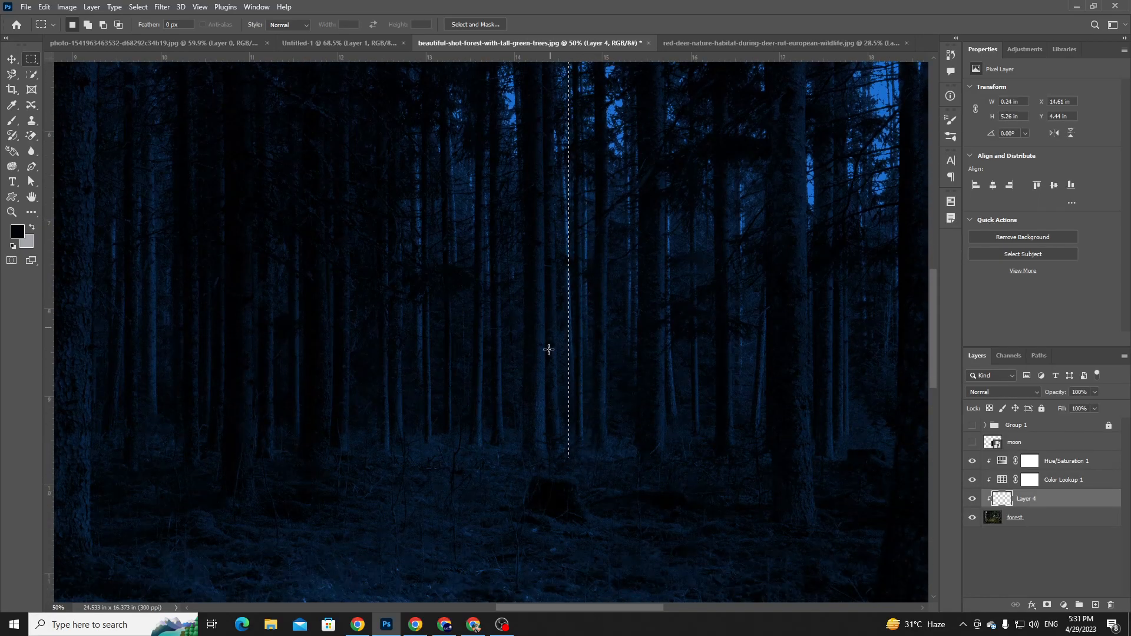
pyautogui.scroll(3, 575, 375)
pyautogui.moveTo(978, 99); pyautogui.dragTo(1013, 103)
pyautogui.click(537, 237)
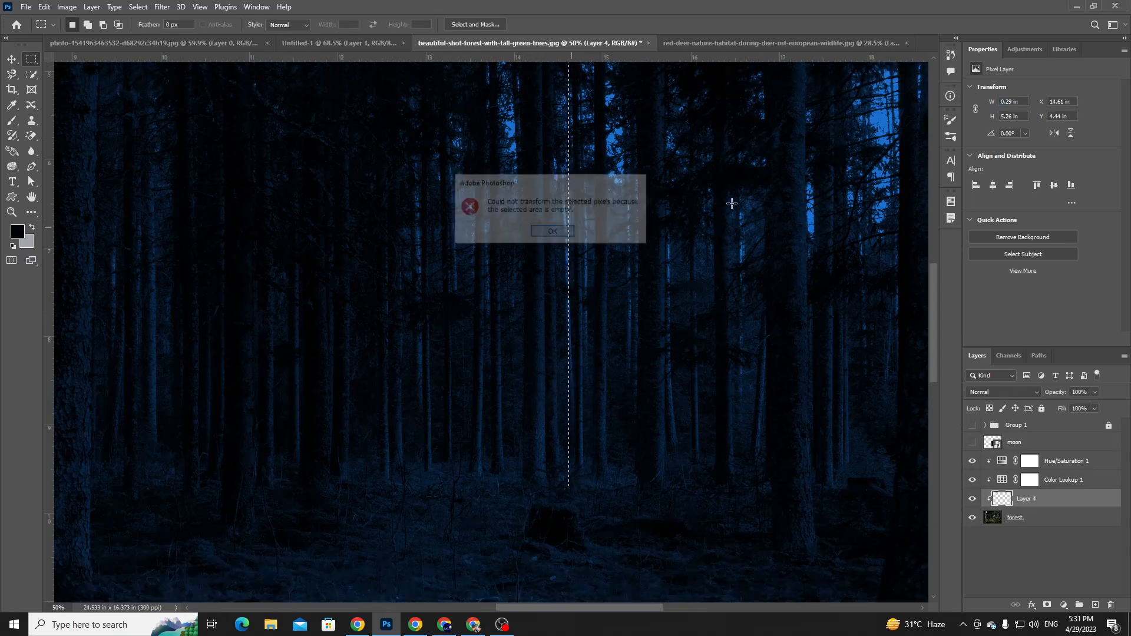
pyautogui.hotkey('ctrl', 'd')
pyautogui.press('Delete')
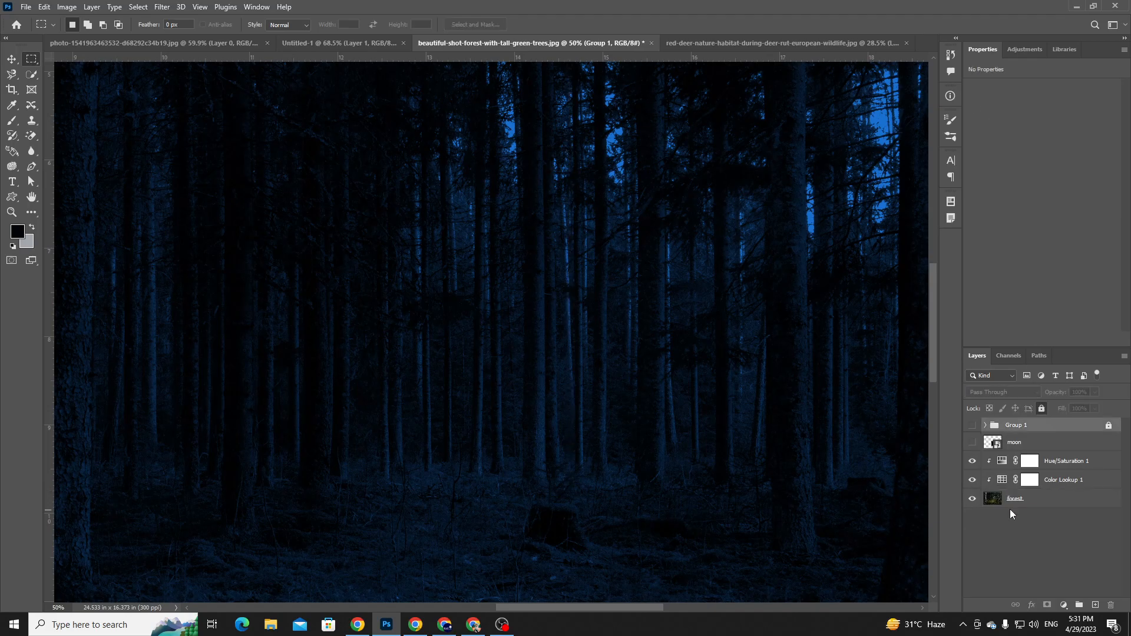
# - Add a new empty layer directly above the hidden moon layer
pyautogui.click(1010, 504)
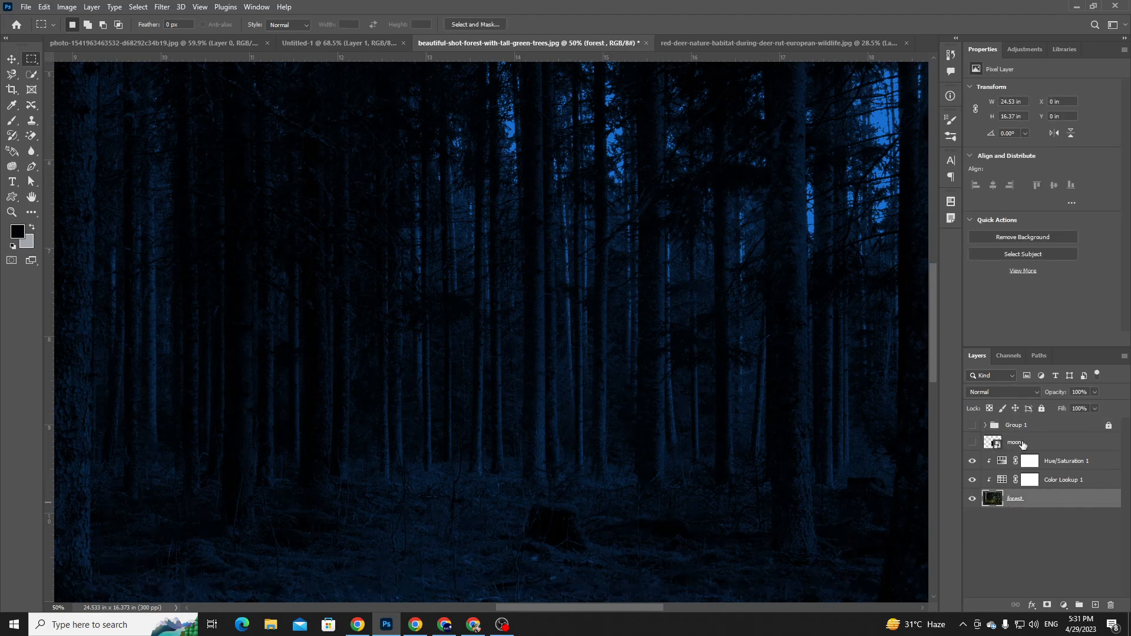
pyautogui.click(1023, 445)
pyautogui.click(972, 443)
pyautogui.click(972, 443)
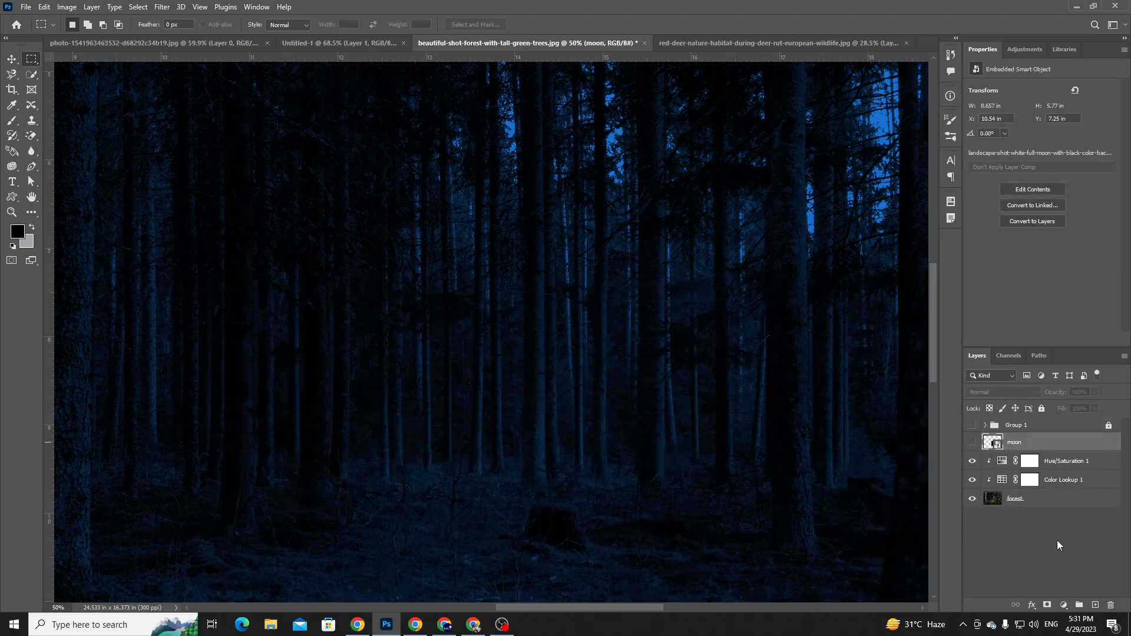
pyautogui.click(1095, 605)
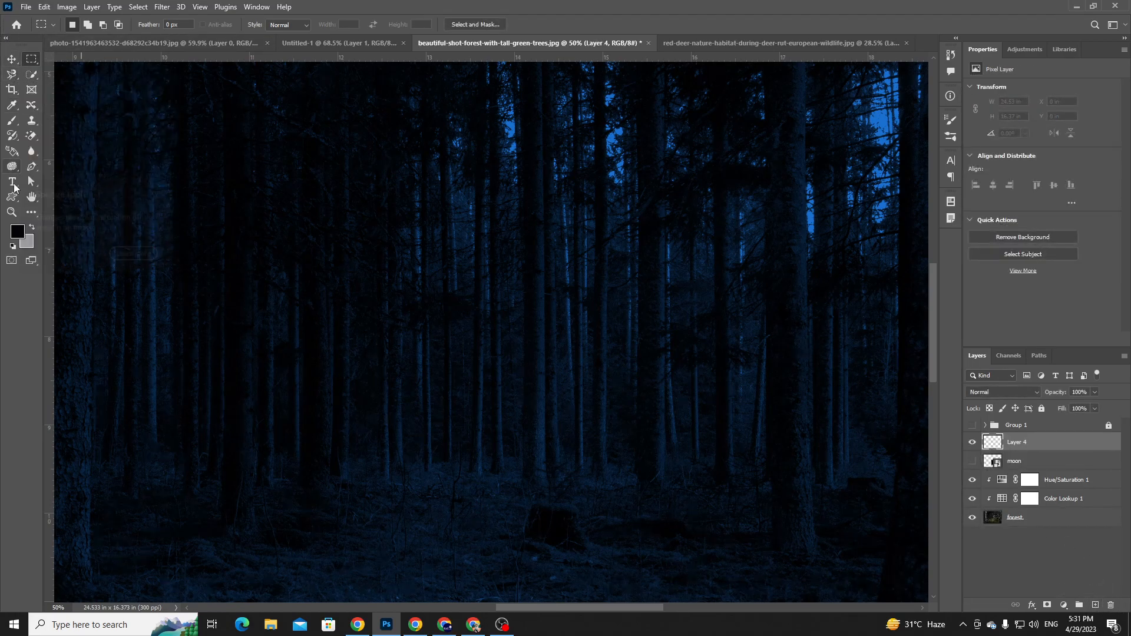
# - Trace the left edge of a slim central trunk with the Pen tool, from the forest floor up into the branches
pyautogui.rightClick(35, 57)
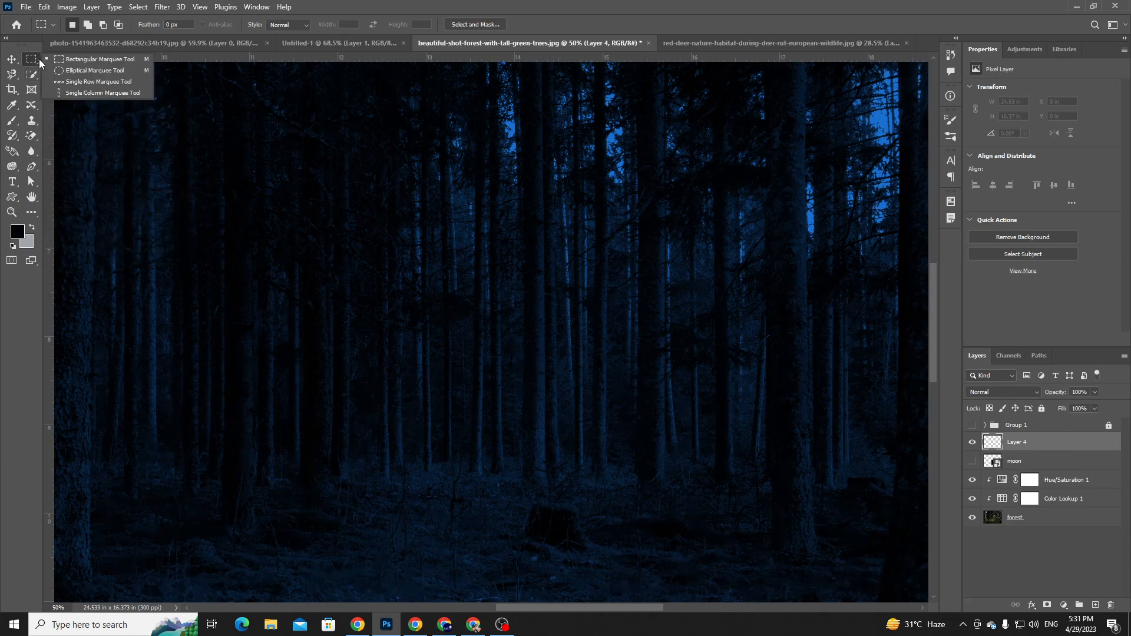
pyautogui.click(31, 168)
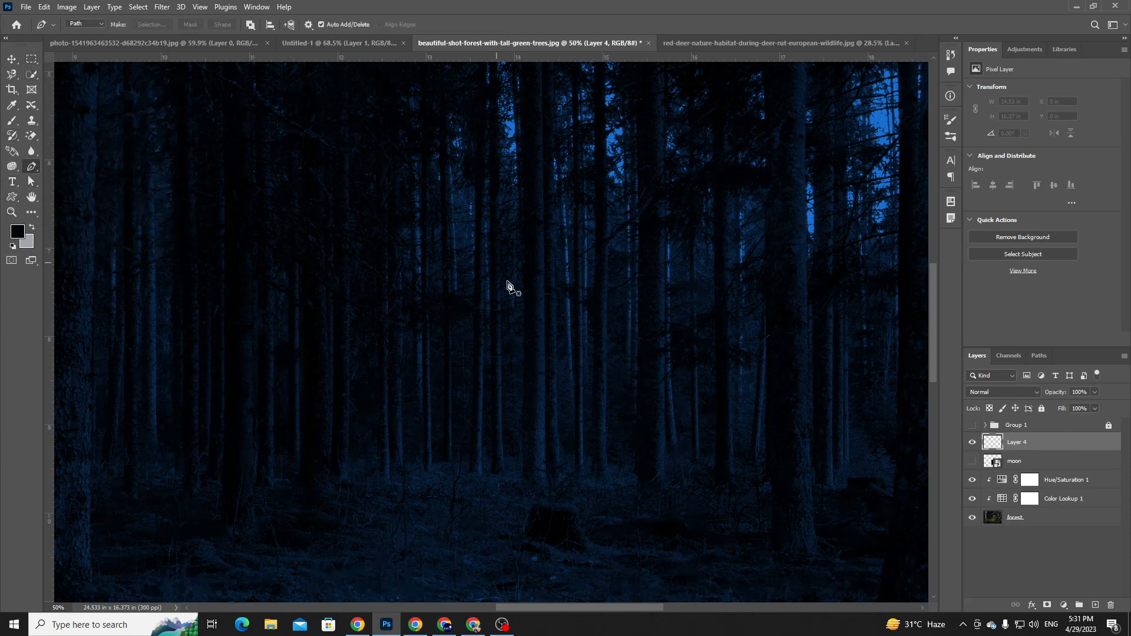
pyautogui.click(571, 477)
pyautogui.click(568, 316)
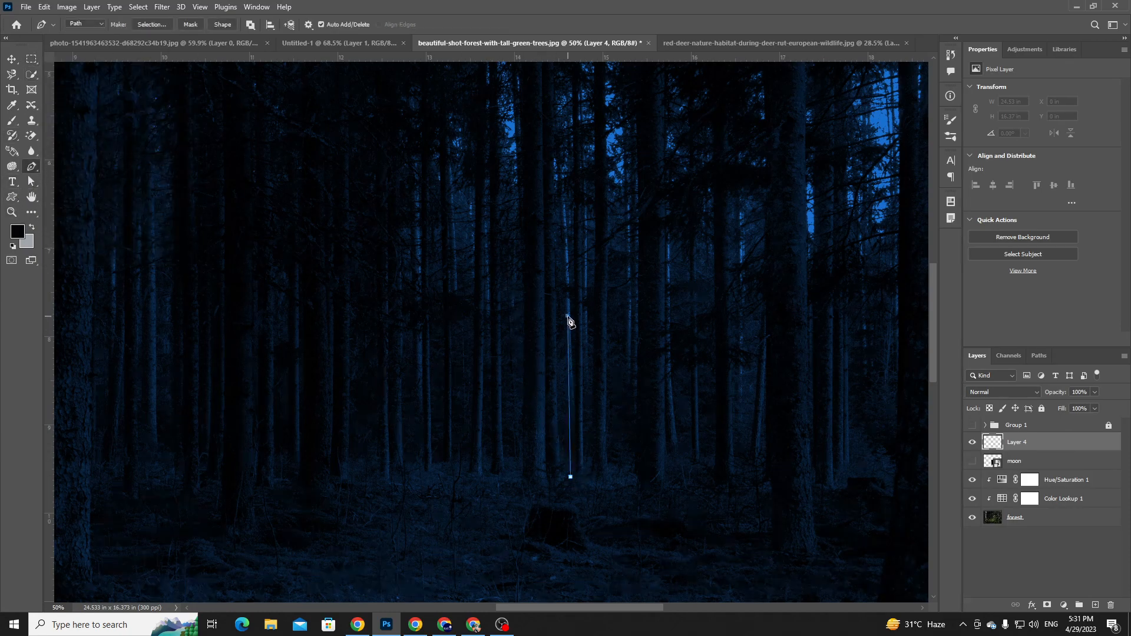
pyautogui.click(569, 208)
pyautogui.moveTo(569, 139); pyautogui.dragTo(570, 242)
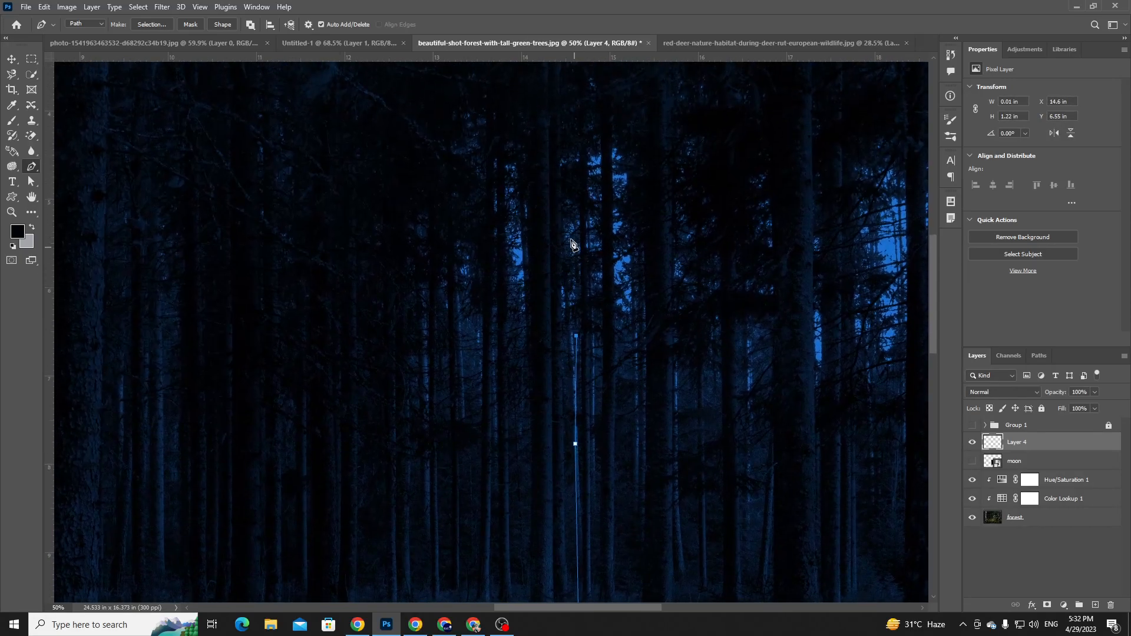
pyautogui.click(571, 221)
pyautogui.moveTo(563, 140); pyautogui.dragTo(567, 254)
pyautogui.click(571, 218)
pyautogui.moveTo(571, 159); pyautogui.dragTo(574, 234)
pyautogui.click(574, 198)
pyautogui.hotkey('ctrl', 'z')
pyautogui.click(572, 250)
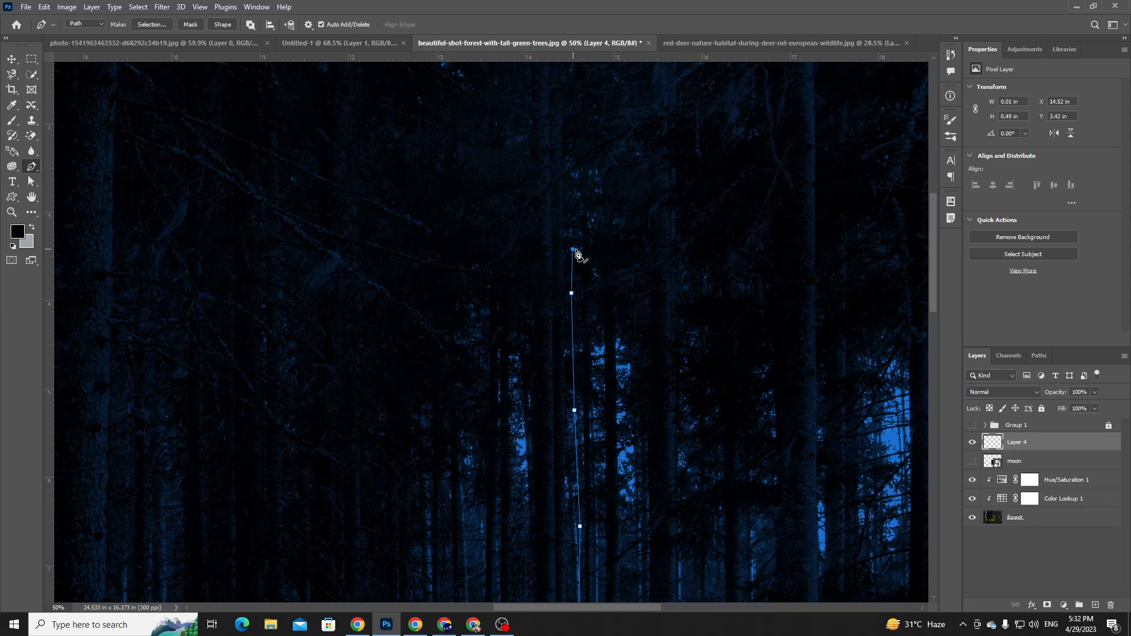
pyautogui.click(580, 157)
# - Continue the path across the trunk's upper end and down its right edge to the ground, forming a narrow vertical strip
pyautogui.moveTo(579, 146); pyautogui.dragTo(592, 275)
pyautogui.click(617, 280)
pyautogui.moveTo(620, 392); pyautogui.dragTo(616, 244)
pyautogui.click(609, 319)
pyautogui.click(607, 401)
pyautogui.moveTo(609, 494); pyautogui.dragTo(613, 338)
pyautogui.click(614, 371)
pyautogui.moveTo(614, 432); pyautogui.dragTo(608, 344)
pyautogui.click(604, 393)
pyautogui.click(606, 453)
pyautogui.moveTo(607, 470); pyautogui.dragTo(617, 330)
pyautogui.click(622, 360)
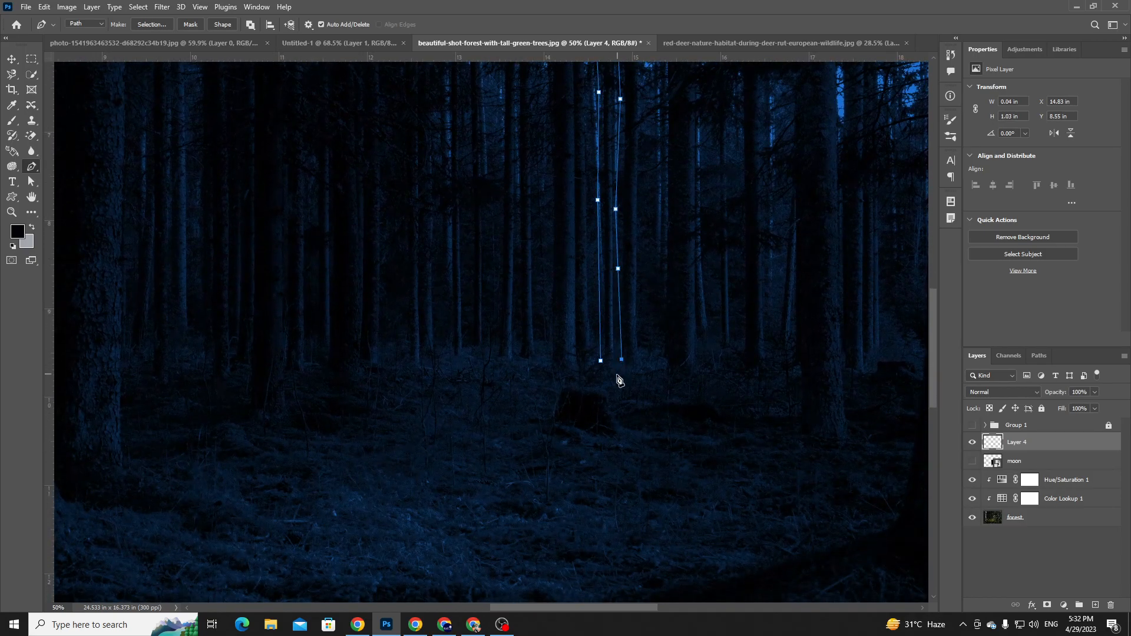
# - Convert the closed trunk path into a new anti-aliased selection with a 0-pixel feather radius
pyautogui.rightClick(602, 365)
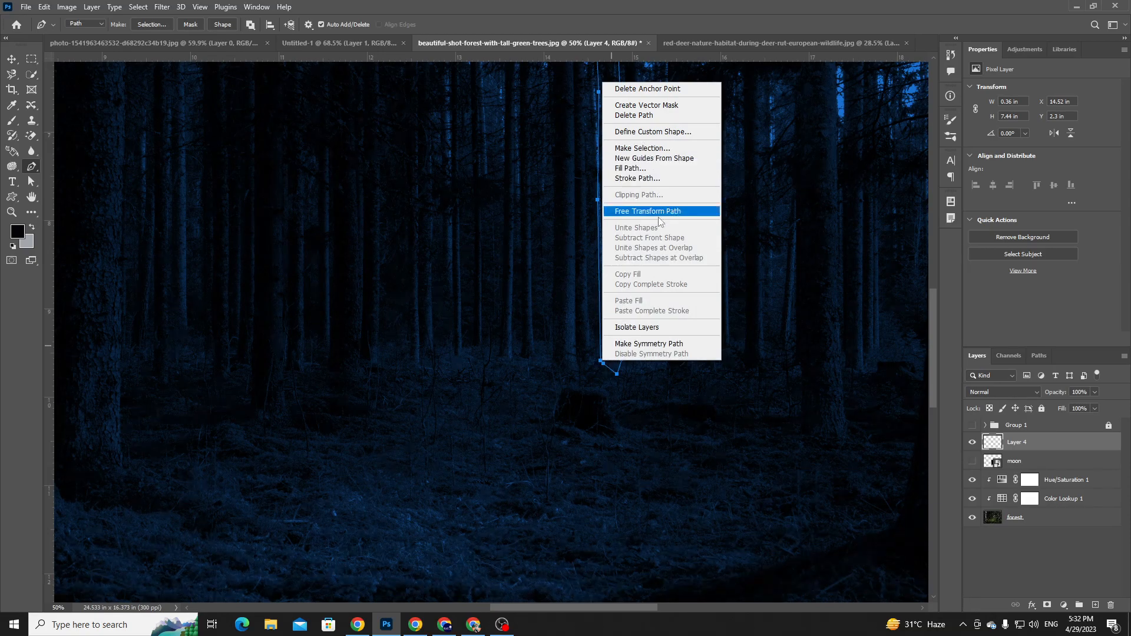
pyautogui.click(649, 151)
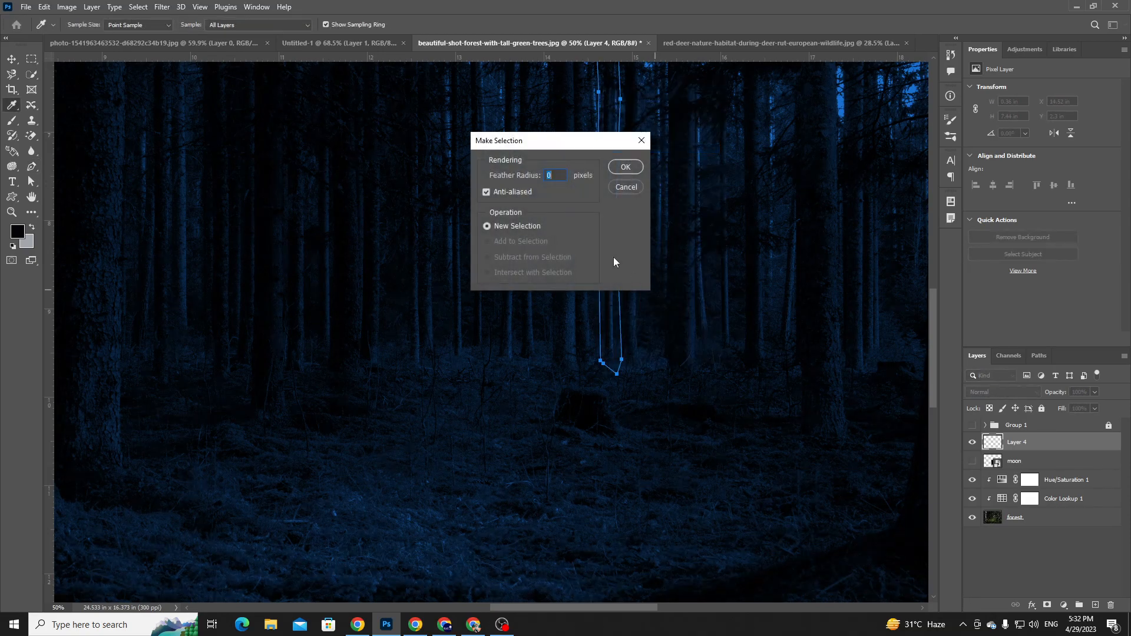
pyautogui.click(631, 168)
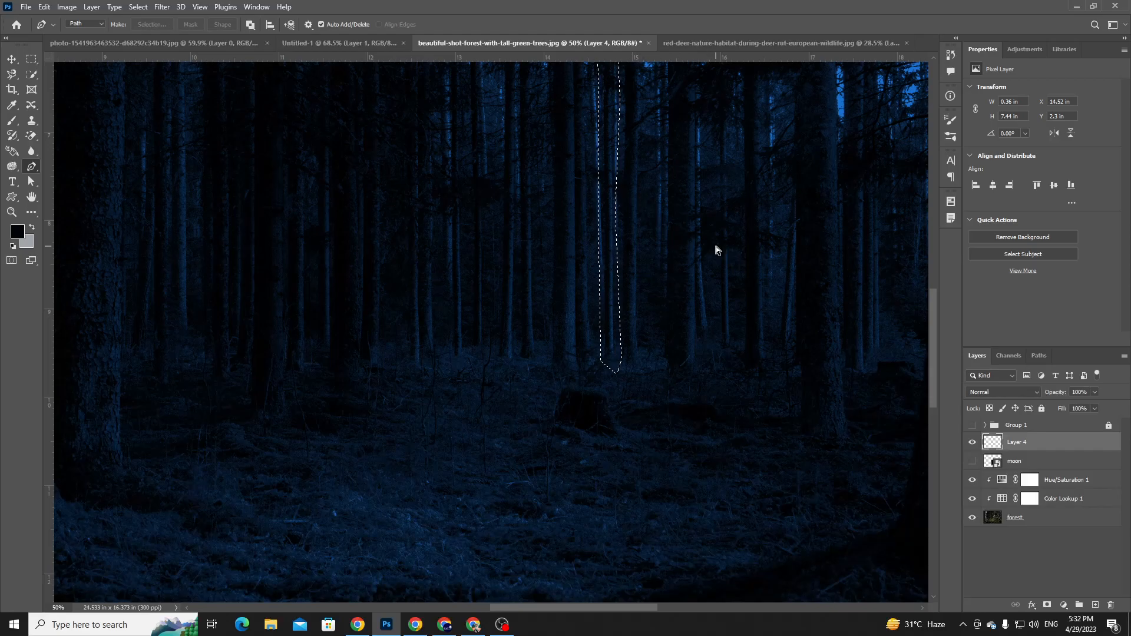
# - Try to move the selected trunk strip leftward on the empty Layer 4
pyautogui.hotkey('ctrl', '-')
pyautogui.scroll(4, 720, 247)
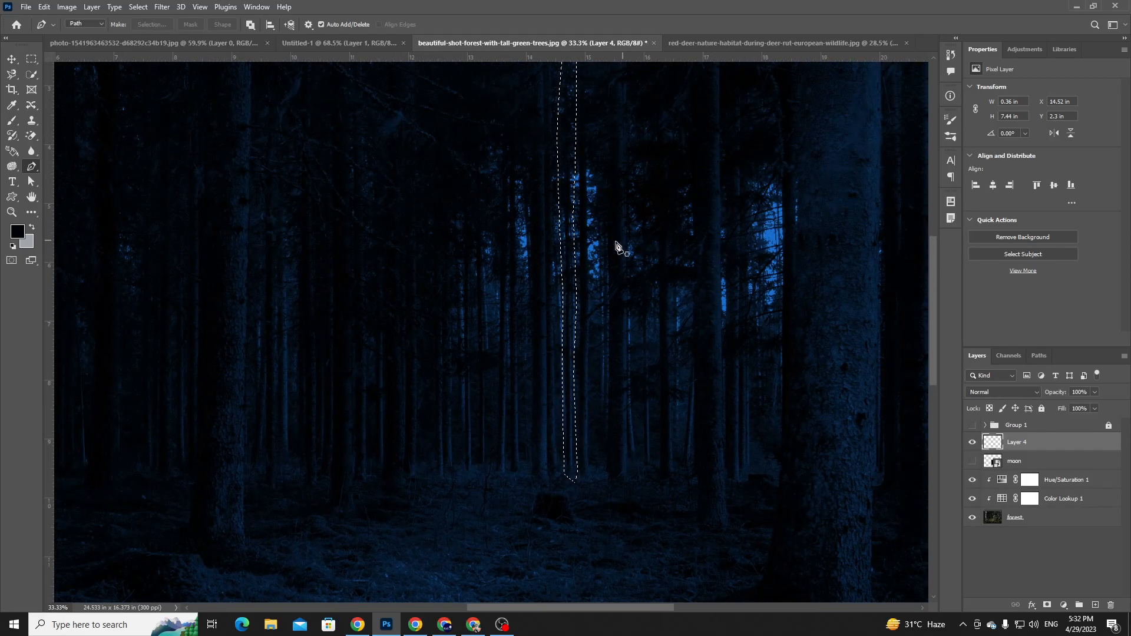
pyautogui.press('v')
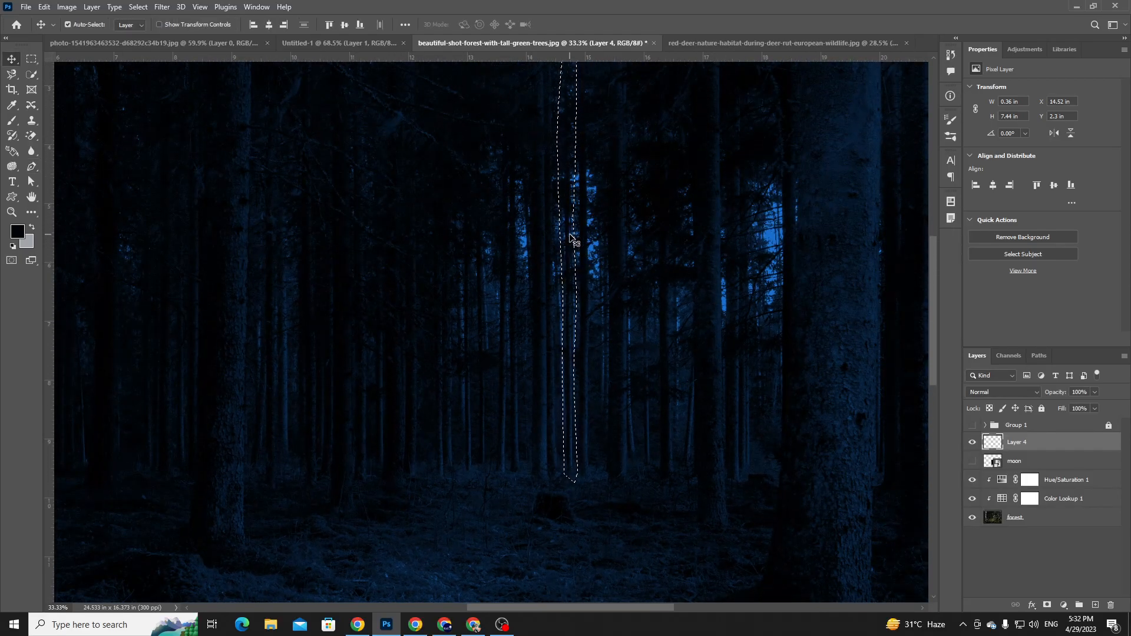
pyautogui.click(569, 238)
pyautogui.press('Return')
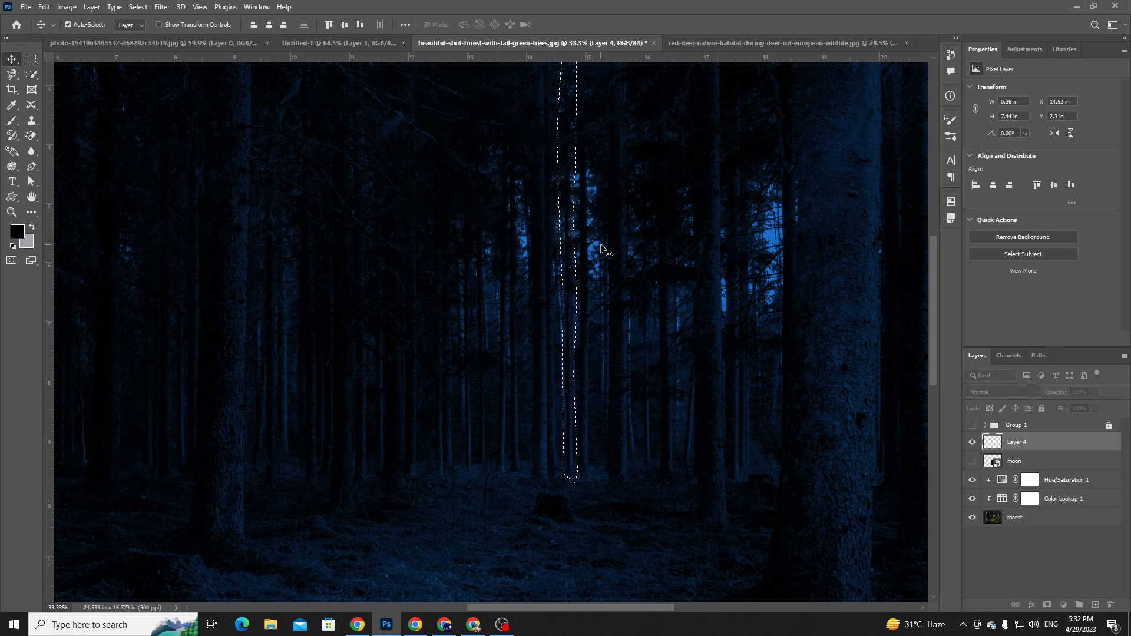
pyautogui.moveTo(570, 255); pyautogui.dragTo(497, 253)
pyautogui.click(561, 232)
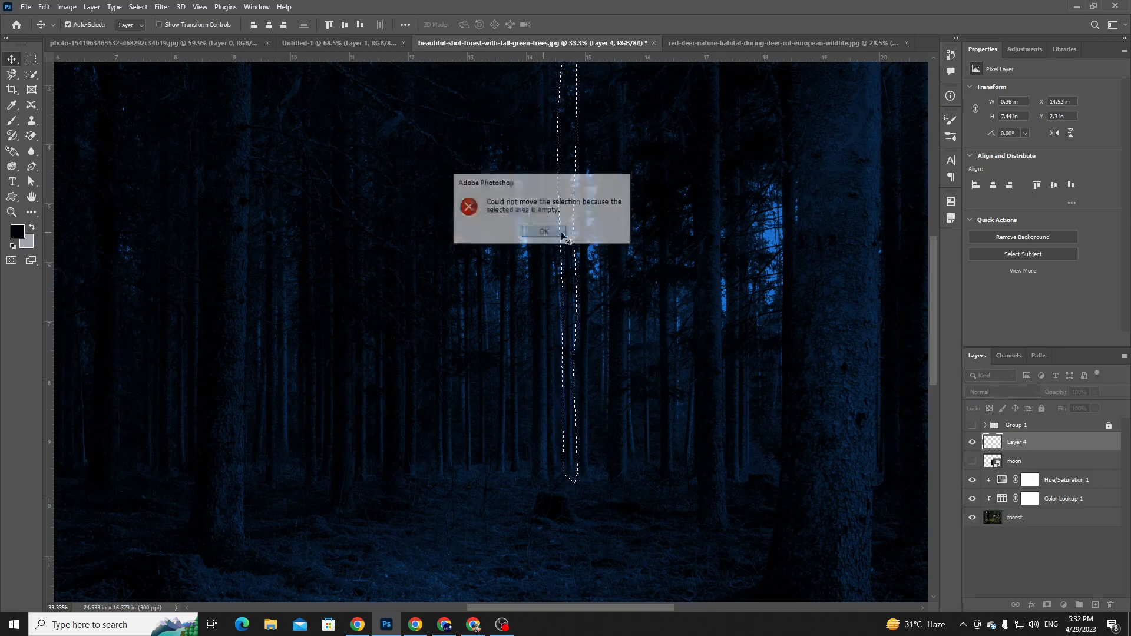
# - Move the selected trunk strip leftward on the forest layer and undo the move
pyautogui.click(1014, 522)
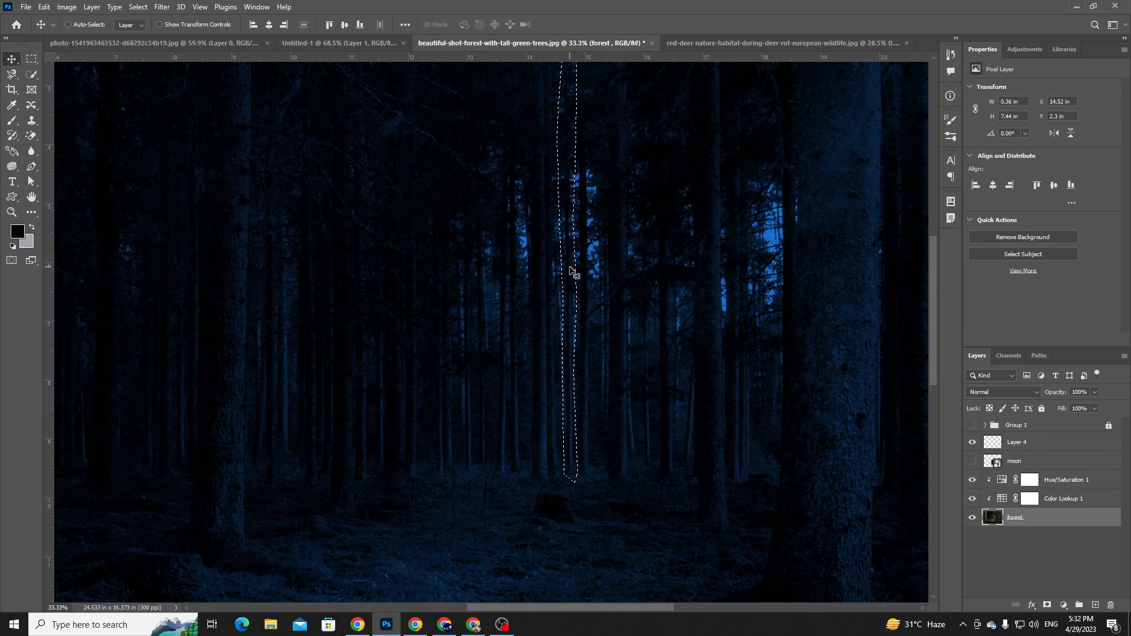
pyautogui.moveTo(572, 272); pyautogui.dragTo(479, 267)
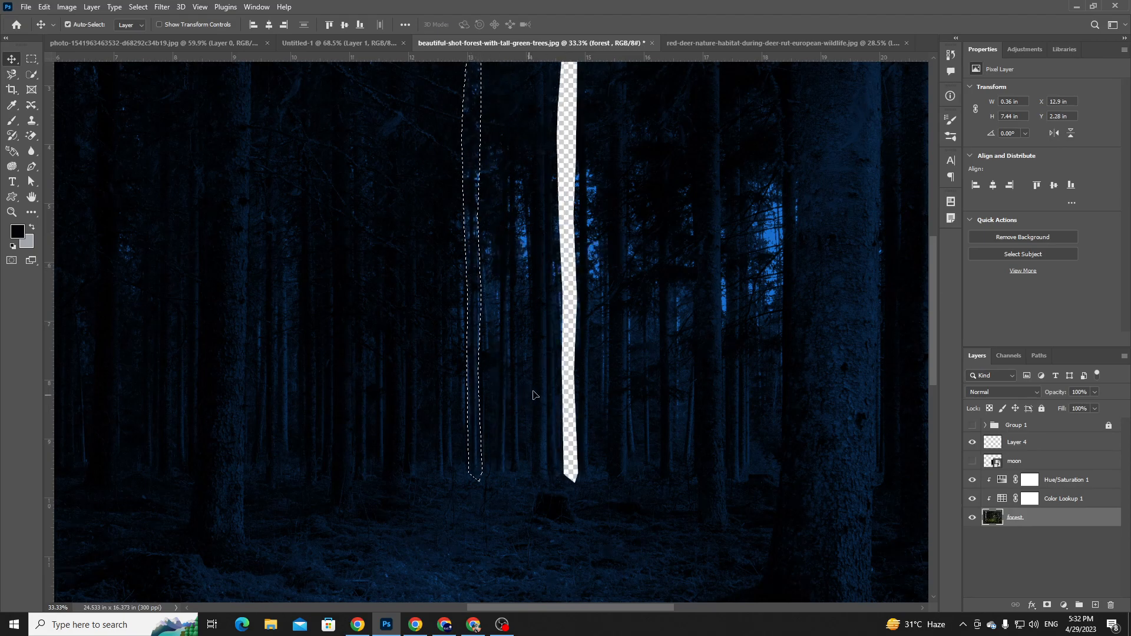
pyautogui.keyDown('alt'); pyautogui.scroll(-3, 531, 396); pyautogui.keyUp('alt')
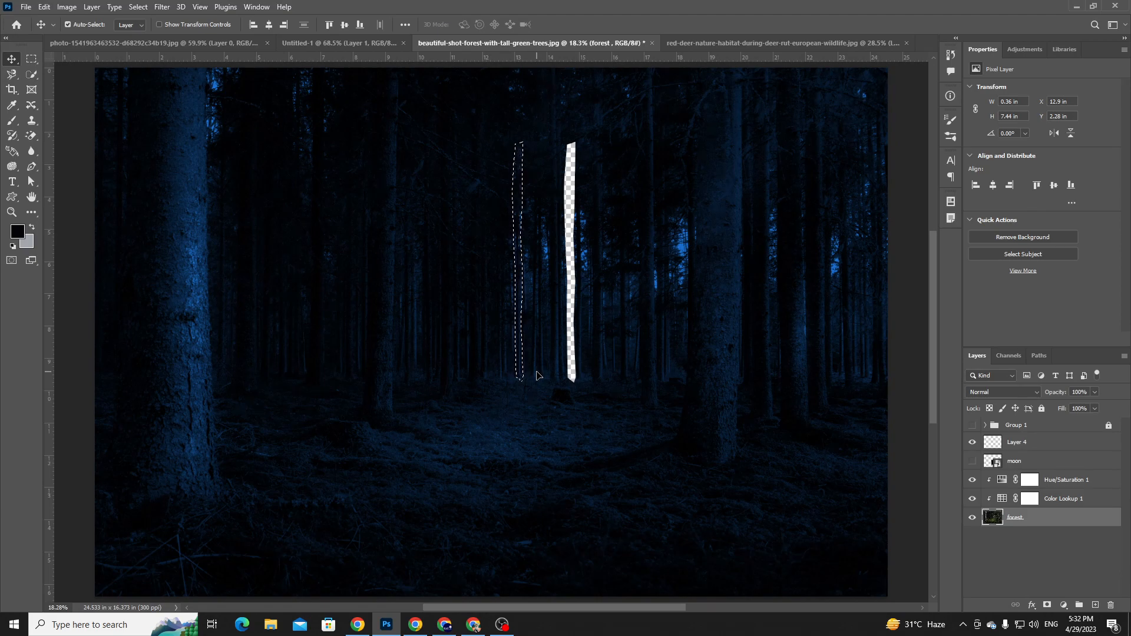
pyautogui.press('ctrl')
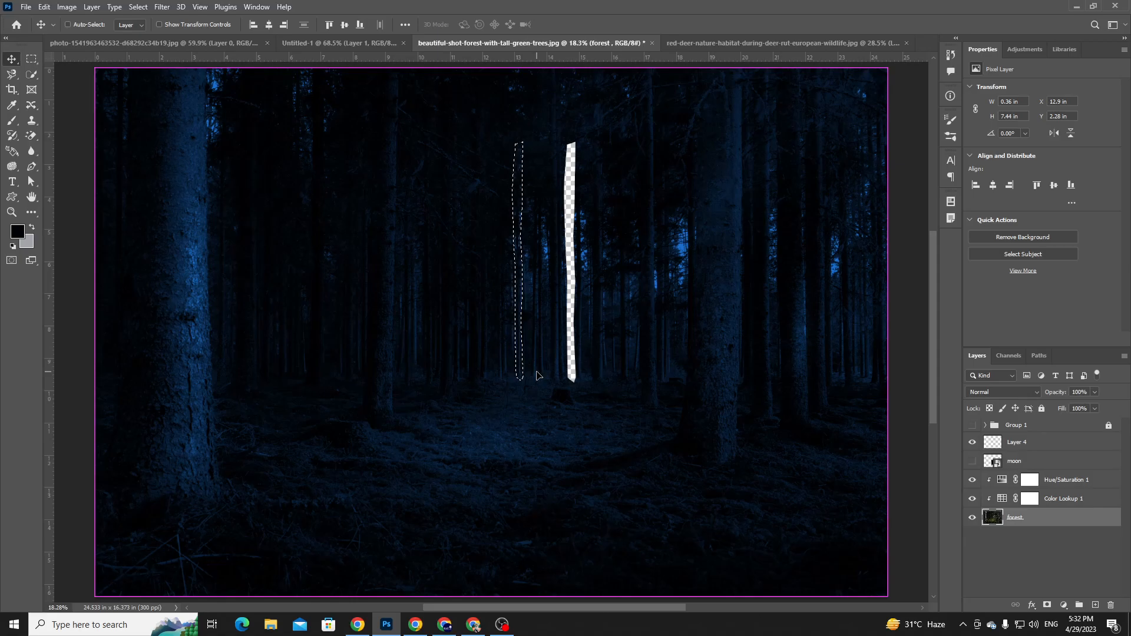
pyautogui.hotkey('ctrl', '+')
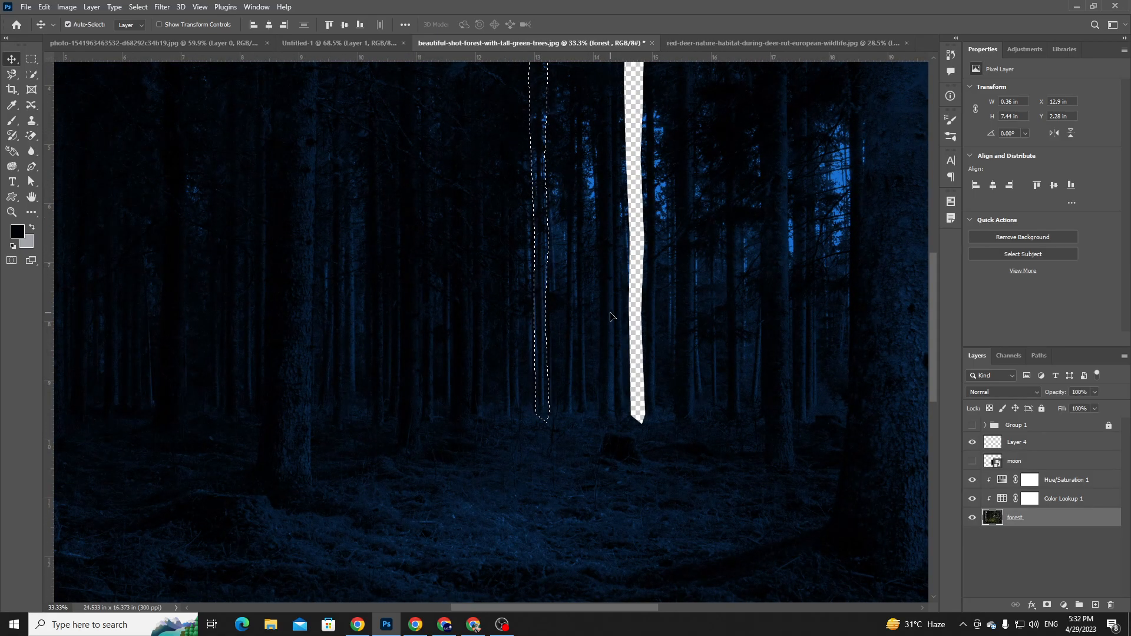
pyautogui.hotkey('ctrl', 'z')
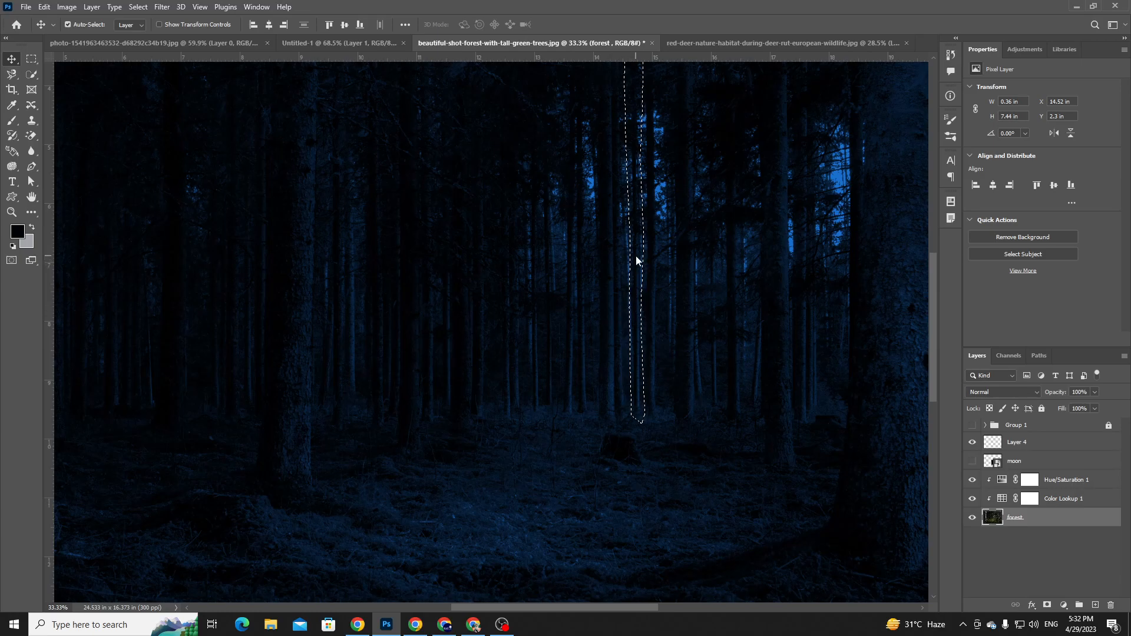
# - Fill the trunk selection on the forest layer using Content-Aware with Color Adaptation, Normal mode and 100% opacity, keeping the selection active
pyautogui.scroll(2, 640, 248)
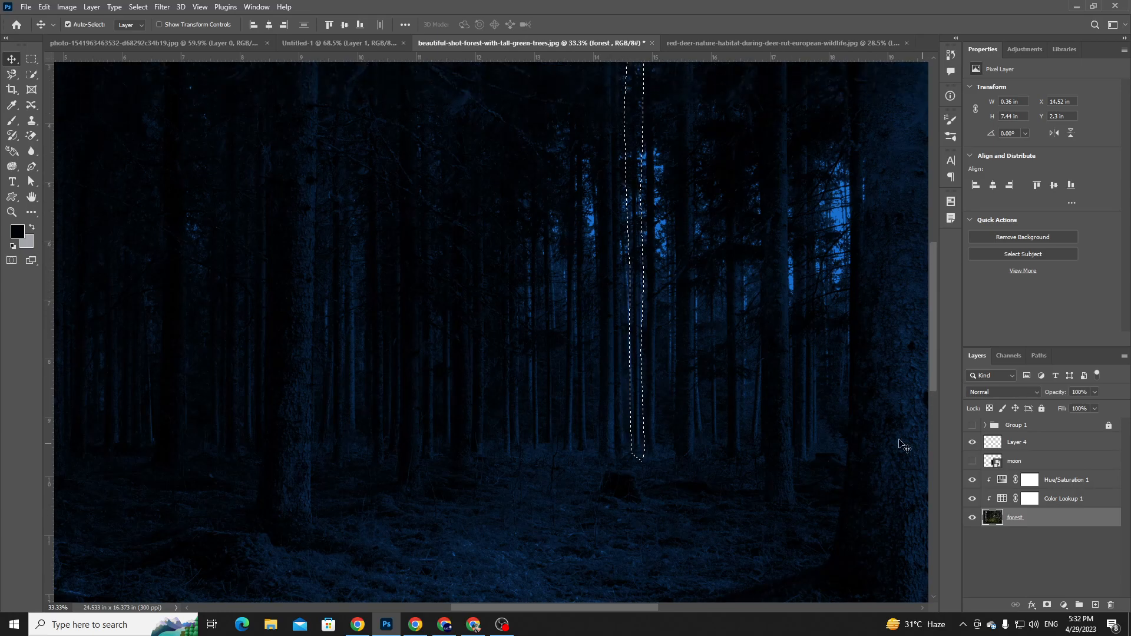
pyautogui.click(138, 6)
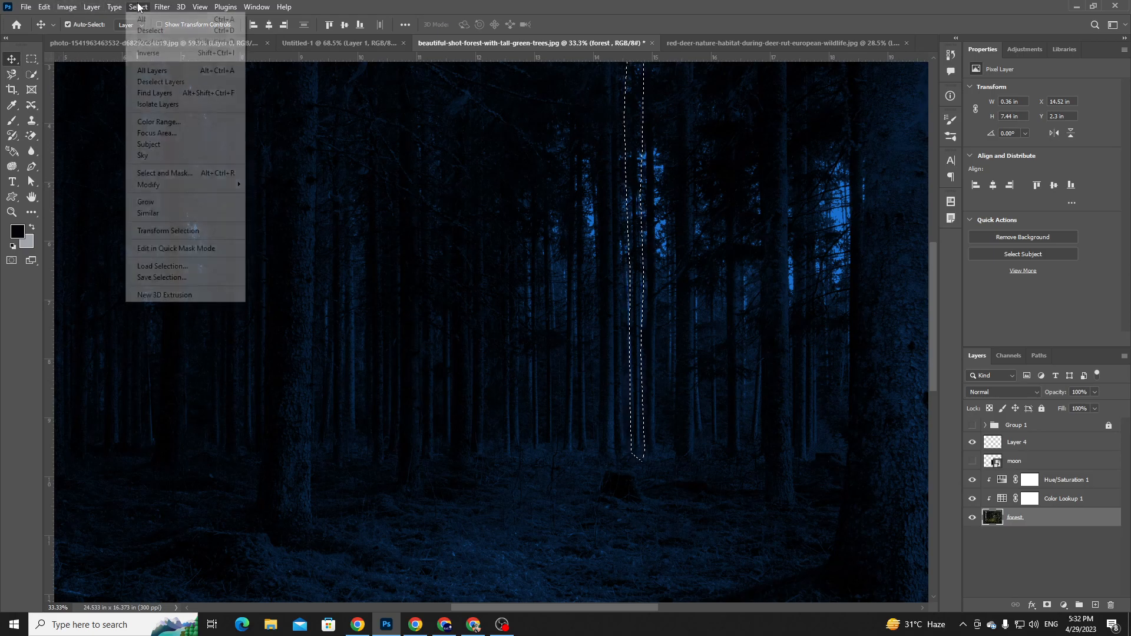
pyautogui.click(644, 210)
pyautogui.click(31, 59)
pyautogui.rightClick(636, 180)
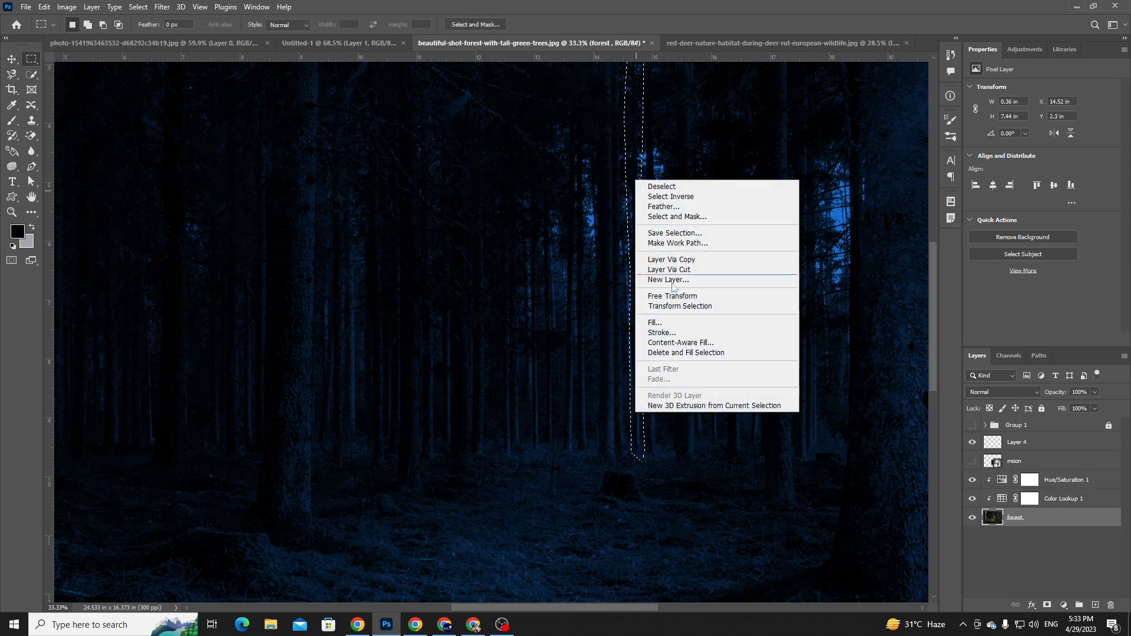
pyautogui.click(681, 324)
pyautogui.click(583, 157)
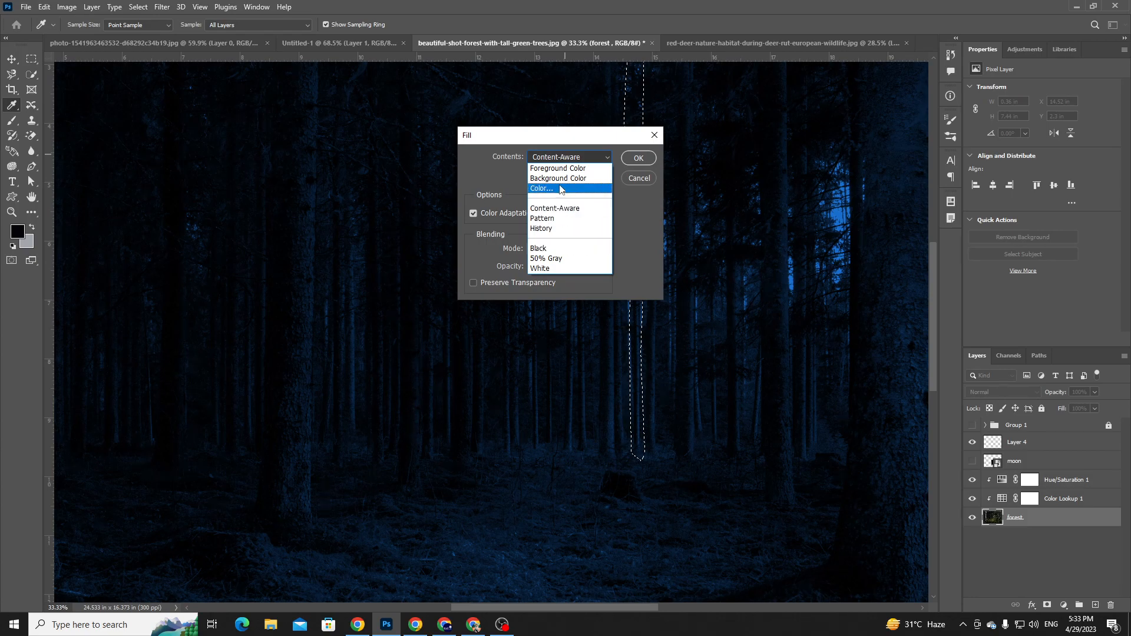
pyautogui.click(495, 168)
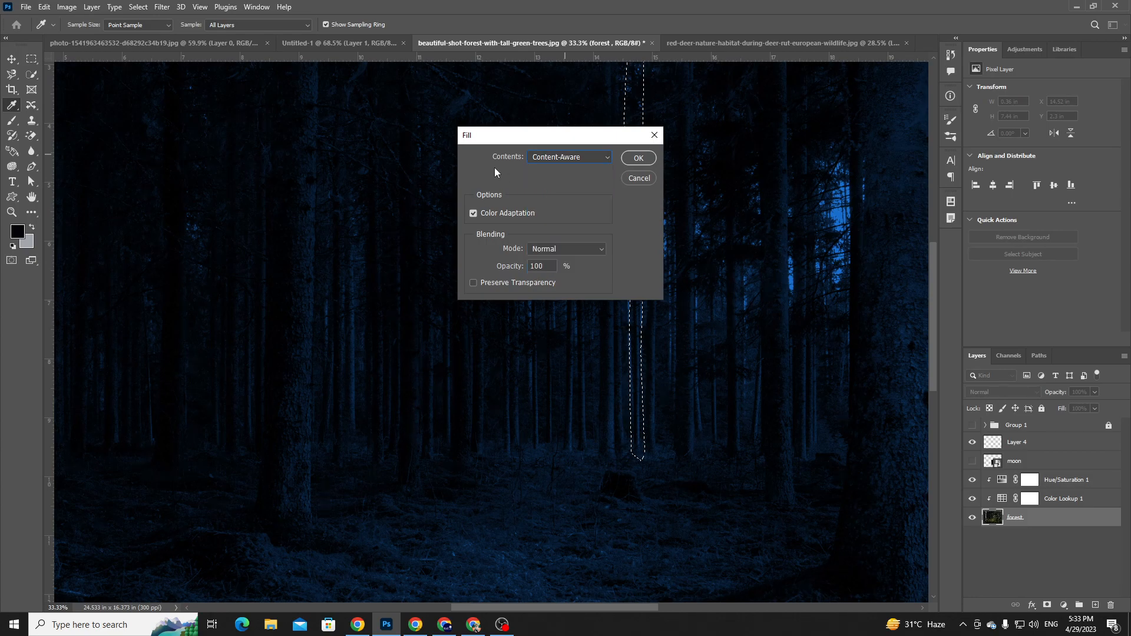
pyautogui.click(632, 159)
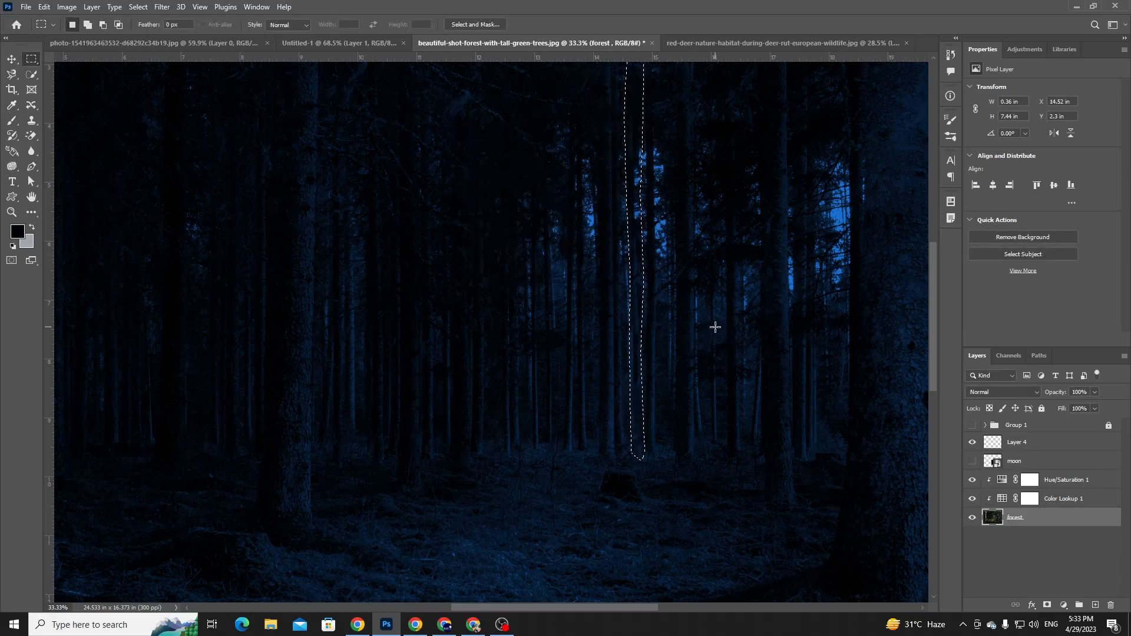
pyautogui.hotkey('ctrl', 'd')
pyautogui.hotkey('ctrl', 'shift', 'd')
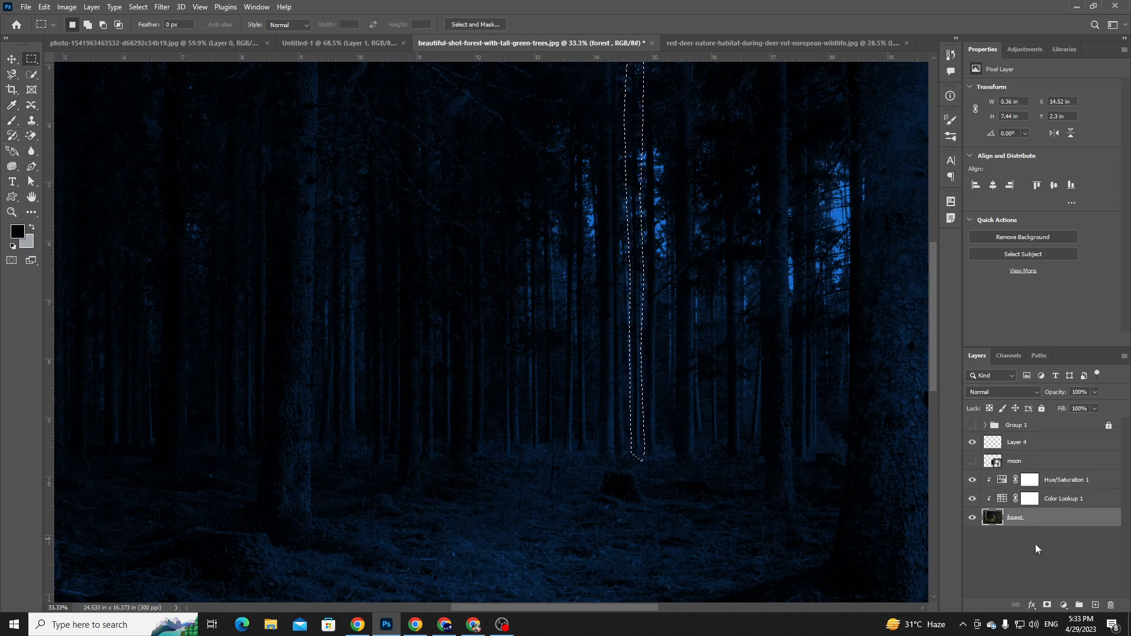
# - Add a layer clipped to the forest layer and clone the bright sky gap into the trunk selection, sampling all layers
pyautogui.click(1095, 605)
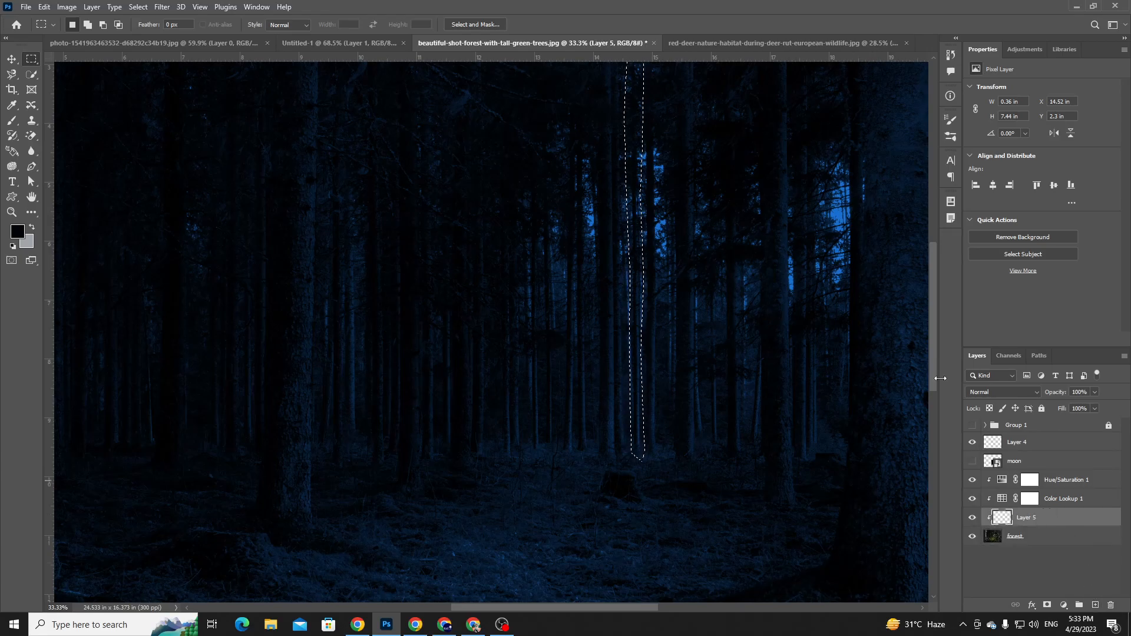
pyautogui.click(32, 121)
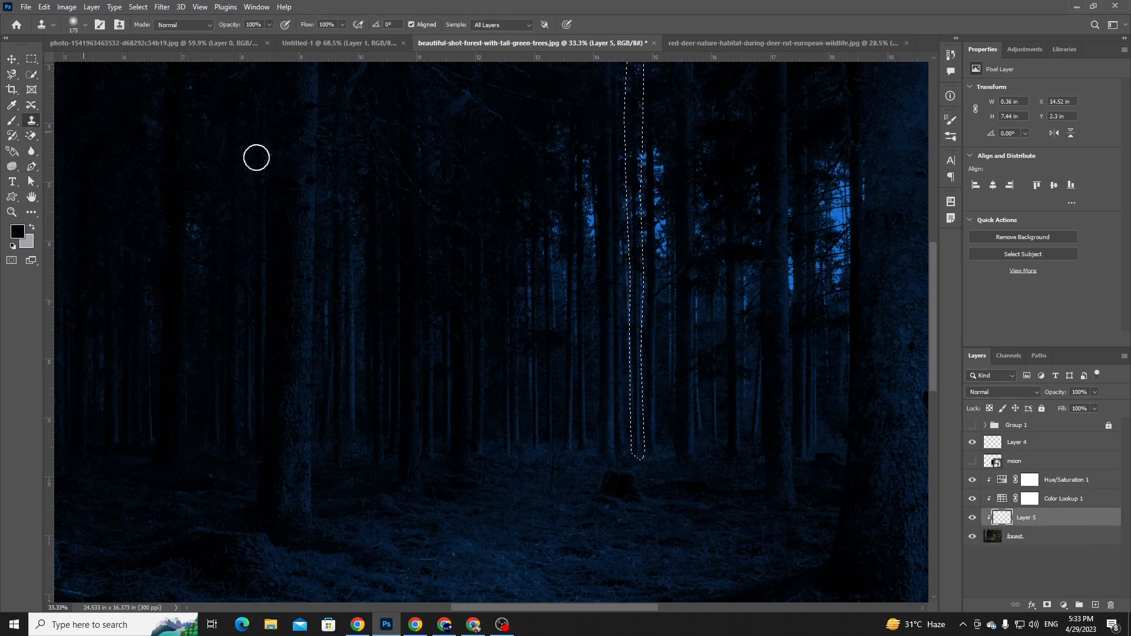
pyautogui.keyDown('alt'); pyautogui.click(842, 281); pyautogui.keyUp('alt')
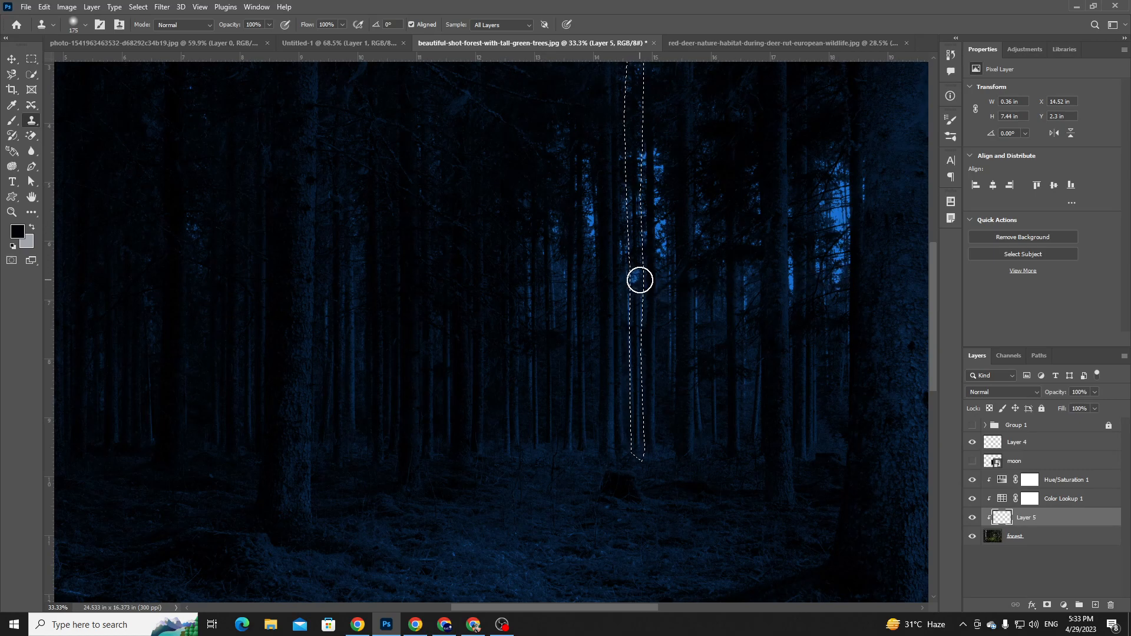
pyautogui.moveTo(635, 261); pyautogui.dragTo(636, 246)
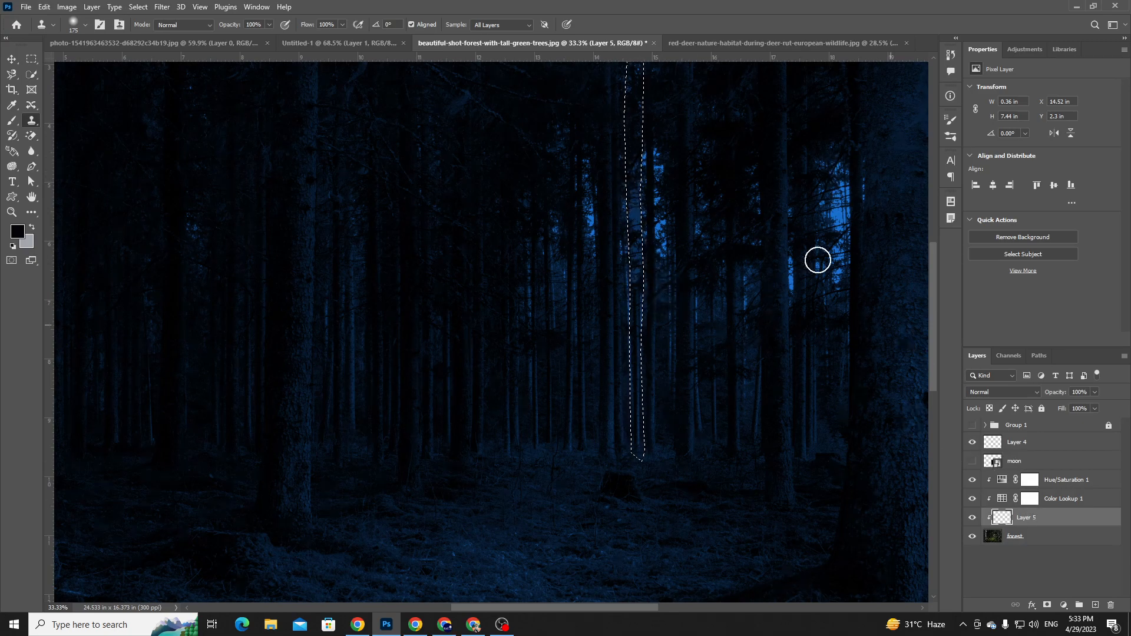
pyautogui.click(516, 26)
pyautogui.click(485, 51)
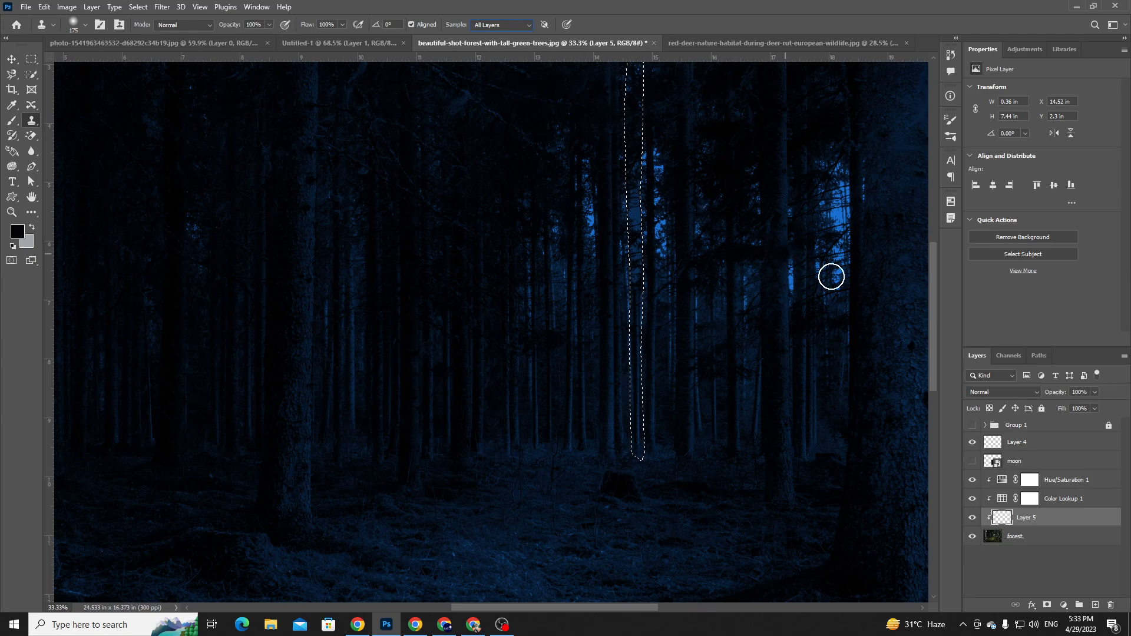
pyautogui.moveTo(636, 242)
pyautogui.mouseDown()
pyautogui.moveTo(633, 282)
pyautogui.moveTo(644, 145)
pyautogui.moveTo(638, 168)
pyautogui.moveTo(660, 200)
pyautogui.mouseUp()
# - Clone background from beside the large right-hand tree over the upper and lower parts of the selected trunk strip
pyautogui.scroll(3, 651, 189)
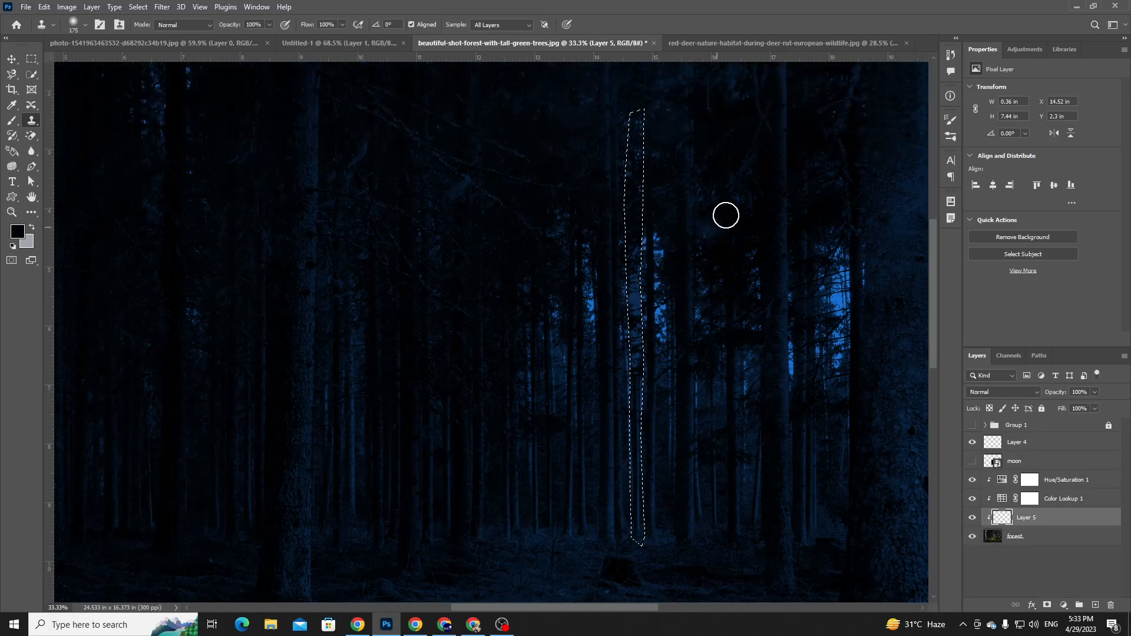
pyautogui.keyDown('alt'); pyautogui.click(841, 248); pyautogui.keyUp('alt')
pyautogui.moveTo(639, 242)
pyautogui.mouseDown()
pyautogui.moveTo(640, 185)
pyautogui.moveTo(641, 242)
pyautogui.mouseUp()
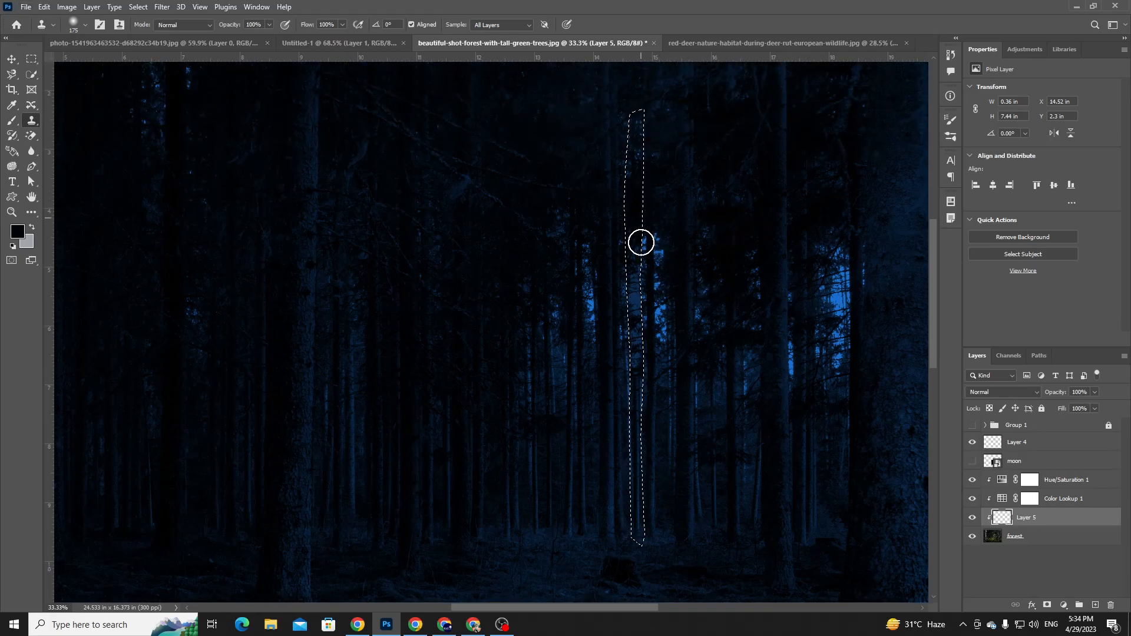
pyautogui.keyDown('alt'); pyautogui.click(838, 389); pyautogui.keyUp('alt')
pyautogui.moveTo(636, 372); pyautogui.dragTo(634, 450)
pyautogui.moveTo(753, 394); pyautogui.dragTo(735, 262)
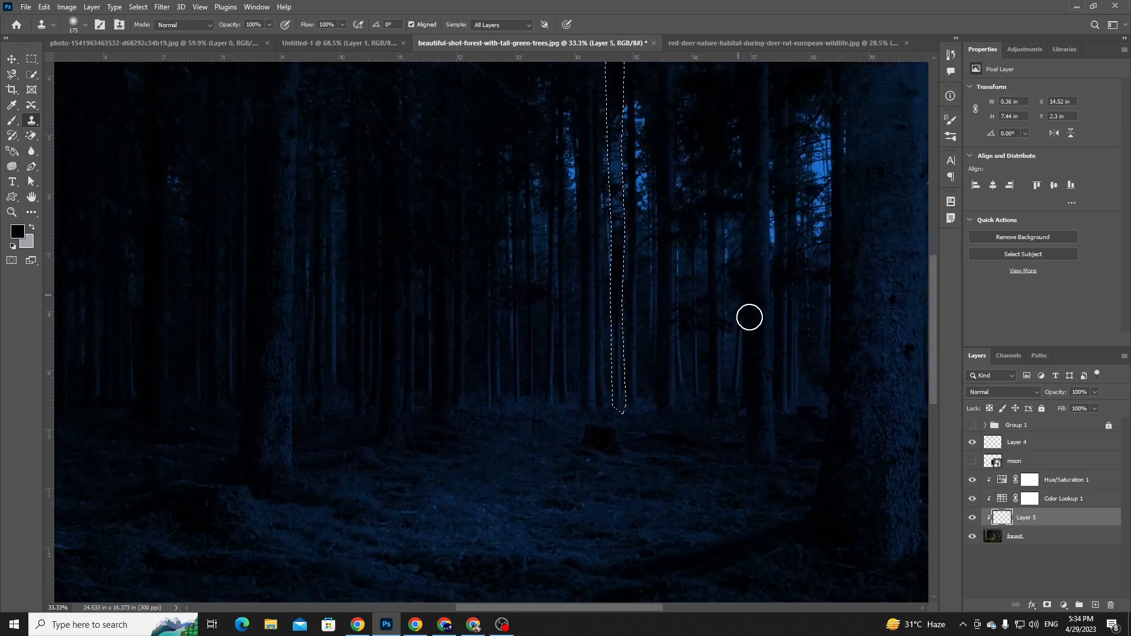
# - Clone forest texture sampled near the trunk's base up along the selected strip, and deselect
pyautogui.keyDown('alt'); pyautogui.click(633, 426); pyautogui.keyUp('alt')
pyautogui.moveTo(624, 406)
pyautogui.mouseDown()
pyautogui.moveTo(627, 260)
pyautogui.moveTo(601, 280)
pyautogui.moveTo(611, 141)
pyautogui.mouseUp()
pyautogui.keyDown('alt'); pyautogui.click(626, 414); pyautogui.keyUp('alt')
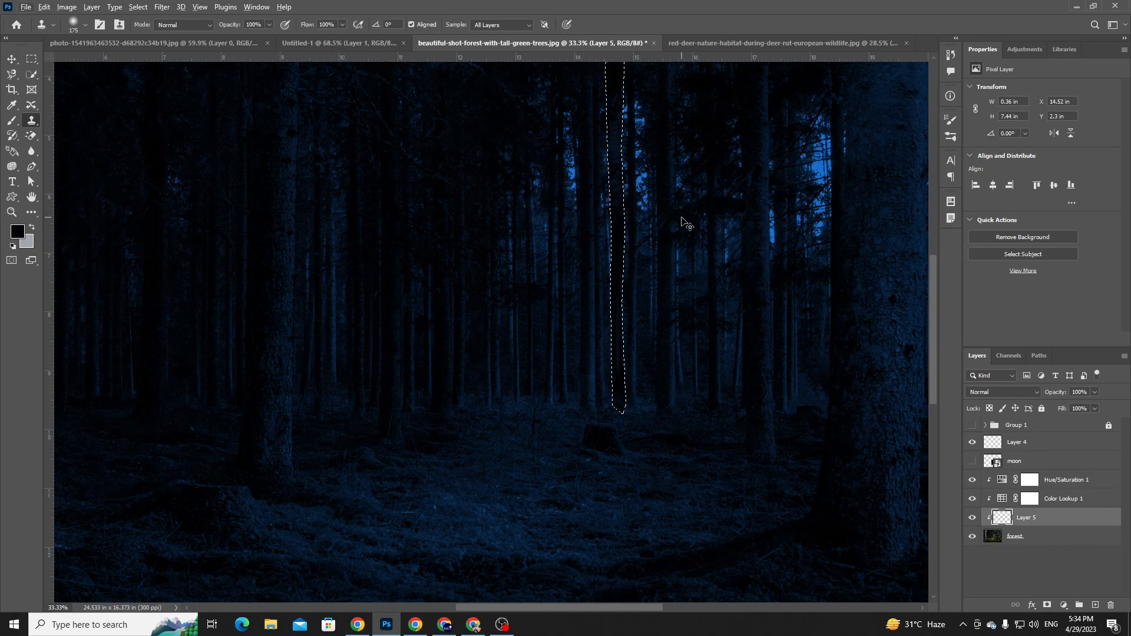
pyautogui.scroll(3, 746, 232)
pyautogui.hscroll(-2, 745, 232)
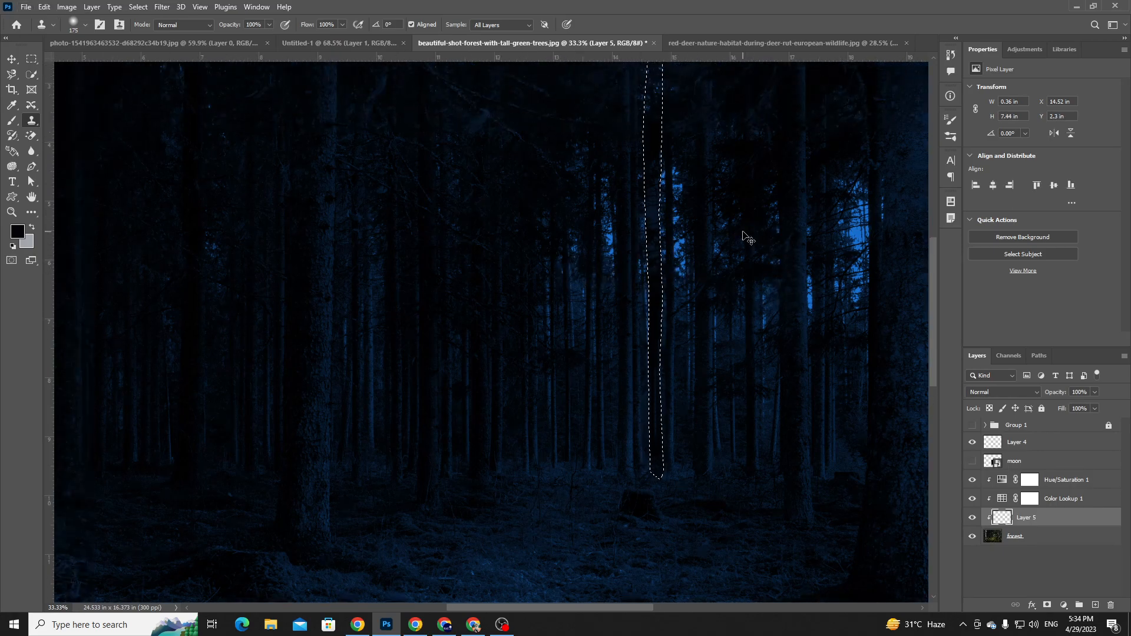
pyautogui.hotkey('ctrl', 'd')
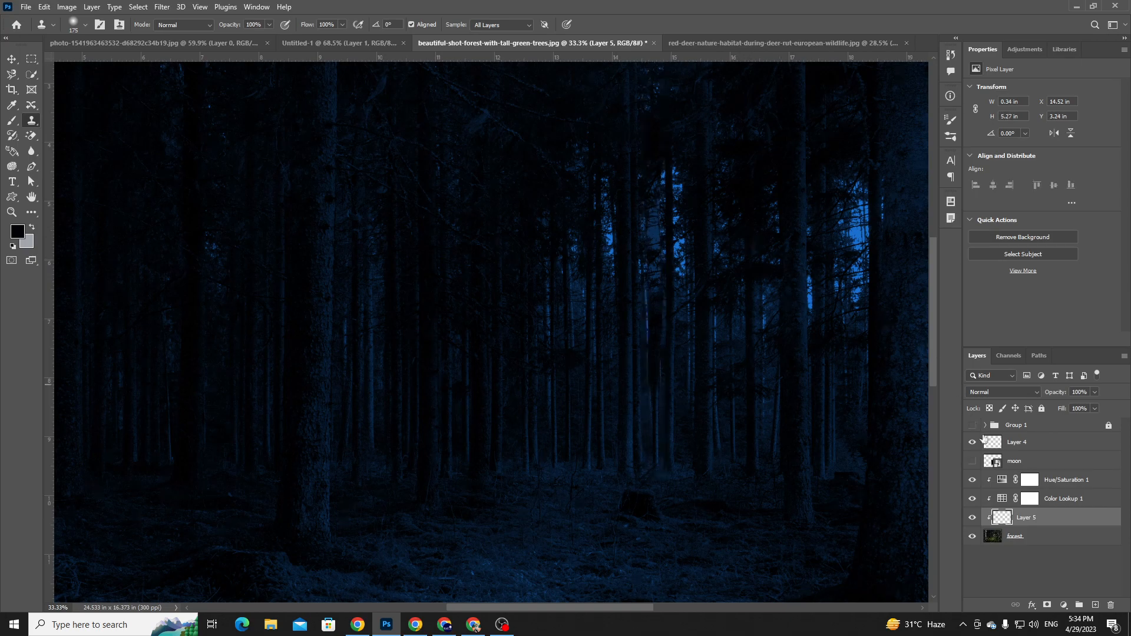
# - Undo the cloning, the added clipped layer and the selection, back to the closed trunk path
pyautogui.hotkey('ctrl', 'z')
pyautogui.hotkey('ctrl', 'z')
pyautogui.hotkey('ctrl', 'z')
pyautogui.hotkey('ctrl', 'z')
pyautogui.hotkey('ctrl', 'z')
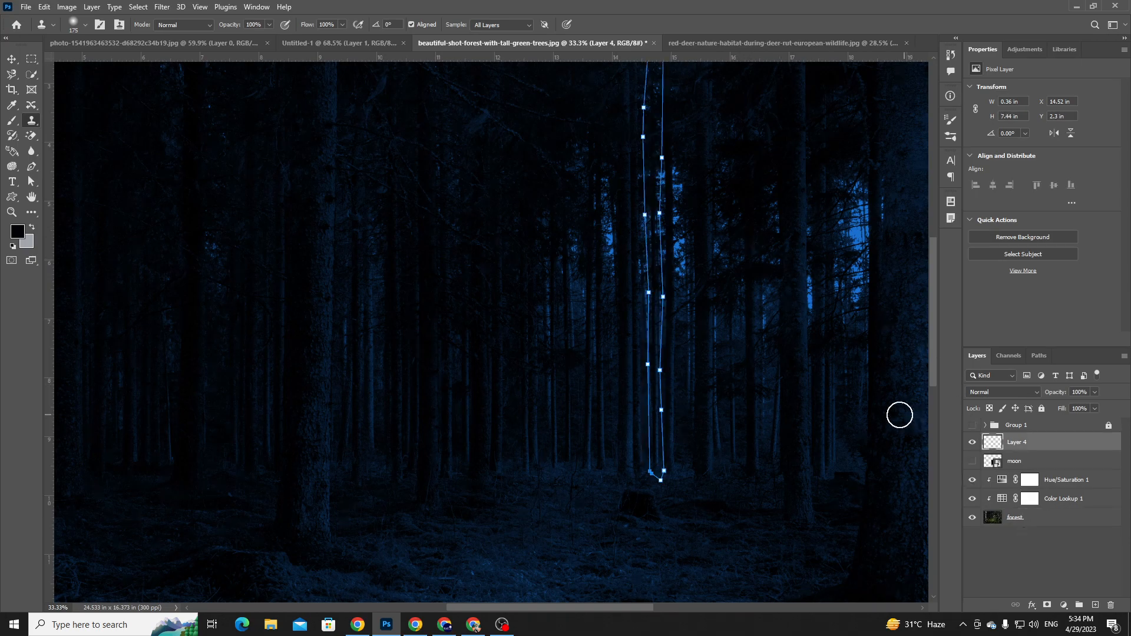
# - Dismiss the trunk outline by converting its path into a selection and deselecting it
pyautogui.click(10, 59)
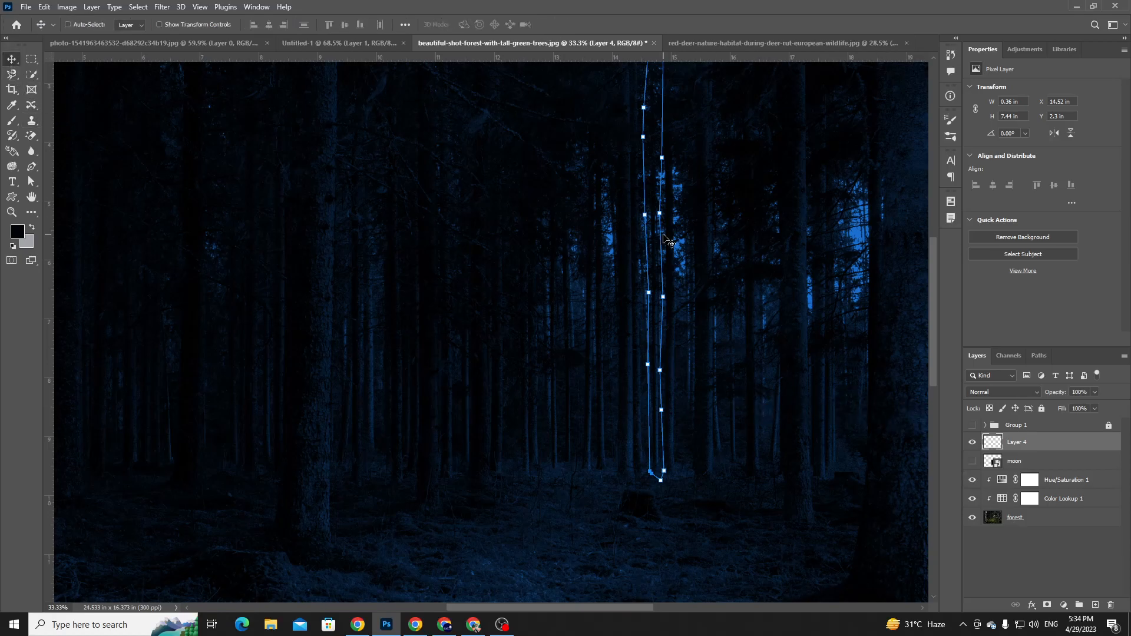
pyautogui.hotkey('ctrl', 'Return')
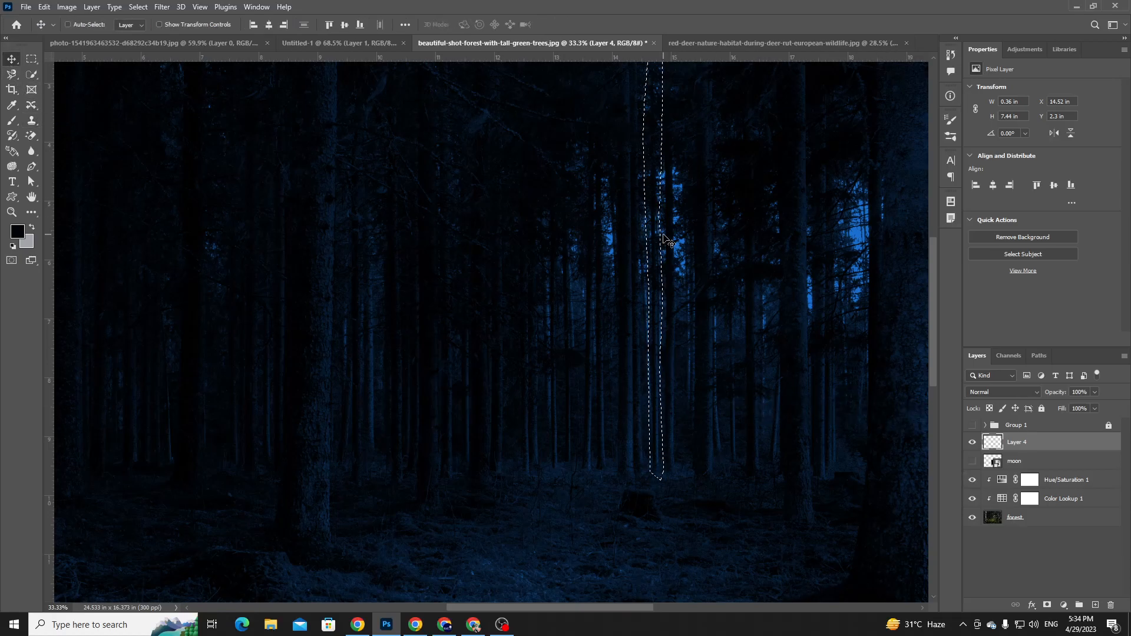
pyautogui.hotkey('ctrl', 'd')
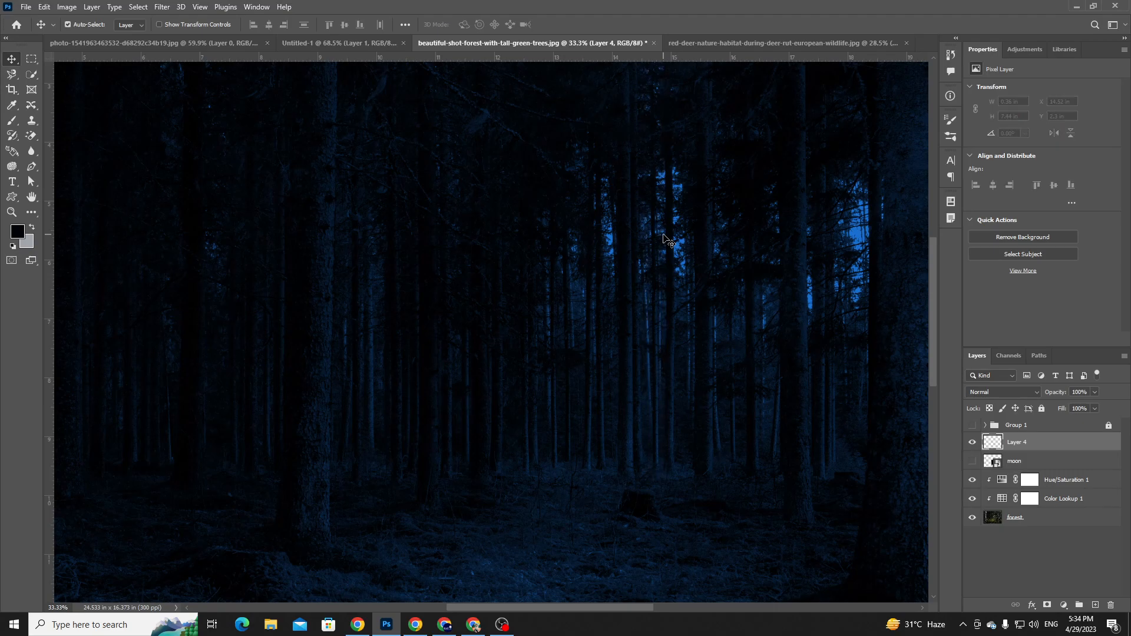
# - Clone the brighter forest background onto Layer 4 over the slim dark trunk and foliage just left of the thicker right-hand trunk
pyautogui.scroll(3, 648, 277)
pyautogui.scroll(-2, 583, 354)
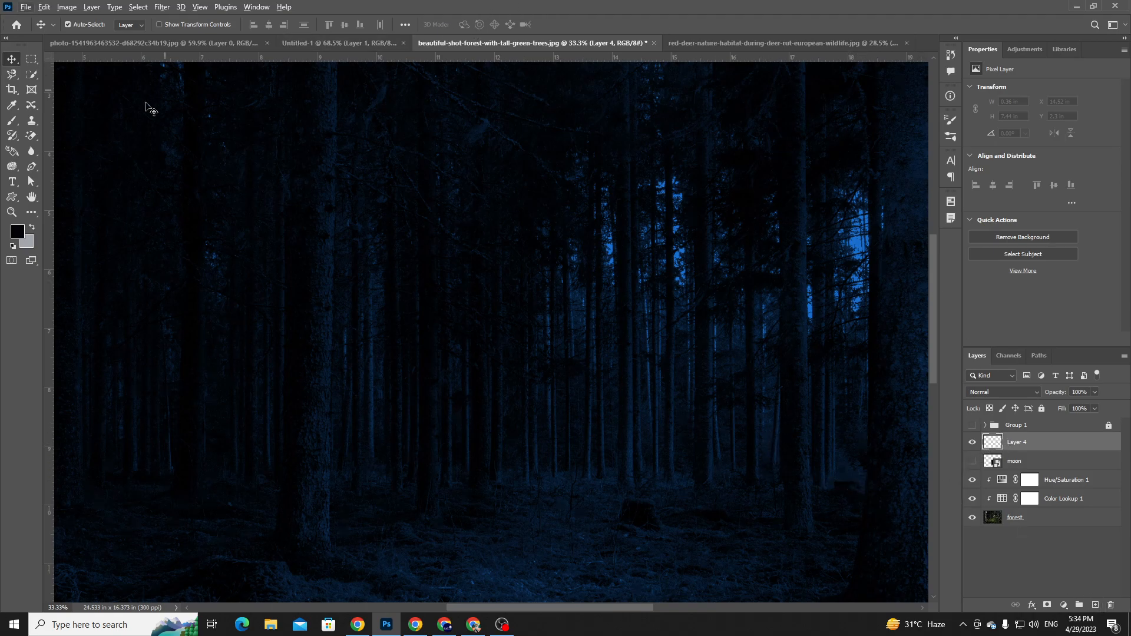
pyautogui.click(31, 121)
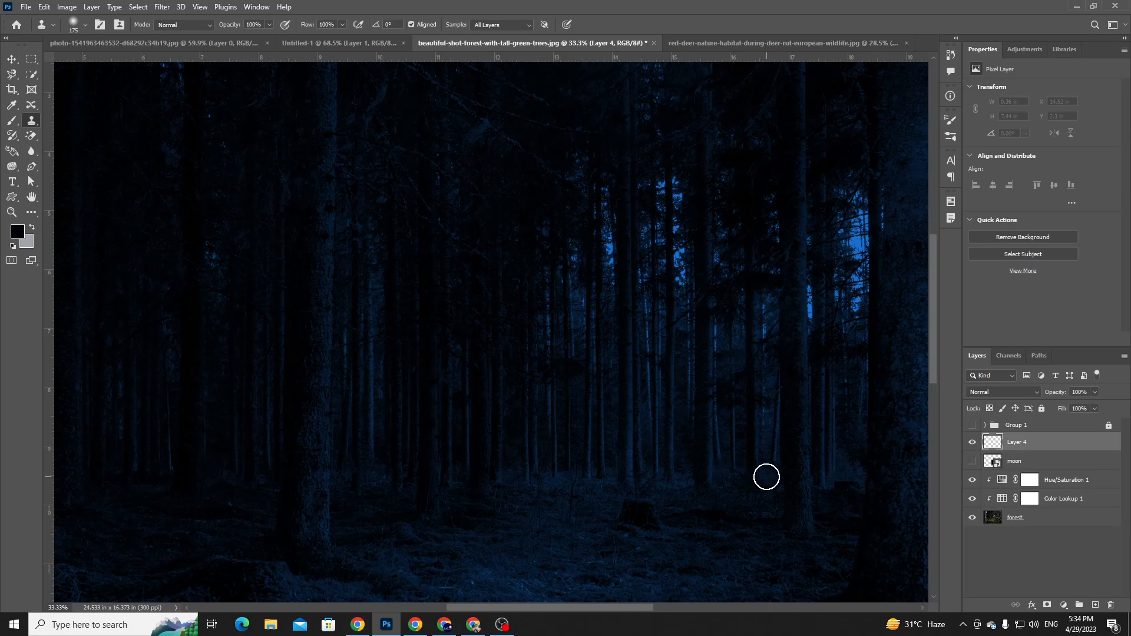
pyautogui.moveTo(766, 477)
pyautogui.mouseDown()
pyautogui.moveTo(760, 331)
pyautogui.moveTo(753, 346)
pyautogui.moveTo(772, 256)
pyautogui.moveTo(760, 274)
pyautogui.moveTo(761, 172)
pyautogui.moveTo(755, 199)
pyautogui.mouseUp()
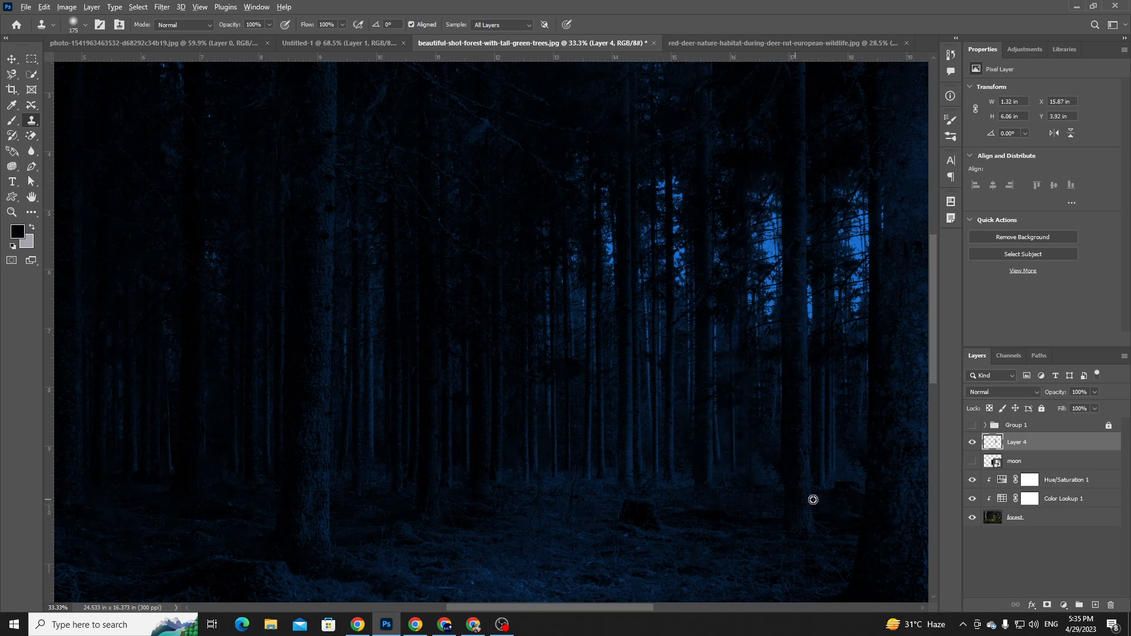
# - Try to clone sampled forest and sky texture onto Layer 4 over the gap left of the slim right-hand trunk, and undo the strokes
pyautogui.keyDown('alt'); pyautogui.click(857, 482); pyautogui.keyUp('alt')
pyautogui.moveTo(744, 472); pyautogui.dragTo(752, 238)
pyautogui.hotkey('ctrl', 'z')
pyautogui.keyDown('alt'); pyautogui.click(840, 198); pyautogui.keyUp('alt')
pyautogui.moveTo(744, 202); pyautogui.dragTo(745, 316)
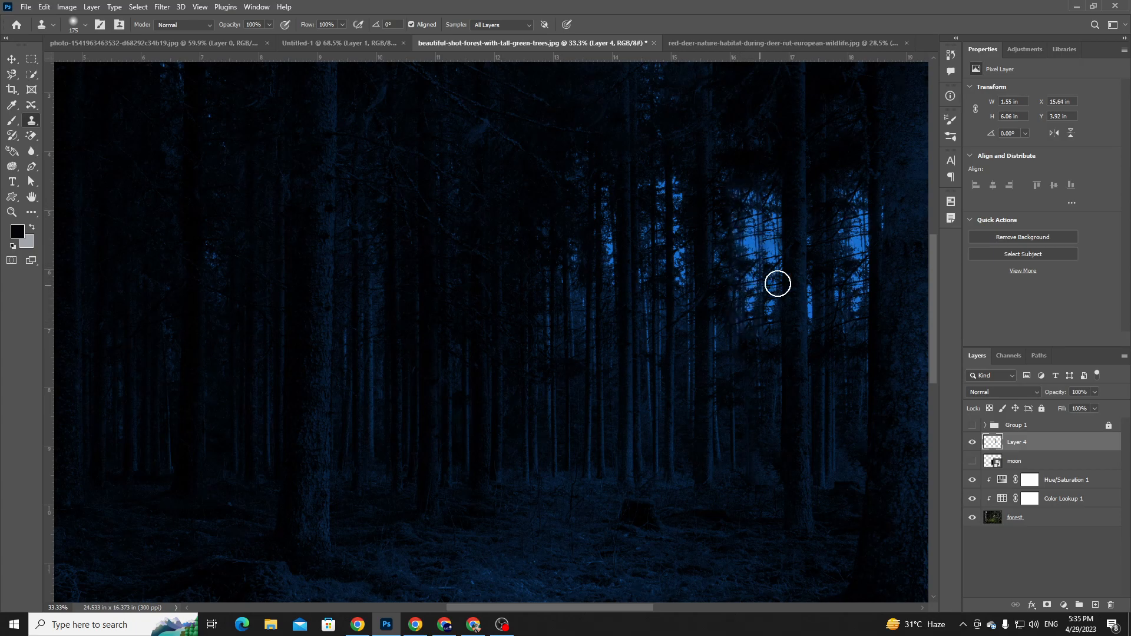
pyautogui.moveTo(766, 268)
pyautogui.mouseDown()
pyautogui.moveTo(762, 241)
pyautogui.moveTo(820, 240)
pyautogui.moveTo(720, 260)
pyautogui.moveTo(753, 257)
pyautogui.mouseUp()
pyautogui.hotkey('ctrl', 'z')
pyautogui.hotkey('ctrl', 'z')
pyautogui.hotkey('ctrl', 'z')
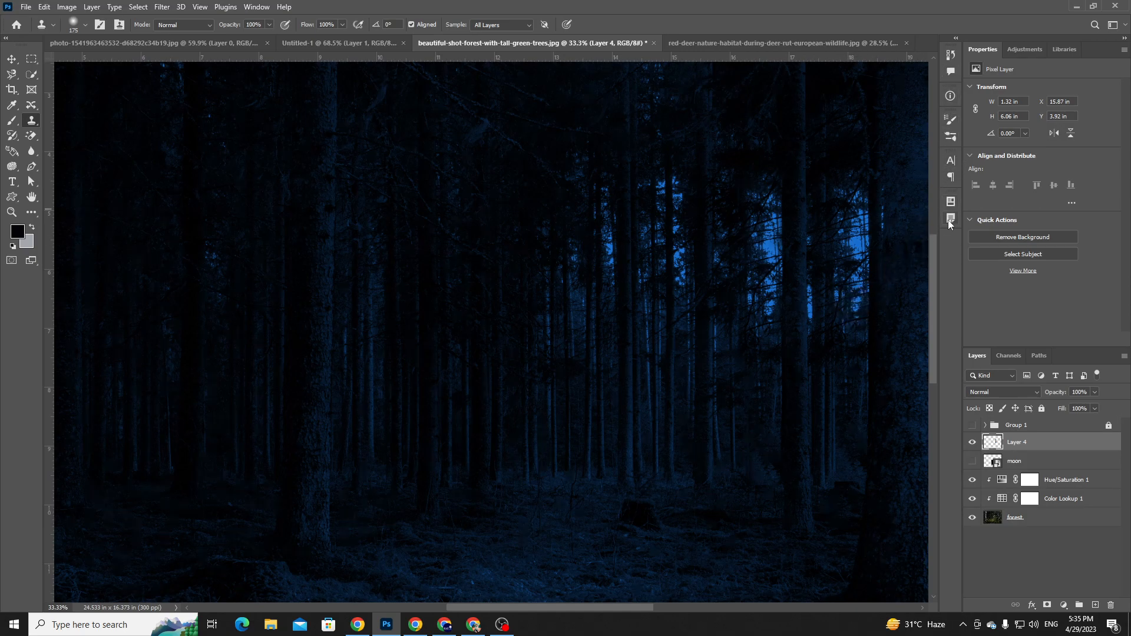
# - Check the clone source settings and clone bright sky texture onto Layer 4 in the gap left of the slim right-hand trunk
pyautogui.click(120, 26)
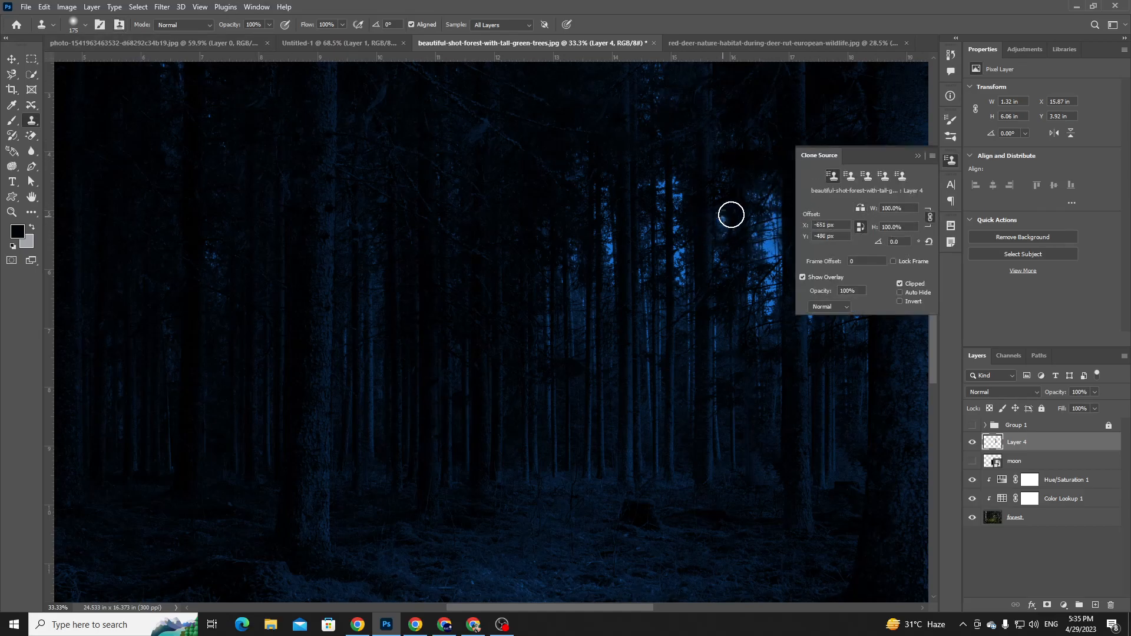
pyautogui.moveTo(748, 200); pyautogui.dragTo(749, 315)
pyautogui.moveTo(773, 264); pyautogui.dragTo(759, 260)
pyautogui.click(917, 157)
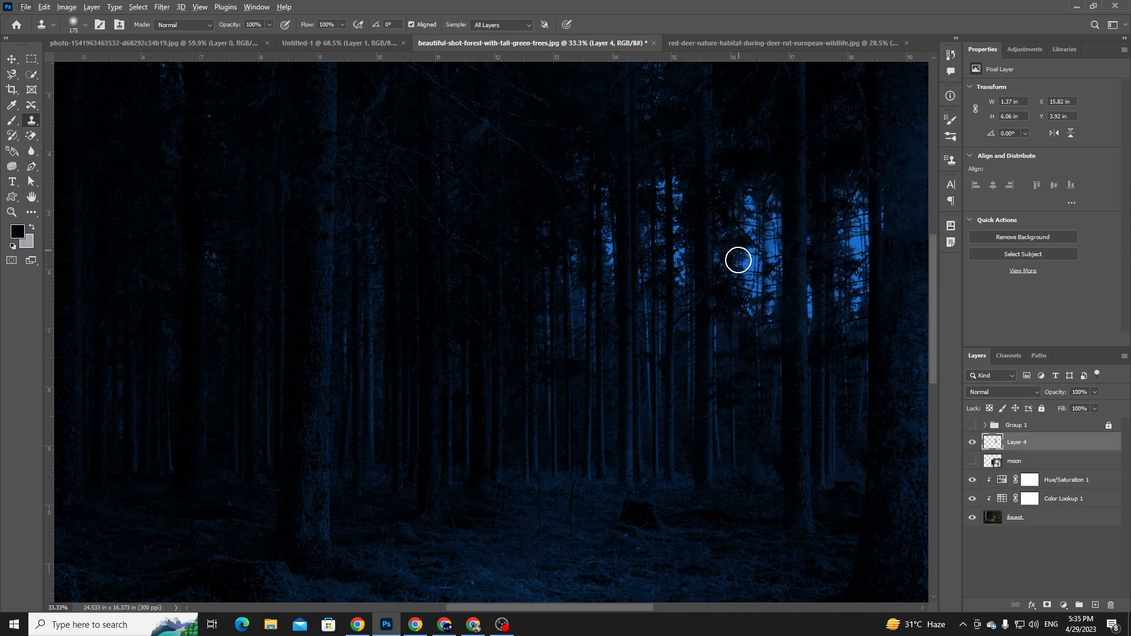
# - Try to extend the cloned bright sky toward the middle of the forest with several strokes, and undo them
pyautogui.scroll(-3, 655, 279)
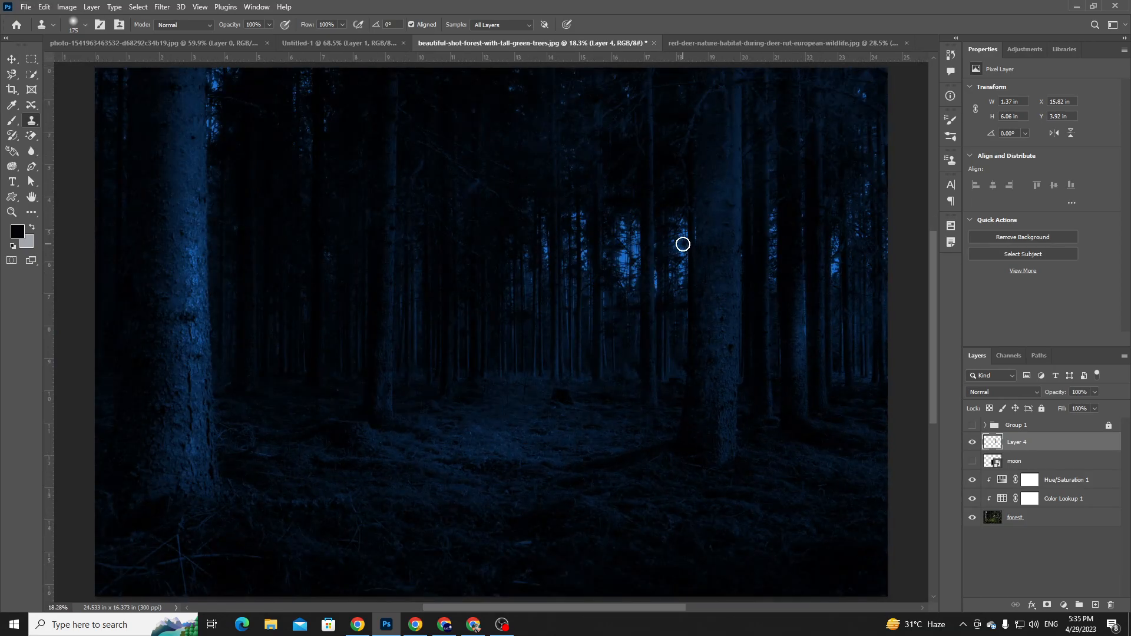
pyautogui.moveTo(631, 245); pyautogui.dragTo(628, 274)
pyautogui.moveTo(617, 270)
pyautogui.mouseDown()
pyautogui.moveTo(610, 283)
pyautogui.moveTo(611, 235)
pyautogui.mouseUp()
pyautogui.moveTo(607, 260); pyautogui.dragTo(606, 222)
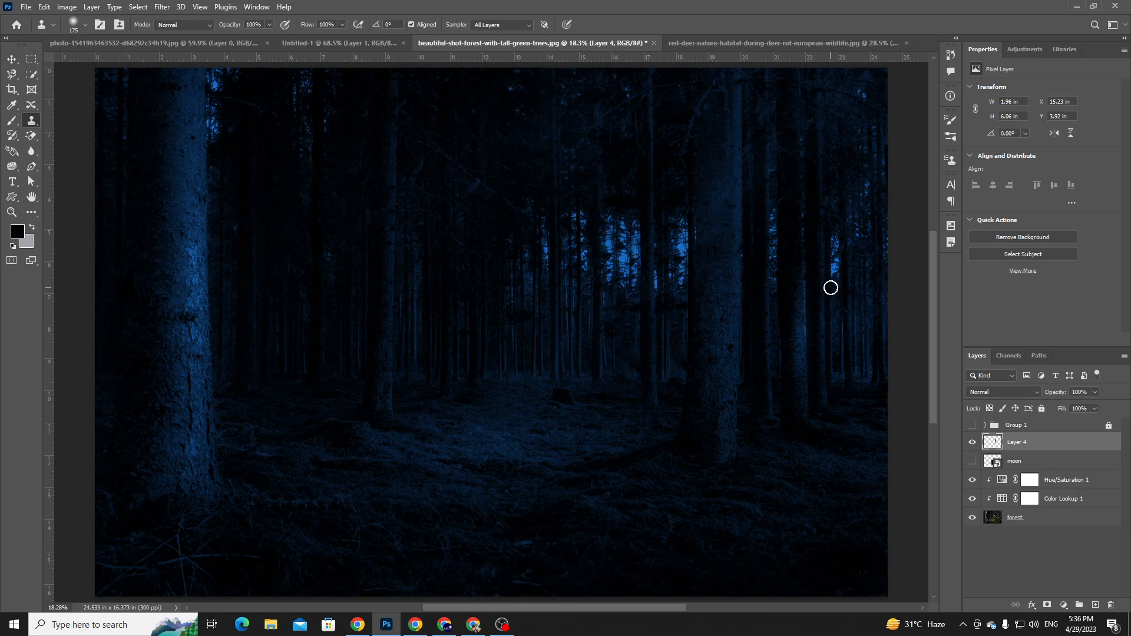
pyautogui.hotkey('ctrl', 'z')
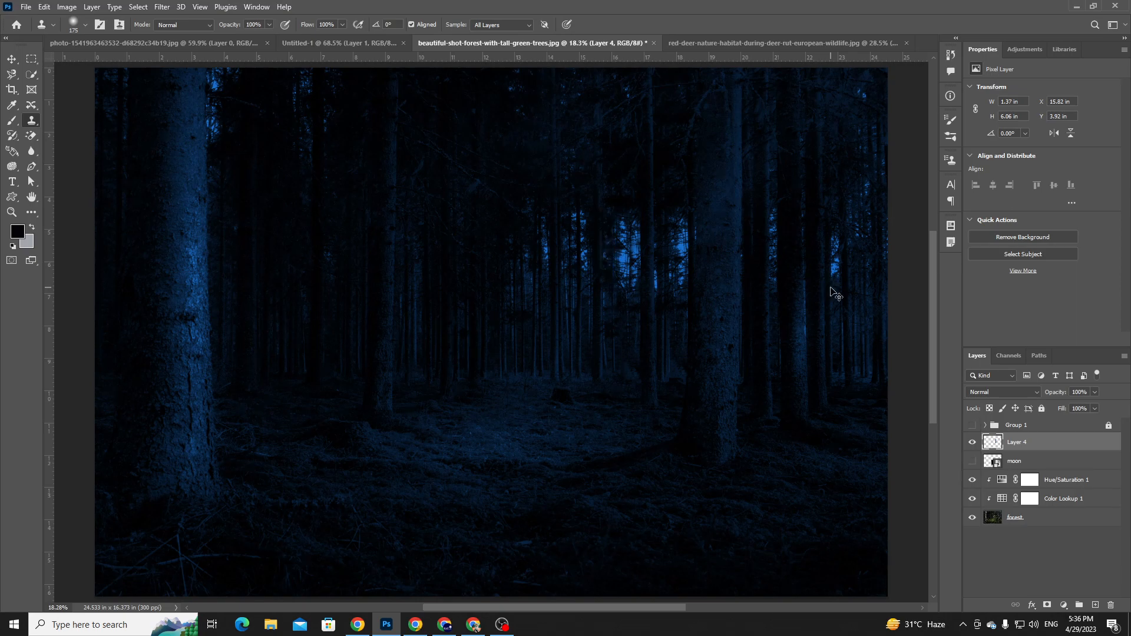
pyautogui.hotkey('ctrl', 'z')
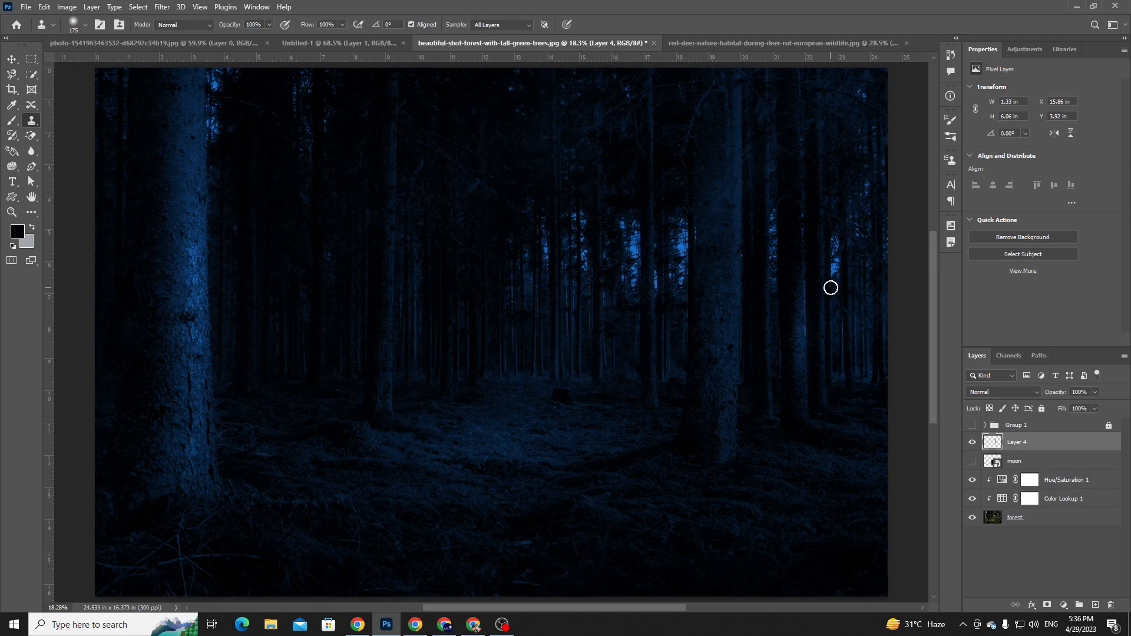
# - Try a clone stroke up the dark area among the trunks left of the forest's centre, and undo it
pyautogui.scroll(2, 694, 276)
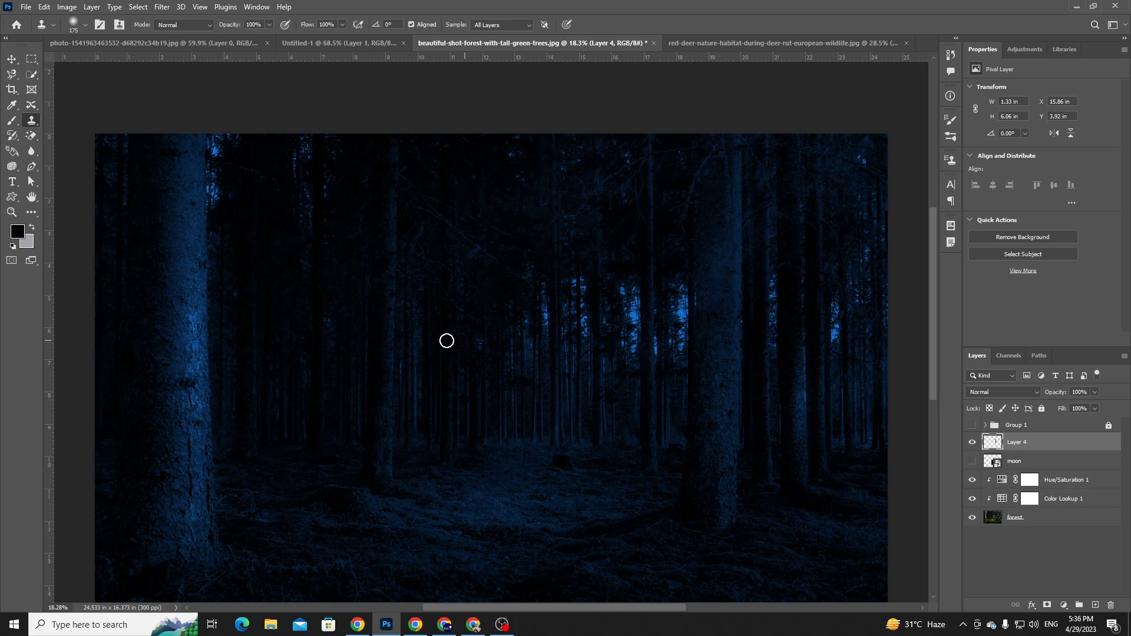
pyautogui.hotkey('ctrl', 'z')
pyautogui.moveTo(488, 370); pyautogui.dragTo(493, 272)
pyautogui.hotkey('ctrl', 'z')
# - Clone a bright blue sky patch with the Clone Source overlay into the dark area just left of the forest's centre
pyautogui.click(117, 25)
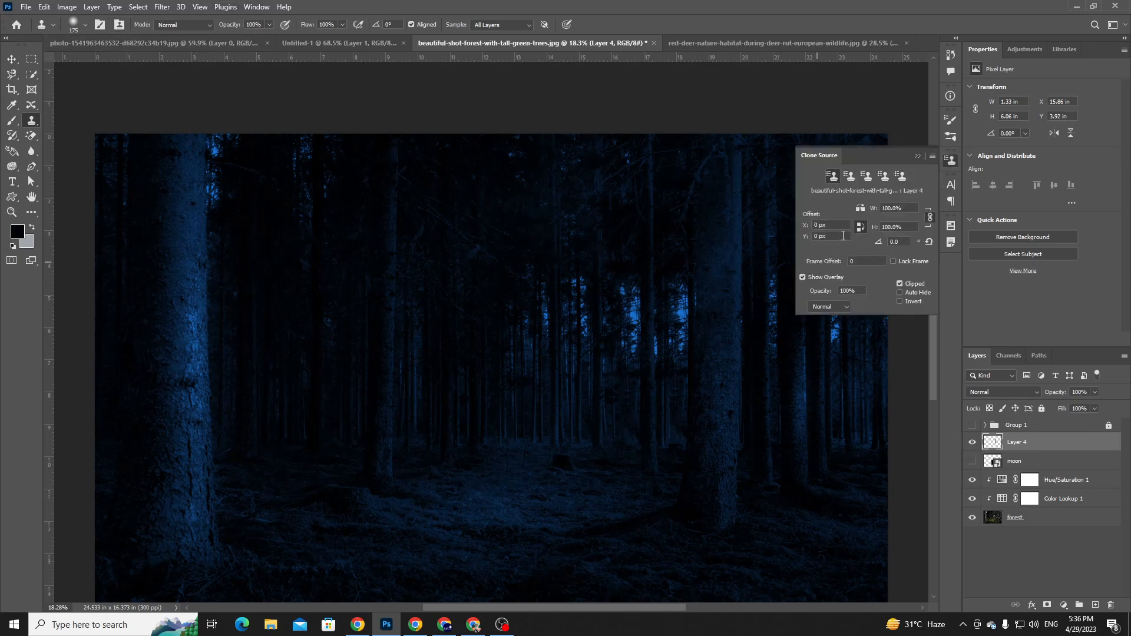
pyautogui.moveTo(470, 301)
pyautogui.mouseDown()
pyautogui.moveTo(495, 300)
pyautogui.moveTo(487, 361)
pyautogui.moveTo(491, 291)
pyautogui.moveTo(497, 323)
pyautogui.moveTo(483, 351)
pyautogui.moveTo(487, 260)
pyautogui.mouseUp()
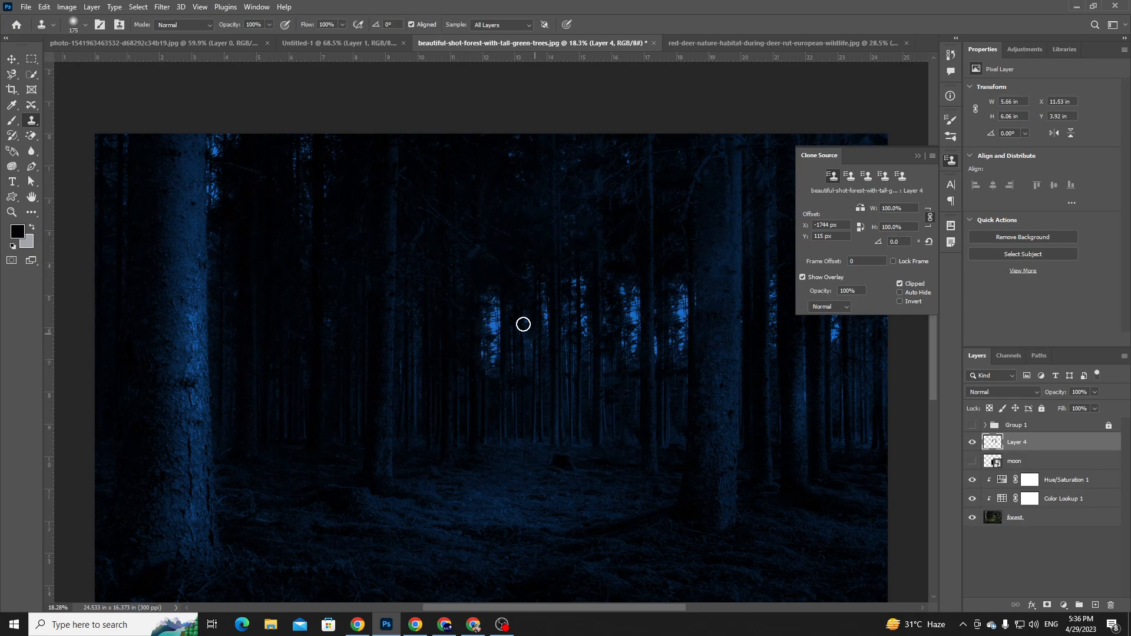
pyautogui.click(916, 155)
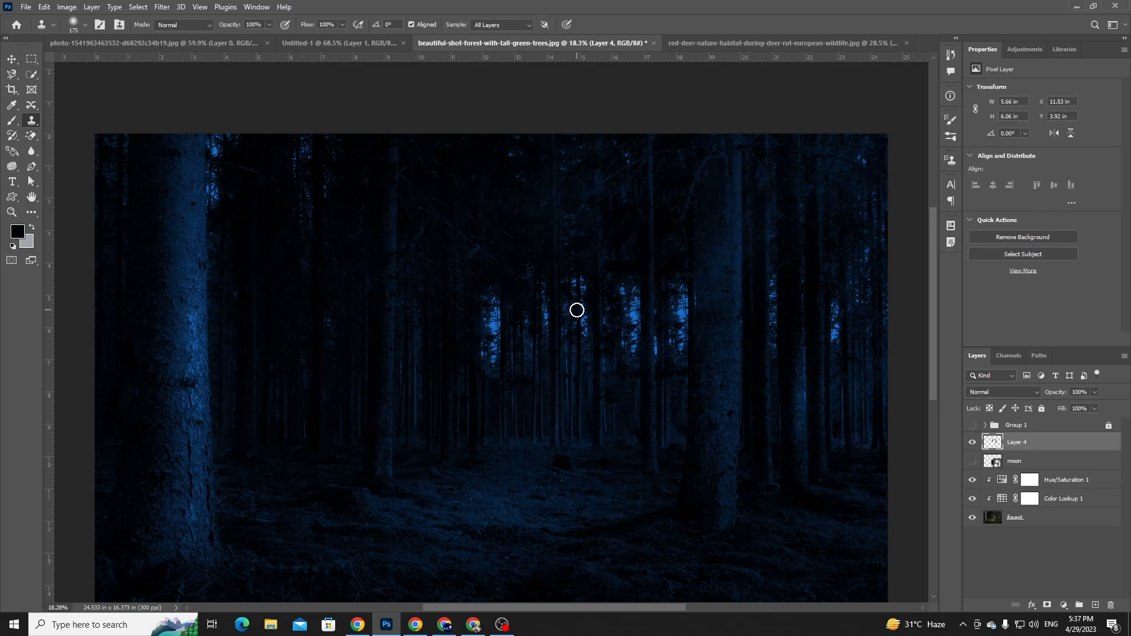
# - Rename Layer 4 as sky
pyautogui.scroll(-2, 577, 310)
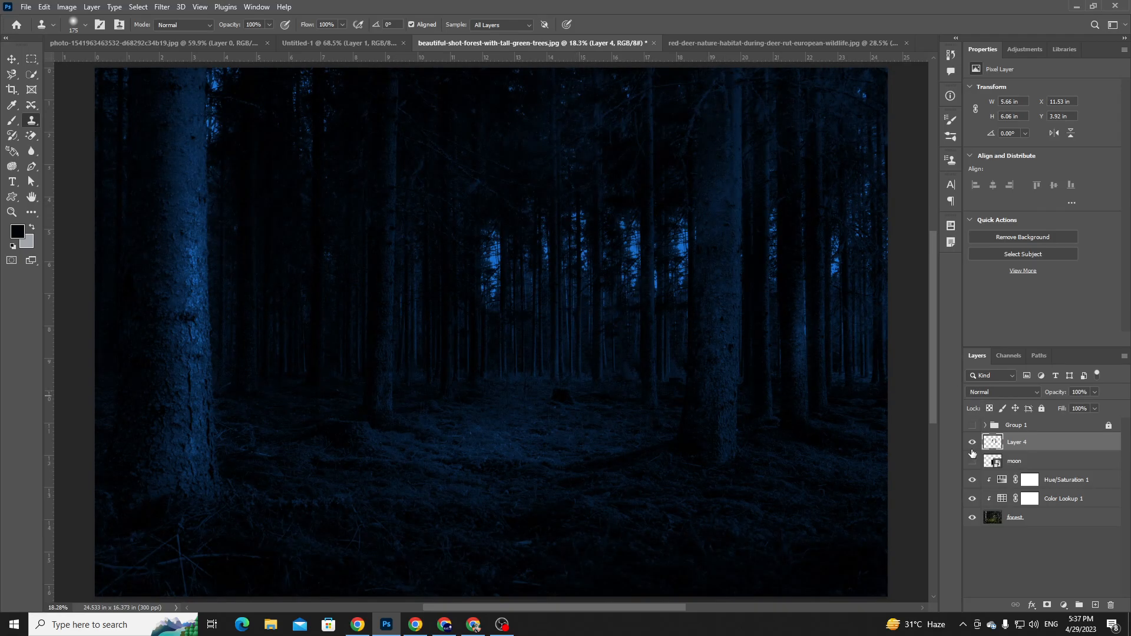
pyautogui.doubleClick(1016, 443)
pyautogui.write('sk')
pyautogui.press('Return')
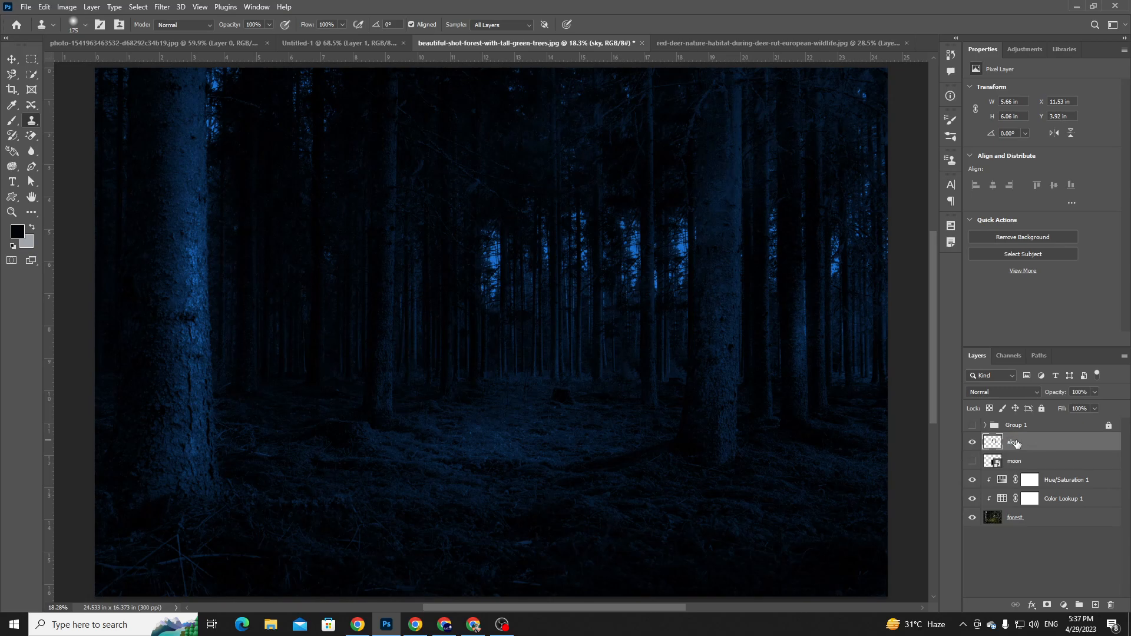
# - Show the moon layer and move the moon up between the treetops, to about X 7.94 in, Y -0.5 in
pyautogui.click(973, 460)
pyautogui.hotkey('ctrl', '-')
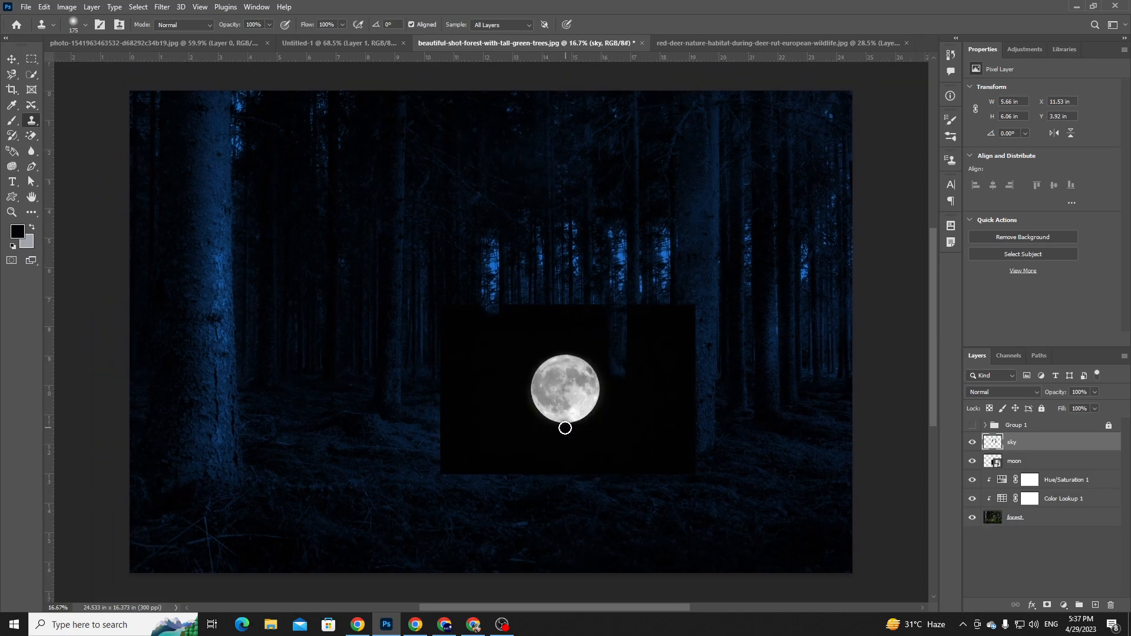
pyautogui.press('v')
pyautogui.moveTo(565, 428)
pyautogui.mouseDown()
pyautogui.moveTo(500, 158)
pyautogui.moveTo(487, 179)
pyautogui.moveTo(494, 305)
pyautogui.moveTo(477, 198)
pyautogui.moveTo(505, 181)
pyautogui.mouseUp()
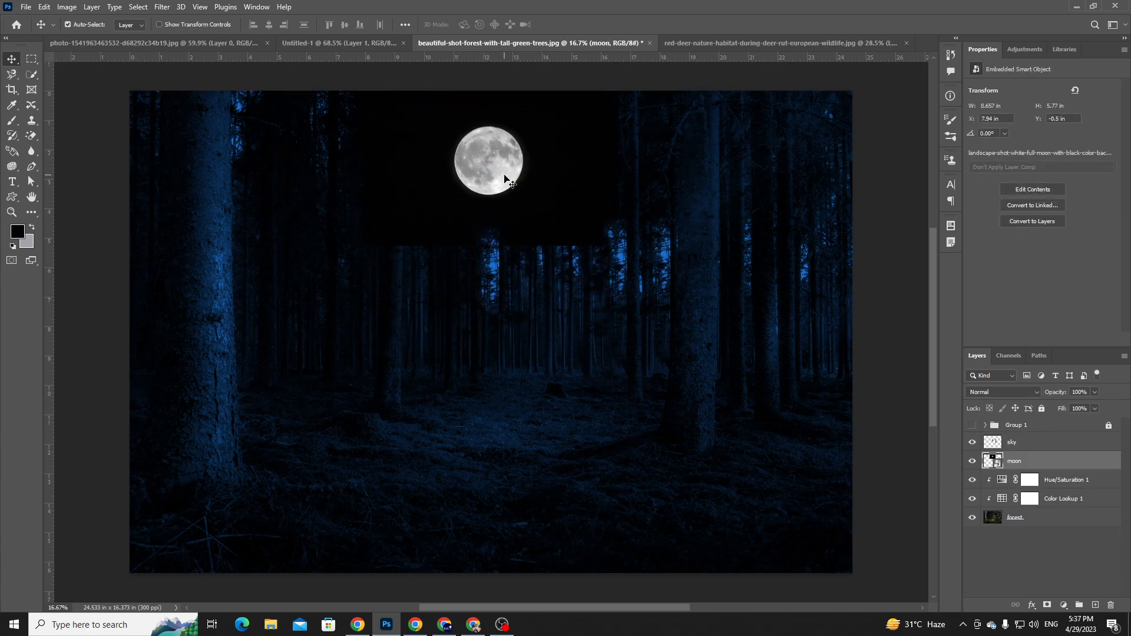
# - Set the moon layer's blend mode to Screen and shift the moon up and left to about X 6.4 in, Y -1.3 in
pyautogui.click(1000, 394)
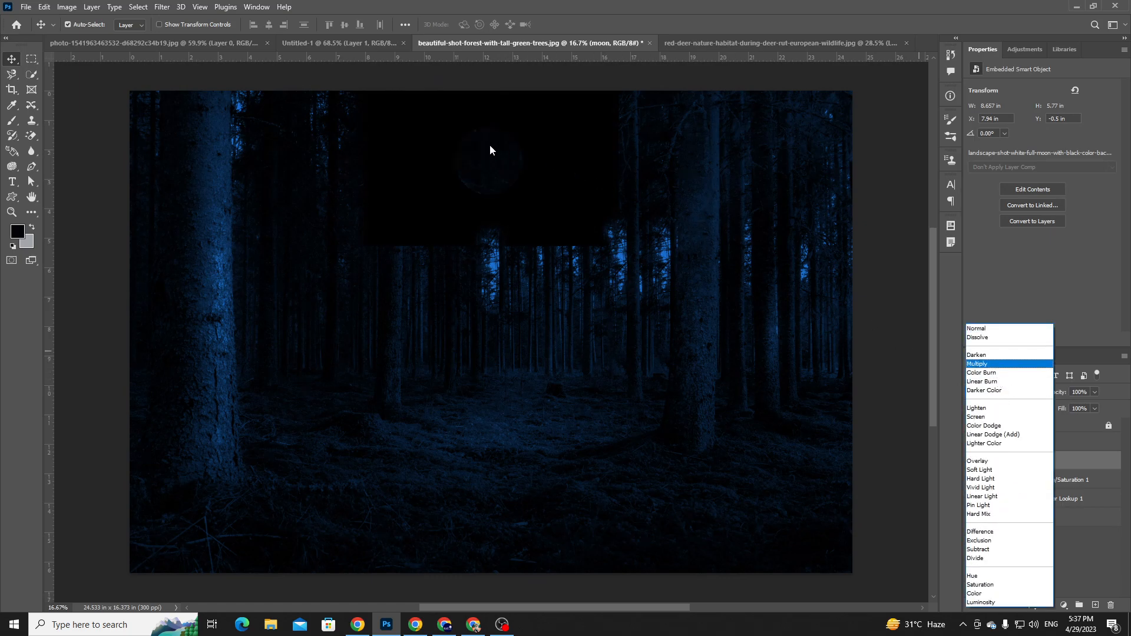
pyautogui.click(1021, 418)
pyautogui.moveTo(486, 154); pyautogui.dragTo(442, 131)
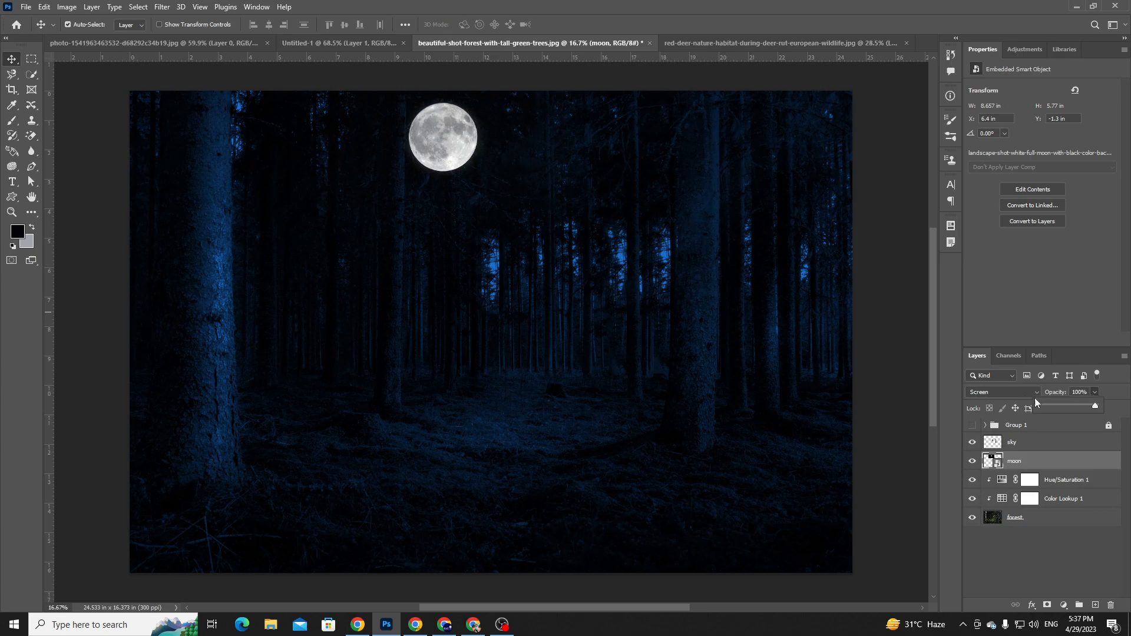
# - Move the moon layer beneath the forest layer in the layer stack
pyautogui.click(1002, 392)
pyautogui.press('Escape')
pyautogui.moveTo(1046, 463); pyautogui.dragTo(1001, 523)
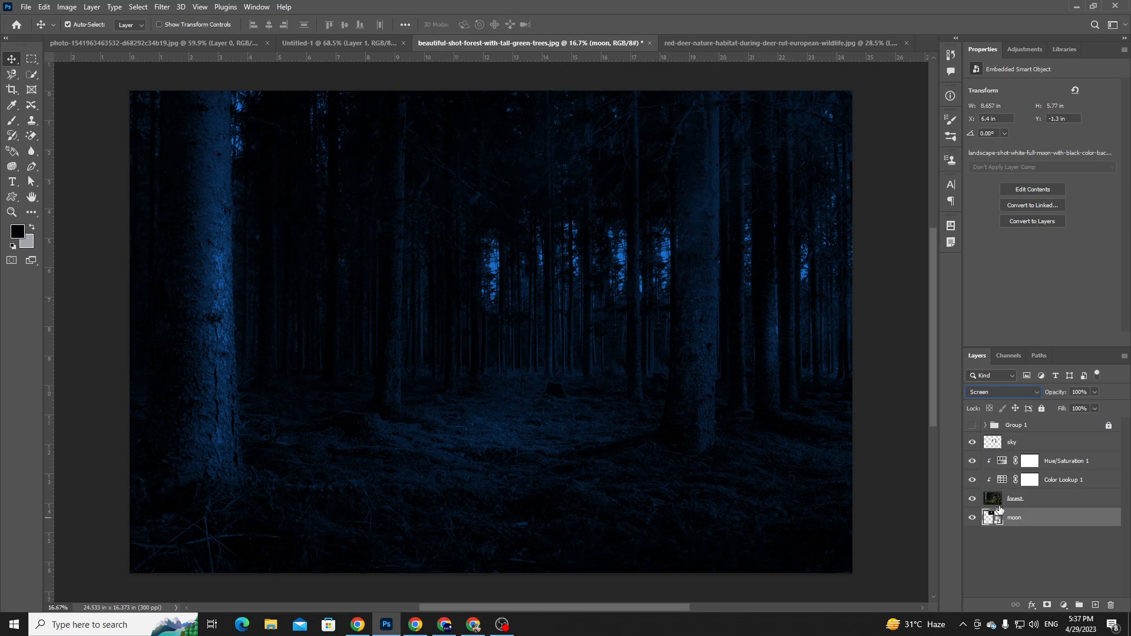
# - Try to mask the forest layer using the moon layer's outline as the selection, hiding the selected area
pyautogui.click(997, 502)
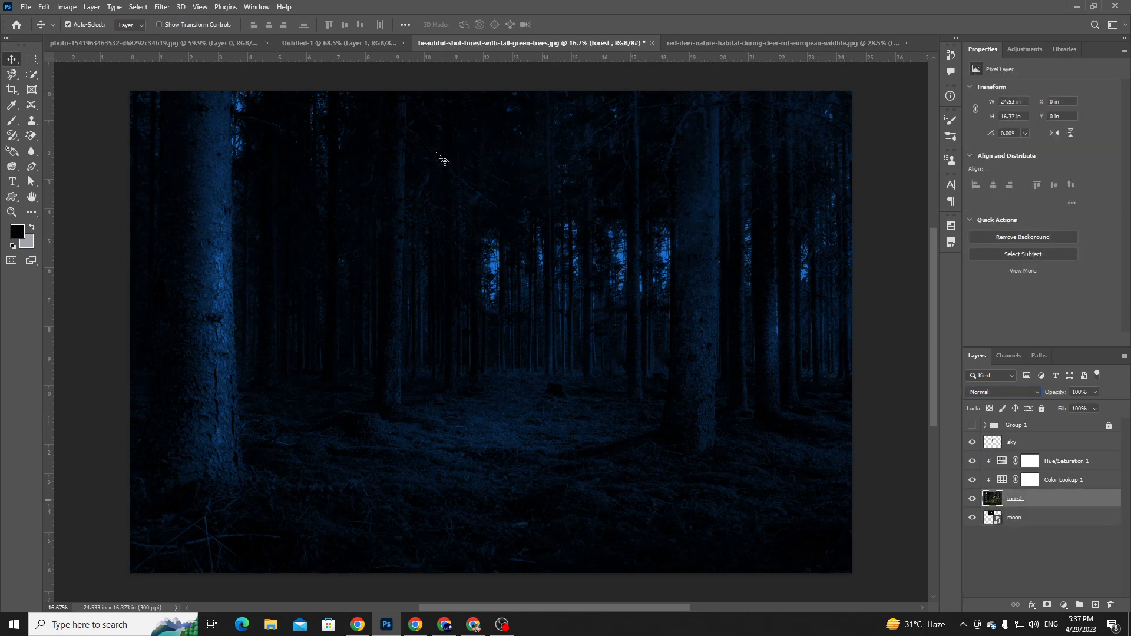
pyautogui.keyDown('ctrl'); pyautogui.click(994, 521); pyautogui.keyUp('ctrl')
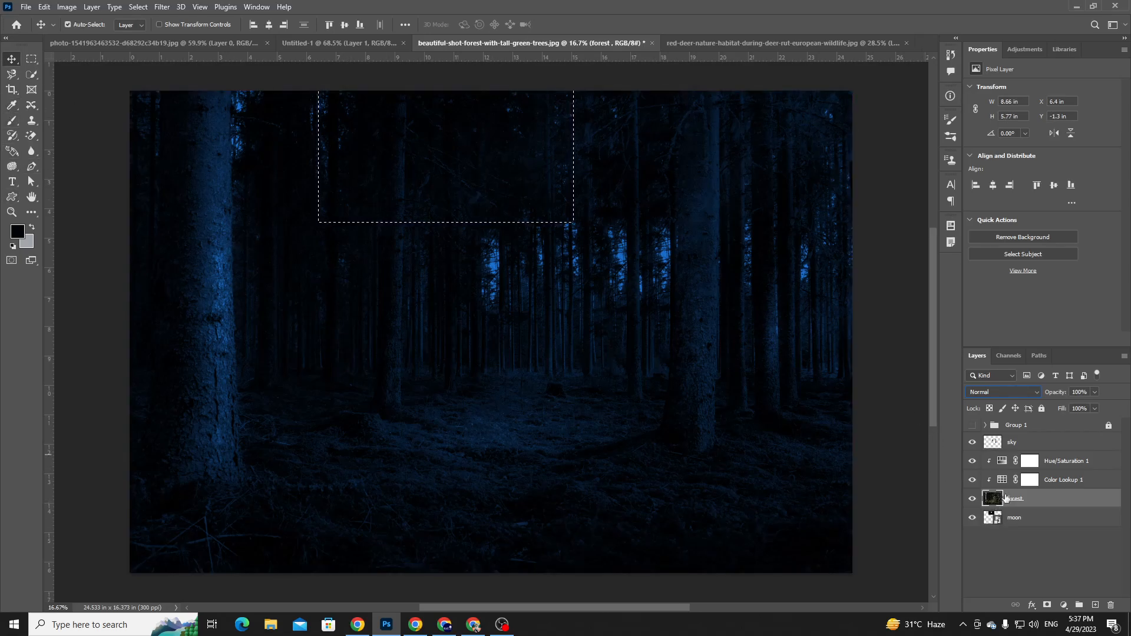
pyautogui.click(1046, 605)
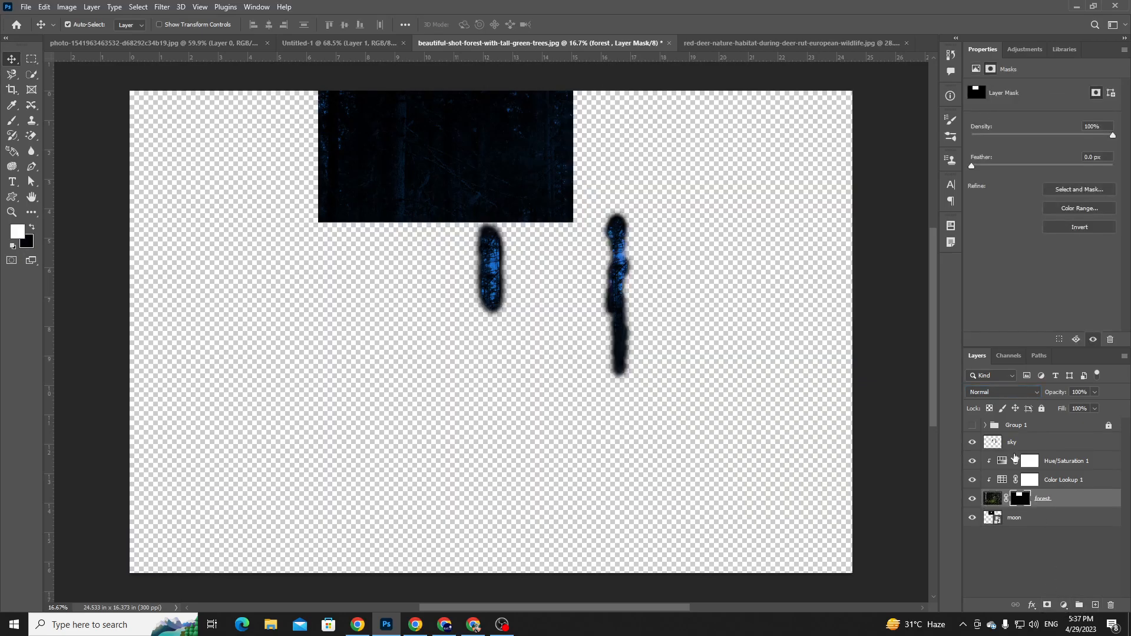
pyautogui.hotkey('ctrl', 'z')
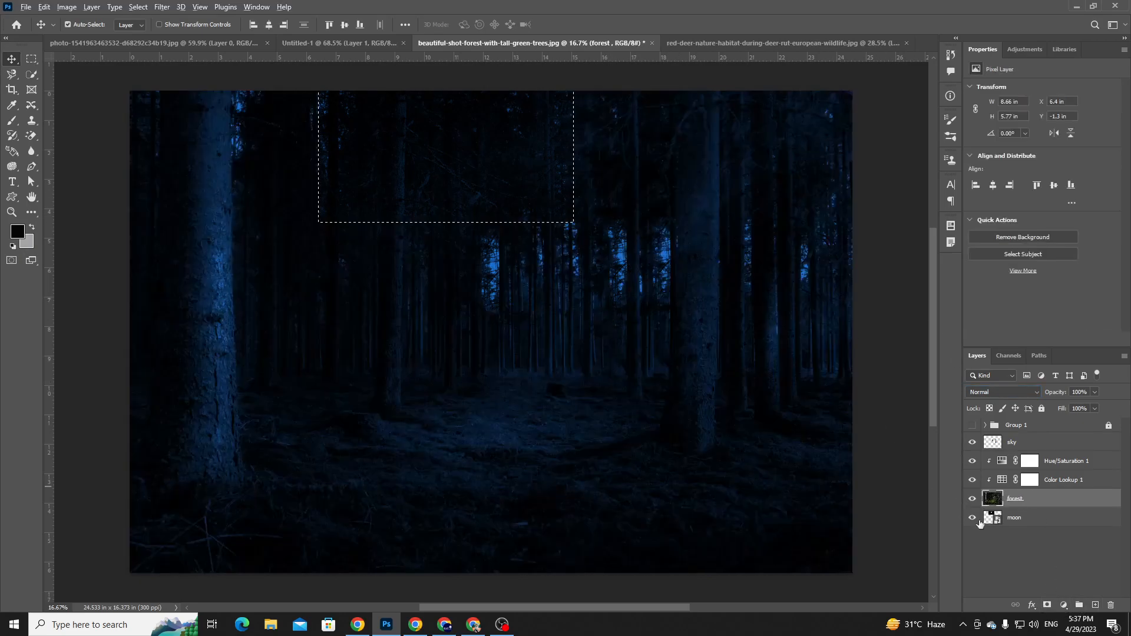
pyautogui.keyDown('alt'); pyautogui.click(1047, 605); pyautogui.keyUp('alt')
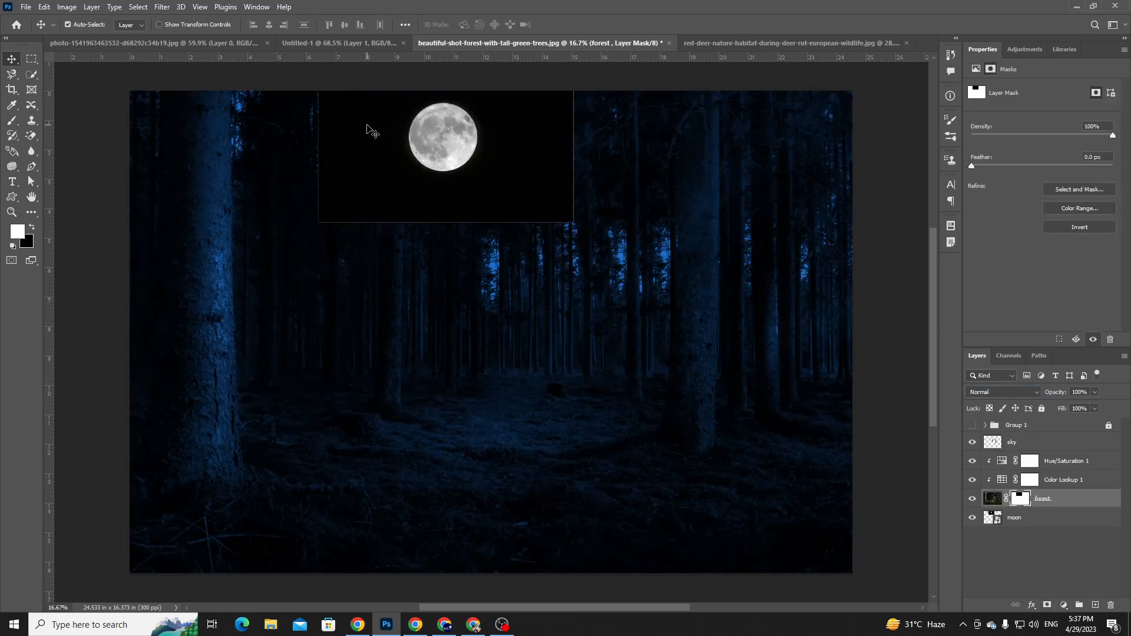
# - Try painting black on the forest mask with a 4291 px soft brush, then undo back to the unmasked forest layer
pyautogui.press('b')
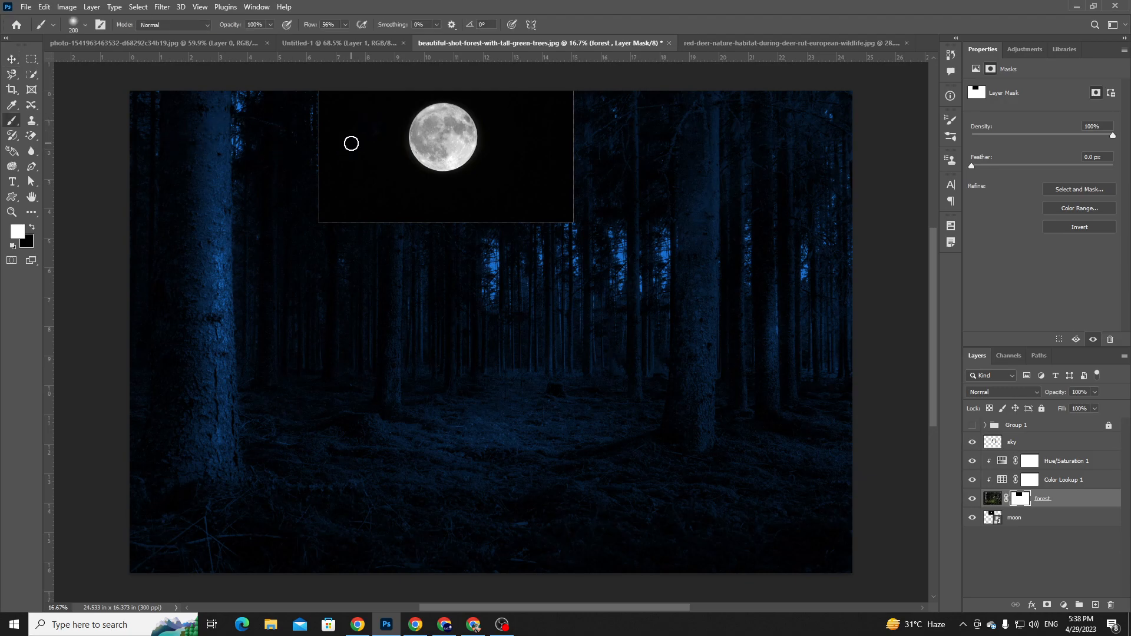
pyautogui.press('x')
pyautogui.rightClick(298, 116)
pyautogui.moveTo(416, 147); pyautogui.dragTo(451, 146)
pyautogui.moveTo(272, 140)
pyautogui.mouseDown()
pyautogui.moveTo(233, 168)
pyautogui.moveTo(243, 162)
pyautogui.mouseUp()
pyautogui.hotkey('ctrl', 'z')
pyautogui.hotkey('ctrl', 'z')
pyautogui.hotkey('ctrl', 'z')
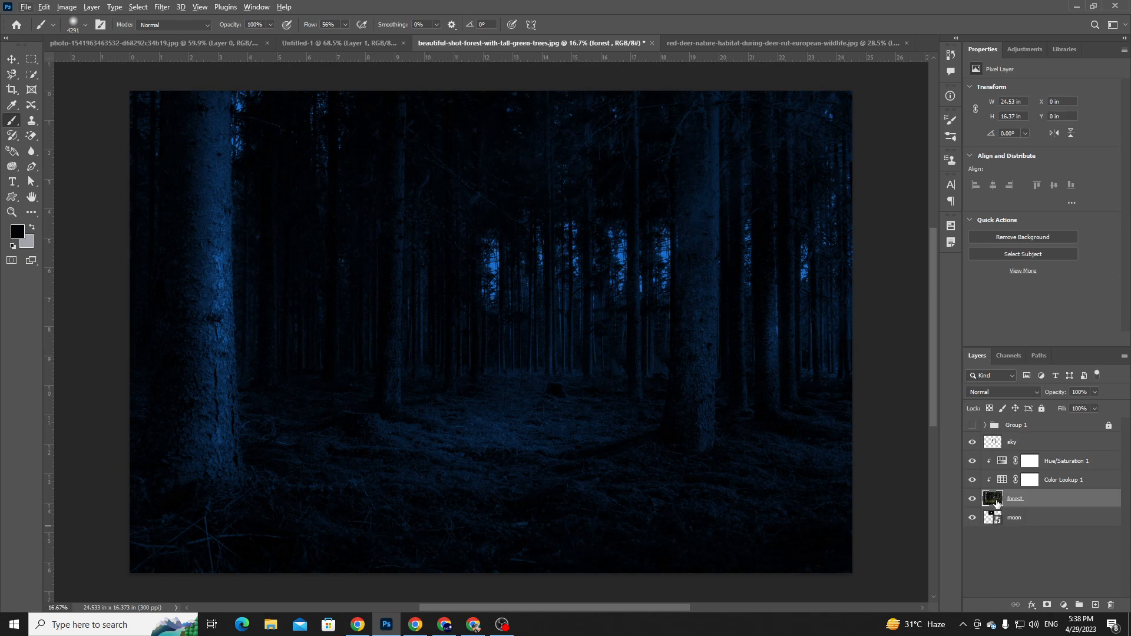
# - Try an empty layer mask on the forest layer with one large black brush dab, then undo both
pyautogui.click(1050, 610)
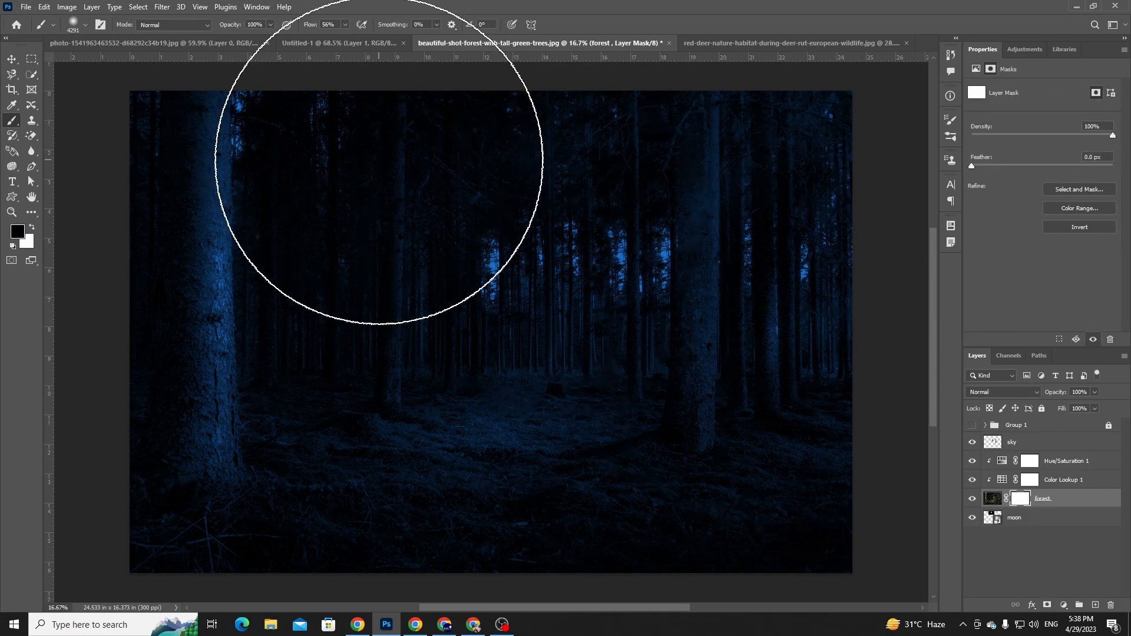
pyautogui.click(401, 175)
pyautogui.hotkey('ctrl', 'z')
pyautogui.hotkey('ctrl', 'z')
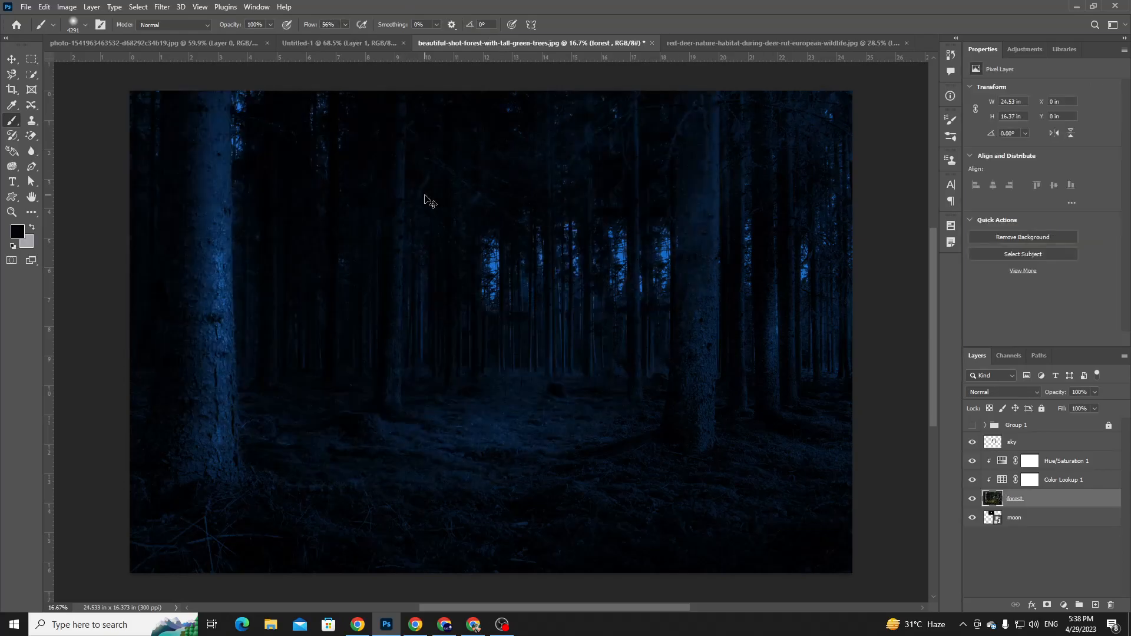
# - Set the soft round brush size to 84 px
pyautogui.rightClick(551, 257)
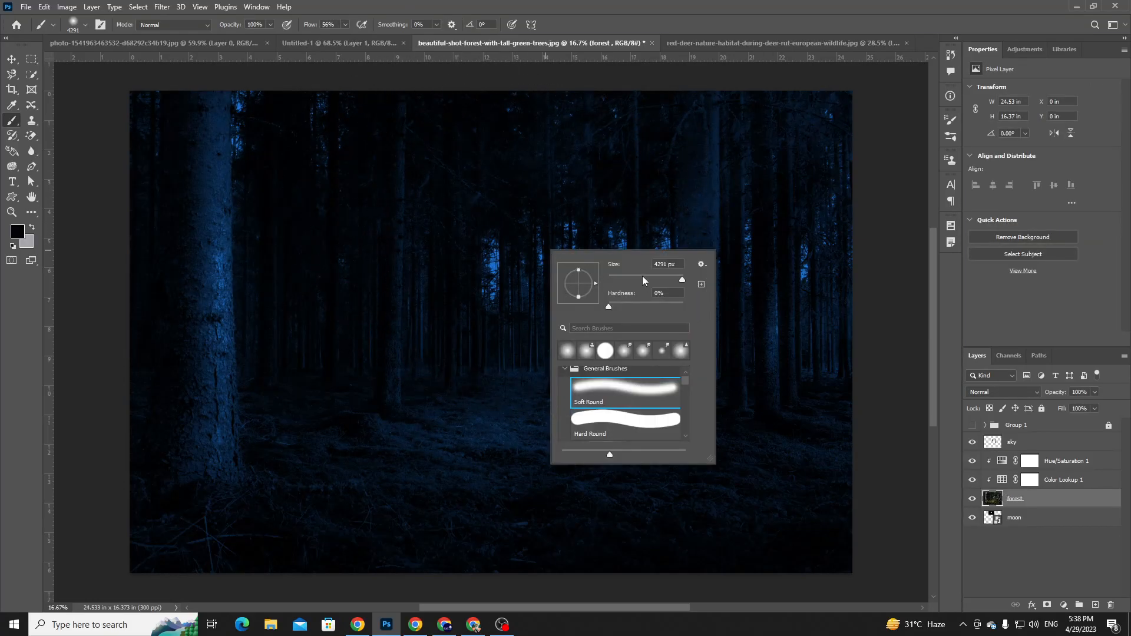
pyautogui.rightClick(401, 129)
pyautogui.moveTo(486, 160); pyautogui.dragTo(495, 160)
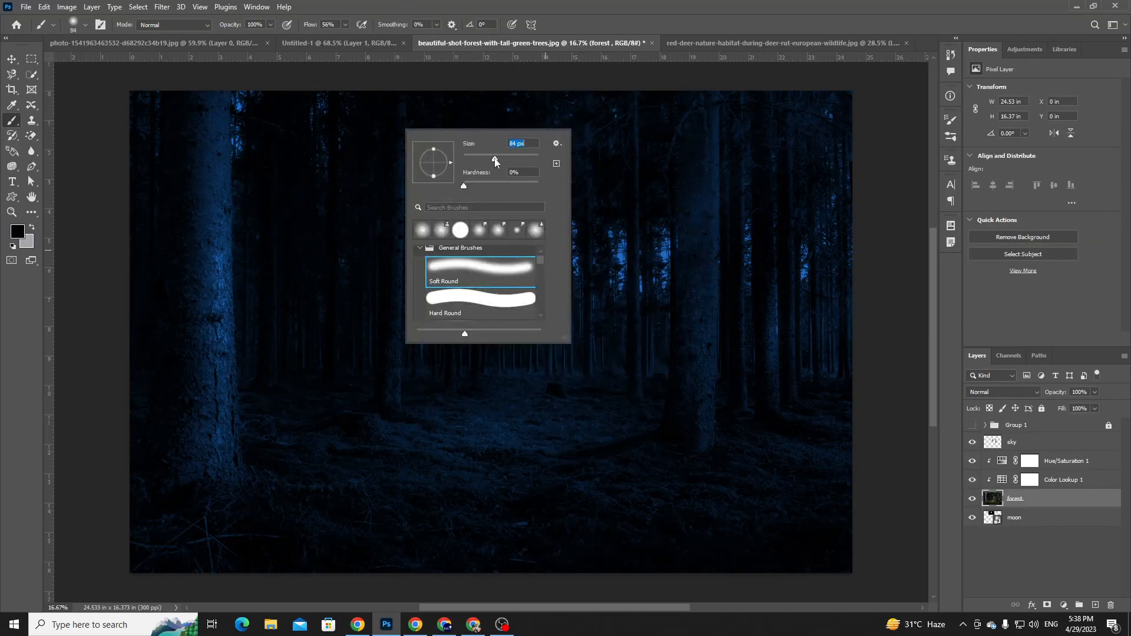
pyautogui.click(404, 122)
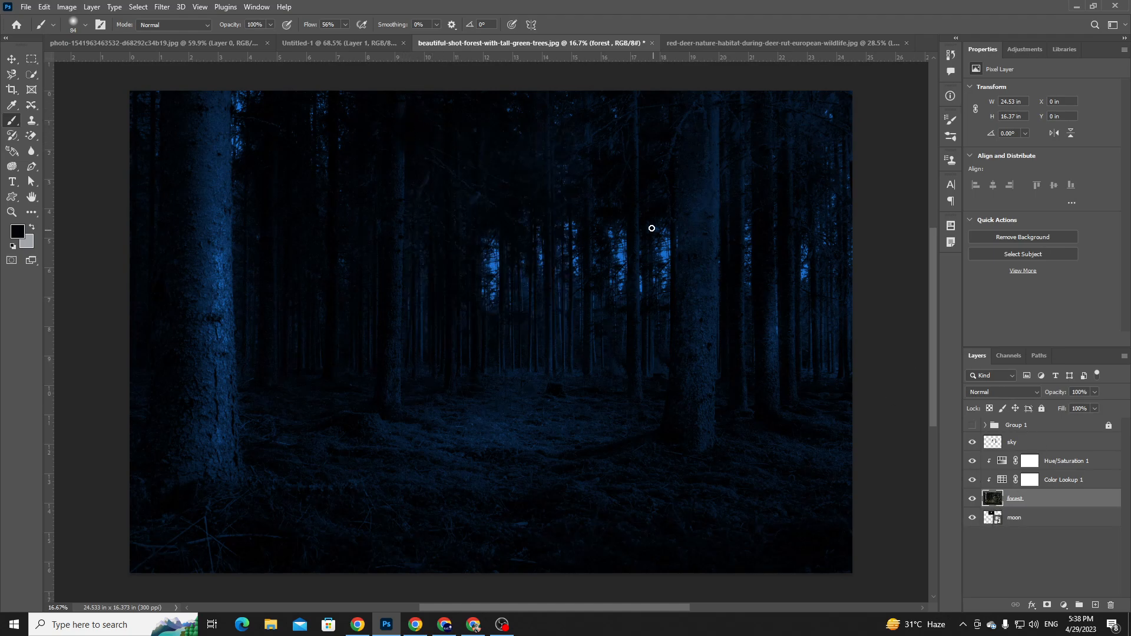
# - Hide the forest layer briefly to check where the moon sits beneath it, then show it again
pyautogui.hotkey('ctrl', '[')
pyautogui.hotkey('ctrl', ']')
pyautogui.click(972, 499)
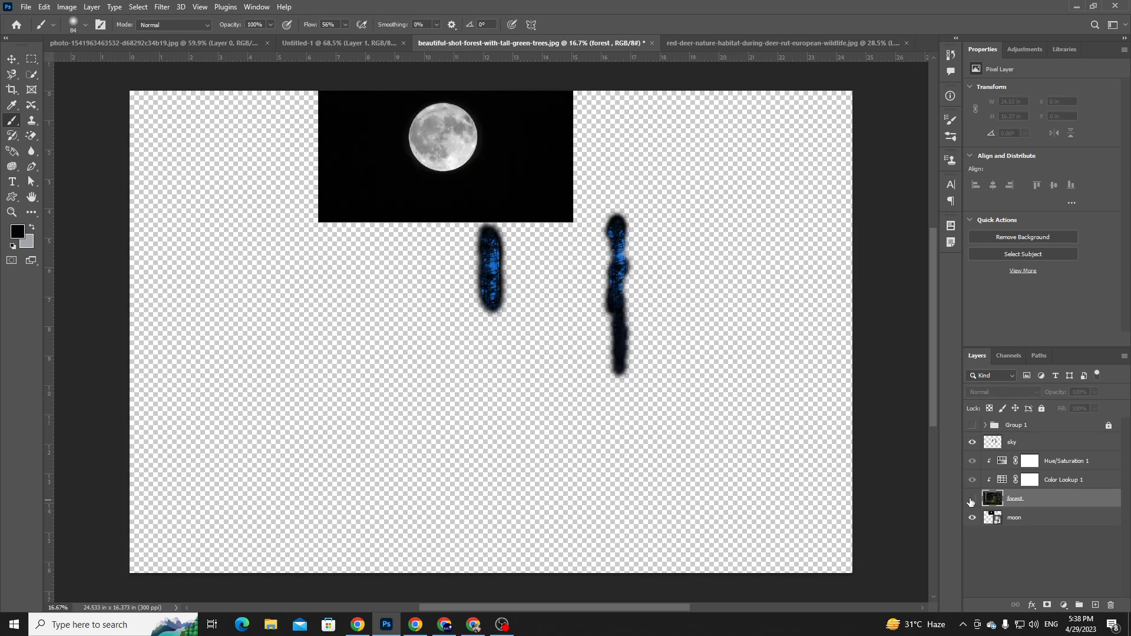
pyautogui.click(972, 499)
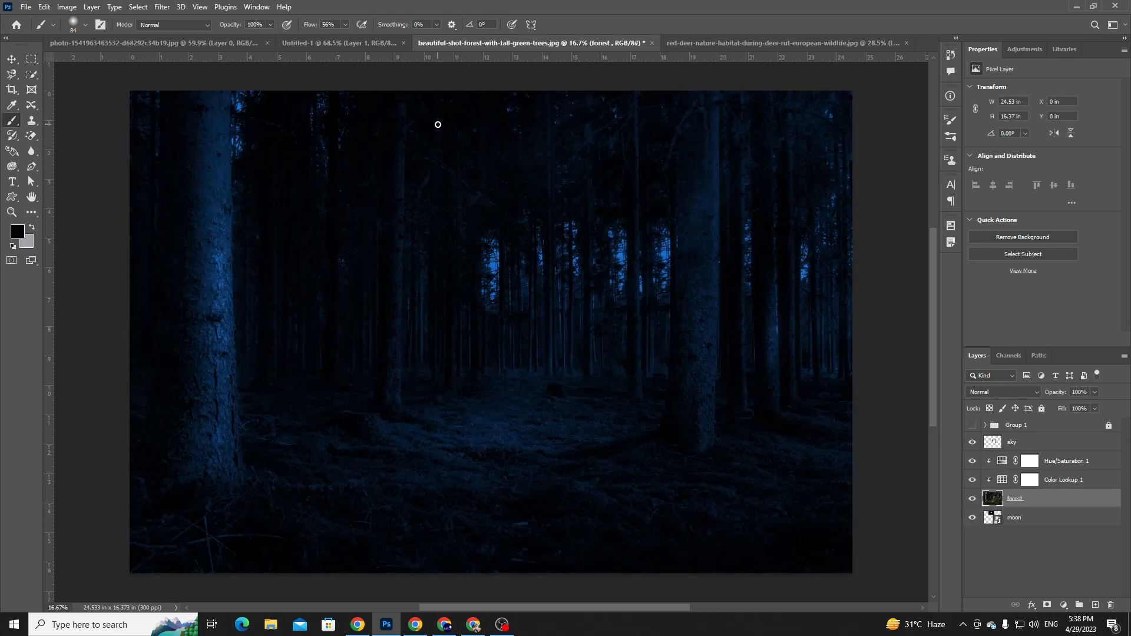
# - Move the moon image to X 10.56 in, Y 0 in with Free Transform
pyautogui.click(995, 514)
pyautogui.hotkey('ctrl', 't')
pyautogui.moveTo(467, 135); pyautogui.dragTo(589, 164)
pyautogui.click(584, 25)
pyautogui.press('b')
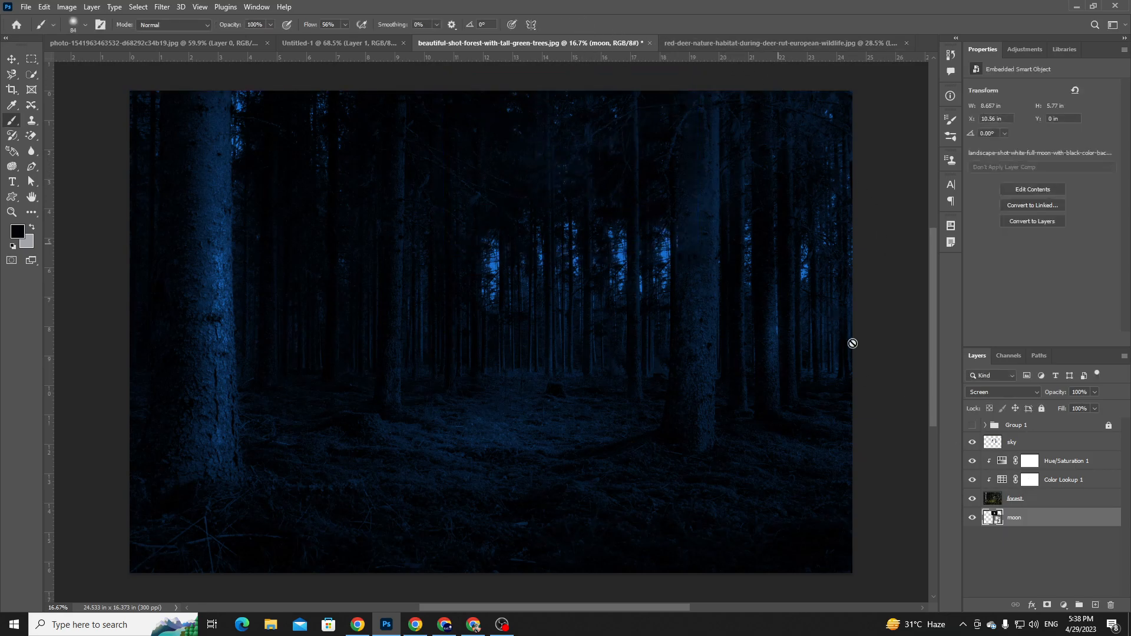
# - Place the moon layer above the forest layer as a clipped layer and reposition it at X 10.46 in, Y -1.1 in
pyautogui.click(972, 500)
pyautogui.moveTo(995, 517); pyautogui.dragTo(1005, 500)
pyautogui.click(972, 517)
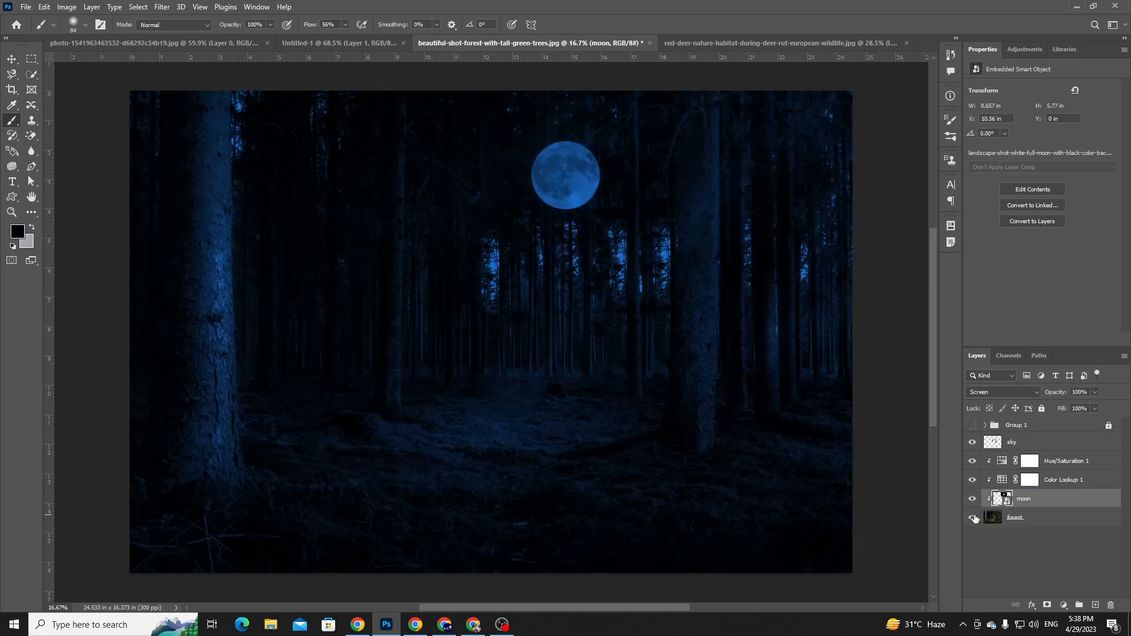
pyautogui.press('v')
pyautogui.moveTo(562, 176); pyautogui.dragTo(560, 145)
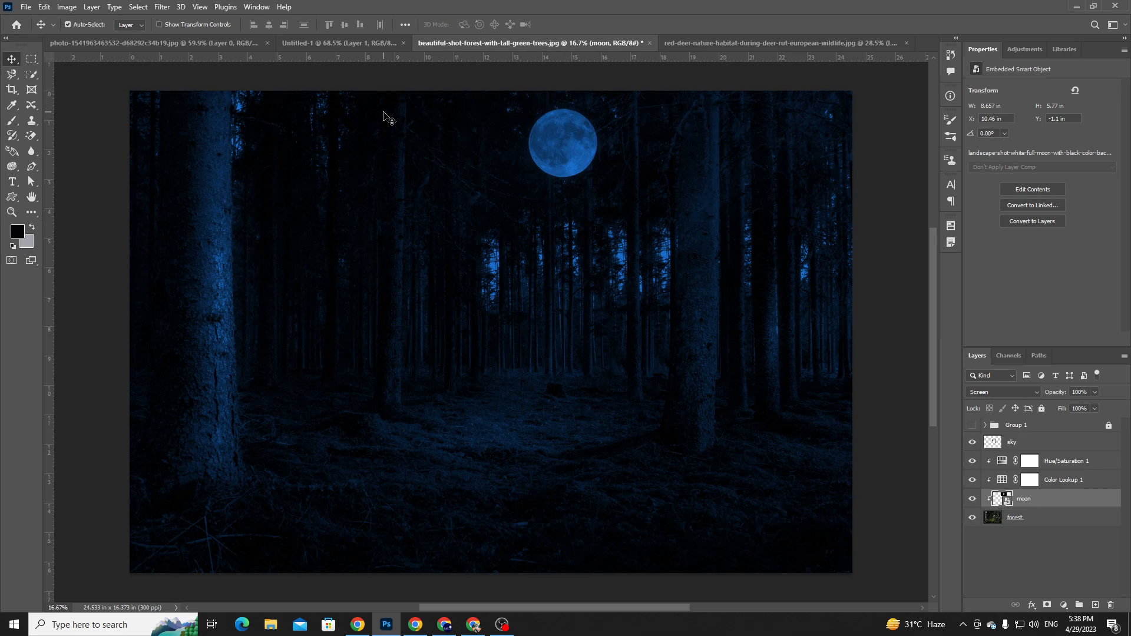
# - Draw a 696 px circle with the Ellipse Tool exactly covering the moon
pyautogui.click(31, 58)
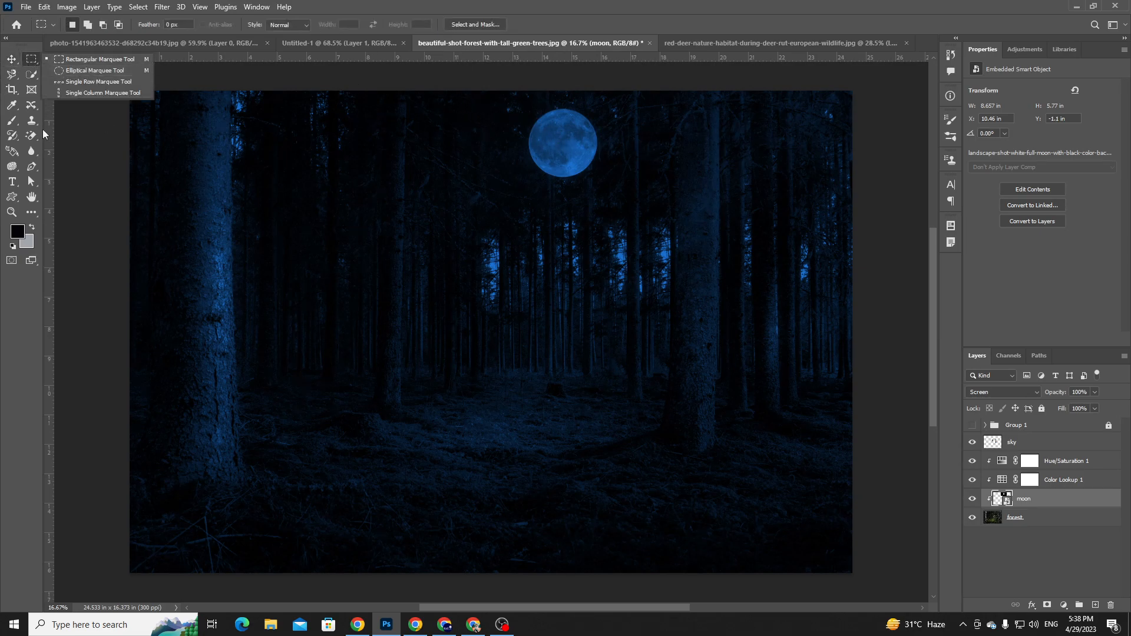
pyautogui.rightClick(14, 201)
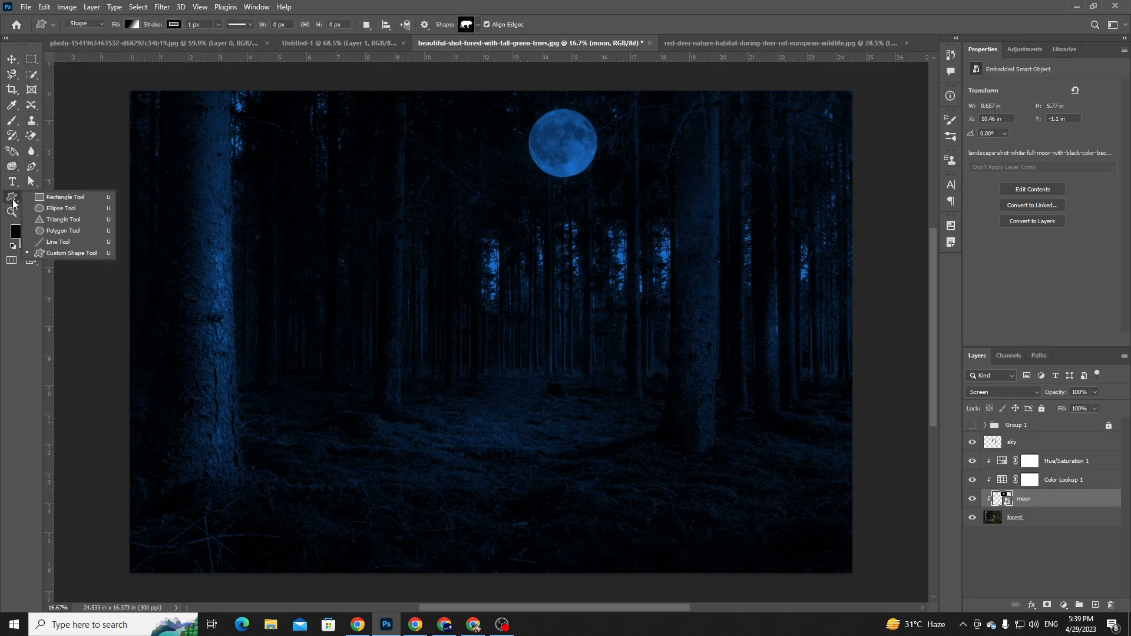
pyautogui.click(53, 212)
pyautogui.moveTo(568, 151); pyautogui.dragTo(605, 177)
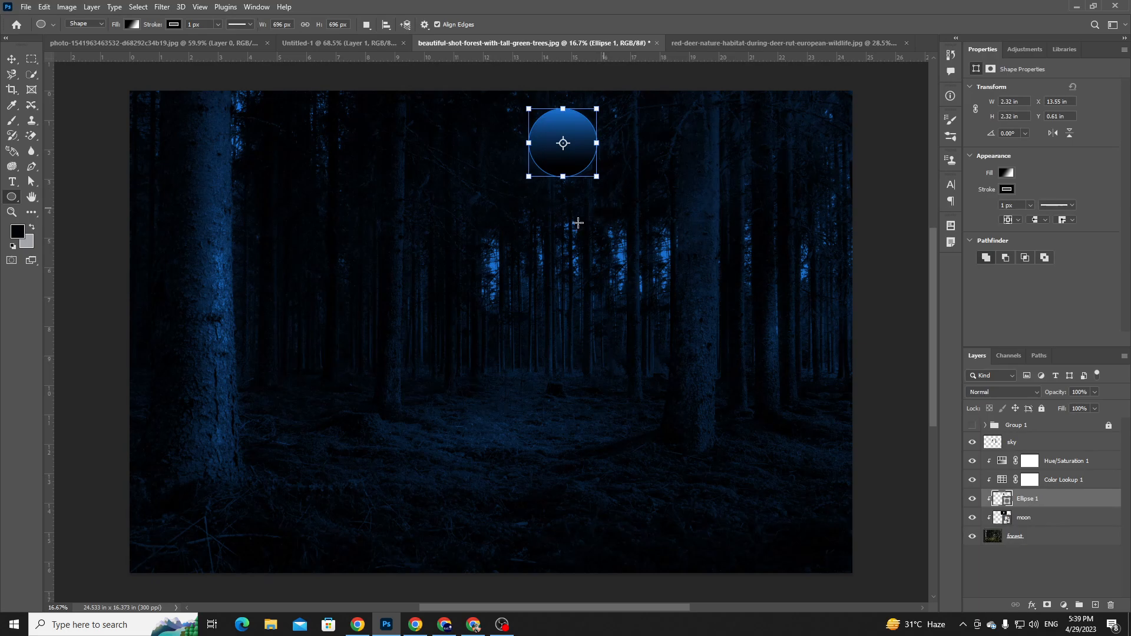
# - Fill the circle with the pink-to-purple linear gradient preset
pyautogui.click(10, 59)
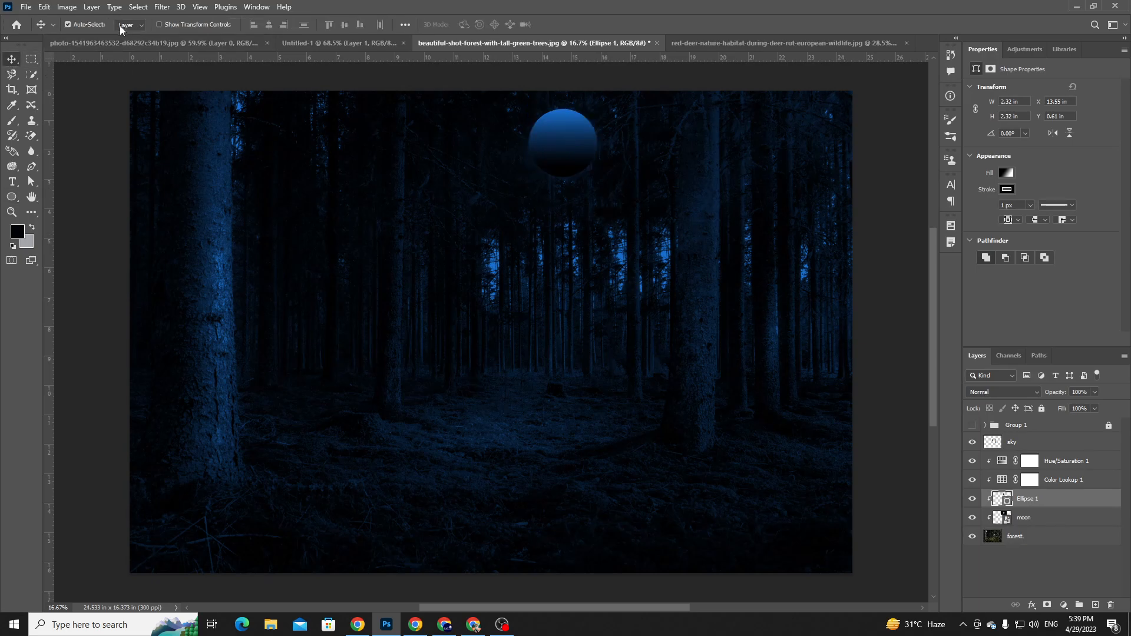
pyautogui.click(11, 196)
pyautogui.click(131, 24)
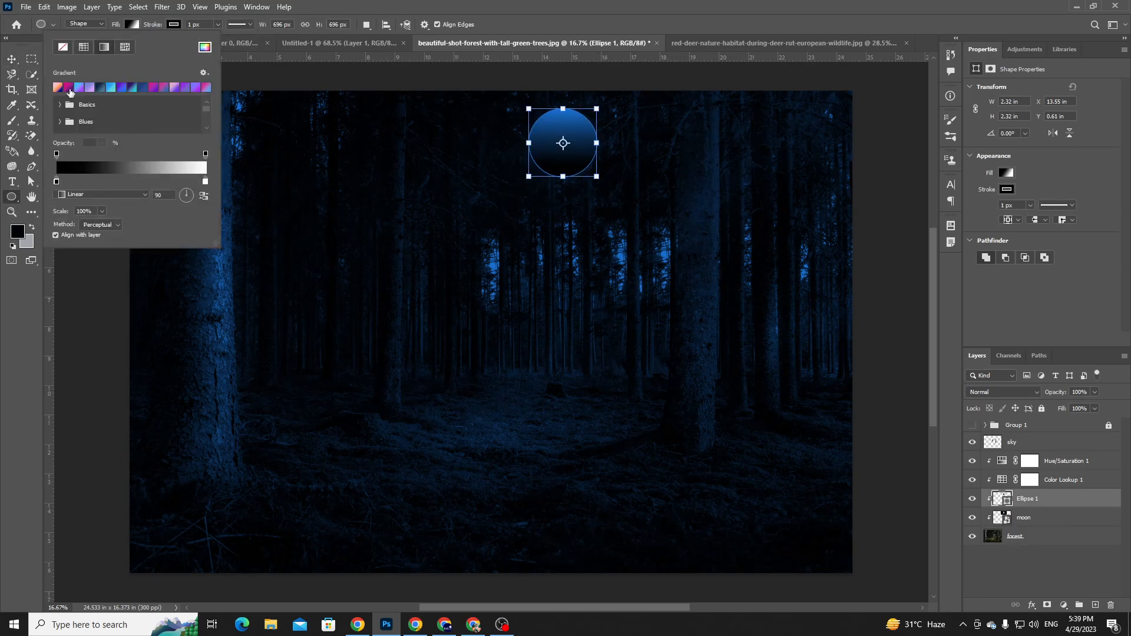
pyautogui.click(67, 88)
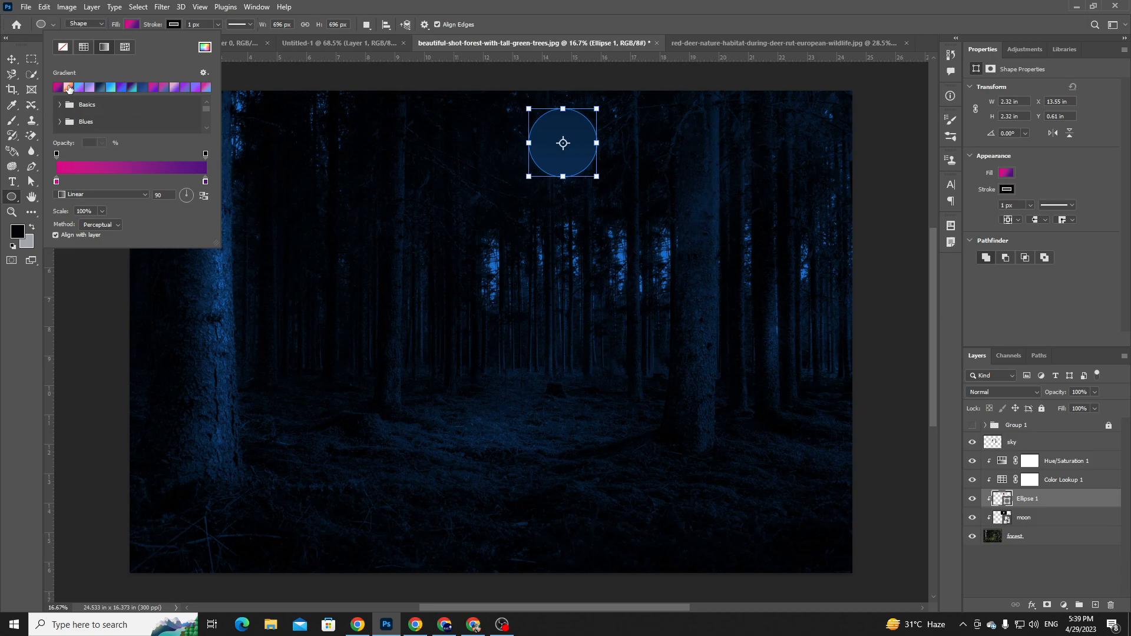
pyautogui.click(30, 51)
# - Nudge the circle to X 13.47 in, Y 0.63 in and move the Ellipse 1 layer above the sky layer
pyautogui.press('v')
pyautogui.moveTo(583, 144)
pyautogui.mouseDown()
pyautogui.moveTo(598, 179)
pyautogui.moveTo(578, 137)
pyautogui.mouseUp()
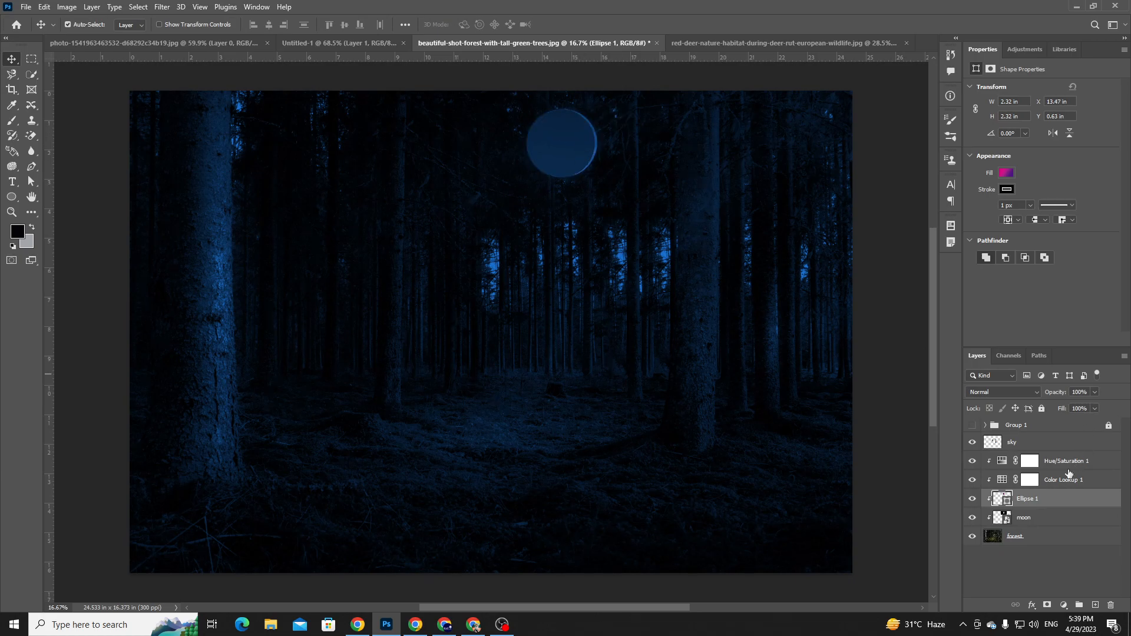
pyautogui.moveTo(1026, 499); pyautogui.dragTo(1026, 435)
pyautogui.moveTo(548, 146); pyautogui.dragTo(549, 145)
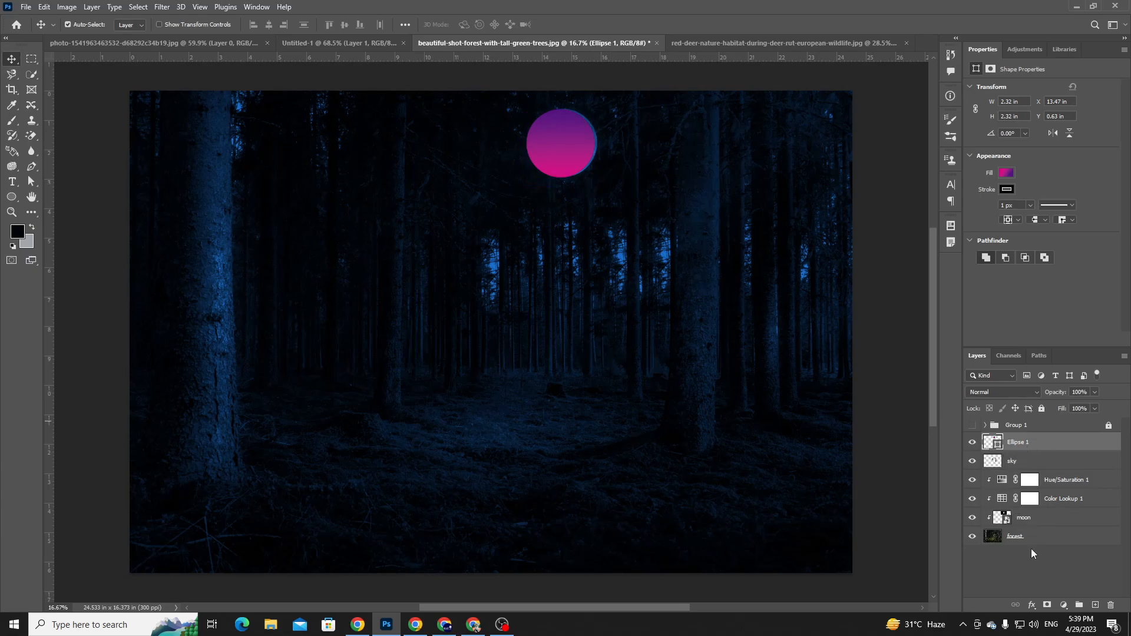
# - Move the moon layer back beneath the forest layer and add a blank layer mask to the forest layer
pyautogui.moveTo(1030, 517); pyautogui.dragTo(1037, 553)
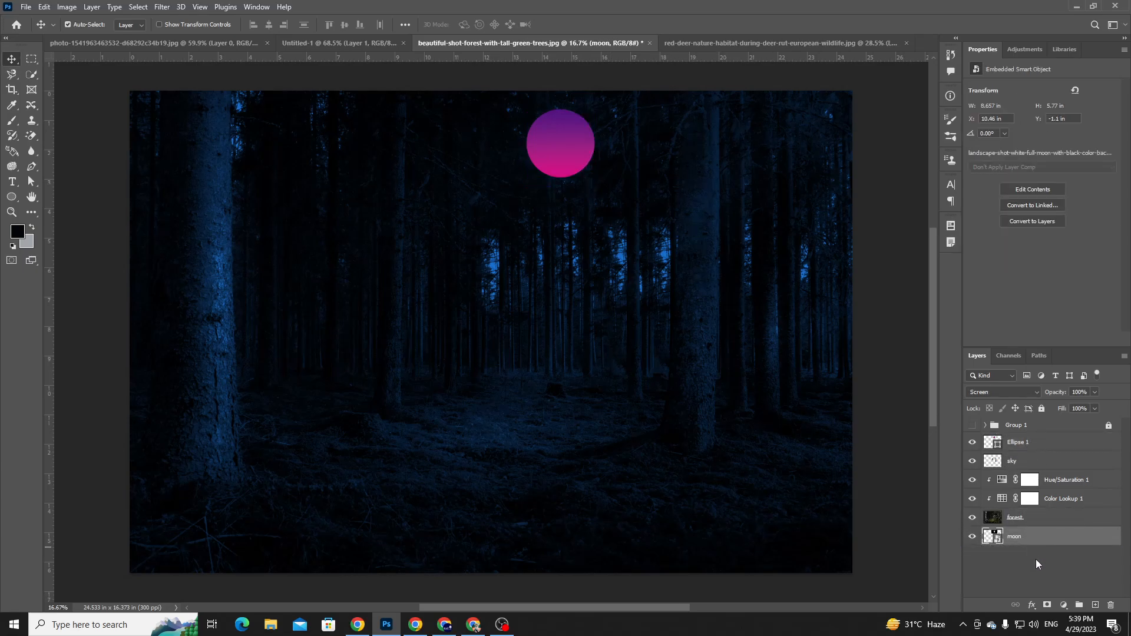
pyautogui.click(554, 144)
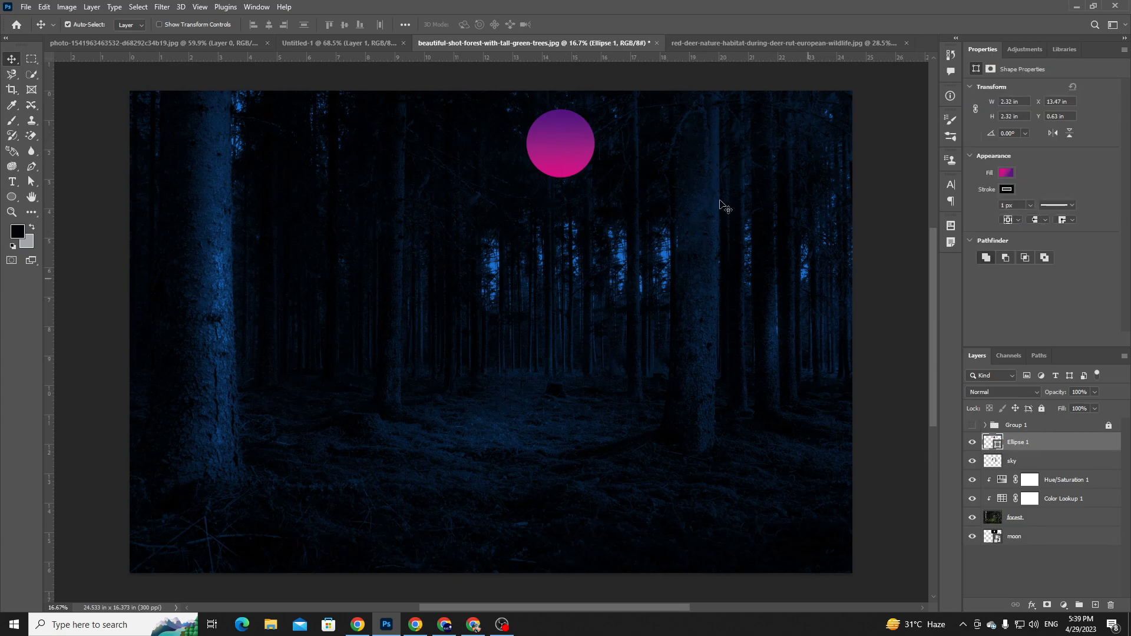
pyautogui.click(1021, 523)
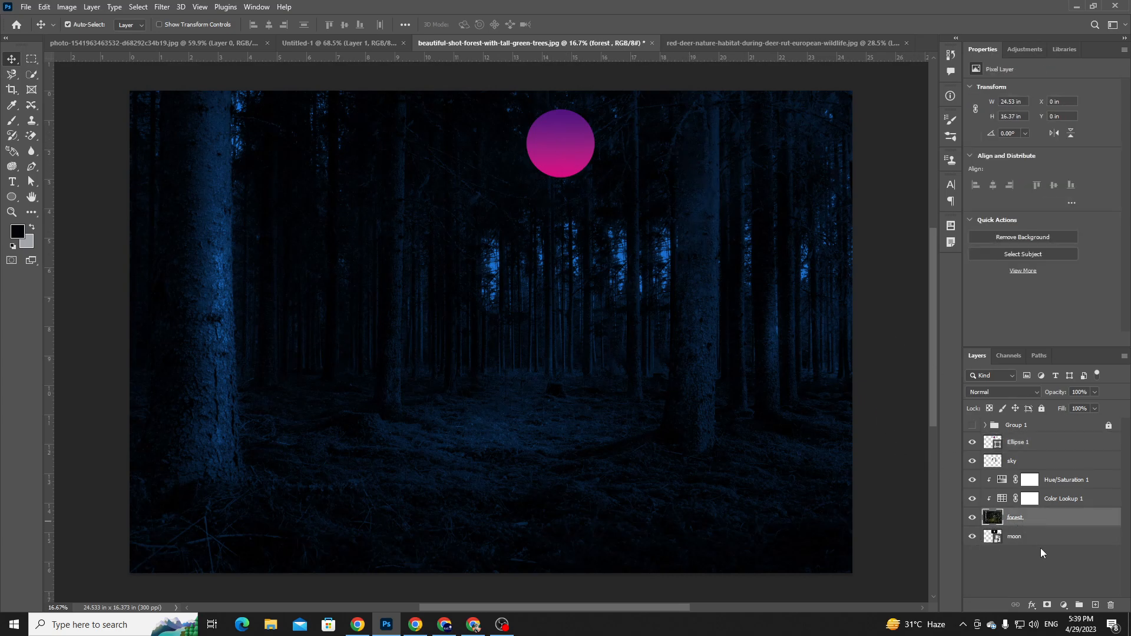
pyautogui.click(1047, 605)
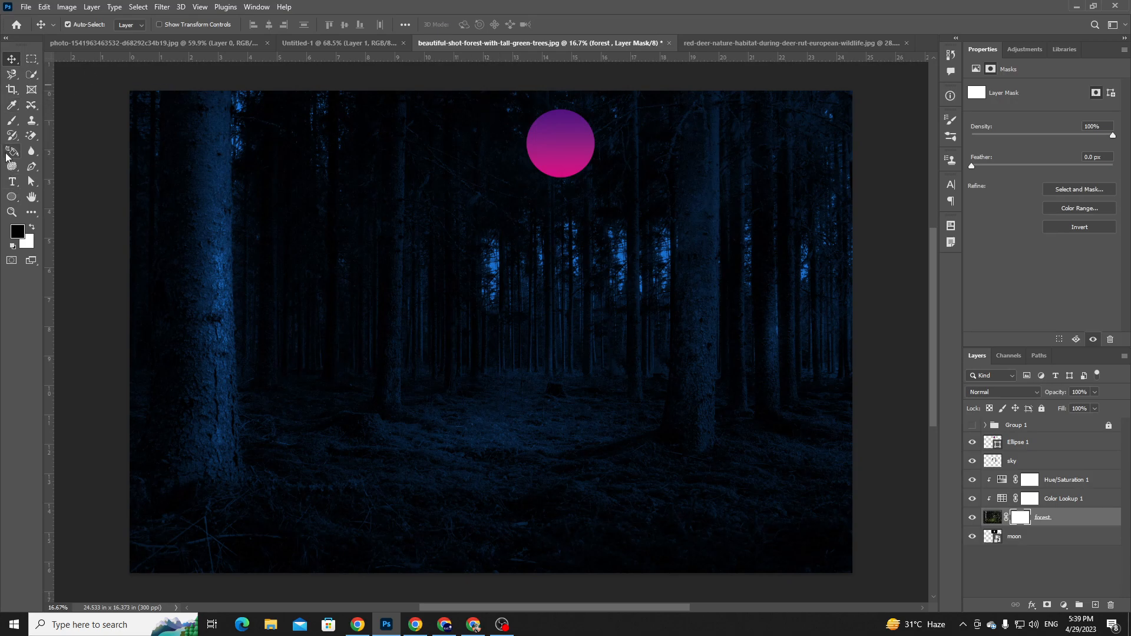
# - Lower the opacity of the Ellipse 1 layer to 24%
pyautogui.scroll(3, 457, 142)
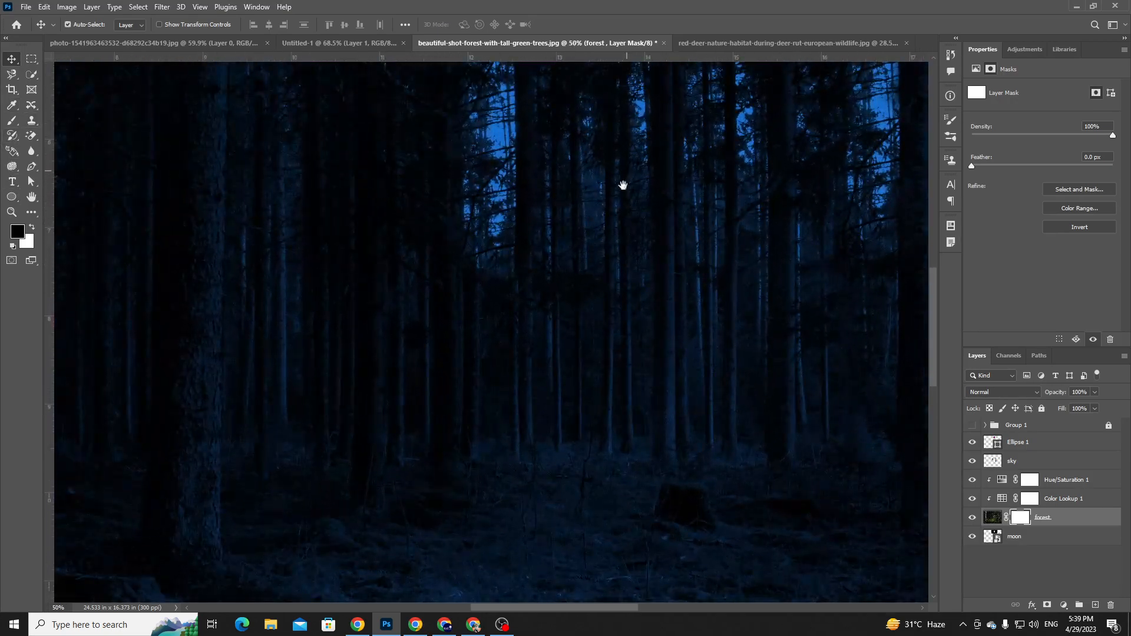
pyautogui.moveTo(626, 171); pyautogui.dragTo(580, 333)
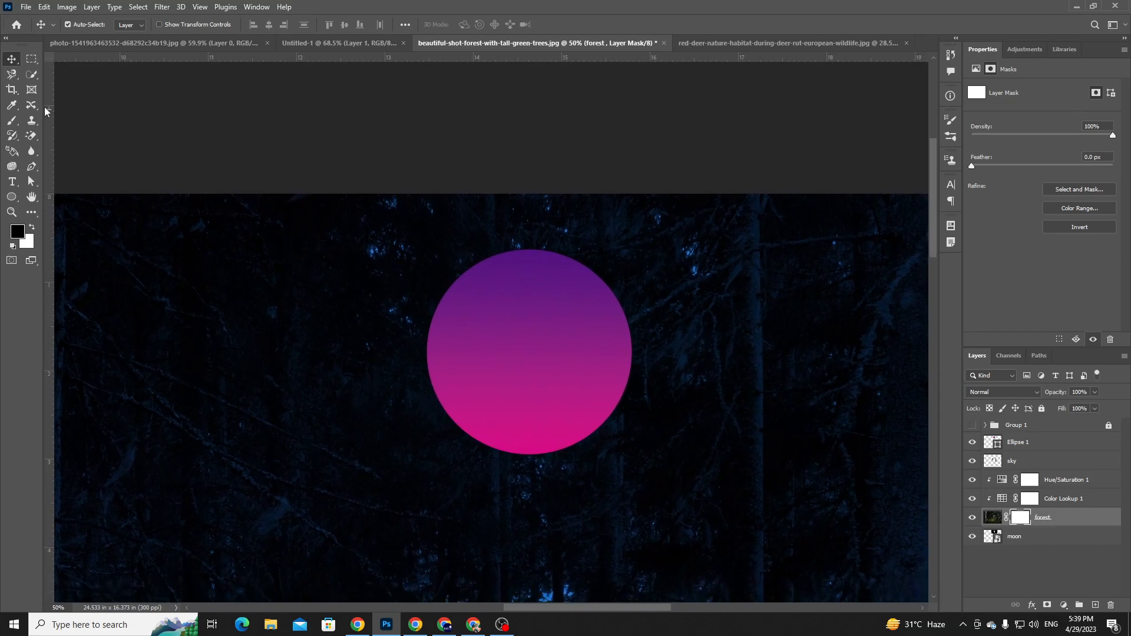
pyautogui.click(499, 359)
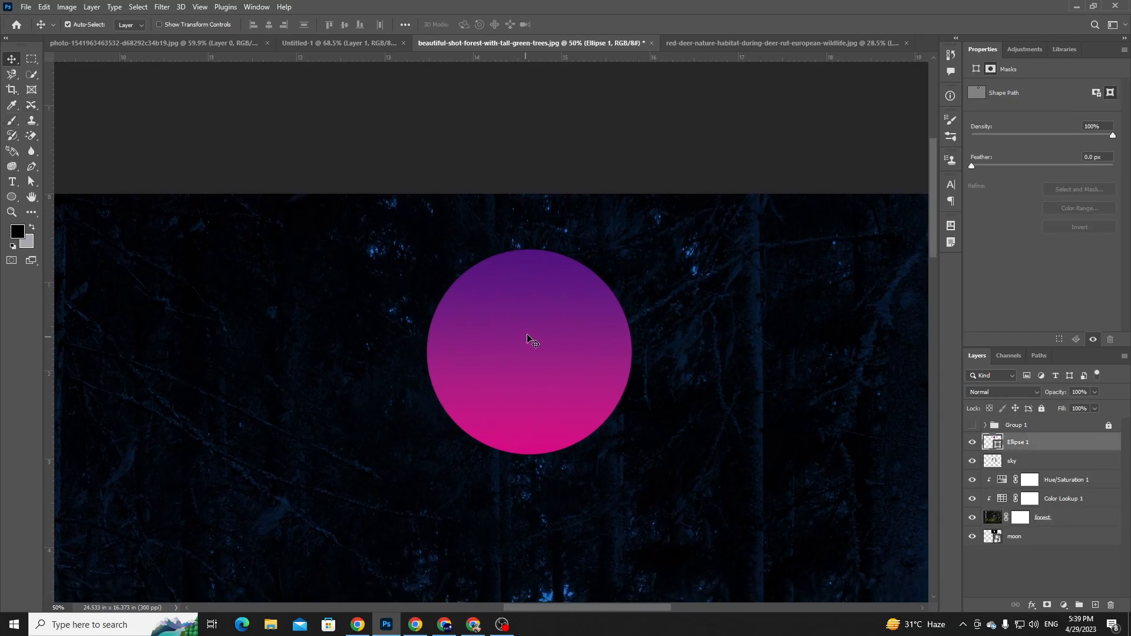
pyautogui.click(1094, 392)
pyautogui.moveTo(1097, 406); pyautogui.dragTo(1055, 406)
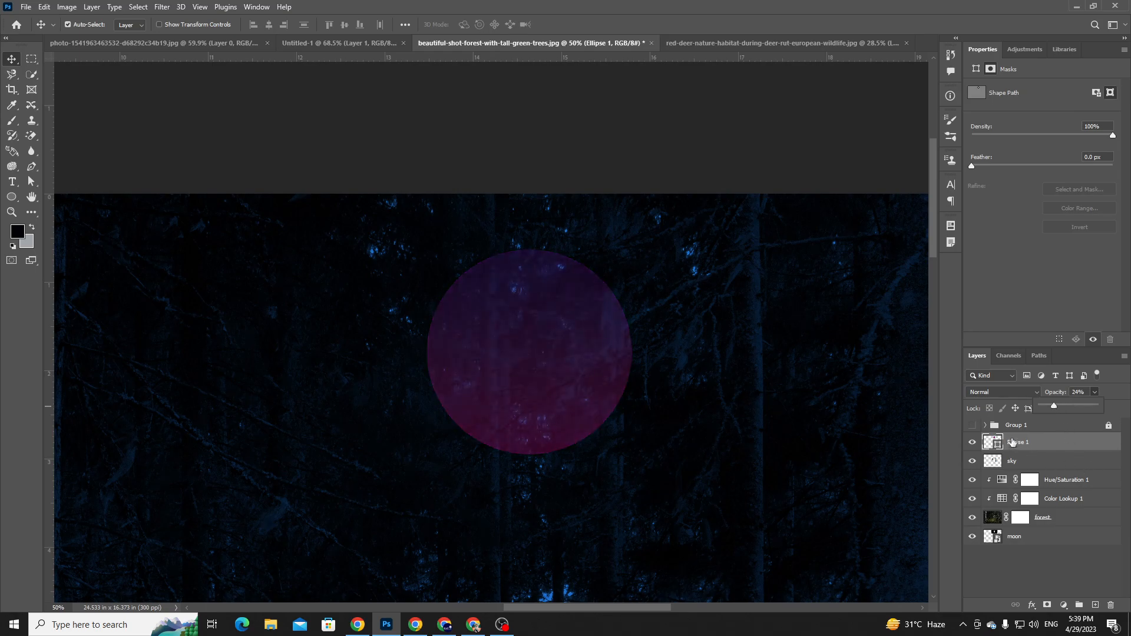
# - Lock the Ellipse 1 layer and select the forest layer's mask
pyautogui.click(1120, 394)
pyautogui.moveTo(564, 368); pyautogui.dragTo(585, 347)
pyautogui.click(1022, 518)
pyautogui.click(1021, 519)
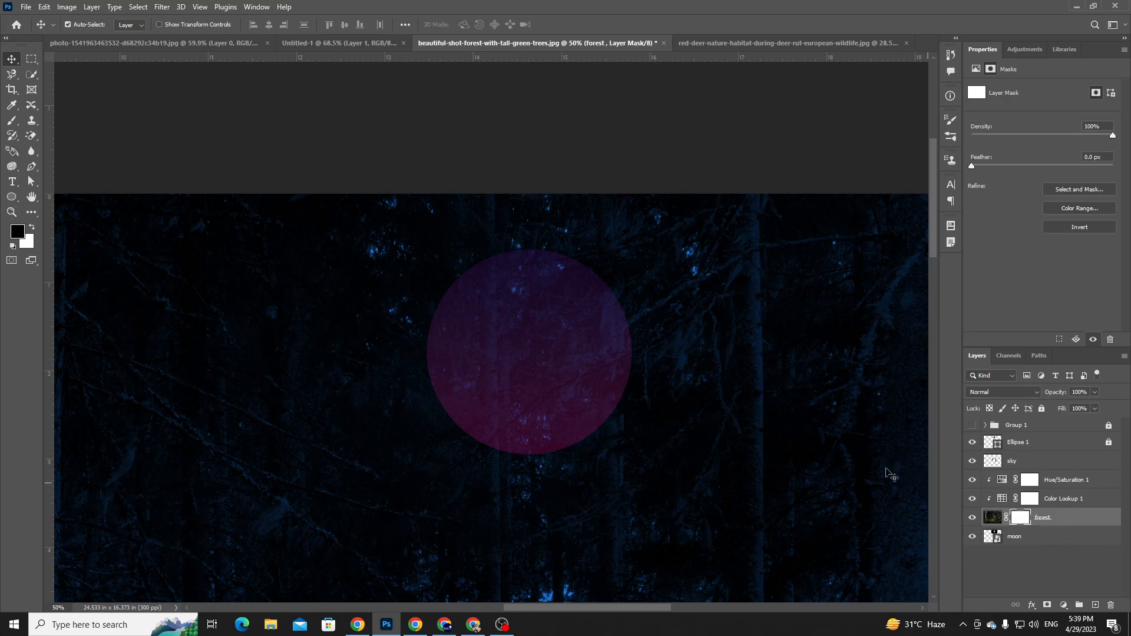
# - Set up a black Soft Round brush about 133 px wide with 34% flow and try a dab inside the guide circle
pyautogui.click(16, 233)
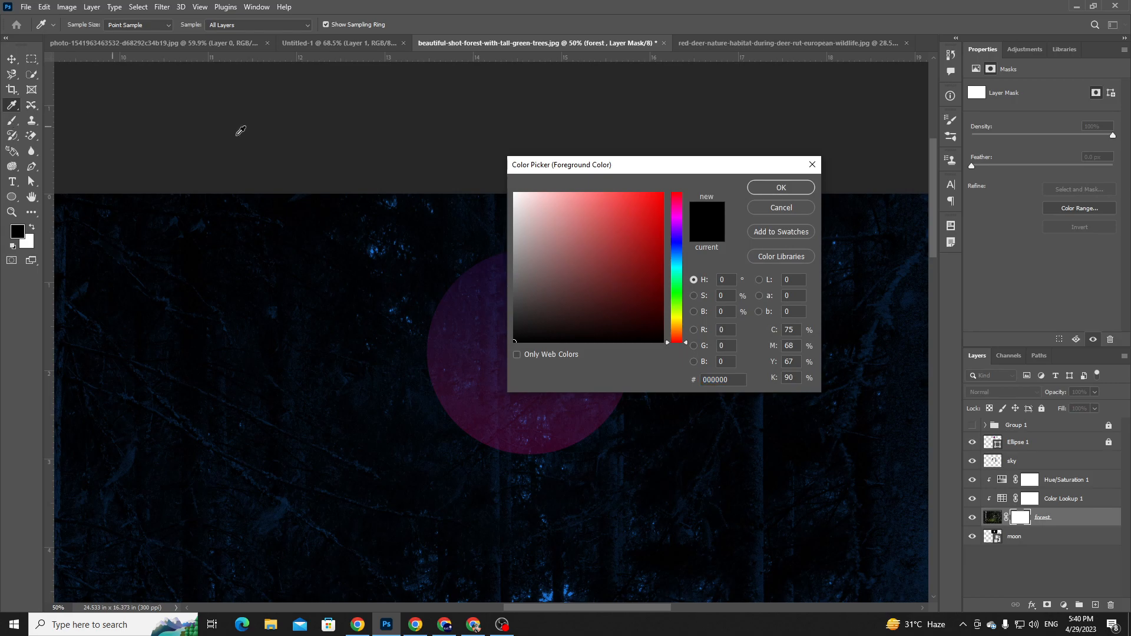
pyautogui.click(782, 190)
pyautogui.click(12, 119)
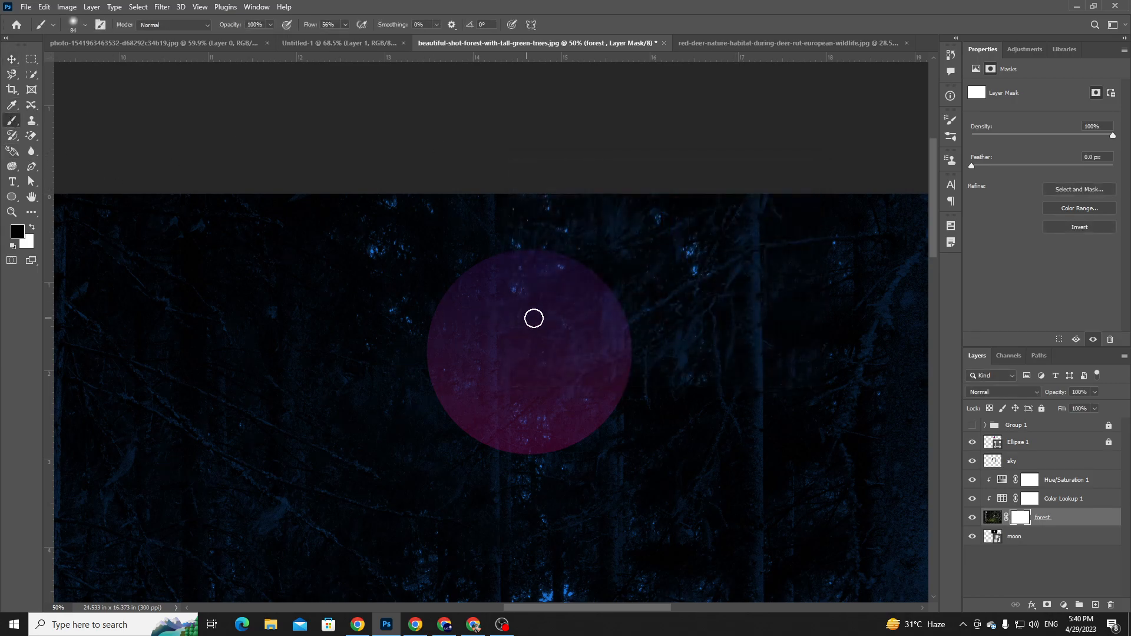
pyautogui.rightClick(531, 318)
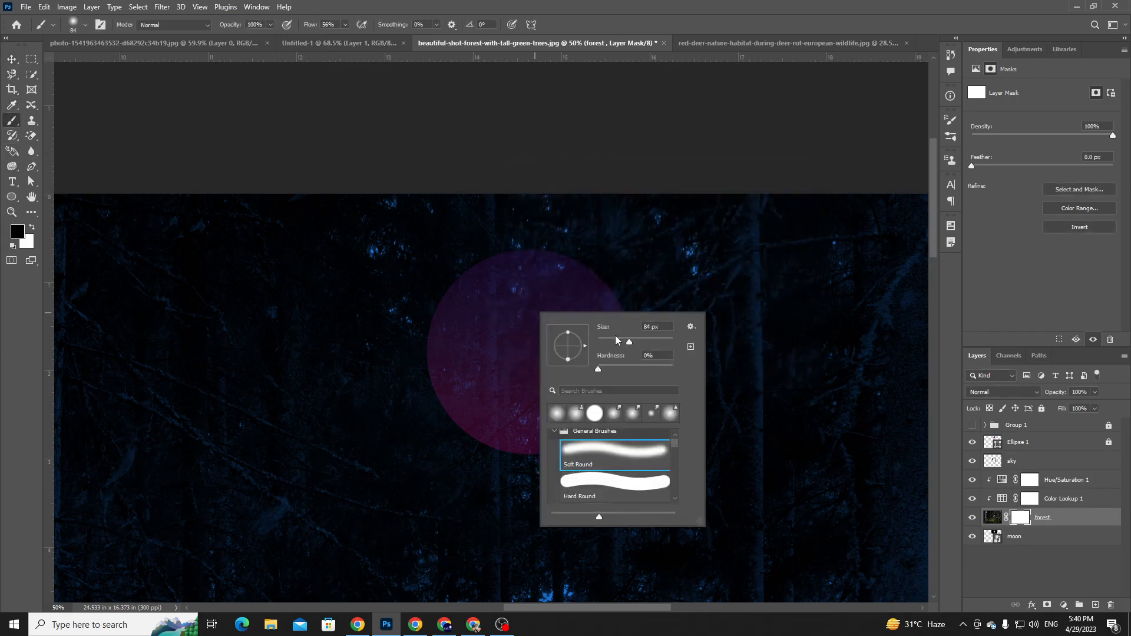
pyautogui.click(345, 24)
pyautogui.moveTo(536, 288); pyautogui.dragTo(518, 292)
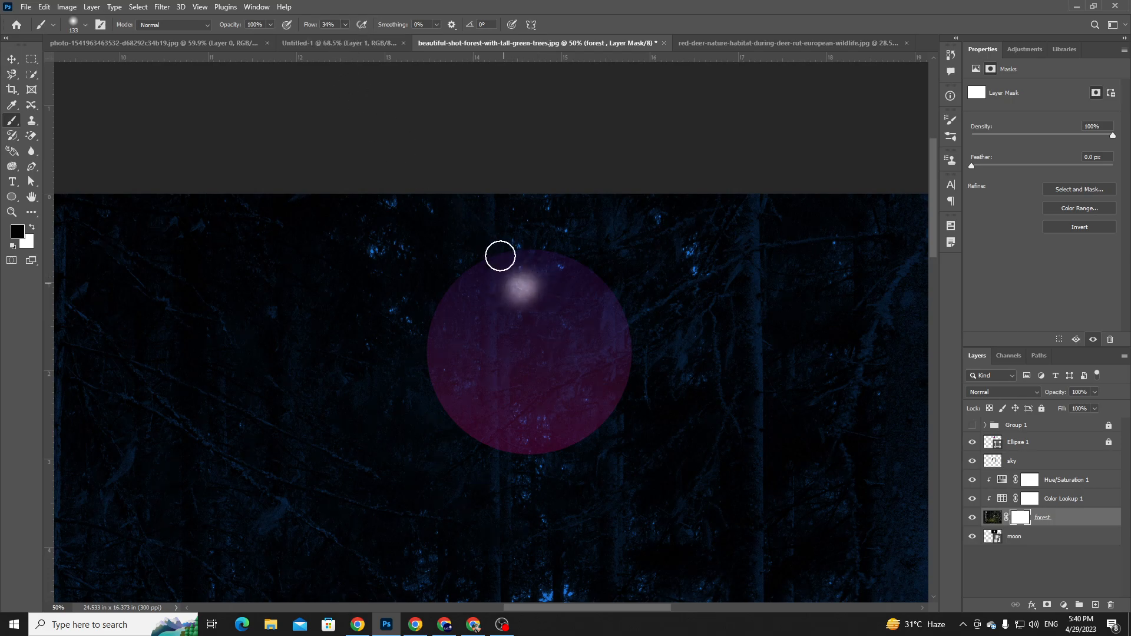
pyautogui.hotkey('ctrl', 'z')
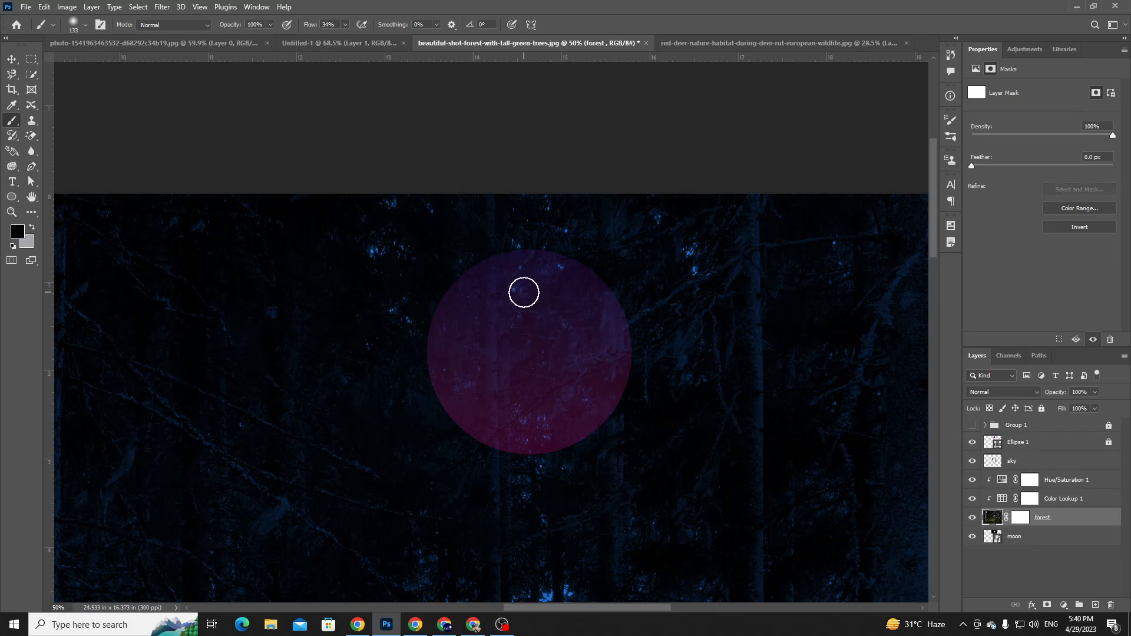
# - Paint black on the forest layer's mask within the guide circle using a soft brush up to 149 px to reveal the moon
pyautogui.rightClick(523, 290)
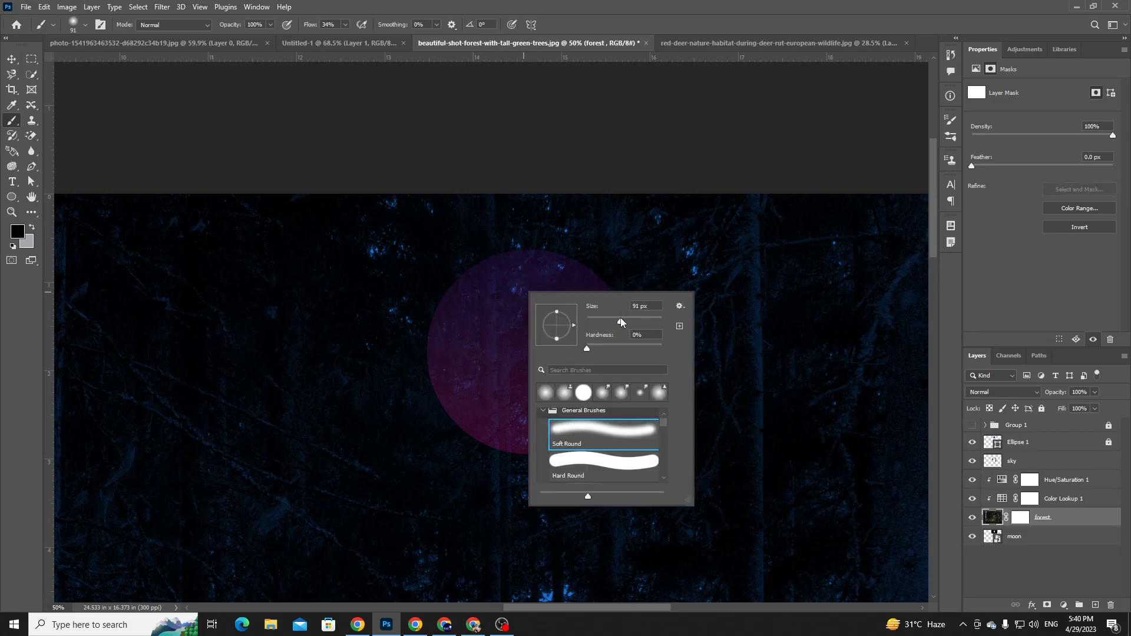
pyautogui.click(476, 291)
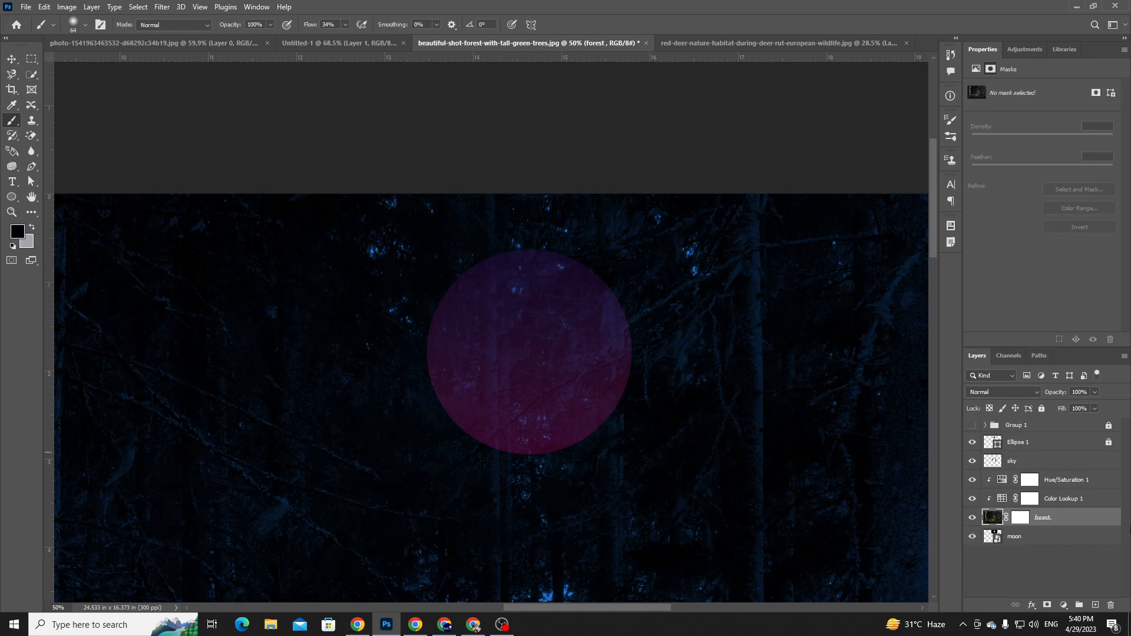
pyautogui.click(1020, 518)
pyautogui.moveTo(466, 339)
pyautogui.mouseDown()
pyautogui.moveTo(532, 298)
pyautogui.moveTo(535, 282)
pyautogui.moveTo(518, 294)
pyautogui.mouseUp()
pyautogui.rightClick(517, 294)
pyautogui.moveTo(616, 328); pyautogui.dragTo(619, 328)
pyautogui.moveTo(510, 298)
pyautogui.mouseDown()
pyautogui.moveTo(558, 271)
pyautogui.moveTo(491, 296)
pyautogui.moveTo(536, 280)
pyautogui.moveTo(566, 248)
pyautogui.moveTo(490, 251)
pyautogui.moveTo(451, 347)
pyautogui.moveTo(478, 302)
pyautogui.moveTo(463, 300)
pyautogui.moveTo(481, 359)
pyautogui.moveTo(466, 405)
pyautogui.moveTo(464, 386)
pyautogui.moveTo(535, 408)
pyautogui.moveTo(596, 399)
pyautogui.moveTo(580, 409)
pyautogui.moveTo(592, 411)
pyautogui.moveTo(580, 386)
pyautogui.moveTo(588, 317)
pyautogui.moveTo(568, 282)
pyautogui.moveTo(558, 329)
pyautogui.moveTo(618, 399)
pyautogui.moveTo(570, 355)
pyautogui.moveTo(512, 347)
pyautogui.moveTo(519, 334)
pyautogui.moveTo(531, 408)
pyautogui.moveTo(592, 312)
pyautogui.moveTo(561, 450)
pyautogui.moveTo(514, 456)
pyautogui.moveTo(603, 430)
pyautogui.moveTo(628, 350)
pyautogui.moveTo(536, 431)
pyautogui.moveTo(472, 394)
pyautogui.moveTo(481, 309)
pyautogui.moveTo(546, 277)
pyautogui.moveTo(536, 348)
pyautogui.moveTo(564, 355)
pyautogui.moveTo(522, 306)
pyautogui.moveTo(506, 396)
pyautogui.moveTo(608, 361)
pyautogui.moveTo(606, 289)
pyautogui.moveTo(623, 368)
pyautogui.moveTo(568, 439)
pyautogui.moveTo(514, 438)
pyautogui.moveTo(464, 411)
pyautogui.moveTo(456, 315)
pyautogui.moveTo(501, 253)
pyautogui.moveTo(560, 262)
pyautogui.moveTo(596, 285)
pyautogui.moveTo(607, 316)
pyautogui.moveTo(590, 269)
pyautogui.moveTo(527, 256)
pyautogui.moveTo(469, 302)
pyautogui.moveTo(544, 249)
pyautogui.moveTo(564, 303)
pyautogui.mouseUp()
pyautogui.moveTo(569, 261)
pyautogui.mouseDown()
pyautogui.moveTo(472, 281)
pyautogui.moveTo(556, 265)
pyautogui.moveTo(561, 254)
pyautogui.moveTo(470, 354)
pyautogui.moveTo(489, 321)
pyautogui.moveTo(489, 419)
pyautogui.moveTo(473, 311)
pyautogui.moveTo(455, 385)
pyautogui.moveTo(571, 452)
pyautogui.moveTo(615, 373)
pyautogui.moveTo(577, 414)
pyautogui.mouseUp()
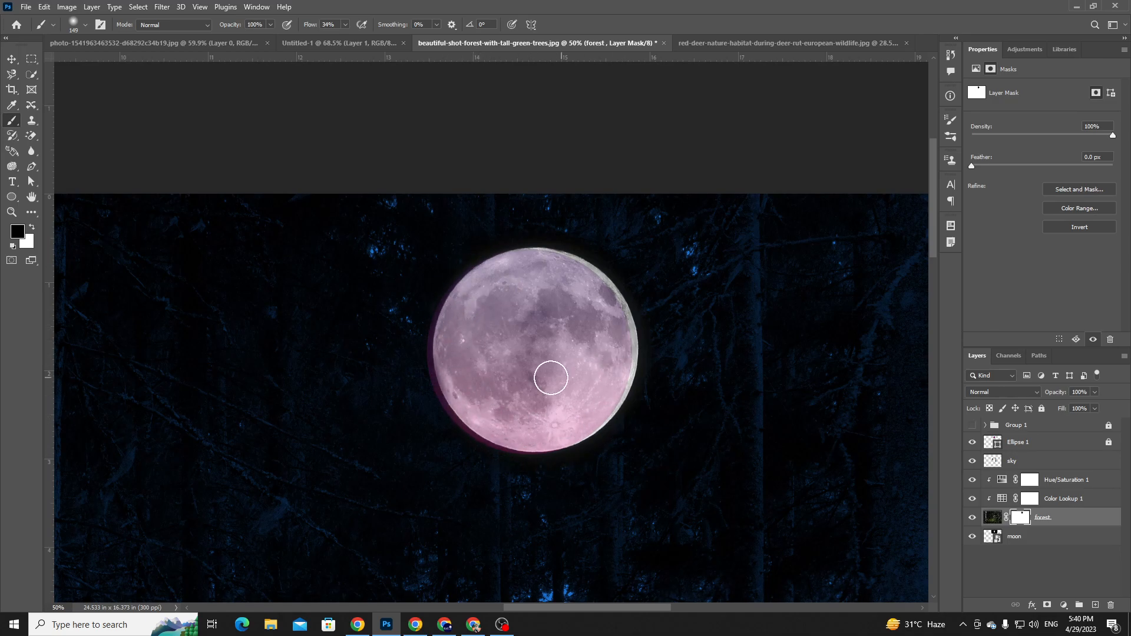
# - Unlock the Ellipse 1 guide circle layer and delete it
pyautogui.press('v')
pyautogui.moveTo(555, 353); pyautogui.dragTo(569, 384)
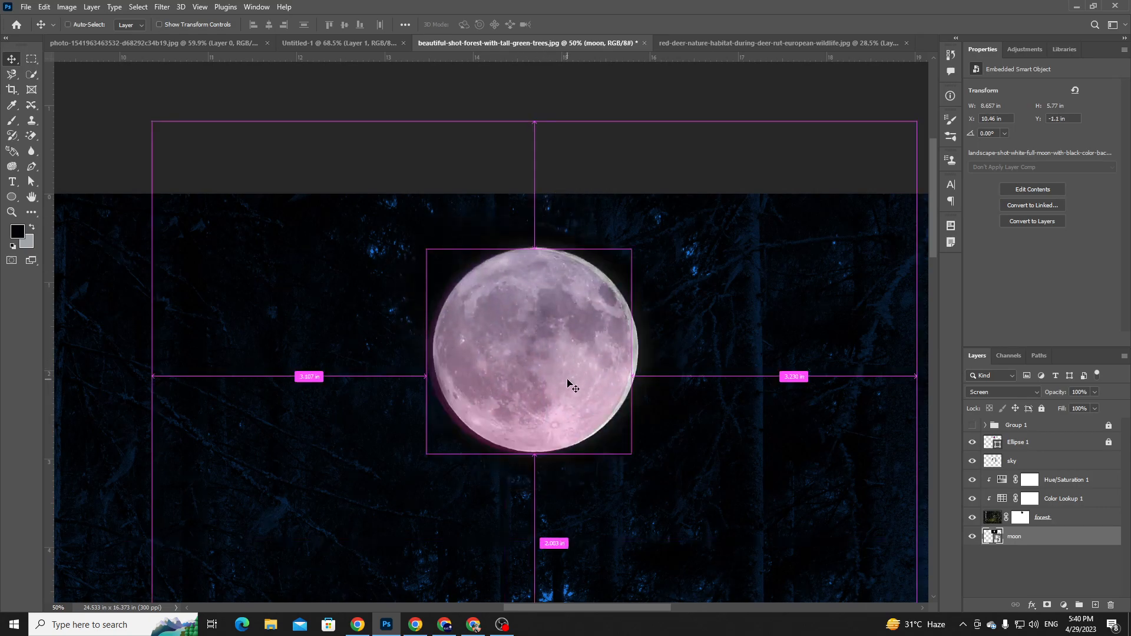
pyautogui.click(1013, 445)
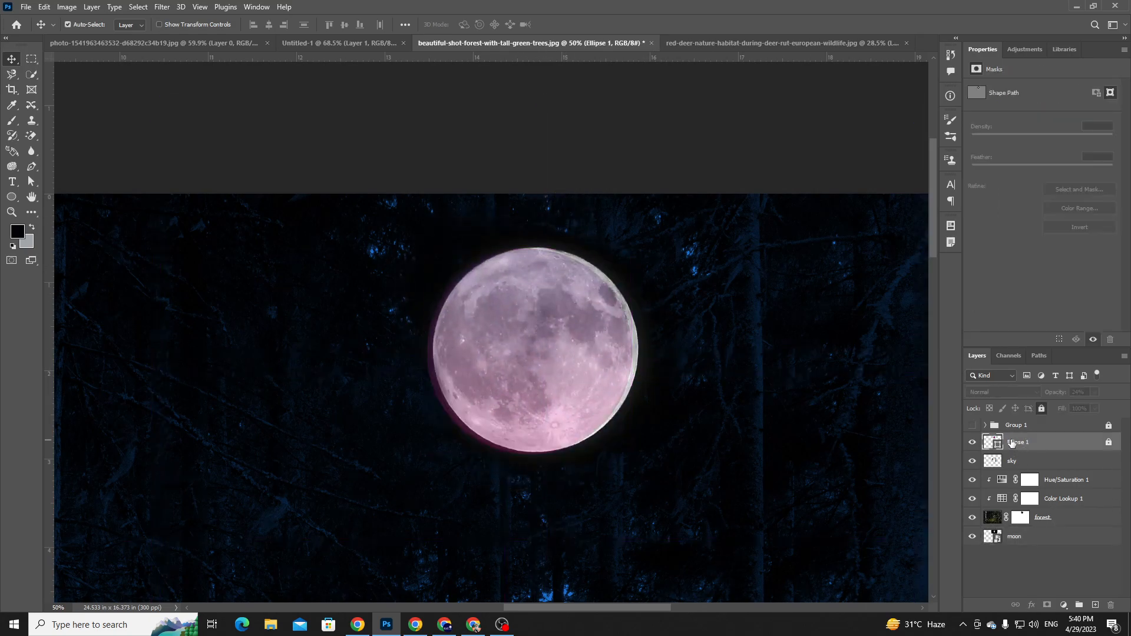
pyautogui.click(1042, 409)
pyautogui.press('Delete')
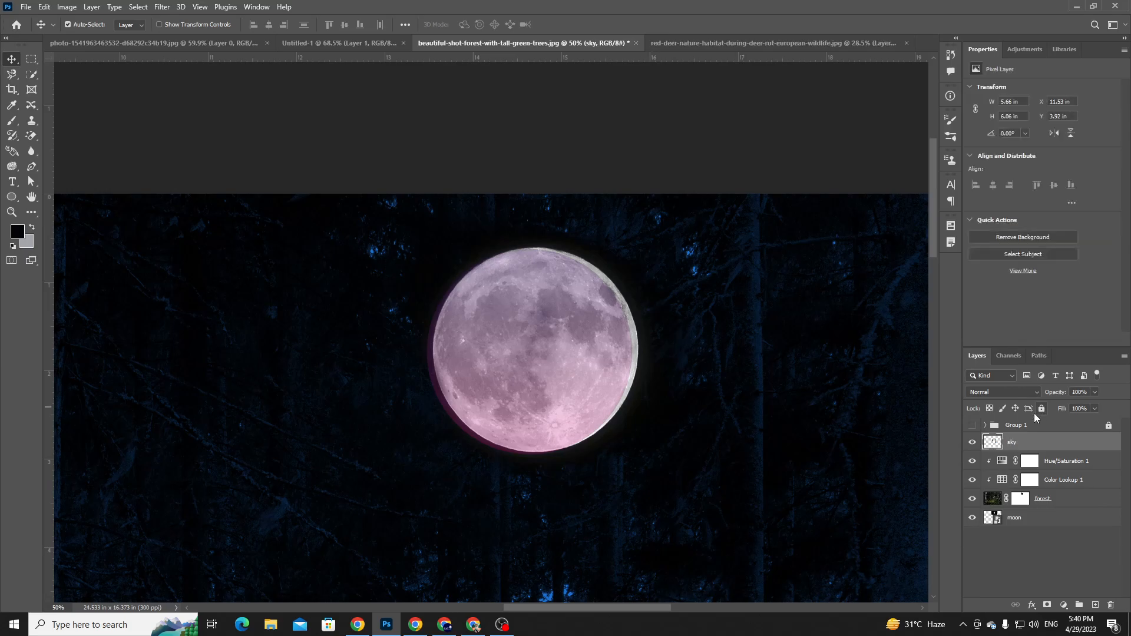
pyautogui.hotkey('ctrl', '0')
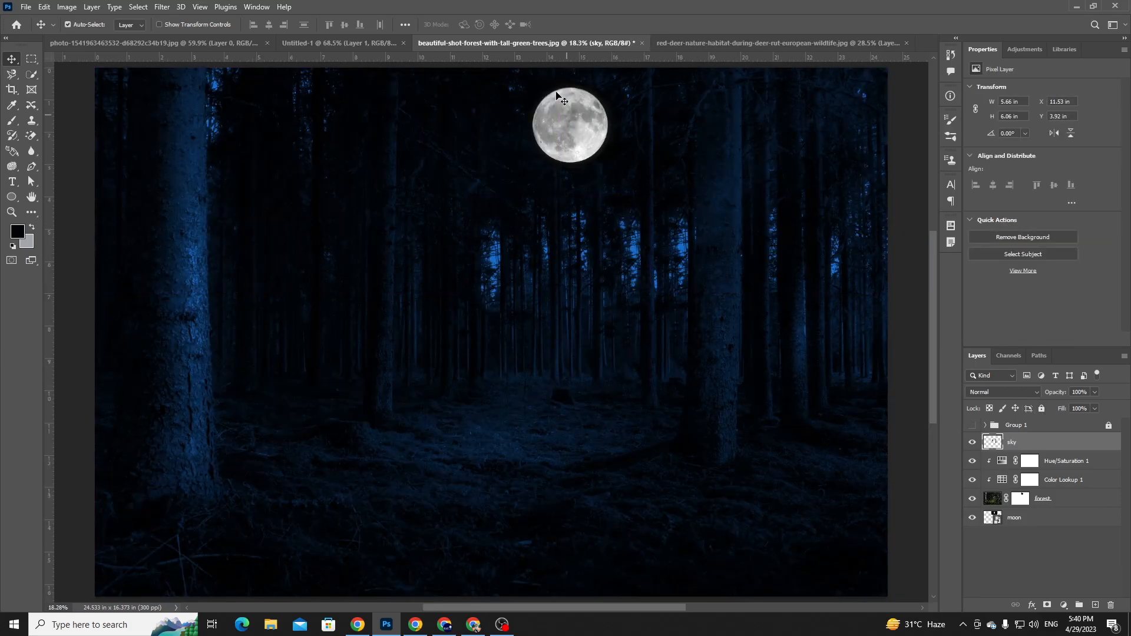
# - Preview blend modes on the moon layer and undo the deletion of the Ellipse 1 layer
pyautogui.click(563, 125)
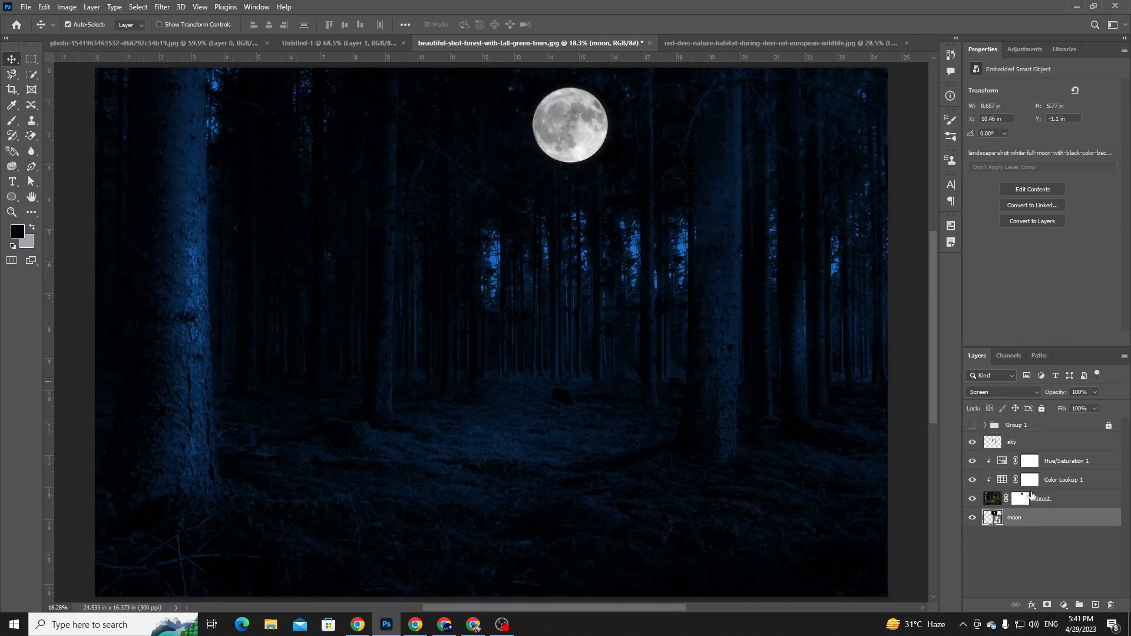
pyautogui.click(1005, 393)
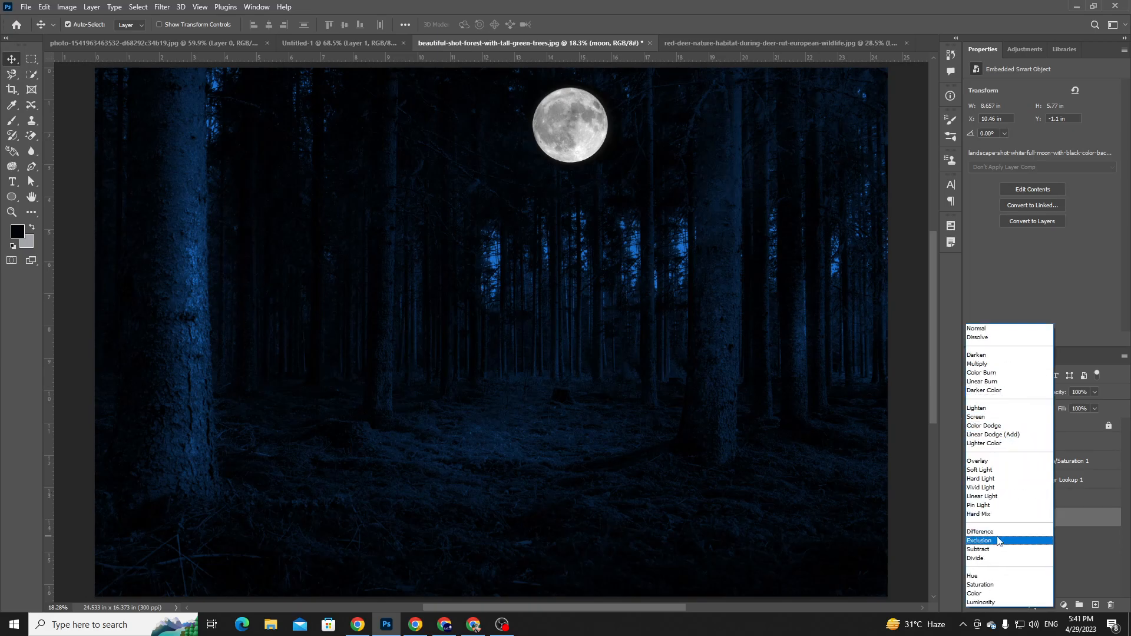
pyautogui.click(1091, 556)
pyautogui.hotkey('ctrl', 'z')
pyautogui.hotkey('ctrl', 'z')
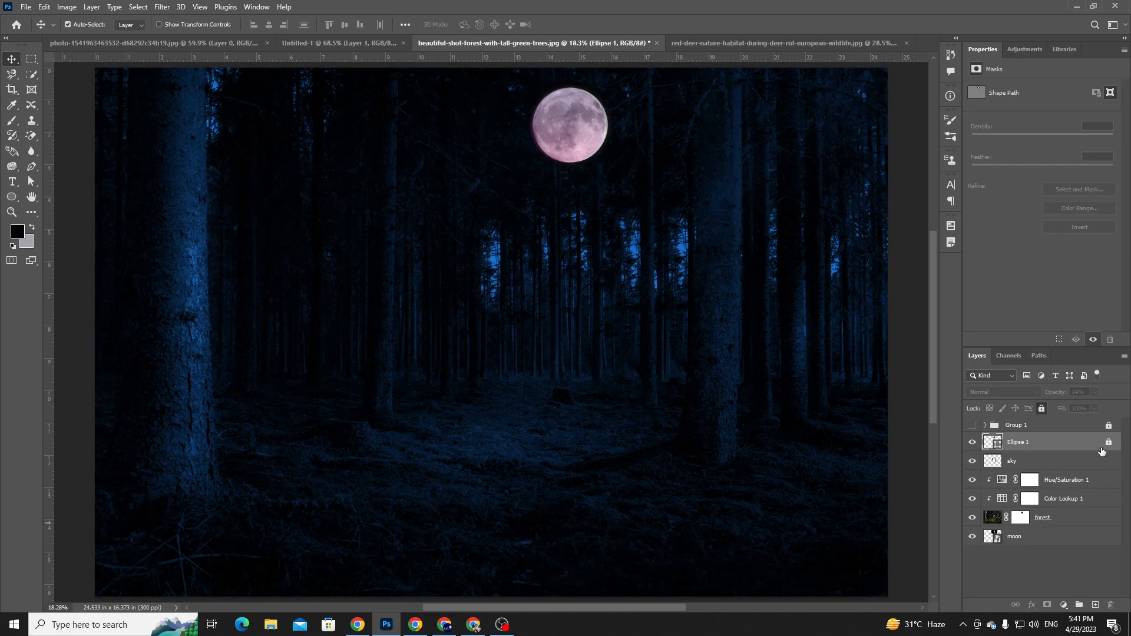
pyautogui.hotkey('ctrl', 'z')
pyautogui.hotkey('ctrl', 'z')
pyautogui.hotkey('ctrl', 'shift', 'z')
pyautogui.hotkey('ctrl', 'shift', 'z')
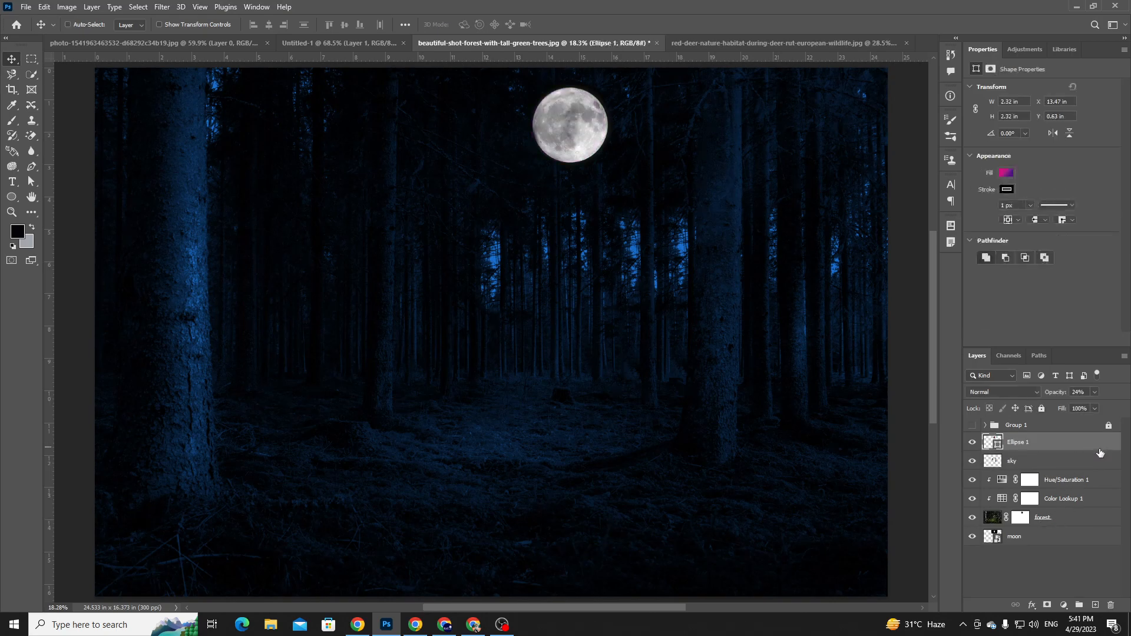
# - Delete the forest layer's mask and move the moon layer directly above the forest layer
pyautogui.rightClick(1020, 520)
pyautogui.click(1046, 427)
pyautogui.moveTo(1014, 536); pyautogui.dragTo(1013, 512)
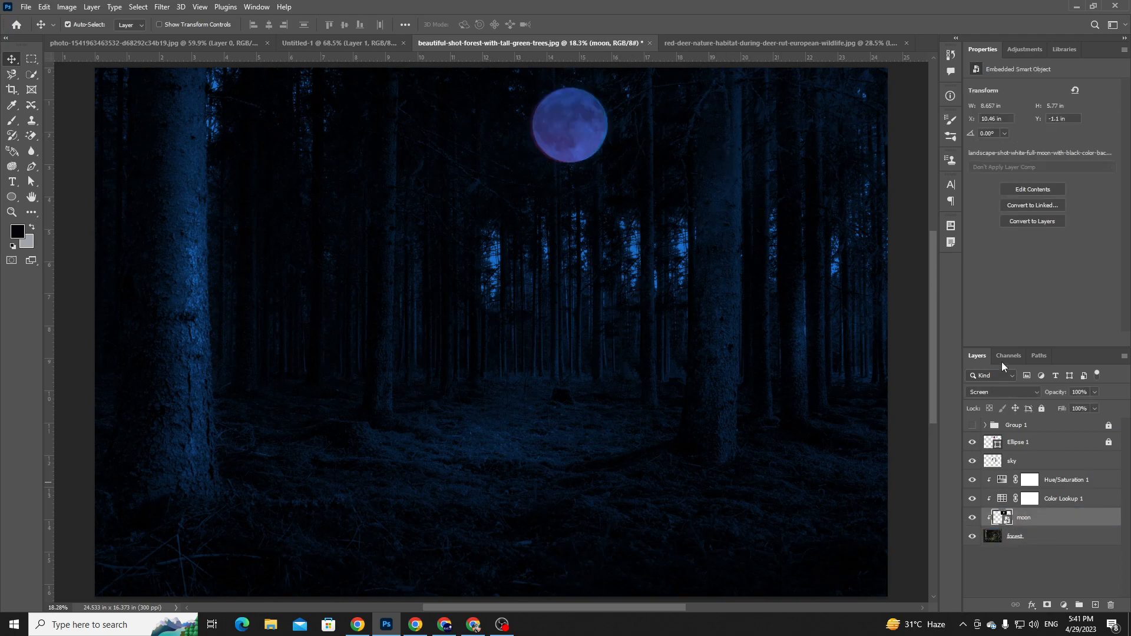
# - Delete the Ellipse 1 guide circle layer
pyautogui.click(1019, 442)
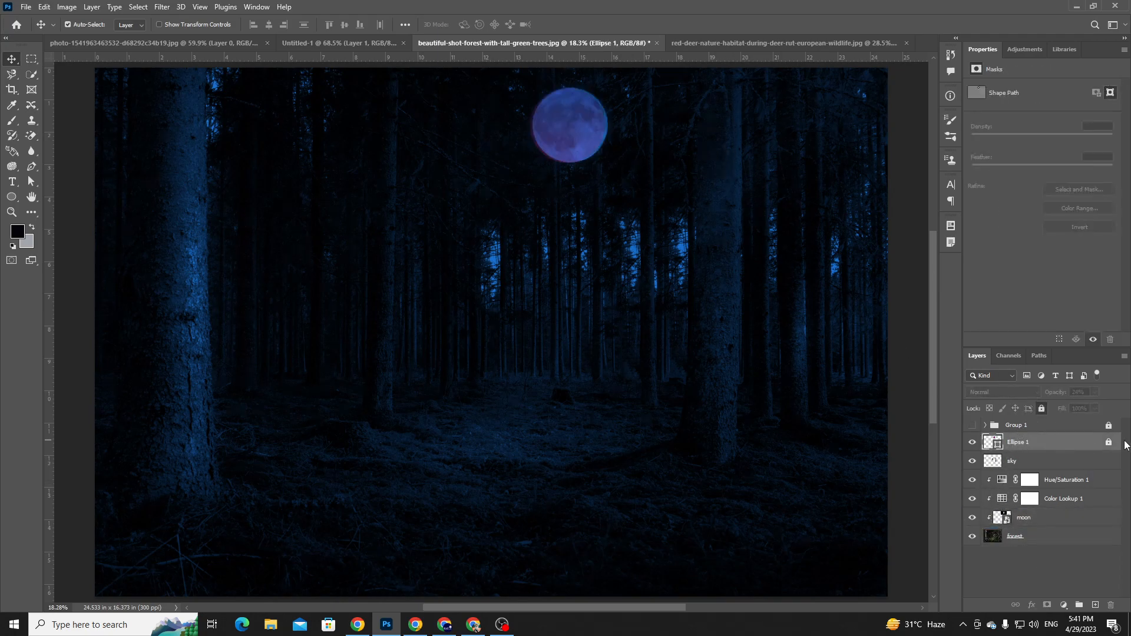
pyautogui.press('Delete')
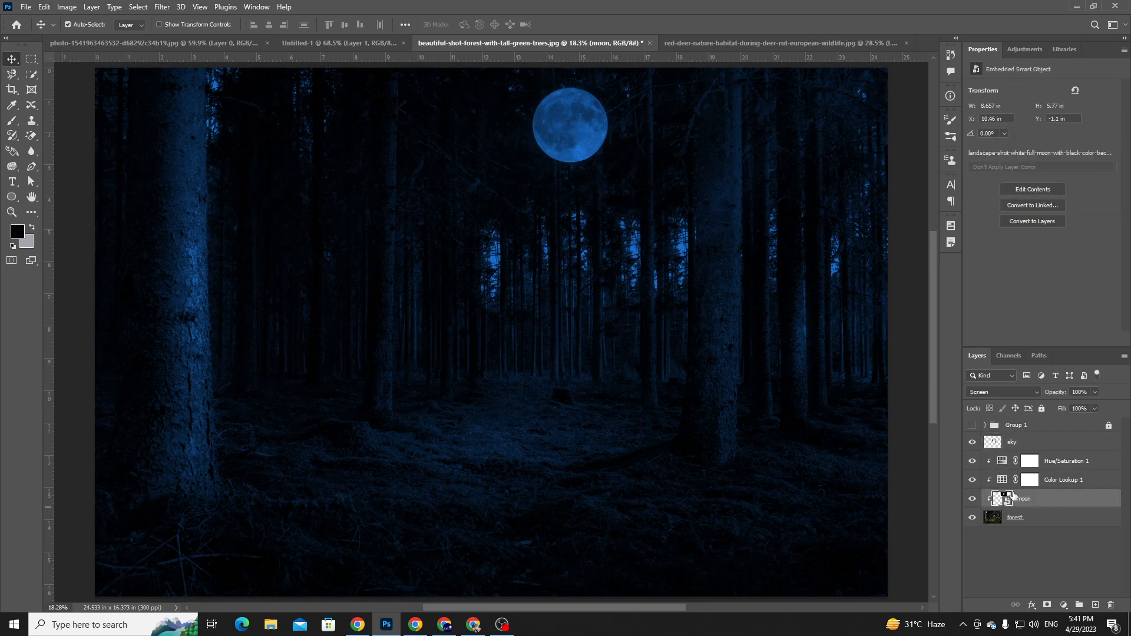
# - Place the moon layer unclipped above Hue/Saturation 1 and set its blend mode to Exclusion
pyautogui.moveTo(1029, 503); pyautogui.dragTo(1027, 461)
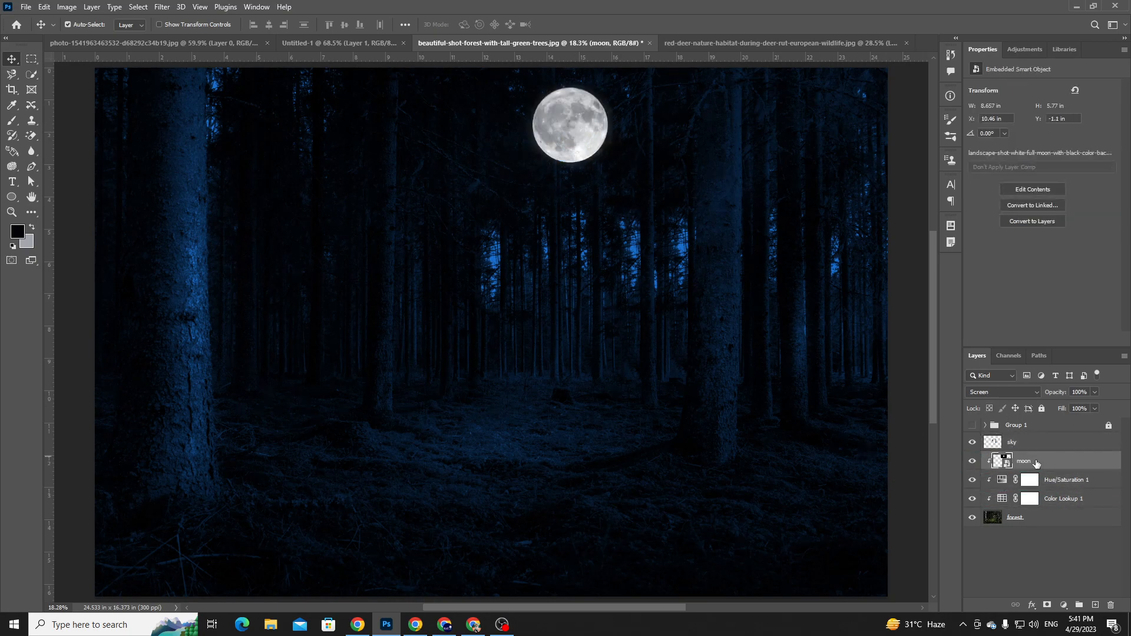
pyautogui.rightClick(1027, 461)
pyautogui.click(948, 367)
pyautogui.click(998, 391)
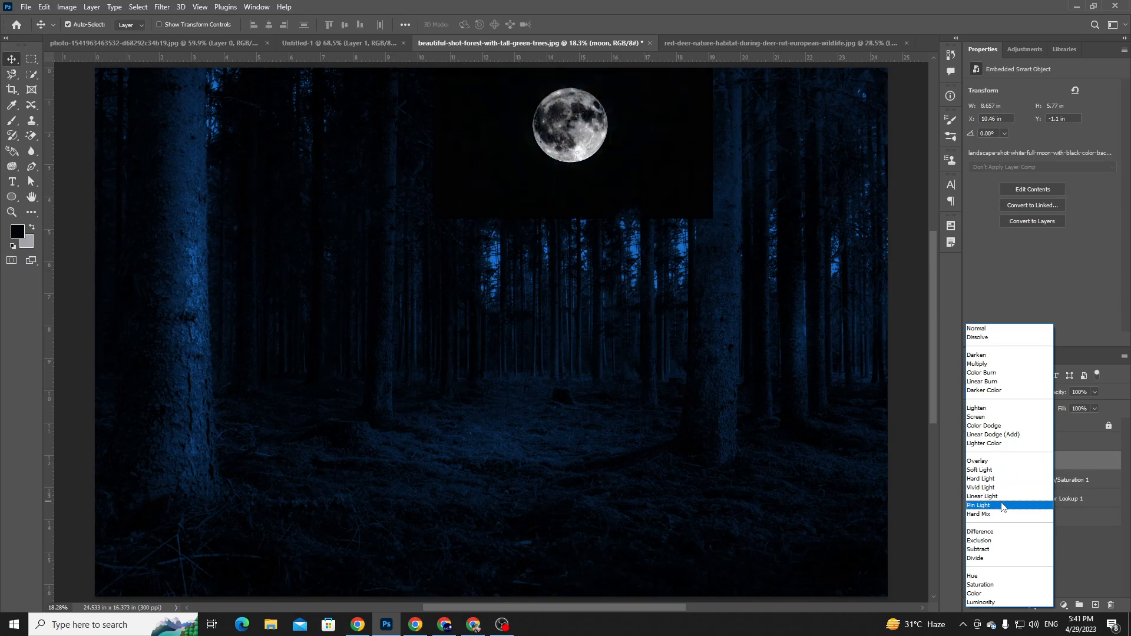
pyautogui.click(1003, 540)
# - Scale the moon layer down to about 4.31 by 2.87 in and place it at about X 13.99 in, Y -0.45 in
pyautogui.moveTo(568, 121); pyautogui.dragTo(488, 283)
pyautogui.hotkey('ctrl', 't')
pyautogui.moveTo(643, 191); pyautogui.dragTo(497, 283)
pyautogui.moveTo(418, 330); pyautogui.dragTo(603, 121)
pyautogui.click(584, 24)
pyautogui.press('z')
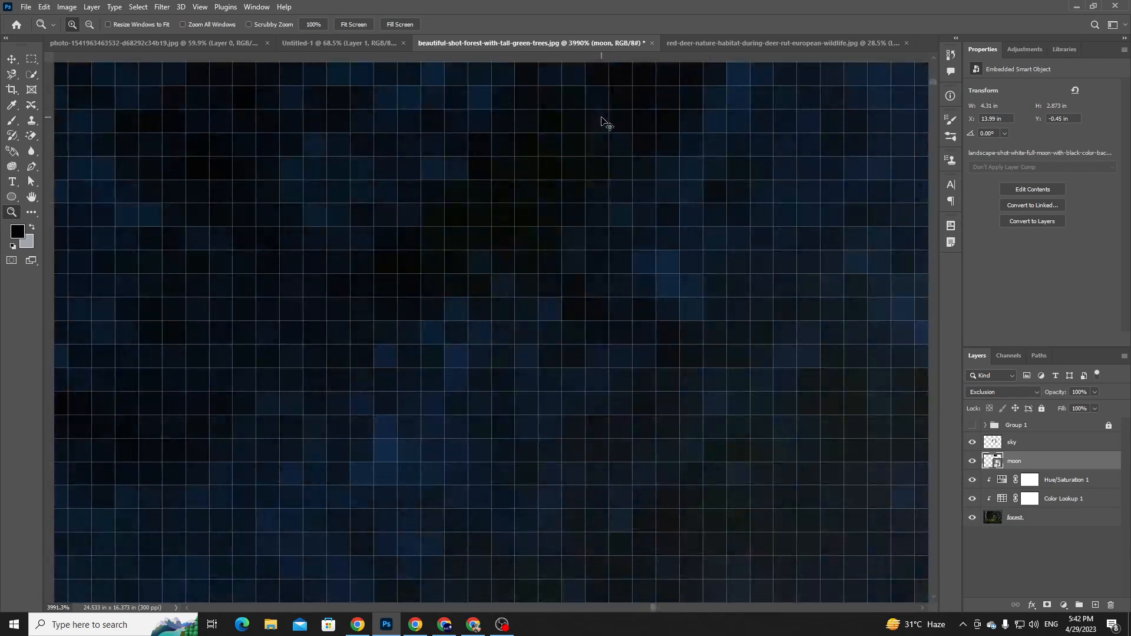
pyautogui.hotkey('ctrl', '0')
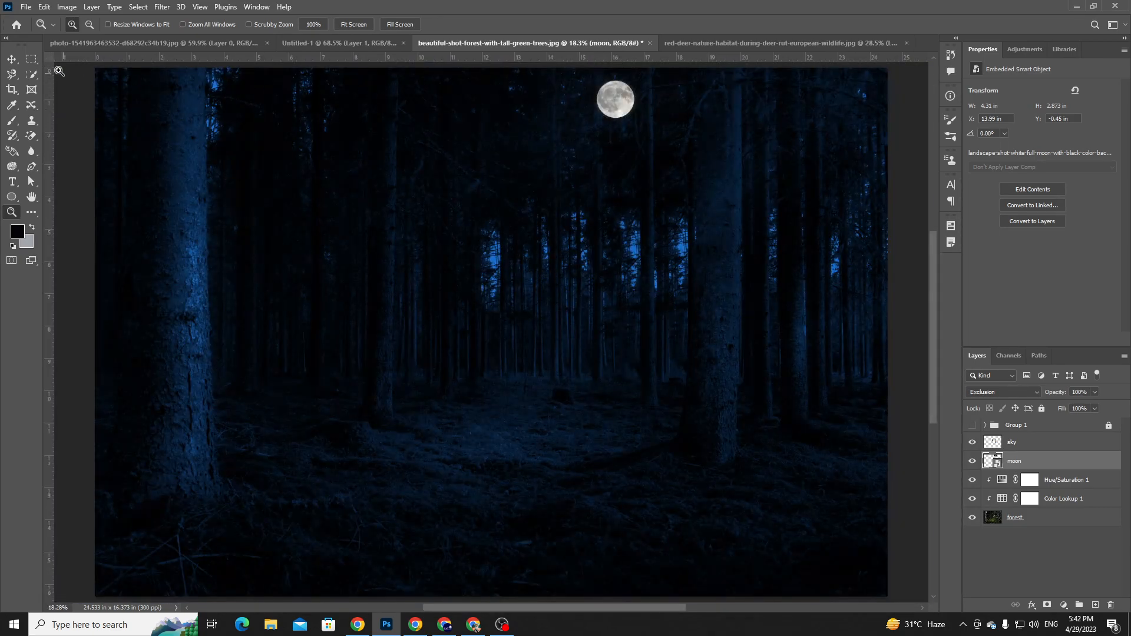
# - Draw a rectangular selection of about 7.5 by 4.63 in around the moon at the image's upper edge and target the forest layer
pyautogui.click(32, 60)
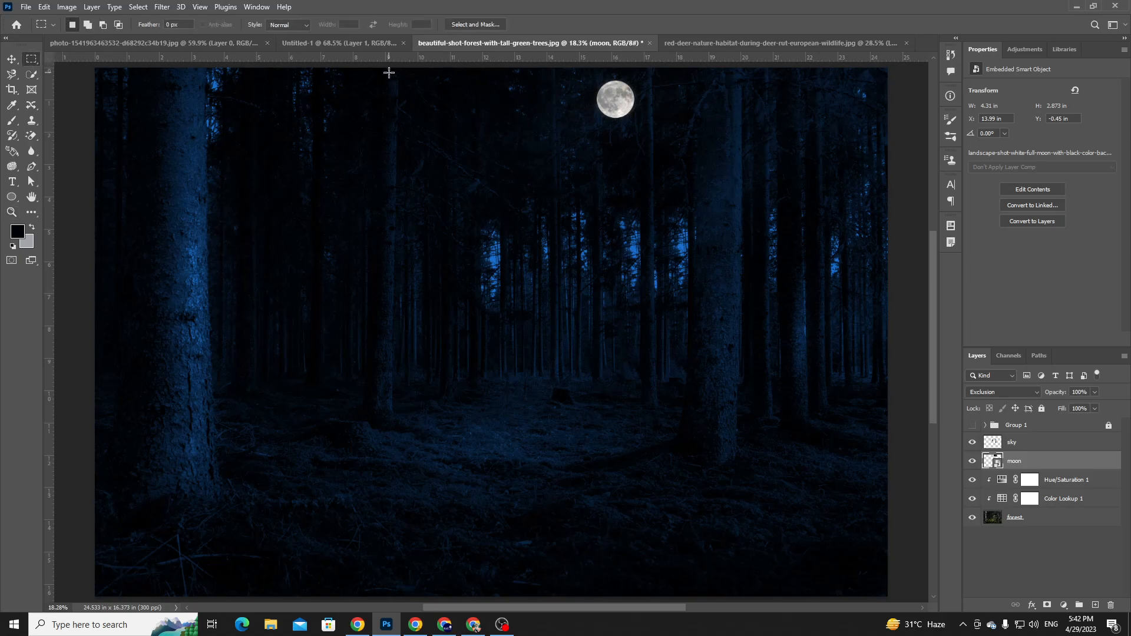
pyautogui.moveTo(406, 67); pyautogui.dragTo(647, 217)
pyautogui.click(1015, 519)
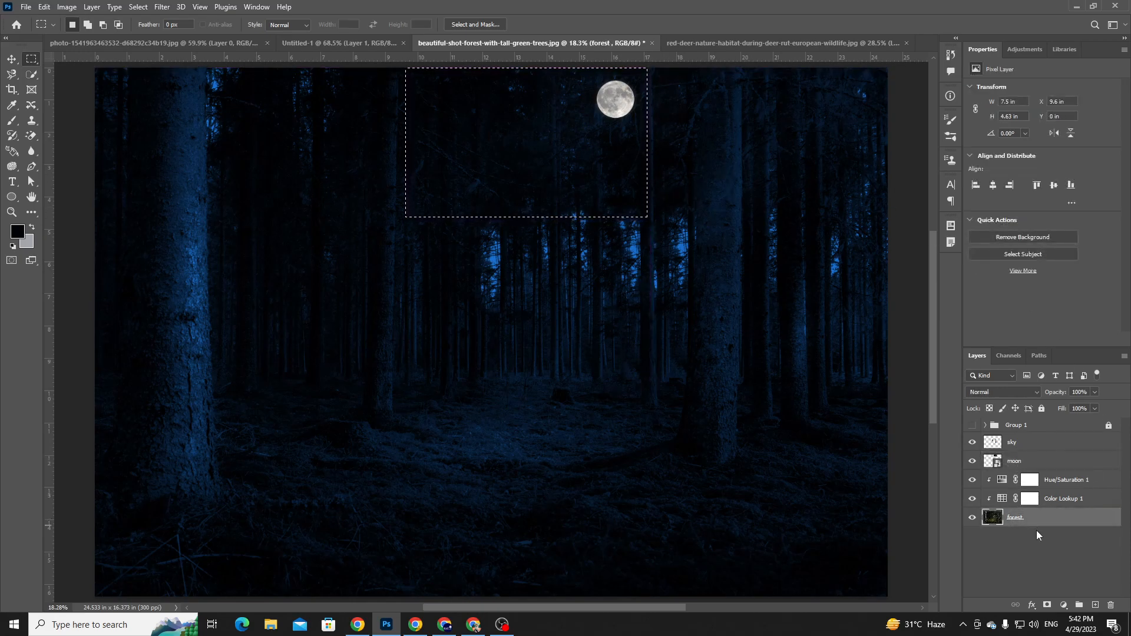
# - Feather the rectangular selection's edges
pyautogui.rightClick(481, 126)
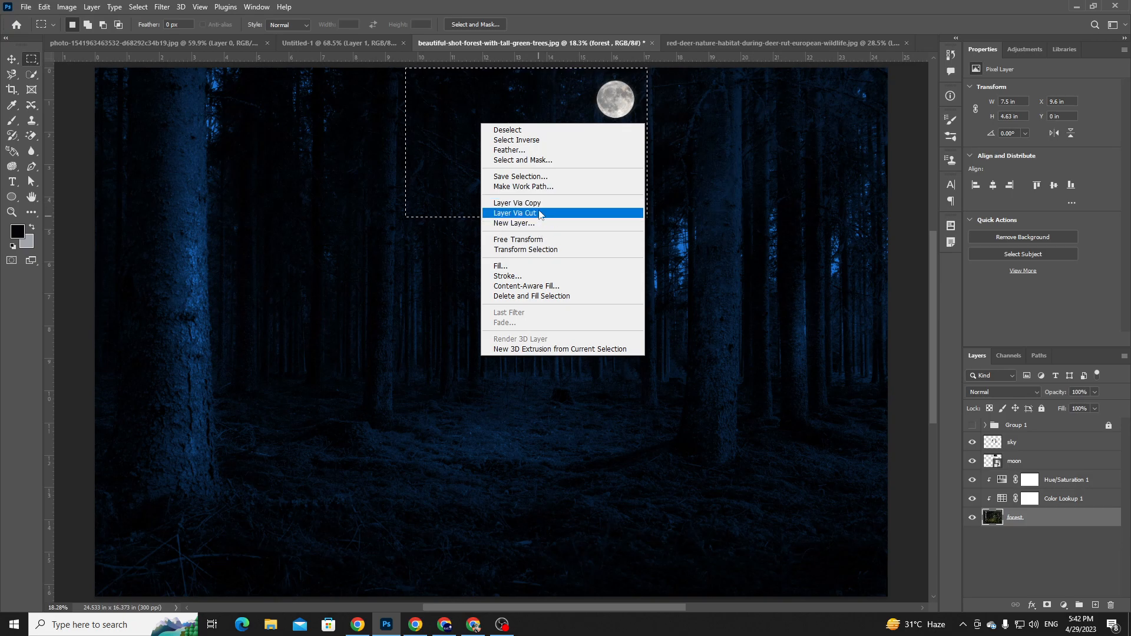
pyautogui.click(509, 150)
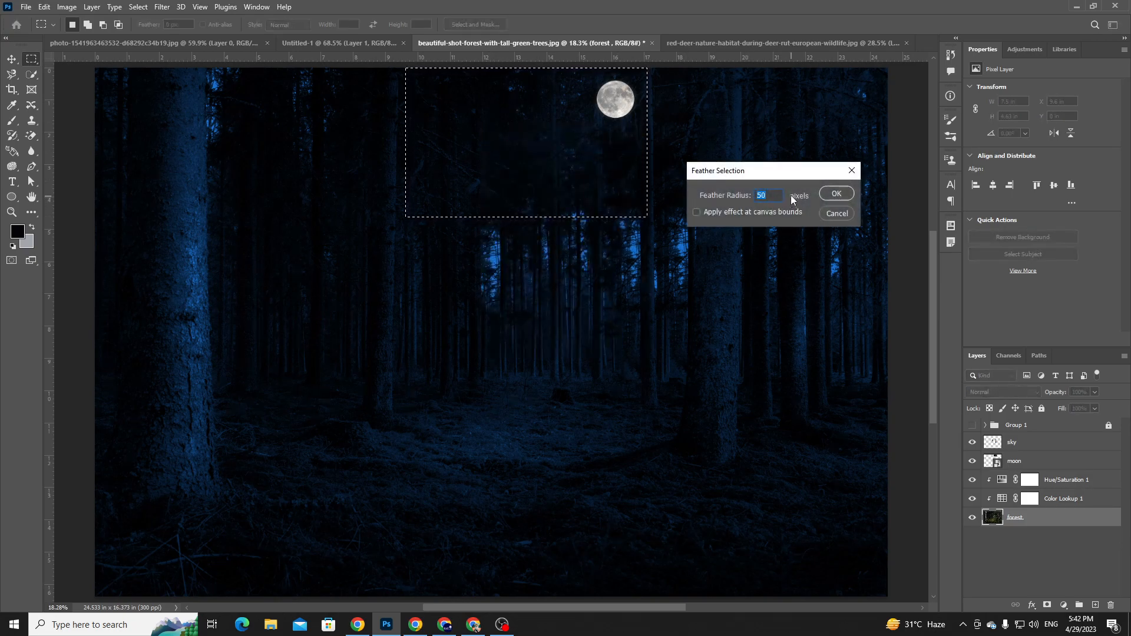
pyautogui.write('50')
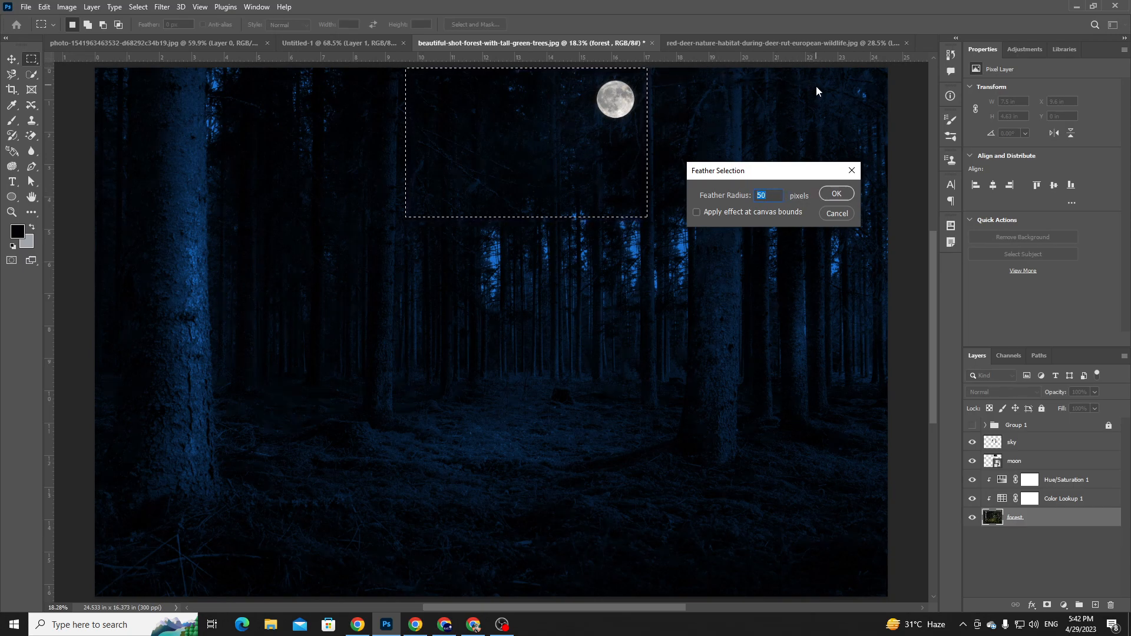
pyautogui.write('8')
pyautogui.click(836, 194)
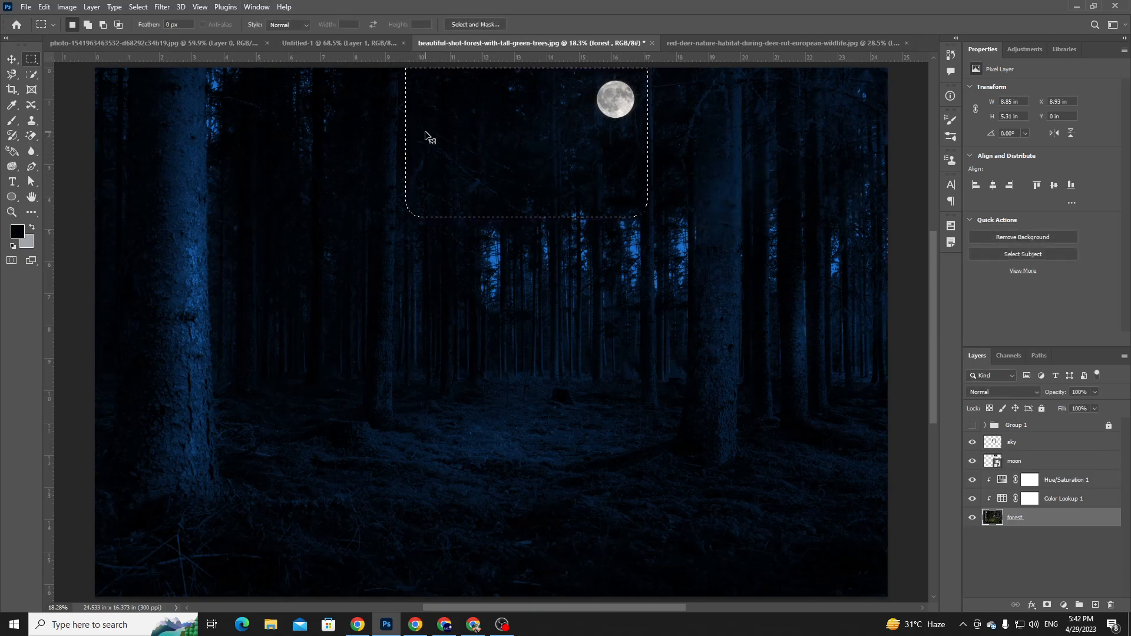
pyautogui.hotkey('shift', 'ctrl', 'i')
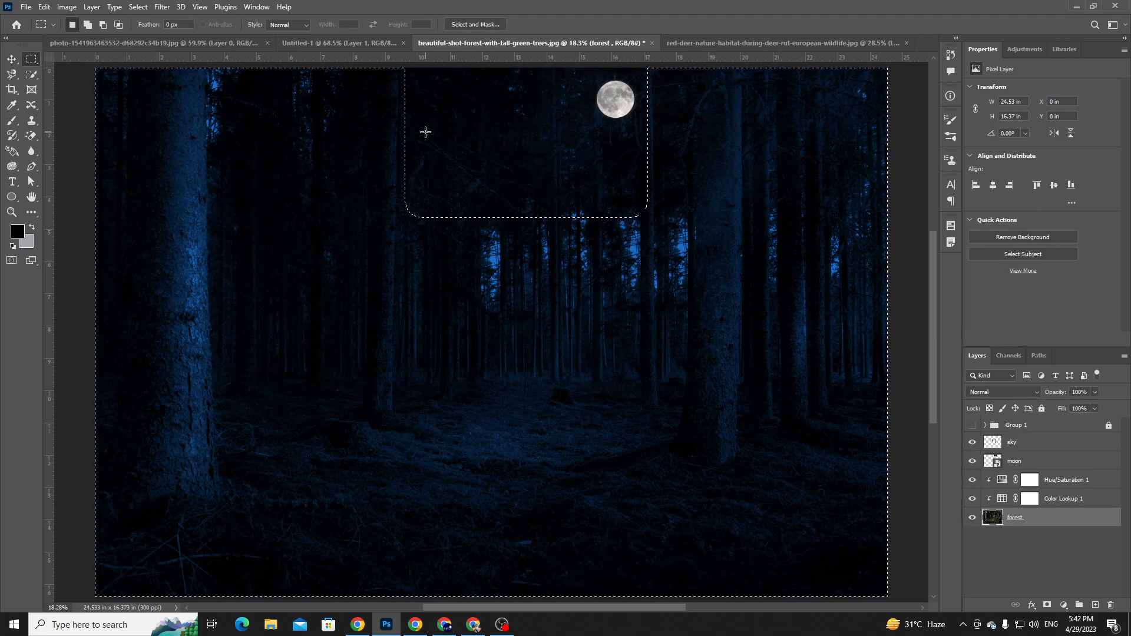
pyautogui.press('v')
pyautogui.press('Delete')
pyautogui.hotkey('ctrl', 'z')
pyautogui.hotkey('shift', 'ctrl', 'i')
# - Delete the feathered selection area from the forest layer and deselect
pyautogui.press('Delete')
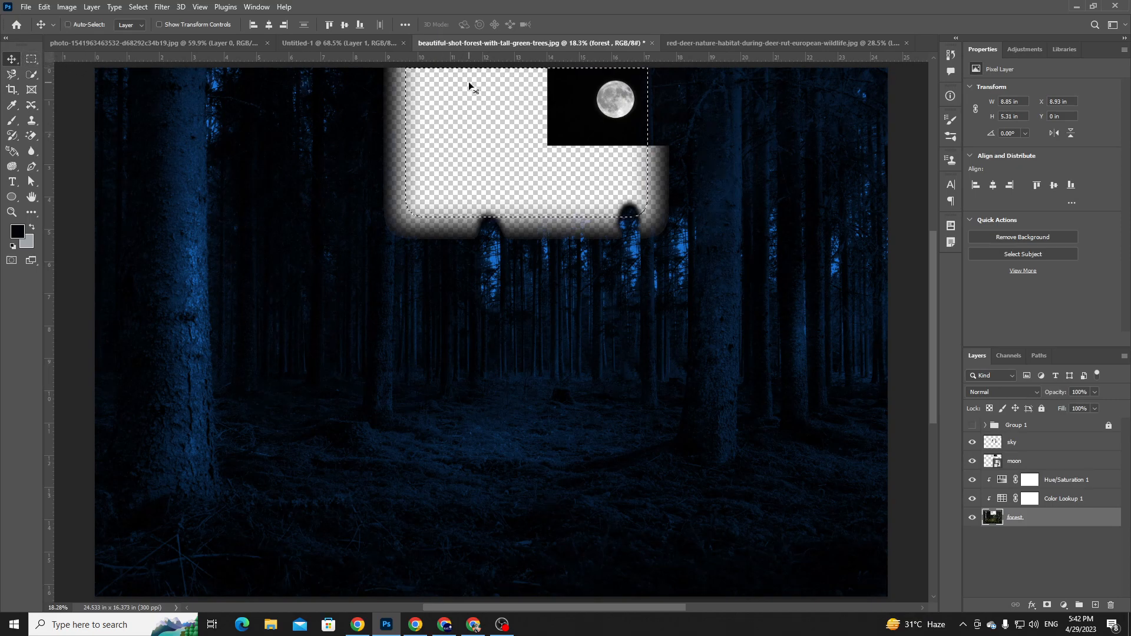
pyautogui.hotkey('ctrl', 'd')
# - Enlarge the moon layer to about 7.69 by 5.13 in and position it over the forest cutout at X 9.5 in, Y 0 in
pyautogui.moveTo(597, 81); pyautogui.dragTo(492, 112)
pyautogui.hotkey('ctrl', 't')
pyautogui.moveTo(581, 176); pyautogui.dragTo(537, 173)
pyautogui.click(584, 24)
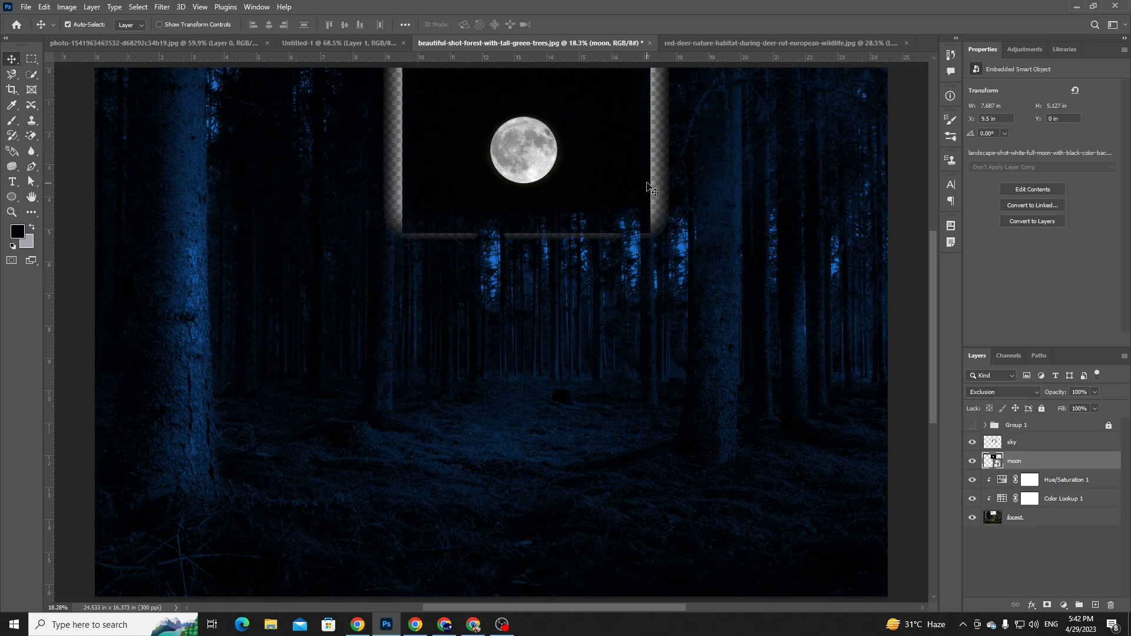
# - Add a Solid Color fill layer directly above the forest layer, using the blue 1a70d0 sampled from between the trees
pyautogui.click(992, 517)
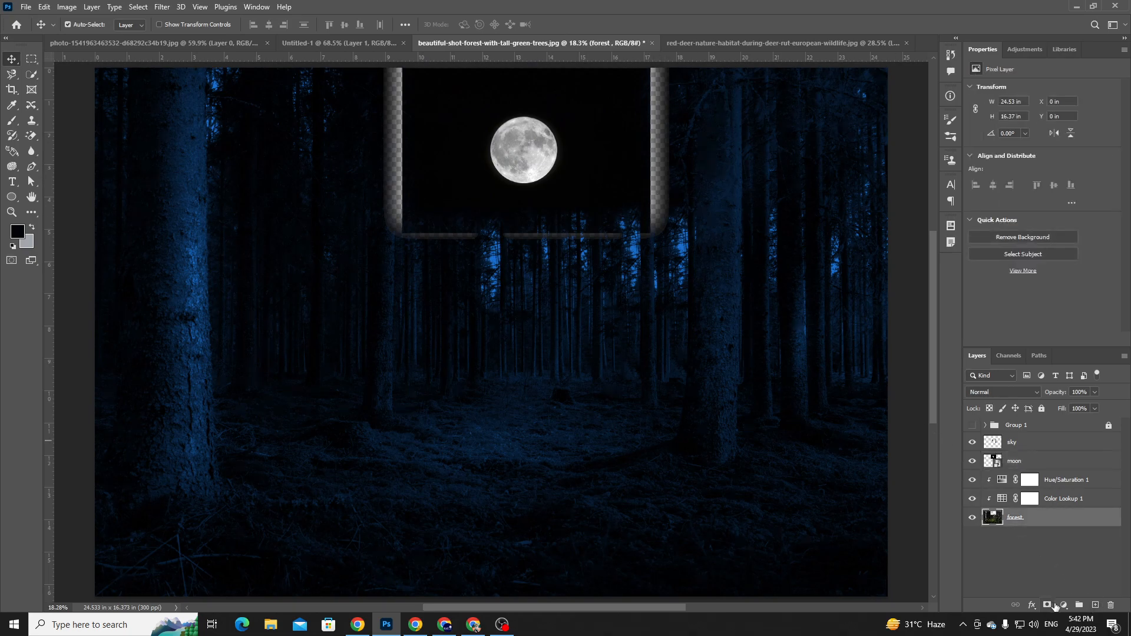
pyautogui.click(1063, 605)
pyautogui.click(1049, 398)
pyautogui.moveTo(574, 246)
pyautogui.mouseDown()
pyautogui.moveTo(563, 238)
pyautogui.moveTo(573, 199)
pyautogui.mouseUp()
pyautogui.click(497, 255)
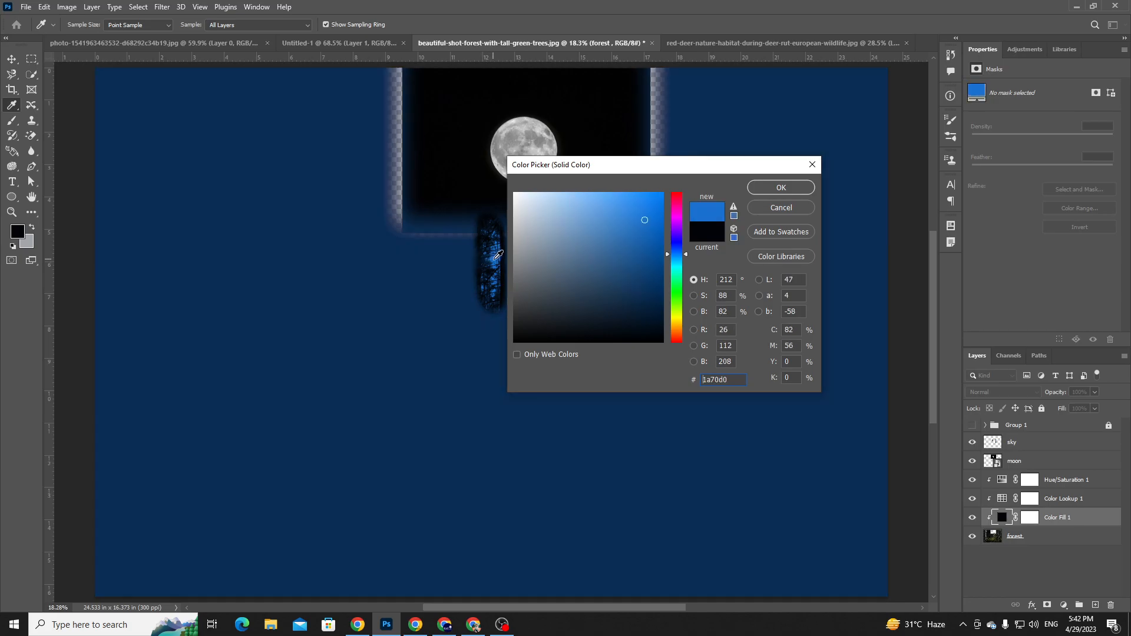
pyautogui.click(780, 187)
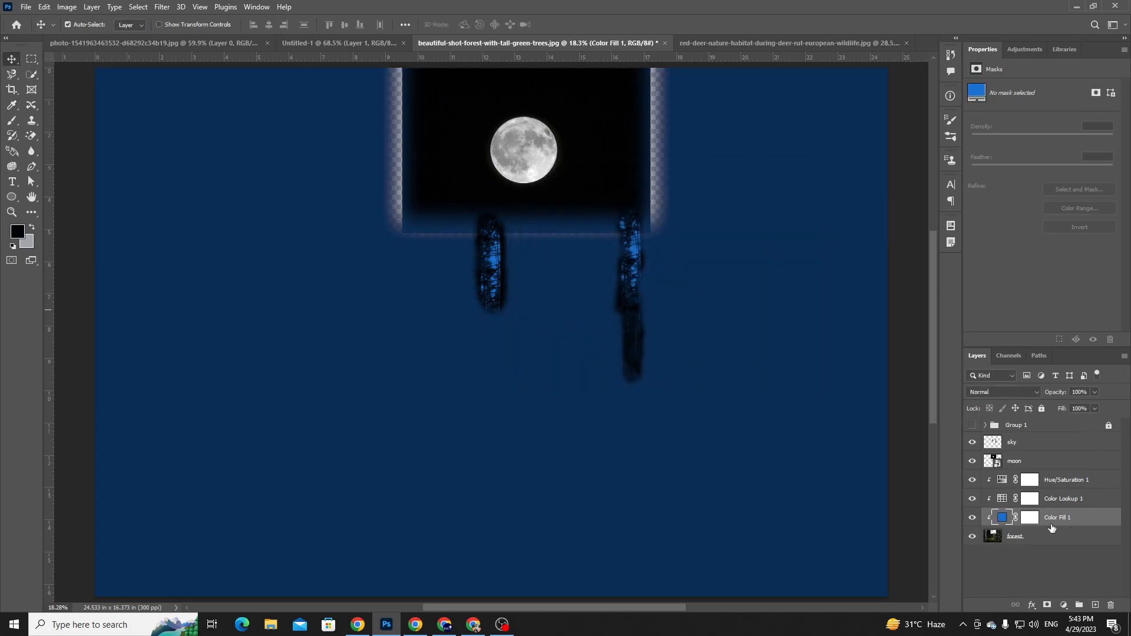
# - Move the Color Fill 1 layer below the forest layer
pyautogui.moveTo(1056, 522); pyautogui.dragTo(1066, 542)
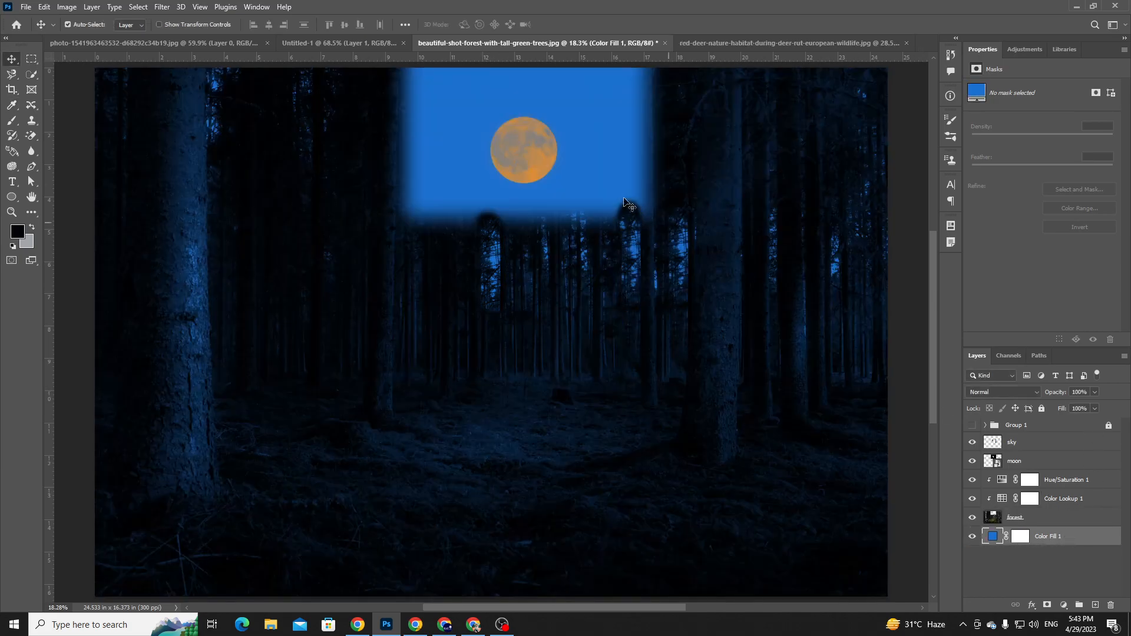
# - Set the moon layer's blend mode to Screen
pyautogui.click(537, 154)
pyautogui.click(1001, 393)
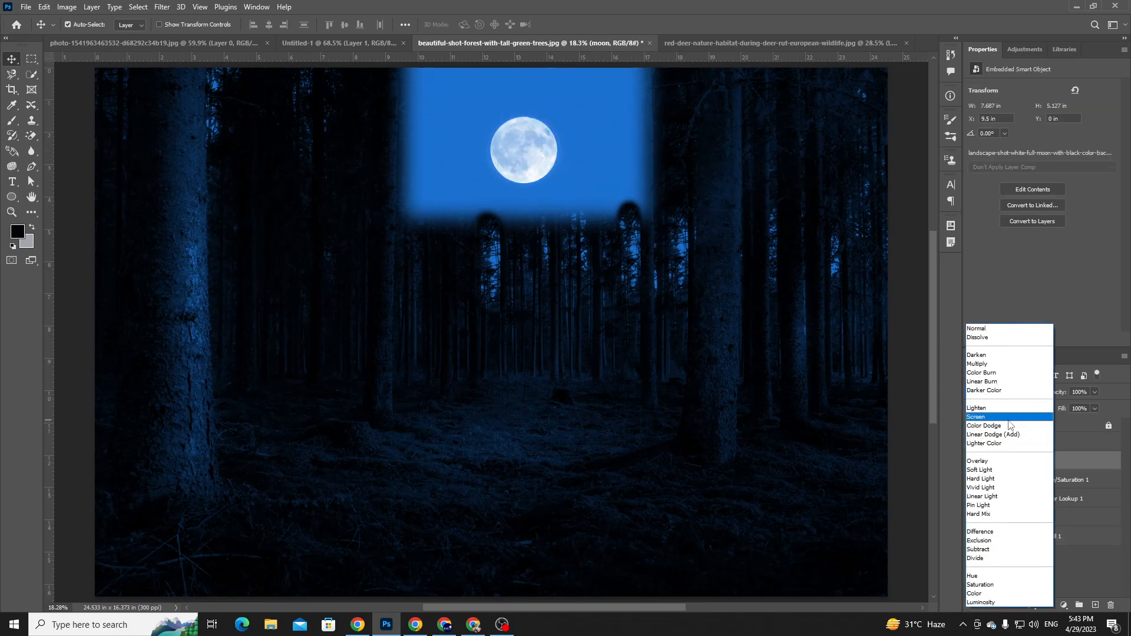
pyautogui.click(1009, 423)
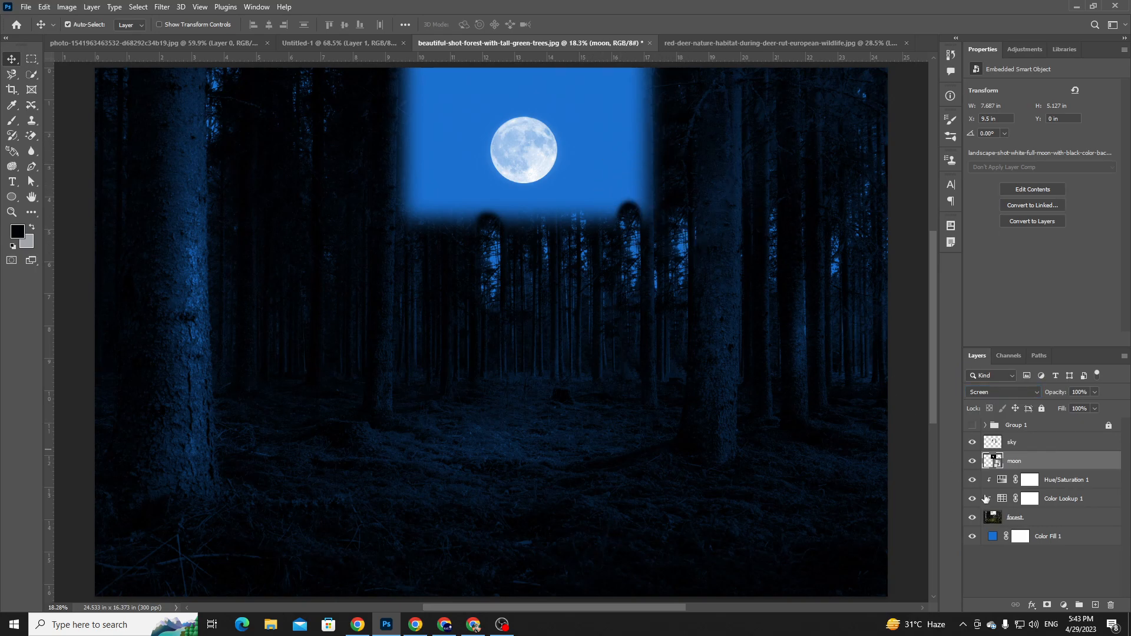
pyautogui.click(1015, 543)
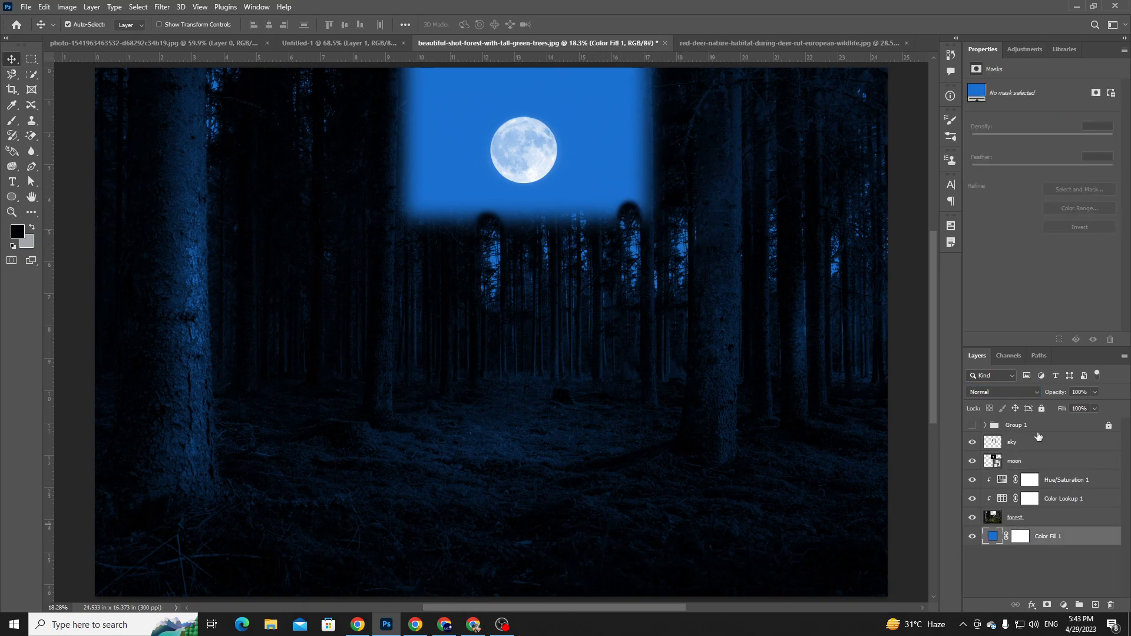
pyautogui.click(1031, 394)
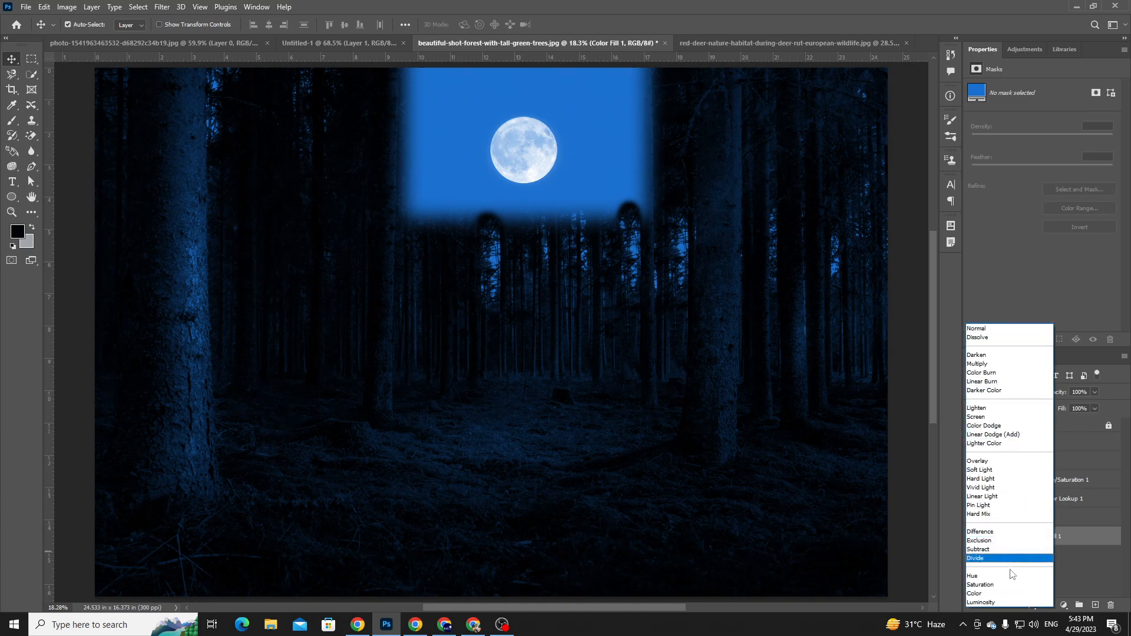
pyautogui.click(1130, 575)
pyautogui.moveTo(1040, 546)
pyautogui.mouseDown()
pyautogui.moveTo(1058, 466)
pyautogui.moveTo(1040, 542)
pyautogui.mouseUp()
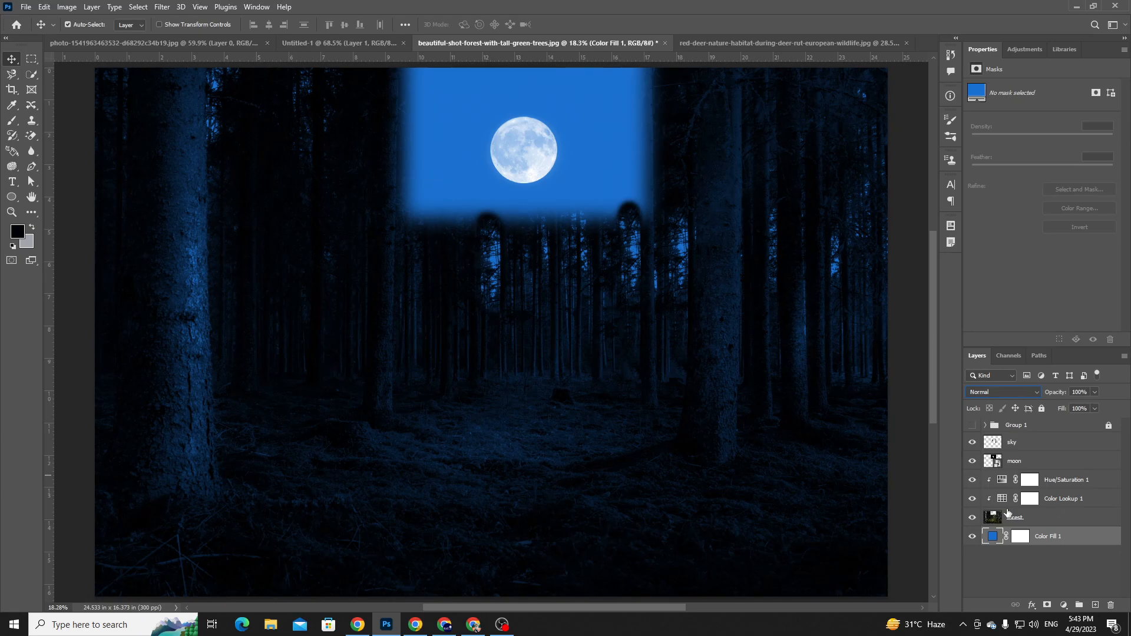
# - Try painting black on the Color Fill 1 mask along the cutout's side and lower edges with a 495 px soft brush
pyautogui.click(1023, 538)
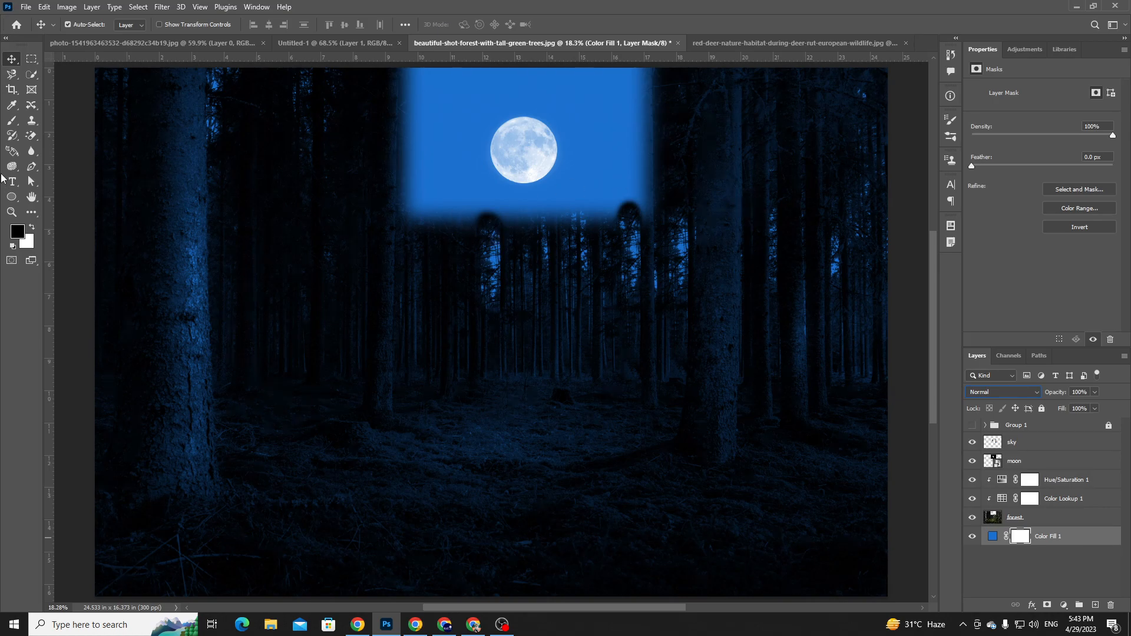
pyautogui.click(13, 122)
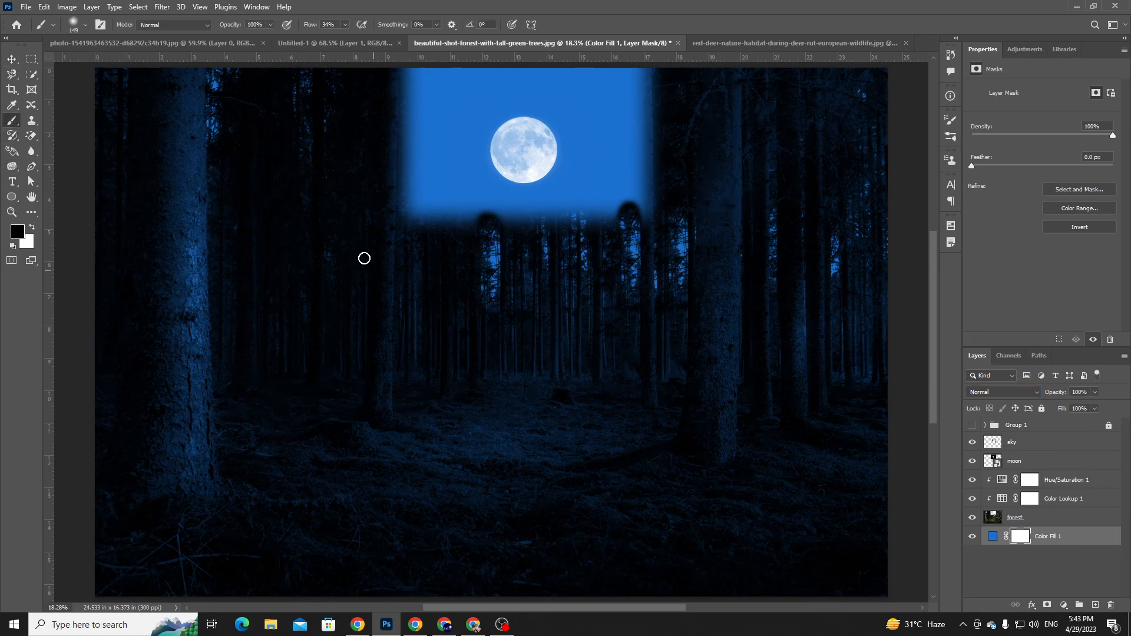
pyautogui.rightClick(453, 224)
pyautogui.moveTo(546, 247); pyautogui.dragTo(552, 247)
pyautogui.moveTo(403, 89); pyautogui.dragTo(400, 203)
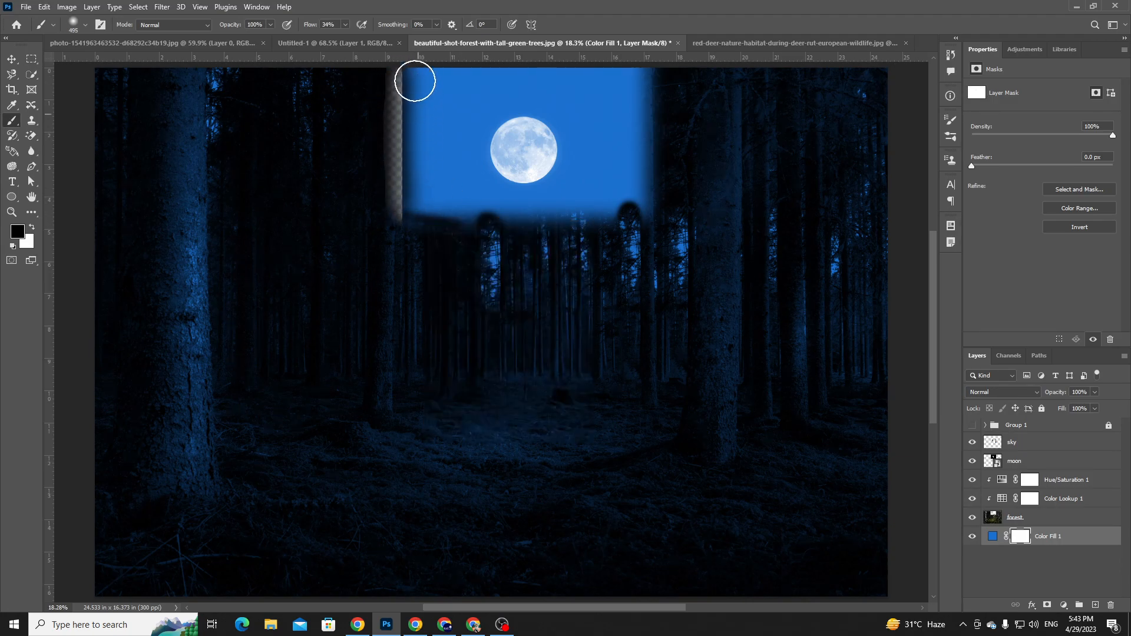
pyautogui.moveTo(422, 106); pyautogui.dragTo(422, 143)
pyautogui.hotkey('ctrl', 'z')
pyautogui.hotkey('ctrl', 'z')
pyautogui.hotkey('ctrl', 'z')
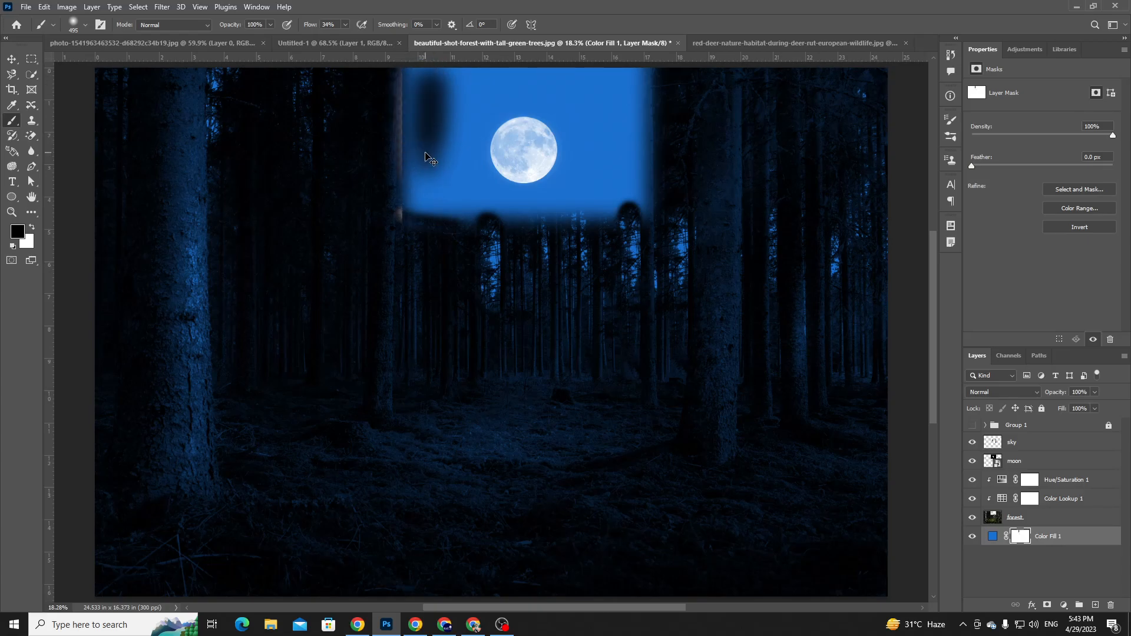
pyautogui.moveTo(396, 215)
pyautogui.mouseDown()
pyautogui.moveTo(518, 246)
pyautogui.moveTo(464, 240)
pyautogui.moveTo(650, 235)
pyautogui.mouseUp()
# - Undo the mask painting on Color Fill 1 and the moon layer's blend mode change
pyautogui.hotkey('ctrl', 'z')
pyautogui.hotkey('ctrl', 'z')
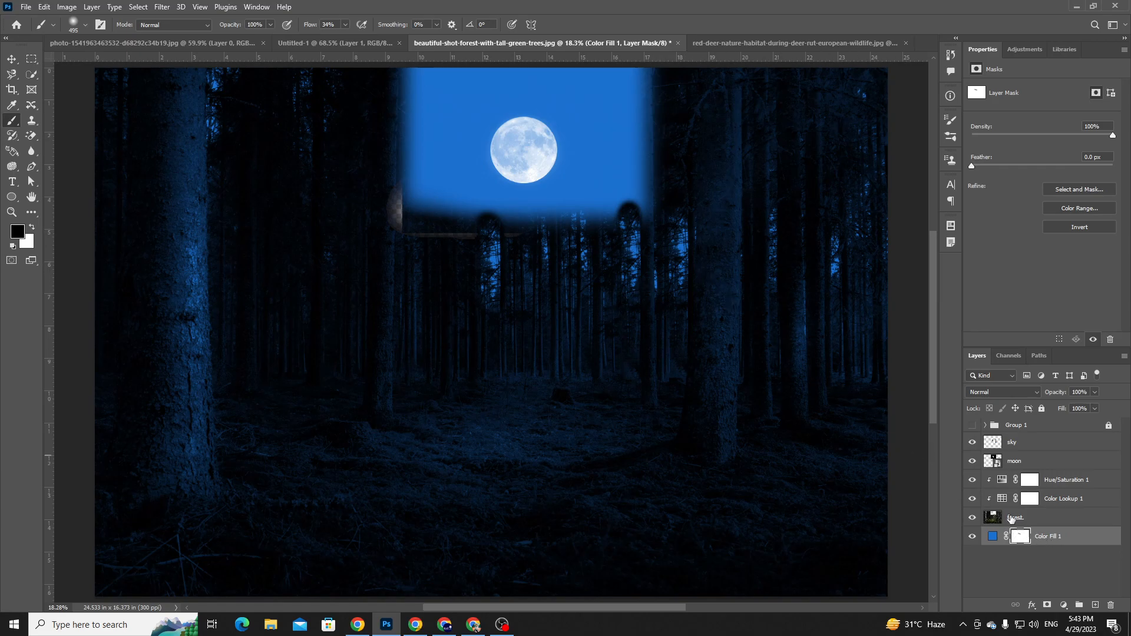
pyautogui.hotkey('ctrl', 'z')
pyautogui.hotkey('ctrl', 'z')
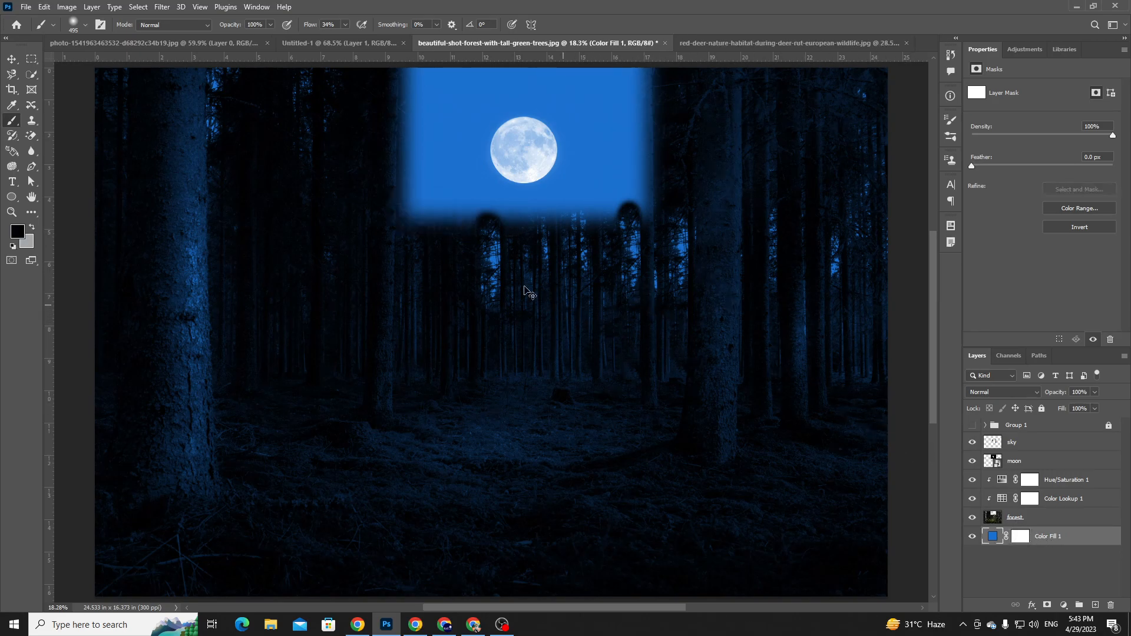
pyautogui.hotkey('ctrl', 'z')
pyautogui.hotkey('ctrl', 'z')
pyautogui.hotkey('ctrl', 'z')
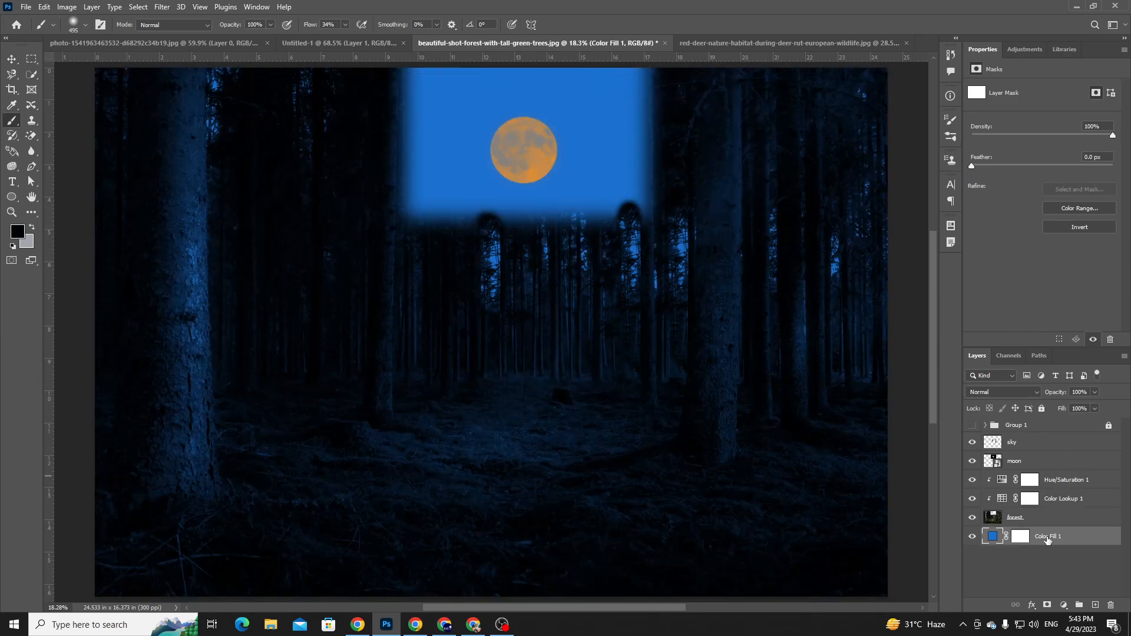
# - Draw a rectangular marquee selection over the trees directly below the moon cutout, overlapping the cutout's lower edge
pyautogui.click(32, 58)
pyautogui.moveTo(405, 203); pyautogui.dragTo(639, 373)
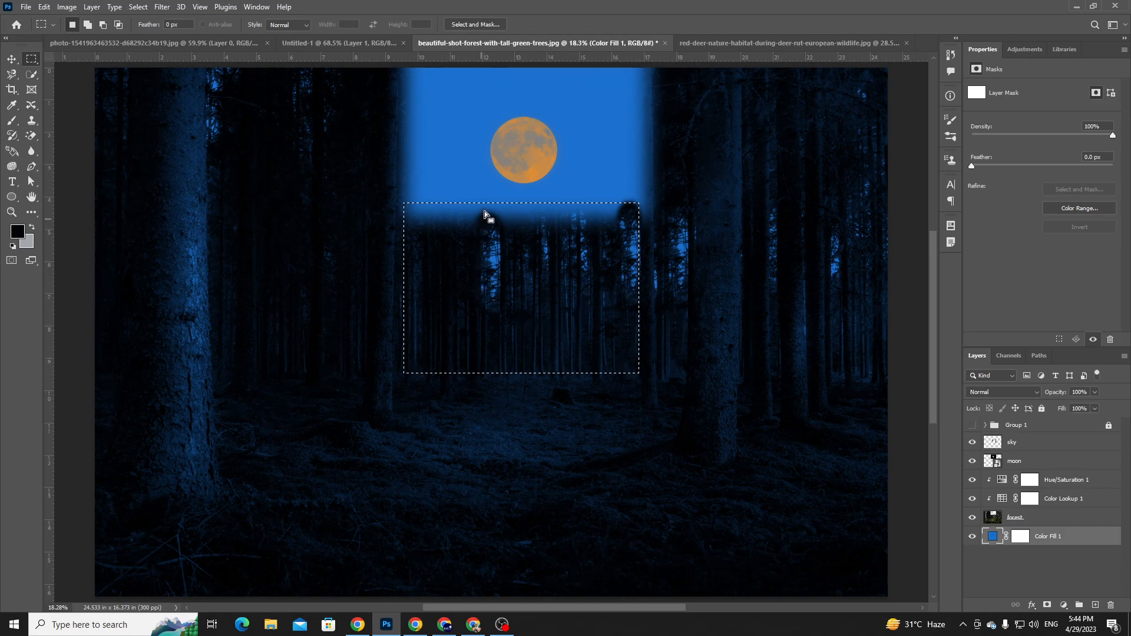
pyautogui.rightClick(485, 248)
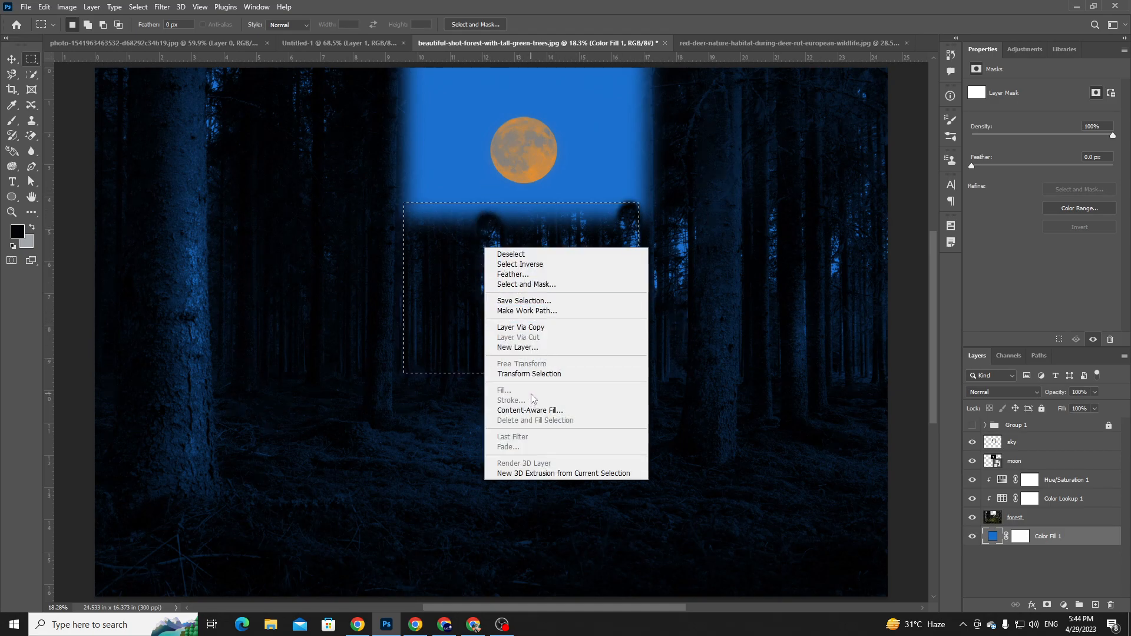
pyautogui.click(994, 535)
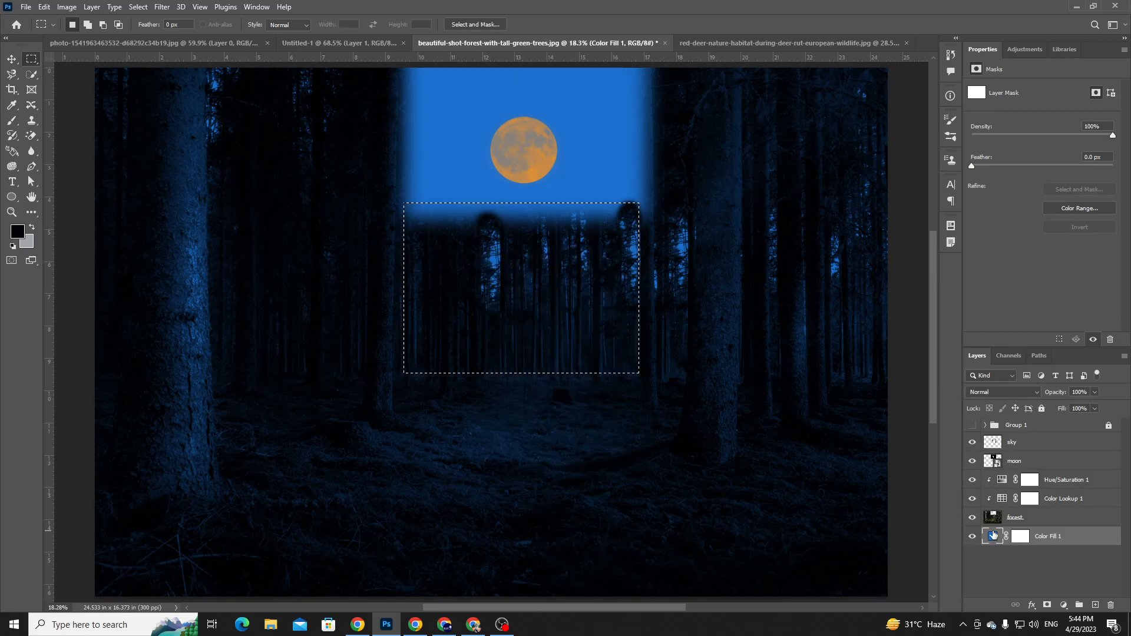
# - Set the foreground colour to the blue 1b71cf sampled from the area beside the moon
pyautogui.click(16, 230)
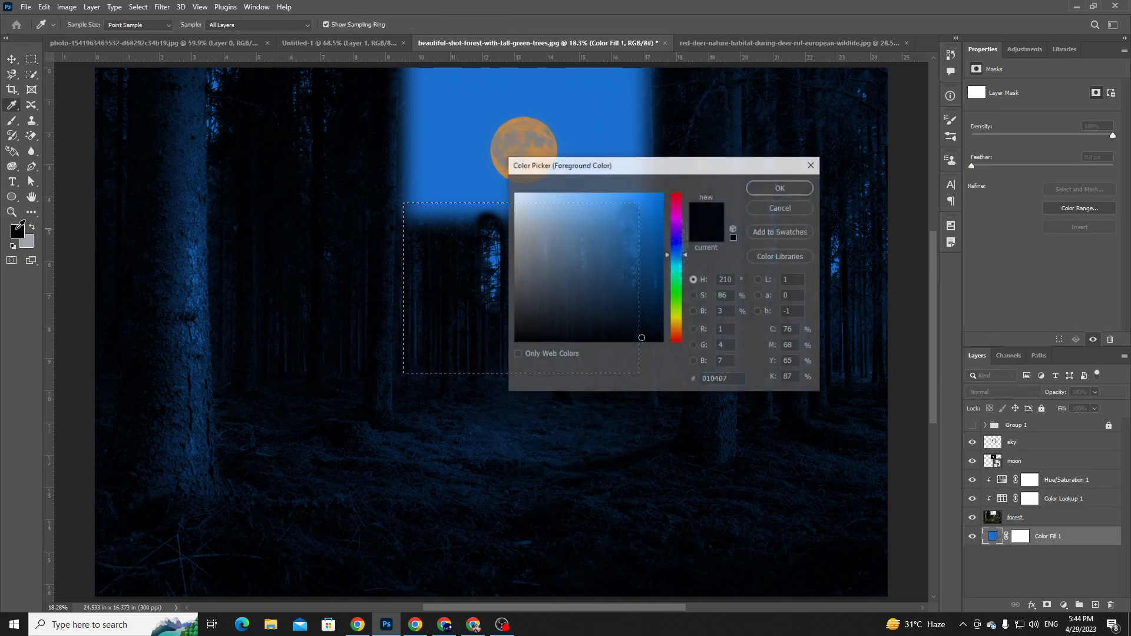
pyautogui.click(448, 139)
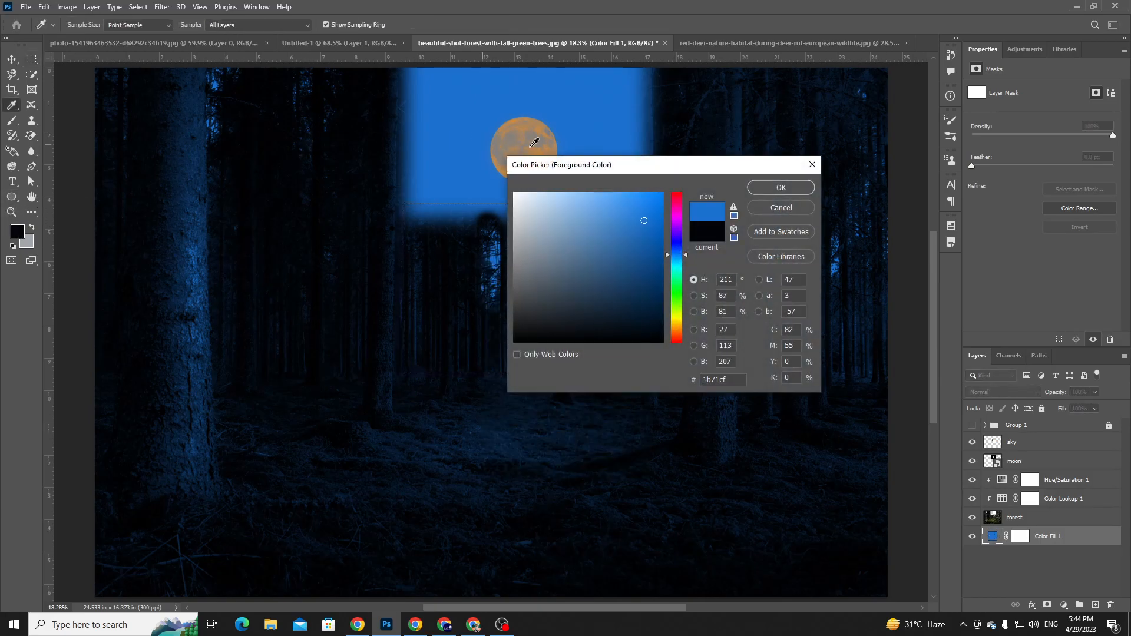
pyautogui.click(780, 187)
# - Feather the edges of the rectangular selection over the trees
pyautogui.press('m')
pyautogui.rightClick(515, 258)
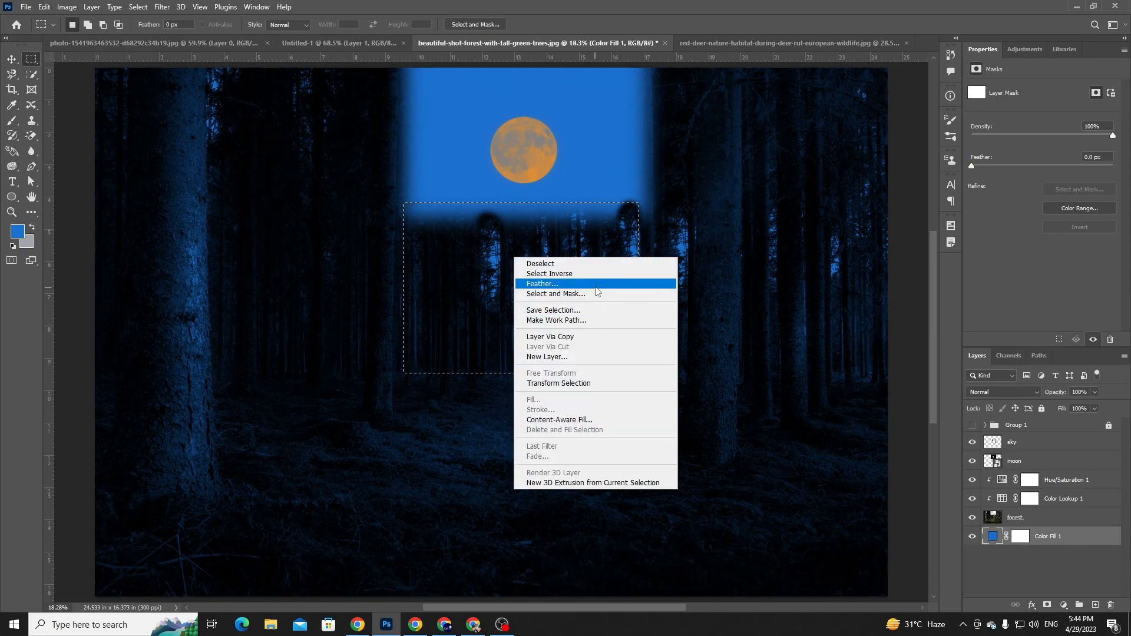
pyautogui.click(543, 283)
pyautogui.press('Return')
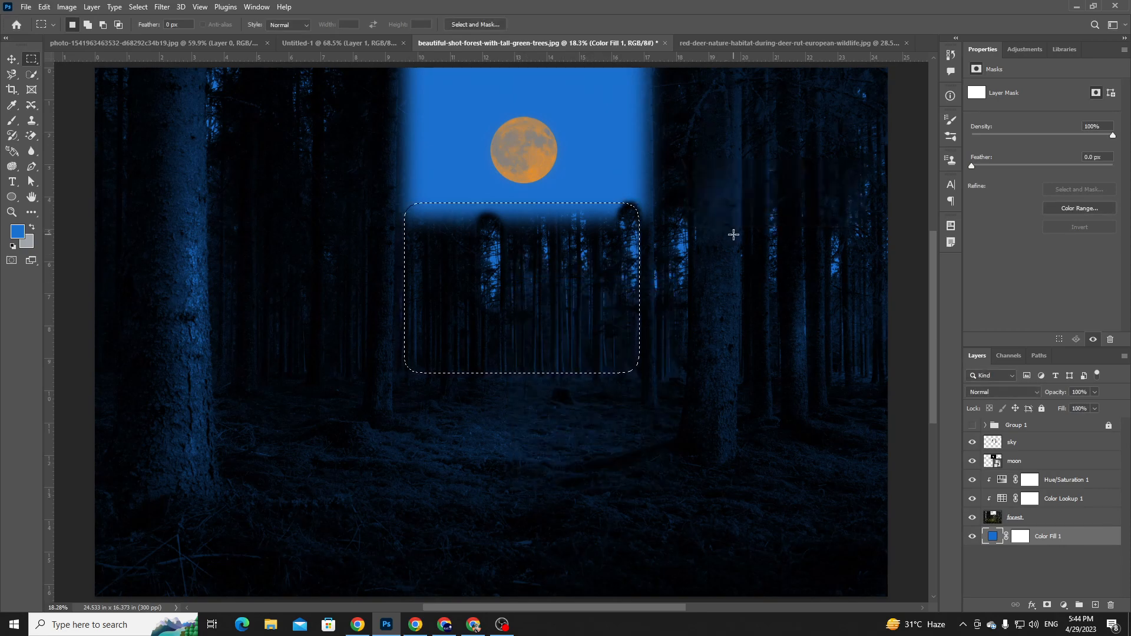
# - Add a Solid Color fill layer in the foreground blue, masked to the feathered selection, above Color Fill 1
pyautogui.press('alt')
pyautogui.click(1064, 605)
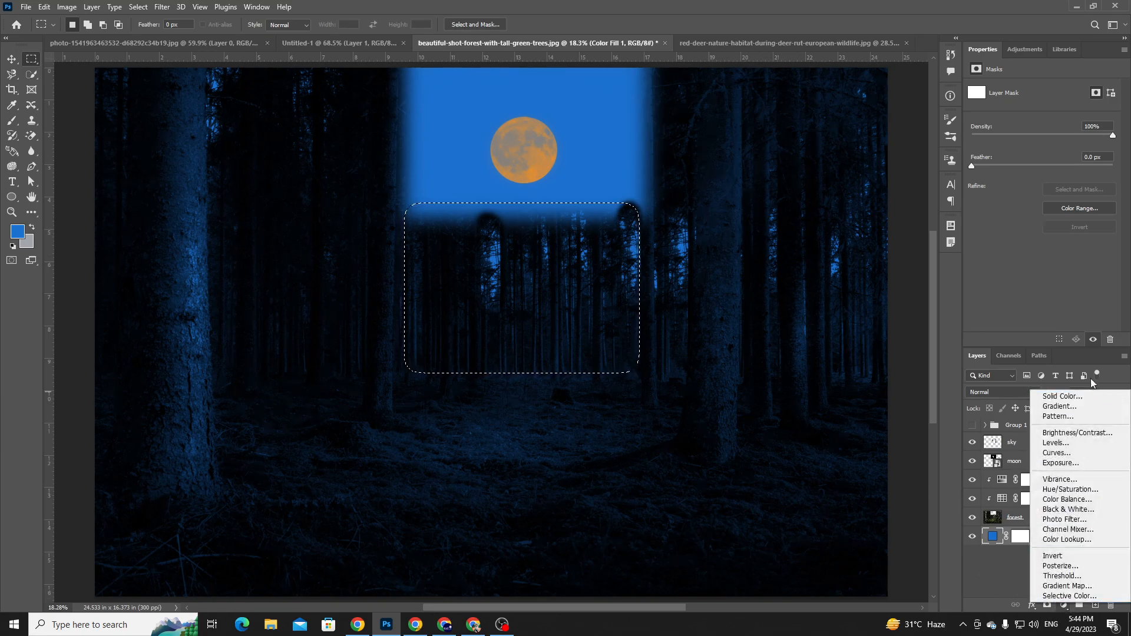
pyautogui.click(1062, 396)
pyautogui.click(755, 189)
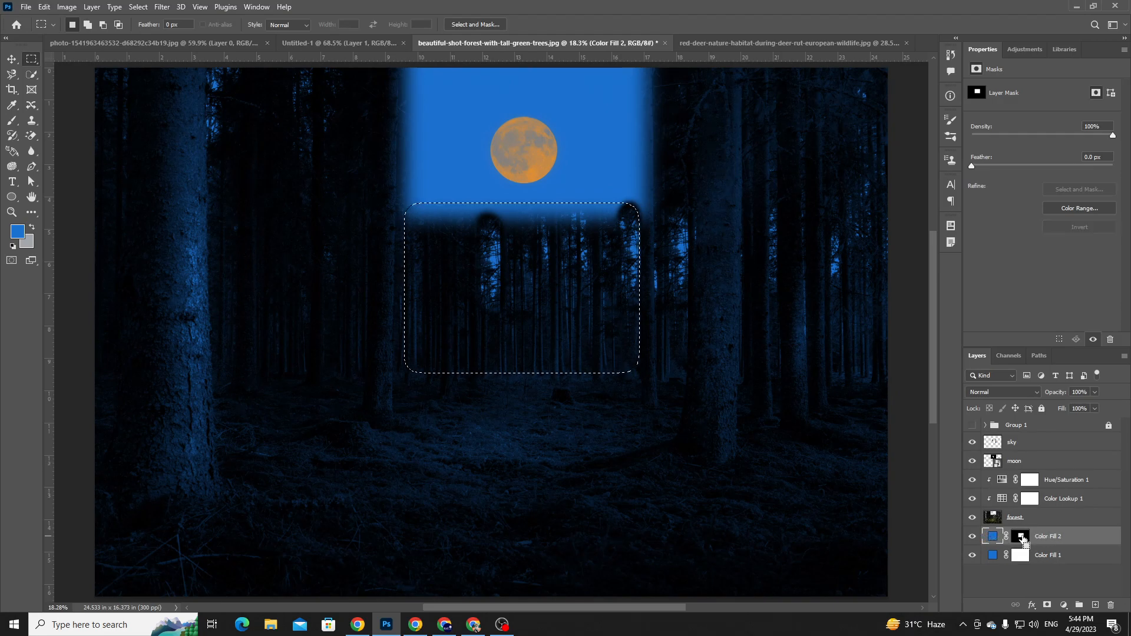
# - Add another blue Solid Color fill layer masked to the feathered selection, directly below the forest layer
pyautogui.click(1064, 605)
pyautogui.click(1062, 396)
pyautogui.click(750, 188)
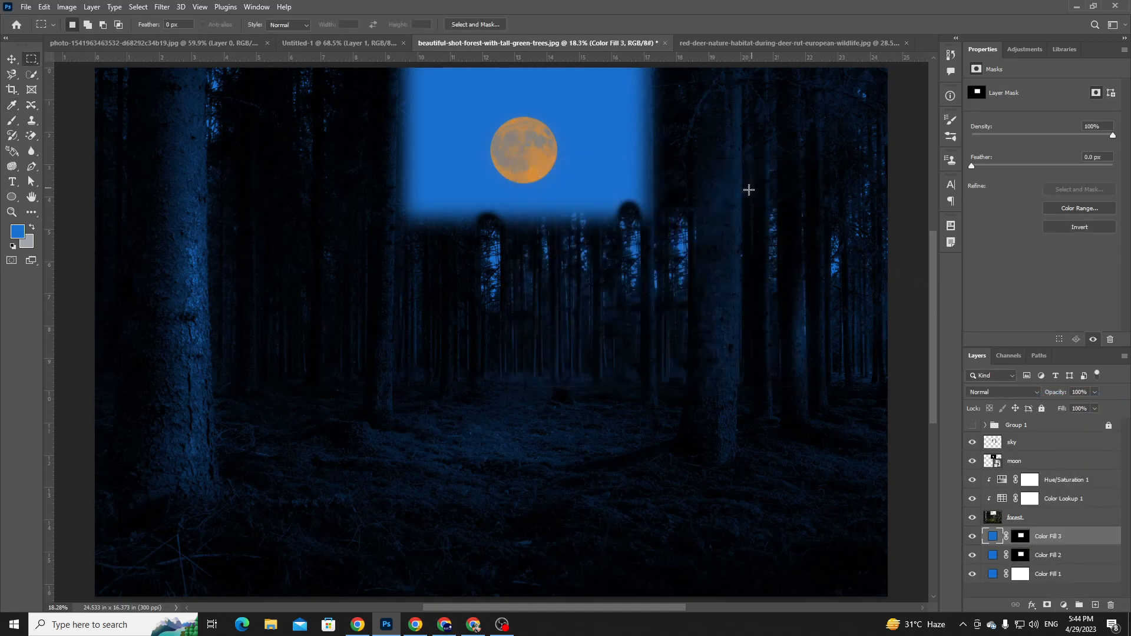
# - Delete the duplicate Color Fill 2 layer
pyautogui.click(1055, 555)
pyautogui.press('Delete')
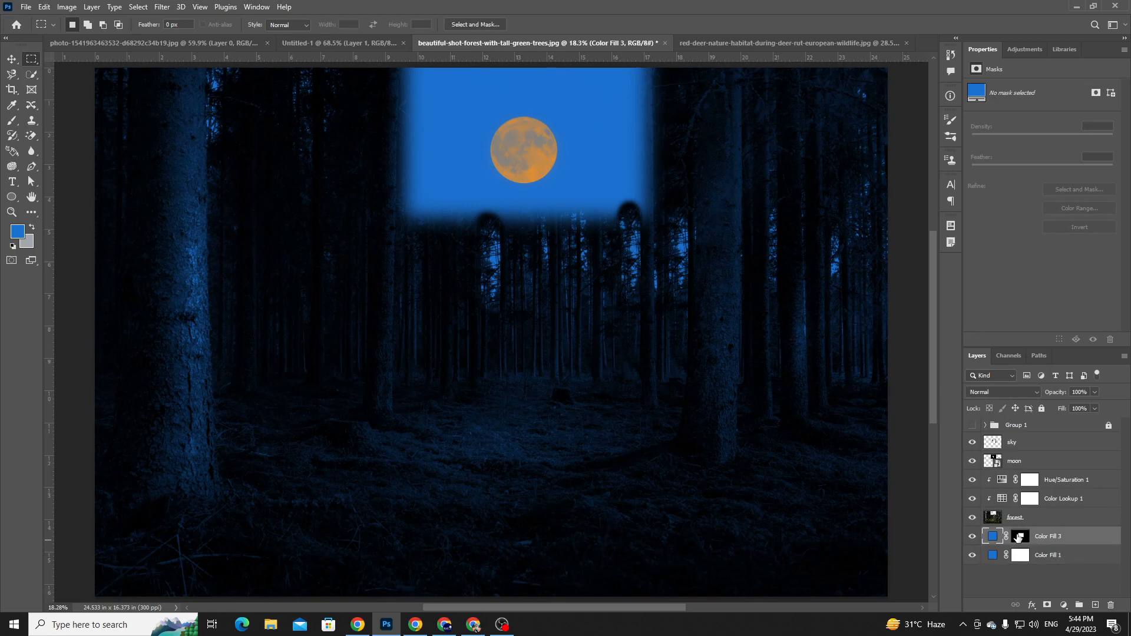
# - Hide and show Color Fill 1 to check what the Color Fill 3 layer covers
pyautogui.click(972, 555)
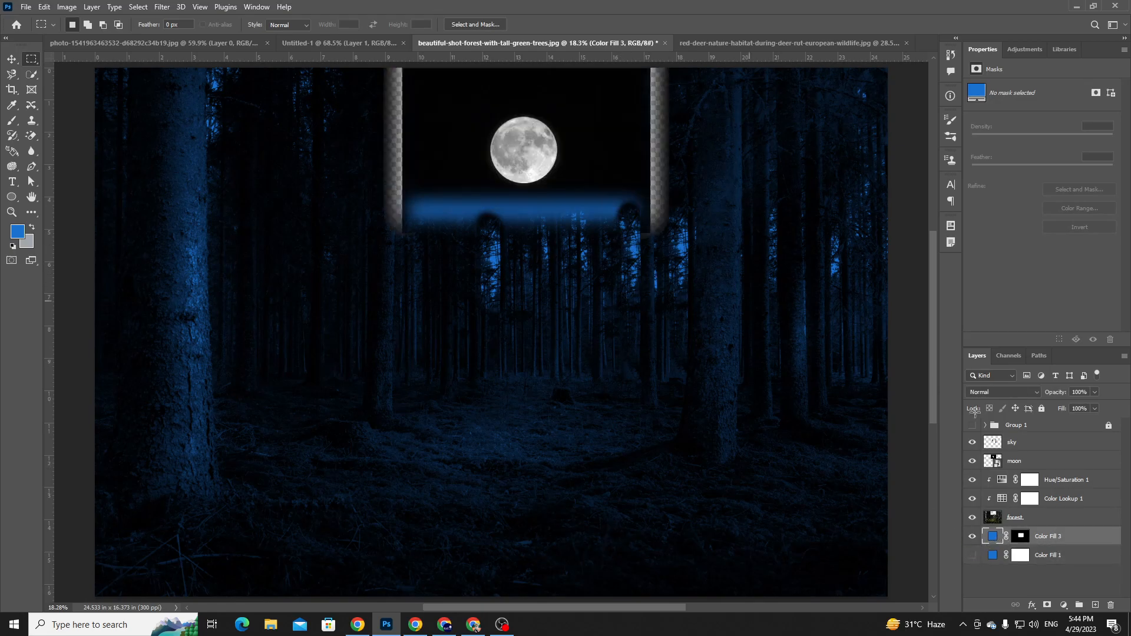
pyautogui.click(1025, 538)
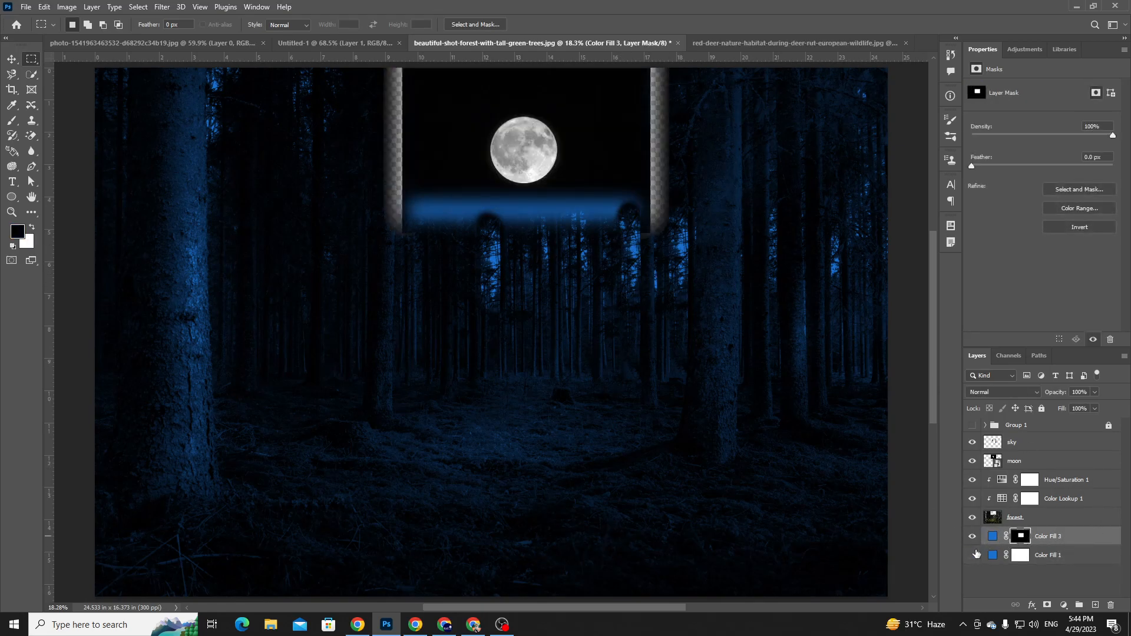
pyautogui.click(972, 556)
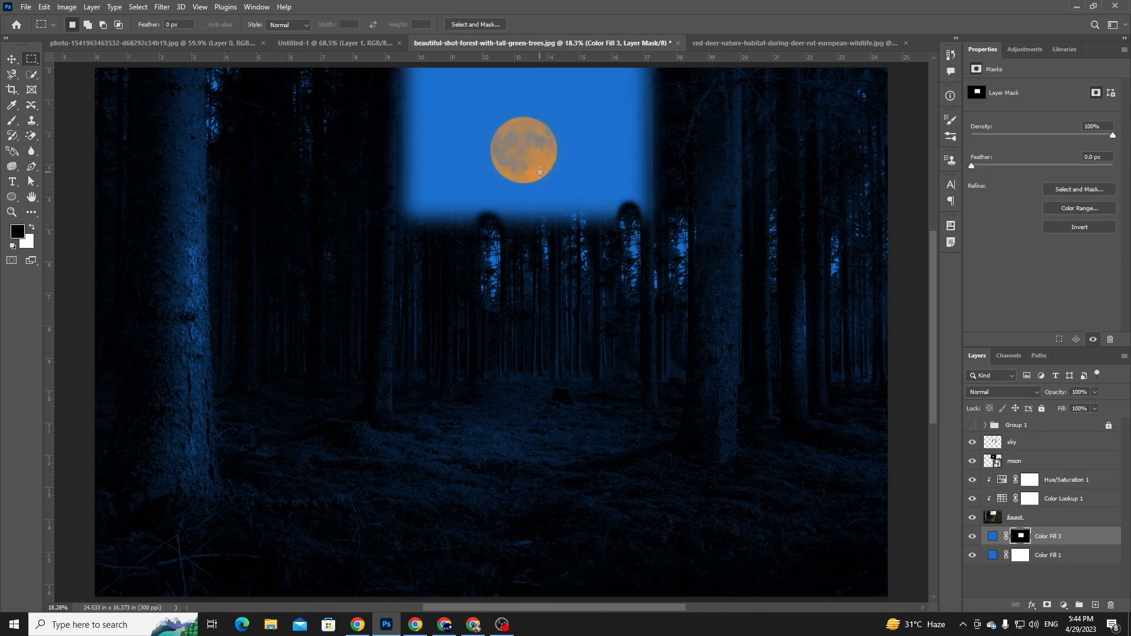
# - Move the moon layer to X 9.35 in, Y -0.6 in within the blue cutout and lock it
pyautogui.press('b')
pyautogui.press('v')
pyautogui.moveTo(589, 169); pyautogui.dragTo(547, 145)
pyautogui.moveTo(599, 172); pyautogui.dragTo(593, 267)
pyautogui.click(1044, 537)
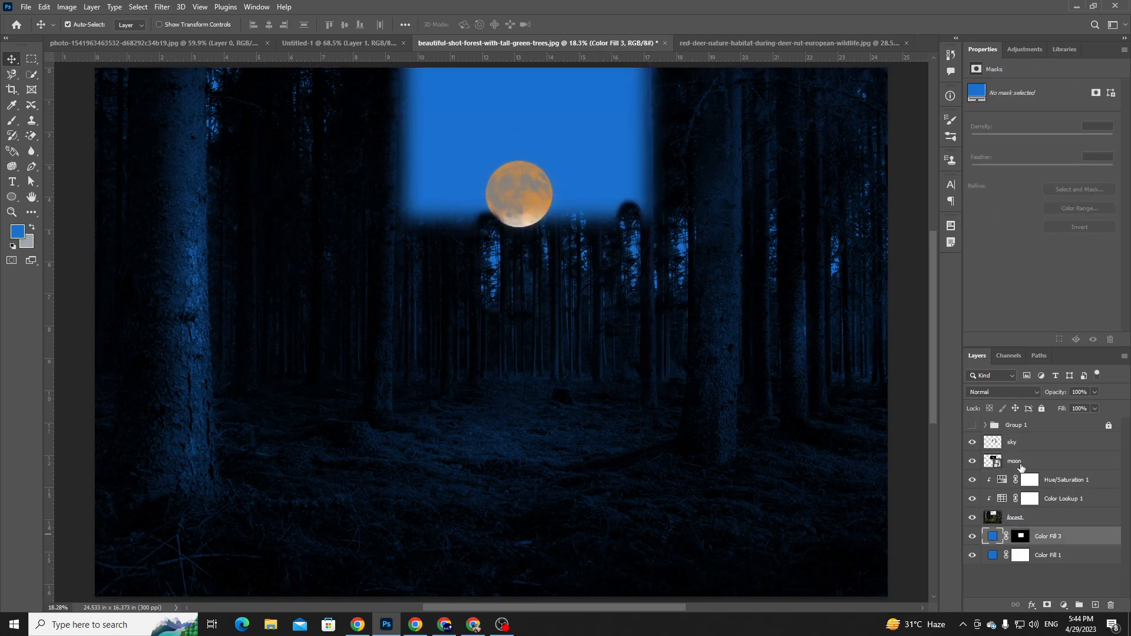
pyautogui.click(1021, 467)
pyautogui.moveTo(530, 193); pyautogui.dragTo(531, 130)
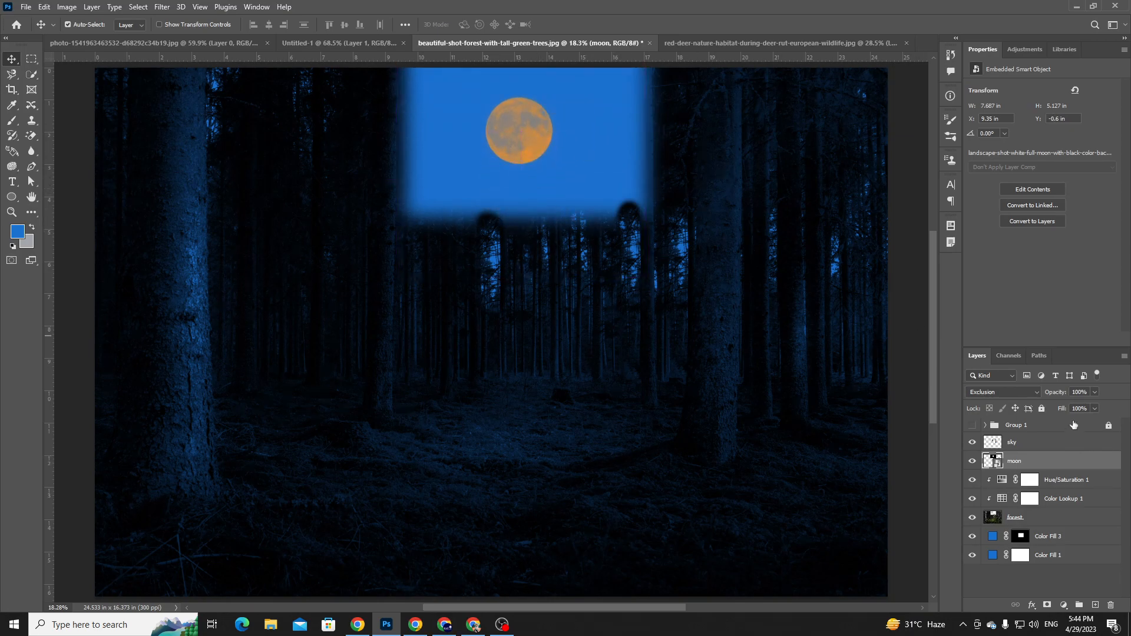
pyautogui.click(1042, 409)
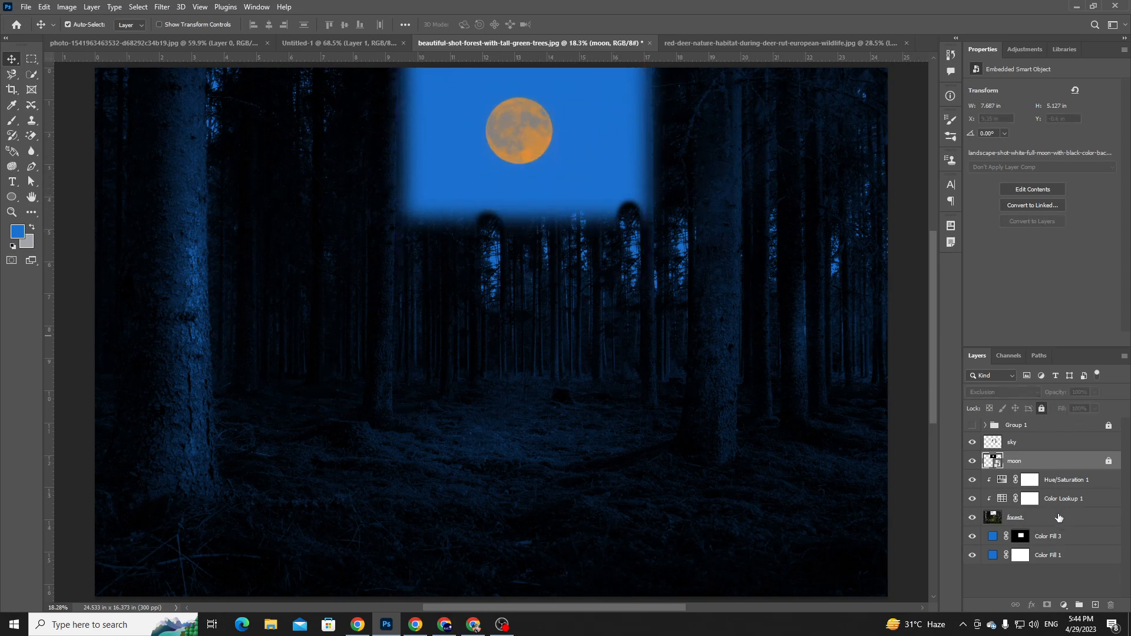
# - Compare the cutout area with the Color Fill 1 and Color Fill 3 layers shown and hidden
pyautogui.click(589, 180)
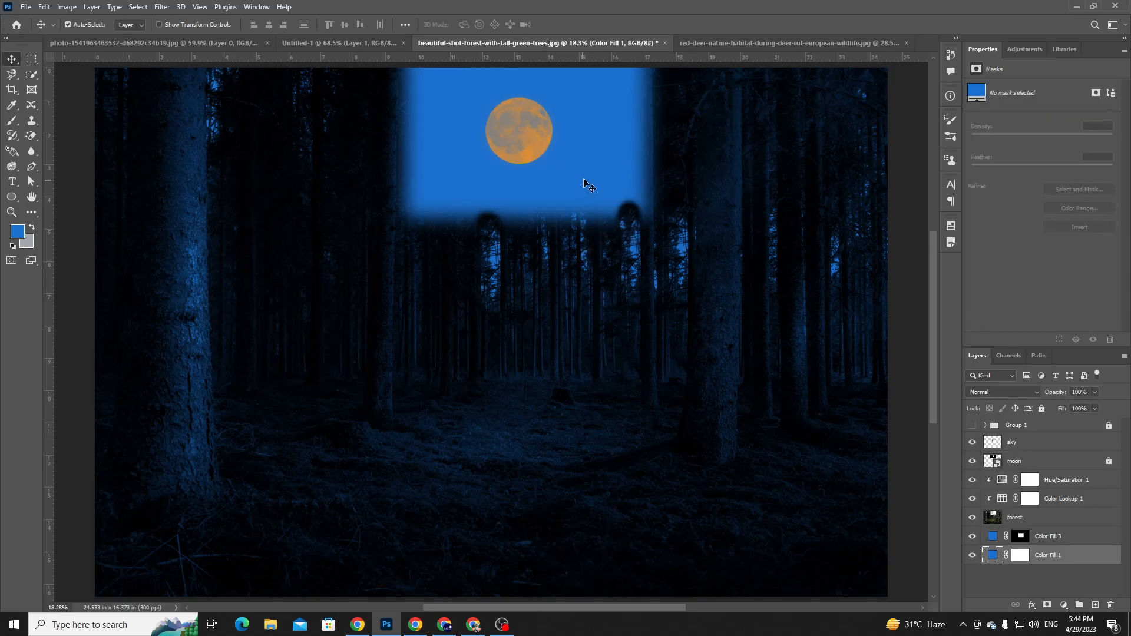
pyautogui.click(972, 556)
pyautogui.click(972, 556)
pyautogui.click(972, 555)
pyautogui.click(972, 555)
pyautogui.click(973, 556)
pyautogui.click(972, 536)
pyautogui.click(972, 537)
pyautogui.click(972, 537)
pyautogui.moveTo(544, 209); pyautogui.dragTo(547, 142)
pyautogui.hotkey('ctrl', 'z')
# - Enlarge Color Fill 3 to about 202% width and 262% height and position it behind the moon cutout
pyautogui.click(1077, 538)
pyautogui.hotkey('ctrl', 't')
pyautogui.moveTo(527, 321); pyautogui.dragTo(477, 165)
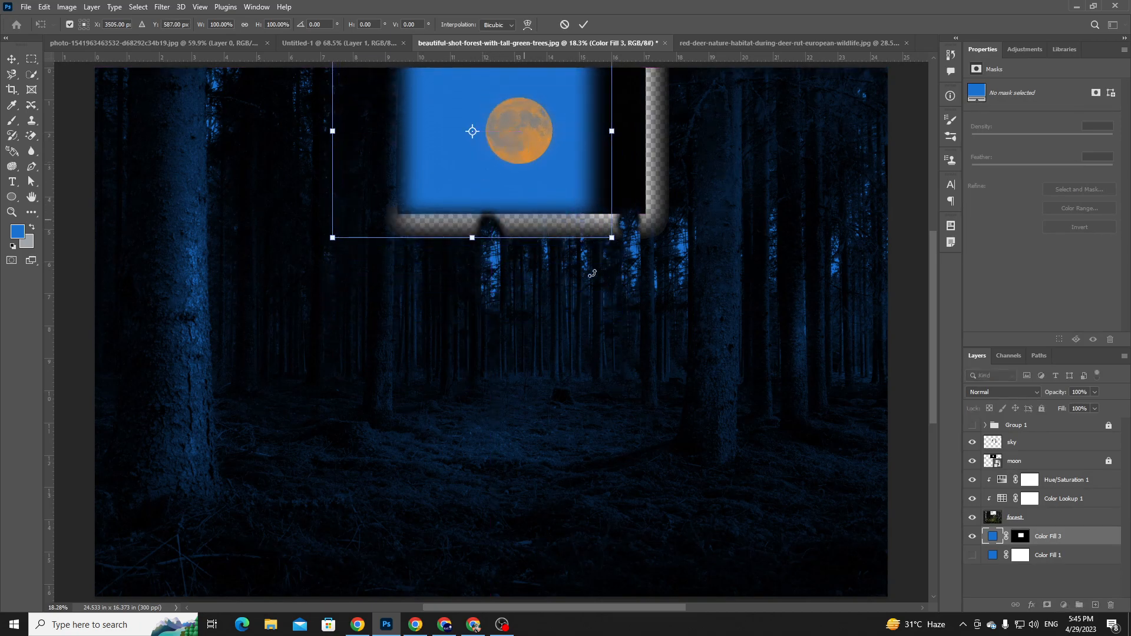
pyautogui.moveTo(612, 238); pyautogui.dragTo(901, 592)
pyautogui.moveTo(707, 389); pyautogui.dragTo(611, 316)
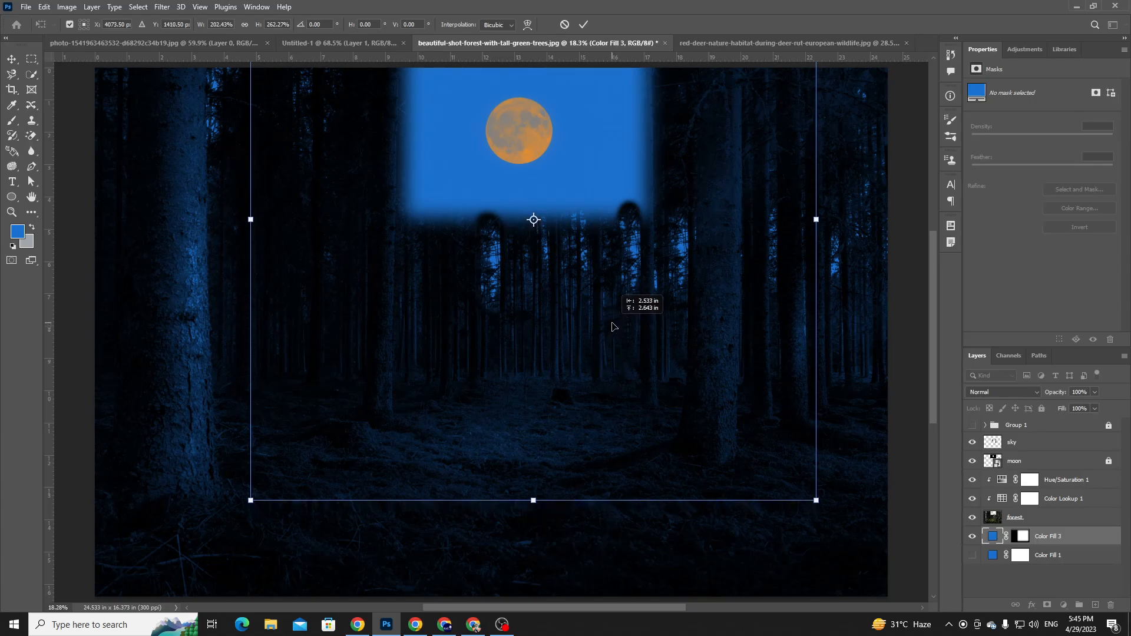
pyautogui.click(583, 25)
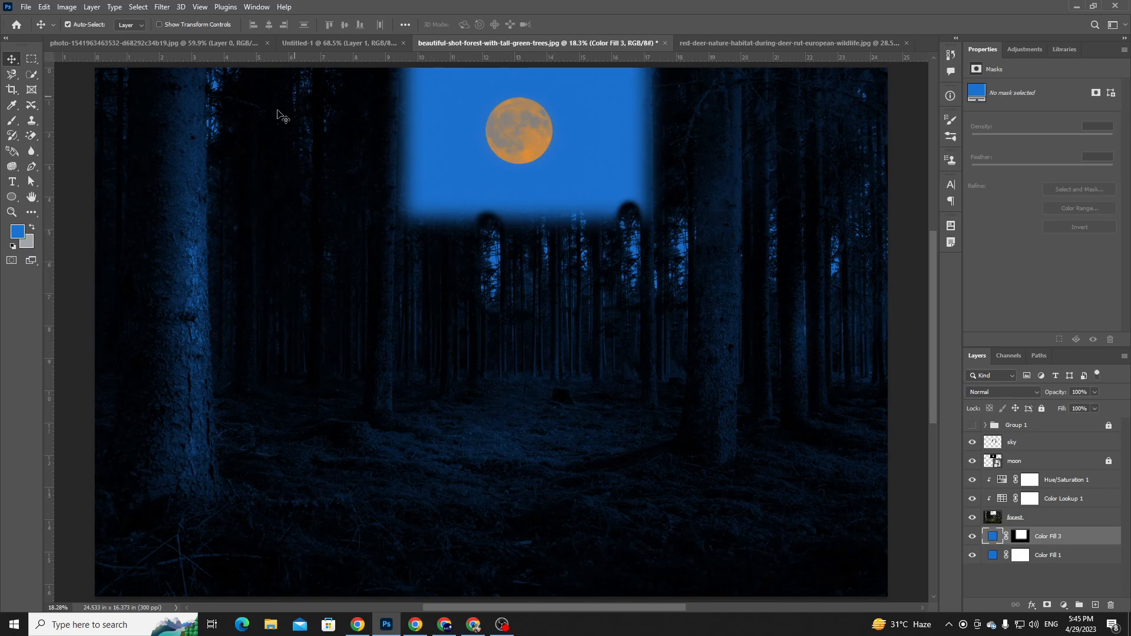
# - Unlock the moon layer and set its blend mode to Screen
pyautogui.click(1028, 447)
pyautogui.click(1105, 462)
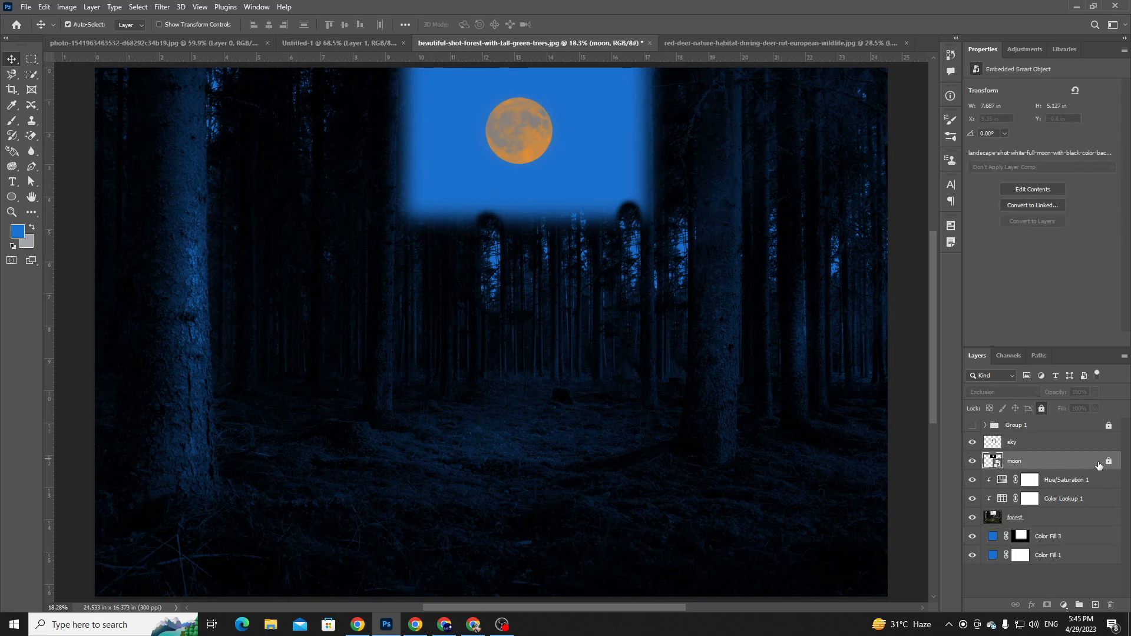
pyautogui.click(992, 393)
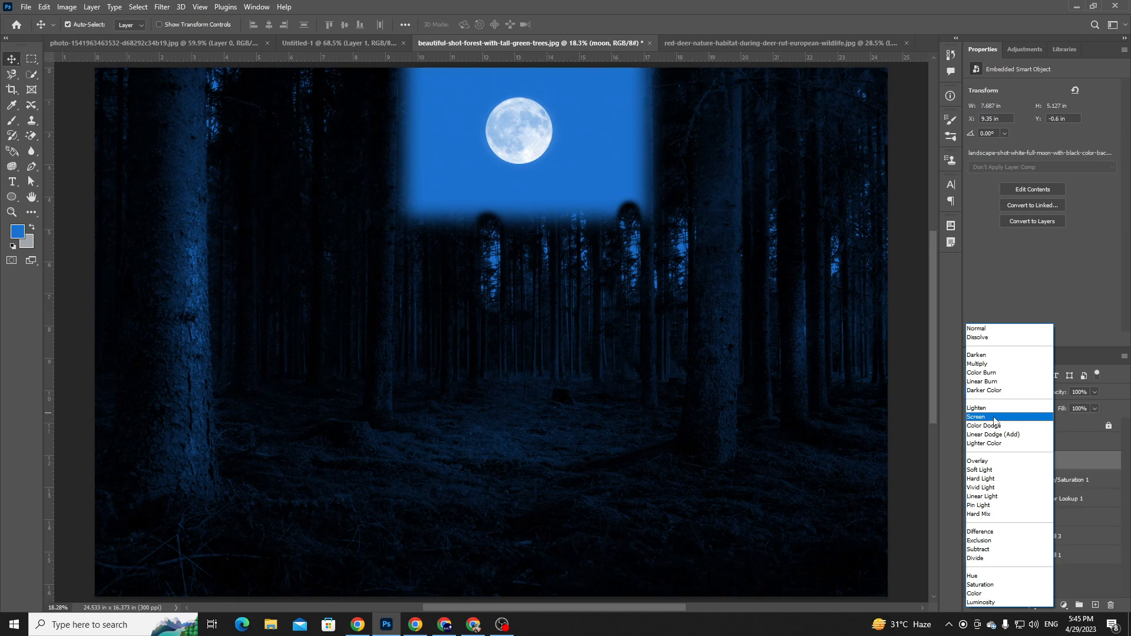
pyautogui.click(1002, 420)
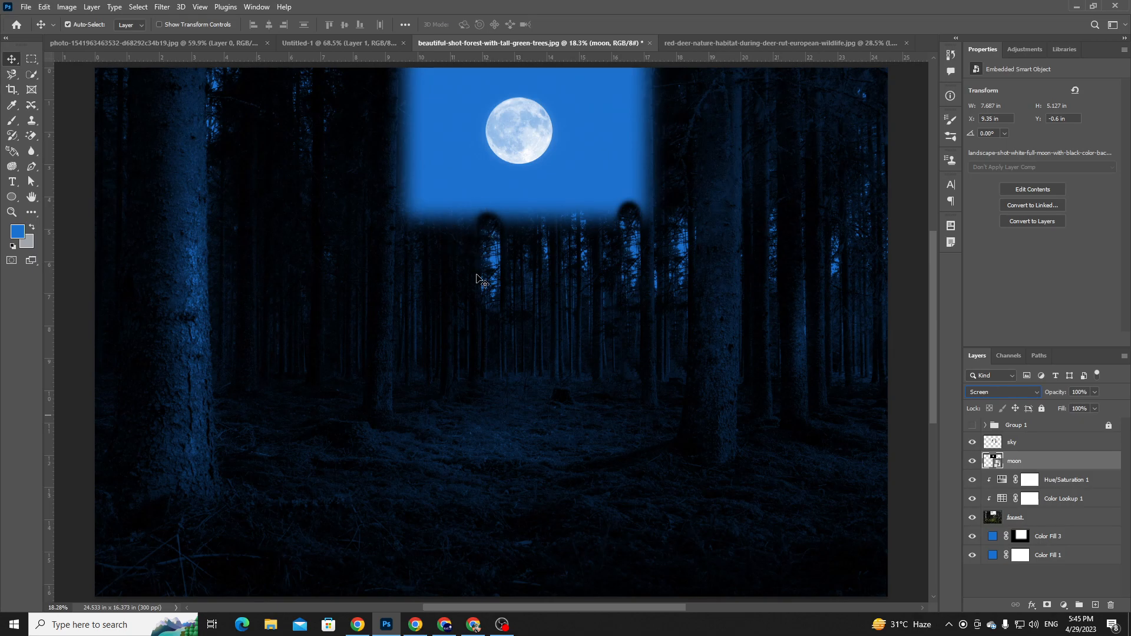
# - Try brushing black on the layer masks of Color Fill 3 and Color Fill 1 around the cutout's lower edge, and undo the strokes
pyautogui.click(1027, 537)
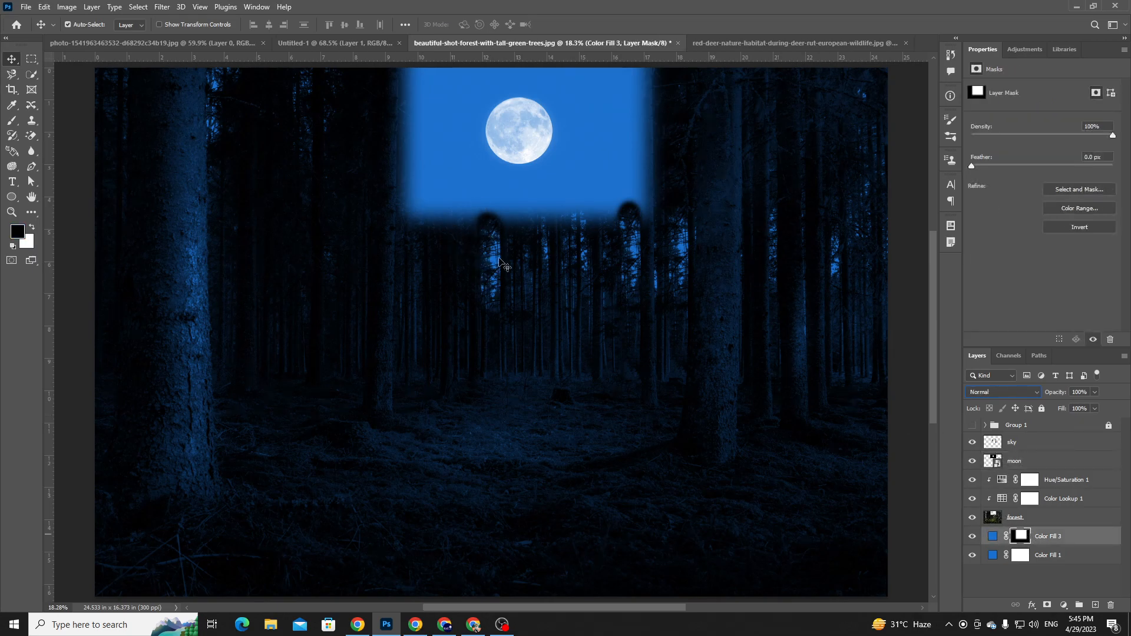
pyautogui.click(12, 120)
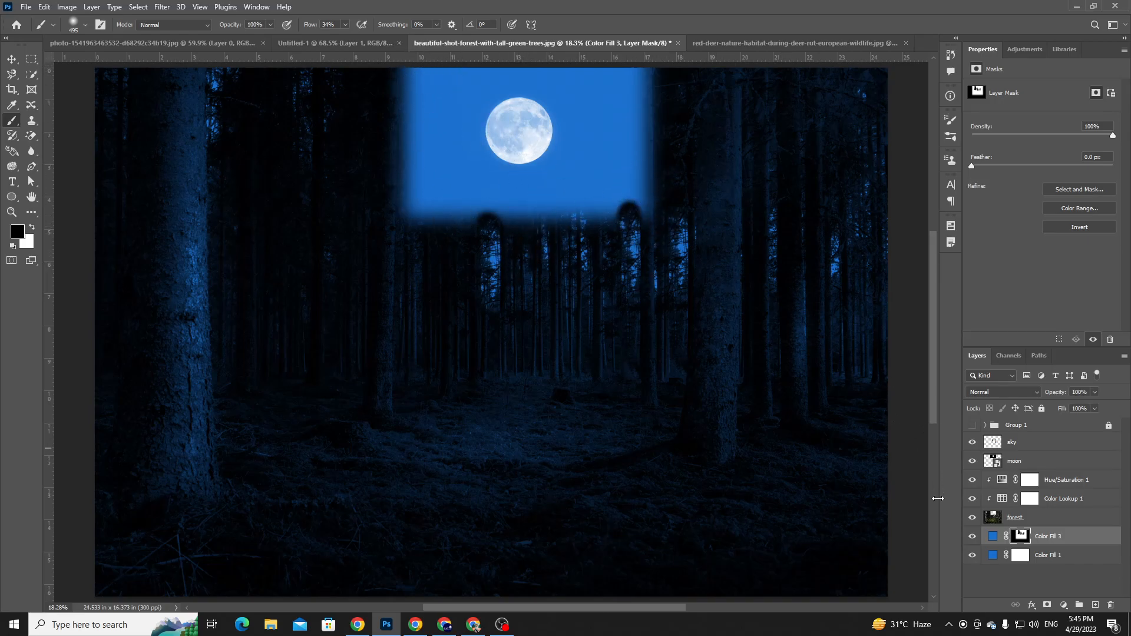
pyautogui.click(1019, 555)
pyautogui.moveTo(653, 201)
pyautogui.mouseDown()
pyautogui.moveTo(631, 230)
pyautogui.moveTo(631, 207)
pyautogui.moveTo(560, 192)
pyautogui.moveTo(518, 242)
pyautogui.moveTo(540, 216)
pyautogui.mouseUp()
pyautogui.hotkey('ctrl', 'z')
pyautogui.hotkey('ctrl', 'z')
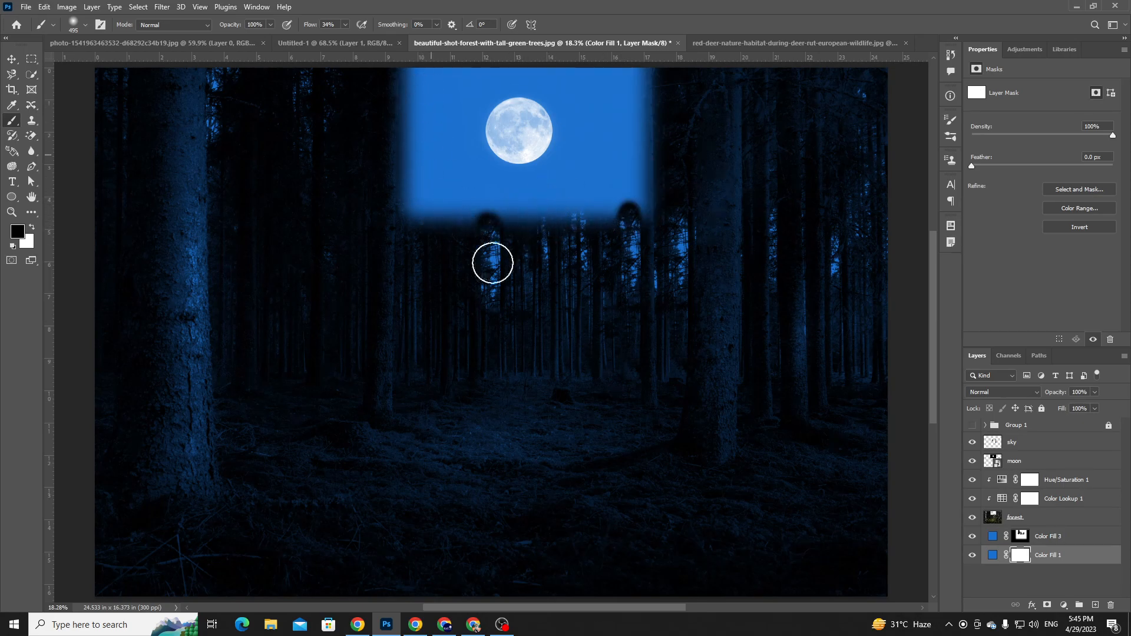
# - Duplicate the forest layer and move the original to X 5.79 in, Y -1.23 in behind the moon cutout
pyautogui.click(1016, 521)
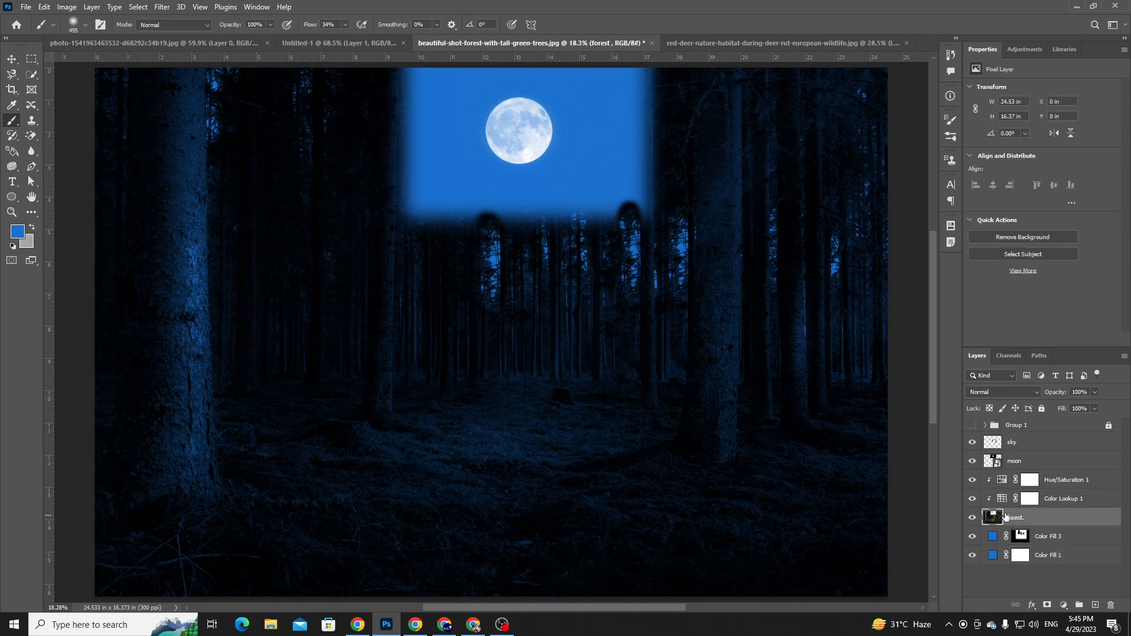
pyautogui.hotkey('ctrl', 'j')
pyautogui.hotkey('ctrl', 't')
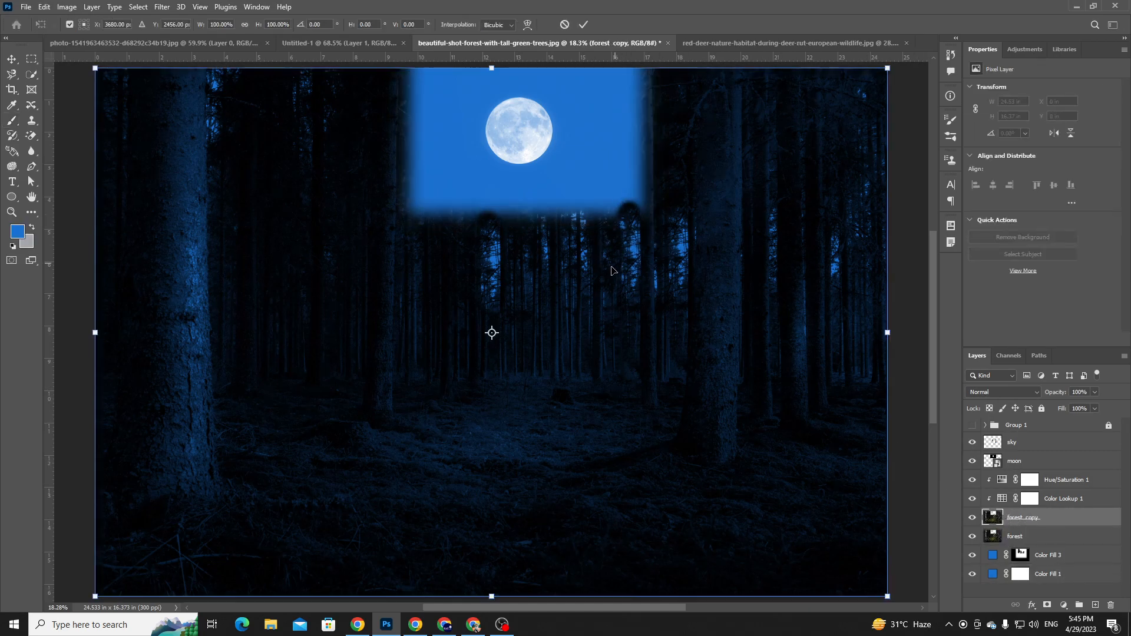
pyautogui.click(1054, 537)
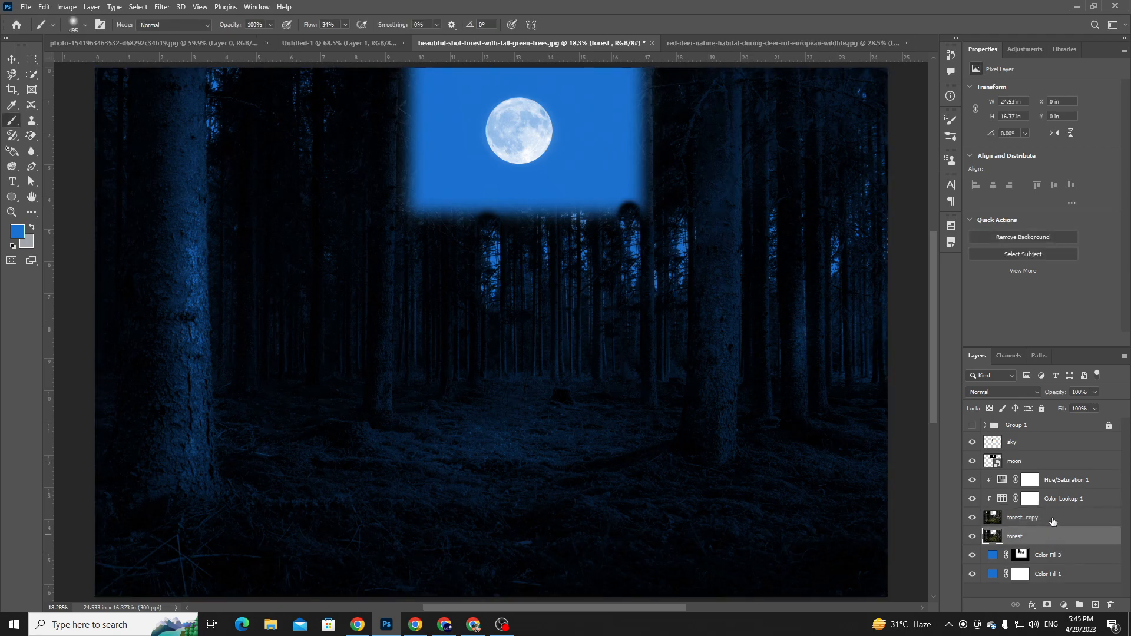
pyautogui.hotkey('ctrl', 't')
pyautogui.moveTo(619, 427); pyautogui.dragTo(613, 231)
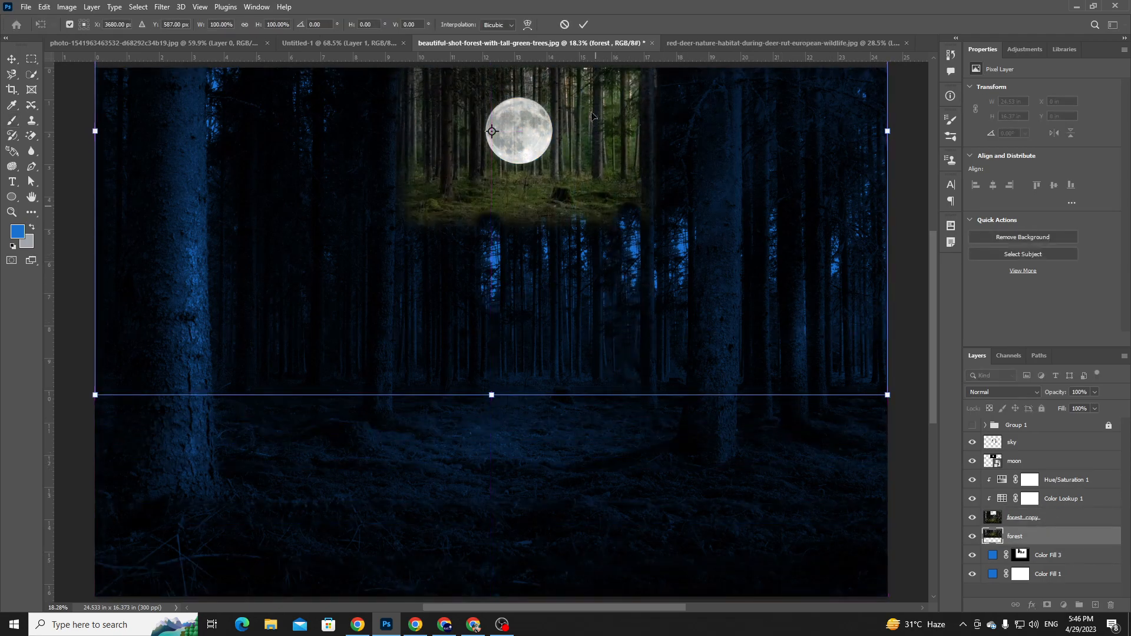
pyautogui.moveTo(519, 212); pyautogui.dragTo(576, 303)
pyautogui.moveTo(561, 307); pyautogui.dragTo(557, 307)
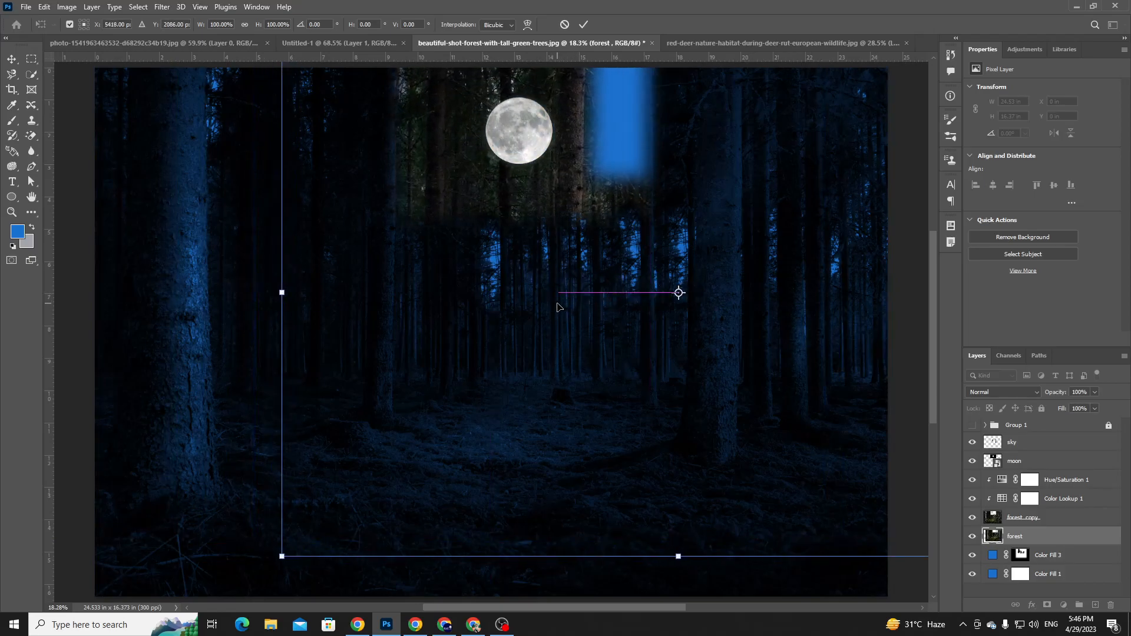
pyautogui.click(585, 23)
# - Try painting blue over the trees around the moon on the forest layer, and undo back past the layer move and duplication
pyautogui.press('b')
pyautogui.moveTo(584, 150)
pyautogui.mouseDown()
pyautogui.moveTo(569, 192)
pyautogui.moveTo(590, 164)
pyautogui.moveTo(599, 221)
pyautogui.moveTo(619, 173)
pyautogui.moveTo(586, 86)
pyautogui.moveTo(594, 151)
pyautogui.moveTo(580, 149)
pyautogui.moveTo(579, 200)
pyautogui.moveTo(560, 208)
pyautogui.moveTo(423, 169)
pyautogui.moveTo(484, 205)
pyautogui.moveTo(409, 184)
pyautogui.moveTo(539, 215)
pyautogui.moveTo(447, 202)
pyautogui.moveTo(576, 207)
pyautogui.moveTo(433, 161)
pyautogui.moveTo(389, 116)
pyautogui.moveTo(424, 157)
pyautogui.moveTo(423, 83)
pyautogui.moveTo(446, 130)
pyautogui.moveTo(460, 80)
pyautogui.moveTo(474, 147)
pyautogui.moveTo(475, 104)
pyautogui.moveTo(510, 170)
pyautogui.moveTo(569, 194)
pyautogui.moveTo(442, 133)
pyautogui.moveTo(502, 79)
pyautogui.moveTo(581, 179)
pyautogui.moveTo(551, 126)
pyautogui.moveTo(546, 59)
pyautogui.moveTo(553, 170)
pyautogui.moveTo(514, 82)
pyautogui.moveTo(496, 100)
pyautogui.moveTo(562, 94)
pyautogui.moveTo(465, 85)
pyautogui.moveTo(593, 76)
pyautogui.moveTo(433, 70)
pyautogui.moveTo(612, 68)
pyautogui.moveTo(527, 71)
pyautogui.moveTo(556, 75)
pyautogui.moveTo(552, 174)
pyautogui.moveTo(594, 106)
pyautogui.mouseUp()
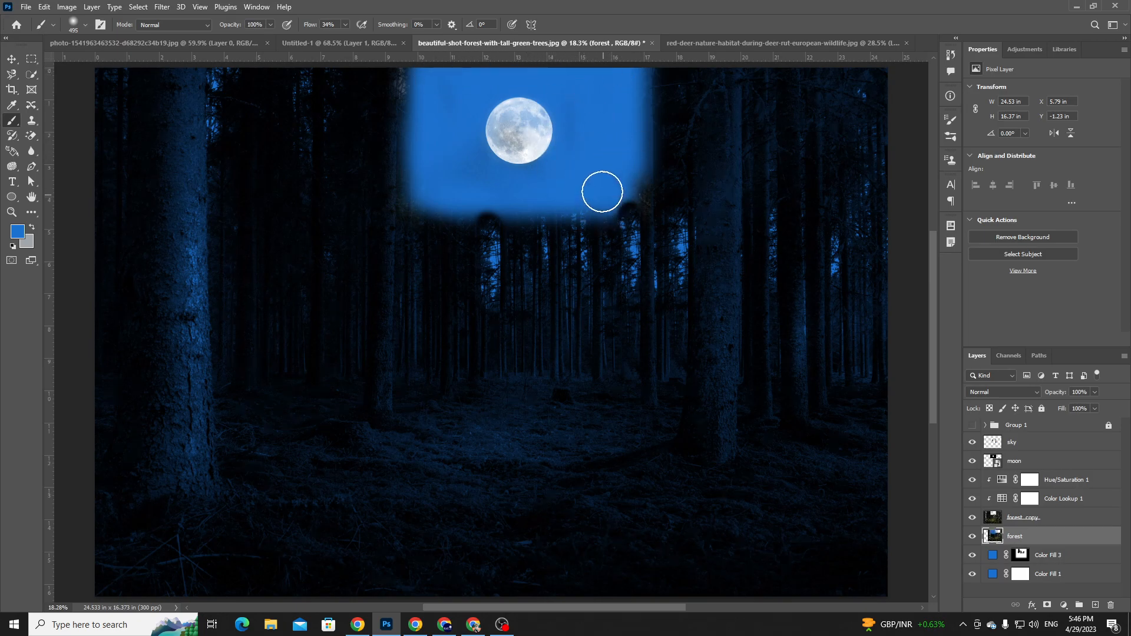
pyautogui.hotkey('ctrl', 'z')
pyautogui.moveTo(601, 81)
pyautogui.mouseDown()
pyautogui.moveTo(574, 212)
pyautogui.moveTo(578, 86)
pyautogui.moveTo(521, 235)
pyautogui.moveTo(475, 199)
pyautogui.moveTo(457, 127)
pyautogui.mouseUp()
pyautogui.hotkey('ctrl', 'z')
pyautogui.hotkey('ctrl', 'z')
pyautogui.hotkey('ctrl', 'z')
pyautogui.hotkey('ctrl', 'z')
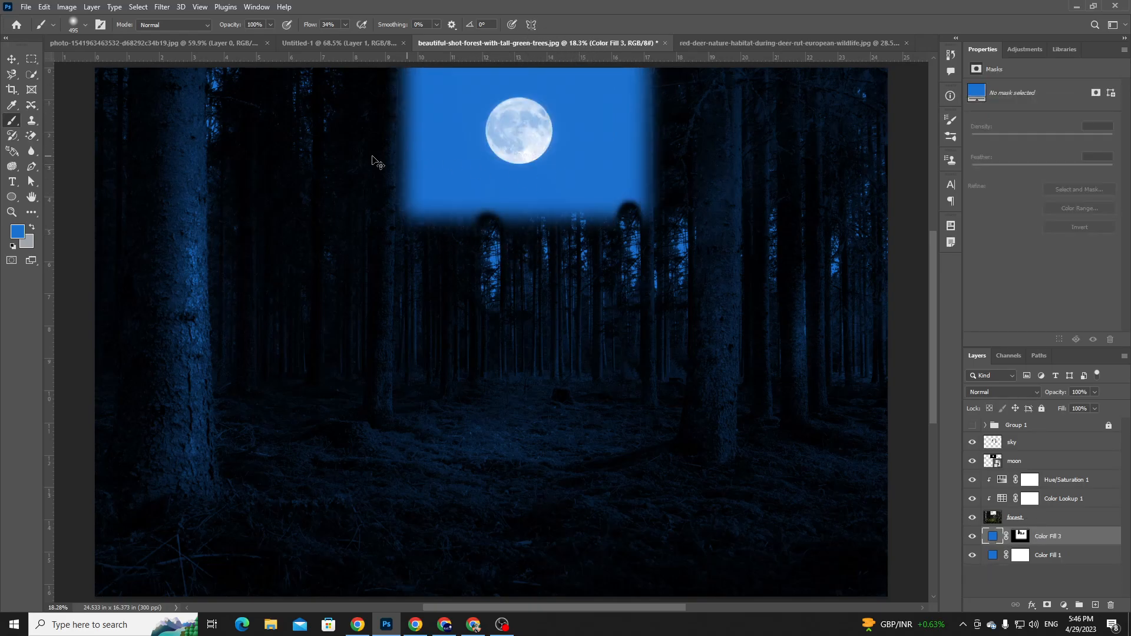
# - Switch to the Color Replacement tool and redo the forest layer's duplication and move
pyautogui.rightClick(10, 120)
pyautogui.click(65, 143)
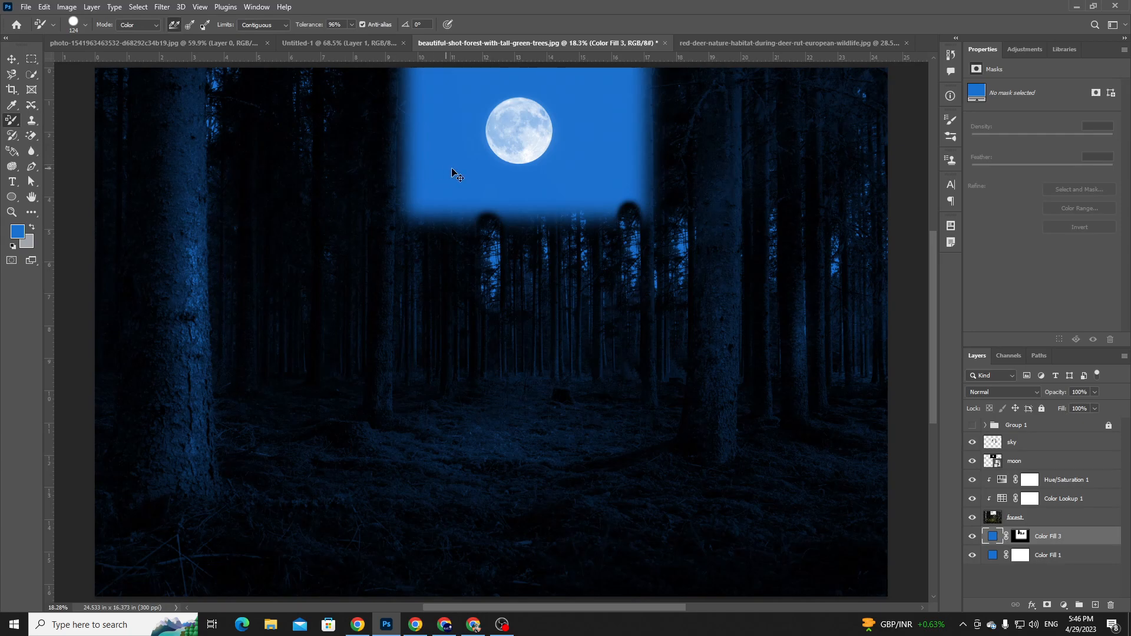
pyautogui.hotkey('ctrl', 'shift', 'z')
pyautogui.hotkey('ctrl', 'shift', 'z')
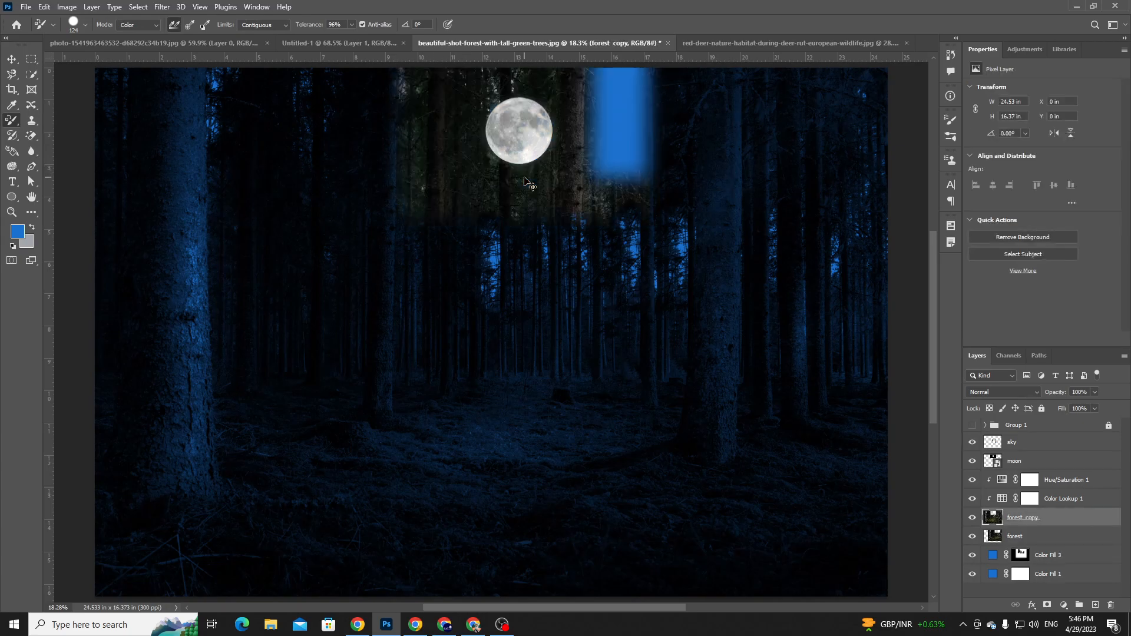
# - Try the Color Replacement tool around the moon on the forest copy, with the brush enlarged to 2339 px and tolerance lowered to 45%
pyautogui.rightClick(571, 88)
pyautogui.click(669, 109)
pyautogui.click(533, 97)
pyautogui.rightClick(580, 164)
pyautogui.click(695, 188)
pyautogui.click(545, 121)
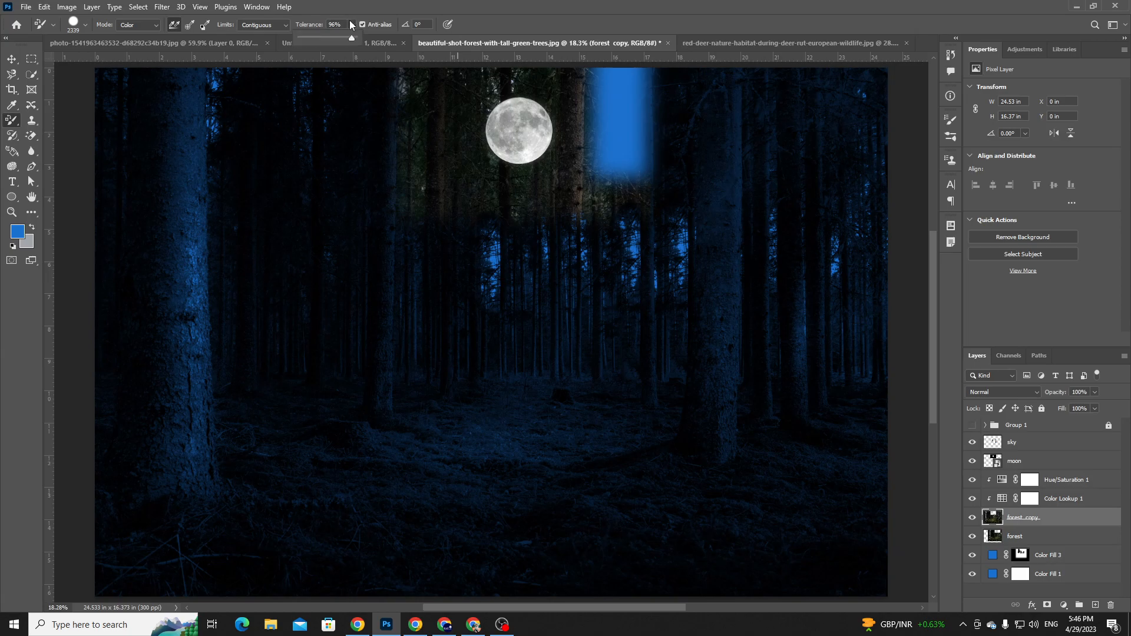
pyautogui.moveTo(345, 35); pyautogui.dragTo(318, 36)
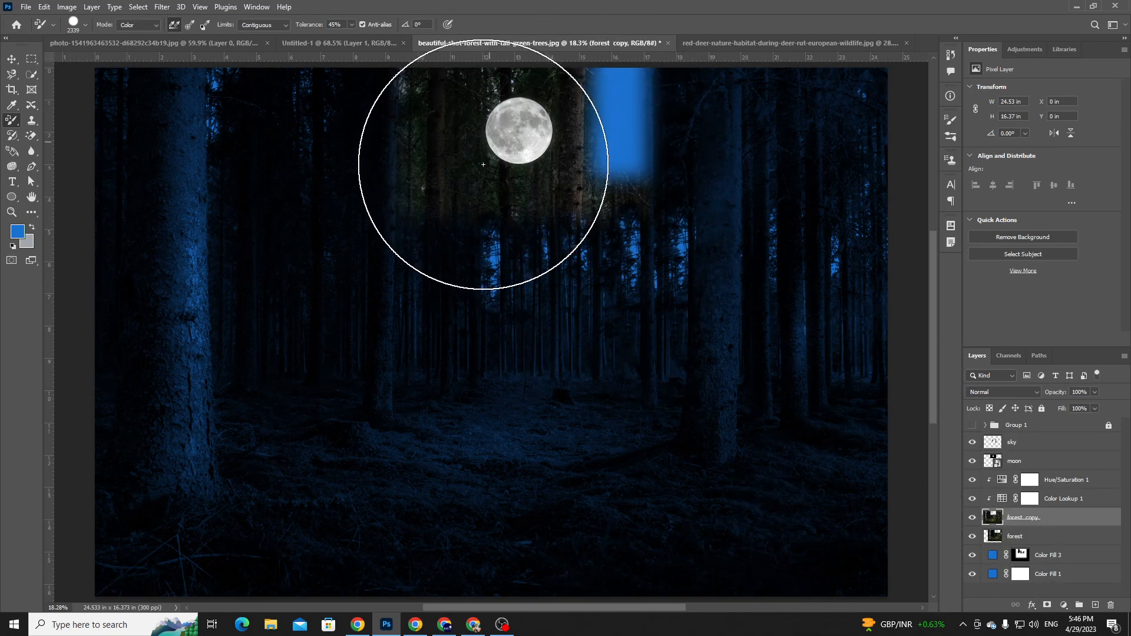
# - Accept #1c72cf as the foreground color and try color replacement around the moon with the Color Fill 3 layer selected
pyautogui.click(17, 232)
pyautogui.click(621, 206)
pyautogui.click(612, 100)
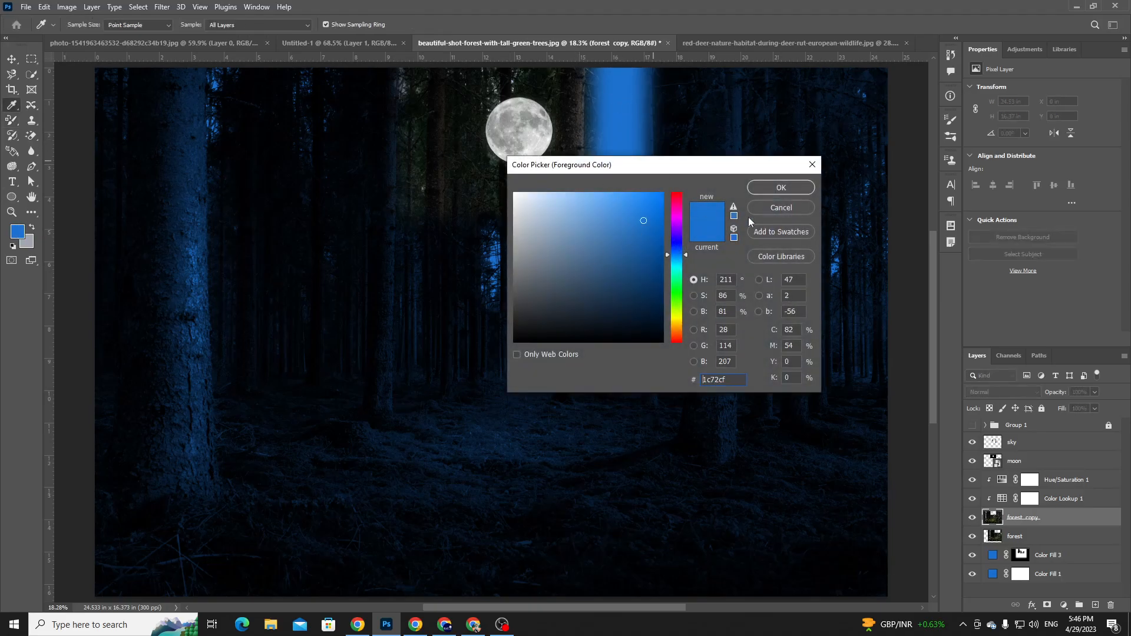
pyautogui.click(789, 189)
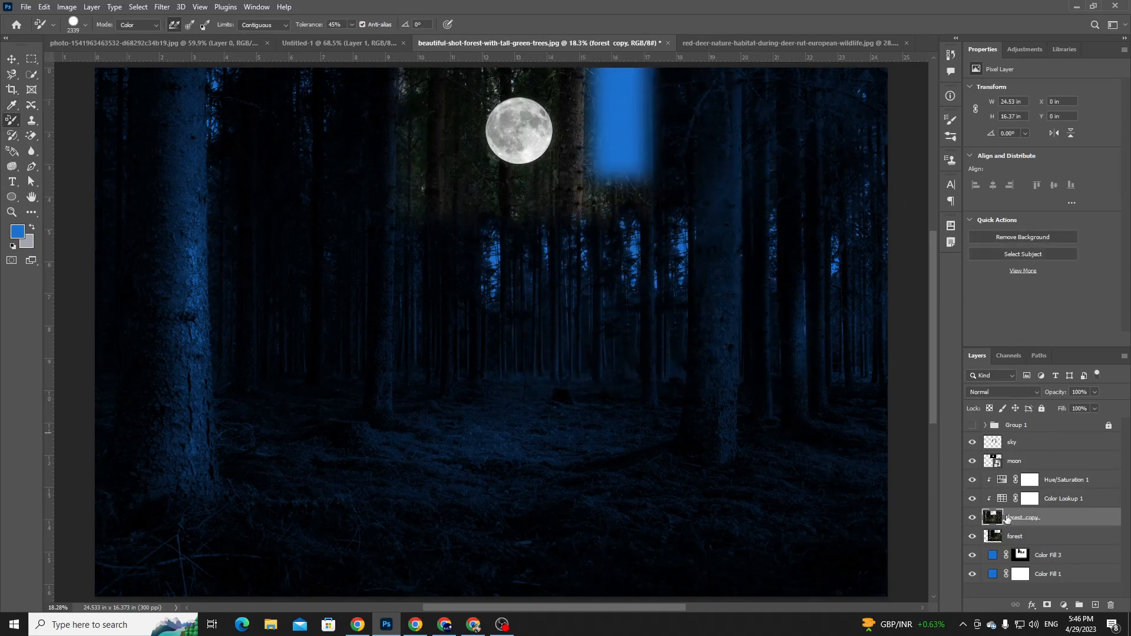
pyautogui.click(1020, 555)
pyautogui.click(560, 151)
pyautogui.click(556, 232)
pyautogui.click(1040, 516)
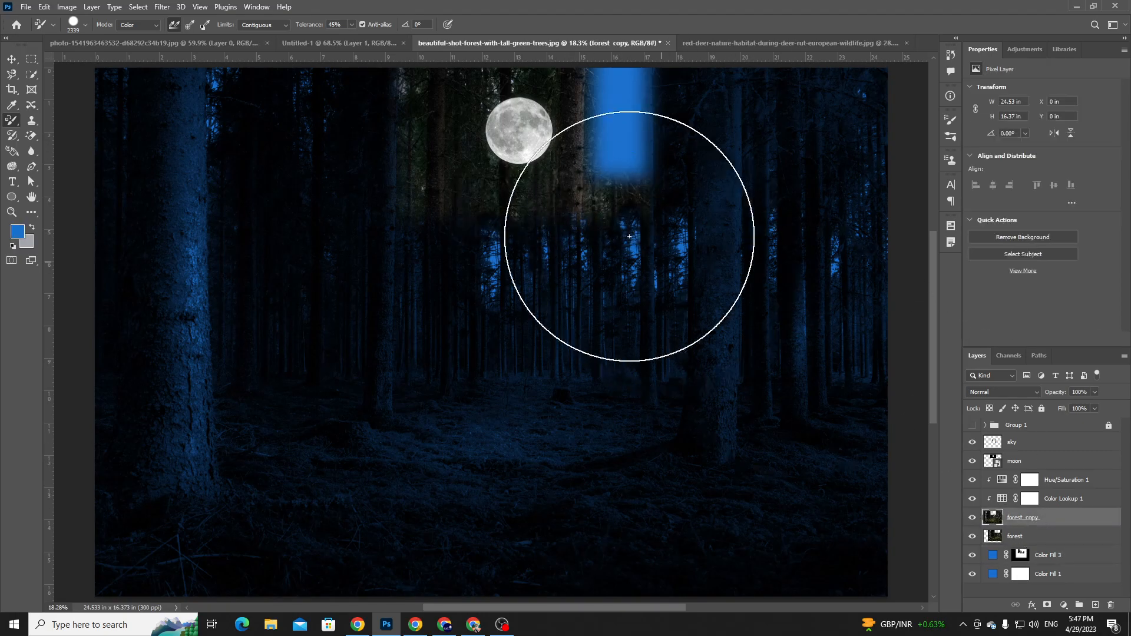
# - Paint blue around the moon on the forest copy layer with the regular Brush tool
pyautogui.rightClick(10, 123)
pyautogui.click(57, 121)
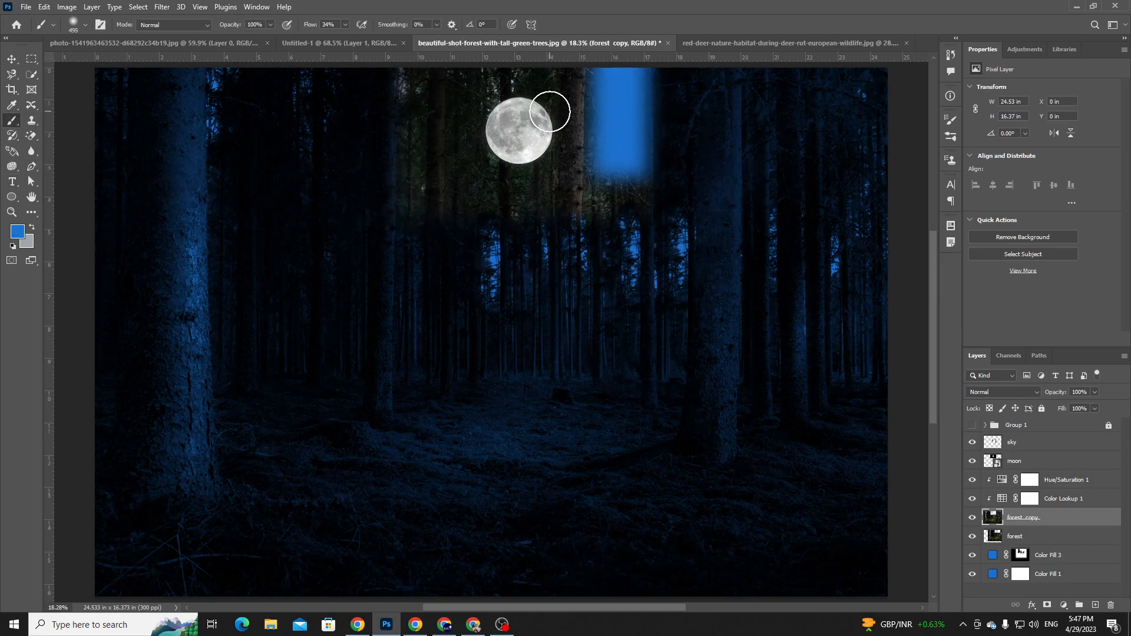
pyautogui.rightClick(479, 134)
pyautogui.moveTo(471, 98)
pyautogui.mouseDown()
pyautogui.moveTo(439, 82)
pyautogui.moveTo(429, 46)
pyautogui.moveTo(409, 80)
pyautogui.moveTo(402, 216)
pyautogui.moveTo(415, 242)
pyautogui.moveTo(439, 211)
pyautogui.moveTo(471, 114)
pyautogui.moveTo(498, 116)
pyautogui.moveTo(522, 139)
pyautogui.moveTo(538, 228)
pyautogui.moveTo(514, 251)
pyautogui.moveTo(627, 161)
pyautogui.moveTo(646, 194)
pyautogui.moveTo(612, 98)
pyautogui.moveTo(574, 128)
pyautogui.moveTo(512, 127)
pyautogui.mouseUp()
pyautogui.moveTo(626, 50)
pyautogui.mouseDown()
pyautogui.moveTo(599, 154)
pyautogui.moveTo(614, 136)
pyautogui.moveTo(641, 164)
pyautogui.mouseUp()
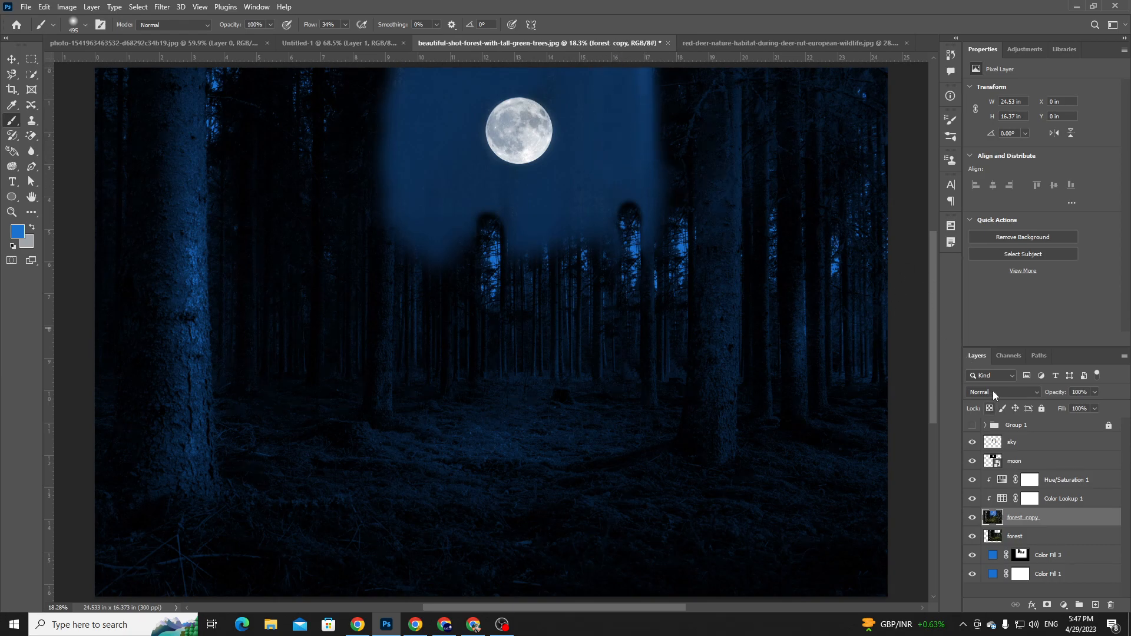
# - Try Hard Light blending and a shifted position for the forest copy, and undo these changes along with the blue strokes
pyautogui.click(992, 391)
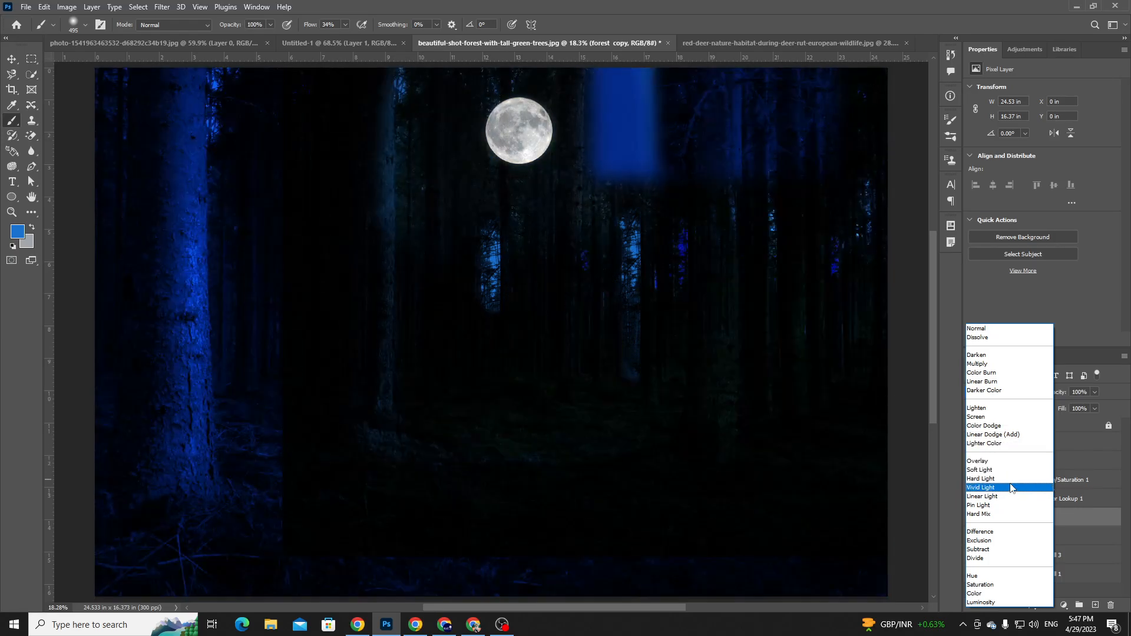
pyautogui.click(1009, 480)
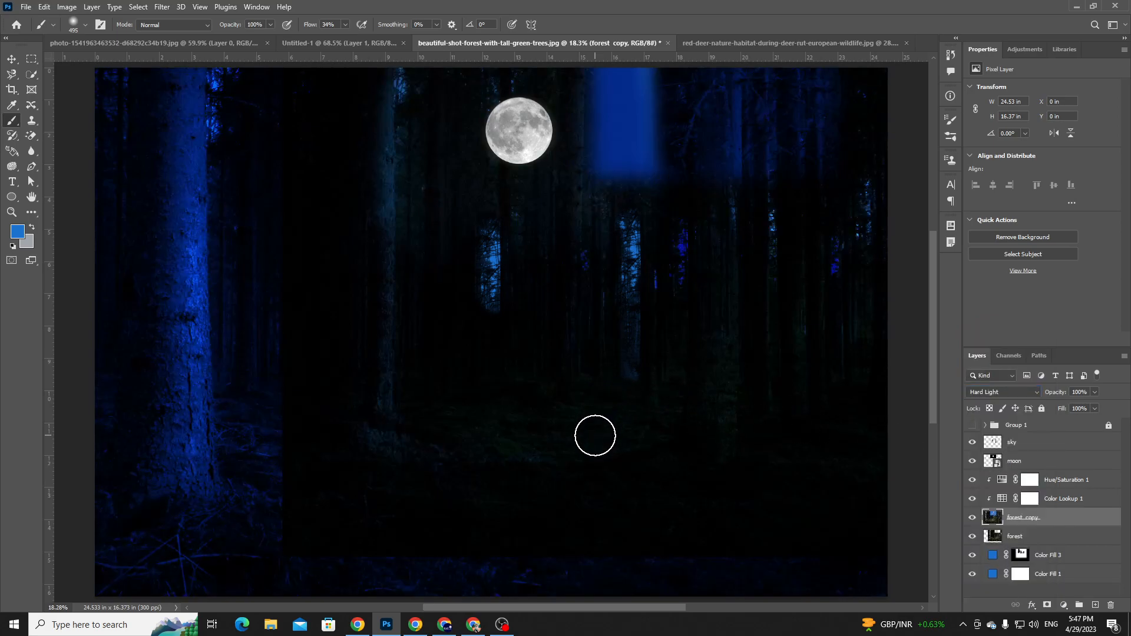
pyautogui.click(12, 58)
pyautogui.moveTo(560, 426); pyautogui.dragTo(677, 416)
pyautogui.hotkey('ctrl', 'z')
pyautogui.hotkey('ctrl', 'z')
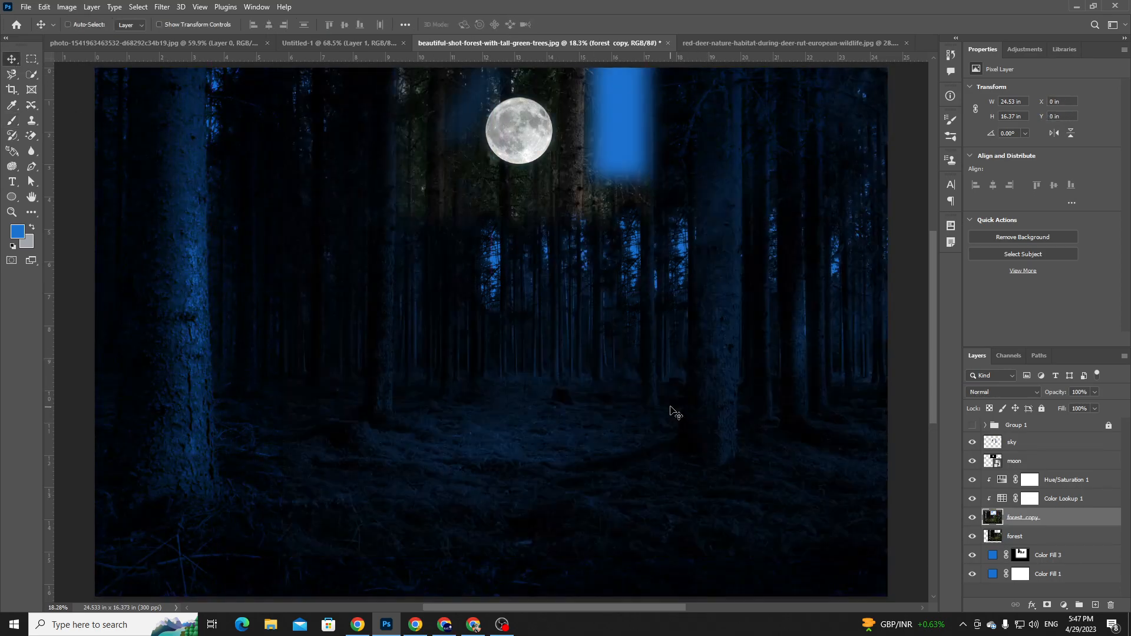
pyautogui.hotkey('ctrl', 'z')
pyautogui.hotkey('ctrl', 'z')
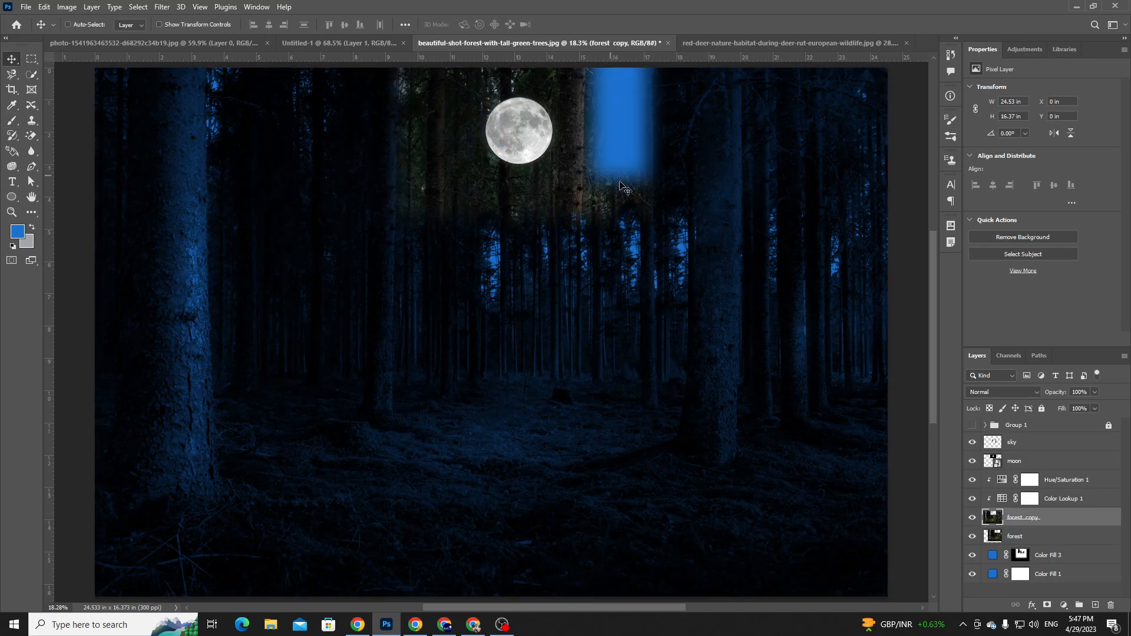
# - Paint blue around the moon on the original forest layer and set its blend mode to Subtract
pyautogui.click(1030, 541)
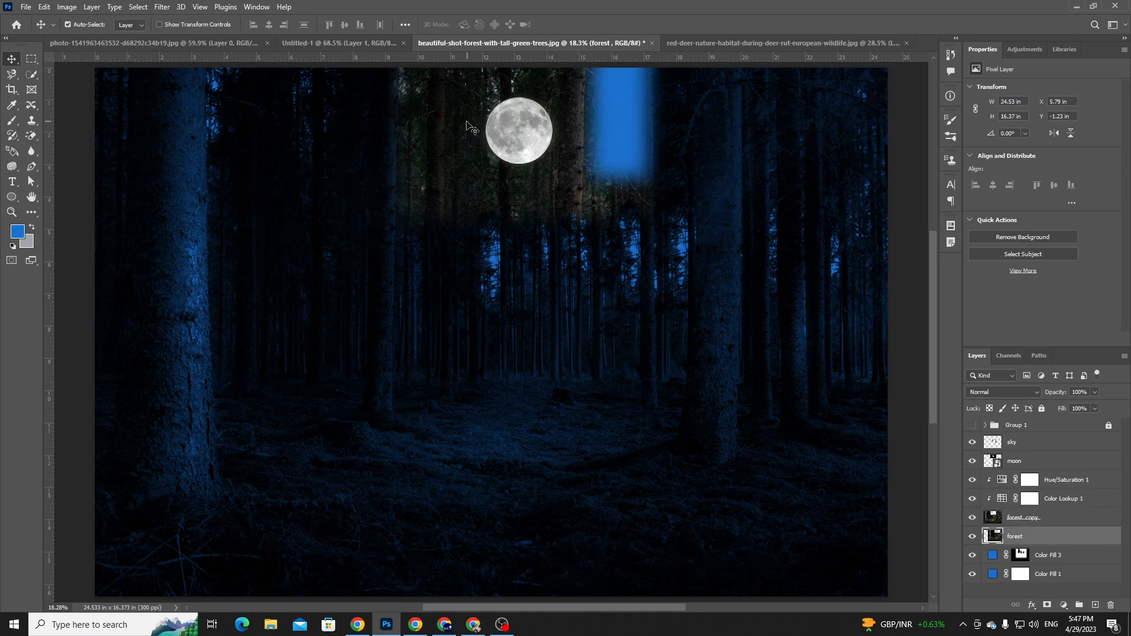
pyautogui.press('c')
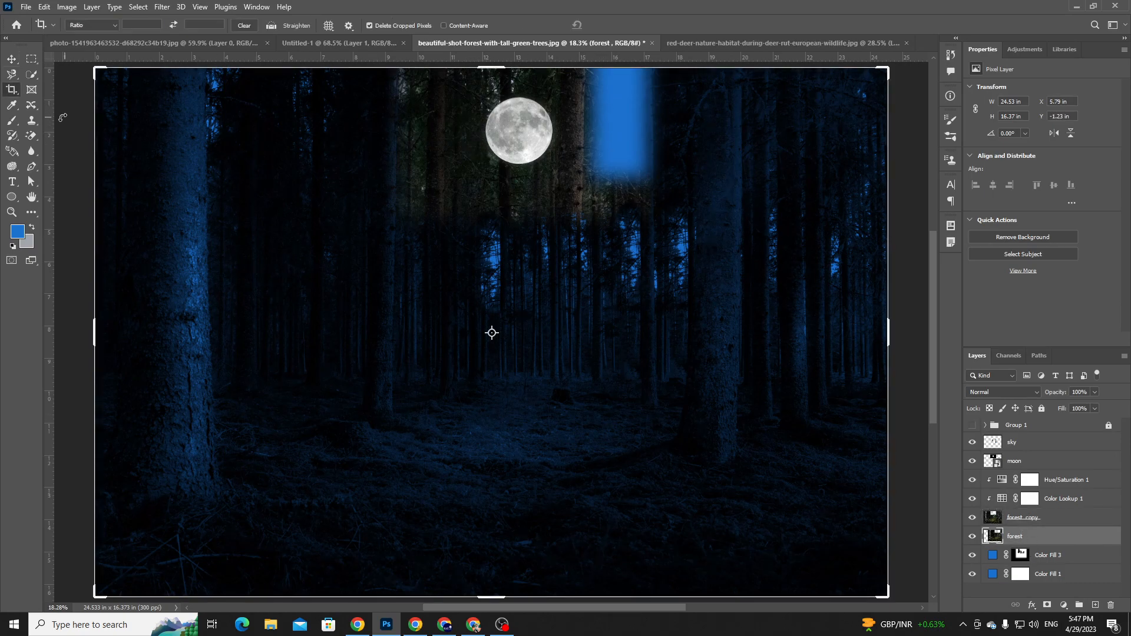
pyautogui.click(12, 59)
pyautogui.press('b')
pyautogui.moveTo(545, 197)
pyautogui.mouseDown()
pyautogui.moveTo(538, 222)
pyautogui.moveTo(561, 157)
pyautogui.moveTo(558, 76)
pyautogui.moveTo(483, 88)
pyautogui.mouseUp()
pyautogui.moveTo(449, 133)
pyautogui.mouseDown()
pyautogui.moveTo(397, 74)
pyautogui.moveTo(435, 62)
pyautogui.moveTo(431, 170)
pyautogui.moveTo(436, 197)
pyautogui.moveTo(455, 212)
pyautogui.moveTo(535, 174)
pyautogui.moveTo(561, 119)
pyautogui.moveTo(462, 73)
pyautogui.moveTo(438, 78)
pyautogui.moveTo(520, 85)
pyautogui.moveTo(420, 121)
pyautogui.moveTo(514, 107)
pyautogui.moveTo(519, 127)
pyautogui.moveTo(524, 105)
pyautogui.moveTo(618, 171)
pyautogui.moveTo(606, 197)
pyautogui.moveTo(620, 229)
pyautogui.moveTo(615, 175)
pyautogui.mouseUp()
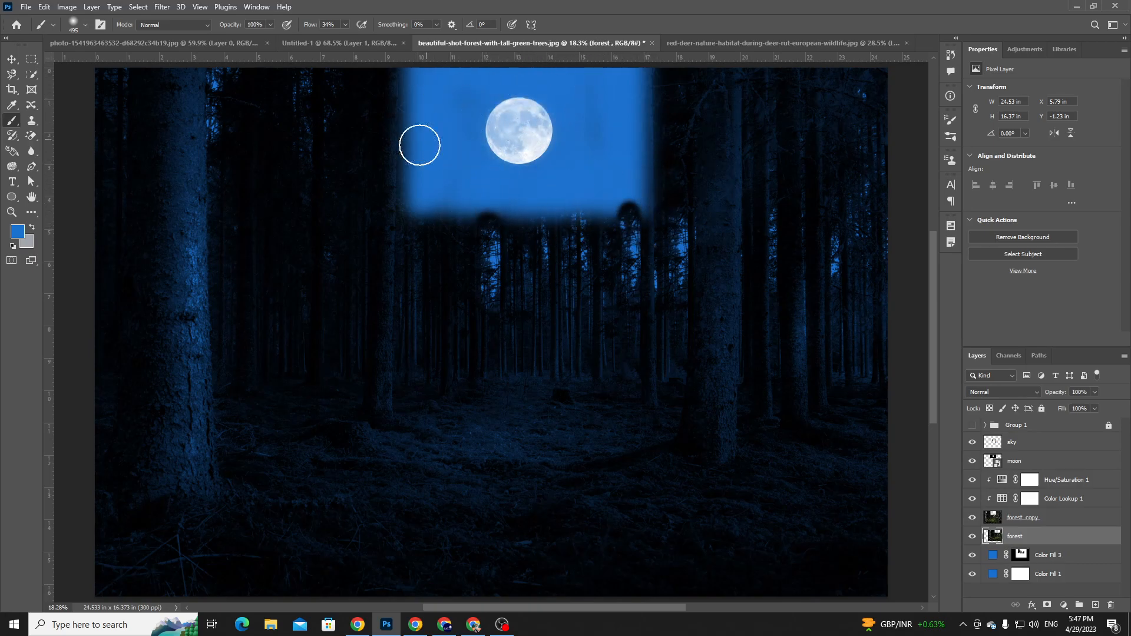
pyautogui.click(1007, 391)
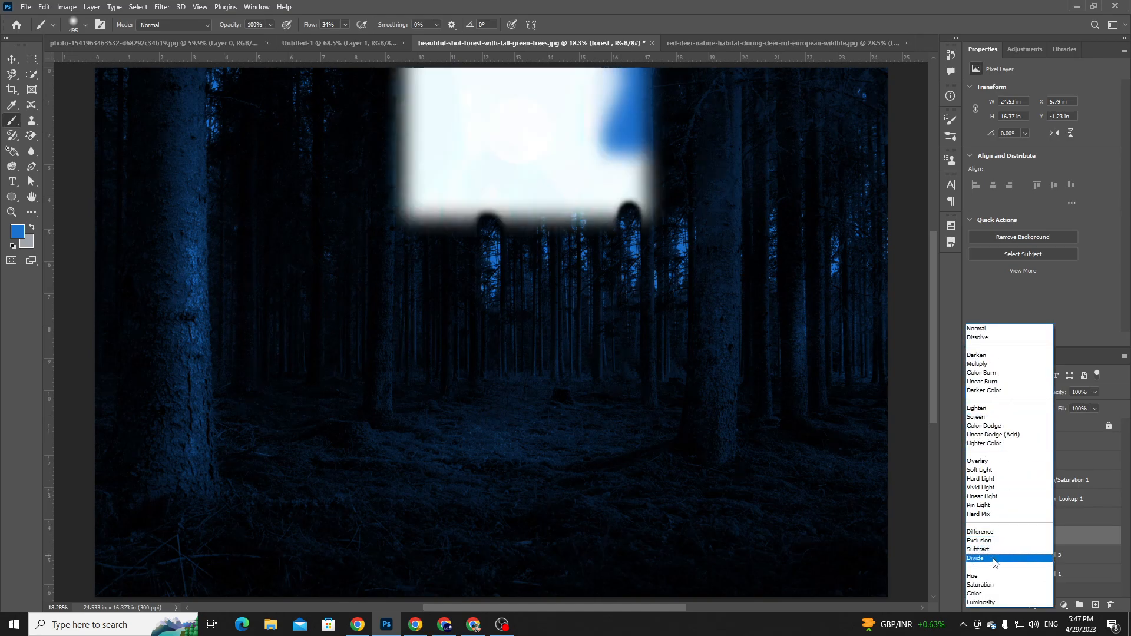
pyautogui.click(990, 550)
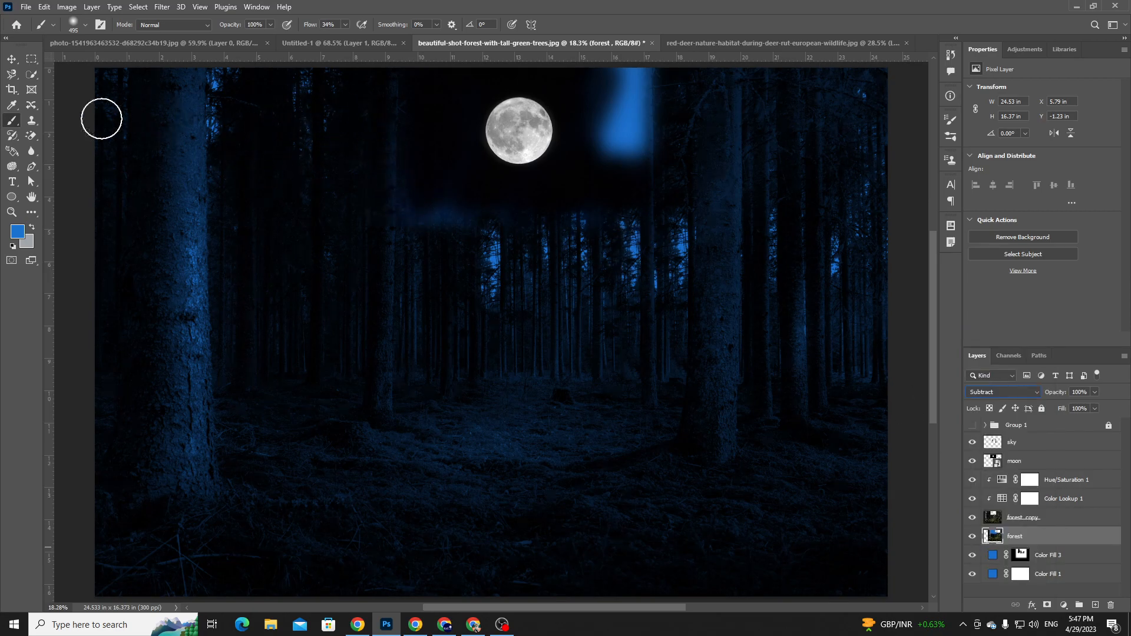
# - Try brushing over the leftover blue patch at the cutout's lower edge on the forest layer
pyautogui.rightClick(16, 122)
pyautogui.click(66, 122)
pyautogui.moveTo(453, 214); pyautogui.dragTo(475, 208)
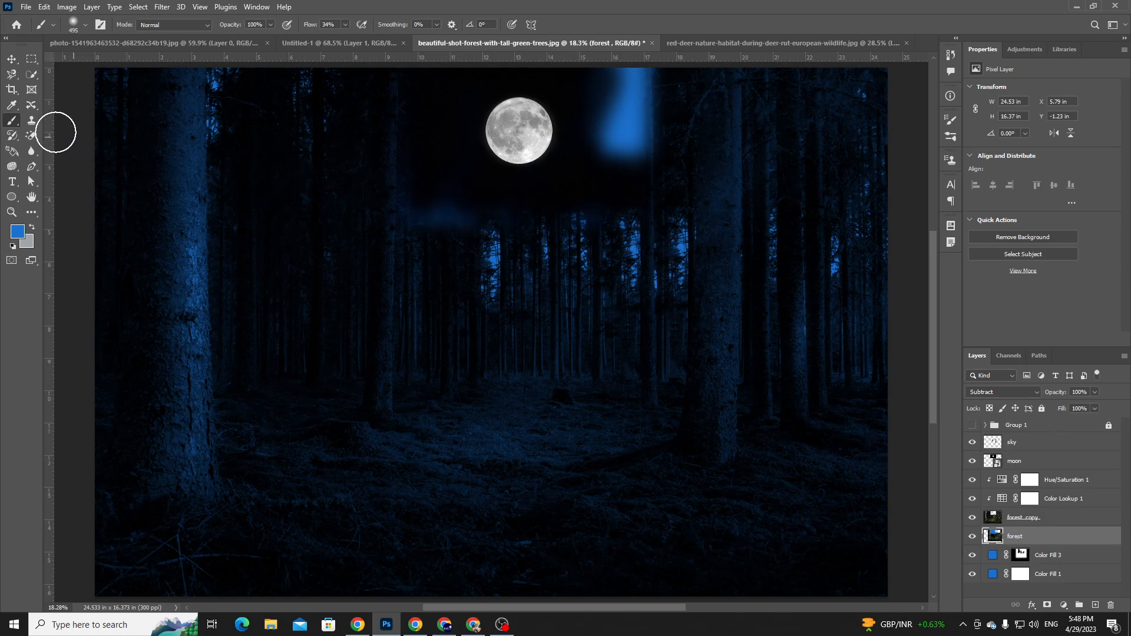
# - Add a new layer above the sky layer and set the foreground color to black
pyautogui.click(1025, 519)
pyautogui.click(1040, 443)
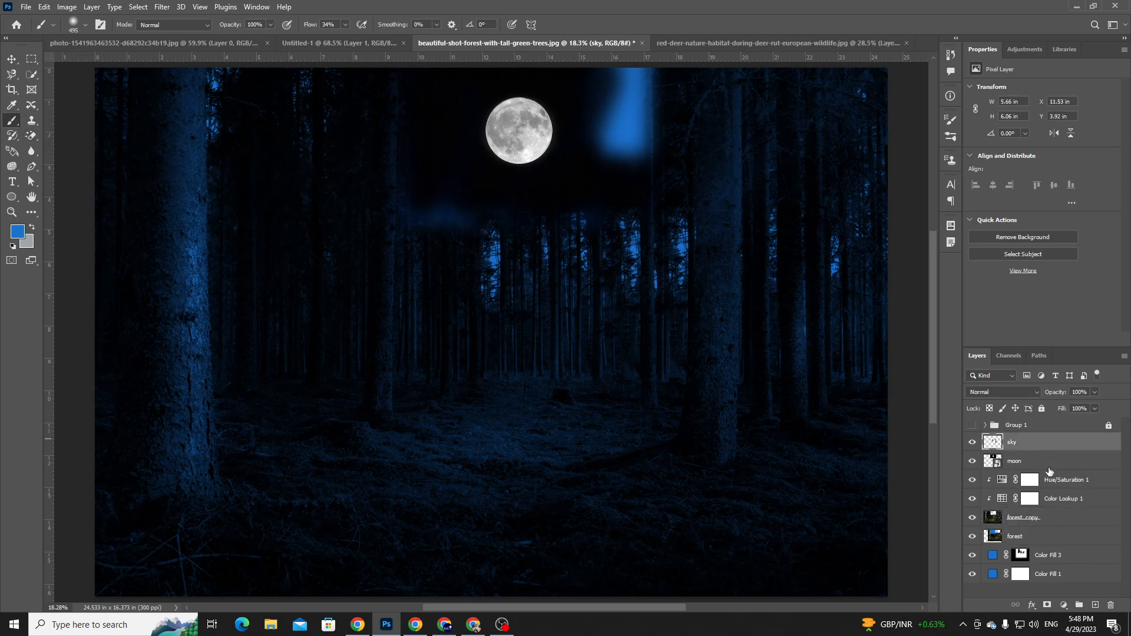
pyautogui.click(1095, 606)
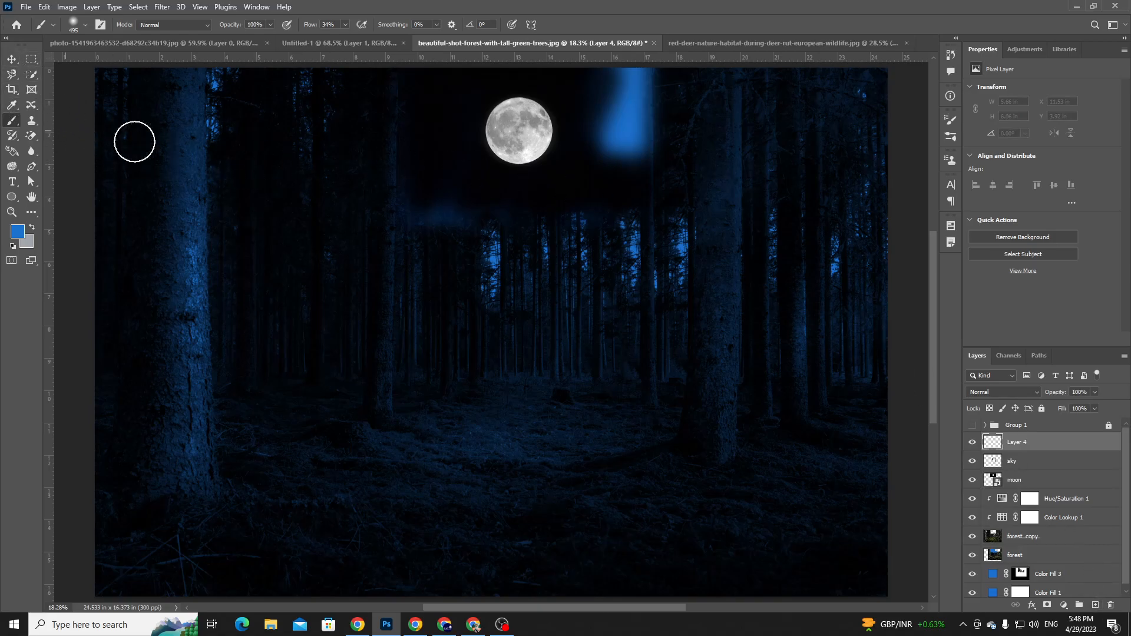
pyautogui.click(17, 231)
pyautogui.moveTo(579, 300); pyautogui.dragTo(509, 346)
pyautogui.click(801, 192)
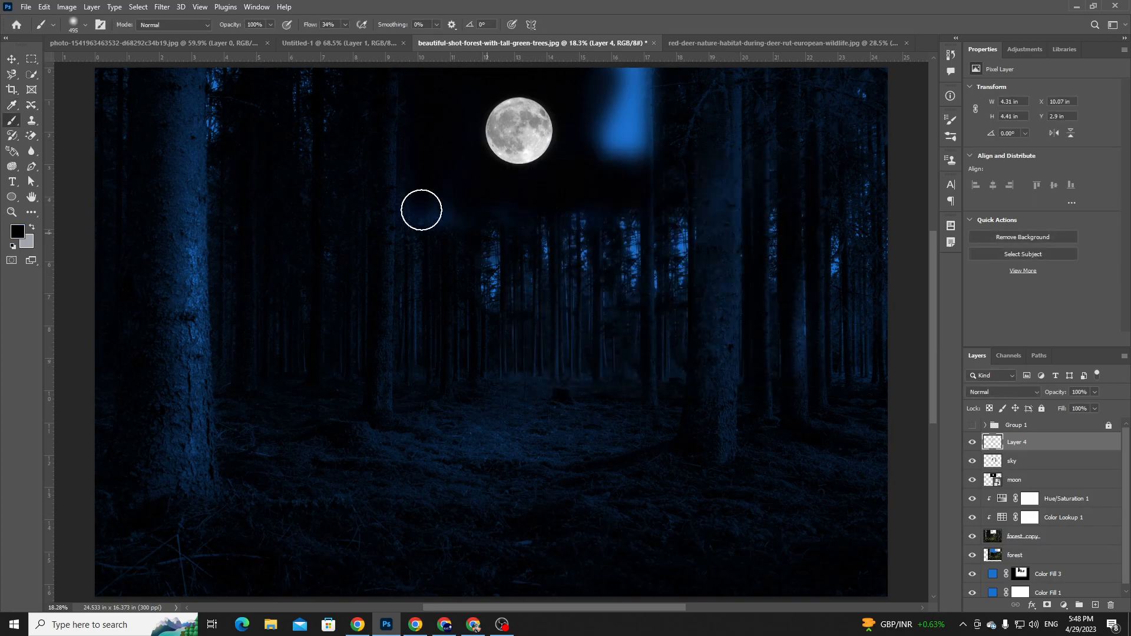
# - Paint black with a large Soft Round brush over the blue patch, the cutout and the gap between the trees on Layer 4
pyautogui.rightClick(538, 254)
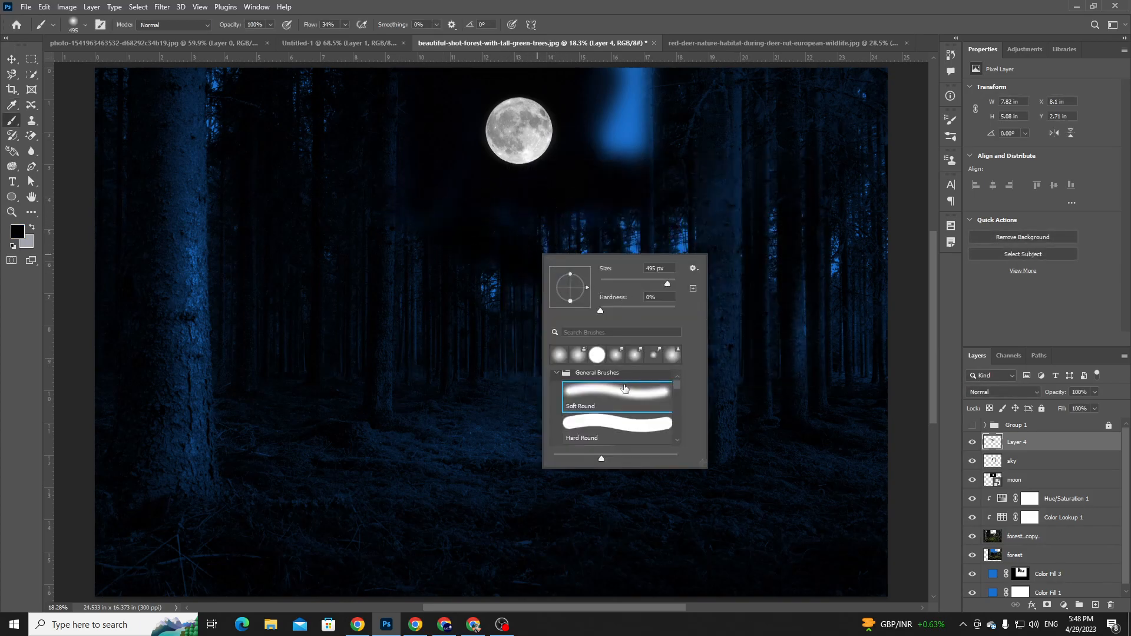
pyautogui.moveTo(520, 234)
pyautogui.mouseDown()
pyautogui.moveTo(577, 231)
pyautogui.moveTo(552, 296)
pyautogui.moveTo(602, 220)
pyautogui.moveTo(555, 317)
pyautogui.moveTo(592, 231)
pyautogui.moveTo(498, 338)
pyautogui.moveTo(490, 267)
pyautogui.moveTo(583, 357)
pyautogui.moveTo(492, 283)
pyautogui.moveTo(566, 352)
pyautogui.moveTo(536, 294)
pyautogui.moveTo(506, 288)
pyautogui.moveTo(595, 308)
pyautogui.moveTo(531, 310)
pyautogui.moveTo(563, 318)
pyautogui.moveTo(591, 164)
pyautogui.moveTo(587, 104)
pyautogui.moveTo(579, 127)
pyautogui.moveTo(592, 94)
pyautogui.moveTo(586, 143)
pyautogui.moveTo(606, 63)
pyautogui.moveTo(588, 177)
pyautogui.moveTo(613, 83)
pyautogui.moveTo(570, 282)
pyautogui.moveTo(502, 207)
pyautogui.moveTo(453, 207)
pyautogui.moveTo(493, 282)
pyautogui.mouseUp()
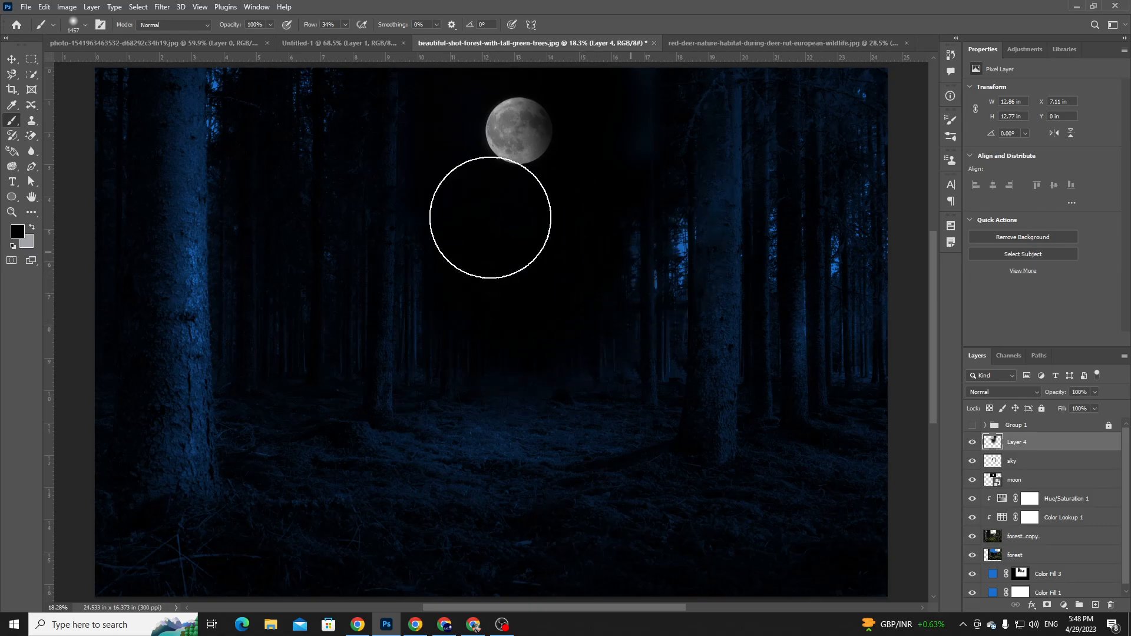
pyautogui.click(12, 58)
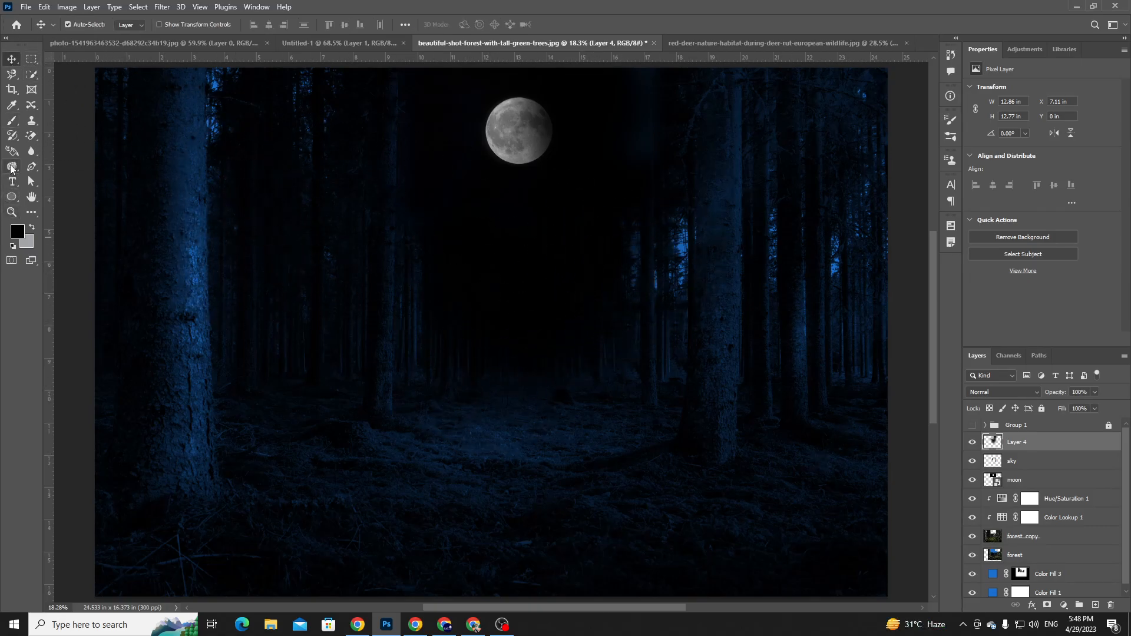
# - Try painting black over the ground in the middle of the forest clearing, and undo the stroke
pyautogui.press('b')
pyautogui.moveTo(487, 398)
pyautogui.mouseDown()
pyautogui.moveTo(503, 419)
pyautogui.moveTo(561, 400)
pyautogui.mouseUp()
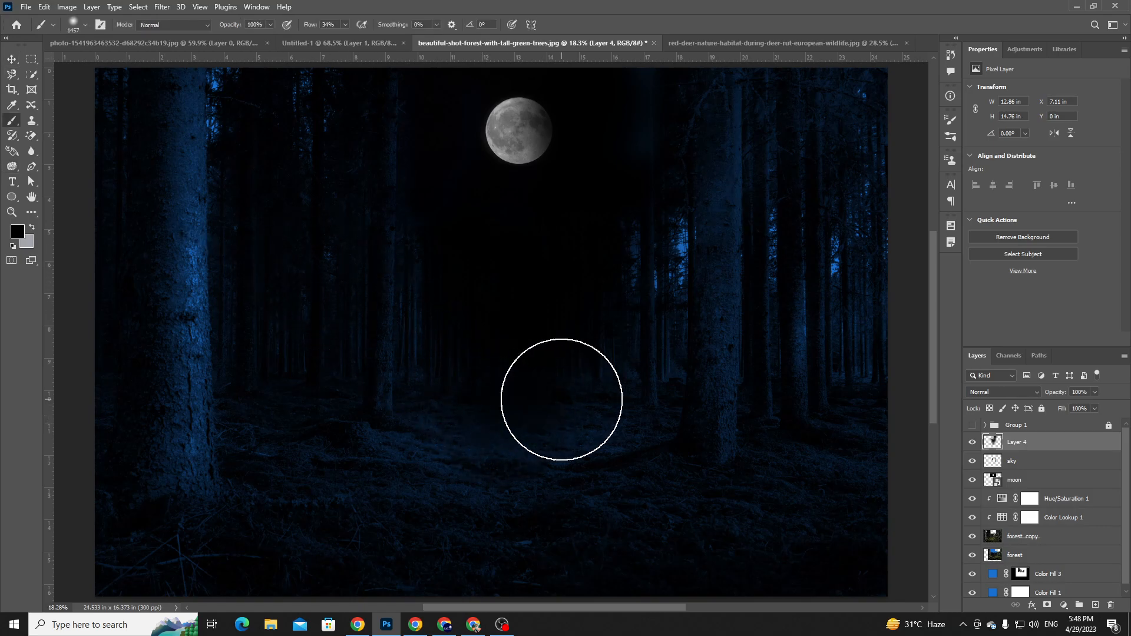
pyautogui.hotkey('ctrl', 'z')
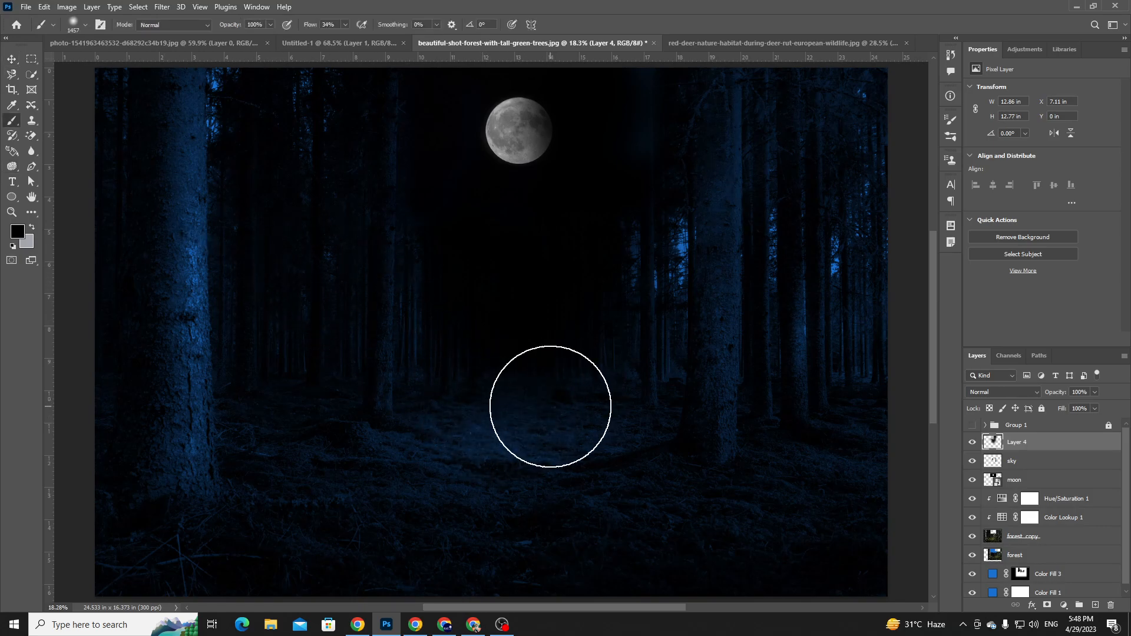
# - Erase the black paint on Layer 4 along the clearing's far edge with a Soft Round eraser of 432 px
pyautogui.press('e')
pyautogui.rightClick(32, 136)
pyautogui.click(53, 138)
pyautogui.rightClick(451, 406)
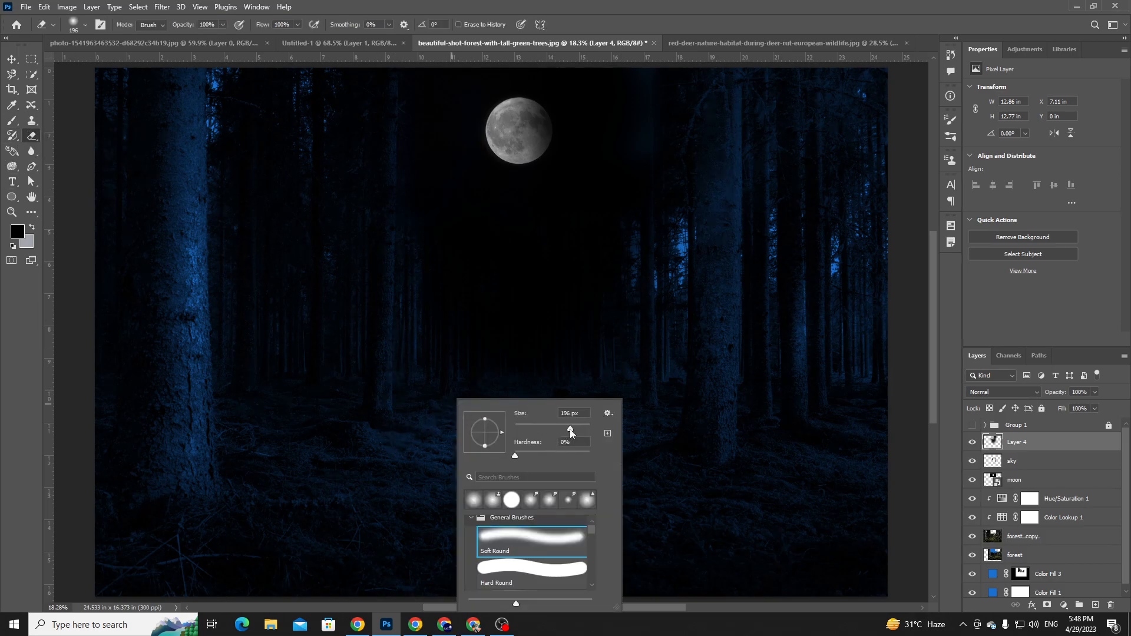
pyautogui.click(411, 375)
pyautogui.moveTo(522, 377); pyautogui.dragTo(527, 377)
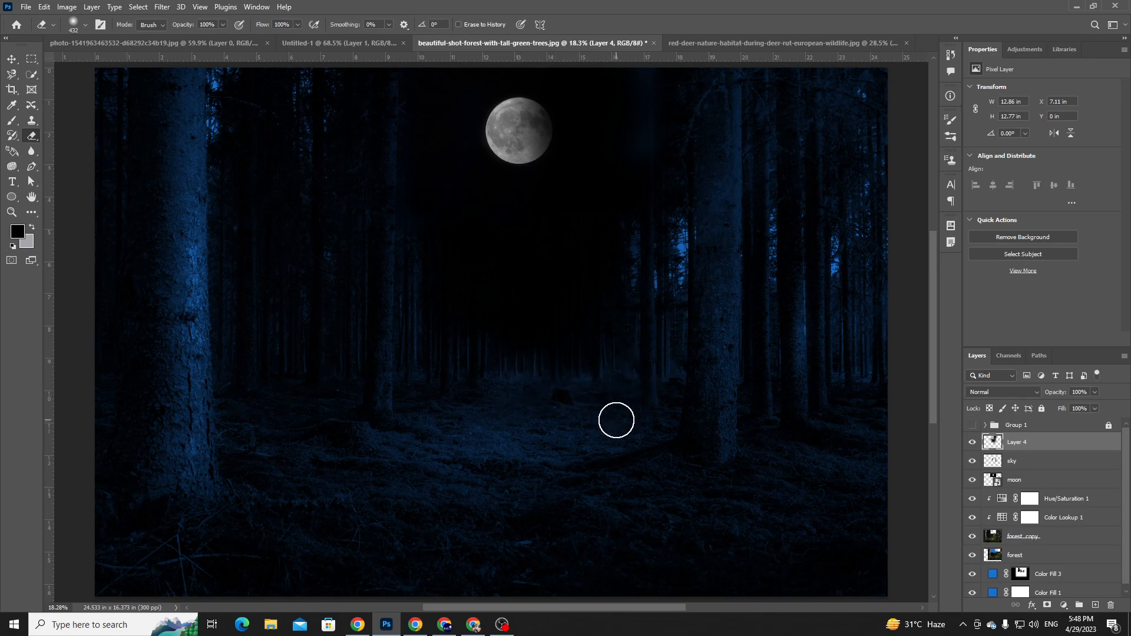
# - Paint more black over the distant tree trunks in the center of the forest on Layer 4
pyautogui.hotkey('ctrl', '+')
pyautogui.hotkey('ctrl', '+')
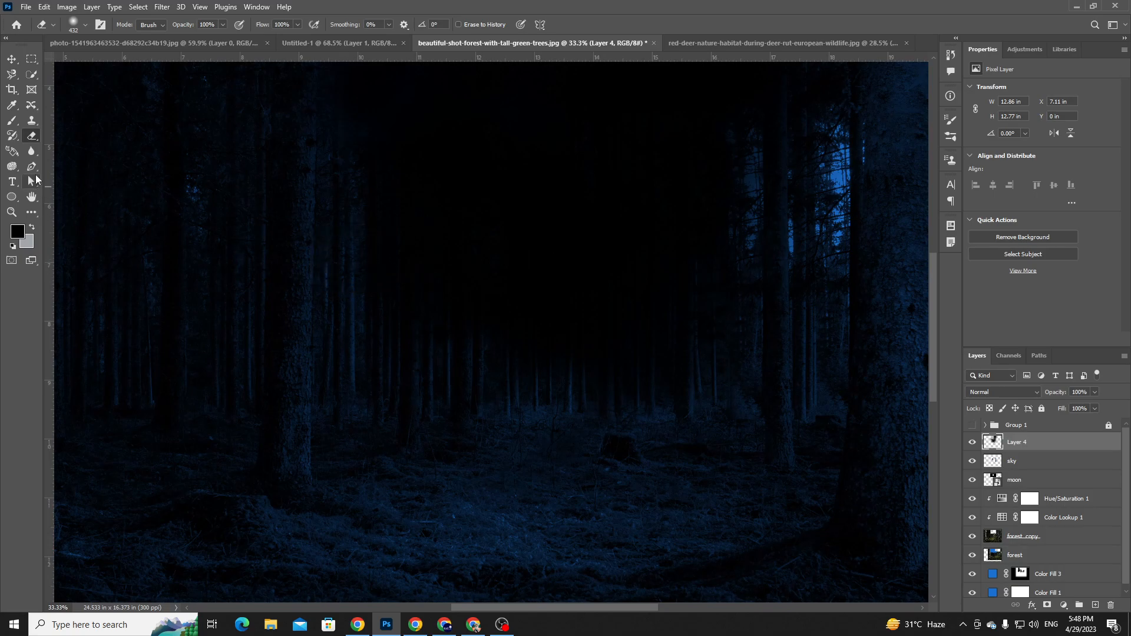
pyautogui.click(12, 121)
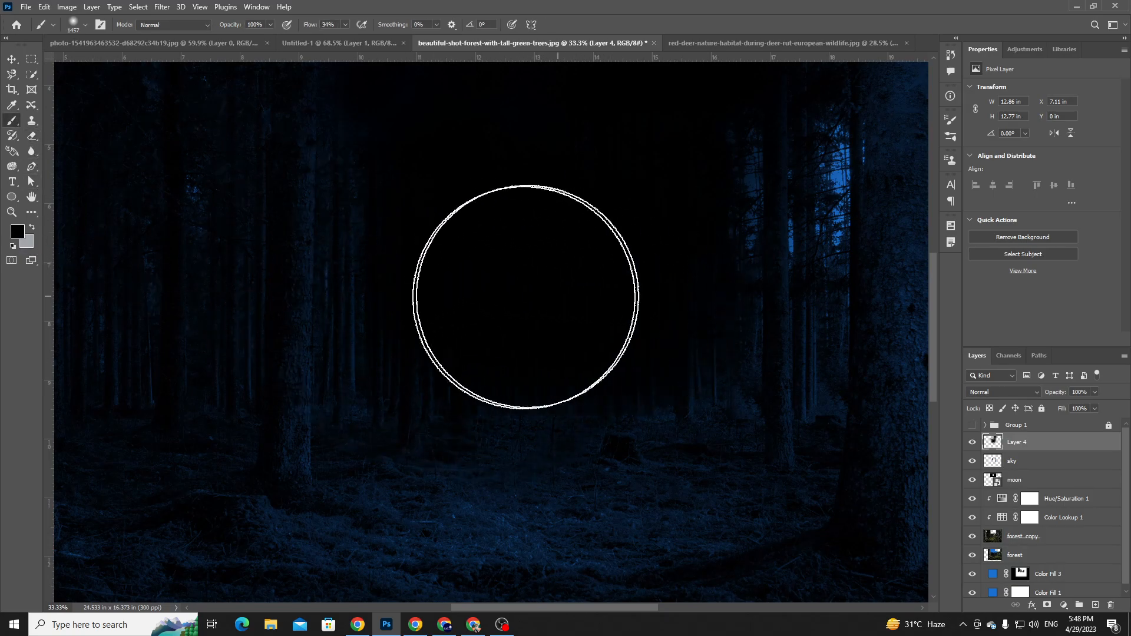
pyautogui.hotkey('ctrl', '0')
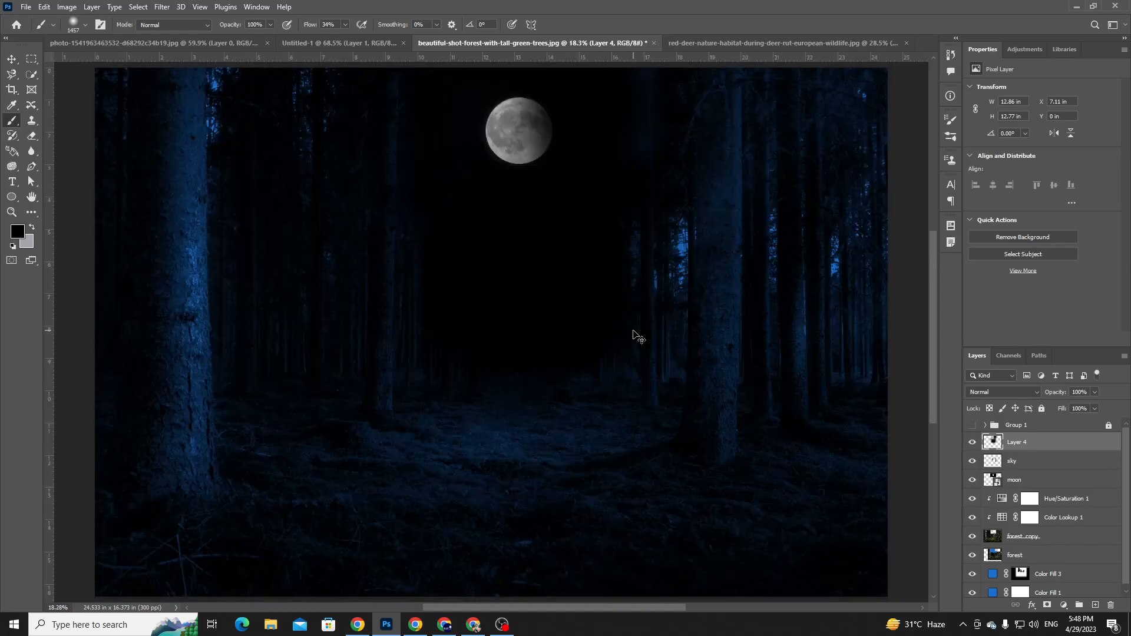
pyautogui.press('v')
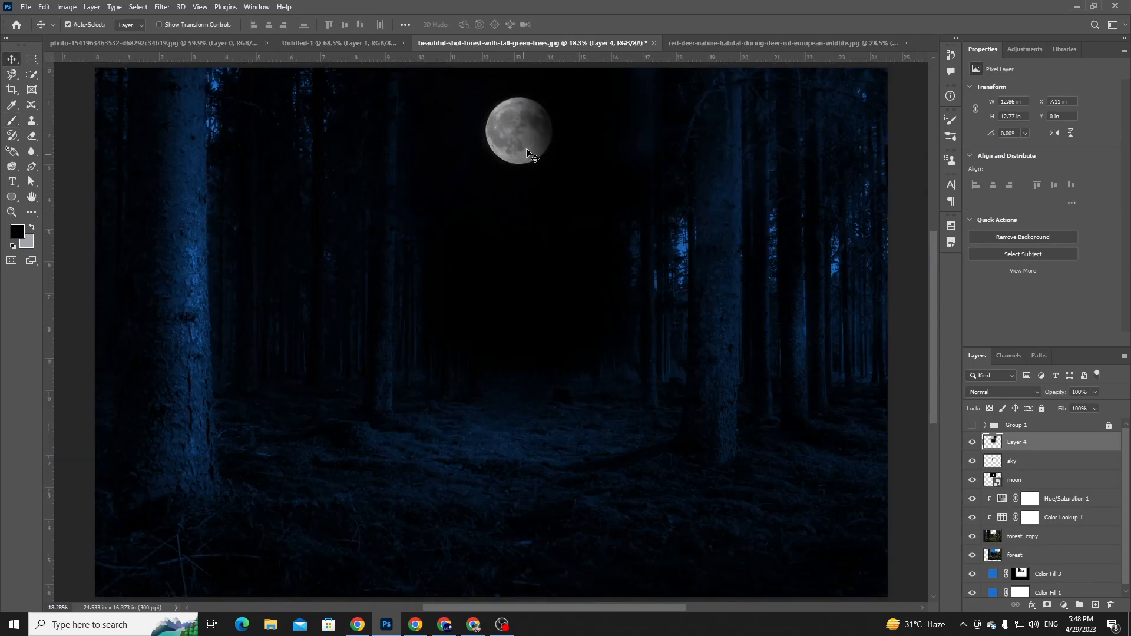
pyautogui.press('ctrl')
# - Compare the image with and without the black paint by hiding and showing Layer 4
pyautogui.click(973, 441)
pyautogui.click(972, 441)
pyautogui.click(972, 442)
pyautogui.click(973, 442)
pyautogui.scroll(-2, 661, 336)
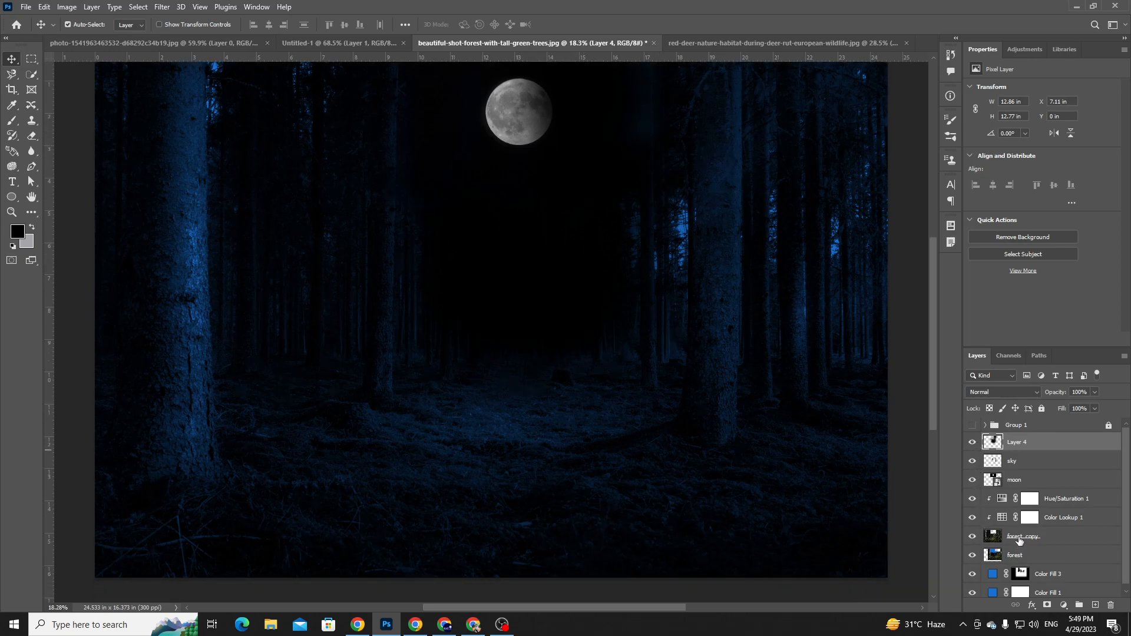
# - Try deleting the forest copy layer and the forest layer one at a time, and undo each deletion
pyautogui.click(1020, 541)
pyautogui.press('Delete')
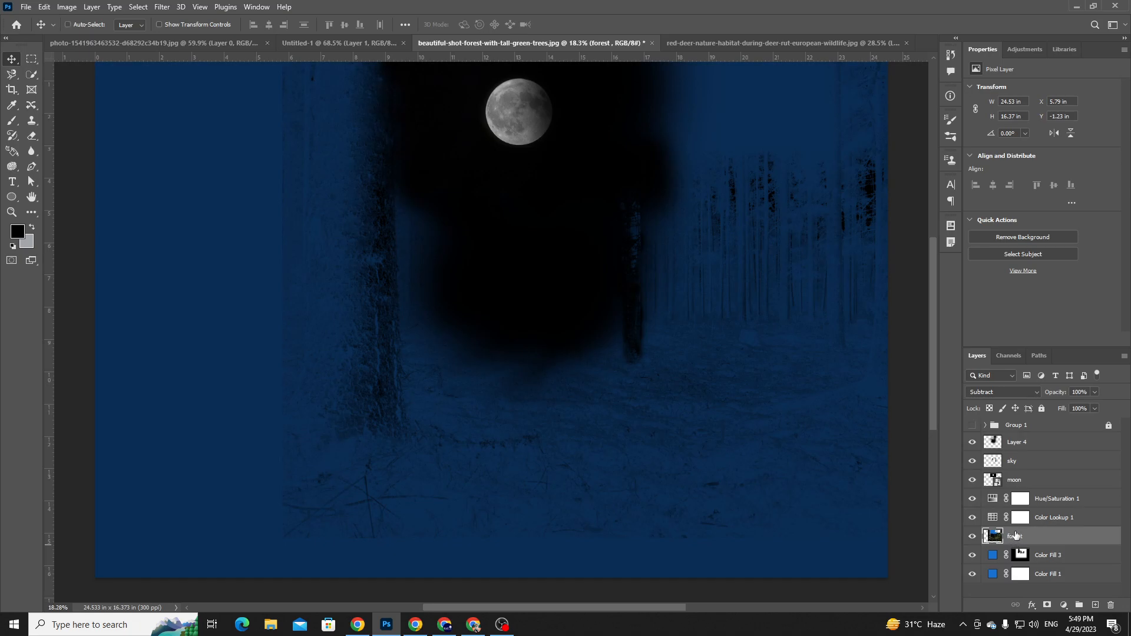
pyautogui.hotkey('ctrl', 'z')
pyautogui.scroll(-1, 999, 547)
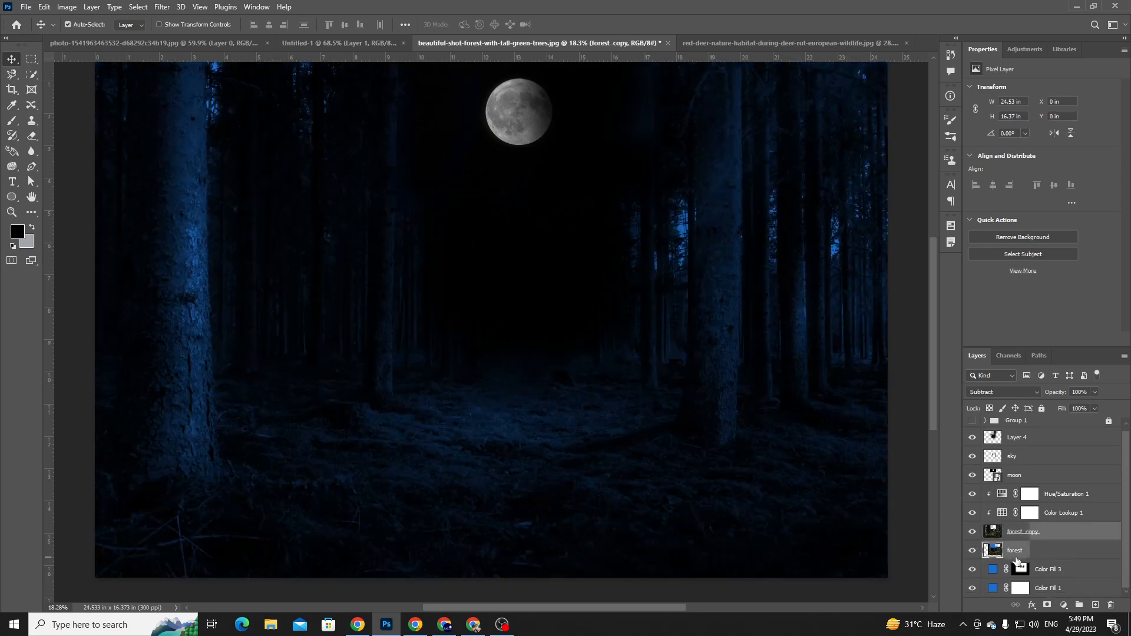
pyautogui.click(1016, 558)
pyautogui.press('Delete')
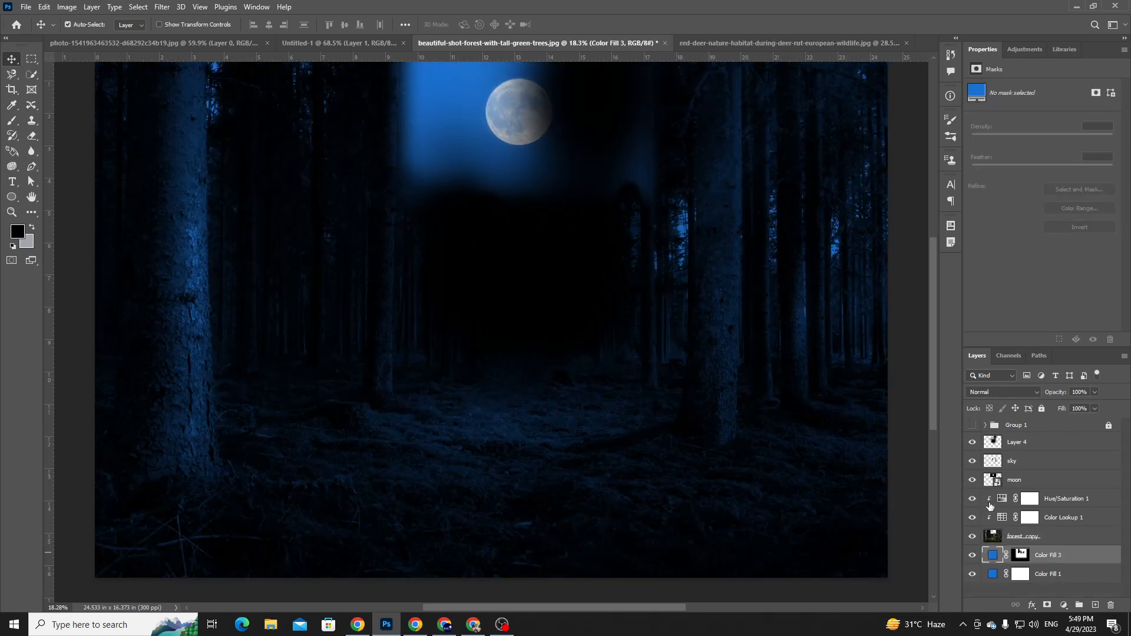
pyautogui.hotkey('ctrl', 'z')
pyautogui.scroll(-1, 987, 571)
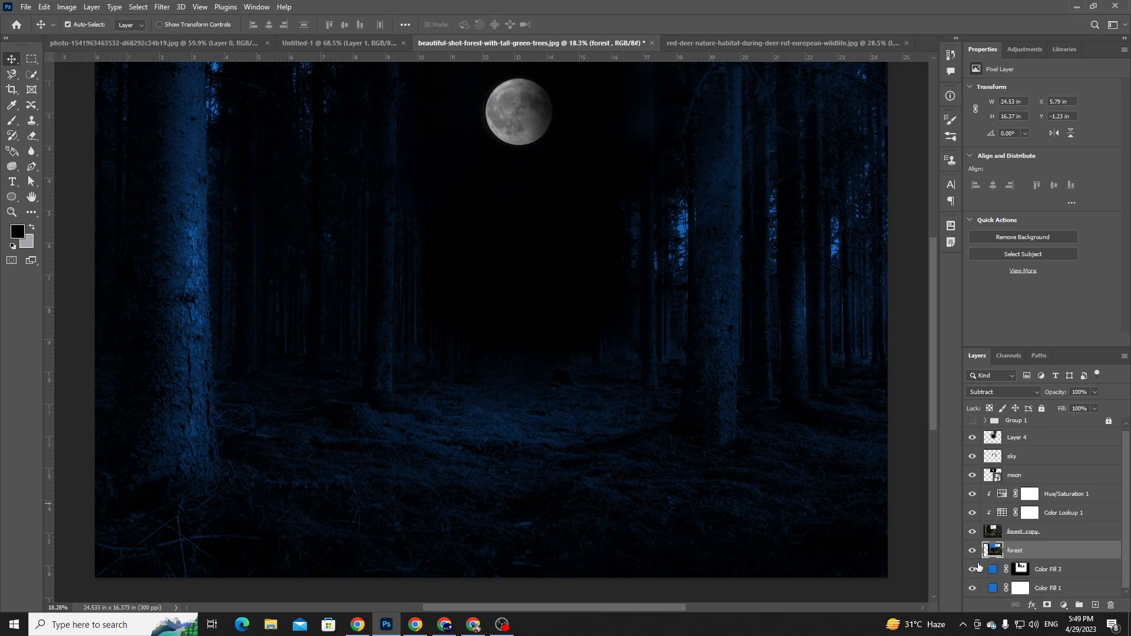
# - Hide and show the Color Fill 1 layer to check its effect on the forest and moon
pyautogui.click(981, 590)
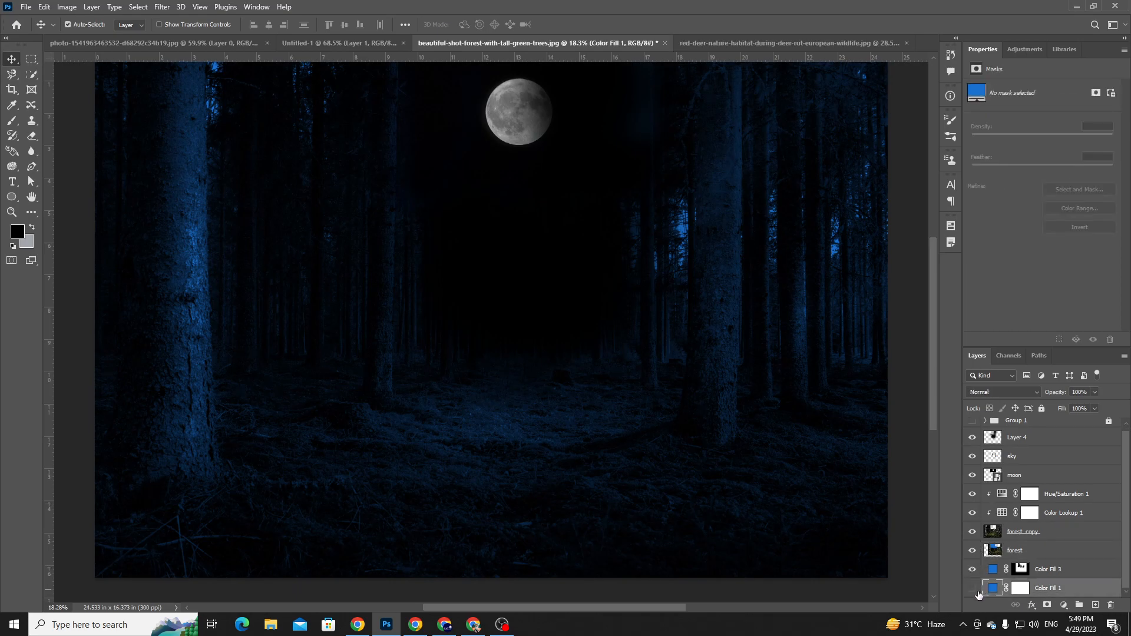
pyautogui.click(977, 591)
pyautogui.click(973, 589)
pyautogui.click(973, 589)
pyautogui.click(973, 589)
pyautogui.scroll(-2, 587, 272)
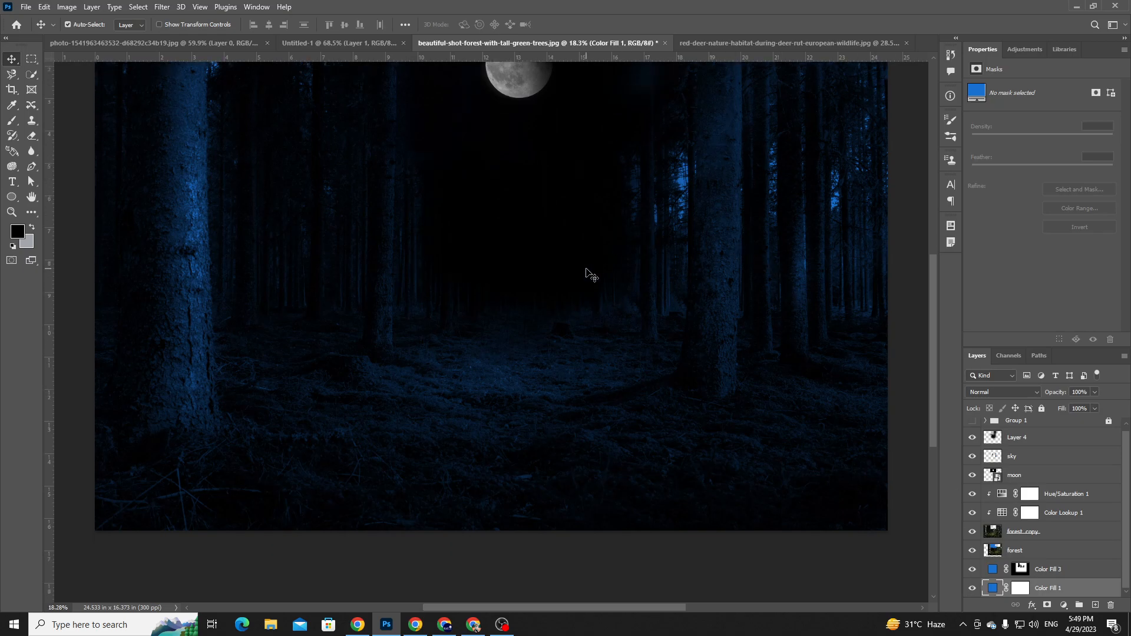
pyautogui.scroll(3, 588, 272)
pyautogui.scroll(1, 386, 187)
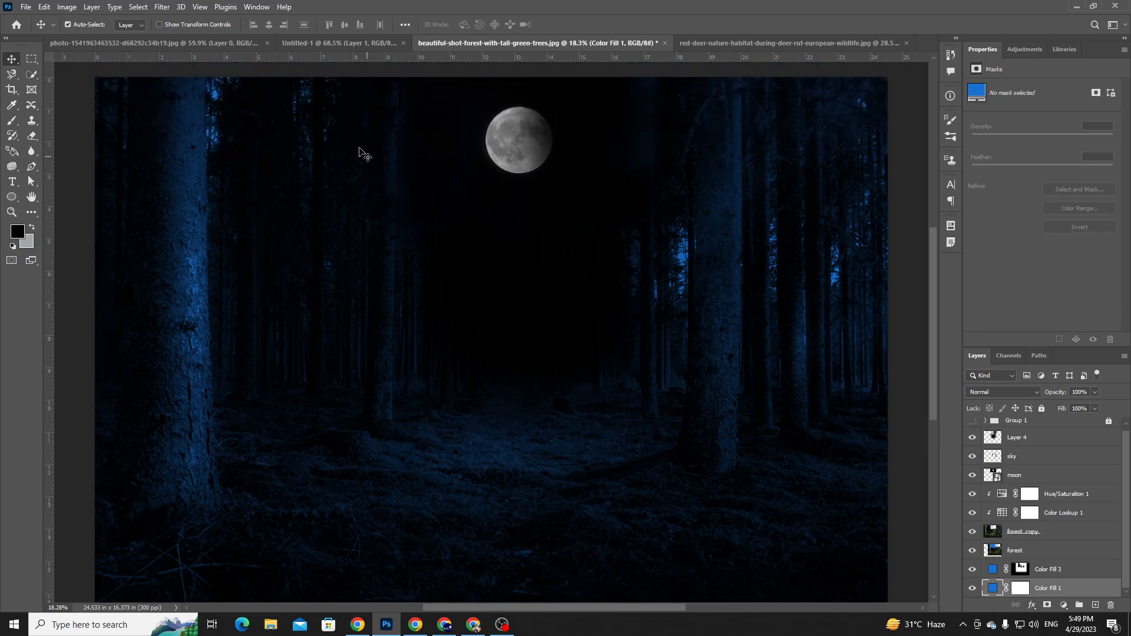
pyautogui.scroll(-1, 749, 465)
# - Select the forest layer and try opening the beautiful-shot-forest-with-tall-green-trees image from Downloads again
pyautogui.click(1013, 550)
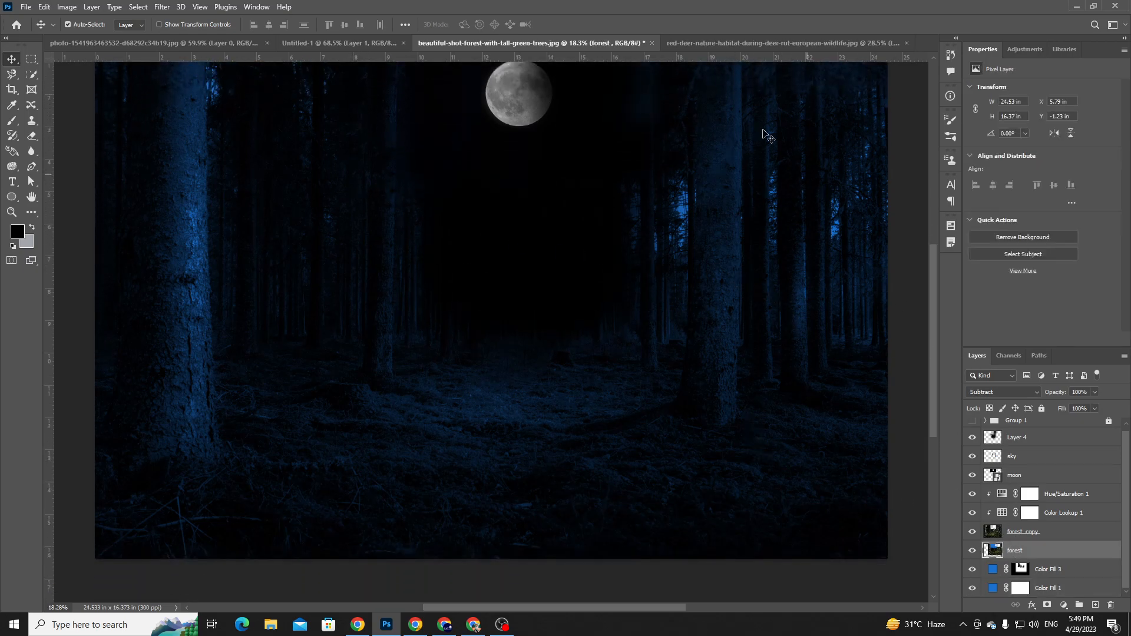
pyautogui.hotkey('ctrl', 'o')
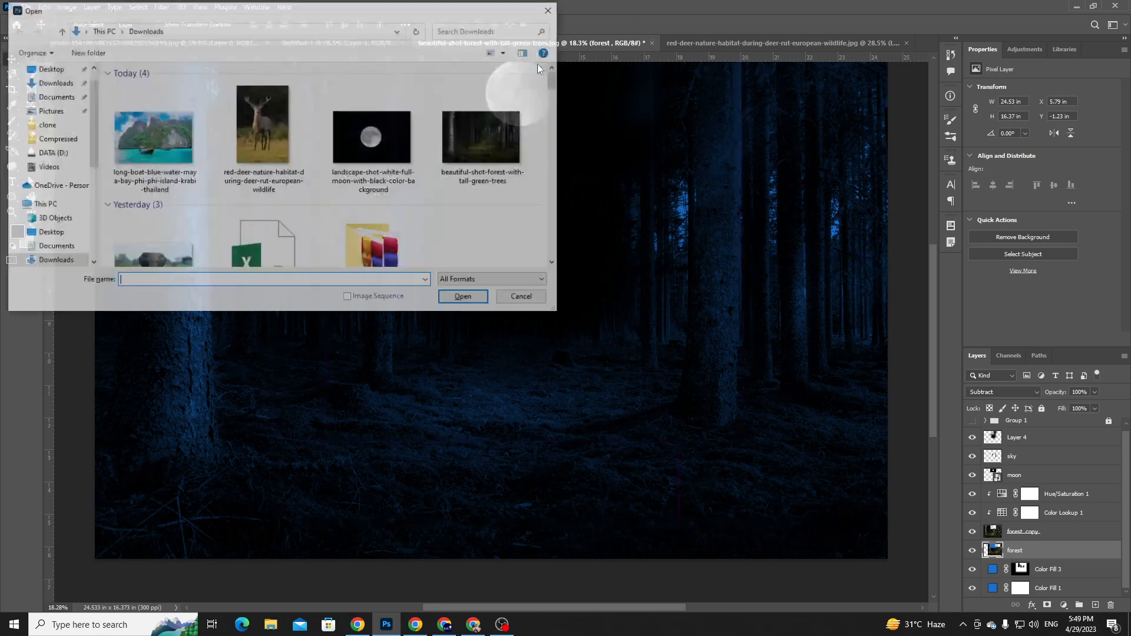
pyautogui.click(502, 152)
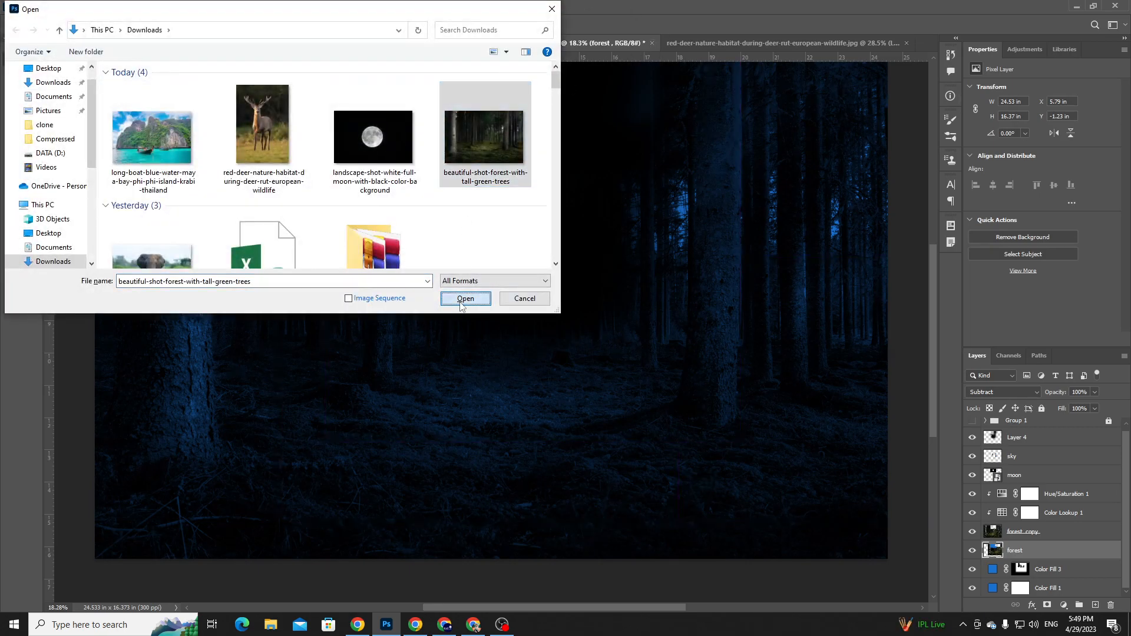
pyautogui.click(463, 301)
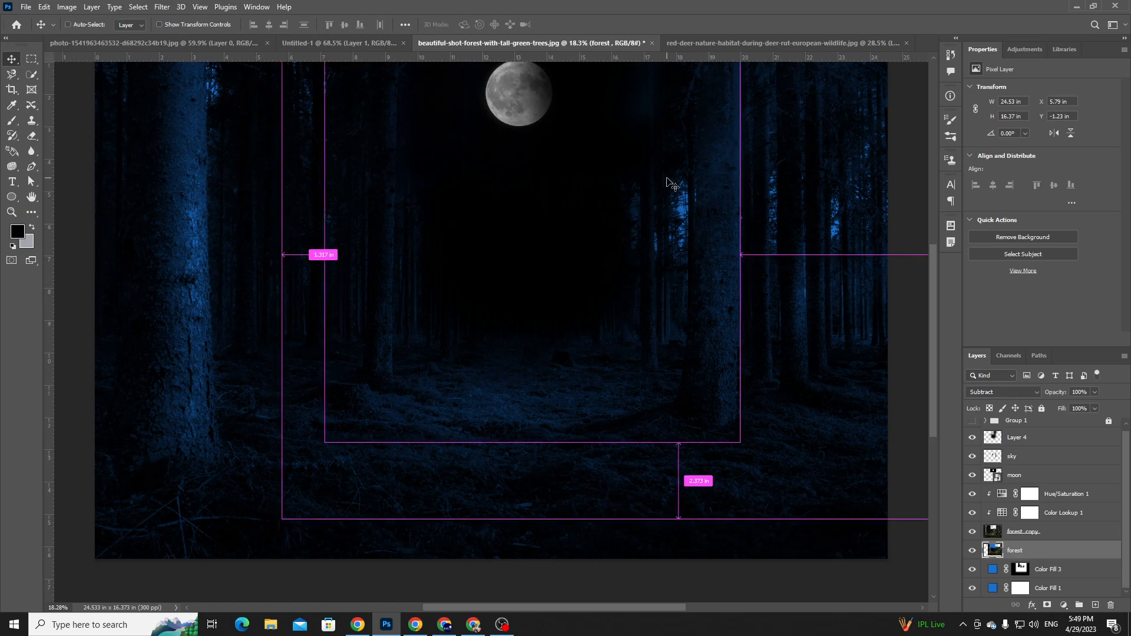
pyautogui.click(791, 44)
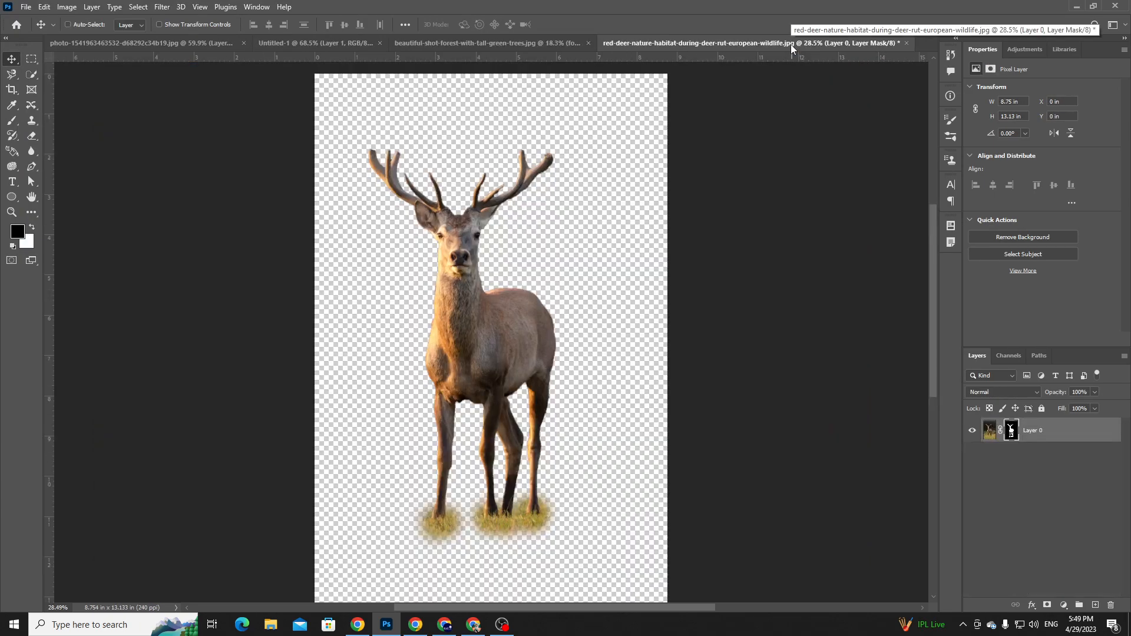
pyautogui.hotkey('ctrl', 'o')
pyautogui.click(483, 137)
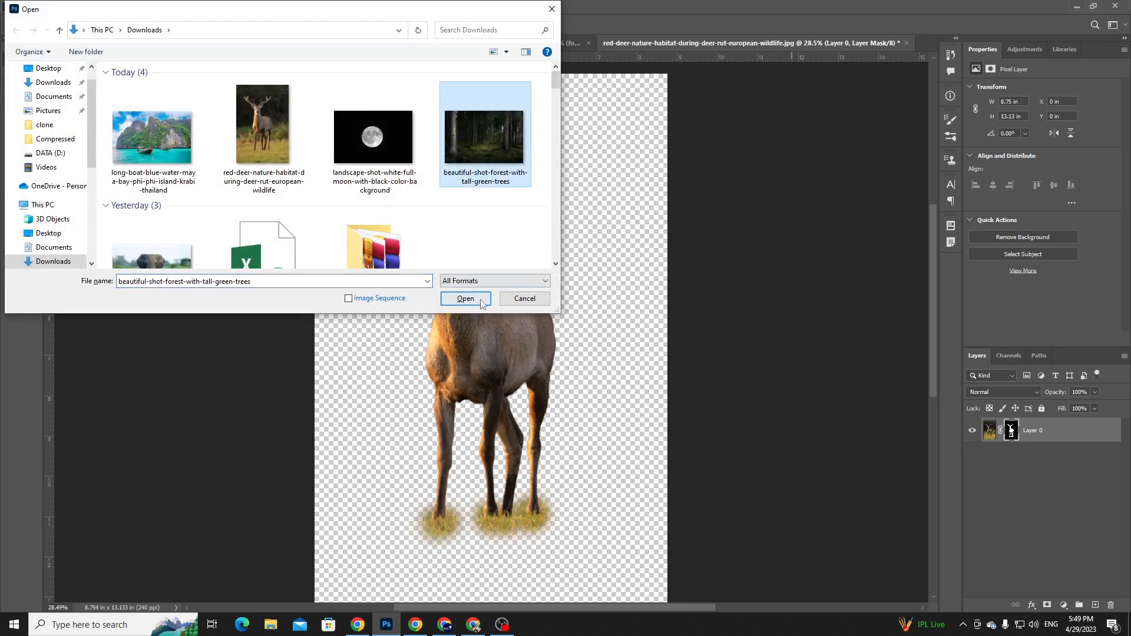
pyautogui.click(466, 299)
pyautogui.scroll(-2, 1021, 461)
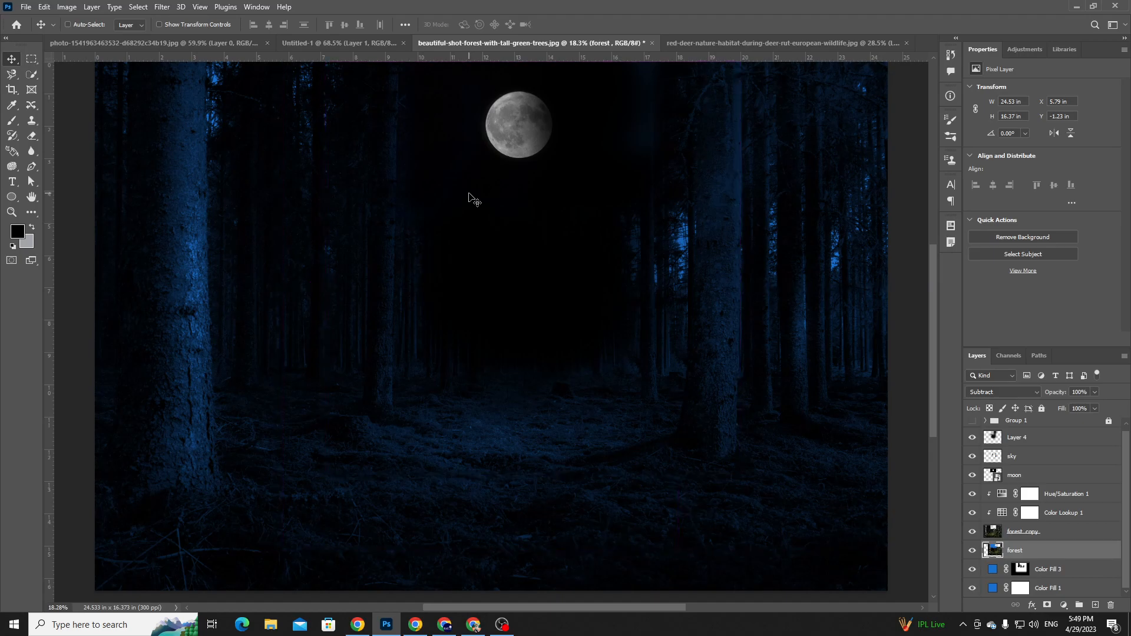
# - Place beautiful-shot-forest-with-tall-green-trees from Downloads as an embedded smart object above the forest layer, keeping its full-canvas size
pyautogui.click(26, 6)
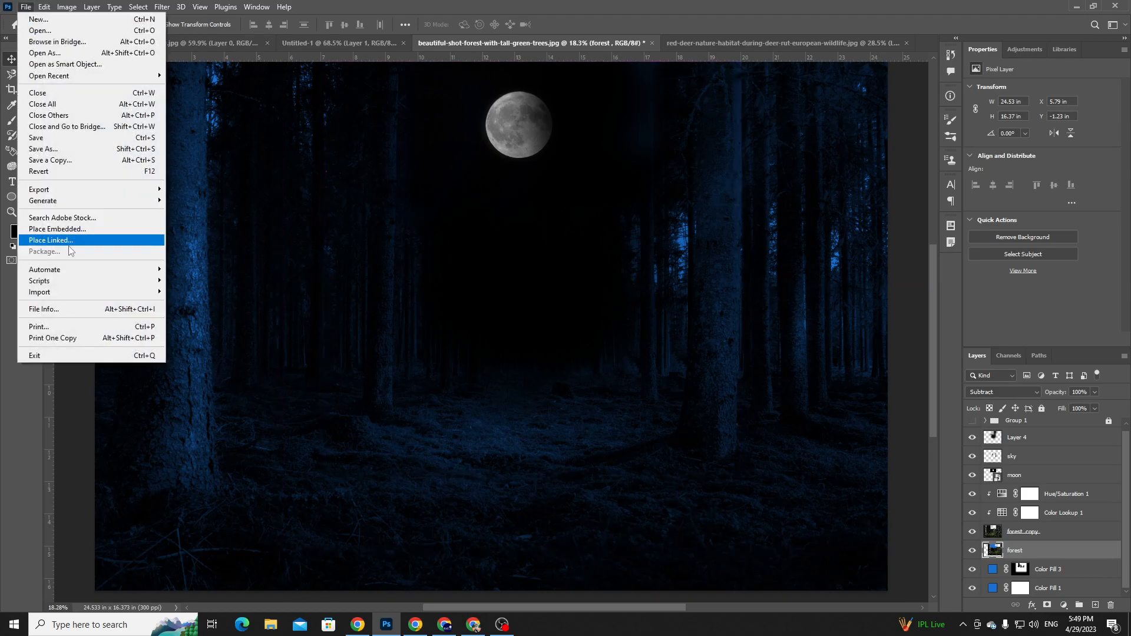
pyautogui.click(70, 236)
pyautogui.click(483, 136)
pyautogui.click(466, 299)
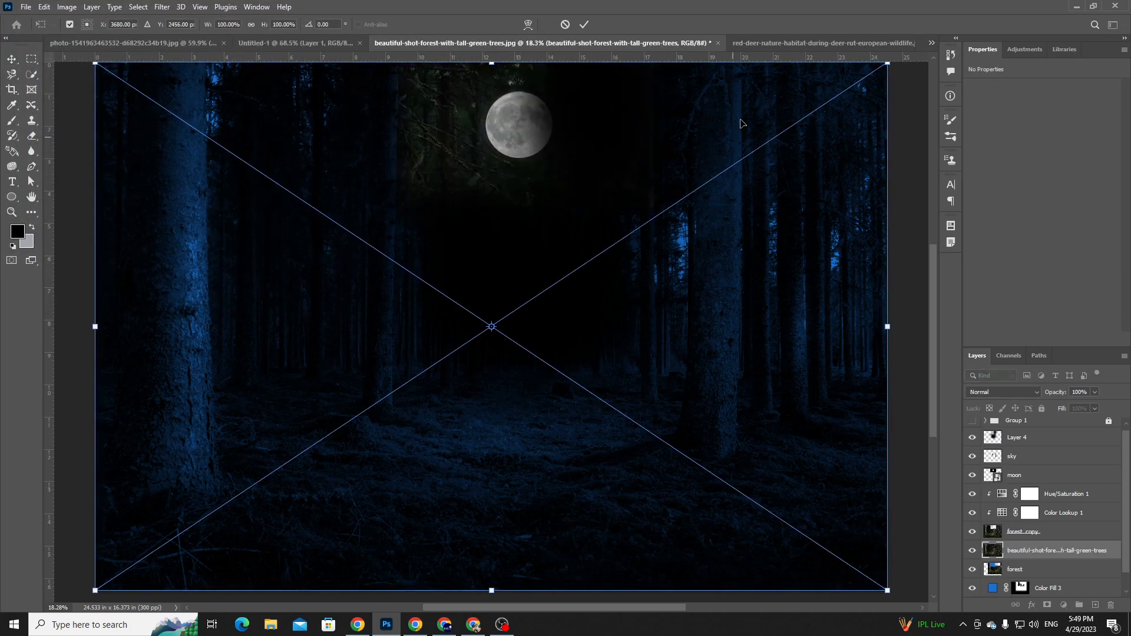
pyautogui.click(585, 24)
# - Hide every layer except the newly placed forest image
pyautogui.moveTo(972, 532); pyautogui.dragTo(973, 457)
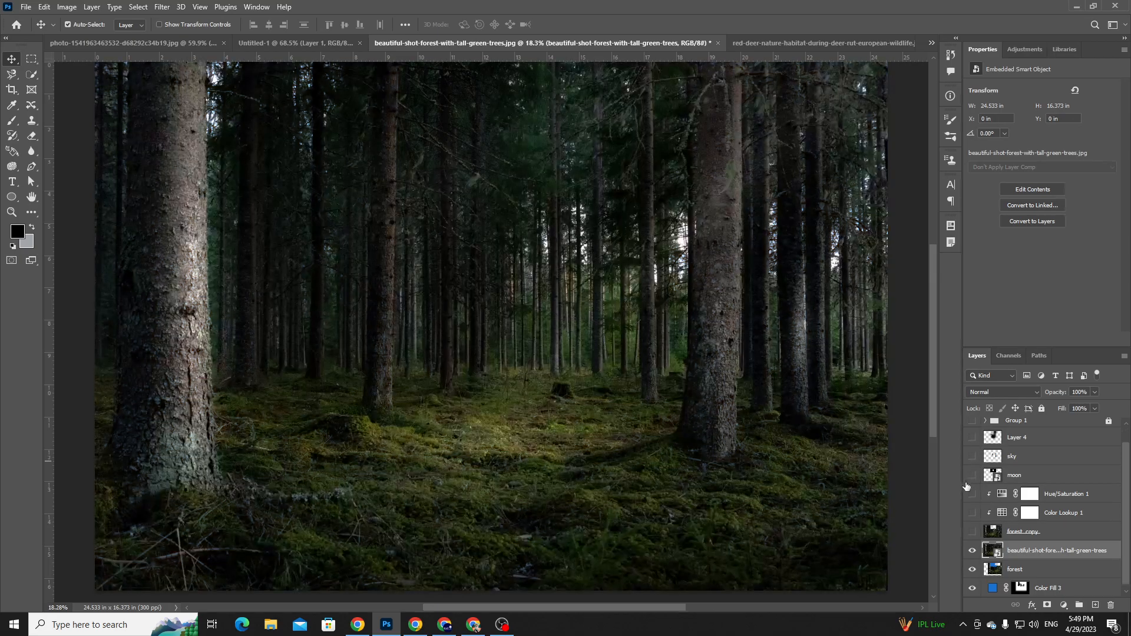
pyautogui.scroll(-1, 977, 465)
pyautogui.moveTo(973, 569); pyautogui.dragTo(973, 589)
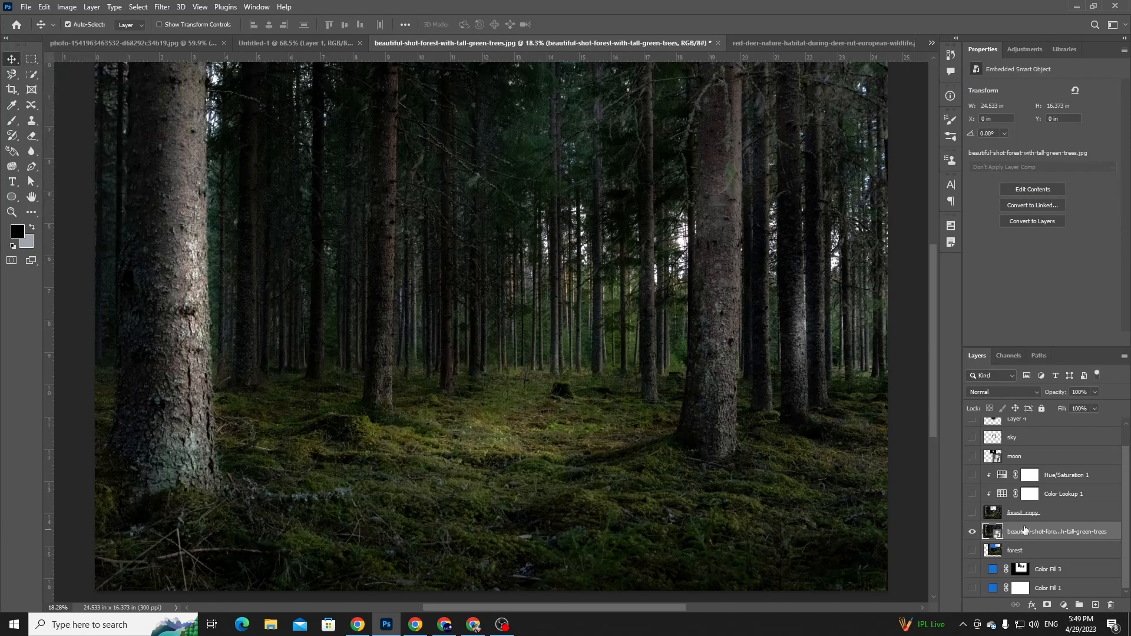
# - Move the placed forest layer directly below Color Lookup 1, release its clipping mask, and show the Color Lookup and Hue/Saturation adjustments
pyautogui.moveTo(1008, 530); pyautogui.dragTo(1005, 505)
pyautogui.click(973, 496)
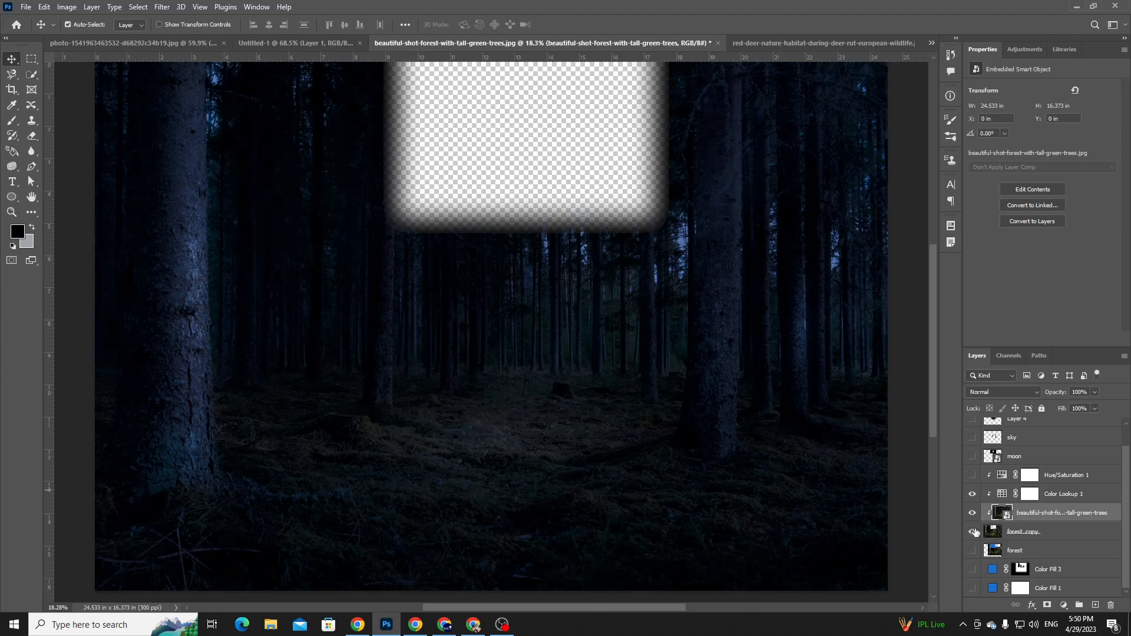
pyautogui.click(972, 531)
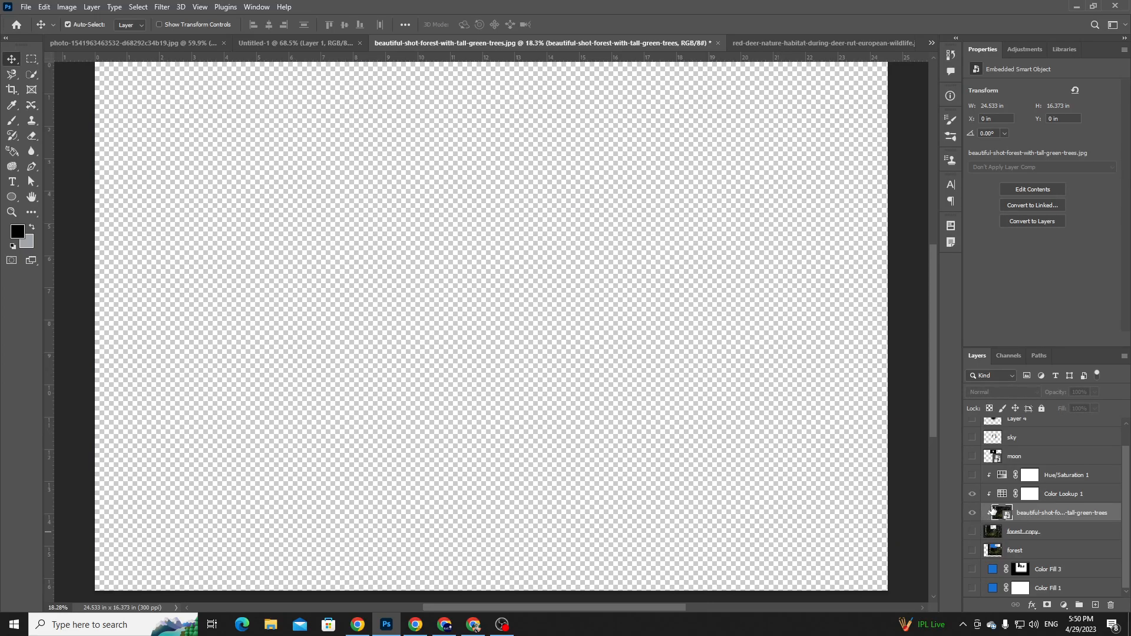
pyautogui.rightClick(1032, 516)
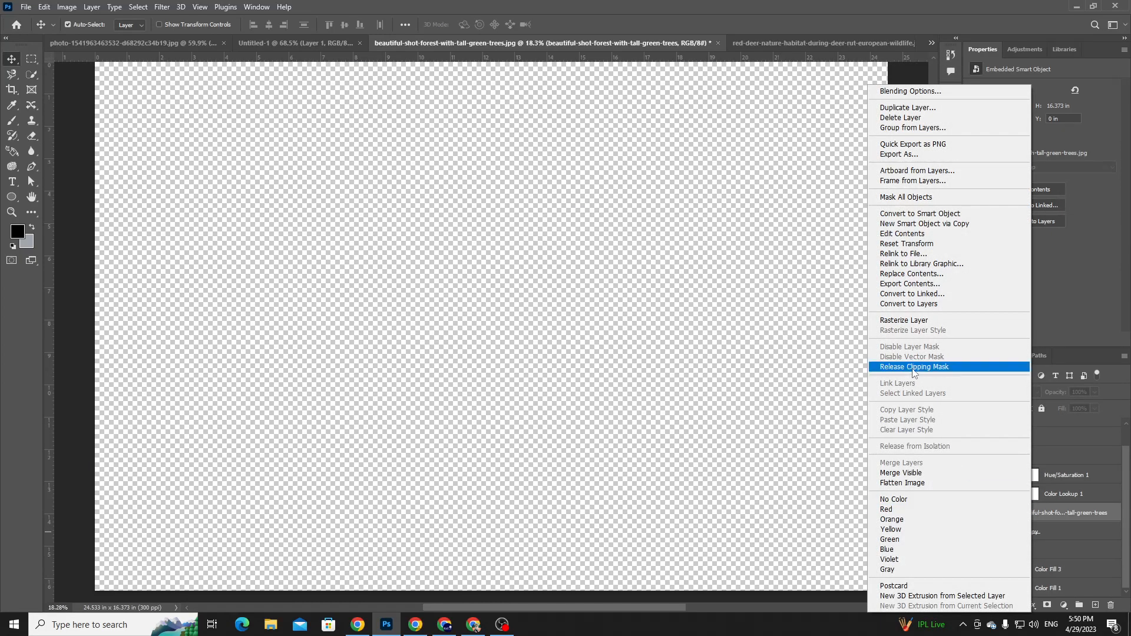
pyautogui.click(913, 366)
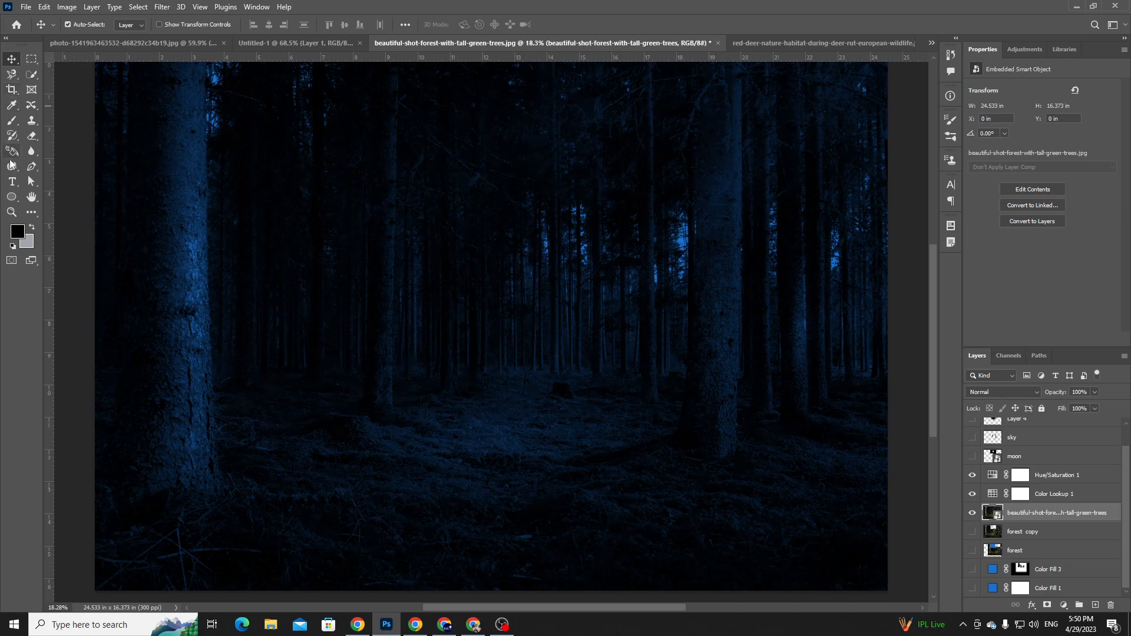
# - Fill a feathered rectangular selection over the upper central trees with black on a new layer, and clear the selection
pyautogui.click(30, 63)
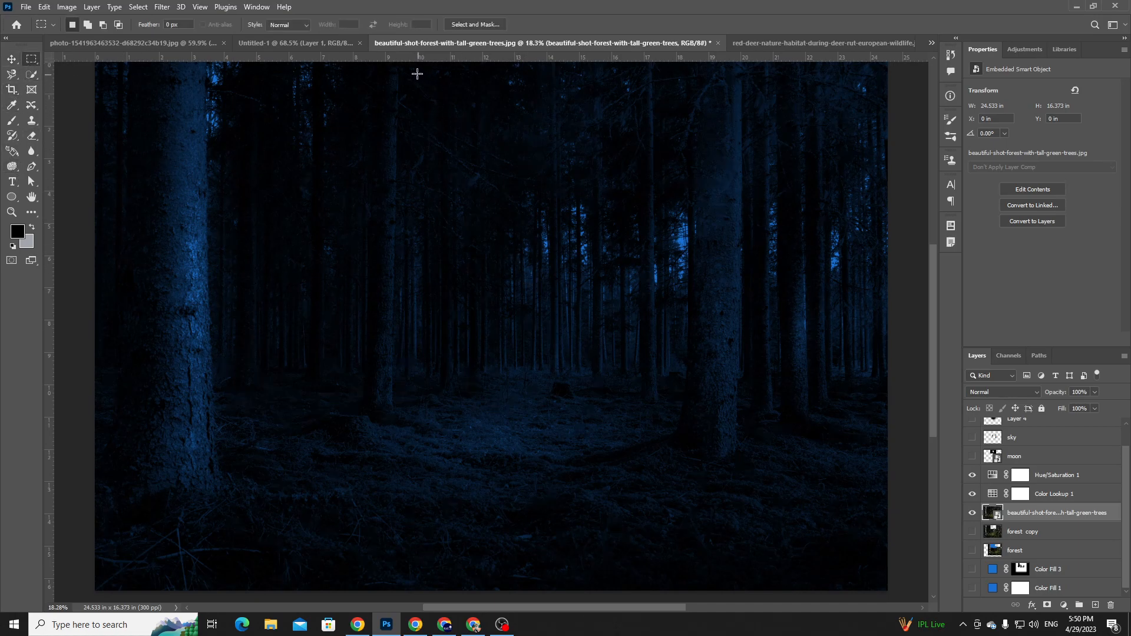
pyautogui.moveTo(411, 65); pyautogui.dragTo(636, 374)
pyautogui.hotkey('ctrl', 'Tab')
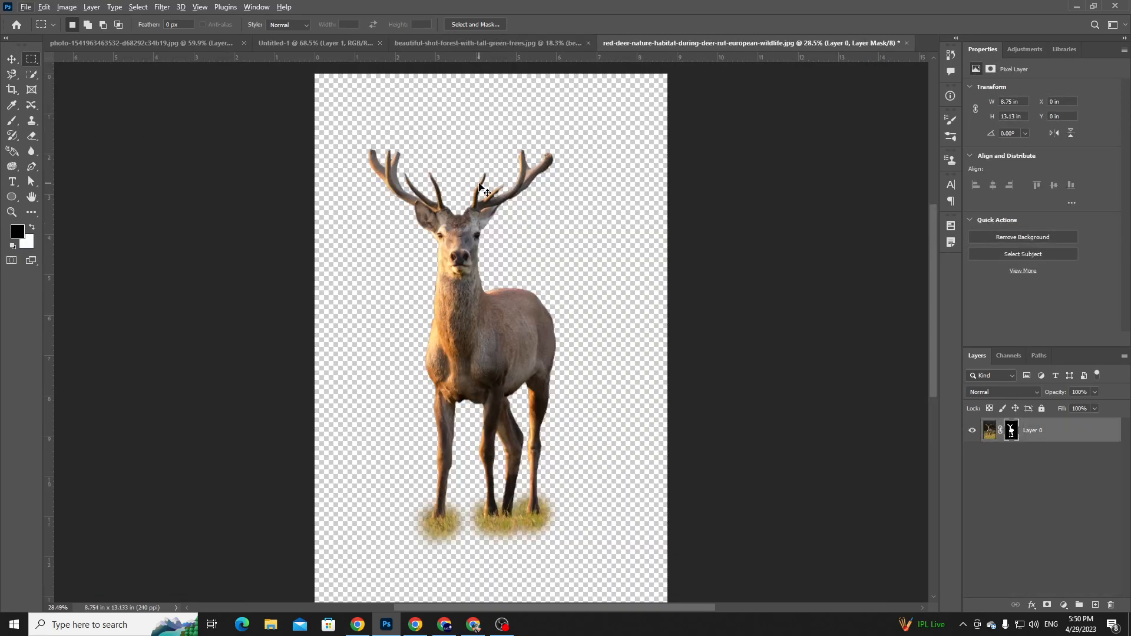
pyautogui.click(413, 43)
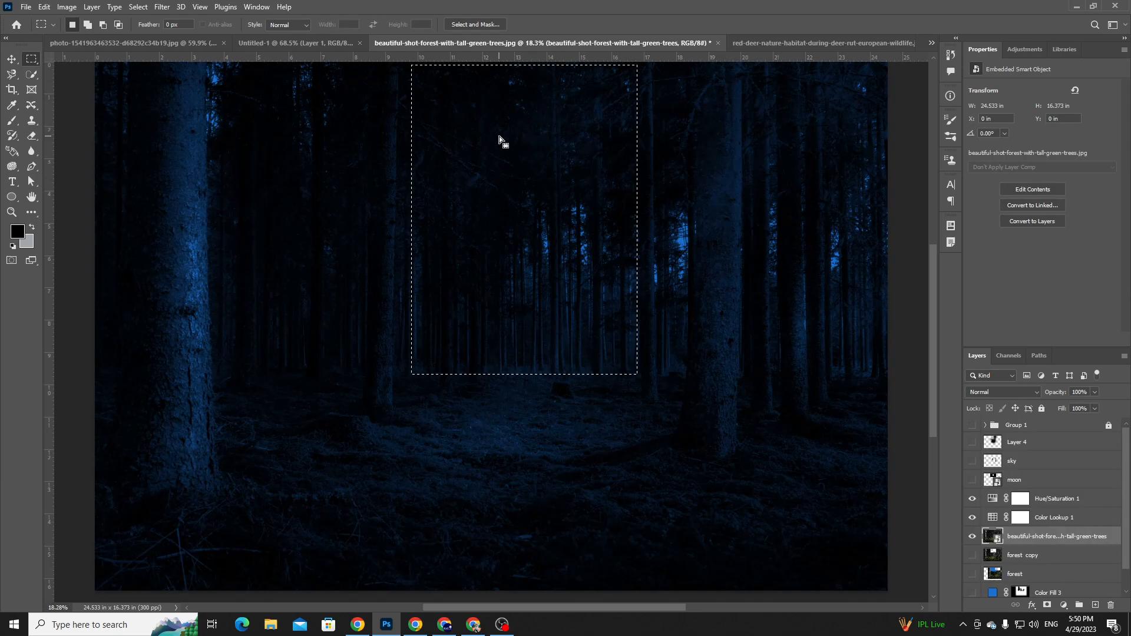
pyautogui.press('shift')
pyautogui.hotkey('shift', 'F6')
pyautogui.click(838, 195)
pyautogui.click(1097, 605)
pyautogui.hotkey('alt', 'BackSpace')
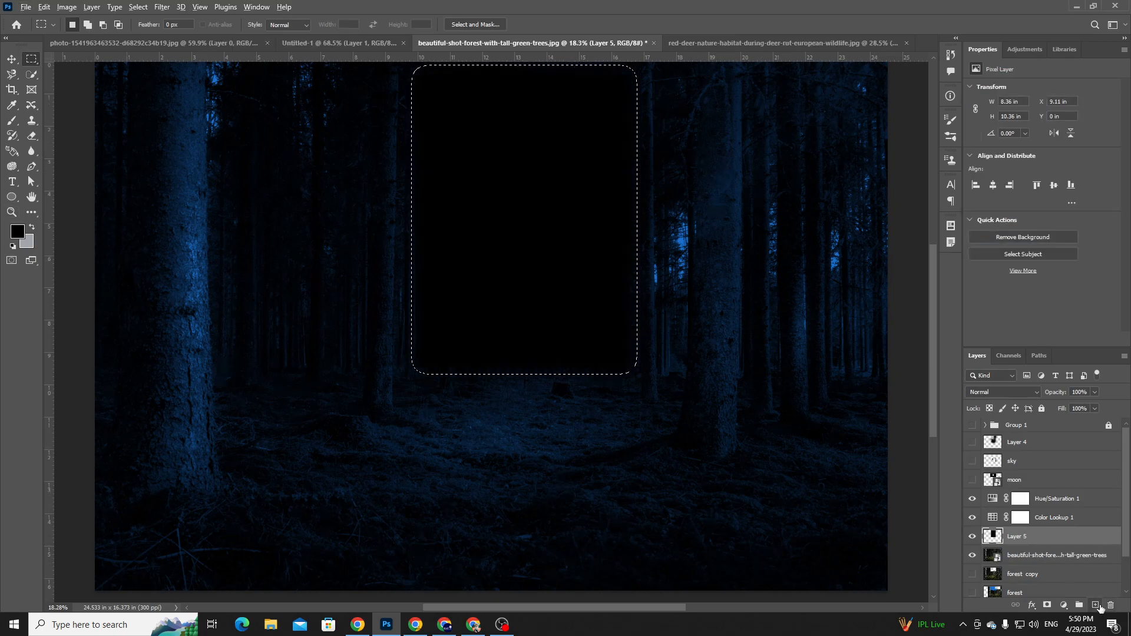
pyautogui.hotkey('ctrl', 'd')
# - Try extending the black patch's edges on Layer 5 with large soft brush strokes, and undo them
pyautogui.press('b')
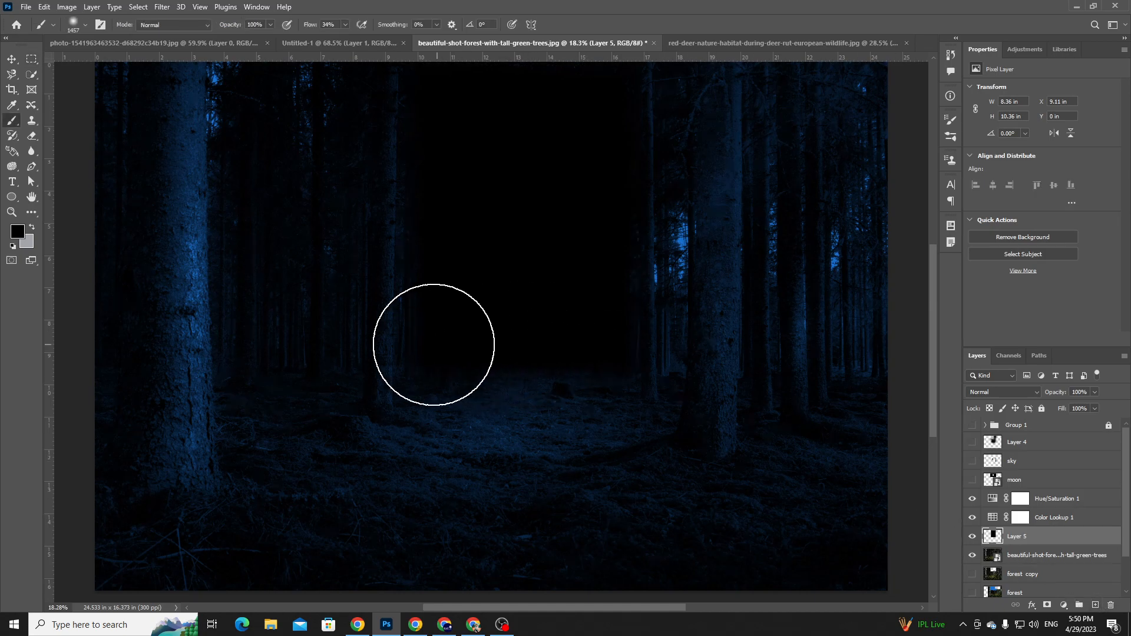
pyautogui.moveTo(418, 237); pyautogui.dragTo(426, 132)
pyautogui.hotkey('ctrl', 'z')
pyautogui.moveTo(407, 269)
pyautogui.mouseDown()
pyautogui.moveTo(472, 401)
pyautogui.moveTo(444, 357)
pyautogui.mouseUp()
pyautogui.hotkey('ctrl', 'z')
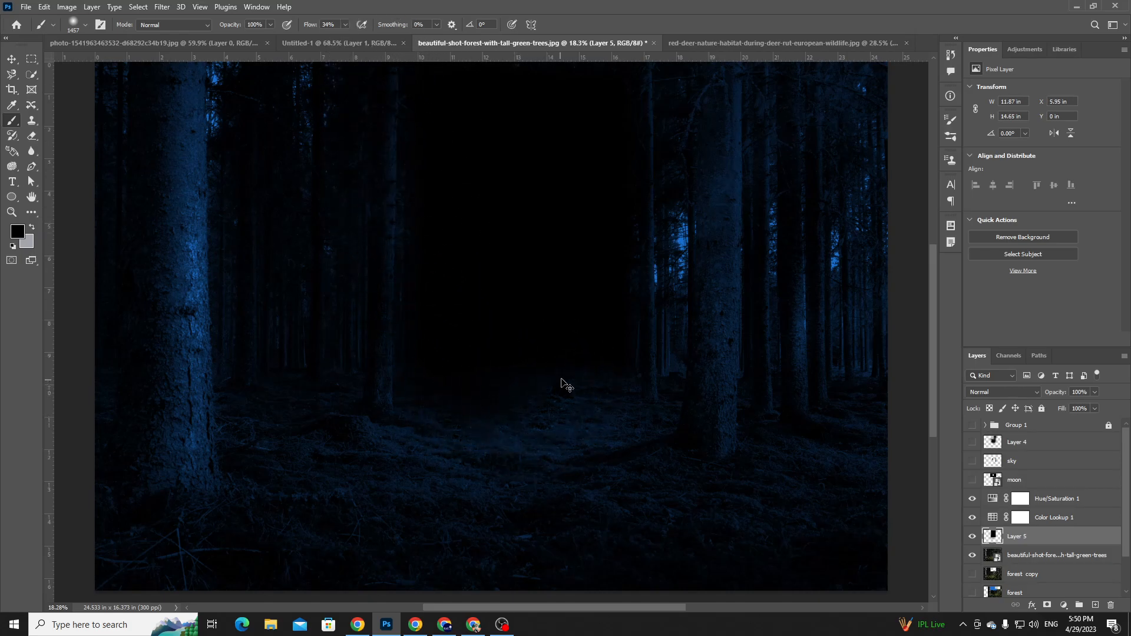
pyautogui.hotkey('ctrl', 'z')
pyautogui.hotkey('ctrl', 'z')
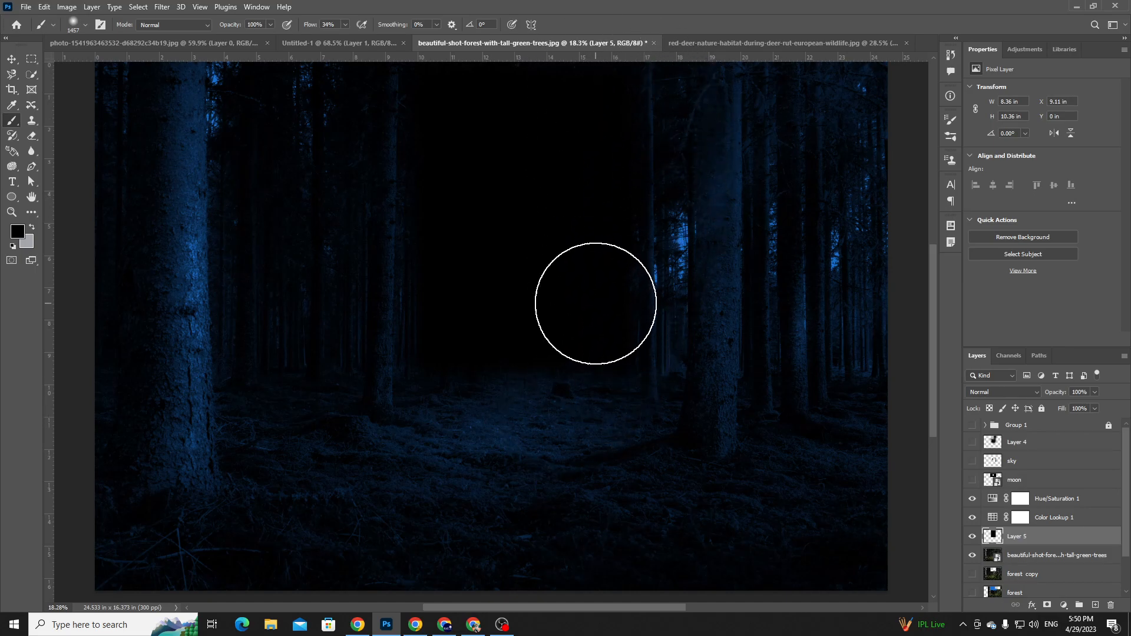
# - Erase the side and lower edges of the black patch on Layer 5 with the Eraser, and show the moon layer
pyautogui.press('[')
pyautogui.press('[')
pyautogui.press('[')
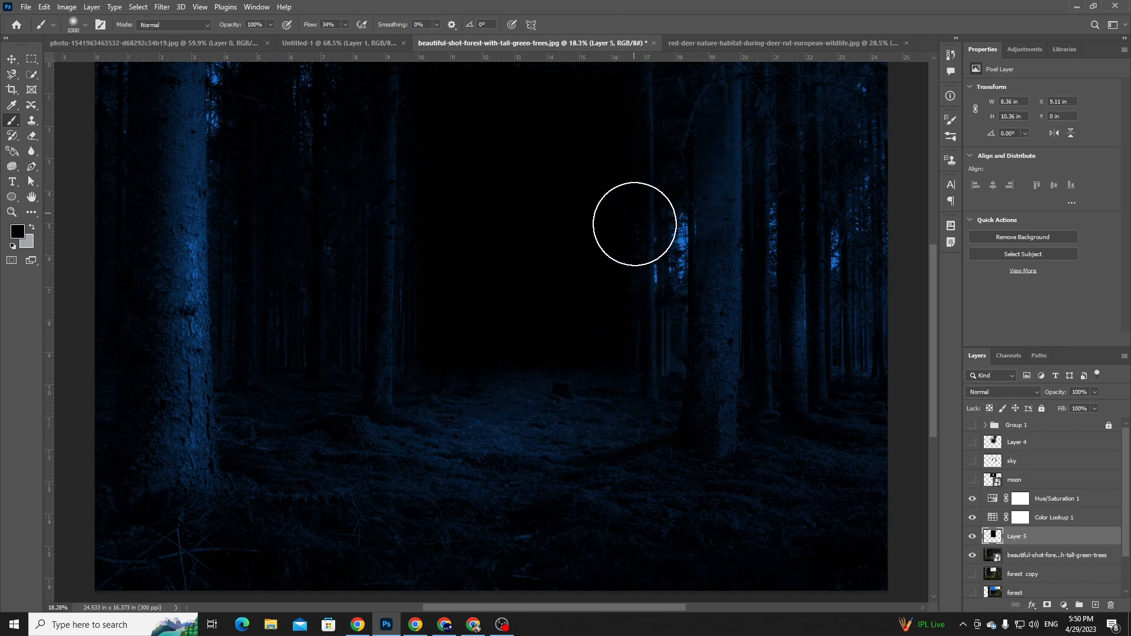
pyautogui.press('e')
pyautogui.moveTo(588, 399)
pyautogui.mouseDown()
pyautogui.moveTo(642, 348)
pyautogui.moveTo(632, 367)
pyautogui.moveTo(666, 293)
pyautogui.moveTo(621, 387)
pyautogui.moveTo(500, 406)
pyautogui.moveTo(356, 326)
pyautogui.moveTo(404, 331)
pyautogui.moveTo(444, 371)
pyautogui.moveTo(386, 102)
pyautogui.moveTo(402, 237)
pyautogui.moveTo(406, 124)
pyautogui.moveTo(407, 353)
pyautogui.moveTo(583, 100)
pyautogui.moveTo(663, 193)
pyautogui.moveTo(656, 95)
pyautogui.mouseUp()
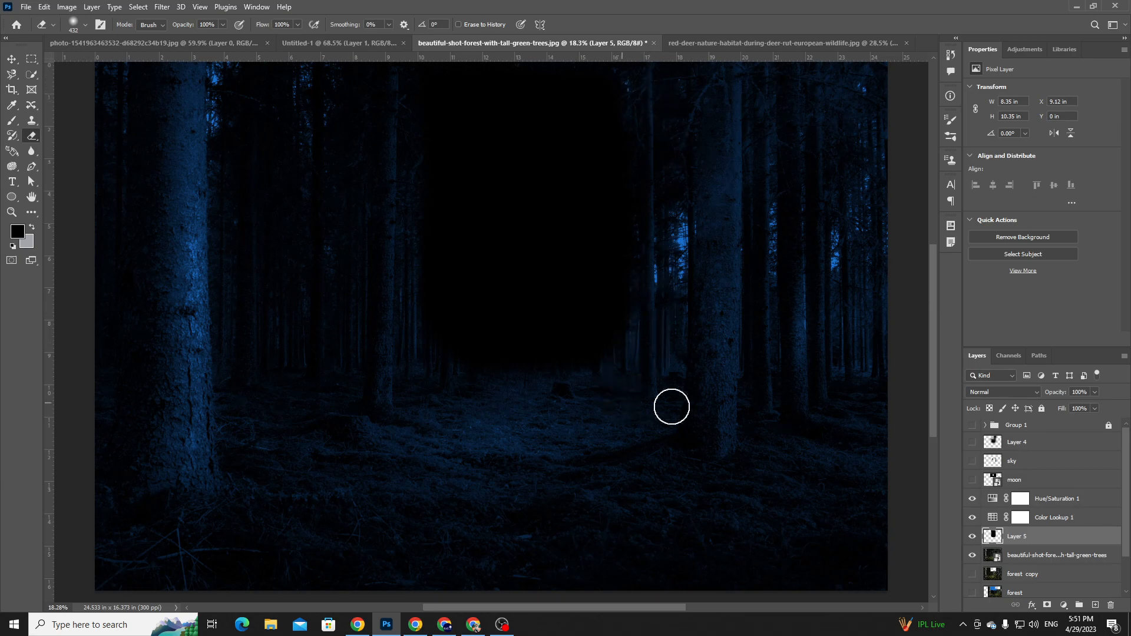
pyautogui.click(972, 480)
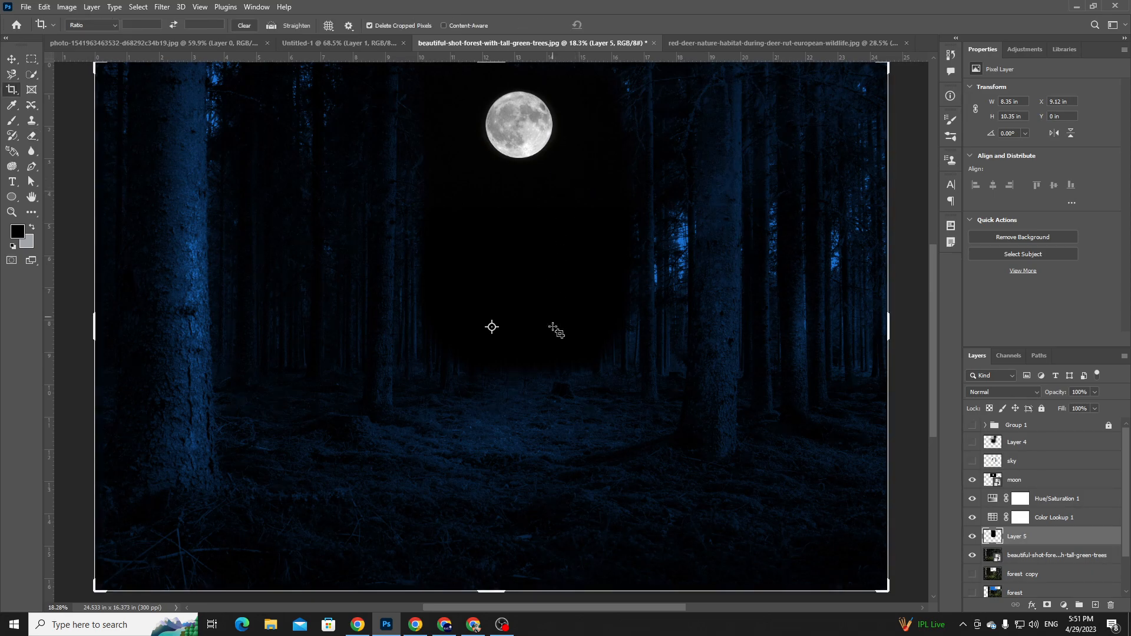
pyautogui.press('v')
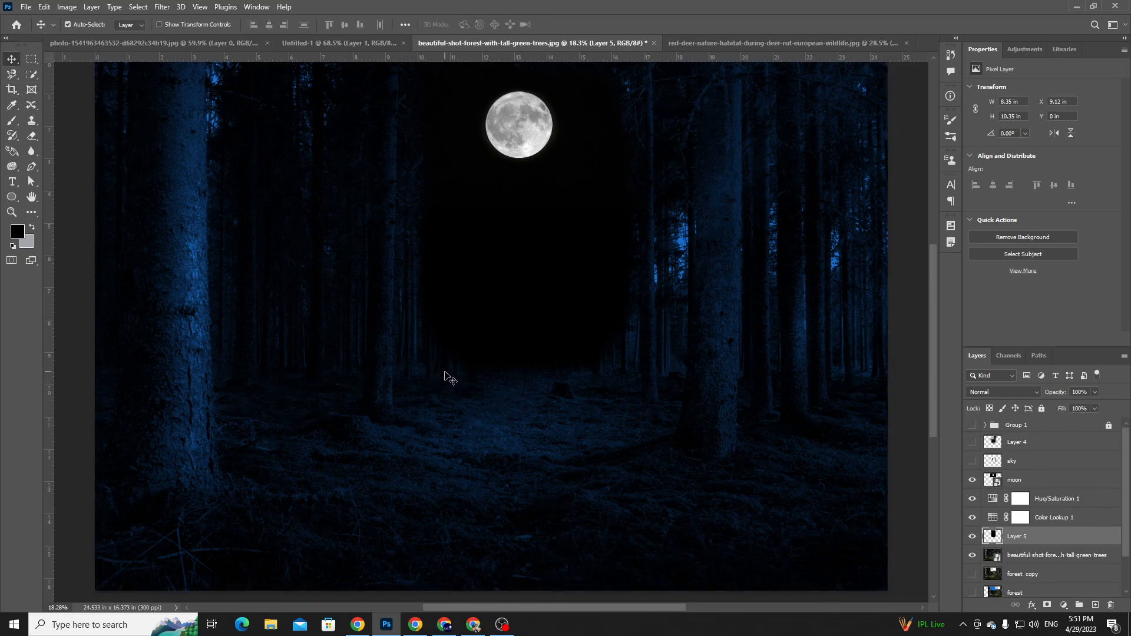
# - Paint black around the lower and side edges of Layer 5's patch with a 1000 px brush, and lower its opacity to 76%
pyautogui.click(10, 120)
pyautogui.moveTo(469, 349)
pyautogui.mouseDown()
pyautogui.moveTo(524, 367)
pyautogui.moveTo(505, 360)
pyautogui.moveTo(575, 364)
pyautogui.moveTo(624, 333)
pyautogui.moveTo(608, 69)
pyautogui.moveTo(595, 184)
pyautogui.moveTo(608, 83)
pyautogui.moveTo(602, 374)
pyautogui.moveTo(613, 271)
pyautogui.moveTo(617, 362)
pyautogui.moveTo(459, 330)
pyautogui.moveTo(489, 381)
pyautogui.moveTo(536, 354)
pyautogui.moveTo(639, 364)
pyautogui.moveTo(613, 358)
pyautogui.moveTo(657, 293)
pyautogui.mouseUp()
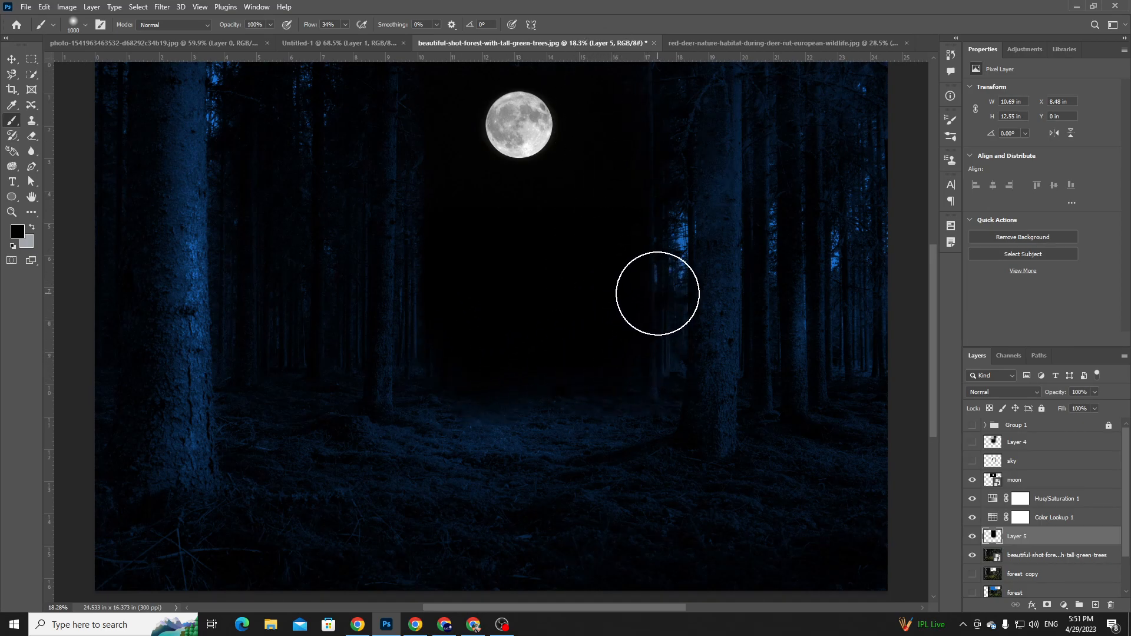
pyautogui.press('v')
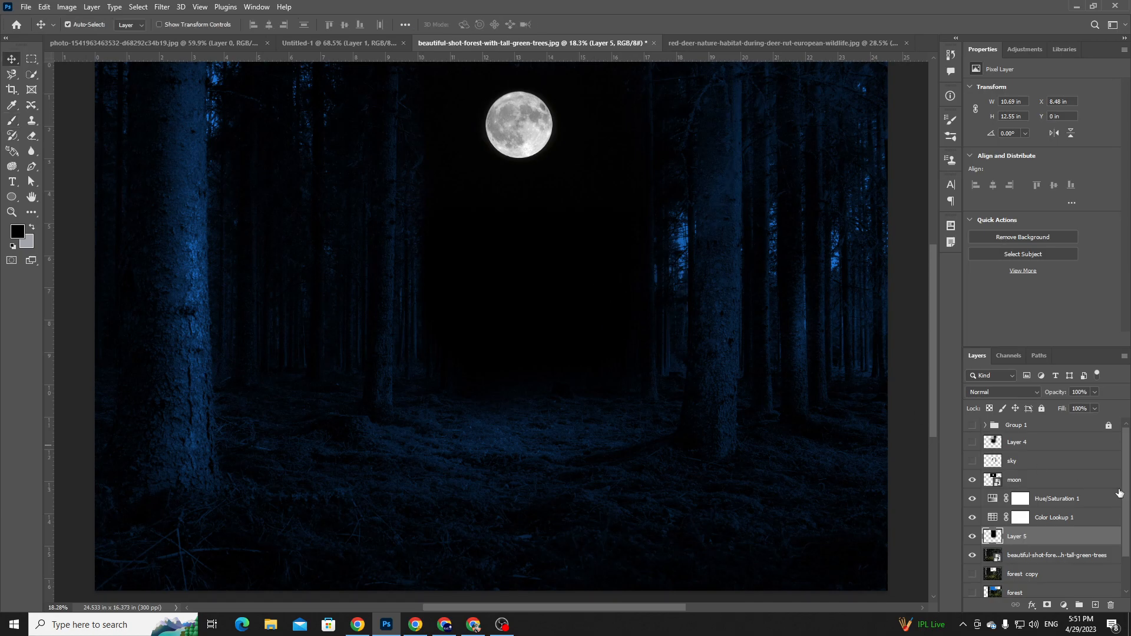
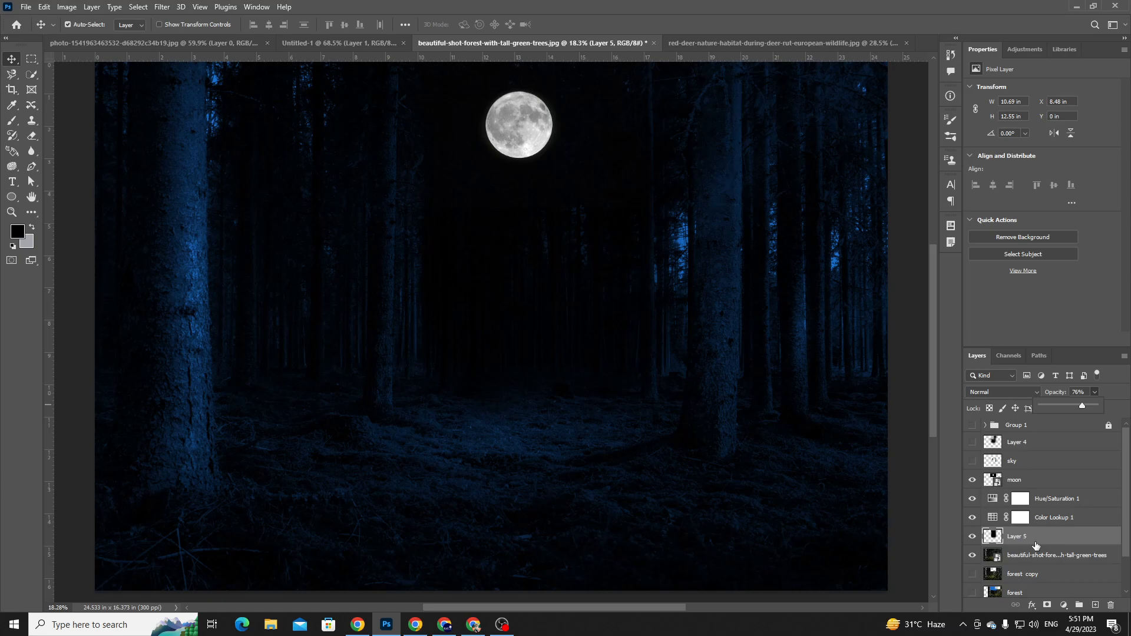
# - Delete the unused forest copy, forest, Color Fill 3 and Color Fill 1 layers
pyautogui.scroll(-2, 1034, 545)
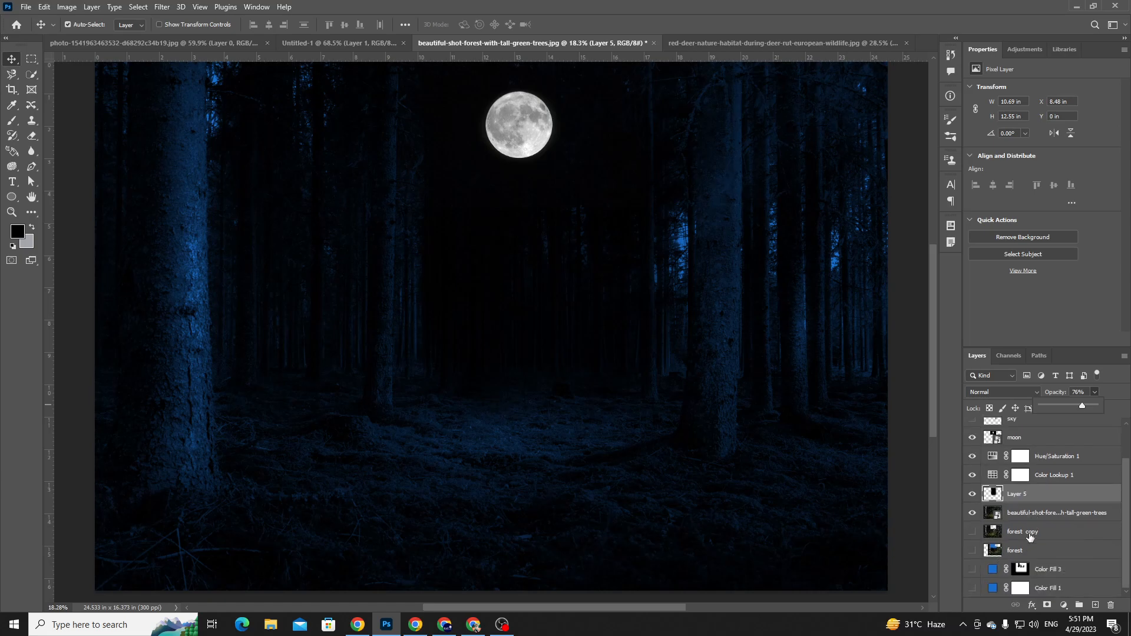
pyautogui.click(1031, 533)
pyautogui.press('Delete')
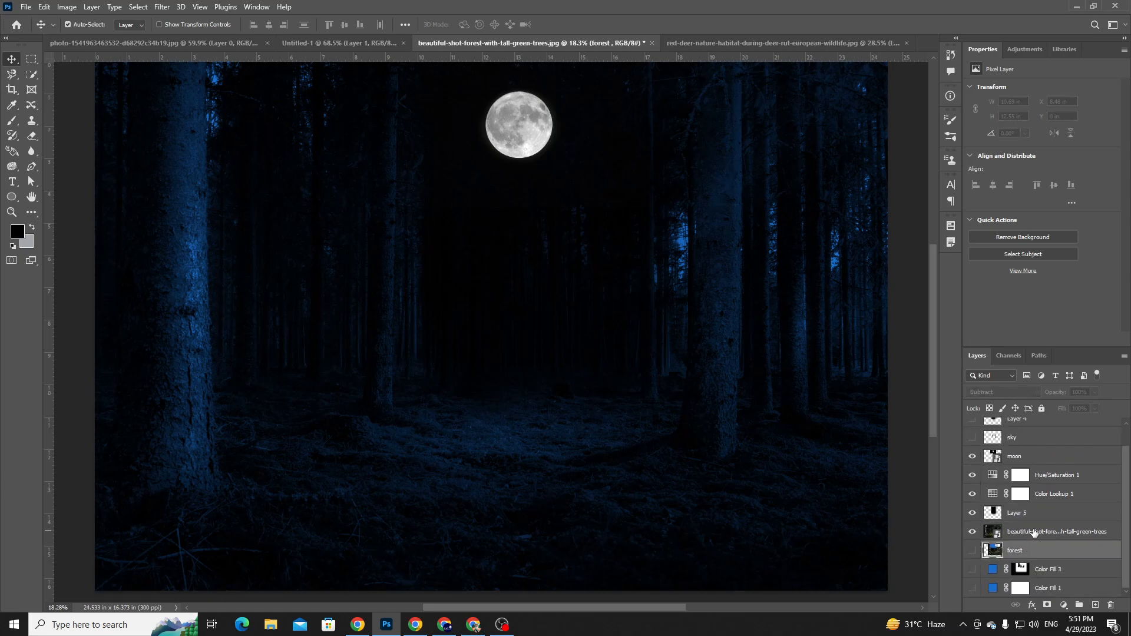
pyautogui.click(1036, 533)
pyautogui.click(973, 532)
pyautogui.click(972, 532)
pyautogui.click(1032, 553)
pyautogui.press('Delete')
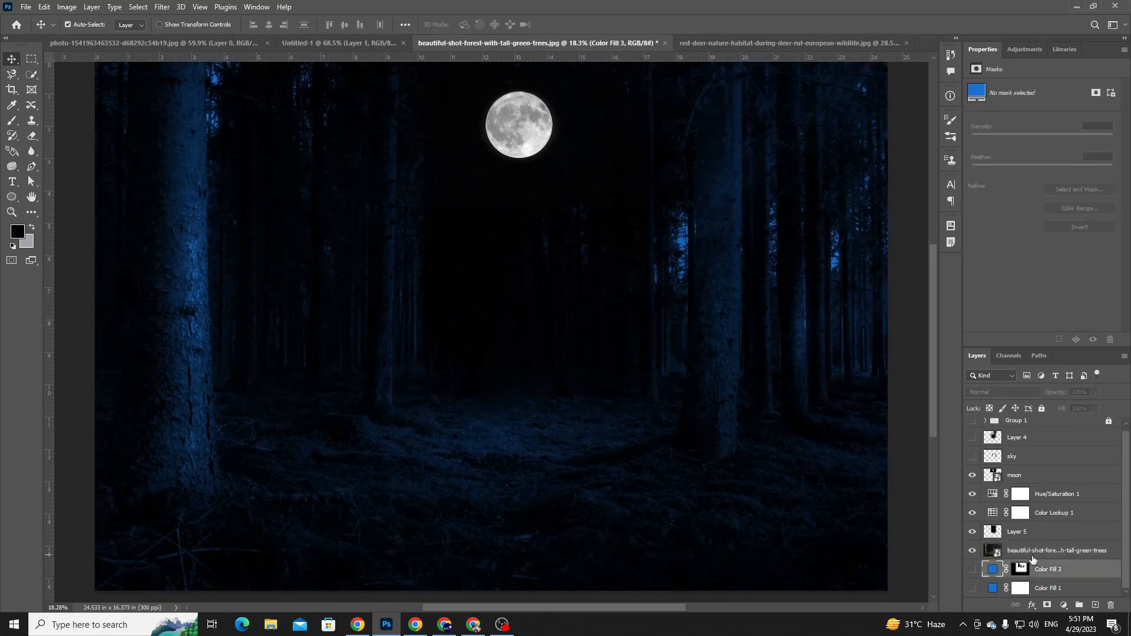
pyautogui.press('Delete')
pyautogui.press('Delete')
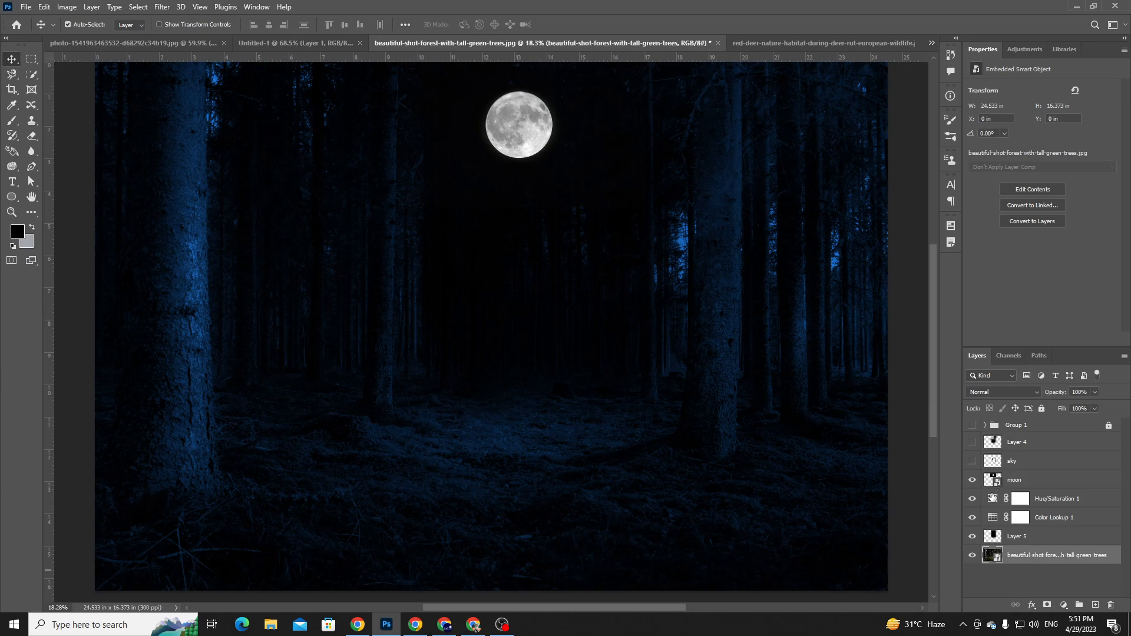
# - Show the sky layer, Layer 4 and the deer's Group 1
pyautogui.click(974, 465)
pyautogui.scroll(1, 973, 464)
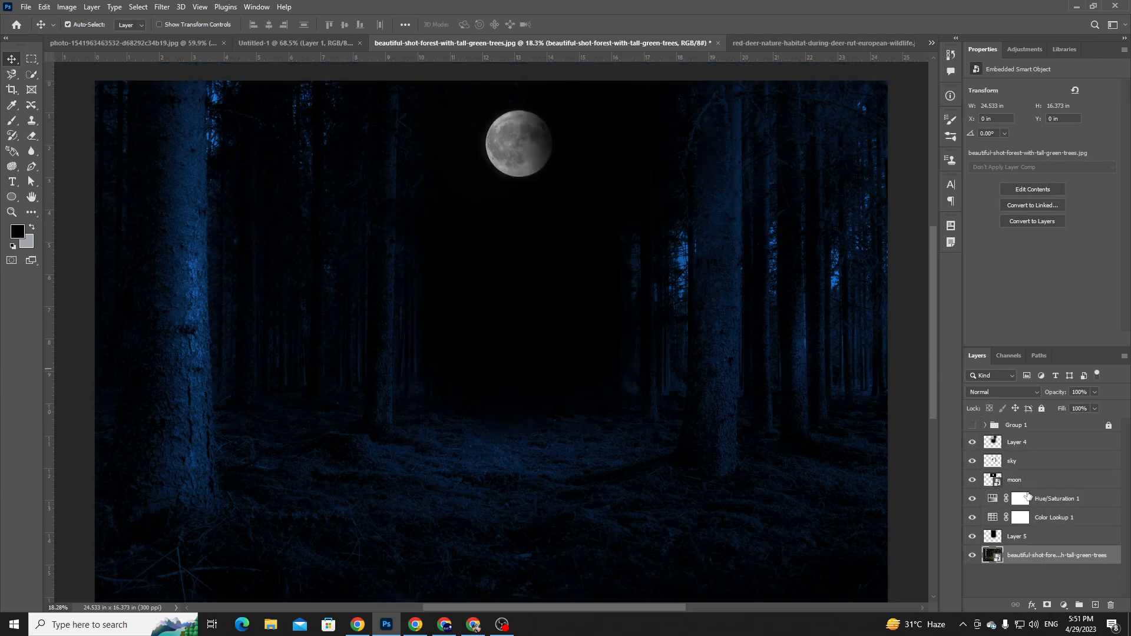
pyautogui.scroll(1, 972, 458)
pyautogui.scroll(-1, 626, 391)
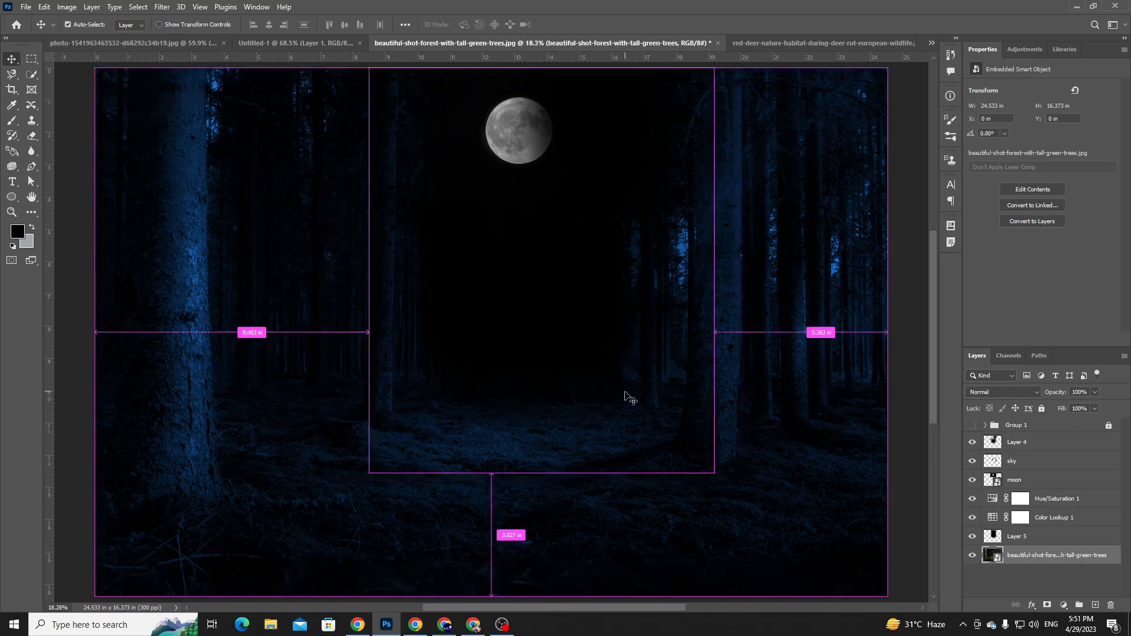
pyautogui.click(973, 426)
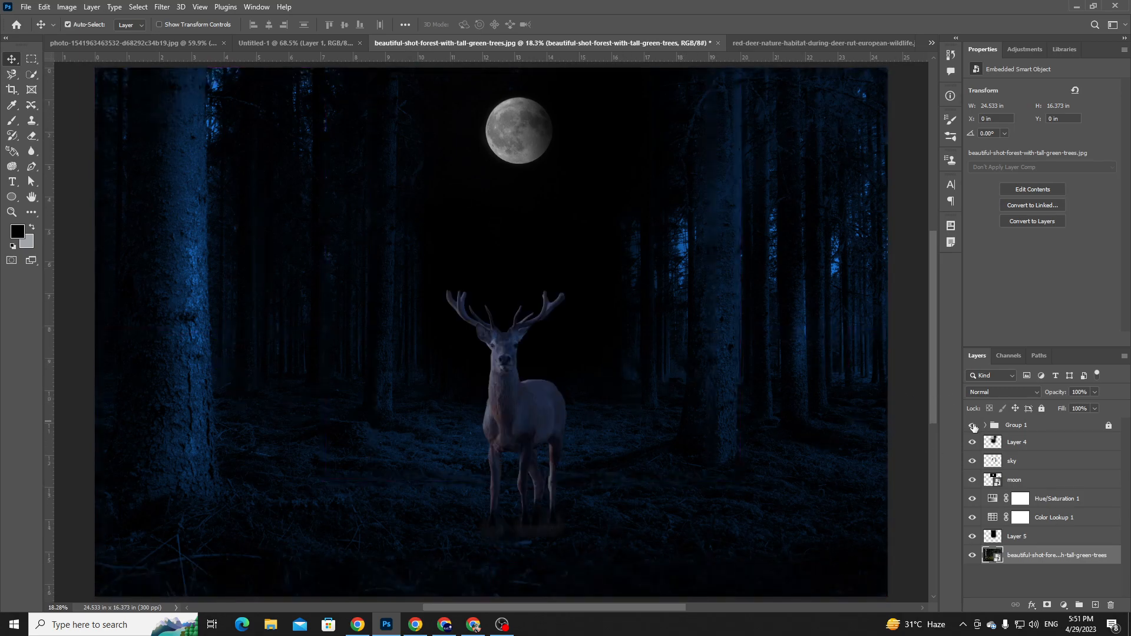
pyautogui.click(521, 439)
pyautogui.hotkey('ctrl', 'z')
# - Group all layers from Layer 4 down to the forest image and name the group "background"
pyautogui.click(1057, 426)
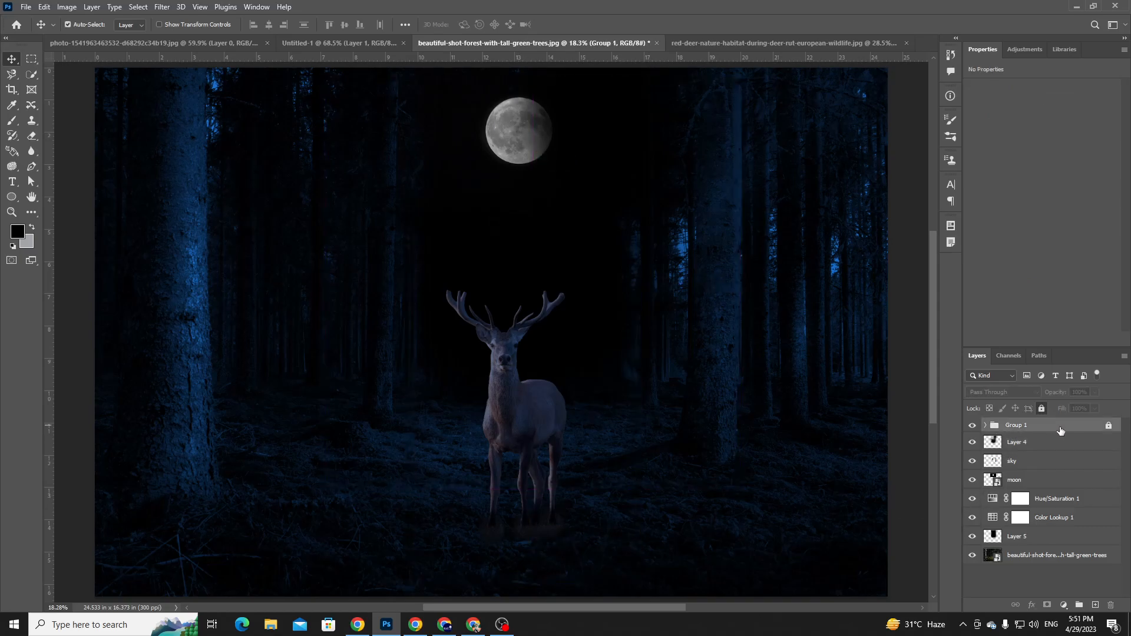
pyautogui.click(1057, 445)
pyautogui.keyDown('shift'); pyautogui.click(1043, 563); pyautogui.keyUp('shift')
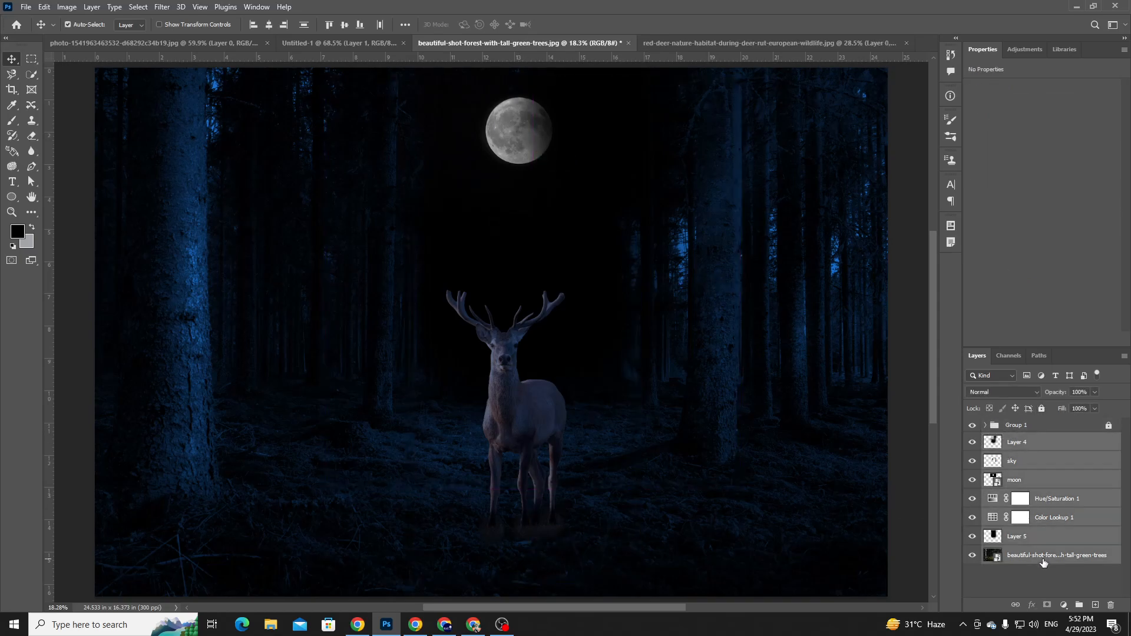
pyautogui.moveTo(1011, 469); pyautogui.dragTo(1000, 462)
pyautogui.hotkey('ctrl', 'g')
pyautogui.doubleClick(1016, 441)
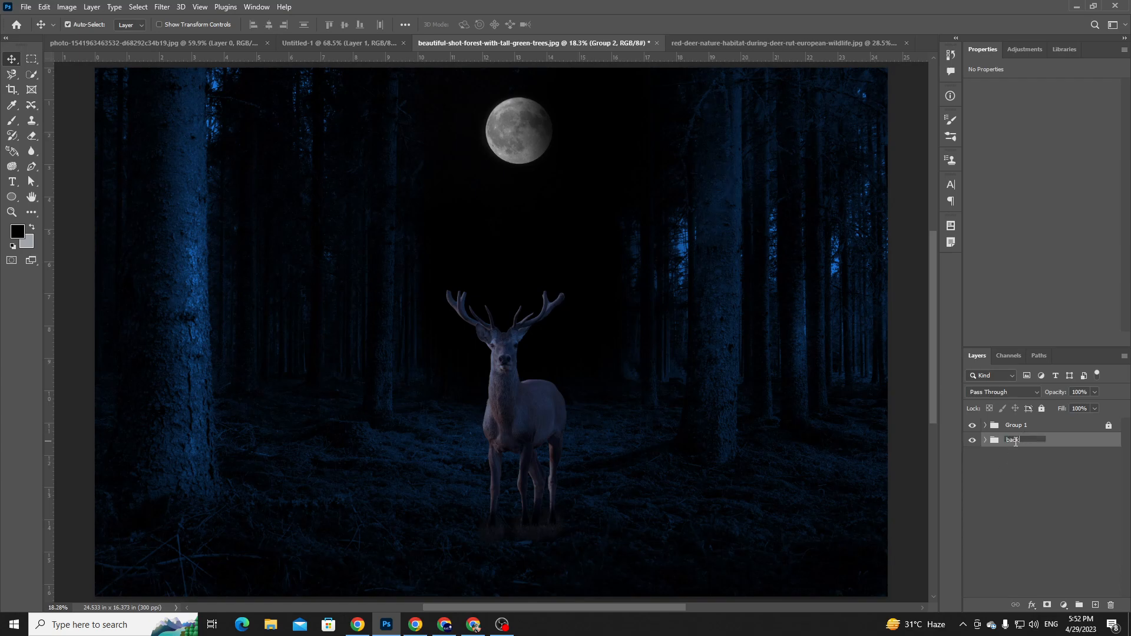
pyautogui.press('Return')
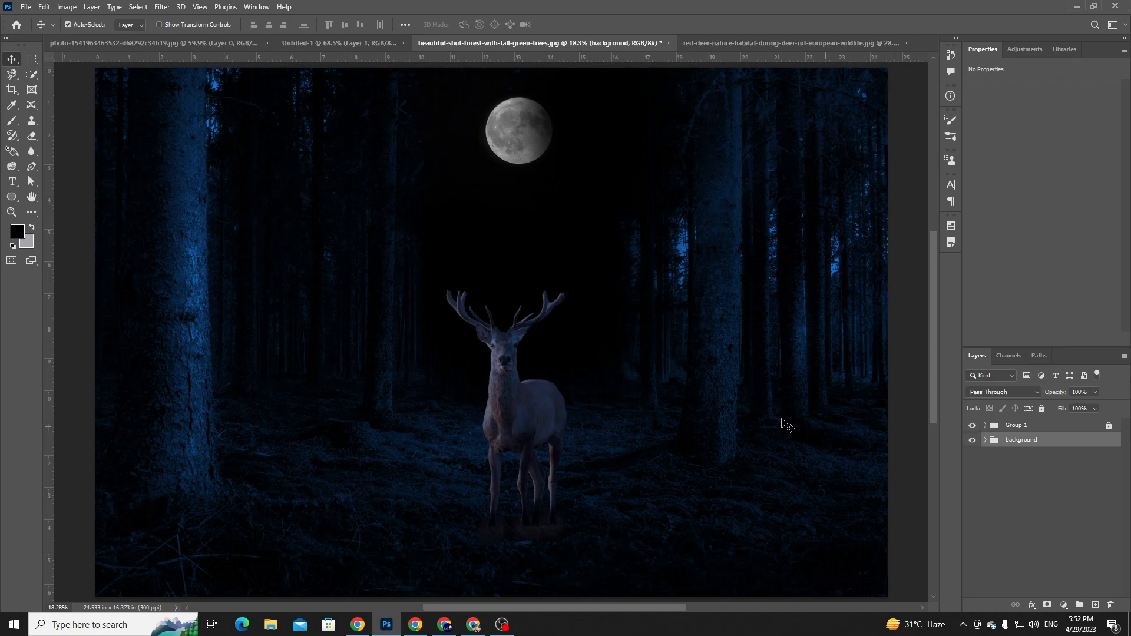
# - Unlock Group 1 and select the deer's Layer 2 inside it
pyautogui.hotkey('ctrl', '+')
pyautogui.hotkey('ctrl', '+')
pyautogui.hotkey('ctrl', '+')
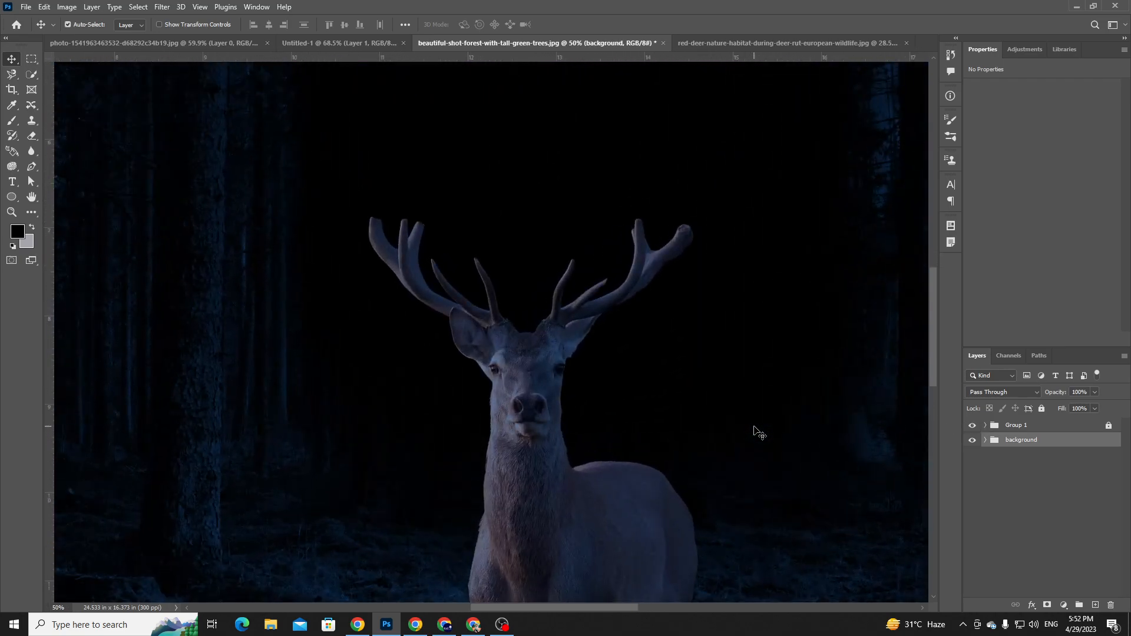
pyautogui.hotkey('ctrl', '+')
pyautogui.hotkey('ctrl', '+')
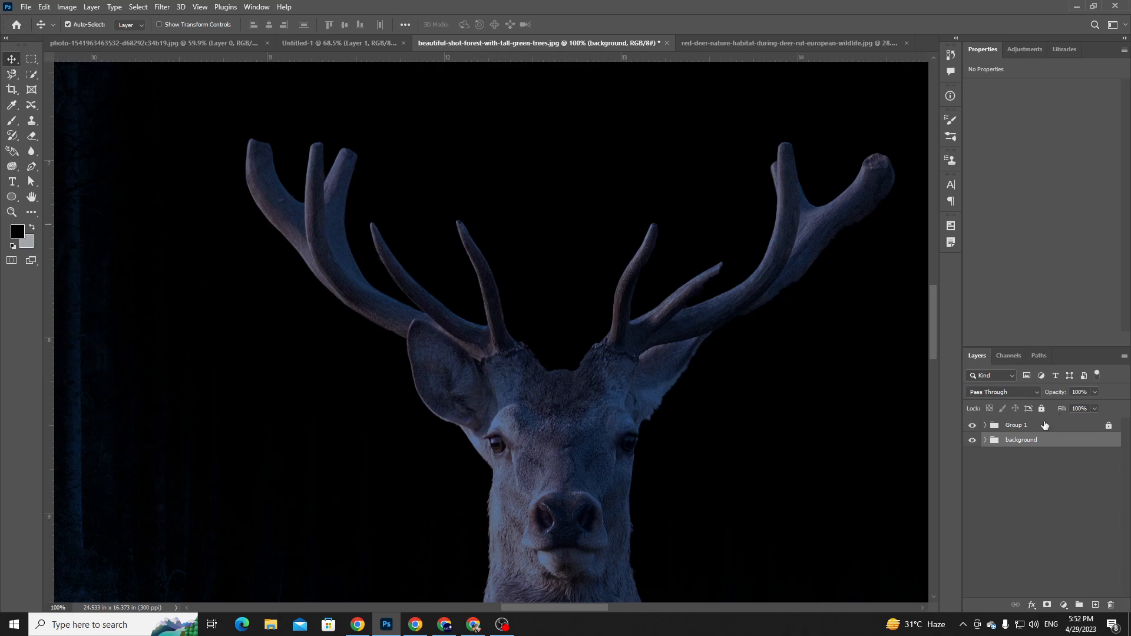
pyautogui.click(1026, 428)
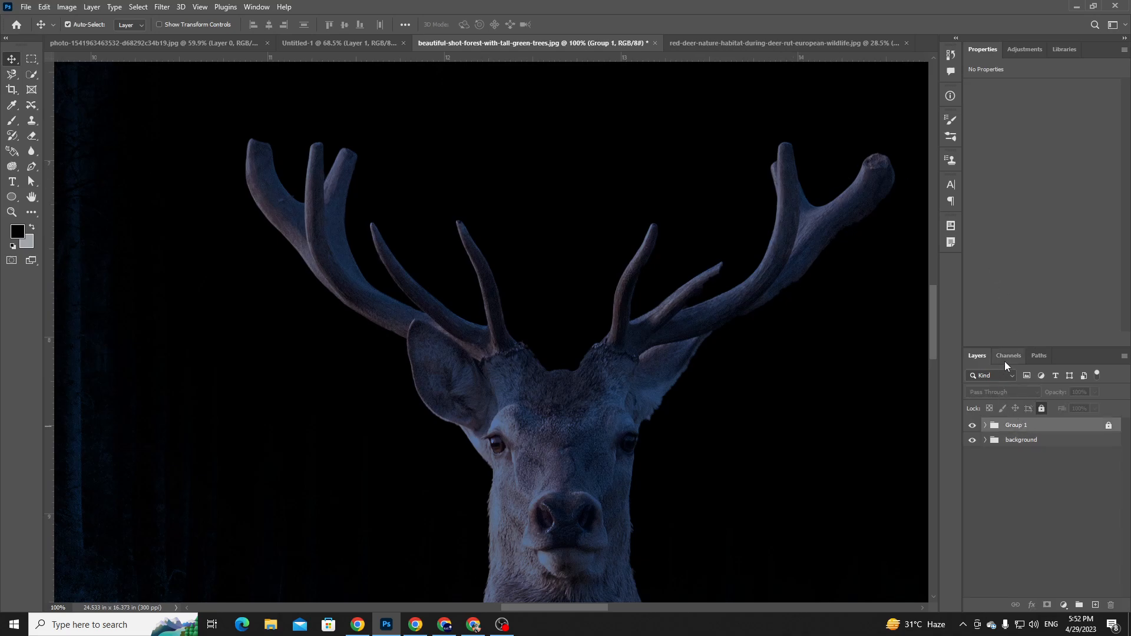
pyautogui.click(1110, 426)
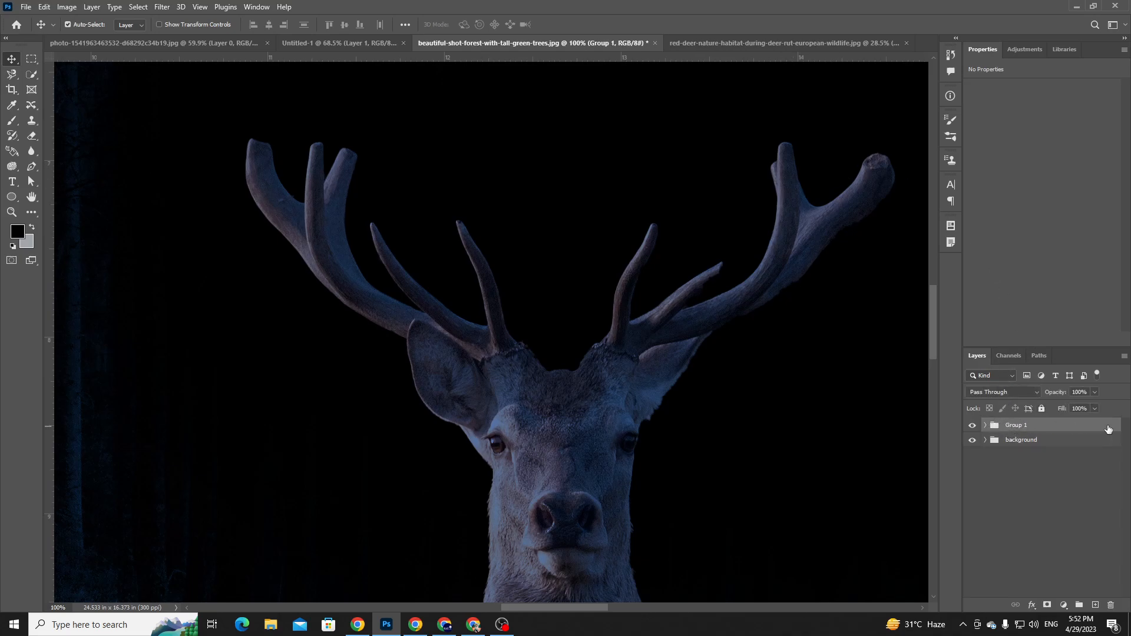
pyautogui.click(644, 398)
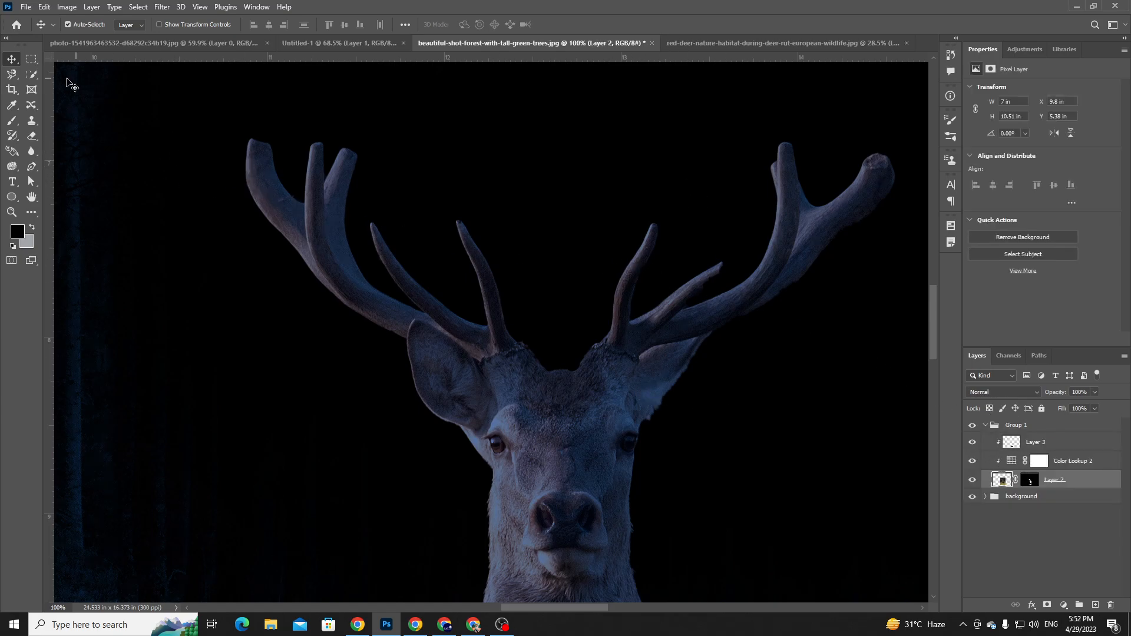
# - Try selecting the deer's antlers with the Quick Selection tool, and clear the selection
pyautogui.click(32, 75)
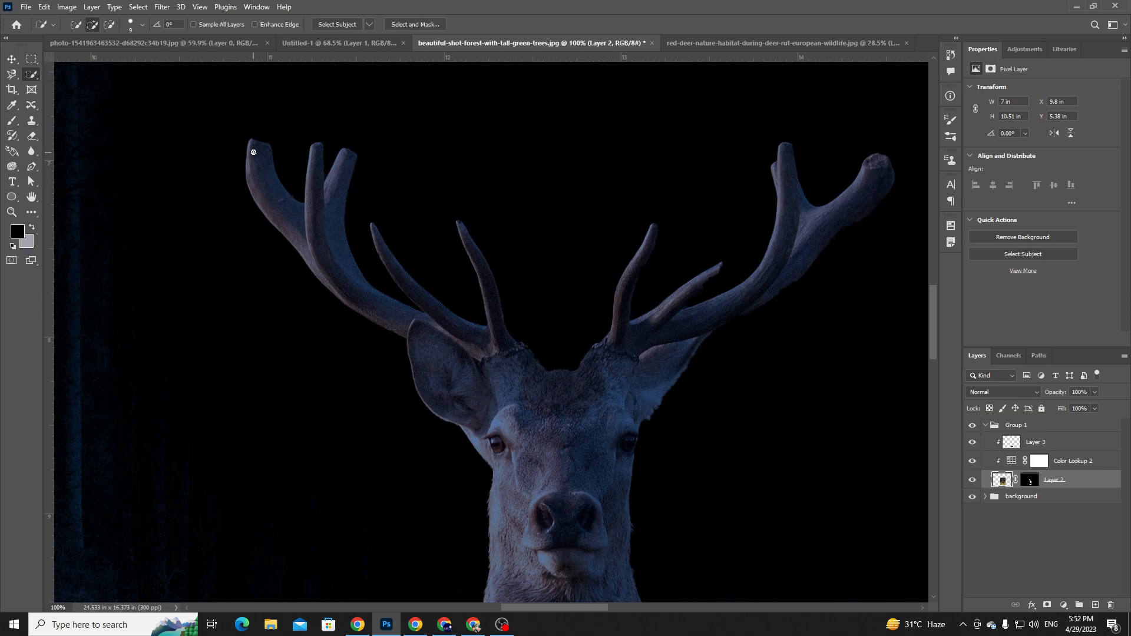
pyautogui.moveTo(253, 152); pyautogui.dragTo(259, 165)
pyautogui.moveTo(292, 241)
pyautogui.mouseDown()
pyautogui.moveTo(389, 325)
pyautogui.moveTo(463, 345)
pyautogui.moveTo(407, 265)
pyautogui.moveTo(441, 251)
pyautogui.moveTo(489, 295)
pyautogui.moveTo(507, 343)
pyautogui.moveTo(551, 357)
pyautogui.mouseUp()
pyautogui.moveTo(612, 334)
pyautogui.mouseDown()
pyautogui.moveTo(631, 256)
pyautogui.moveTo(648, 234)
pyautogui.moveTo(625, 350)
pyautogui.moveTo(685, 298)
pyautogui.moveTo(793, 259)
pyautogui.moveTo(816, 208)
pyautogui.mouseUp()
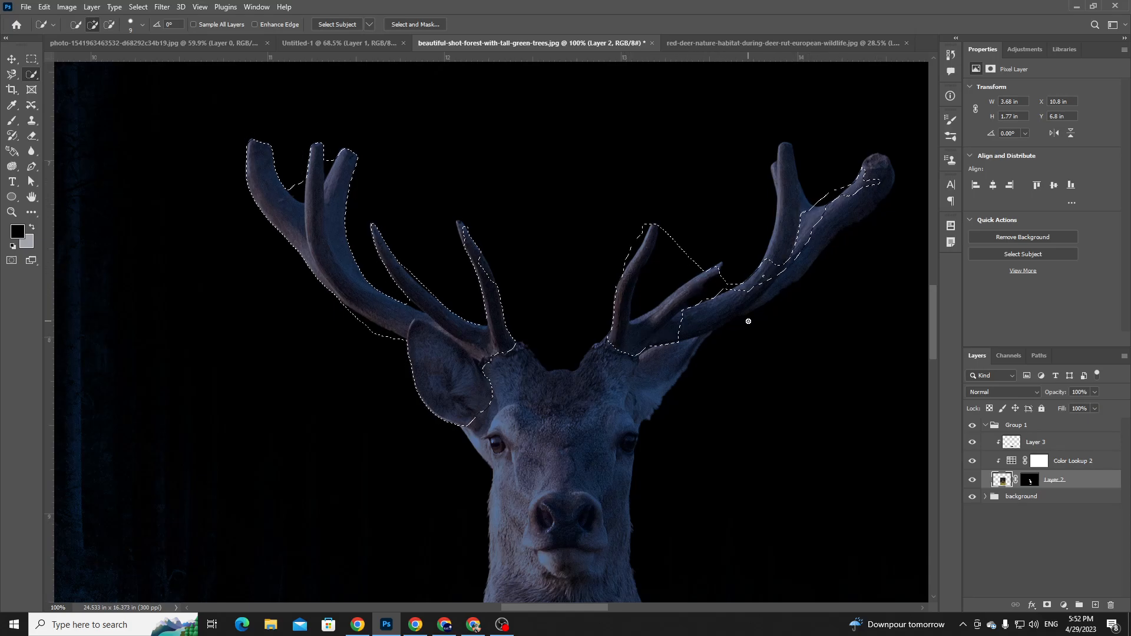
pyautogui.hotkey('ctrl', 'd')
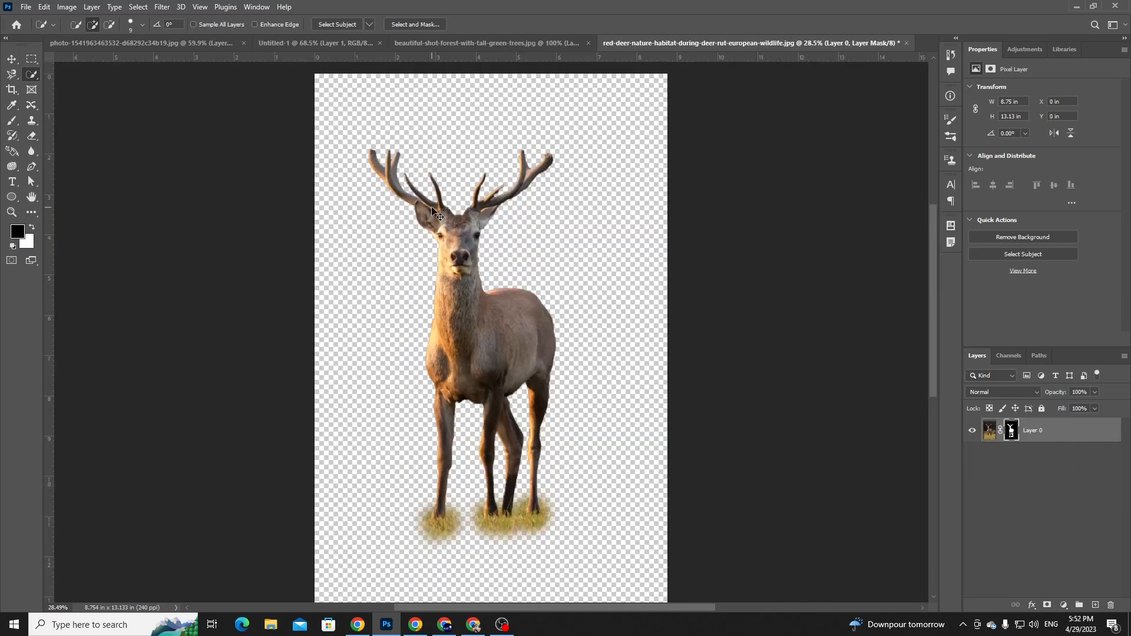
# - Examine the cut-out deer's antlers and head in the red-deer document, and return to the forest composite
pyautogui.hotkey('ctrl', '+')
pyautogui.hotkey('ctrl', '+')
pyautogui.hotkey('ctrl', '+')
pyautogui.moveTo(405, 142); pyautogui.dragTo(474, 398)
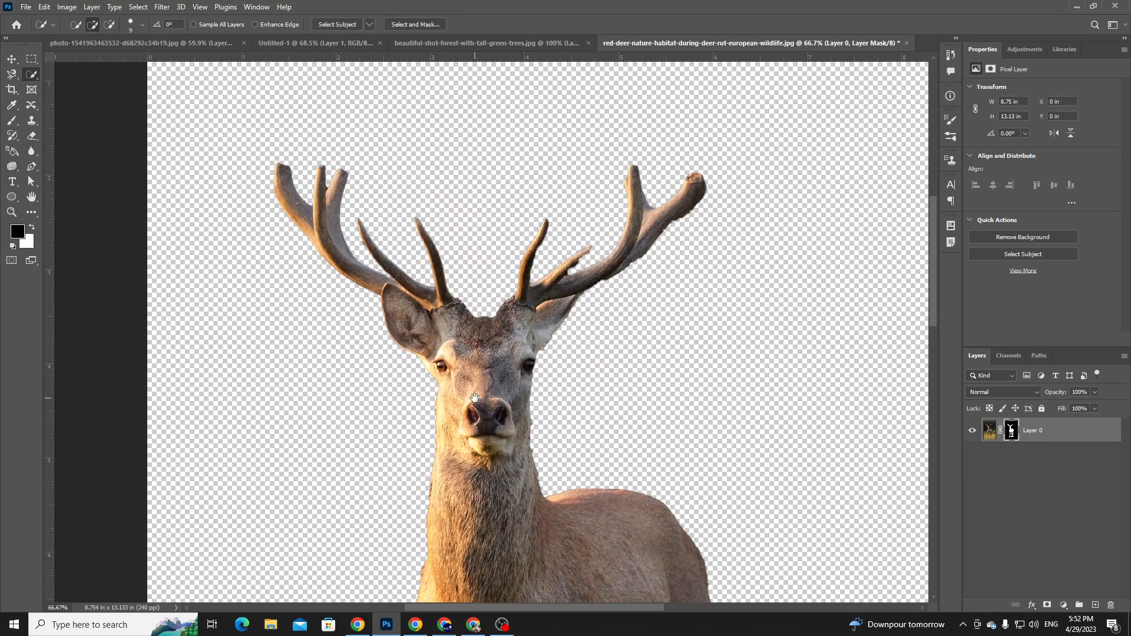
pyautogui.click(412, 43)
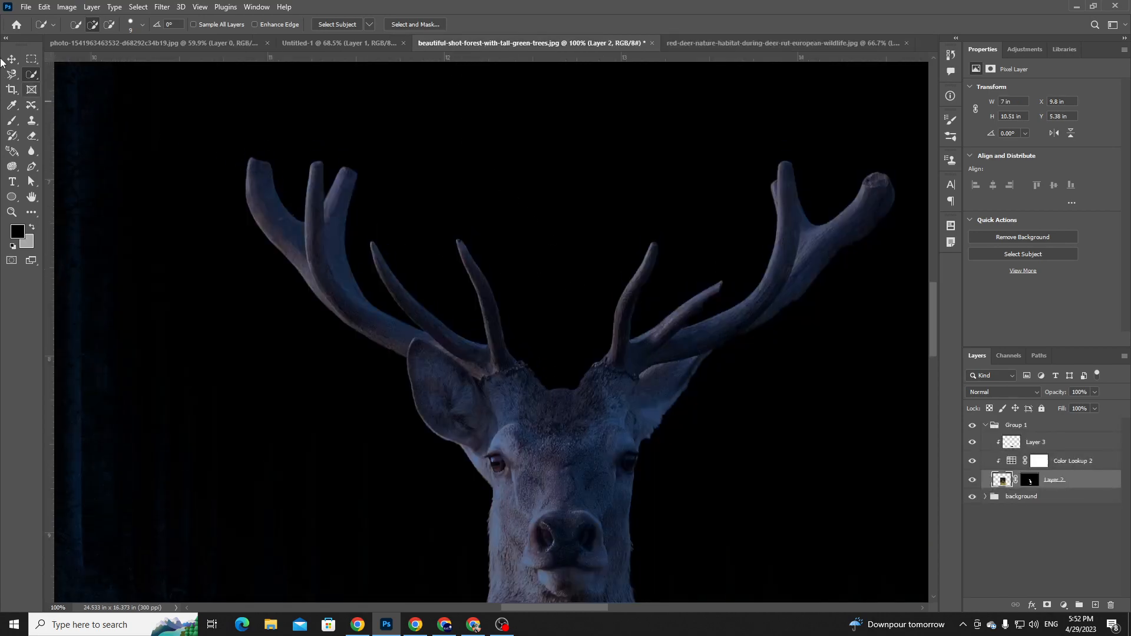
# - Select Layer 3 and compare the deer with Layer 2 and the Color Lookup adjustment hidden and shown
pyautogui.rightClick(27, 77)
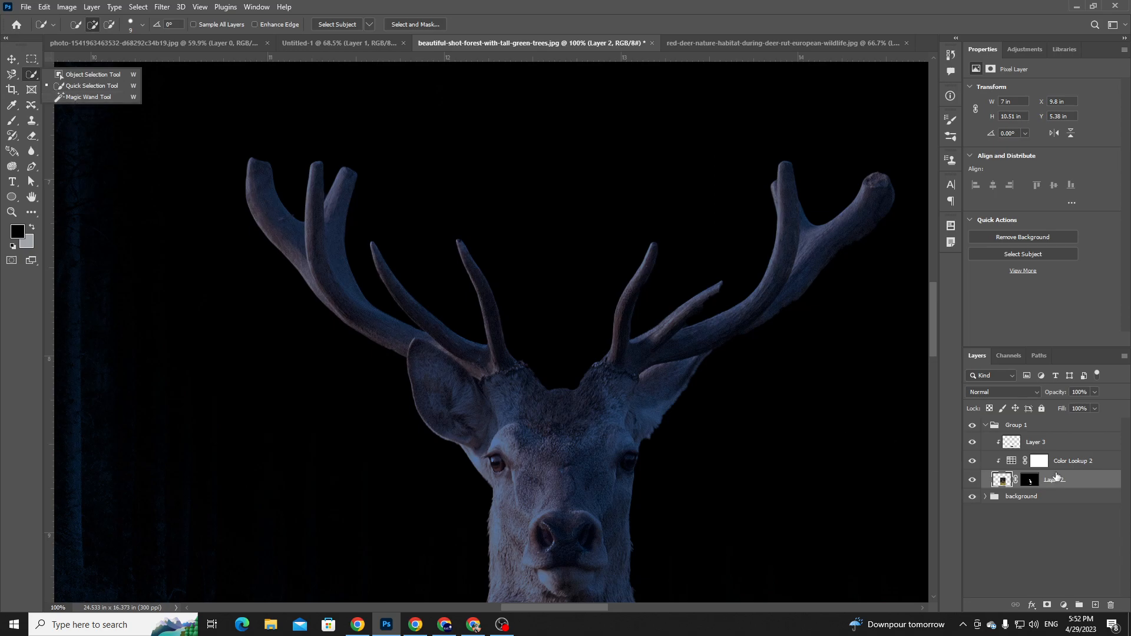
pyautogui.click(972, 443)
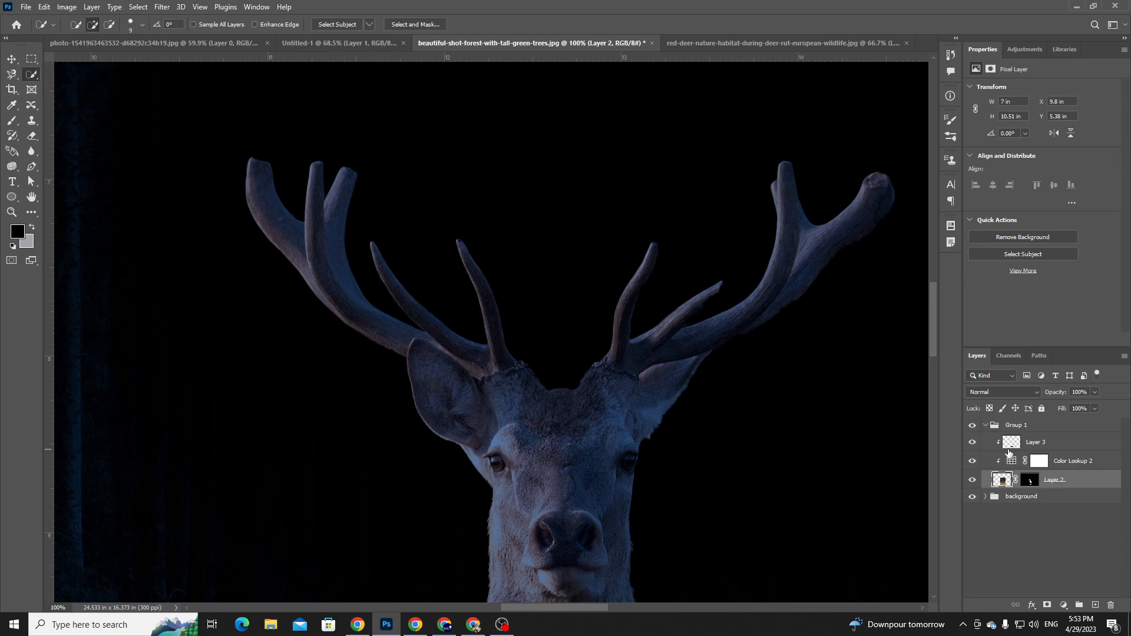
pyautogui.click(1037, 442)
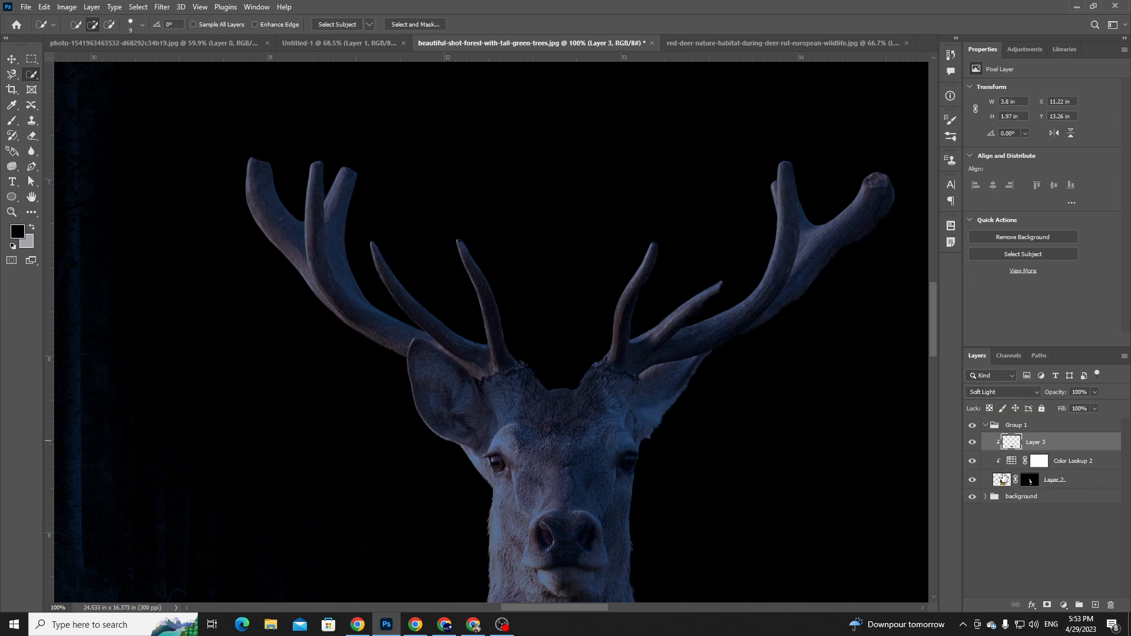
pyautogui.click(972, 479)
pyautogui.click(972, 480)
pyautogui.click(972, 461)
pyautogui.click(972, 462)
pyautogui.click(972, 463)
pyautogui.click(972, 463)
pyautogui.click(972, 463)
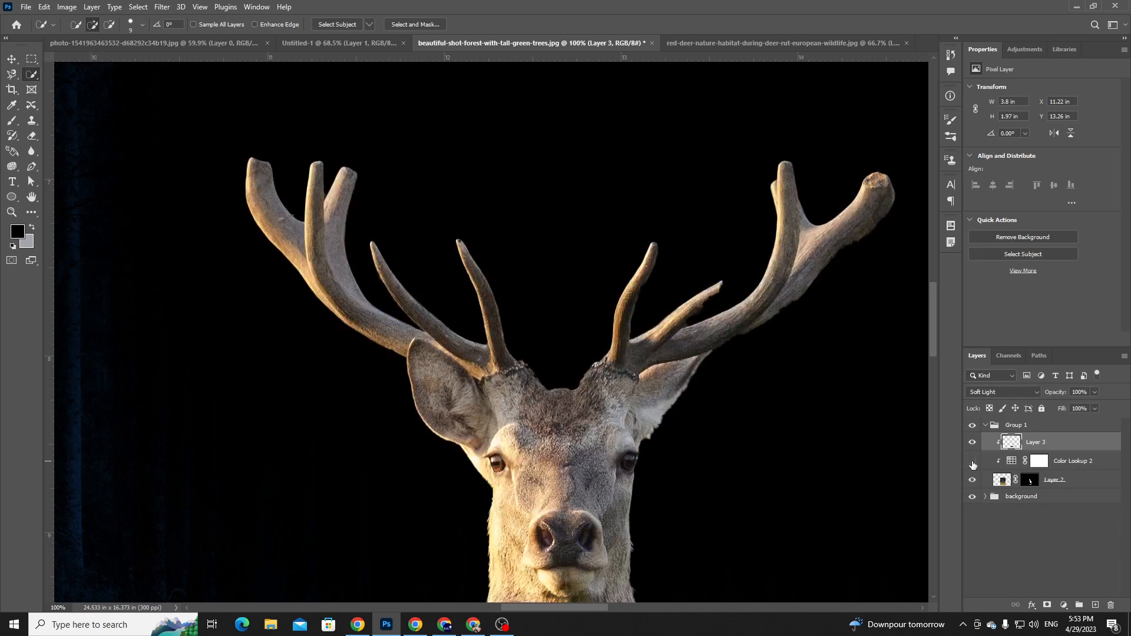
pyautogui.click(972, 463)
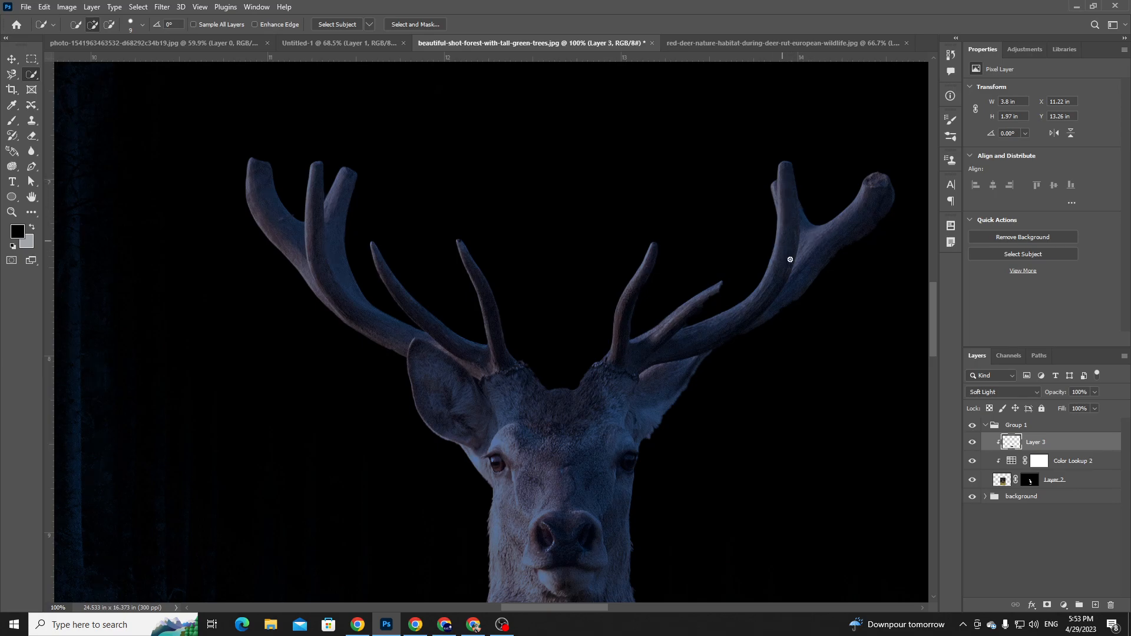
# - Add a Hue/Saturation adjustment above Layer 3 with hue -180, saturation +92 and lightness 0
pyautogui.click(1064, 604)
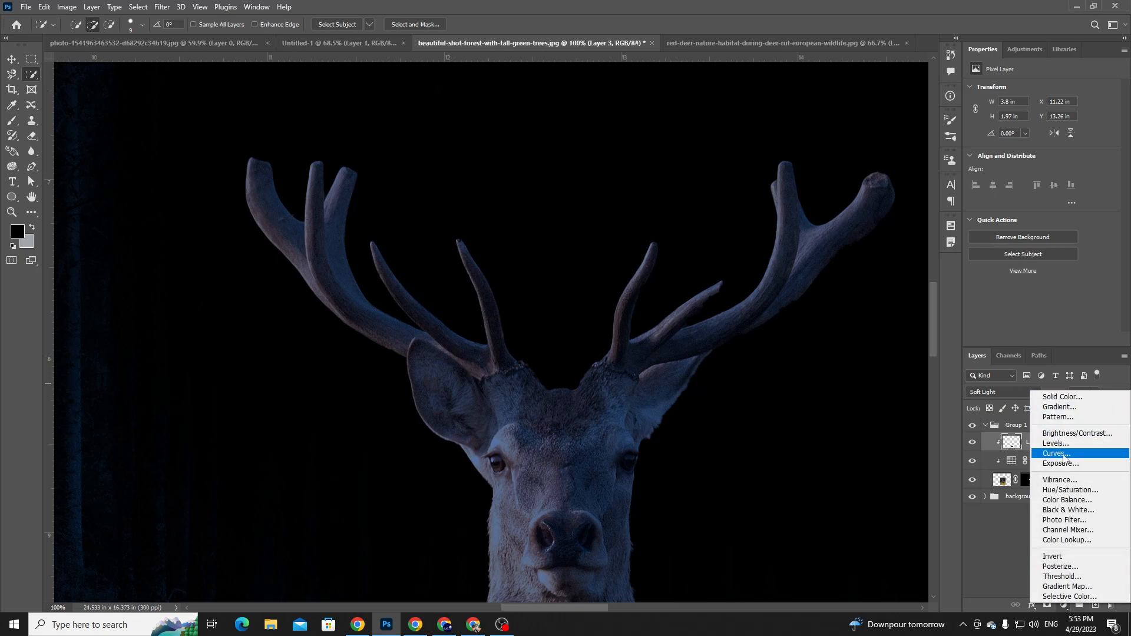
pyautogui.click(1069, 490)
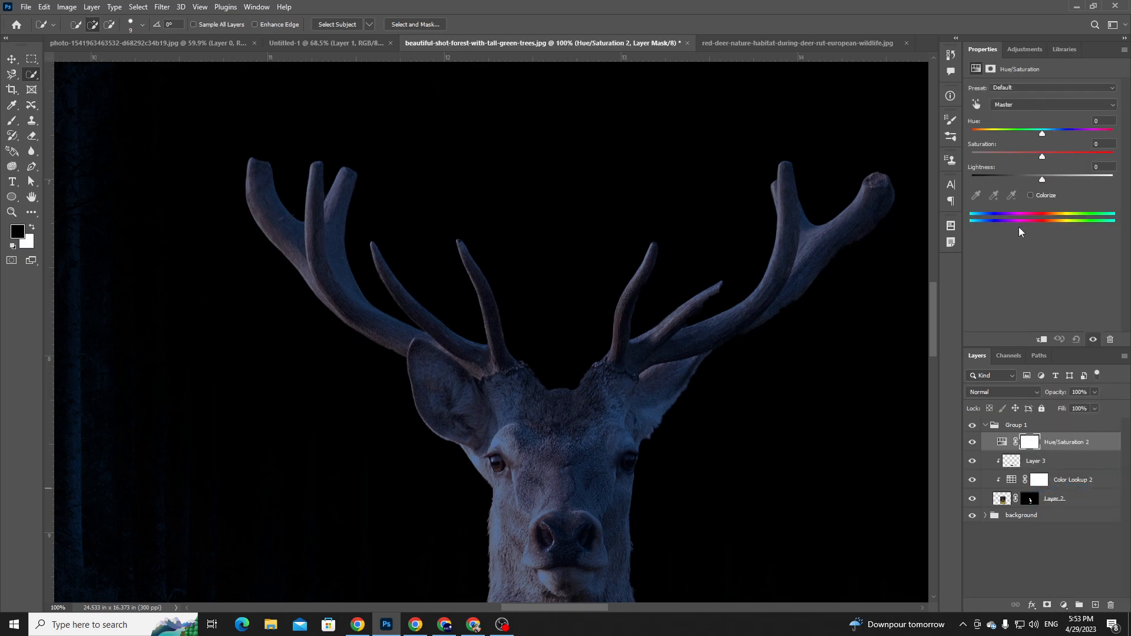
pyautogui.moveTo(1042, 137); pyautogui.dragTo(977, 134)
pyautogui.moveTo(1053, 156)
pyautogui.mouseDown()
pyautogui.moveTo(1100, 156)
pyautogui.moveTo(1049, 154)
pyautogui.mouseUp()
pyautogui.moveTo(978, 136); pyautogui.dragTo(970, 135)
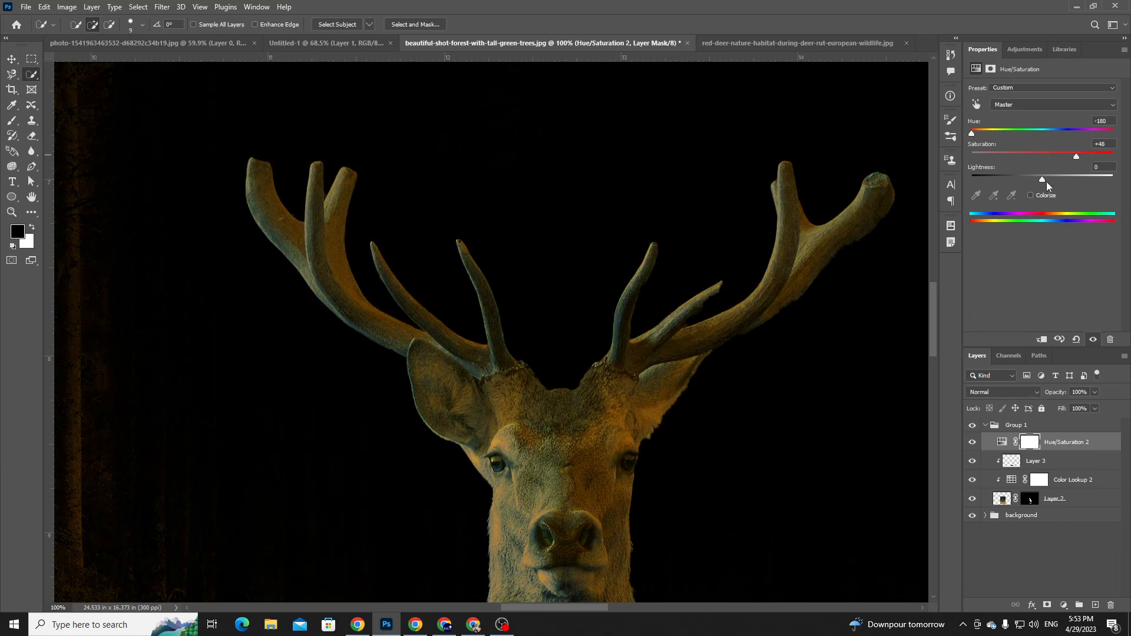
pyautogui.moveTo(1046, 179)
pyautogui.mouseDown()
pyautogui.moveTo(1058, 176)
pyautogui.moveTo(1030, 176)
pyautogui.mouseUp()
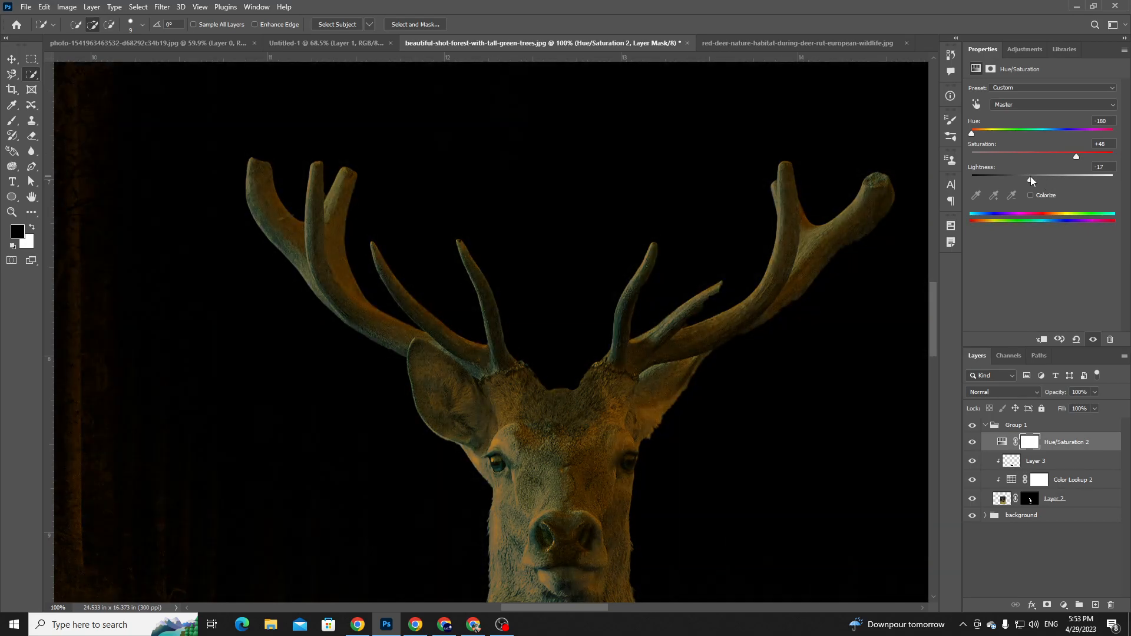
pyautogui.write('0')
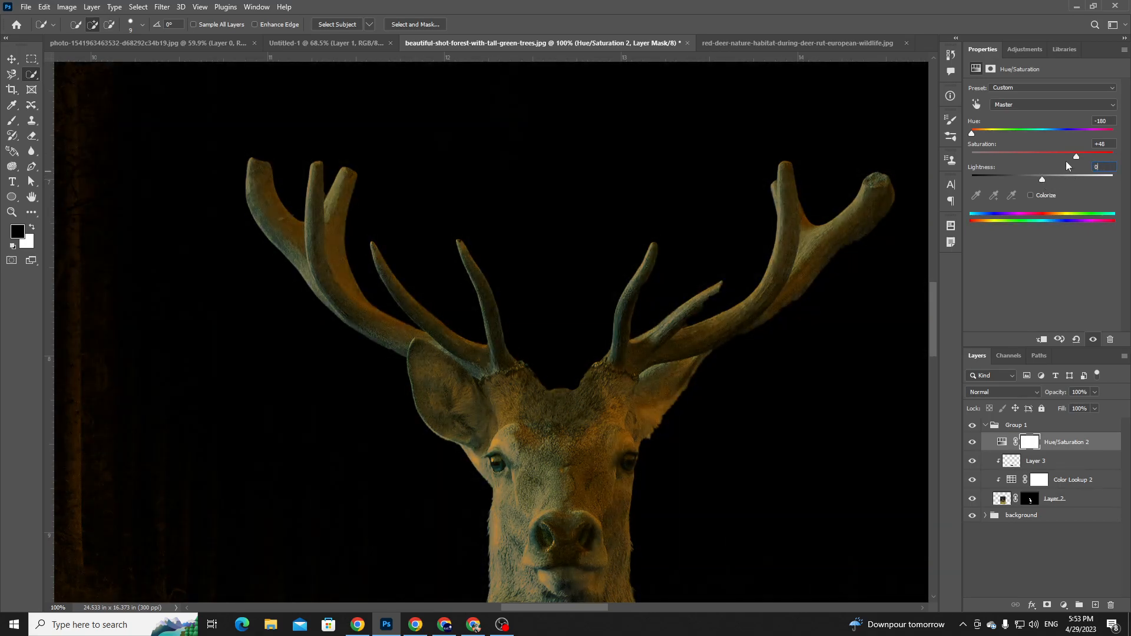
pyautogui.moveTo(1076, 156); pyautogui.dragTo(1108, 156)
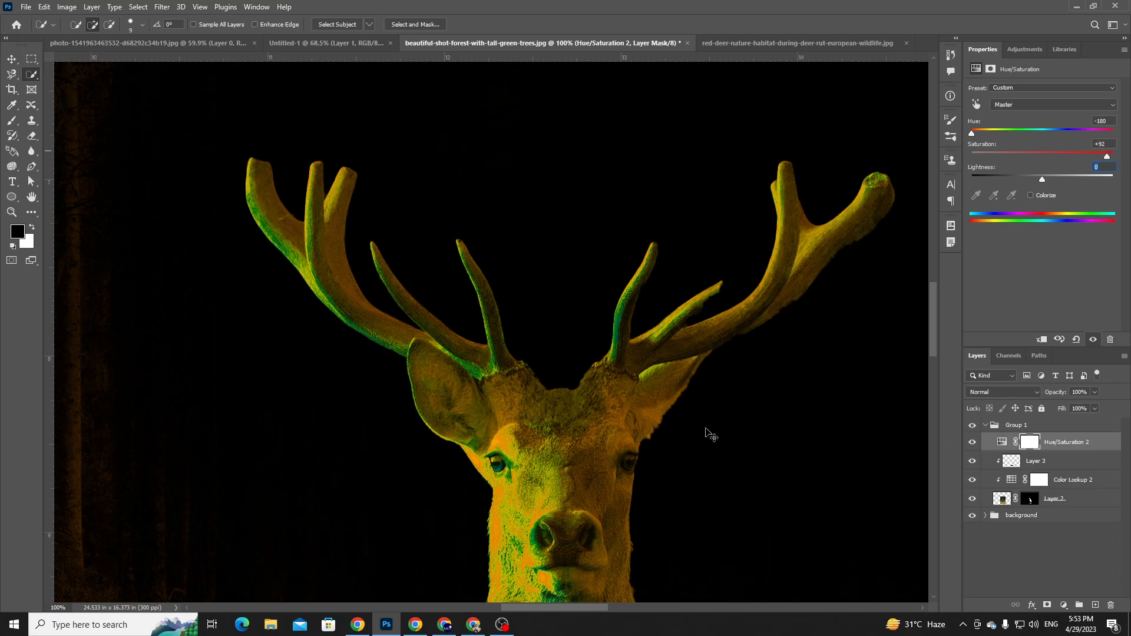
# - Clip the Hue/Saturation adjustment to the deer layer so the forest keeps its blue tone
pyautogui.hotkey('ctrl', '-')
pyautogui.hotkey('ctrl', '-')
pyautogui.hotkey('ctrl', '0')
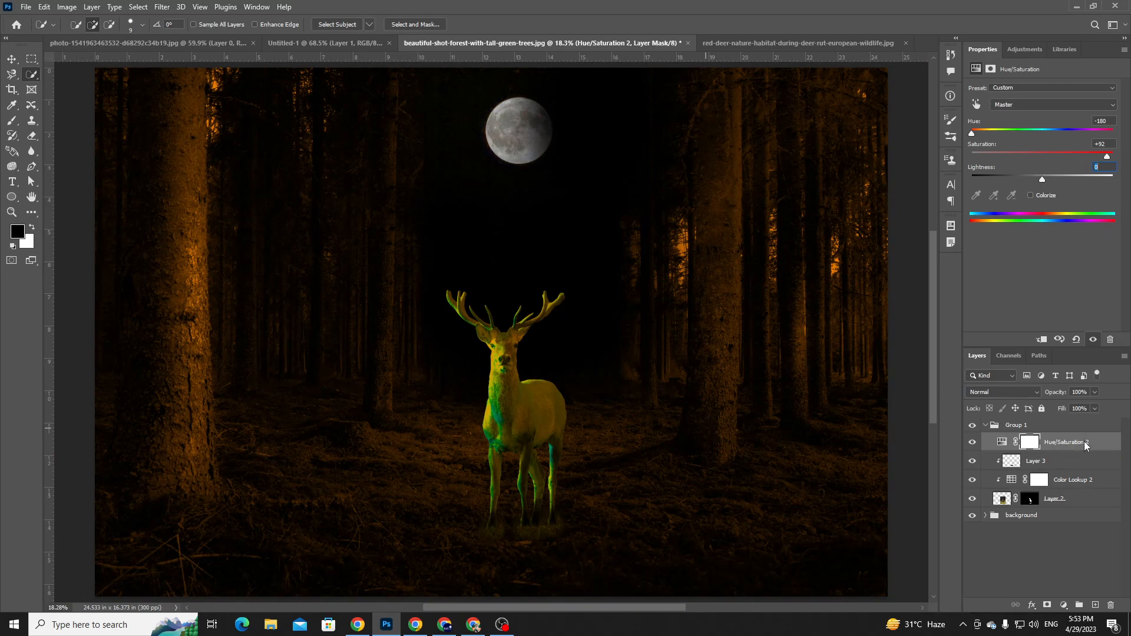
pyautogui.rightClick(1066, 443)
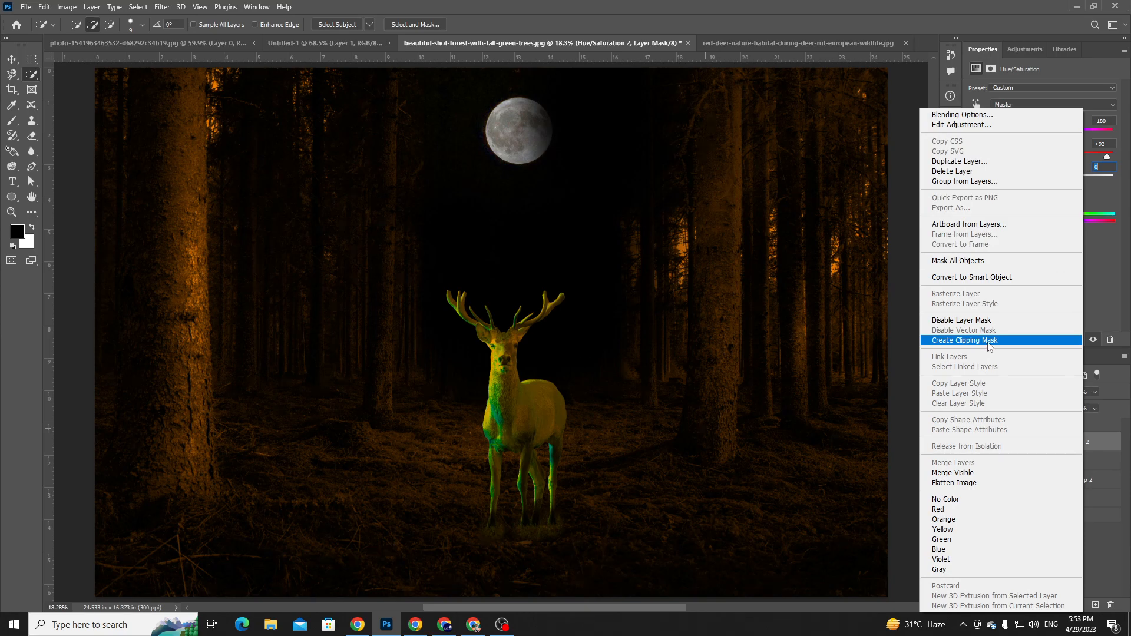
pyautogui.click(989, 342)
pyautogui.scroll(3, 452, 336)
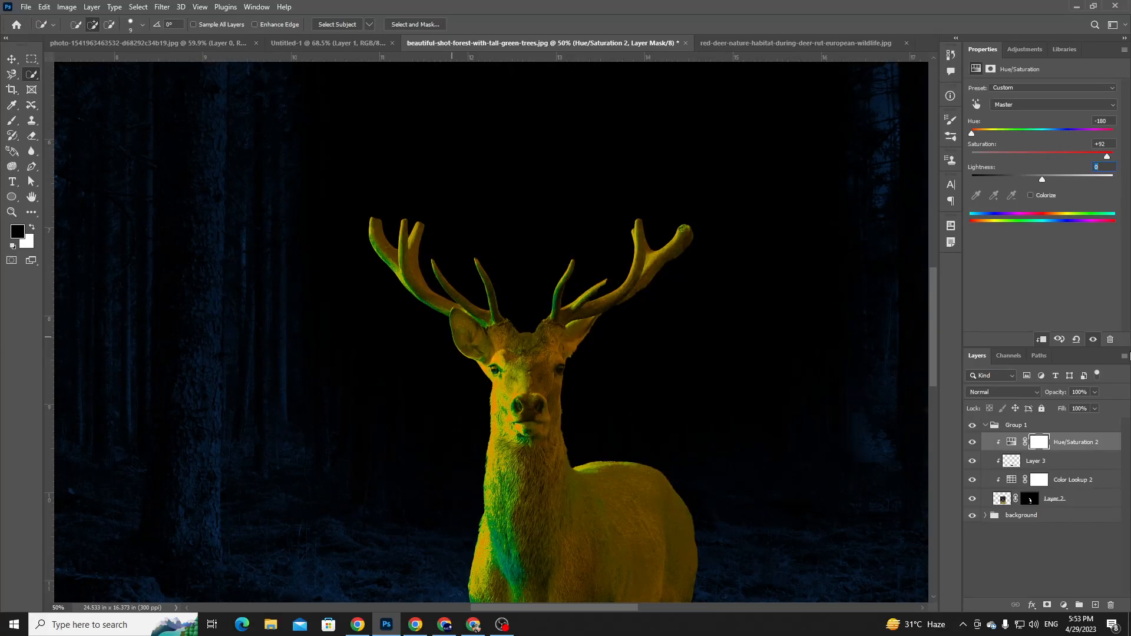
# - Mask the Hue/Saturation adjustment off the deer's body, neck and lower face with a size 1000 black brush
pyautogui.click(1037, 443)
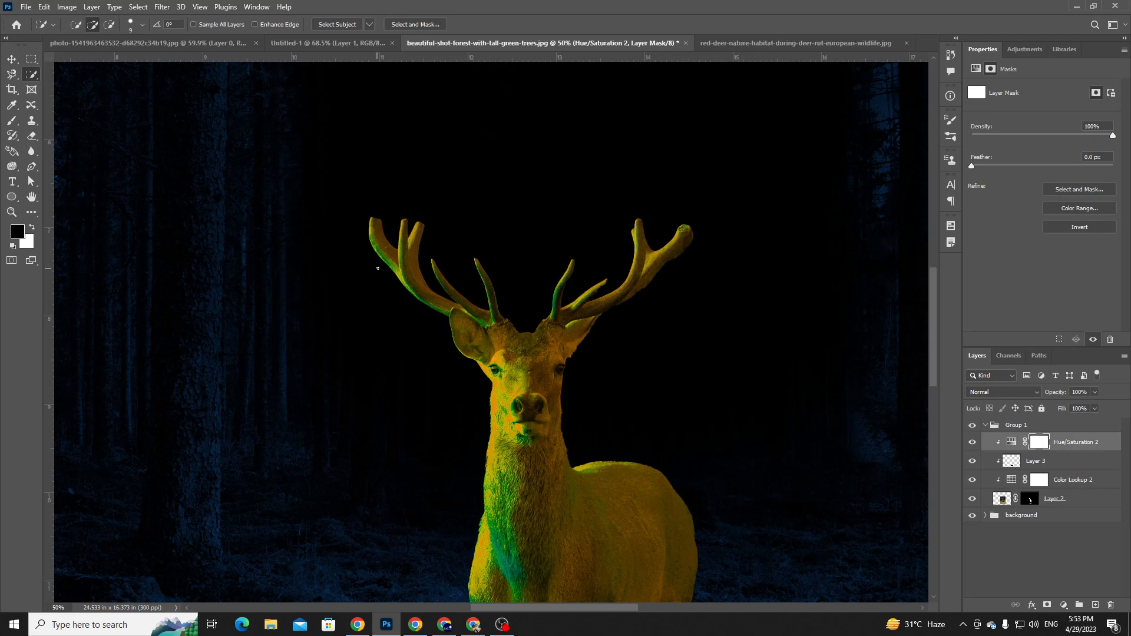
pyautogui.press('e')
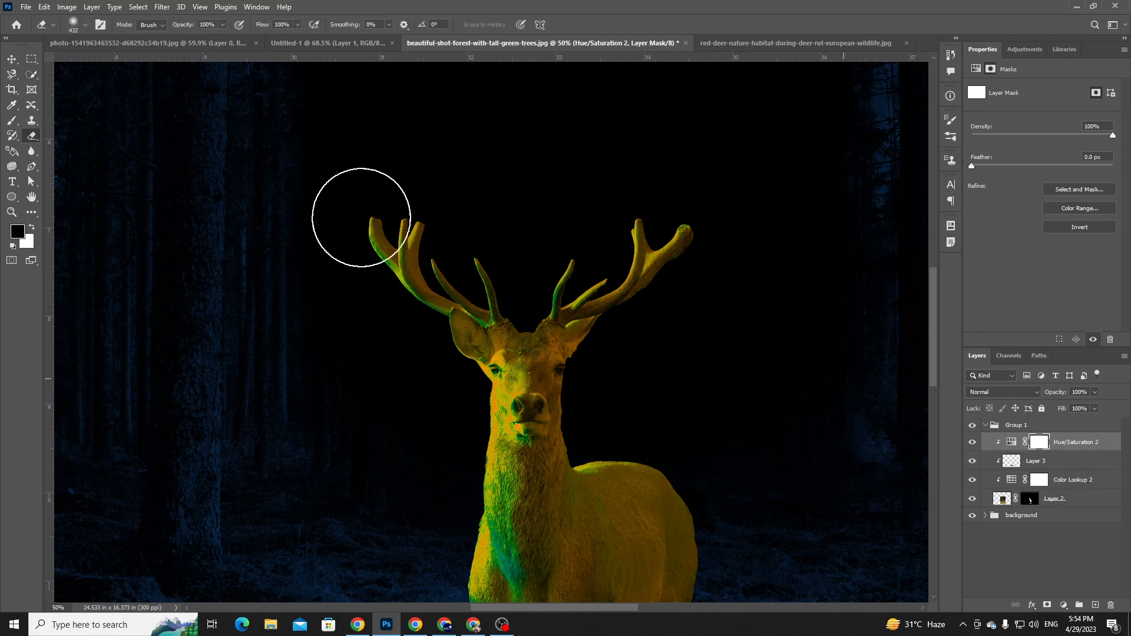
pyautogui.click(11, 121)
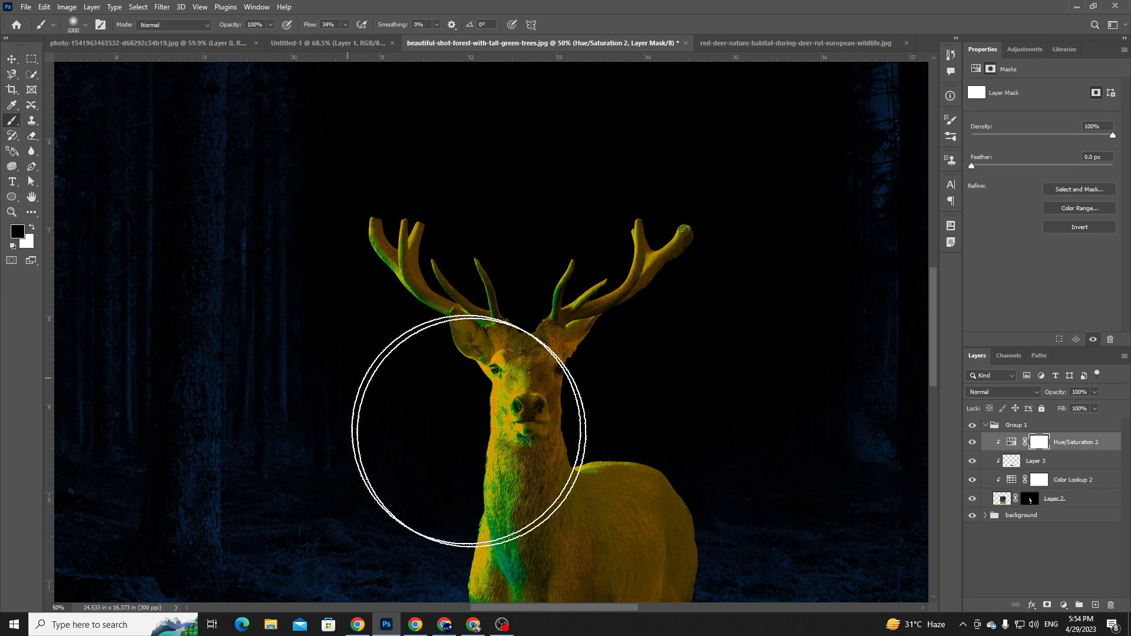
pyautogui.moveTo(536, 475)
pyautogui.mouseDown()
pyautogui.moveTo(548, 523)
pyautogui.moveTo(551, 326)
pyautogui.mouseUp()
pyautogui.moveTo(535, 434)
pyautogui.mouseDown()
pyautogui.moveTo(596, 452)
pyautogui.moveTo(566, 518)
pyautogui.mouseUp()
pyautogui.moveTo(598, 411); pyautogui.dragTo(614, 208)
pyautogui.moveTo(560, 419)
pyautogui.mouseDown()
pyautogui.moveTo(607, 351)
pyautogui.moveTo(672, 320)
pyautogui.moveTo(721, 399)
pyautogui.moveTo(538, 528)
pyautogui.moveTo(515, 511)
pyautogui.moveTo(718, 550)
pyautogui.moveTo(515, 548)
pyautogui.mouseUp()
pyautogui.moveTo(593, 414); pyautogui.dragTo(612, 537)
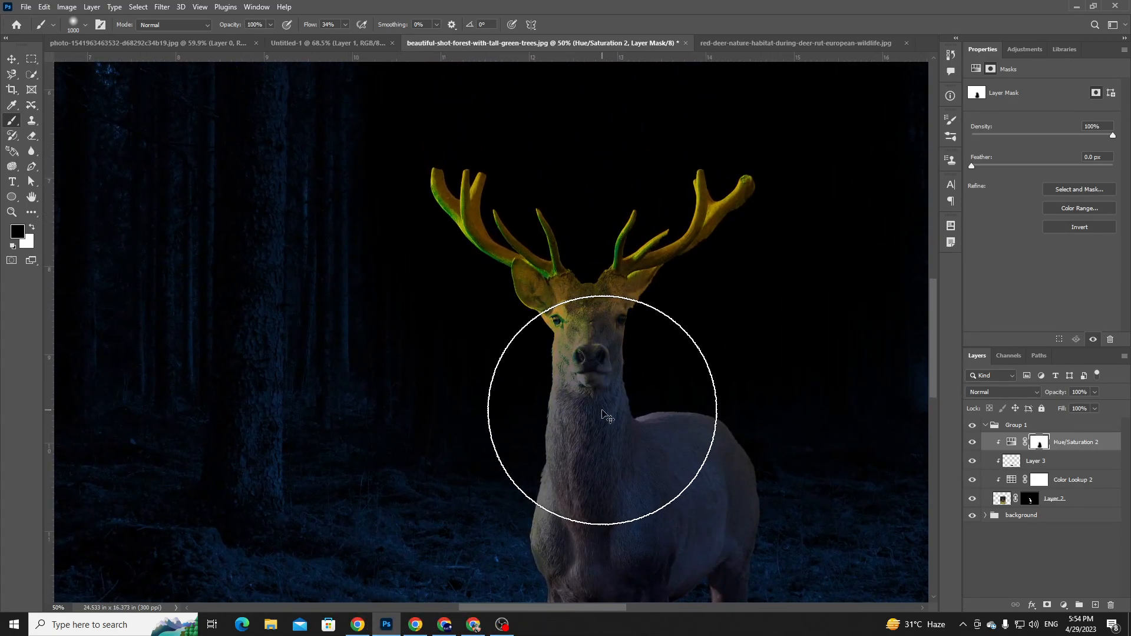
# - Mask the Hue/Saturation adjustment off the deer's ears and face with a size 175 black brush
pyautogui.hotkey('ctrl', '+')
pyautogui.press('[')
pyautogui.press('[')
pyautogui.press('[')
pyautogui.press('[')
pyautogui.press('[')
pyautogui.press('[')
pyautogui.press('[')
pyautogui.press('[')
pyautogui.press('[')
pyautogui.press('[')
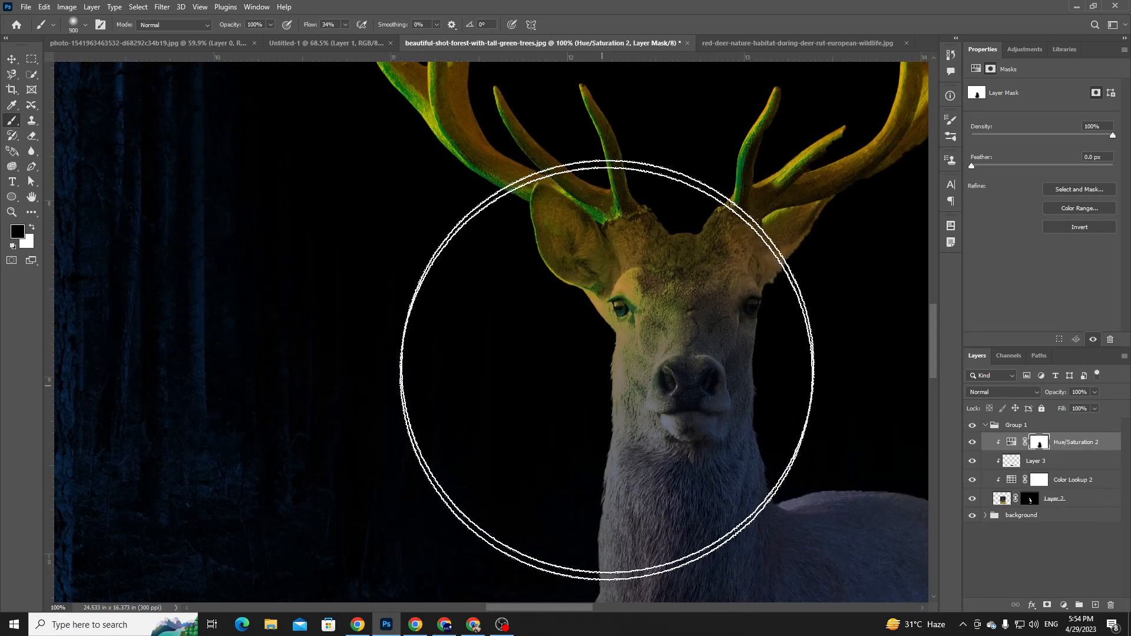
pyautogui.press('[')
pyautogui.press('[')
pyautogui.press('[')
pyautogui.press('[')
pyautogui.press('[')
pyautogui.moveTo(591, 299)
pyautogui.mouseDown()
pyautogui.moveTo(615, 271)
pyautogui.moveTo(579, 278)
pyautogui.mouseUp()
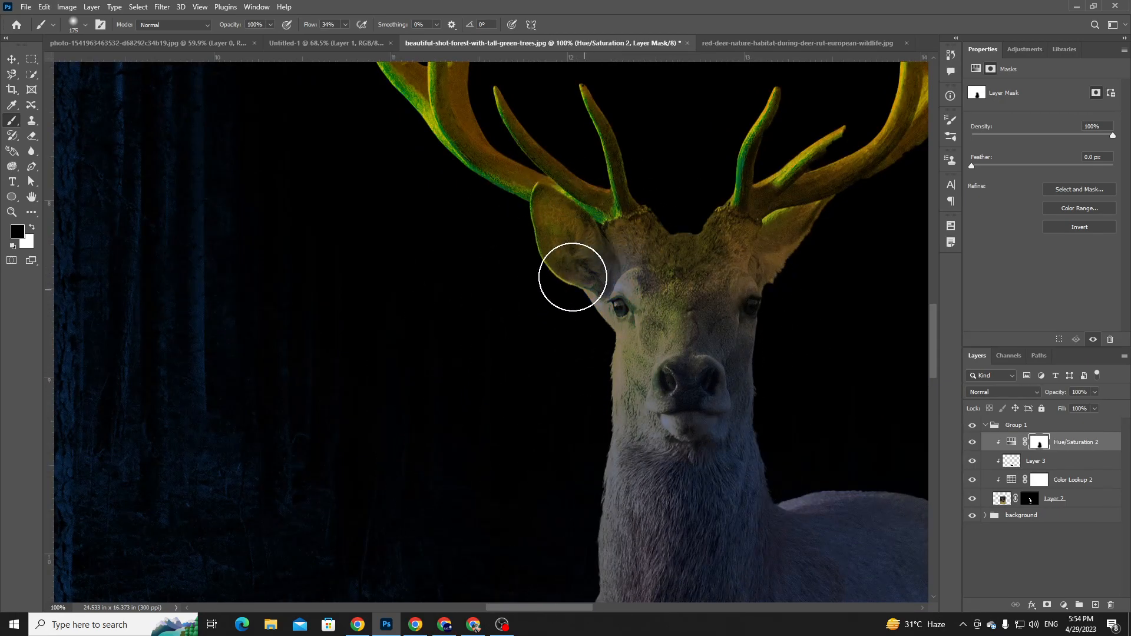
pyautogui.moveTo(554, 232)
pyautogui.mouseDown()
pyautogui.moveTo(578, 263)
pyautogui.moveTo(555, 291)
pyautogui.moveTo(568, 258)
pyautogui.moveTo(649, 302)
pyautogui.moveTo(669, 282)
pyautogui.moveTo(641, 250)
pyautogui.moveTo(656, 390)
pyautogui.moveTo(633, 410)
pyautogui.moveTo(718, 330)
pyautogui.moveTo(729, 438)
pyautogui.moveTo(737, 300)
pyautogui.moveTo(723, 264)
pyautogui.moveTo(679, 293)
pyautogui.moveTo(683, 227)
pyautogui.moveTo(688, 288)
pyautogui.moveTo(713, 254)
pyautogui.moveTo(705, 233)
pyautogui.moveTo(729, 252)
pyautogui.moveTo(749, 255)
pyautogui.moveTo(728, 227)
pyautogui.moveTo(755, 246)
pyautogui.moveTo(722, 227)
pyautogui.moveTo(754, 259)
pyautogui.moveTo(788, 239)
pyautogui.moveTo(781, 267)
pyautogui.mouseUp()
# - Refine the Hue/Saturation mask around the antler bases and the left ear with a size 50 black brush
pyautogui.press('[')
pyautogui.press('[')
pyautogui.press('[')
pyautogui.press('[')
pyautogui.press('[')
pyautogui.press('space')
pyautogui.moveTo(823, 229); pyautogui.dragTo(732, 338)
pyautogui.moveTo(552, 322); pyautogui.dragTo(562, 333)
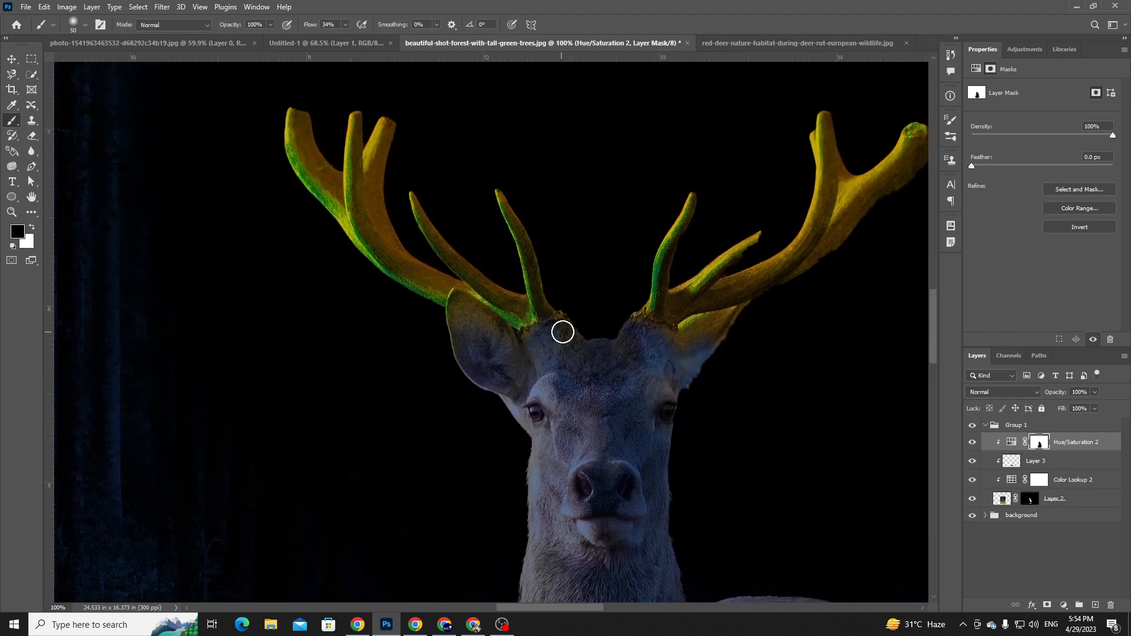
pyautogui.moveTo(493, 334)
pyautogui.mouseDown()
pyautogui.moveTo(457, 324)
pyautogui.moveTo(457, 338)
pyautogui.moveTo(480, 317)
pyautogui.mouseUp()
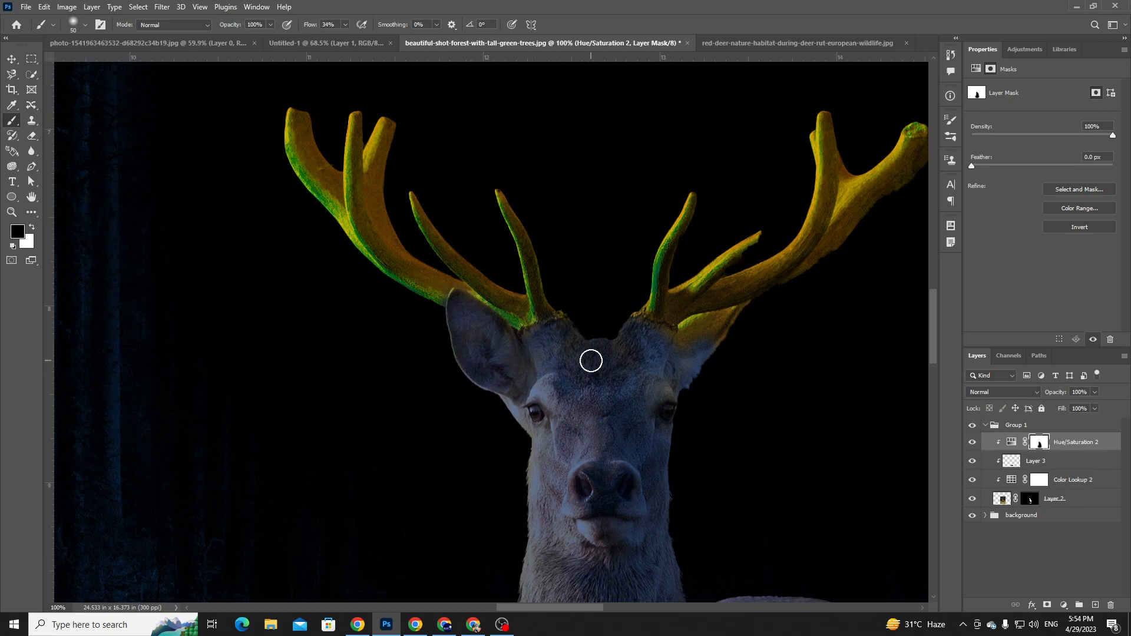
# - Add a Solid Color fill of ff0000 above the Hue/Saturation adjustment and clip it to the deer
pyautogui.hotkey('ctrl', '0')
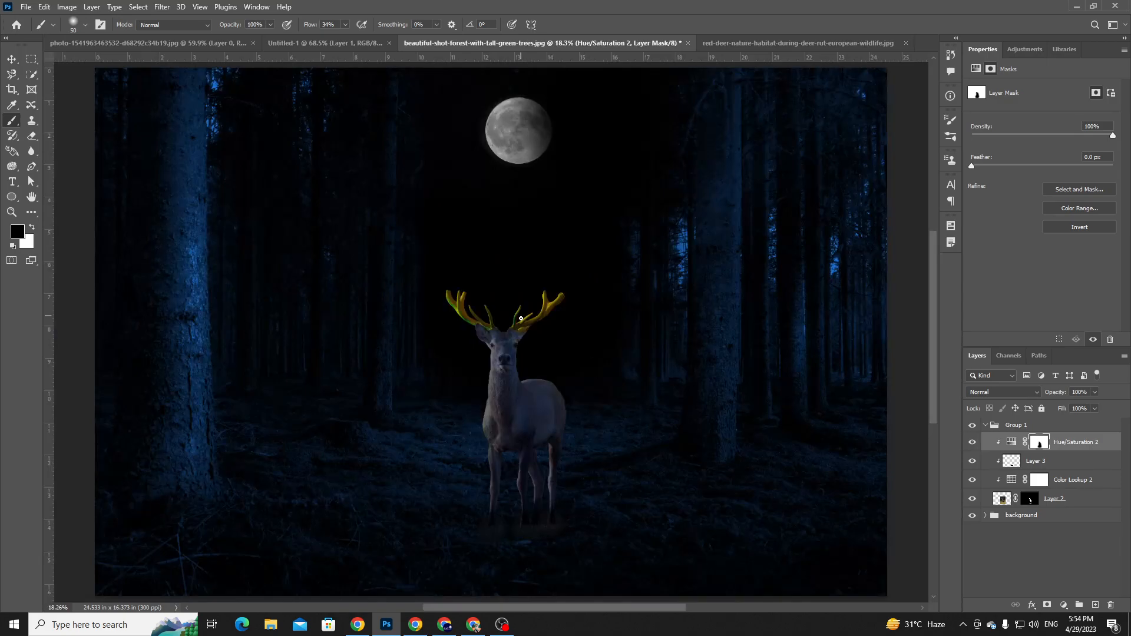
pyautogui.hotkey('ctrl', '+')
pyautogui.hotkey('ctrl', '+')
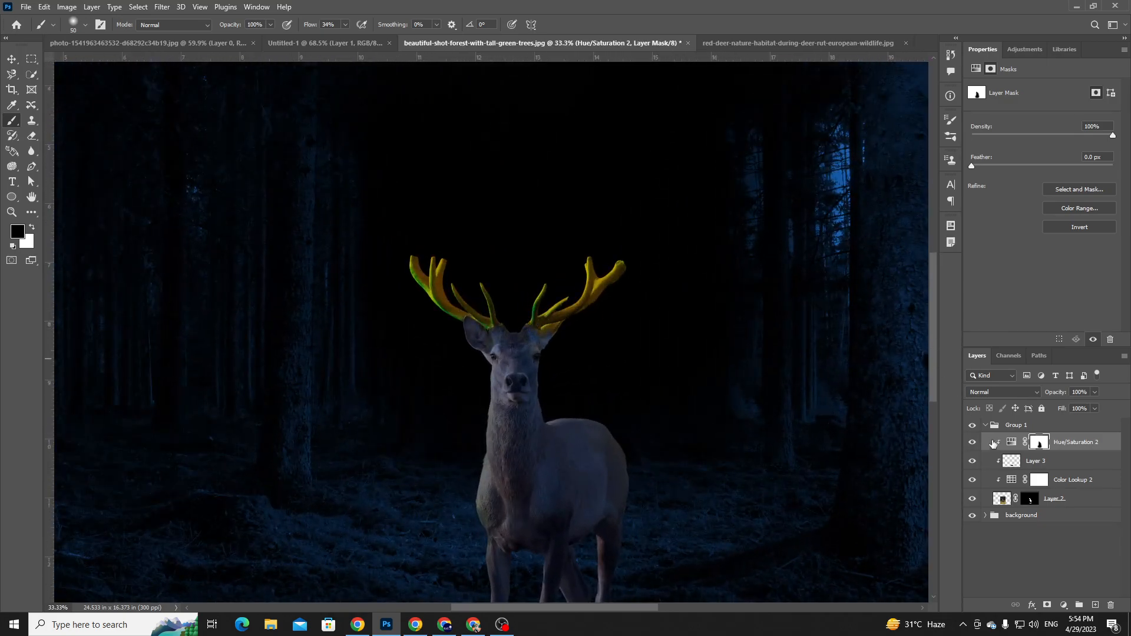
pyautogui.click(1063, 605)
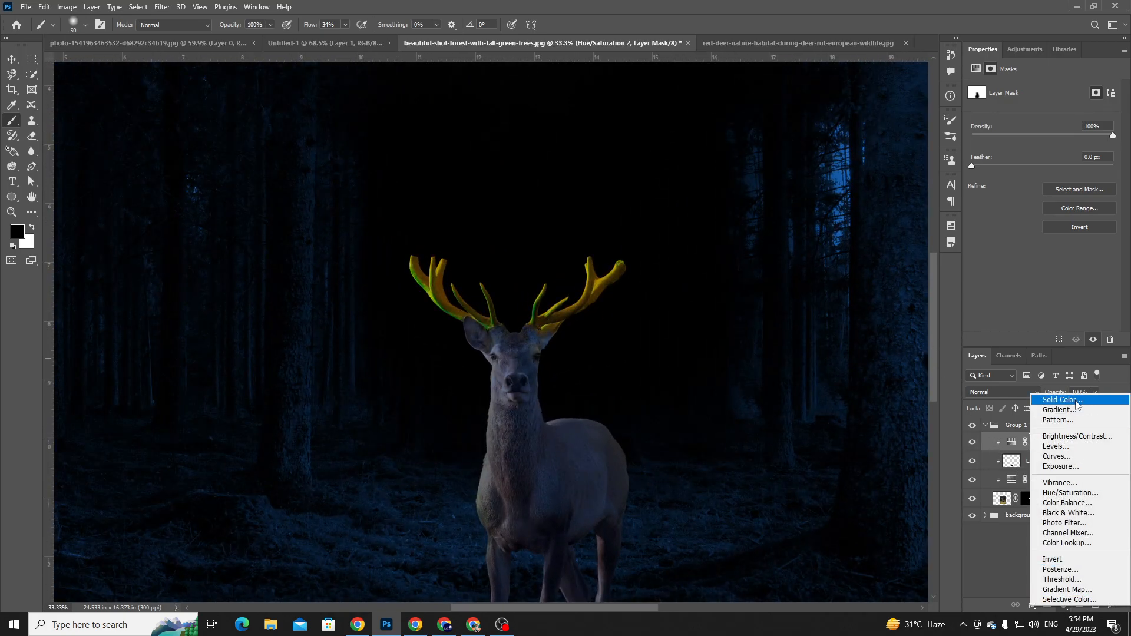
pyautogui.click(1054, 402)
pyautogui.write('ff0000')
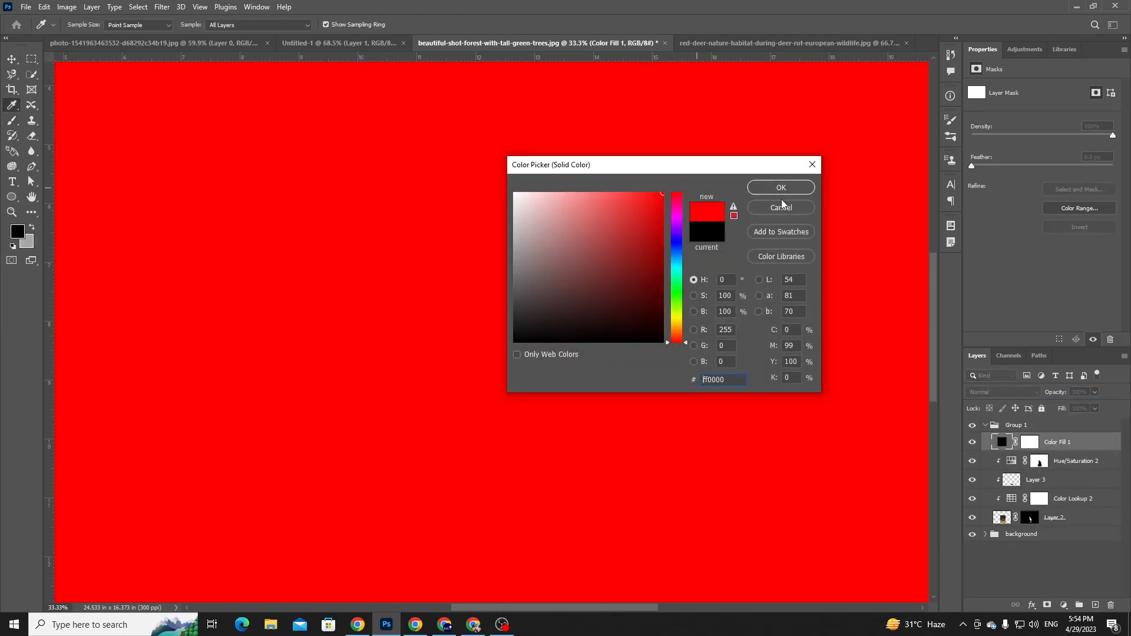
pyautogui.press('Return')
pyautogui.rightClick(1106, 445)
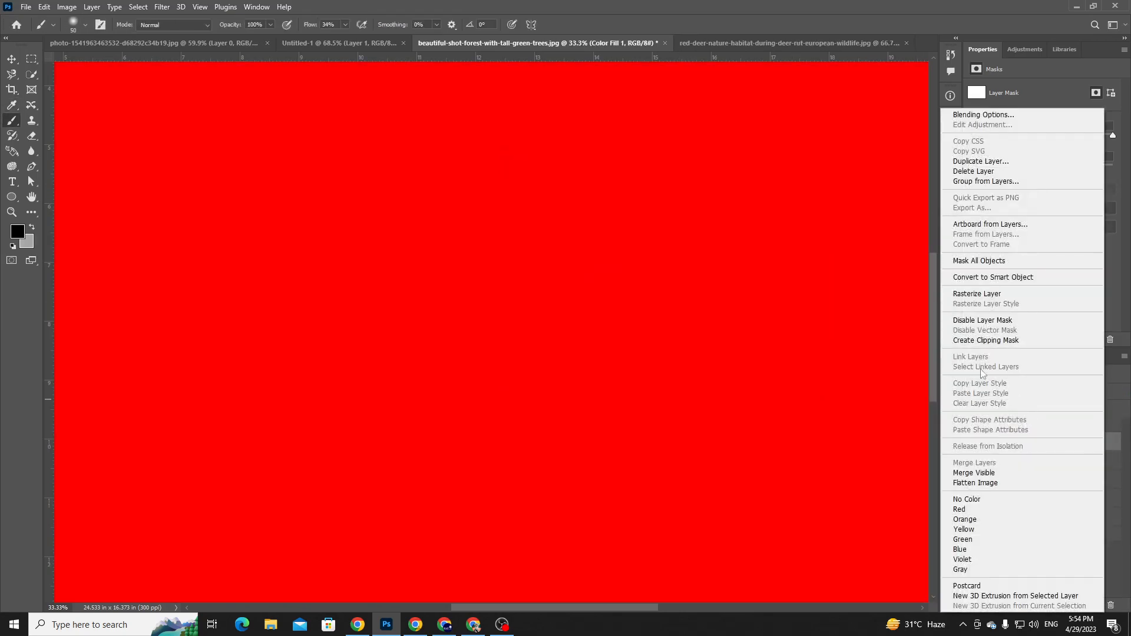
pyautogui.click(989, 337)
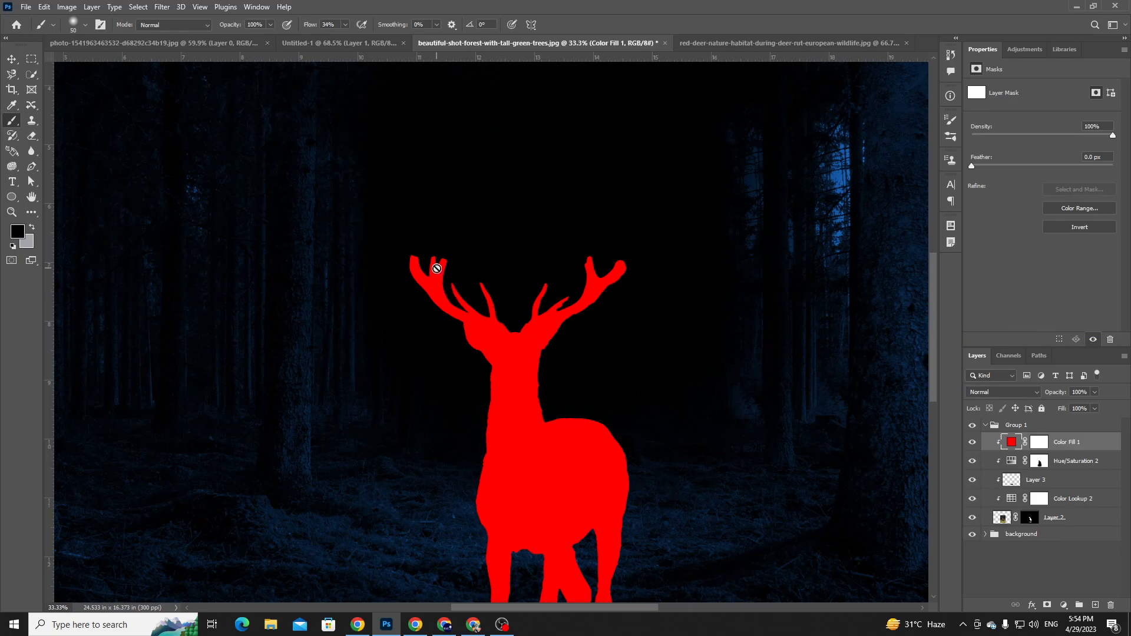
# - Change the Solid Color fill to bright orange and set its blend mode to Overlay
pyautogui.doubleClick(1010, 443)
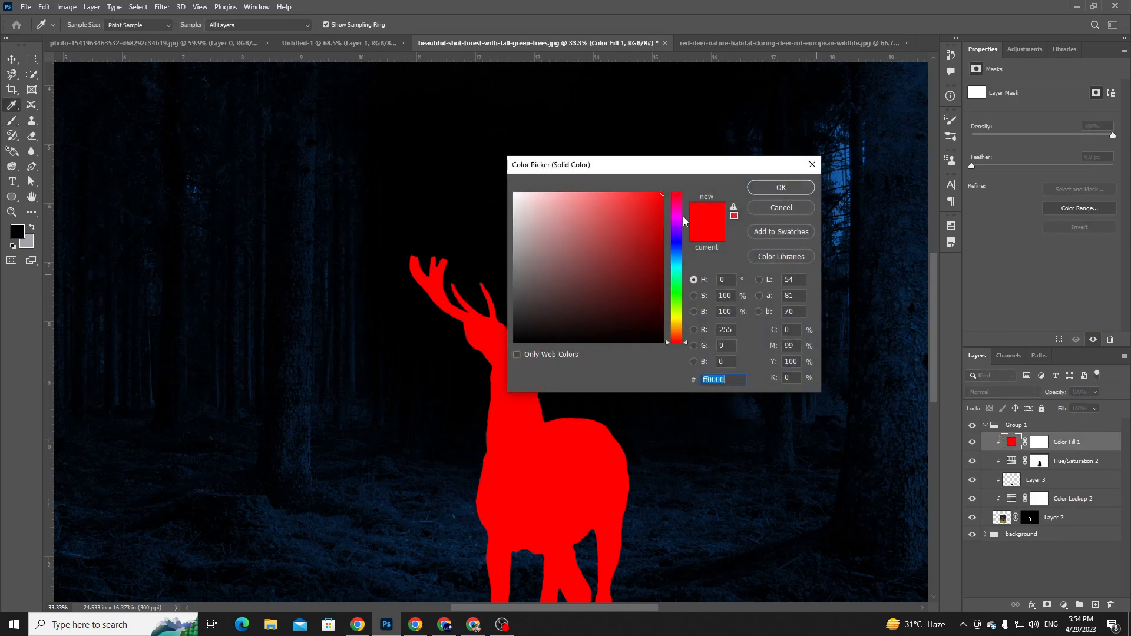
pyautogui.moveTo(675, 302); pyautogui.dragTo(676, 331)
pyautogui.moveTo(656, 200); pyautogui.dragTo(664, 206)
pyautogui.moveTo(680, 328); pyautogui.dragTo(683, 336)
pyautogui.moveTo(657, 199); pyautogui.dragTo(662, 193)
pyautogui.click(788, 193)
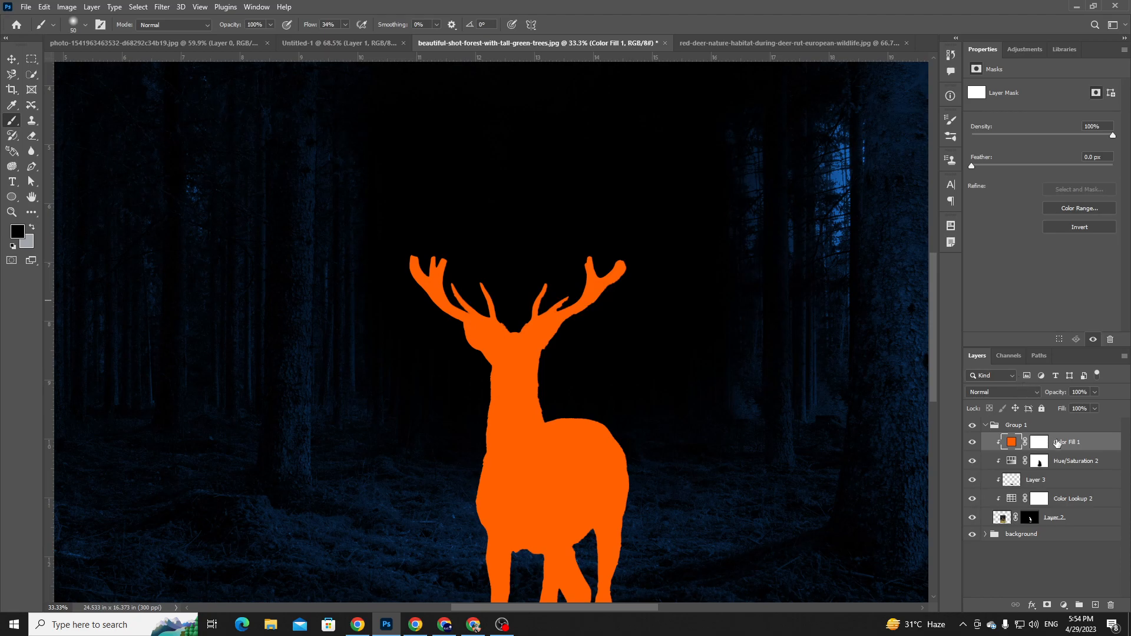
pyautogui.click(1012, 391)
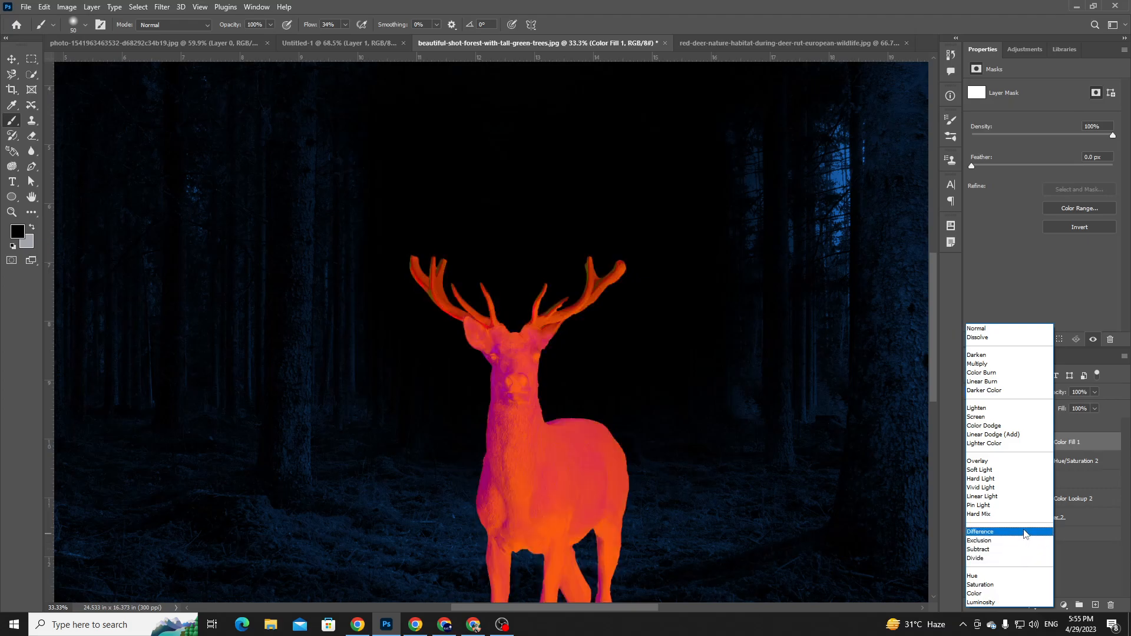
pyautogui.click(1030, 460)
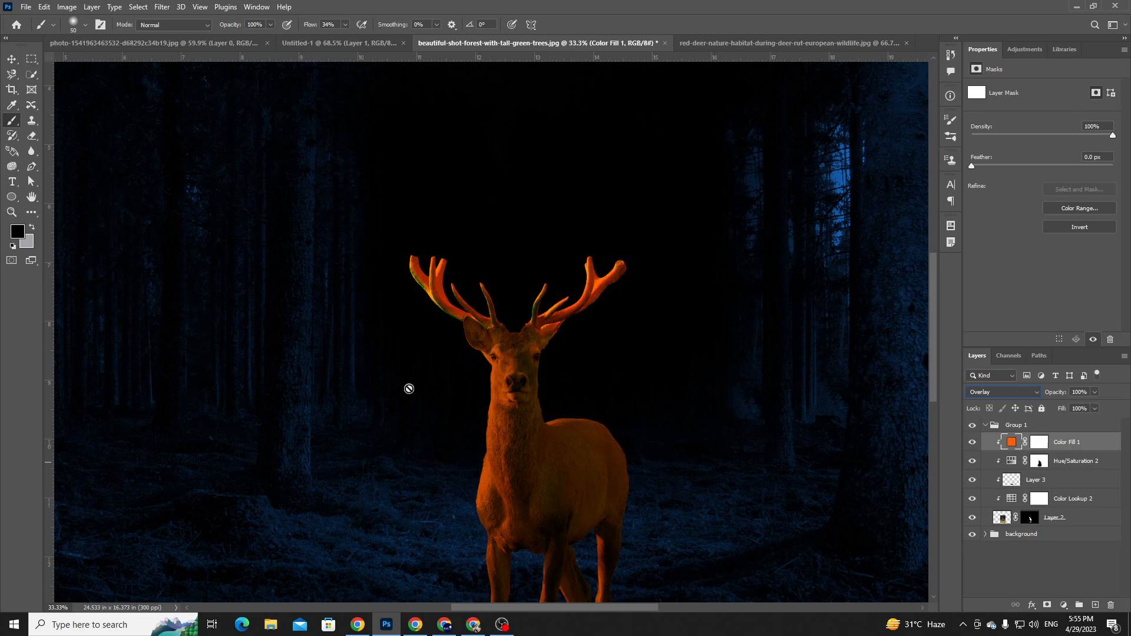
# - Mask the orange Color Fill off the deer's ears, forehead and eye area with the size 50 black brush
pyautogui.click(1041, 443)
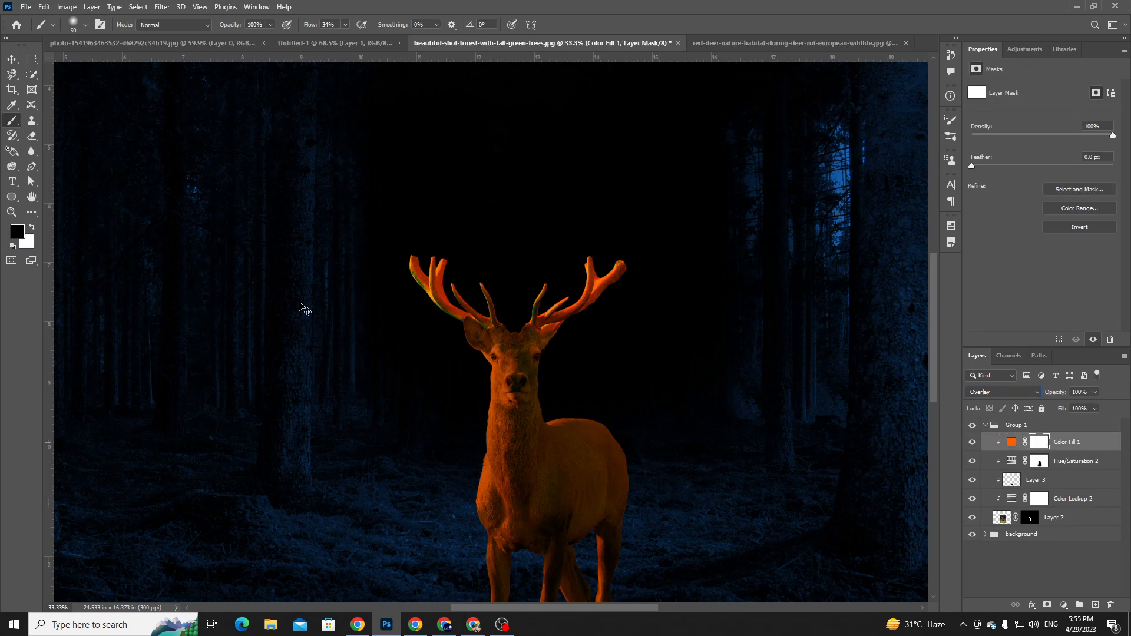
pyautogui.hotkey('ctrl', '+')
pyautogui.hotkey('ctrl', '+')
pyautogui.hotkey('ctrl', '+')
pyautogui.hotkey('ctrl', '+')
pyautogui.hotkey('ctrl', '+')
pyautogui.moveTo(286, 280)
pyautogui.mouseDown()
pyautogui.moveTo(287, 228)
pyautogui.moveTo(266, 222)
pyautogui.moveTo(275, 318)
pyautogui.moveTo(324, 420)
pyautogui.moveTo(340, 297)
pyautogui.moveTo(316, 273)
pyautogui.moveTo(359, 311)
pyautogui.moveTo(349, 296)
pyautogui.moveTo(380, 298)
pyautogui.moveTo(412, 319)
pyautogui.moveTo(402, 330)
pyautogui.moveTo(489, 365)
pyautogui.moveTo(480, 352)
pyautogui.moveTo(553, 325)
pyautogui.moveTo(565, 297)
pyautogui.moveTo(697, 297)
pyautogui.moveTo(647, 357)
pyautogui.moveTo(270, 390)
pyautogui.mouseUp()
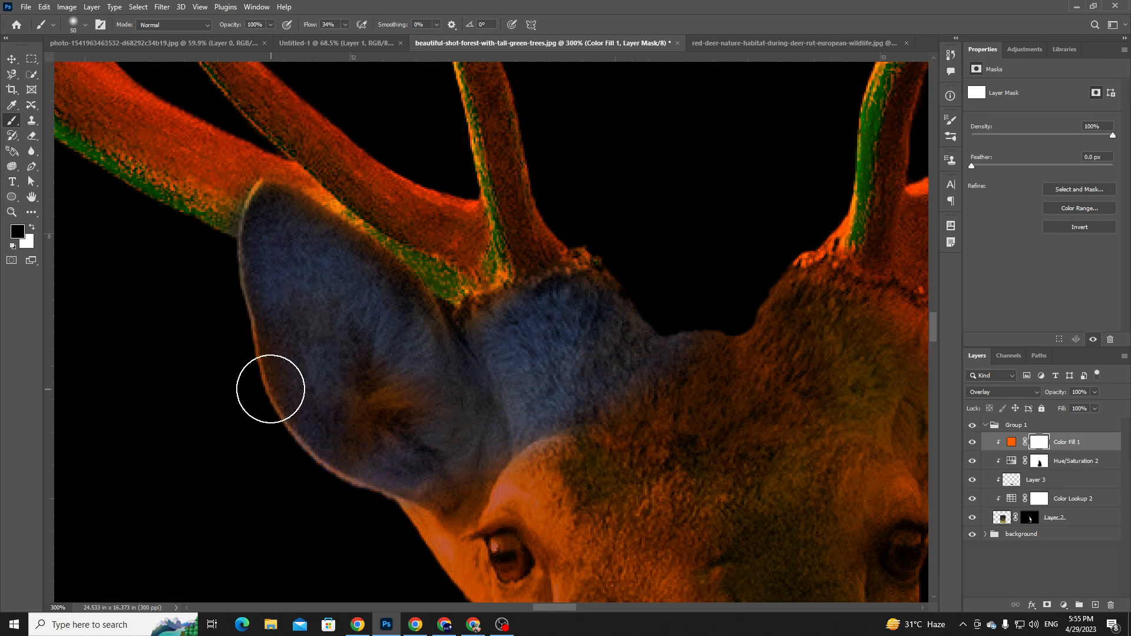
pyautogui.moveTo(581, 405); pyautogui.dragTo(413, 324)
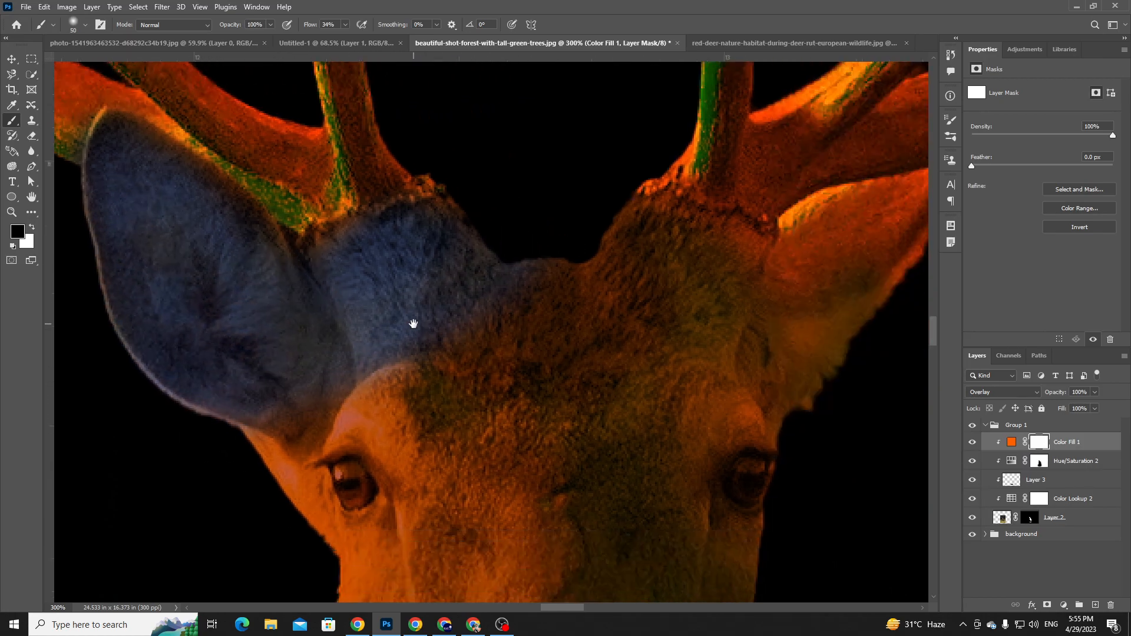
pyautogui.moveTo(245, 430)
pyautogui.mouseDown()
pyautogui.moveTo(388, 452)
pyautogui.moveTo(543, 275)
pyautogui.moveTo(474, 304)
pyautogui.moveTo(499, 358)
pyautogui.moveTo(525, 283)
pyautogui.moveTo(649, 255)
pyautogui.moveTo(643, 319)
pyautogui.moveTo(676, 341)
pyautogui.moveTo(614, 346)
pyautogui.moveTo(690, 363)
pyautogui.moveTo(698, 339)
pyautogui.moveTo(846, 286)
pyautogui.moveTo(822, 326)
pyautogui.moveTo(851, 327)
pyautogui.moveTo(629, 438)
pyautogui.moveTo(549, 464)
pyautogui.moveTo(592, 460)
pyautogui.moveTo(496, 375)
pyautogui.moveTo(634, 352)
pyautogui.moveTo(539, 406)
pyautogui.mouseUp()
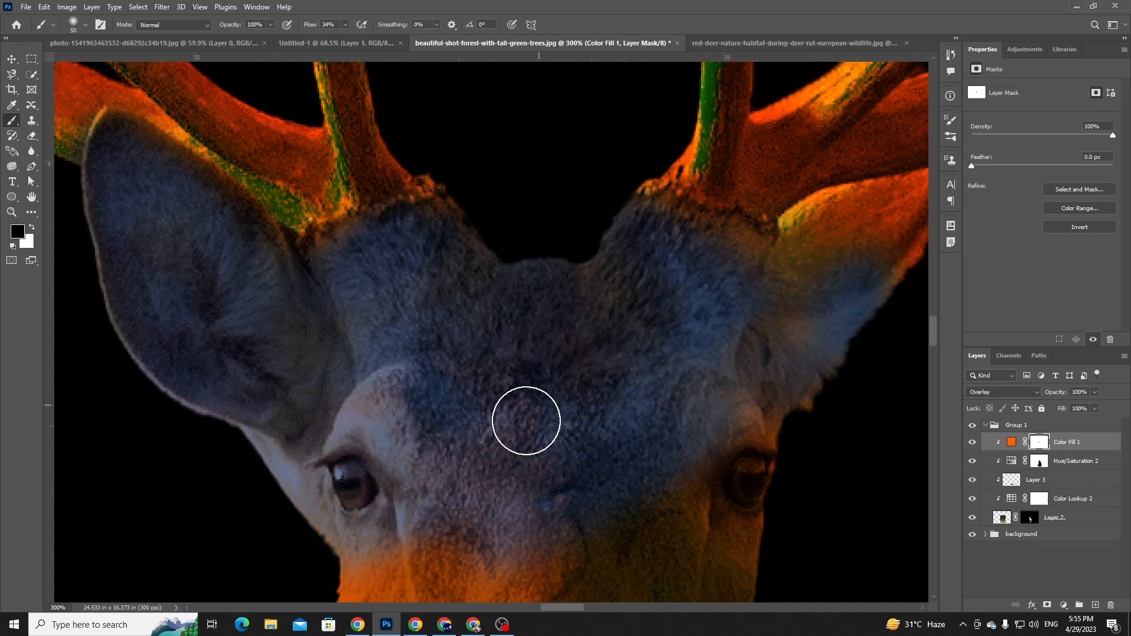
# - Mask the orange Color Fill off the deer's muzzle, neck and torso with a soft black brush of 464 px
pyautogui.scroll(-4, 420, 448)
pyautogui.rightClick(556, 374)
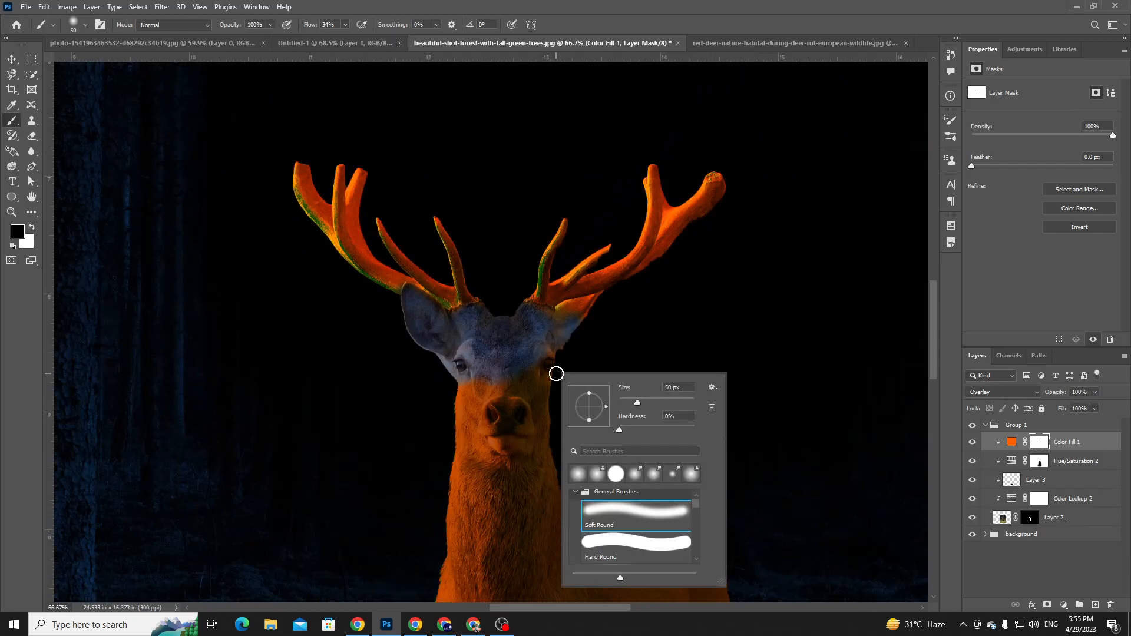
pyautogui.moveTo(642, 402); pyautogui.dragTo(684, 403)
pyautogui.moveTo(480, 423)
pyautogui.mouseDown()
pyautogui.moveTo(497, 485)
pyautogui.moveTo(526, 431)
pyautogui.moveTo(490, 454)
pyautogui.moveTo(499, 307)
pyautogui.mouseUp()
pyautogui.moveTo(492, 383)
pyautogui.mouseDown()
pyautogui.moveTo(472, 566)
pyautogui.moveTo(535, 415)
pyautogui.mouseUp()
pyautogui.moveTo(518, 522); pyautogui.dragTo(566, 263)
pyautogui.moveTo(654, 229); pyautogui.dragTo(756, 126)
pyautogui.moveTo(701, 248); pyautogui.dragTo(646, 409)
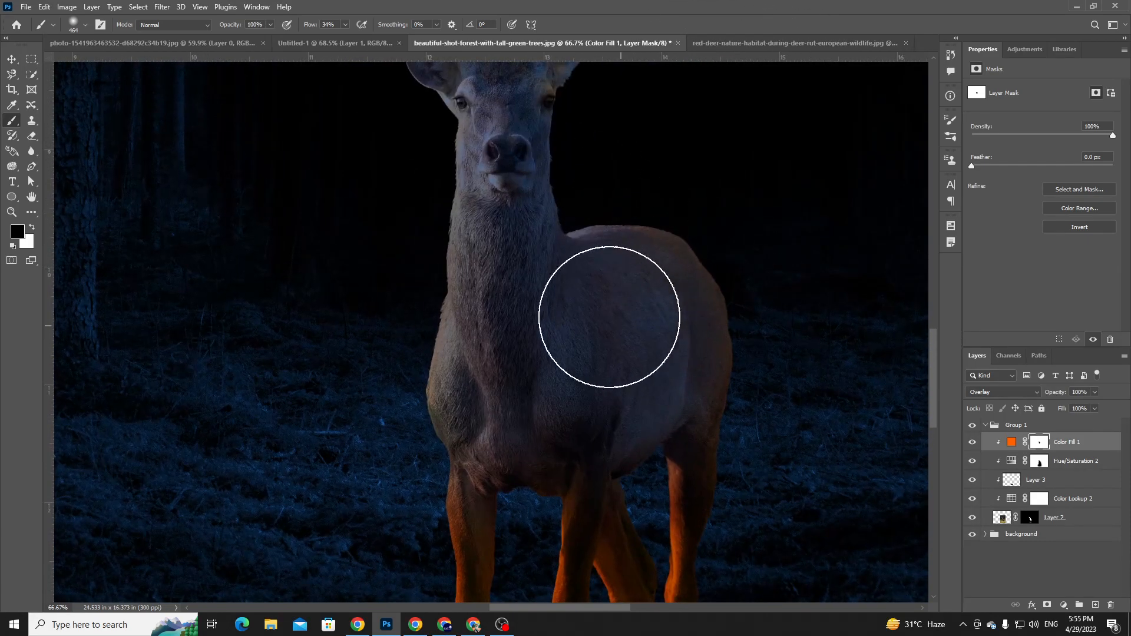
# - Mask the orange Color Fill off the deer's lower body, legs and feet with the same large black brush
pyautogui.moveTo(575, 632); pyautogui.dragTo(595, 572)
pyautogui.moveTo(574, 463); pyautogui.dragTo(656, 200)
pyautogui.moveTo(551, 321)
pyautogui.mouseDown()
pyautogui.moveTo(516, 495)
pyautogui.moveTo(528, 545)
pyautogui.mouseUp()
pyautogui.moveTo(761, 336)
pyautogui.mouseDown()
pyautogui.moveTo(789, 543)
pyautogui.moveTo(596, 525)
pyautogui.mouseUp()
pyautogui.moveTo(591, 424)
pyautogui.mouseDown()
pyautogui.moveTo(618, 350)
pyautogui.moveTo(668, 320)
pyautogui.mouseUp()
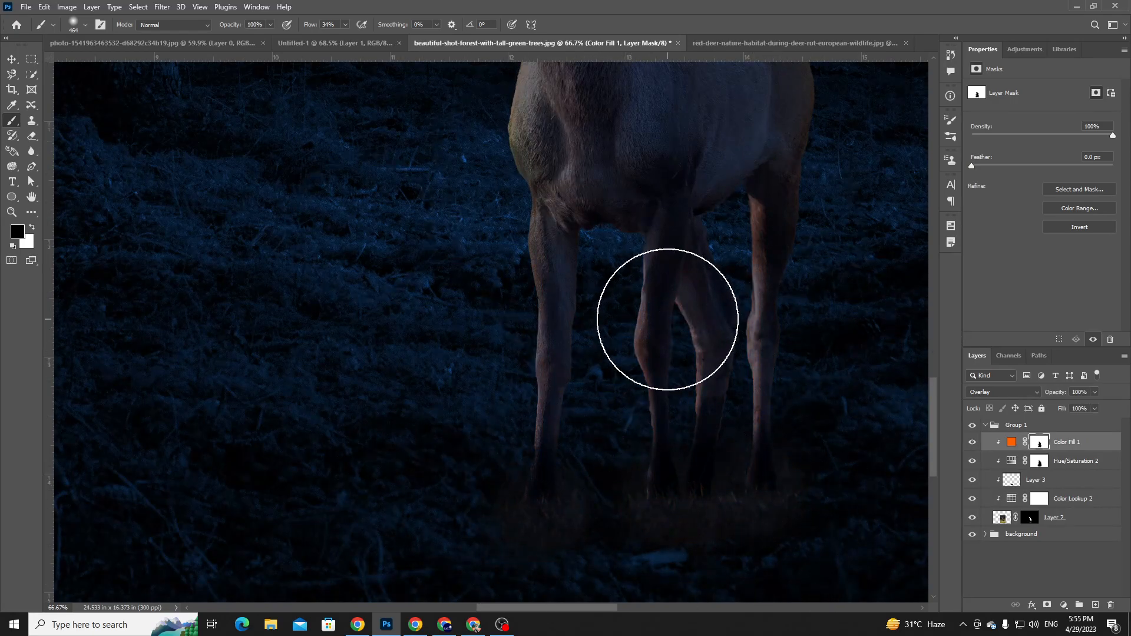
# - Examine the orange antlers and masked deer body against the whole forest composition
pyautogui.hotkey('ctrl', '-')
pyautogui.hotkey('ctrl', '0')
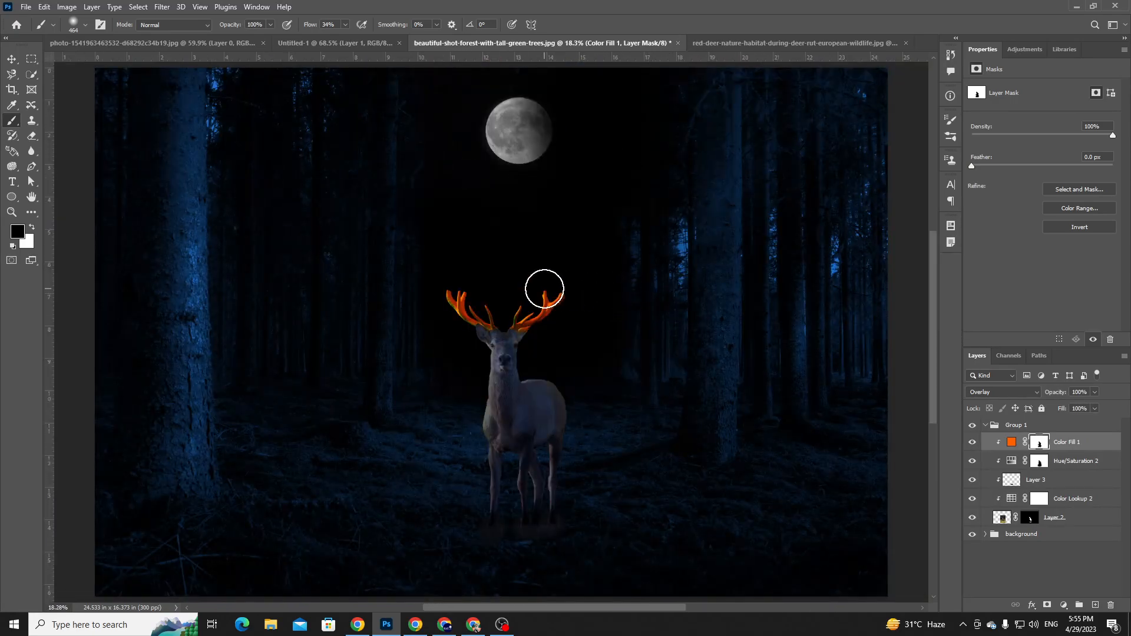
pyautogui.hotkey('ctrl', '+')
pyautogui.hotkey('ctrl', '+')
pyautogui.hotkey('ctrl', '+')
pyautogui.hotkey('ctrl', '0')
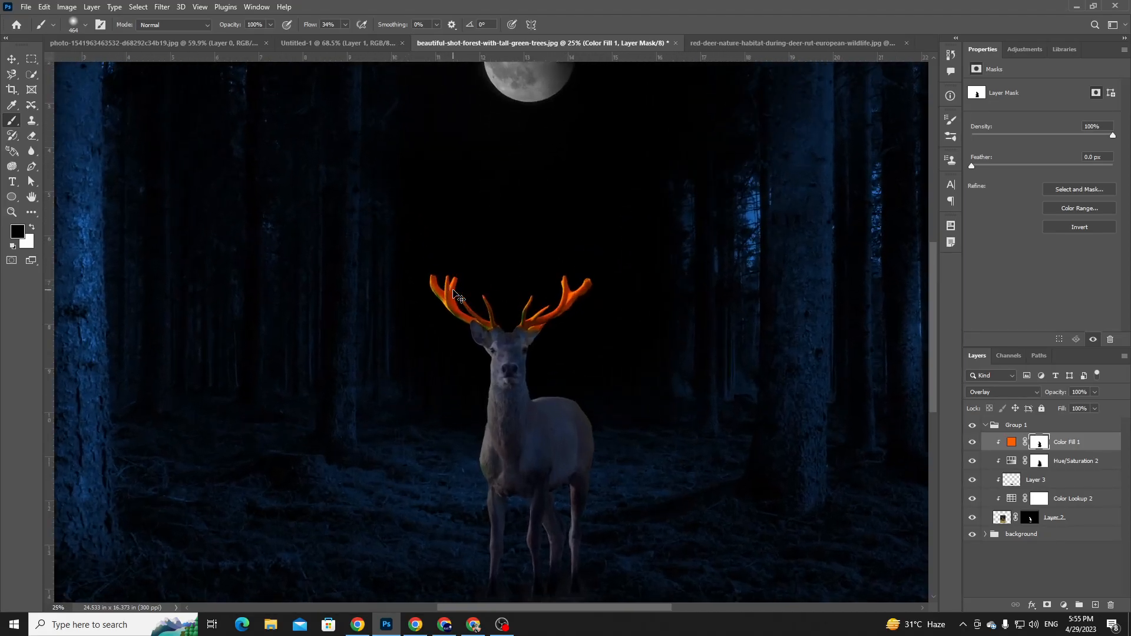
pyautogui.hotkey('ctrl', '+')
pyautogui.hotkey('ctrl', '+')
# - Switch to Chrome and search Google for "fire effect in photoshop" in a new tab
pyautogui.hotkey('alt', 'Tab')
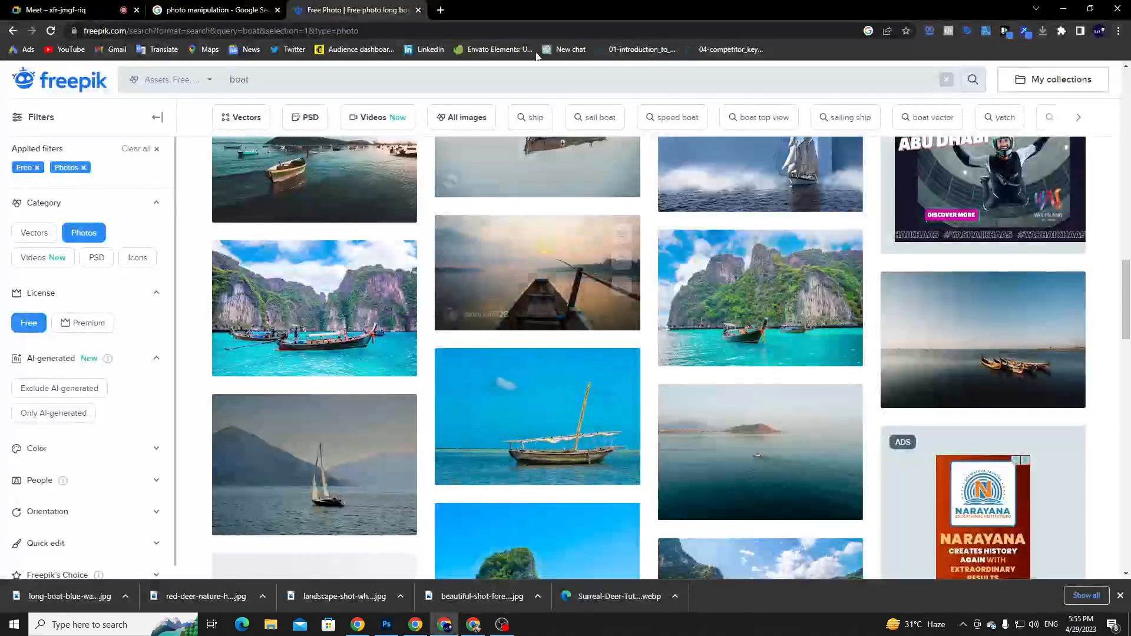
pyautogui.click(436, 10)
pyautogui.write('fi')
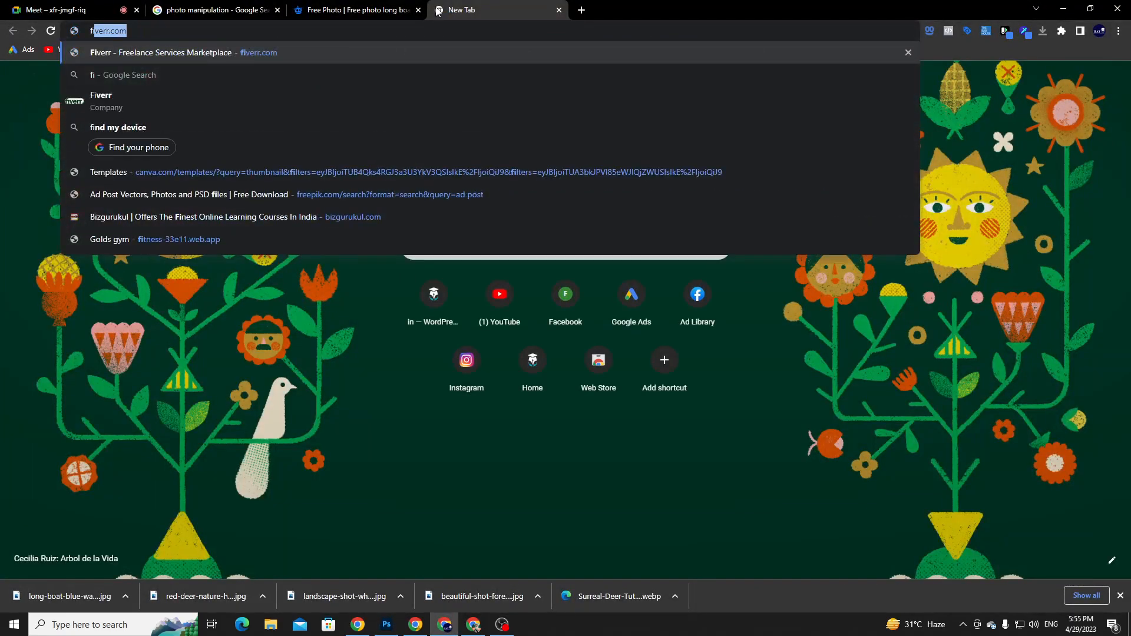
pyautogui.write('re effect')
pyautogui.press('Return')
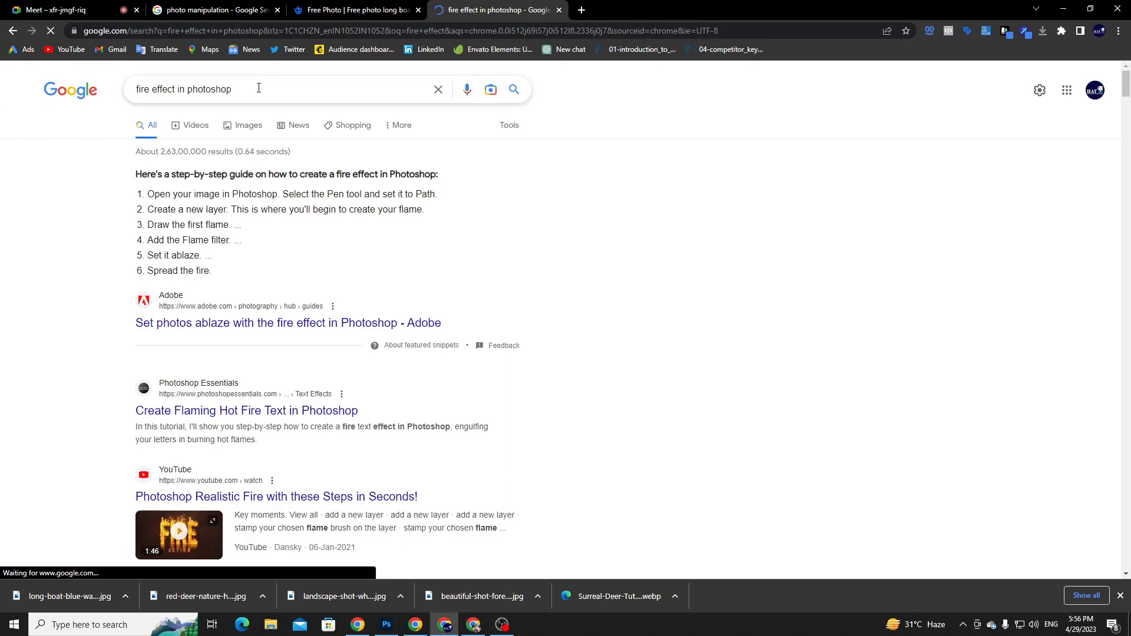
# - Search Google Images for "fire effect png"
pyautogui.click(258, 88)
pyautogui.hotkey('ctrl', 'a')
pyautogui.write('f')
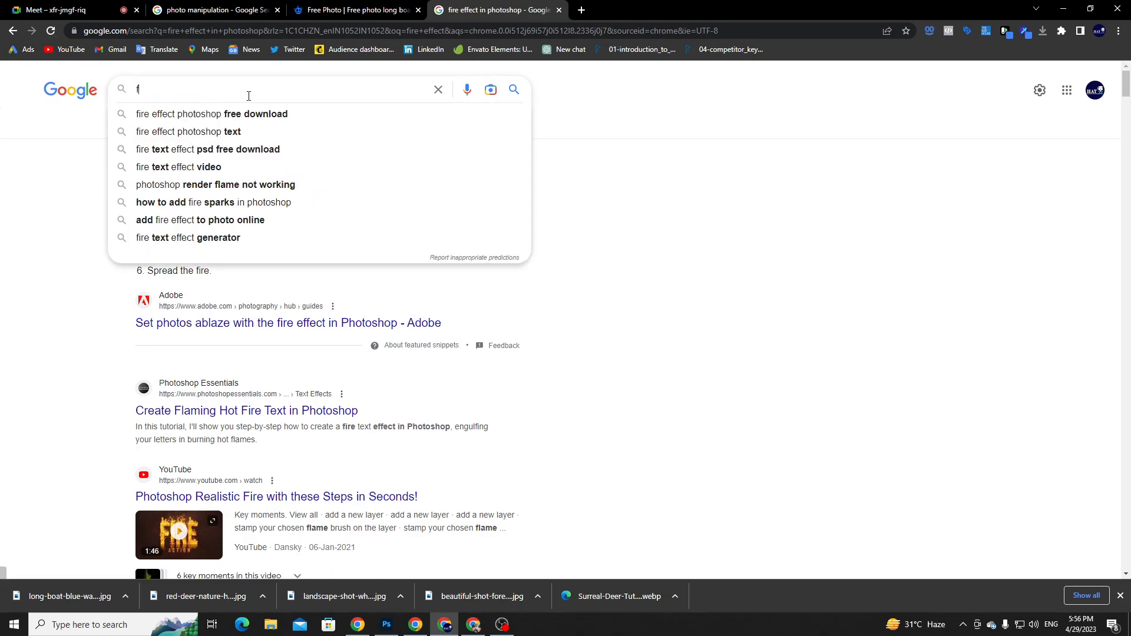
pyautogui.write('ire effect')
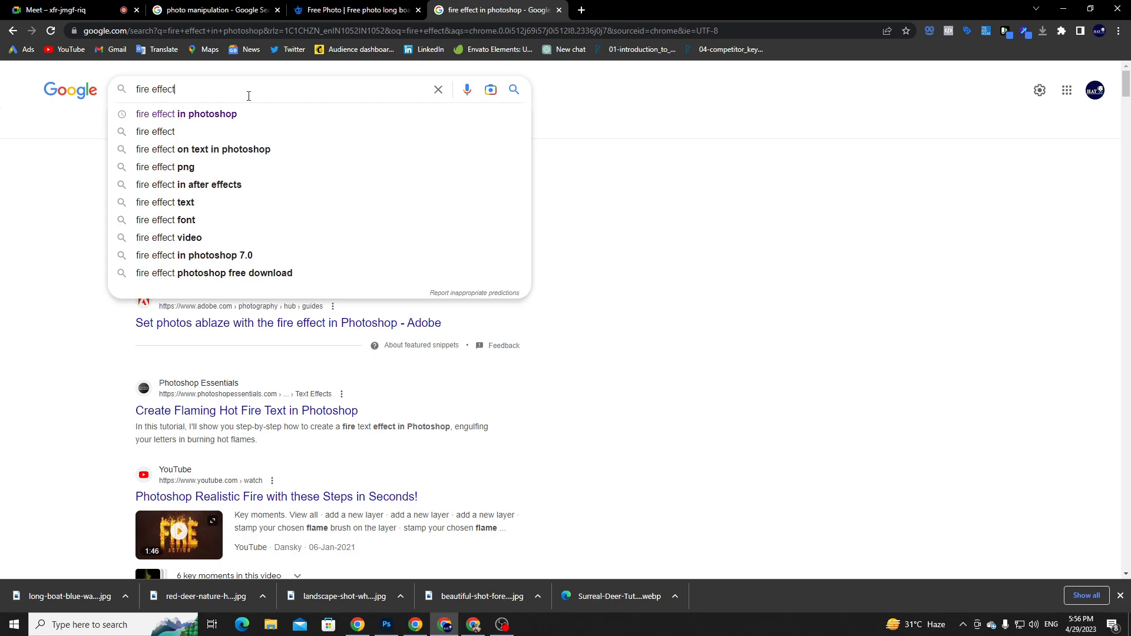
pyautogui.write('g')
pyautogui.press('Return')
pyautogui.click(311, 236)
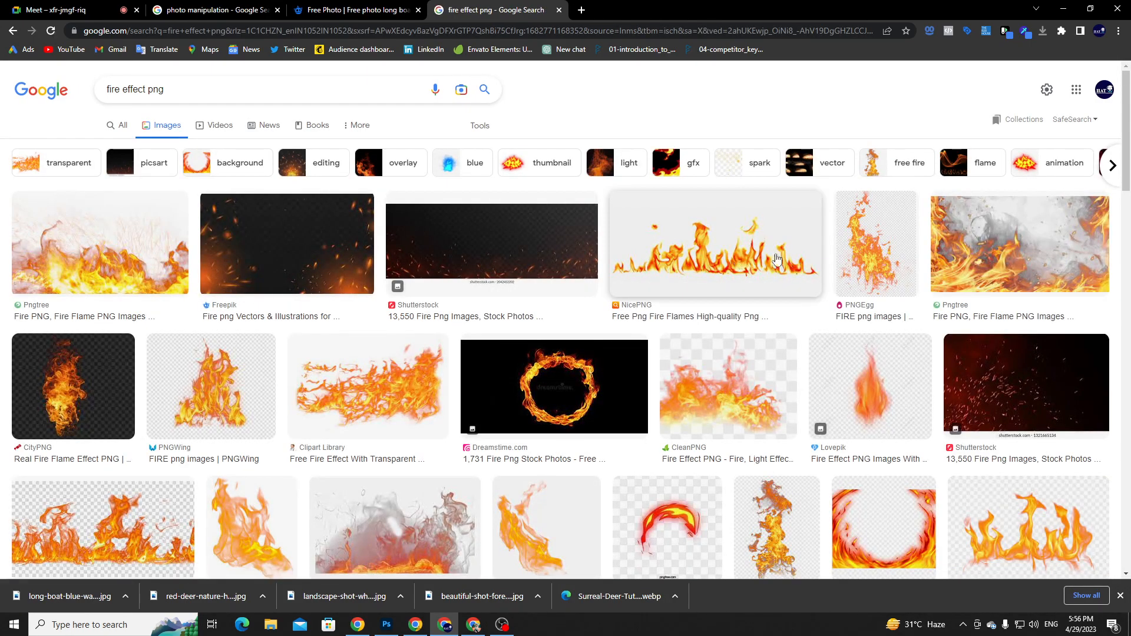
# - Preview the CleanPNG fire effect image from the search results
pyautogui.click(711, 401)
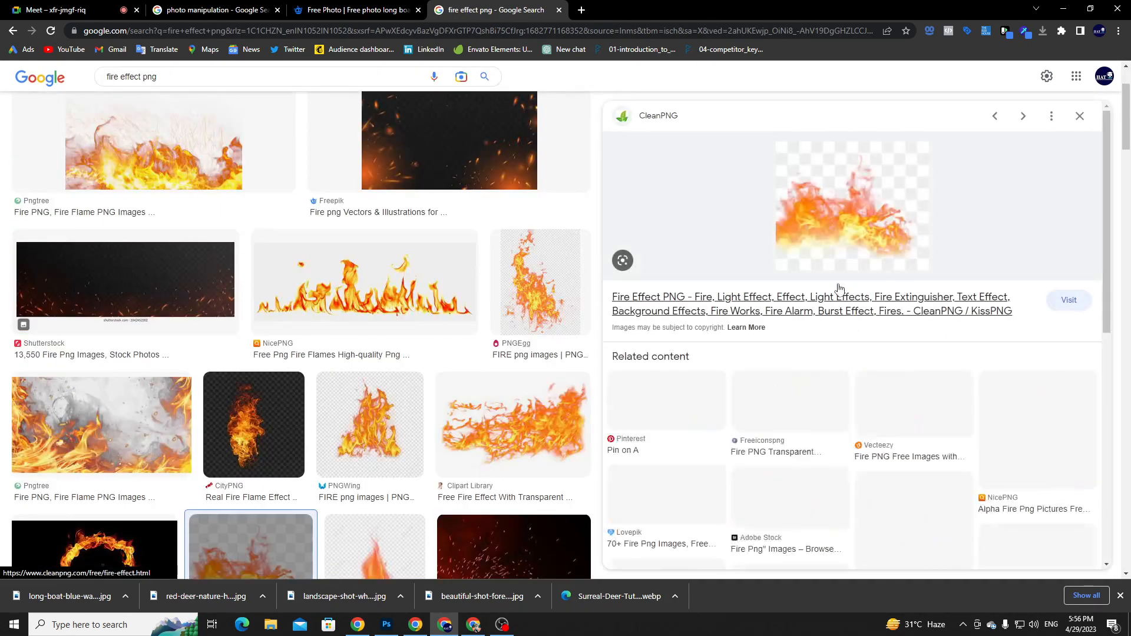
pyautogui.rightClick(843, 225)
pyautogui.click(888, 340)
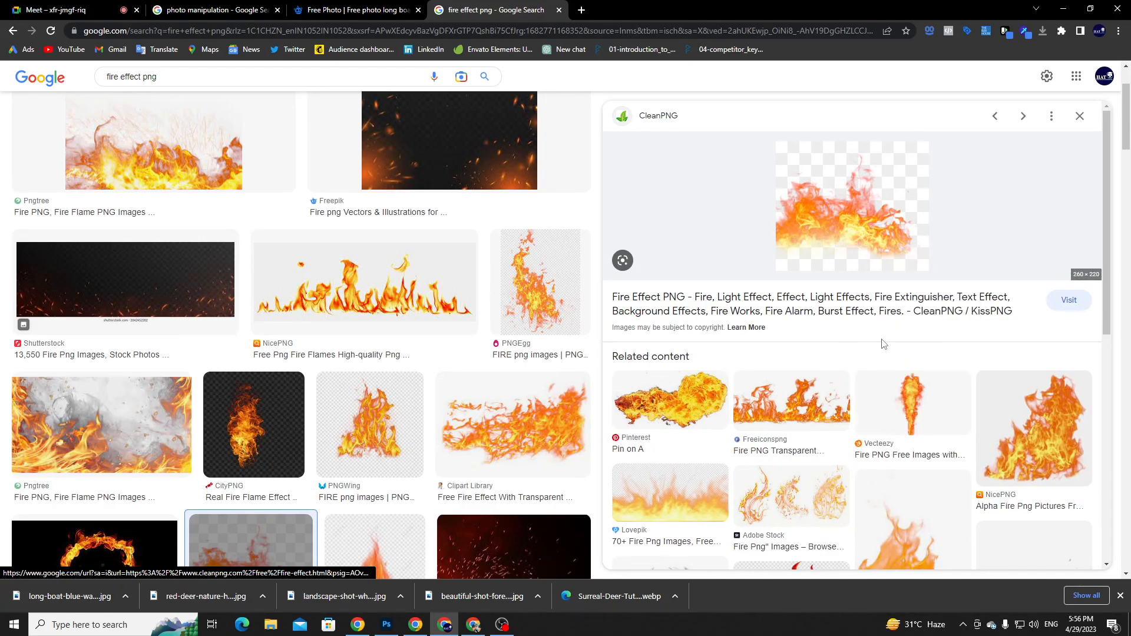
pyautogui.click(597, 275)
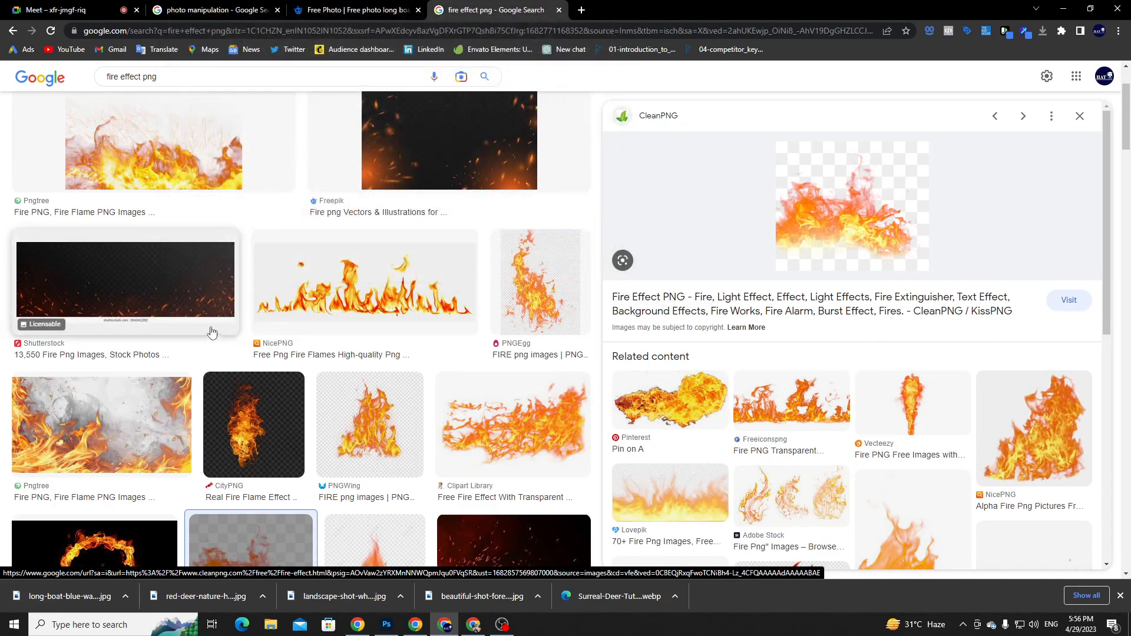
# - Save the PNGEgg fire image to the Desktop as the PNG file png-clipart-fire-fire
pyautogui.click(536, 280)
pyautogui.rightClick(841, 282)
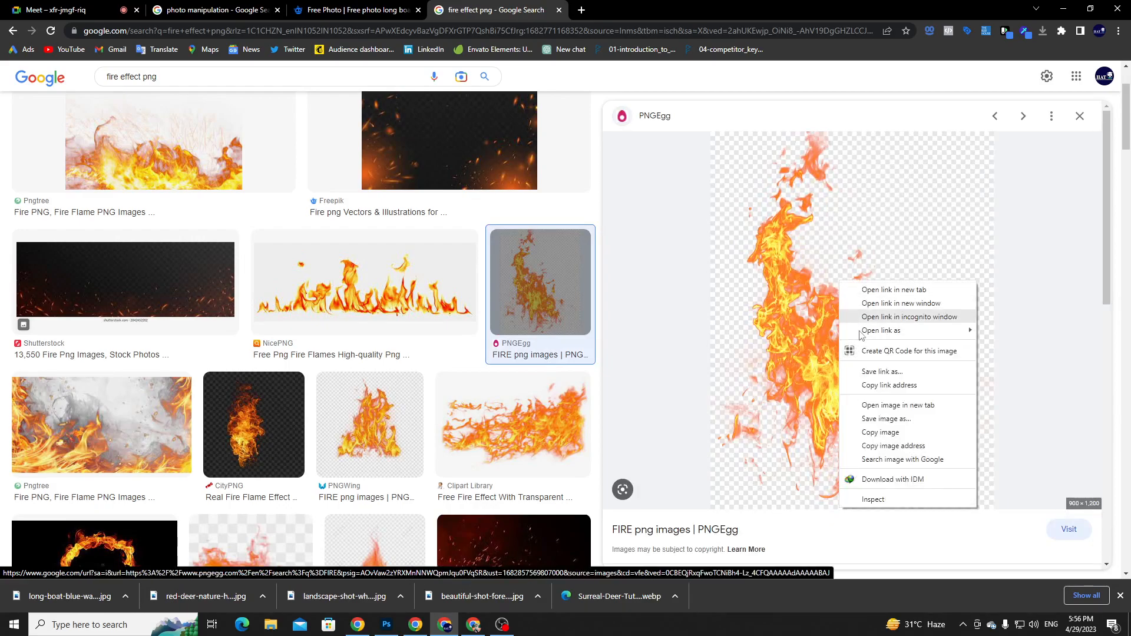
pyautogui.click(886, 419)
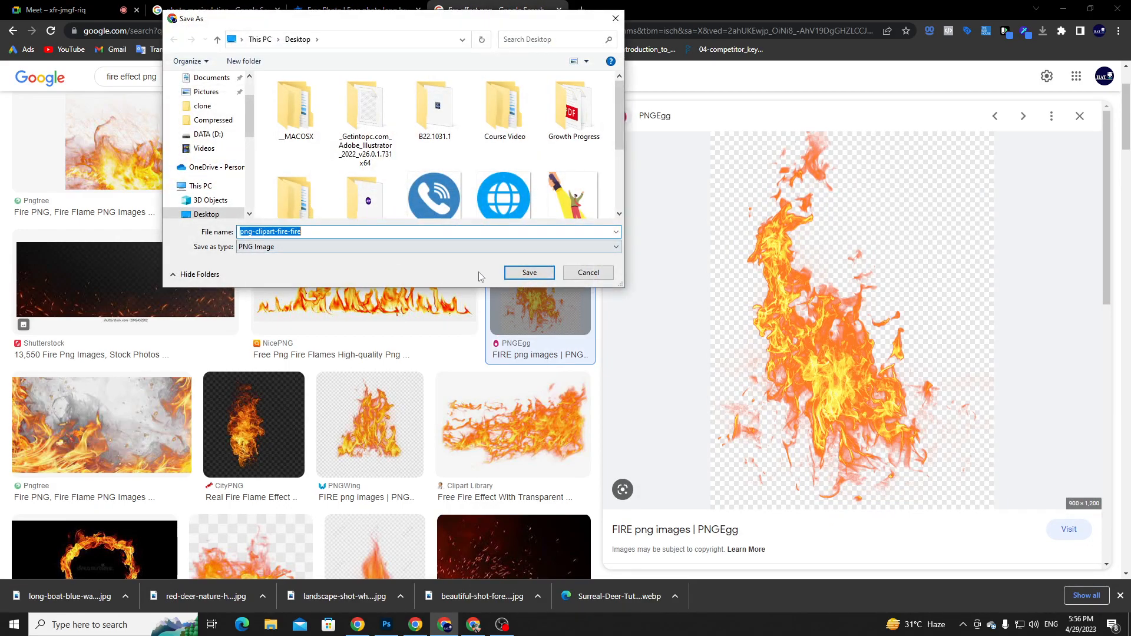
pyautogui.click(510, 280)
# - Switch to Photoshop and place the png-clipart-fire-fire image from the Desktop as an embedded object above the Color Fill
pyautogui.hotkey('alt', 'Tab')
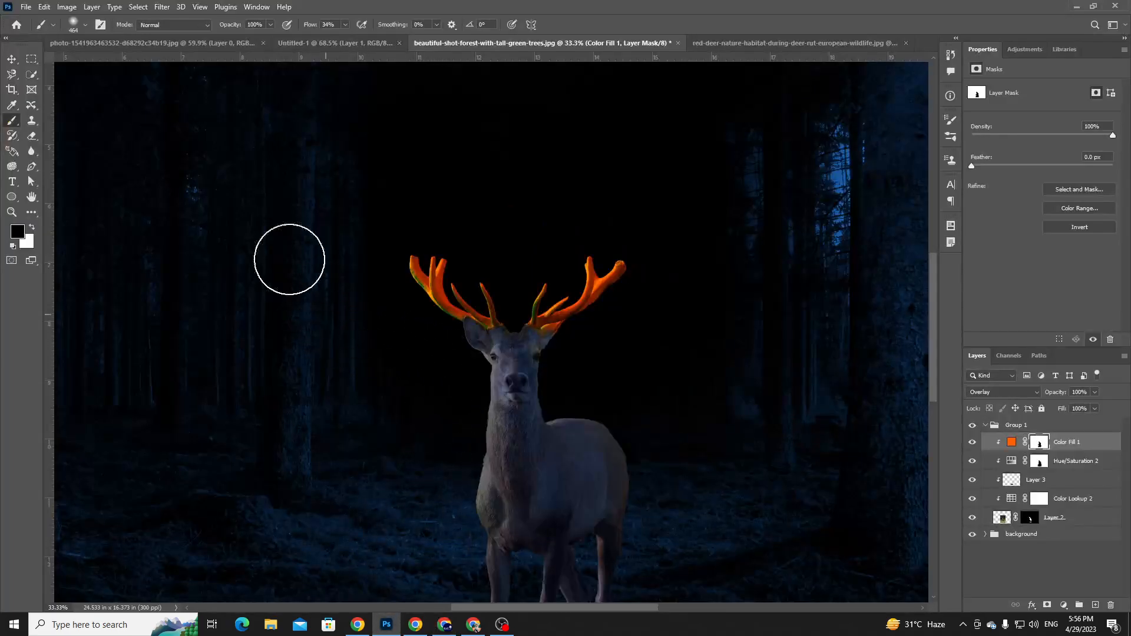
pyautogui.click(25, 7)
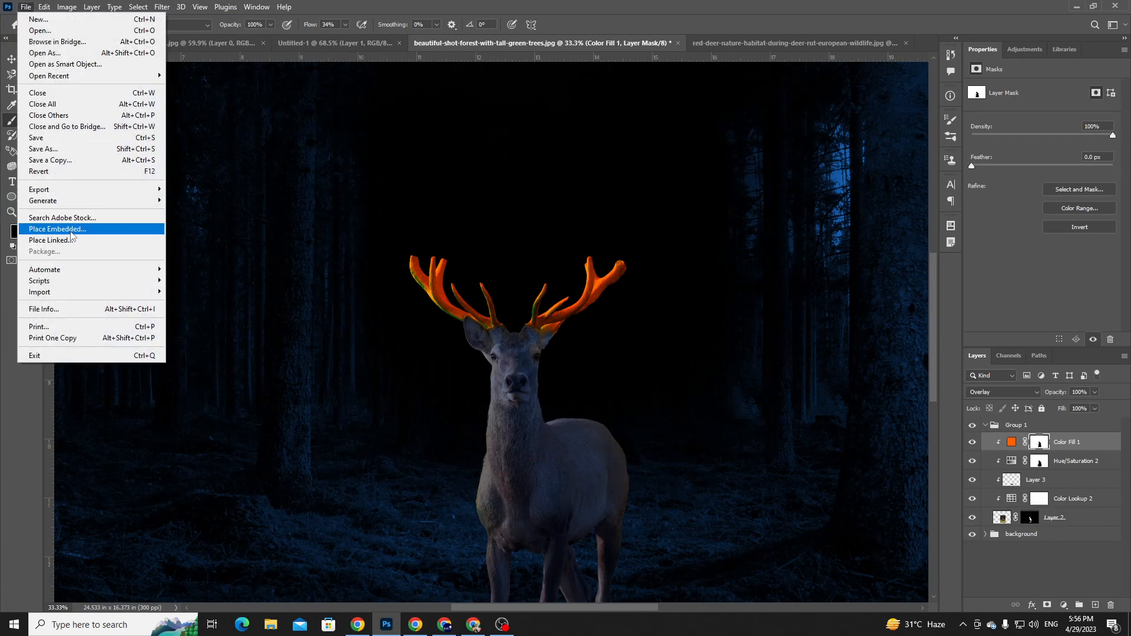
pyautogui.click(57, 229)
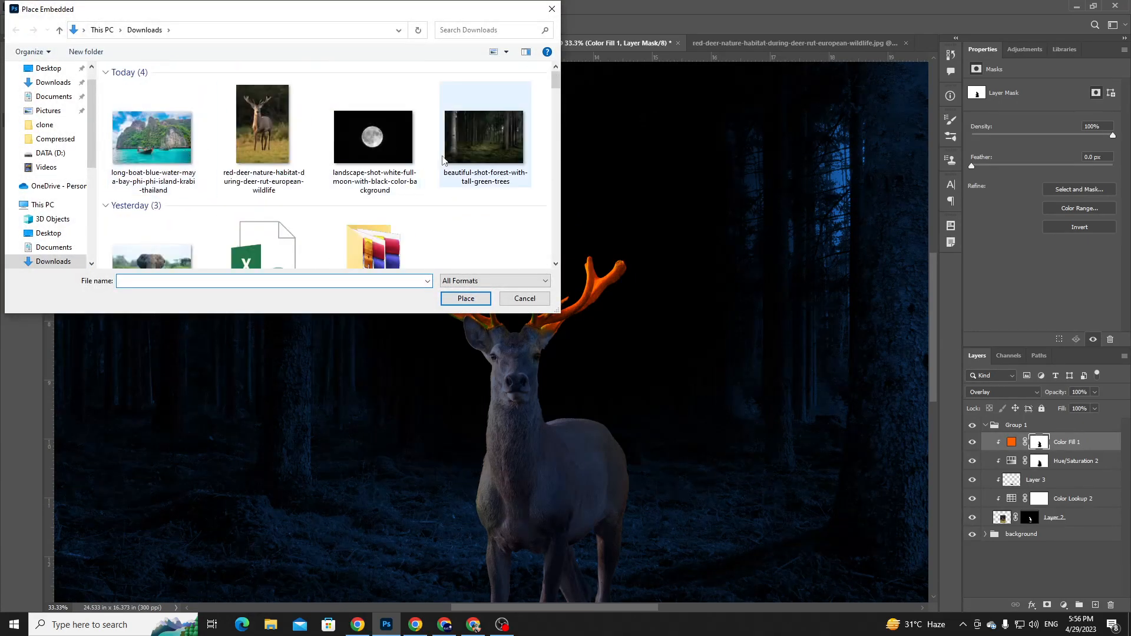
pyautogui.click(54, 96)
pyautogui.click(53, 83)
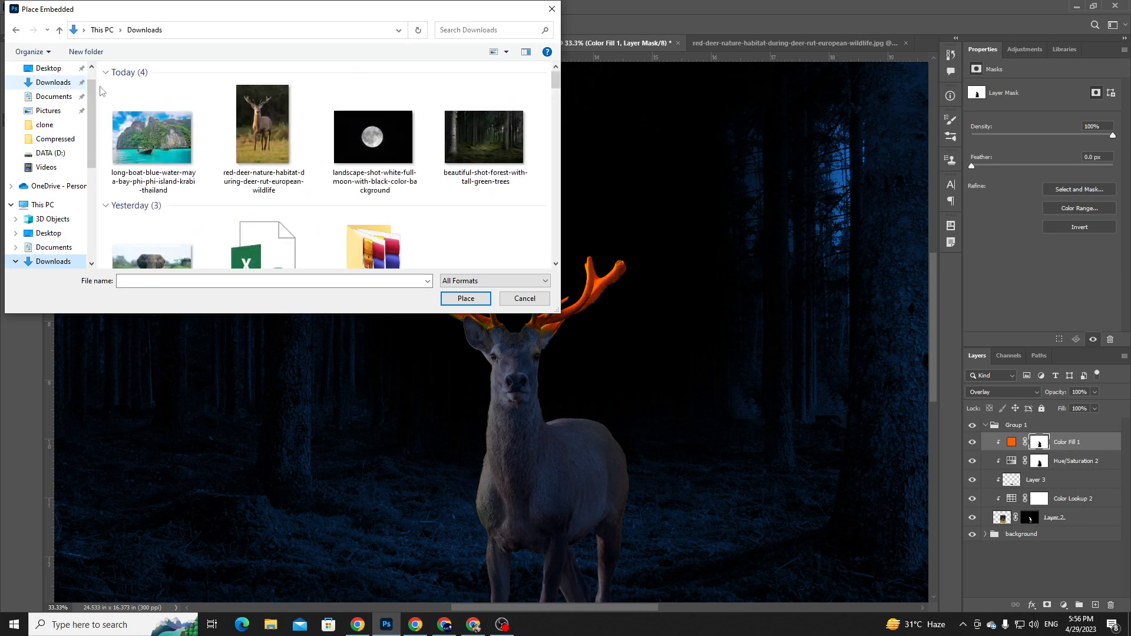
pyautogui.scroll(-2, 375, 142)
pyautogui.scroll(2, 353, 147)
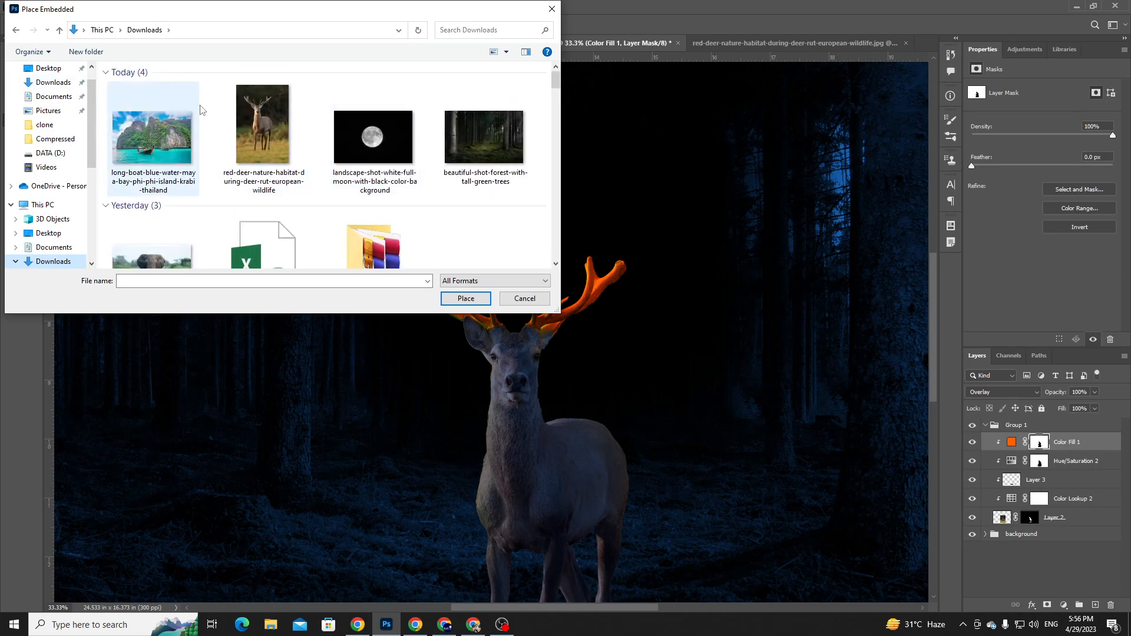
pyautogui.scroll(-5, 184, 147)
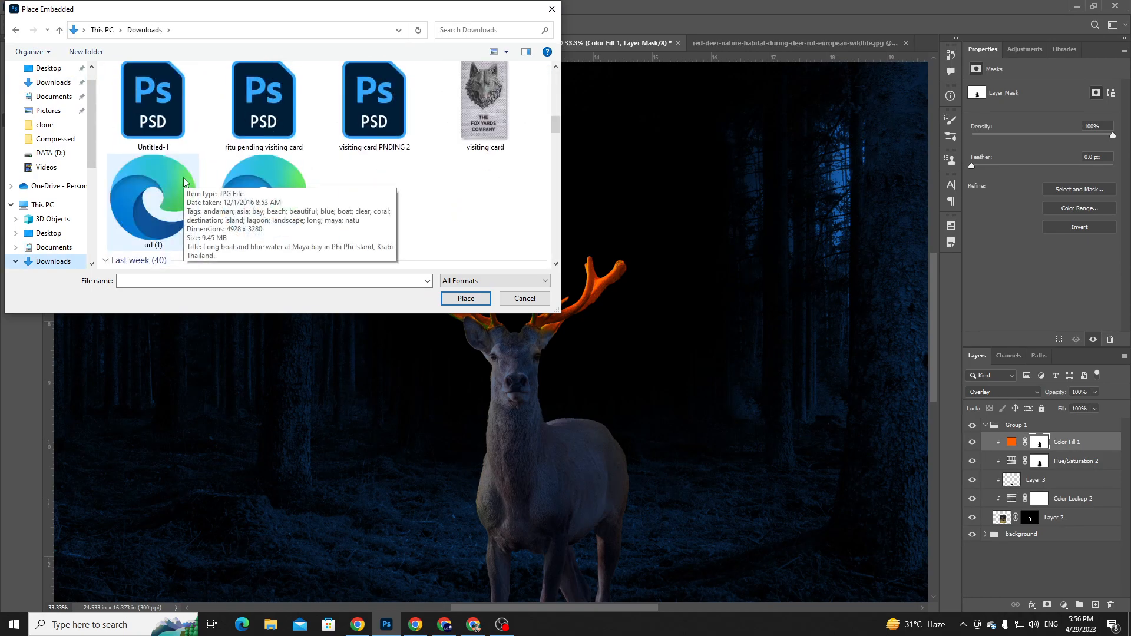
pyautogui.scroll(3, 185, 179)
pyautogui.scroll(2, 47, 177)
pyautogui.click(52, 77)
pyautogui.click(165, 232)
pyautogui.click(465, 299)
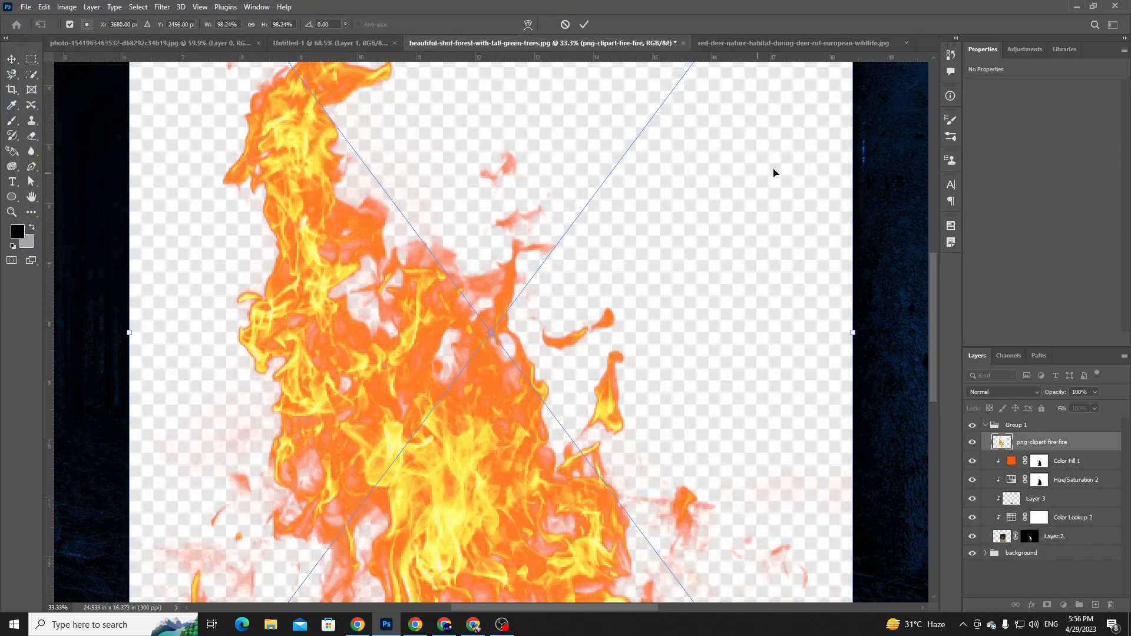
# - Scale the placed fire image to about 20%, rotate it about -35.4° and position it over the deer's left-hand antler
pyautogui.moveTo(852, 333); pyautogui.dragTo(450, 307)
pyautogui.moveTo(549, 199); pyautogui.dragTo(498, 131)
pyautogui.moveTo(432, 304); pyautogui.dragTo(430, 256)
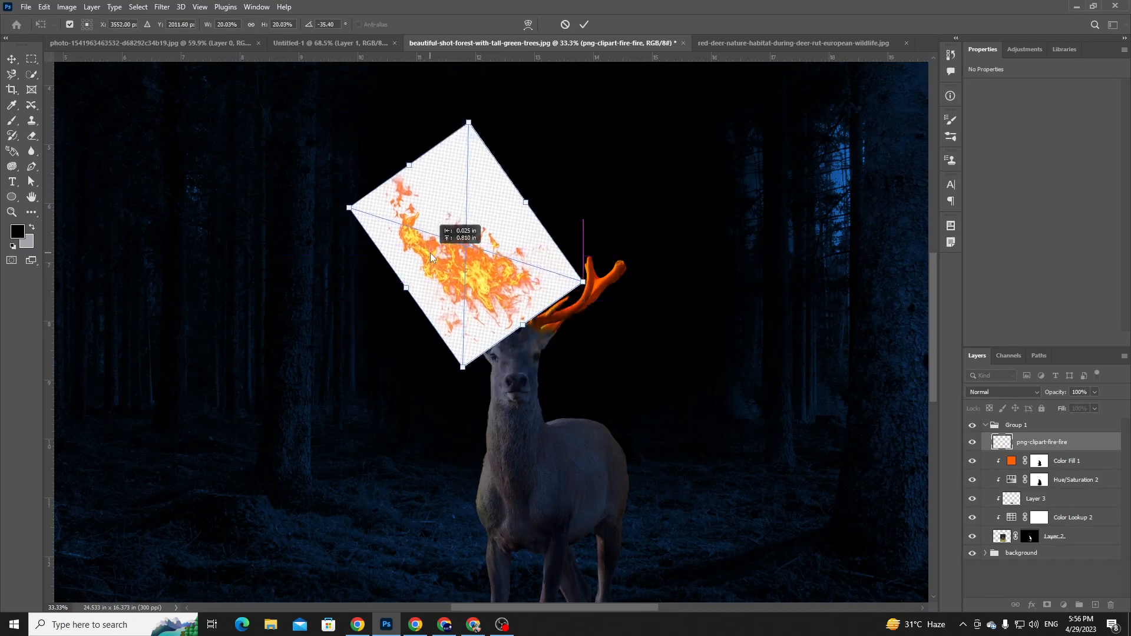
pyautogui.click(585, 24)
# - Preview blend modes on the placed fire image, keep it at Normal and delete its layer
pyautogui.press('b')
pyautogui.click(1002, 389)
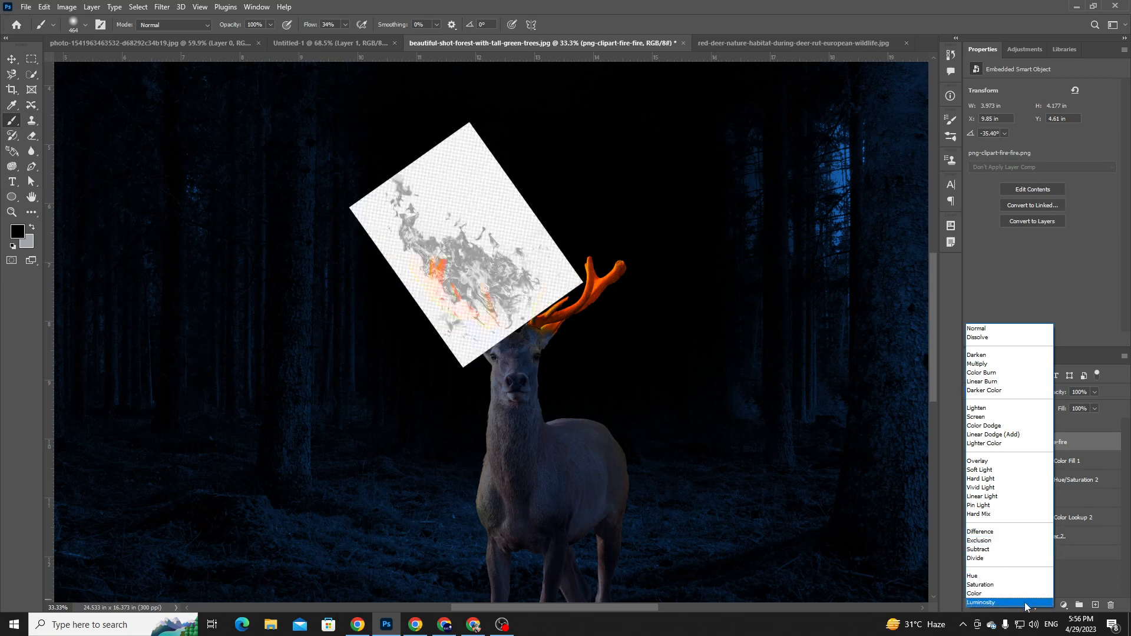
pyautogui.press('Escape')
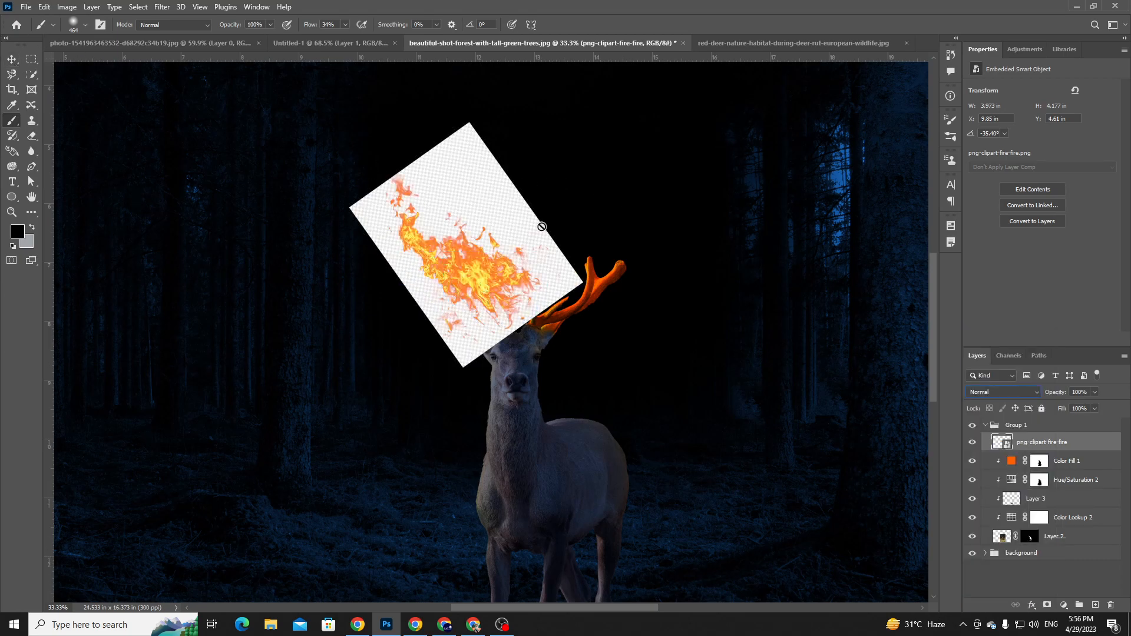
pyautogui.click(512, 240)
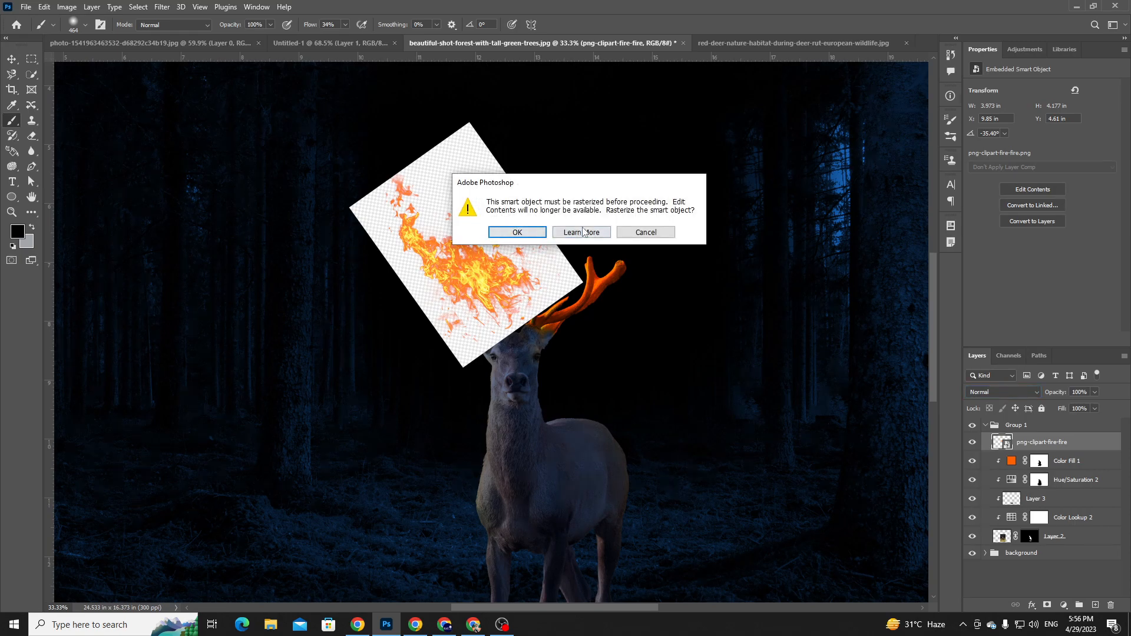
pyautogui.press('Escape')
pyautogui.press('Delete')
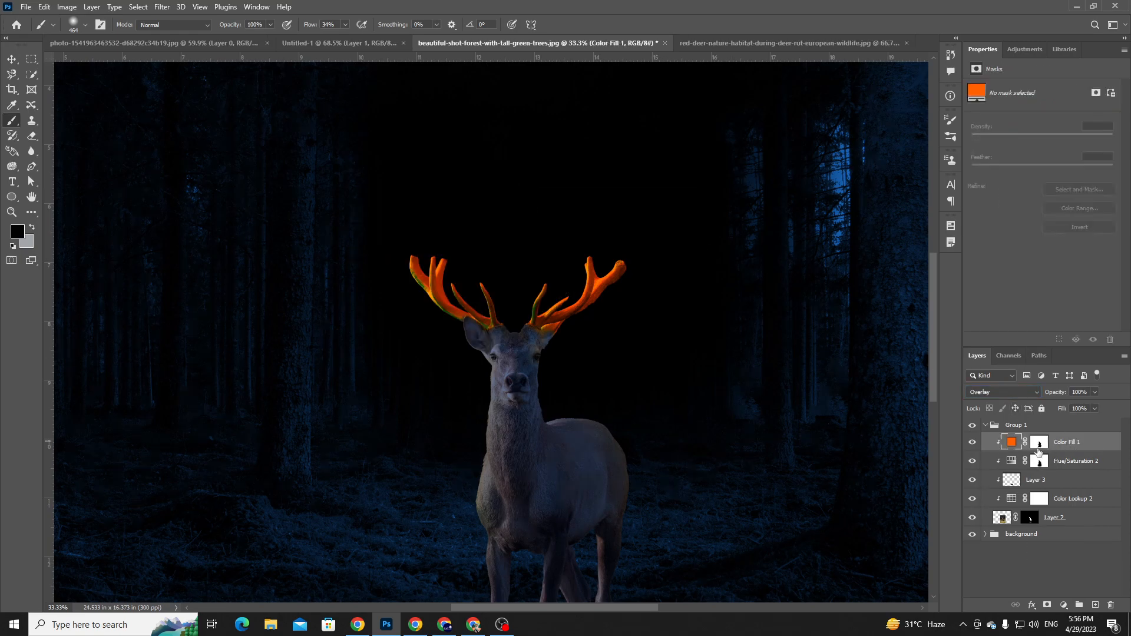
# - Switch to Chrome and search Freepik's free photos for fire
pyautogui.hotkey('alt', 'Tab')
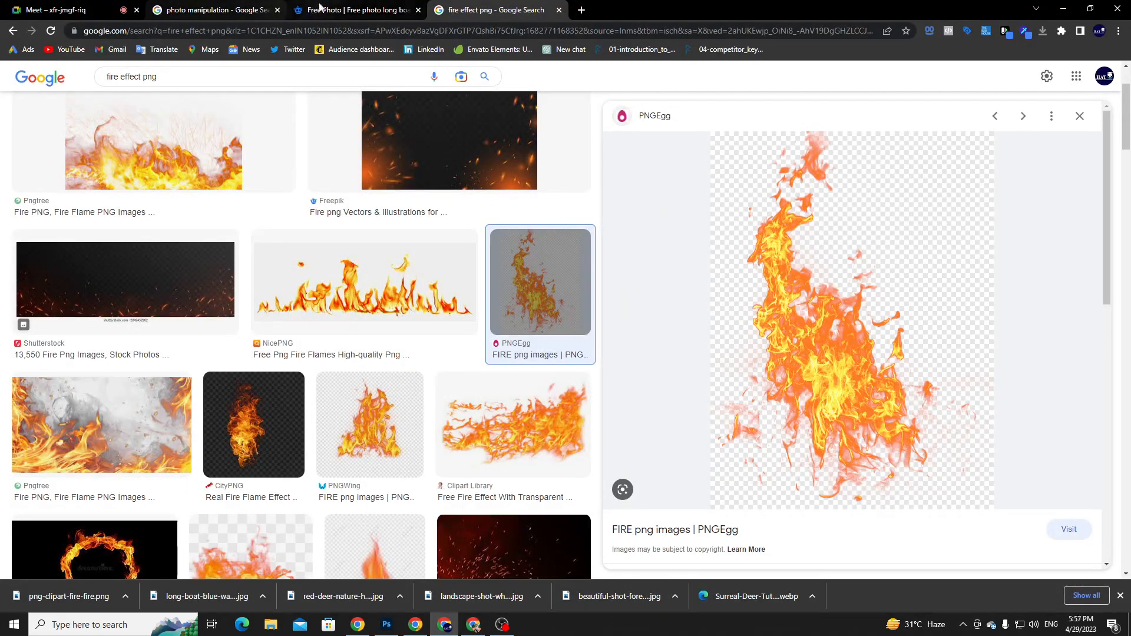
pyautogui.click(353, 10)
pyautogui.click(421, 79)
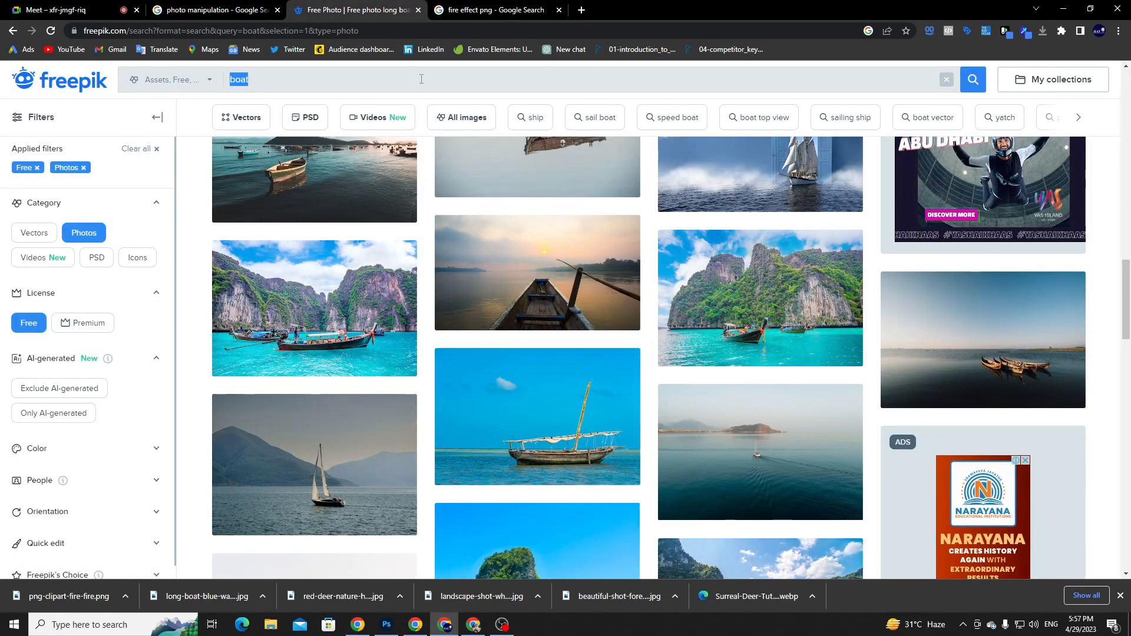
pyautogui.write('fire\\')
pyautogui.press('Return')
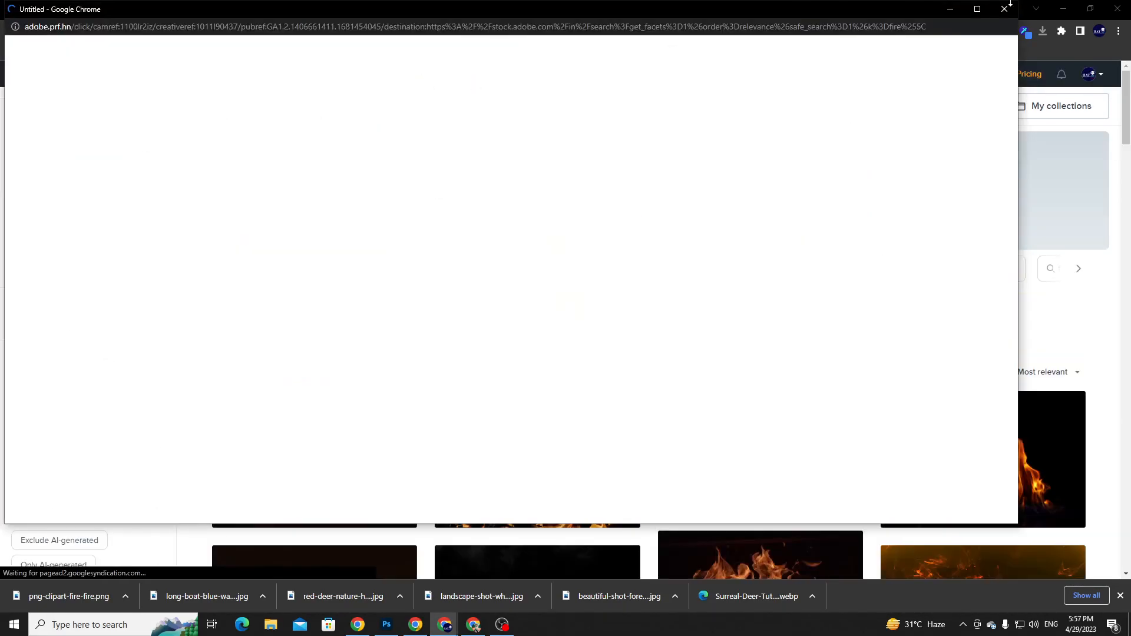
# - Browse the Freepik fire photos and download the free vertical shot of a large burning fire at night
pyautogui.scroll(-5, 437, 288)
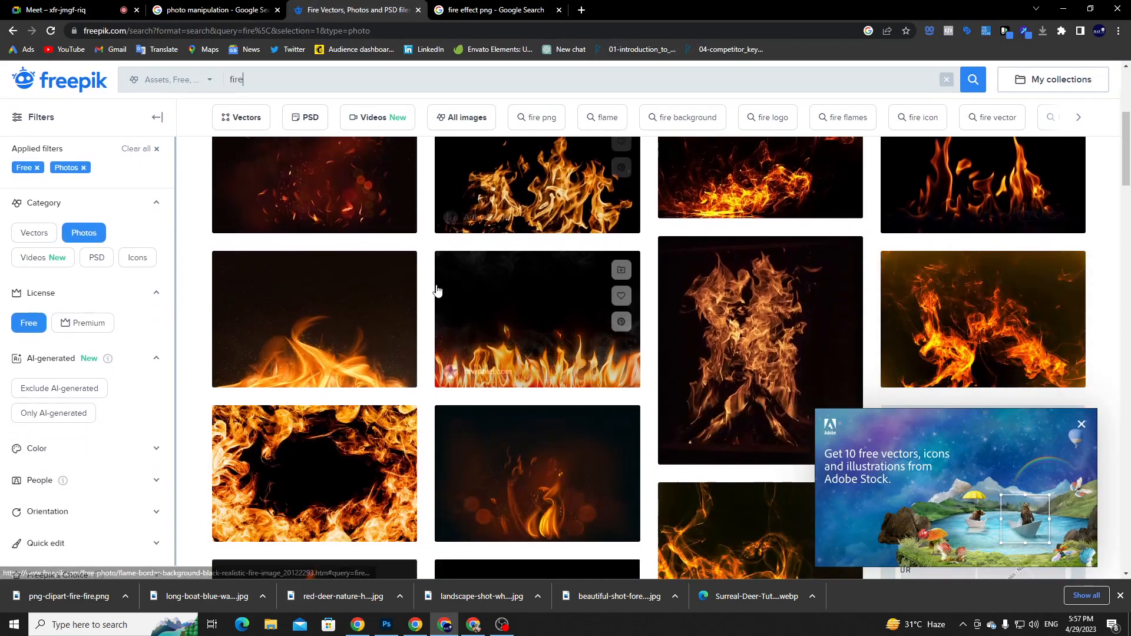
pyautogui.scroll(2, 466, 282)
pyautogui.scroll(-3, 522, 285)
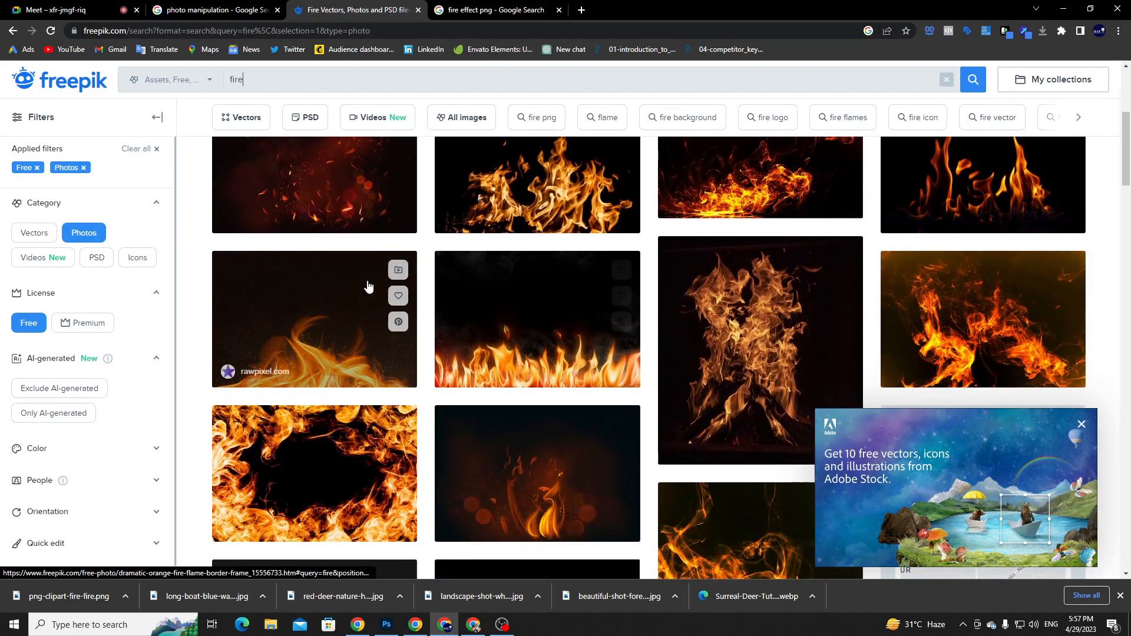
pyautogui.scroll(-4, 848, 297)
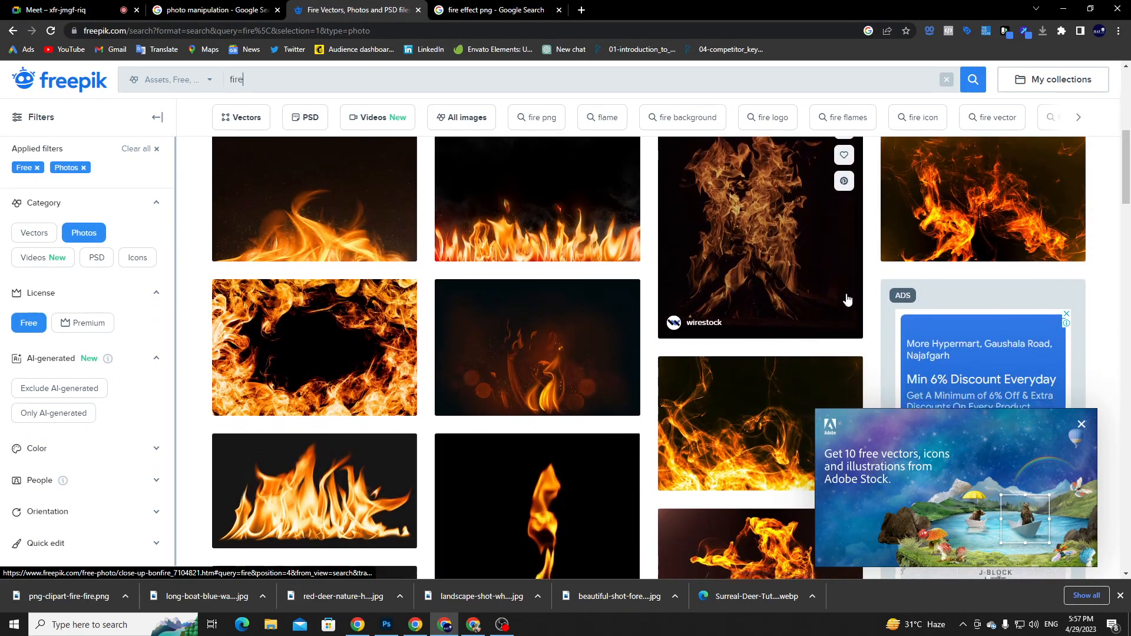
pyautogui.scroll(-2, 575, 318)
pyautogui.scroll(2, 722, 313)
pyautogui.scroll(-7, 413, 283)
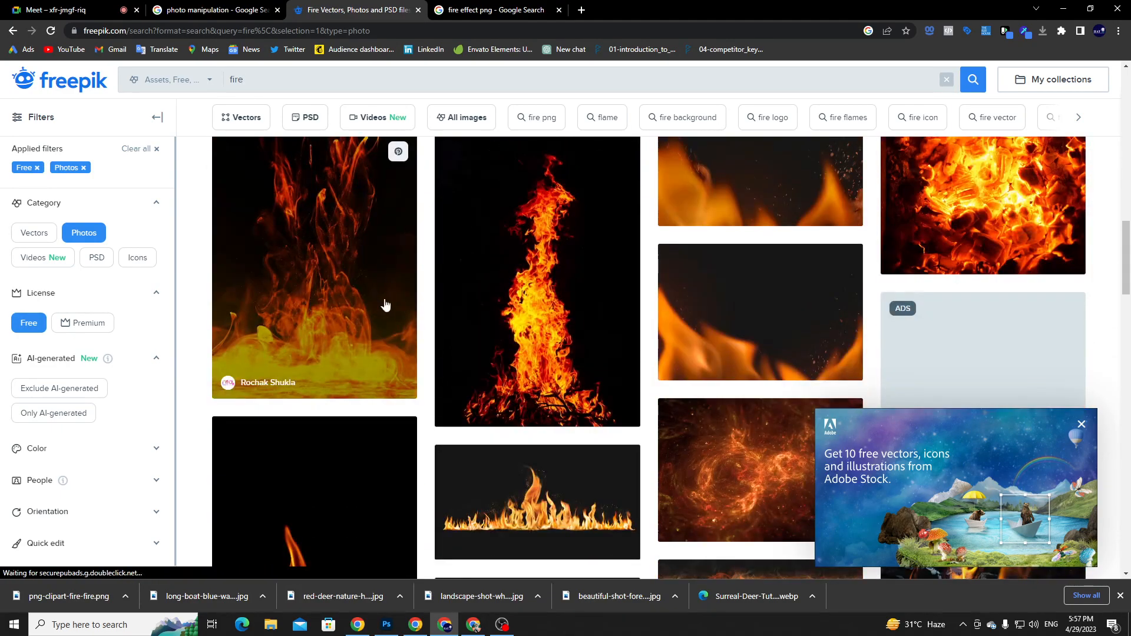
pyautogui.click(546, 299)
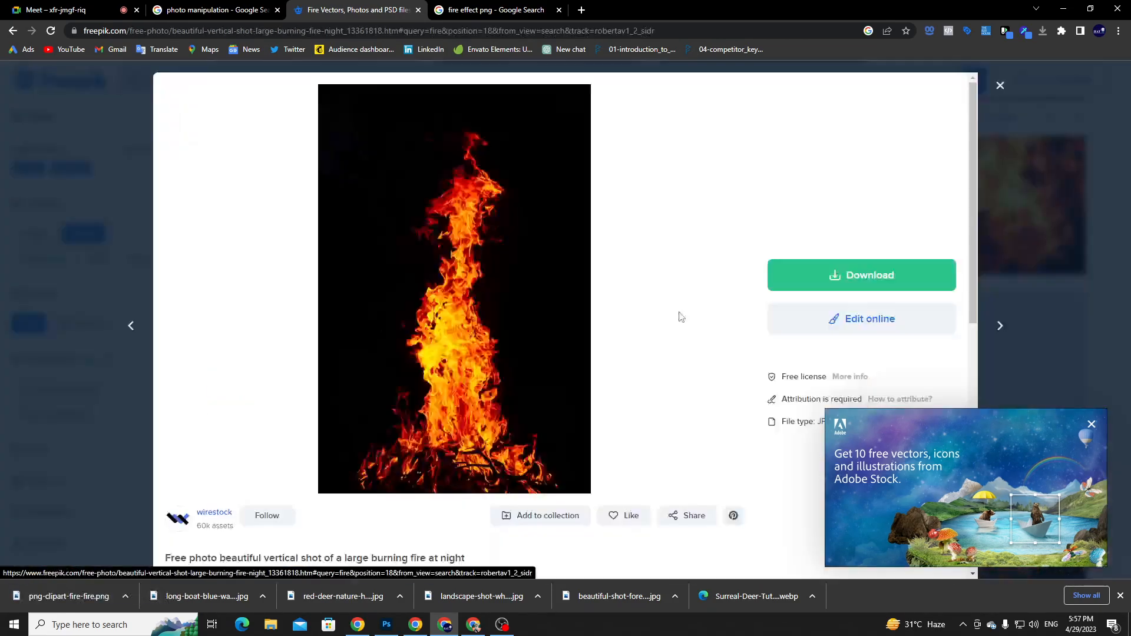
pyautogui.click(833, 282)
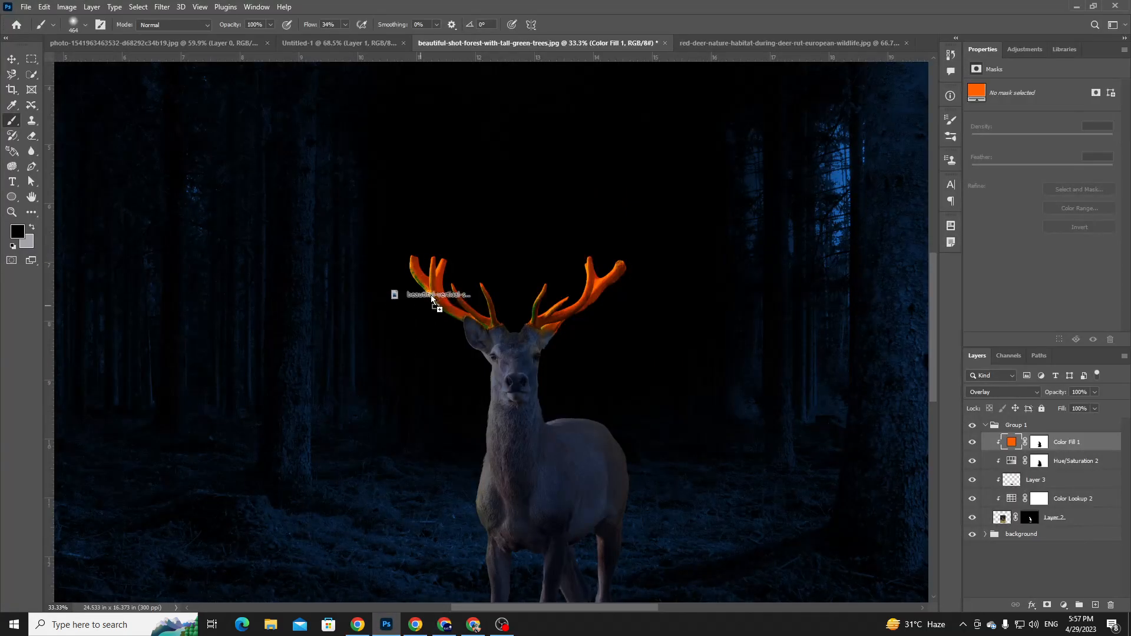
# - Place the downloaded fire photo in the Photoshop forest document, scaled to about 15%, rotated about 33.9° and positioned over the deer's right-hand antler
pyautogui.moveTo(393, 294); pyautogui.dragTo(412, 297)
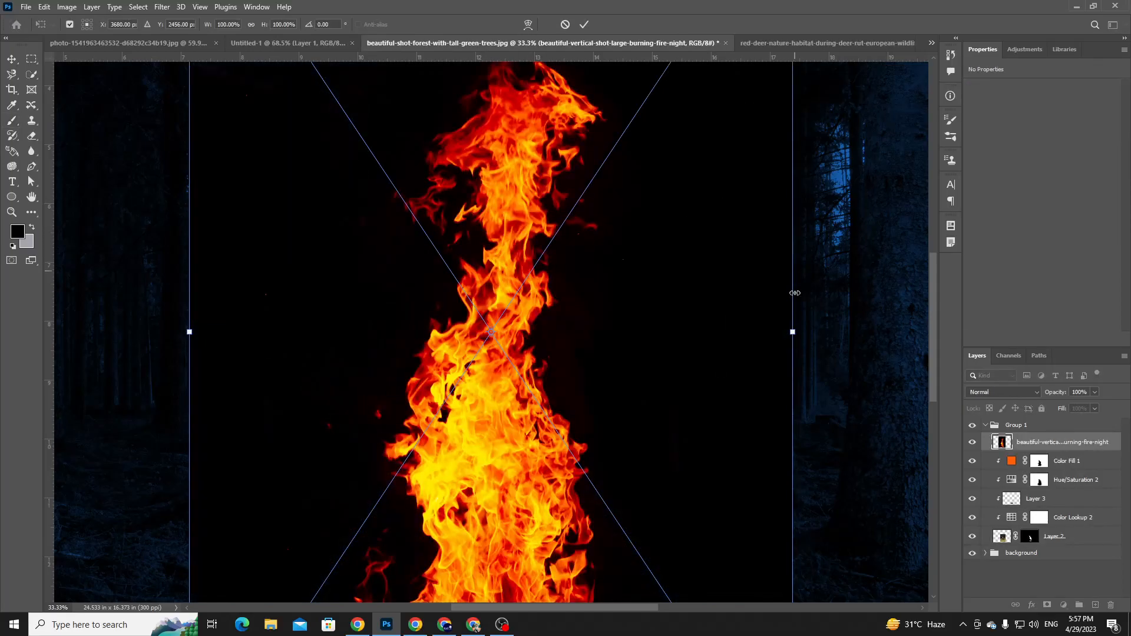
pyautogui.moveTo(794, 338); pyautogui.dragTo(337, 333)
pyautogui.moveTo(276, 389); pyautogui.dragTo(460, 306)
pyautogui.moveTo(520, 248); pyautogui.dragTo(551, 278)
pyautogui.moveTo(603, 173); pyautogui.dragTo(641, 228)
pyautogui.moveTo(517, 279); pyautogui.dragTo(554, 289)
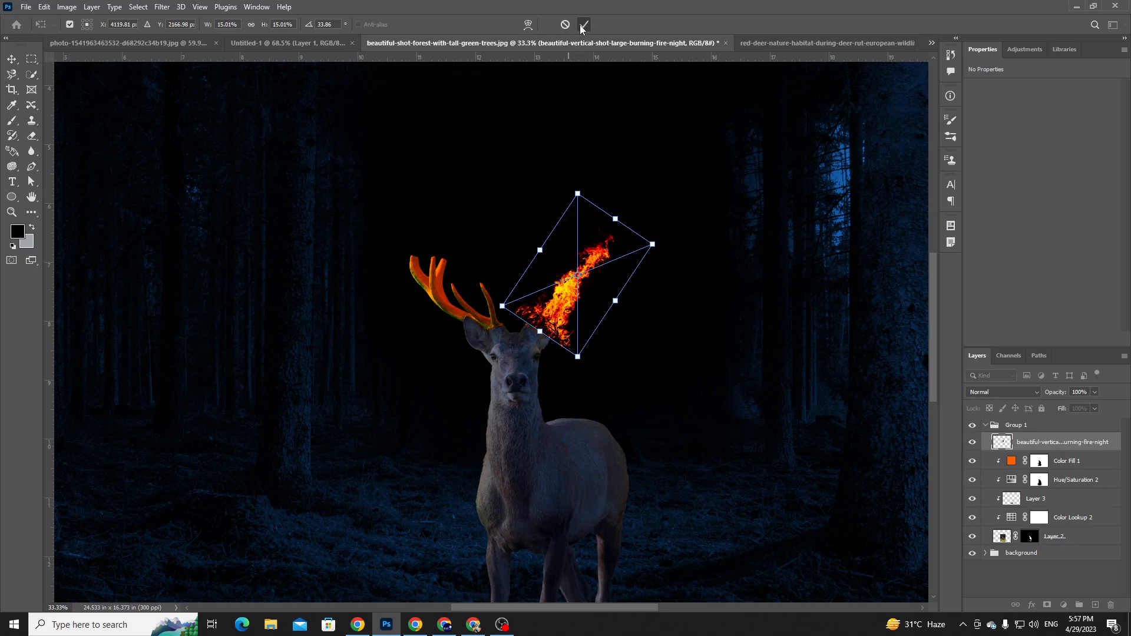
pyautogui.click(583, 24)
# - Set the placed fire layer's blend mode to Screen and check how it blends over the antler
pyautogui.click(1012, 393)
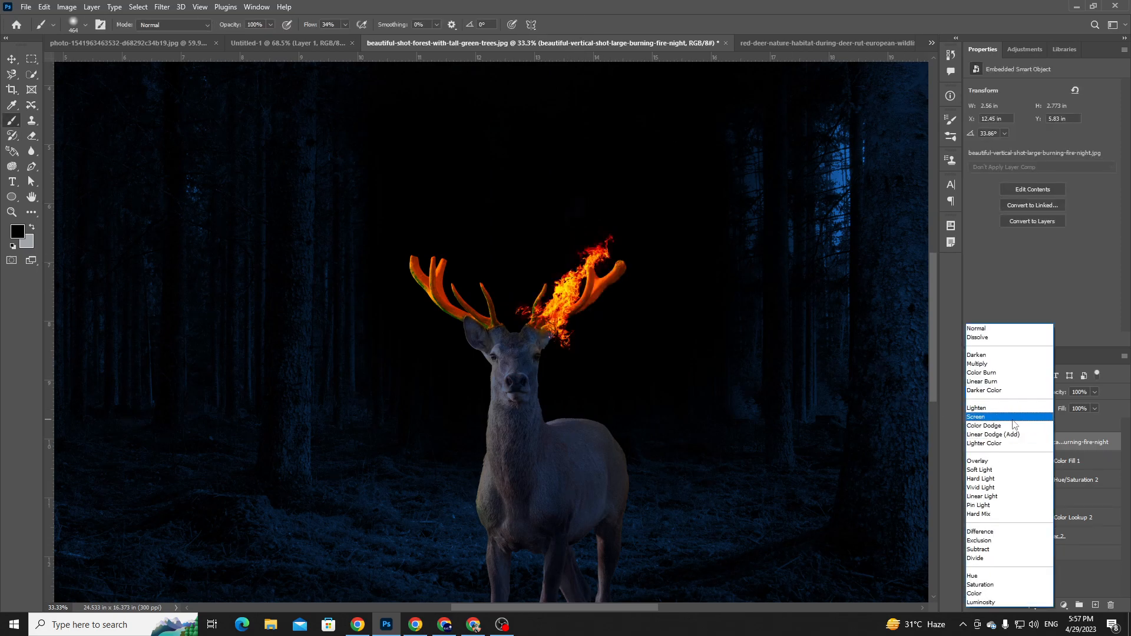
pyautogui.click(975, 416)
pyautogui.scroll(5, 634, 267)
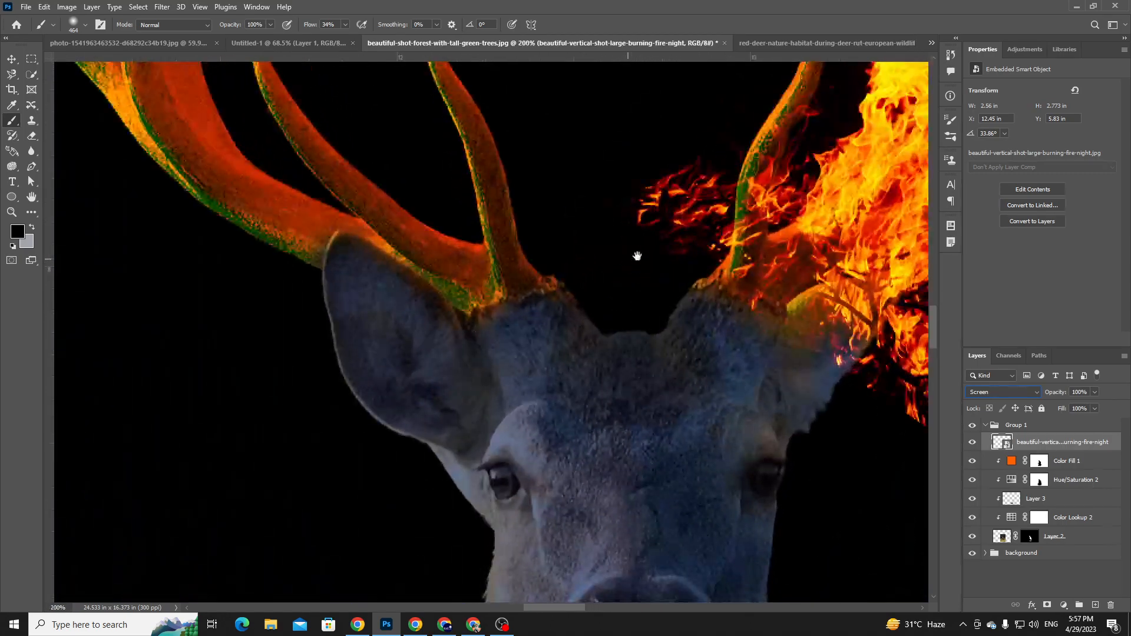
pyautogui.scroll(-4, 546, 306)
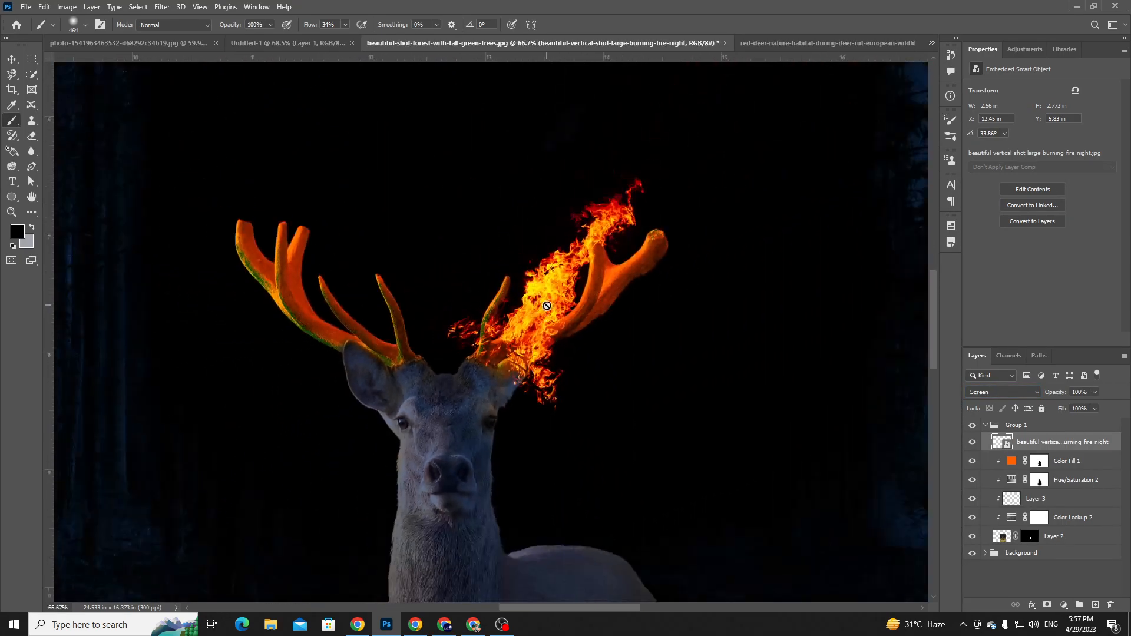
# - Rotate the fire layer to about 17° and shift it onto the base of the right-hand antler
pyautogui.scroll(2, 546, 306)
pyautogui.hotkey('ctrl', 't')
pyautogui.moveTo(831, 211); pyautogui.dragTo(760, 180)
pyautogui.moveTo(535, 336); pyautogui.dragTo(494, 343)
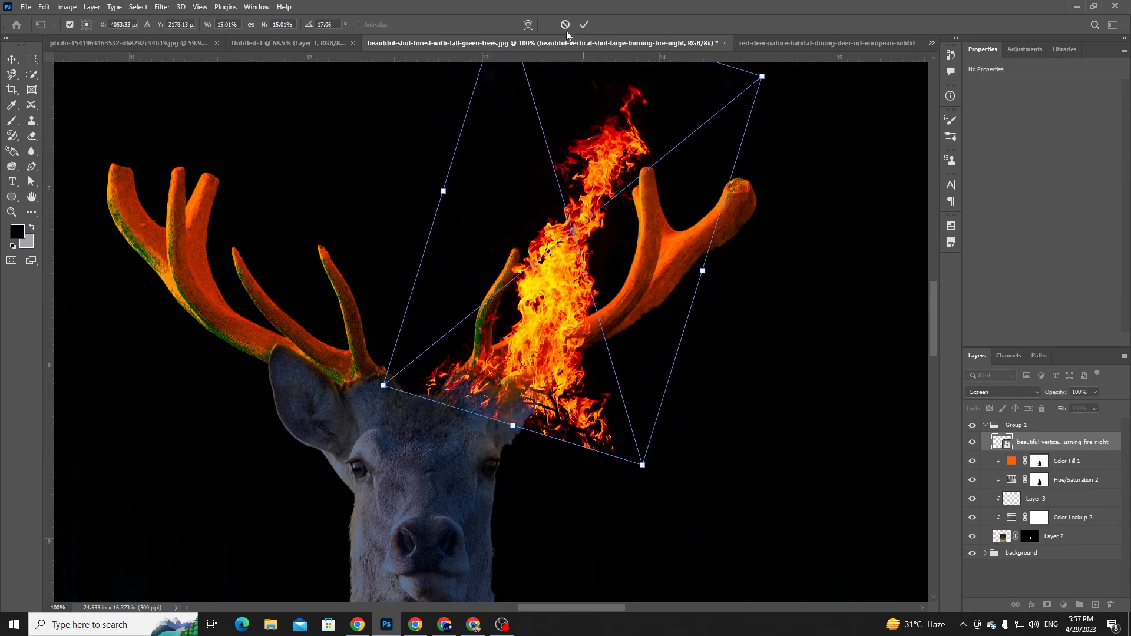
pyautogui.click(584, 25)
# - Duplicate the fire layer, rotate the copy to about 106.9° and position it across the outer part of the right-hand antler
pyautogui.press('b')
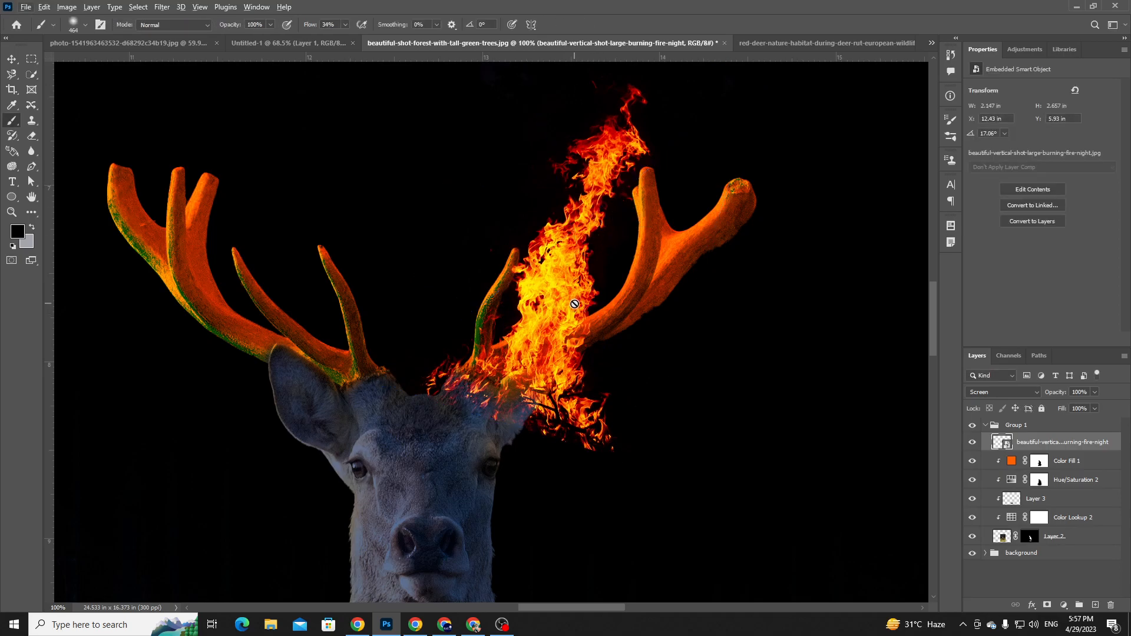
pyautogui.press('v')
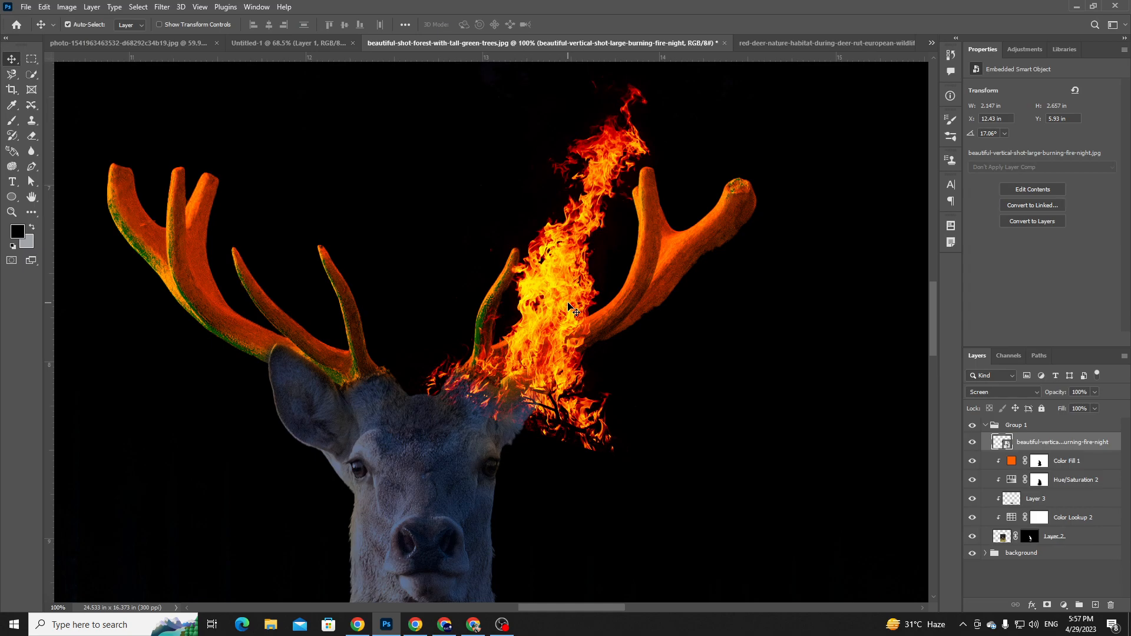
pyautogui.moveTo(570, 308); pyautogui.dragTo(631, 262)
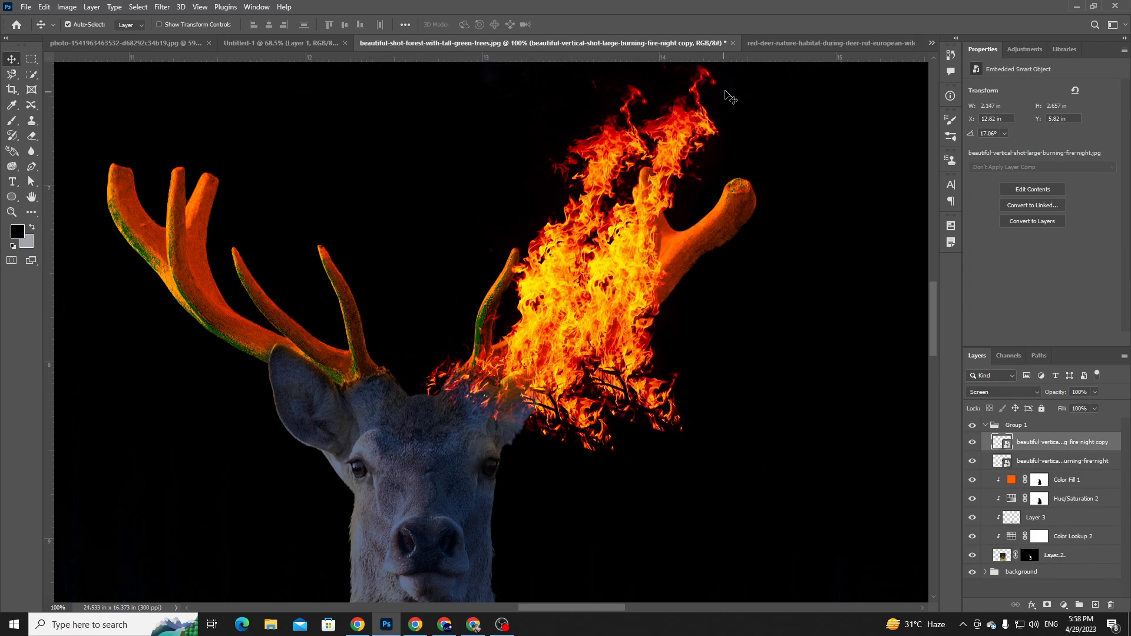
pyautogui.hotkey('ctrl', 't')
pyautogui.moveTo(731, 94); pyautogui.dragTo(600, 470)
pyautogui.moveTo(618, 149); pyautogui.dragTo(782, 215)
pyautogui.moveTo(540, 318); pyautogui.dragTo(551, 309)
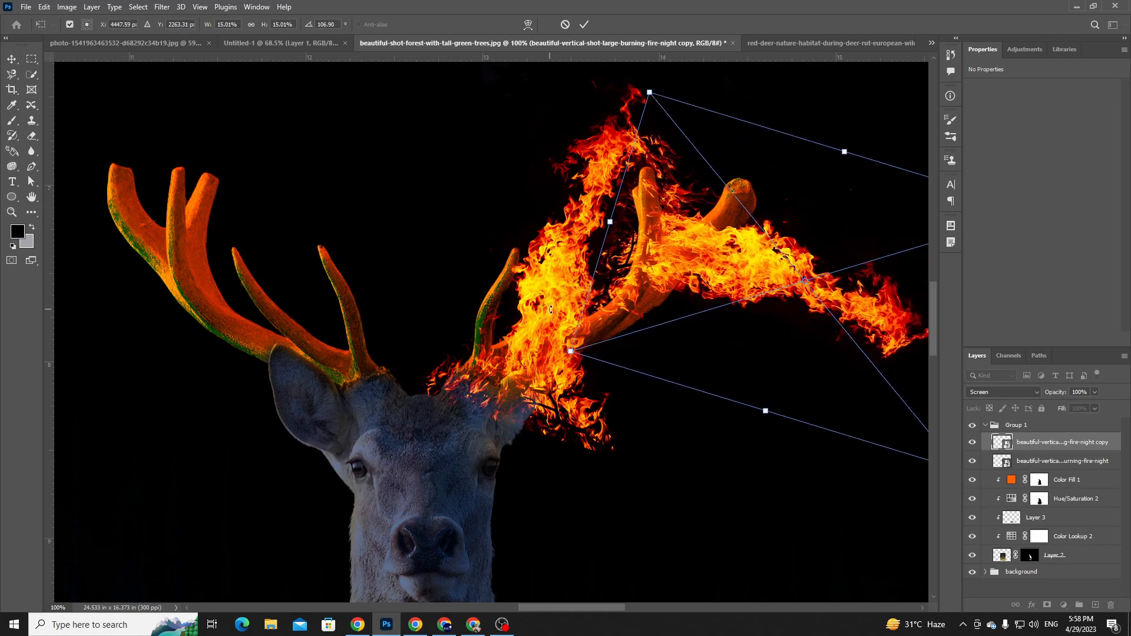
pyautogui.click(584, 25)
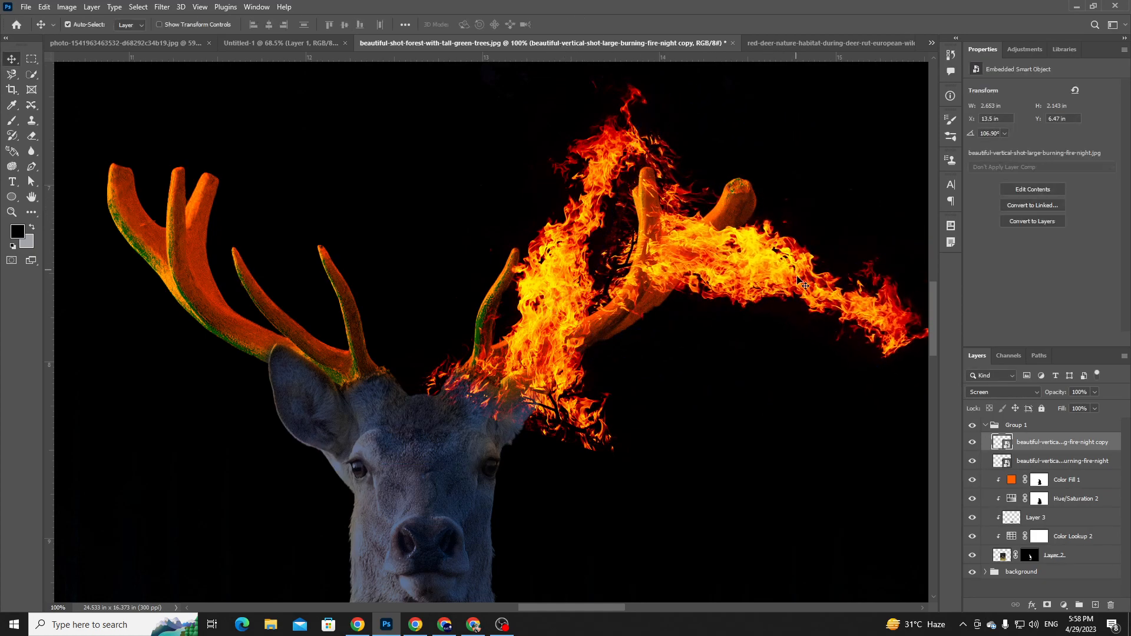
# - Rasterize the duplicated fire layer and erase its flames extending beyond the right-hand antler
pyautogui.press('e')
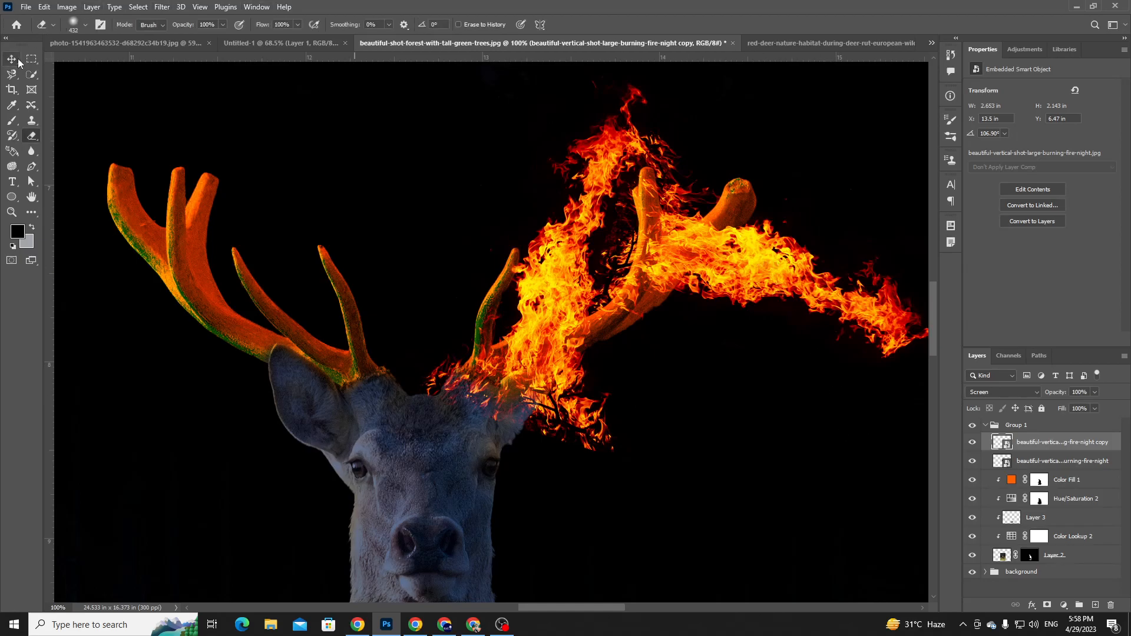
pyautogui.click(691, 195)
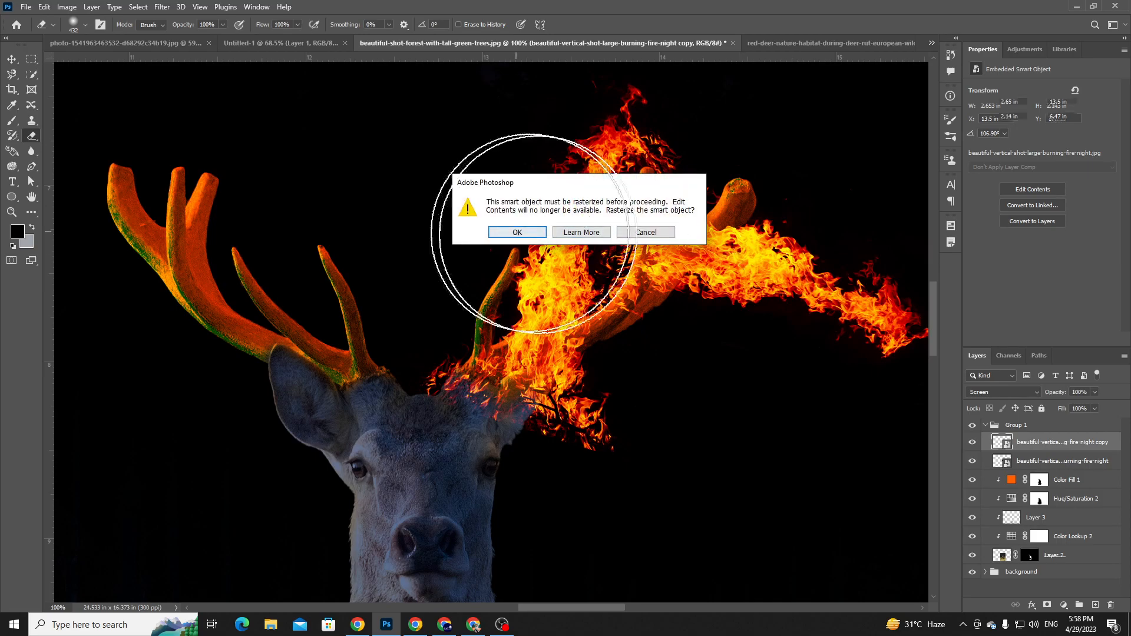
pyautogui.click(522, 234)
pyautogui.moveTo(840, 285)
pyautogui.mouseDown()
pyautogui.moveTo(829, 343)
pyautogui.moveTo(864, 346)
pyautogui.moveTo(818, 314)
pyautogui.moveTo(784, 339)
pyautogui.moveTo(805, 305)
pyautogui.moveTo(702, 370)
pyautogui.mouseUp()
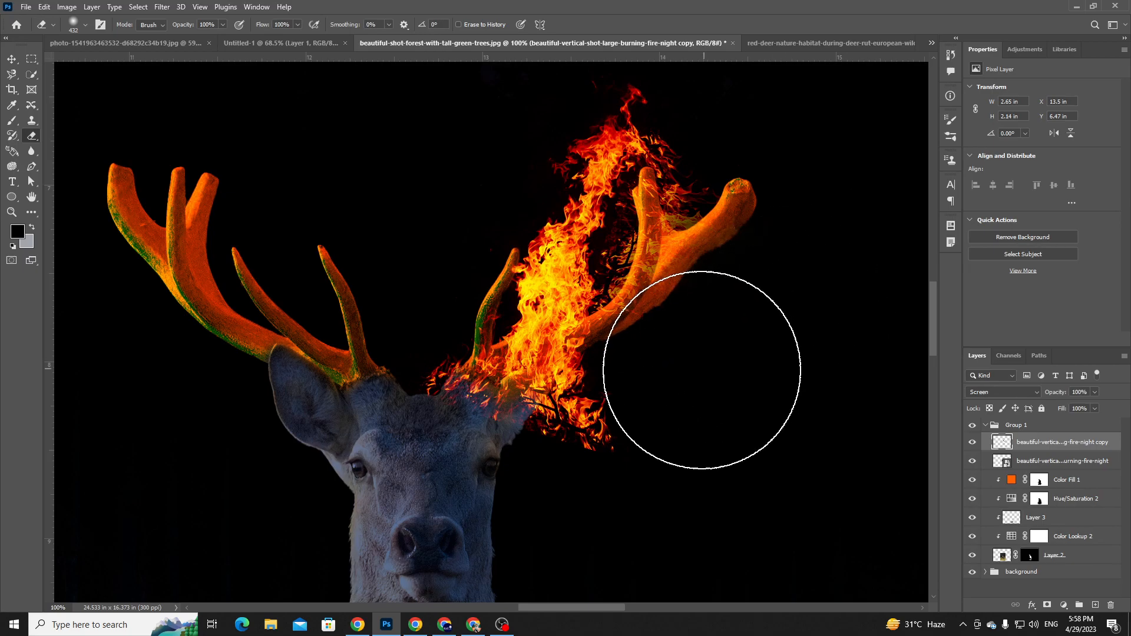
# - Duplicate the original fire layer, narrow the copy to about 12.7% width, rotate it to about -30.4° and position it over the left-hand antler
pyautogui.press('v')
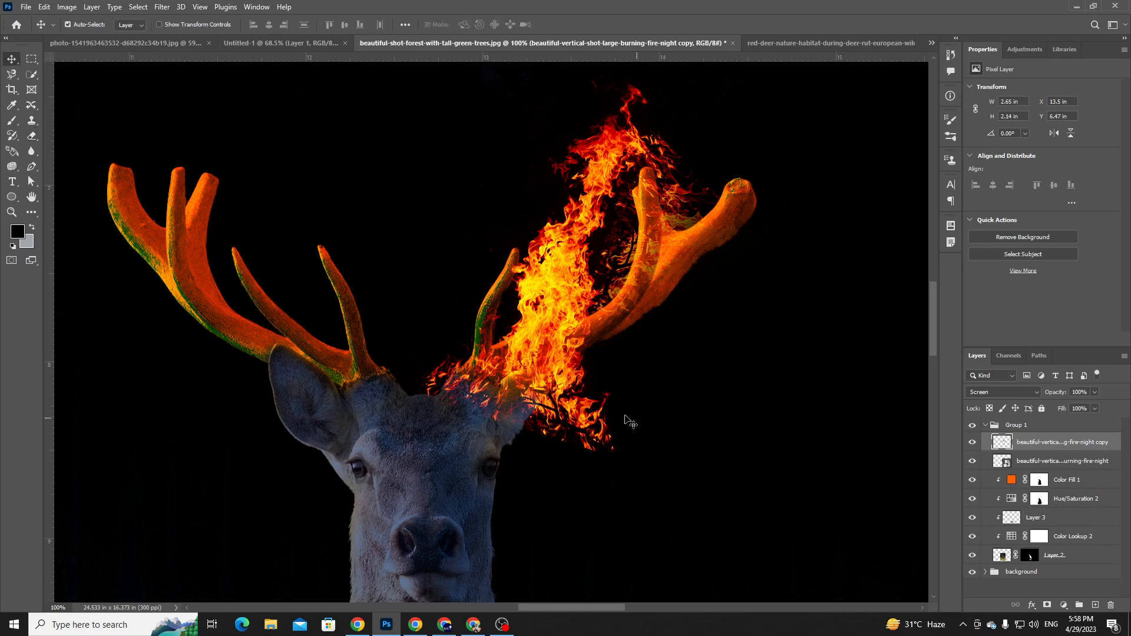
pyautogui.click(560, 391)
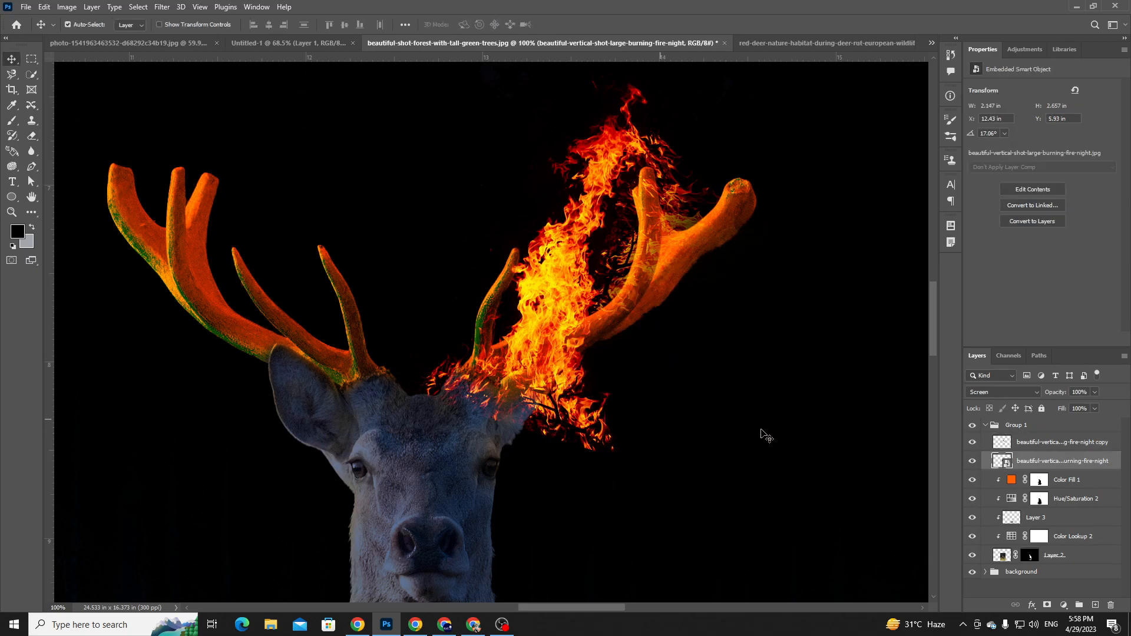
pyautogui.hotkey('ctrl', 'j')
pyautogui.moveTo(563, 328); pyautogui.dragTo(300, 273)
pyautogui.hotkey('ctrl', 't')
pyautogui.moveTo(416, 192); pyautogui.dragTo(407, 100)
pyautogui.moveTo(304, 218); pyautogui.dragTo(235, 222)
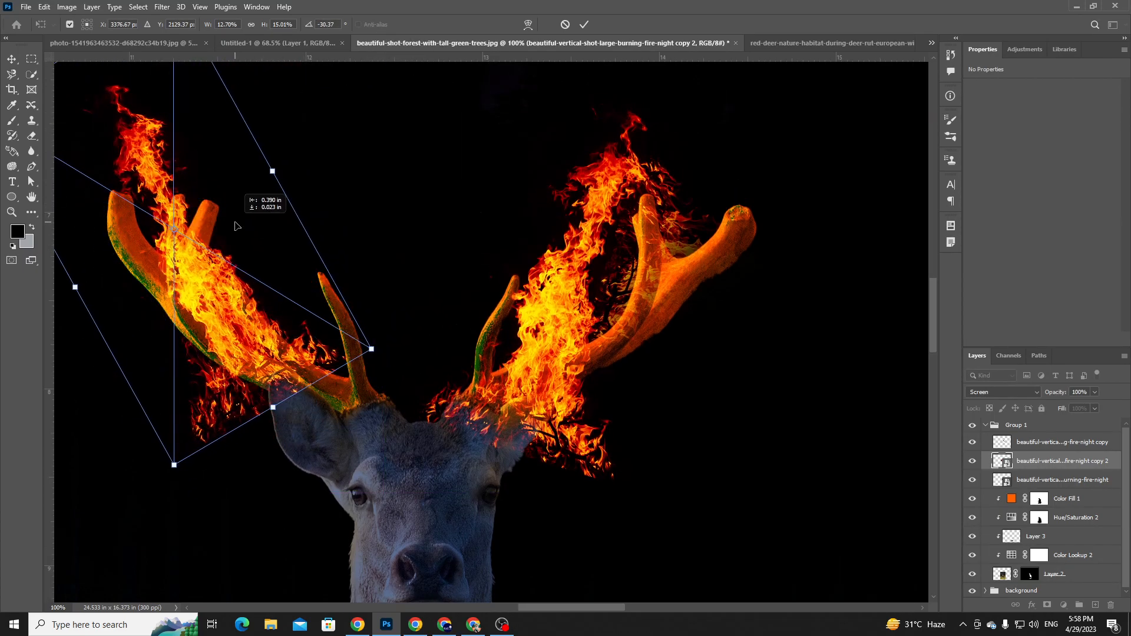
pyautogui.click(584, 24)
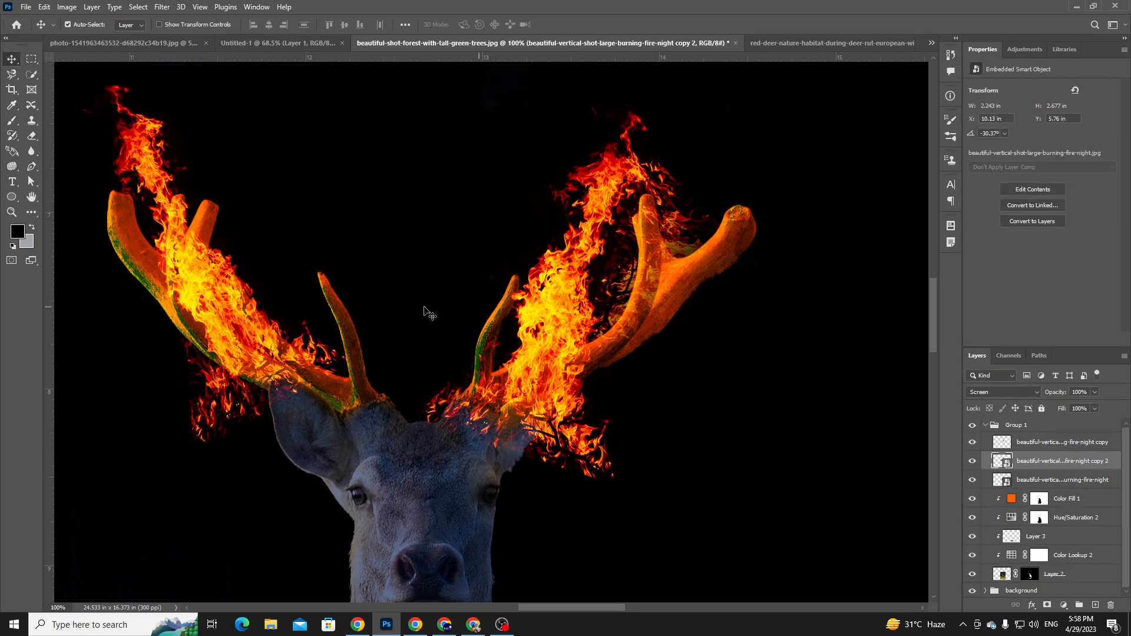
# - Duplicate the left-hand antler's fire, rotate the copy to about 170.6° and position it over the antler's inner tines
pyautogui.moveTo(232, 311); pyautogui.dragTo(289, 301)
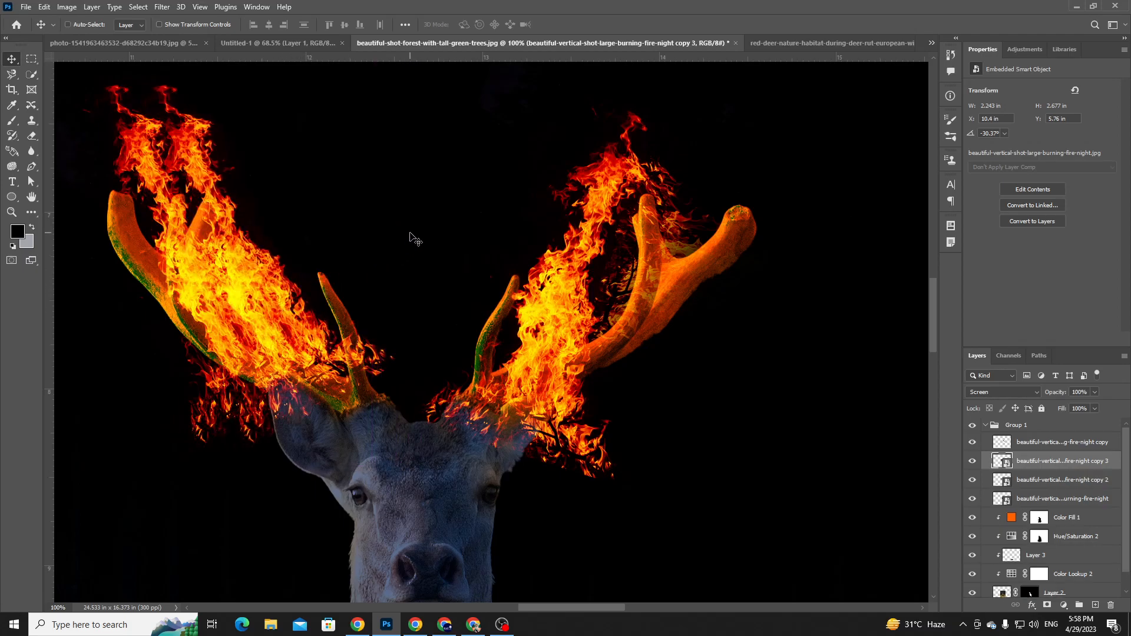
pyautogui.hotkey('ctrl', 't')
pyautogui.moveTo(467, 200); pyautogui.dragTo(456, 285)
pyautogui.moveTo(283, 269); pyautogui.dragTo(215, 289)
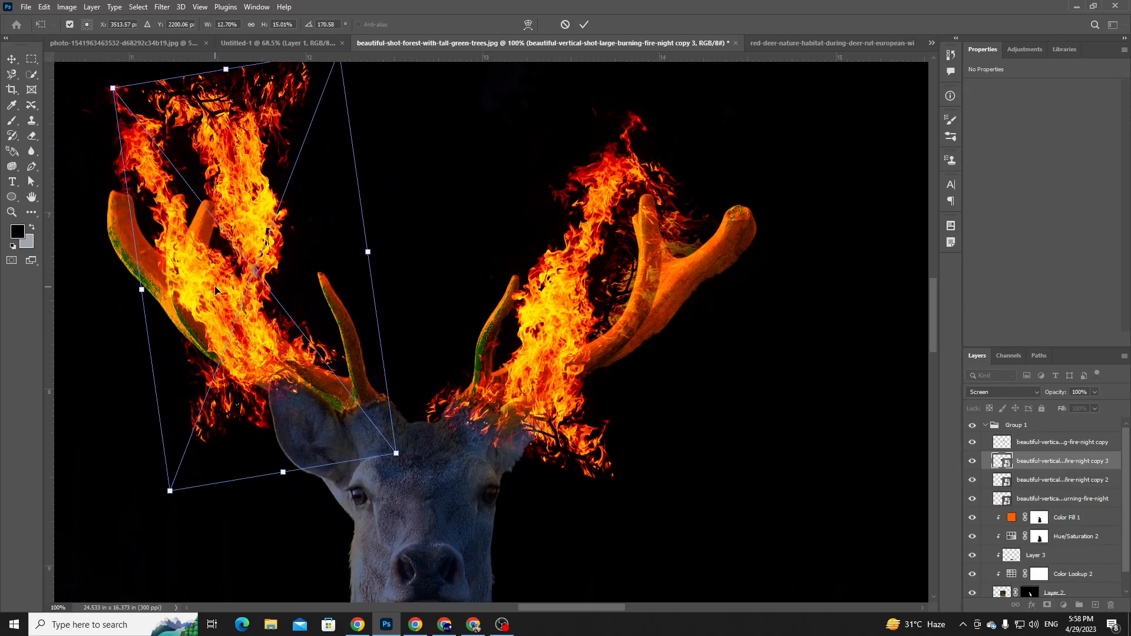
pyautogui.moveTo(261, 175); pyautogui.dragTo(330, 336)
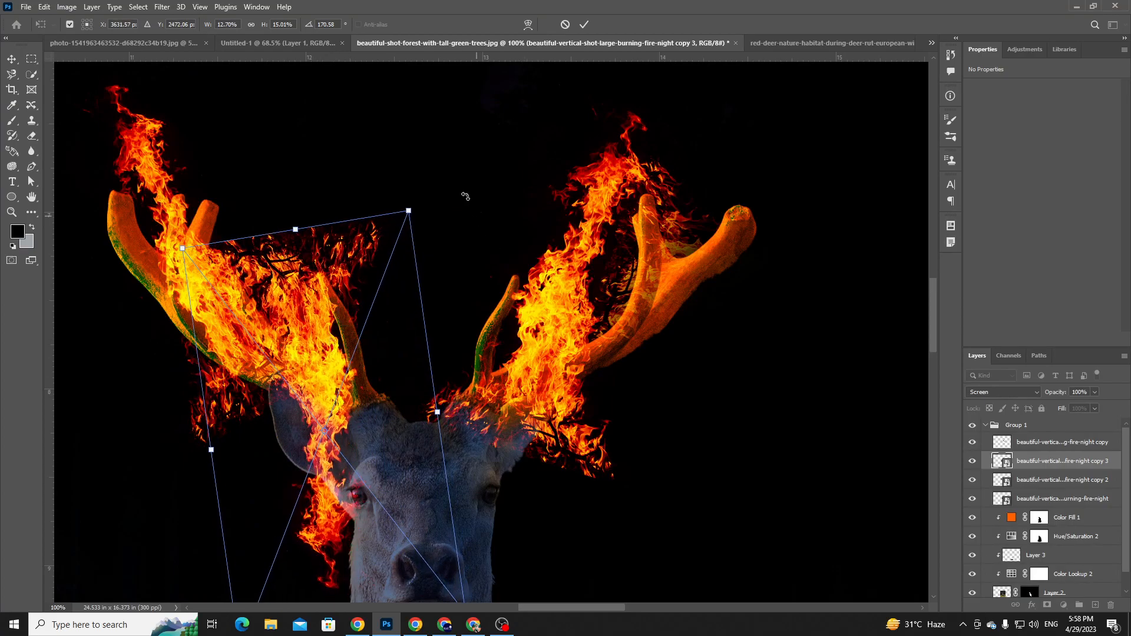
pyautogui.click(583, 25)
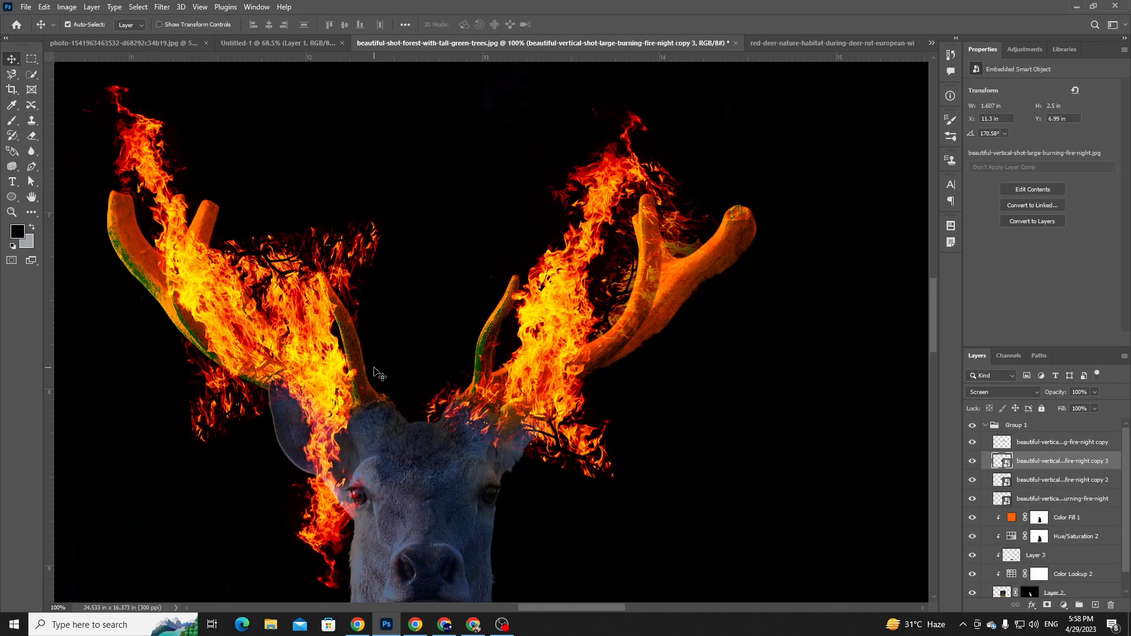
# - Rasterize the newest fire copy and erase its flames that cover the deer's face and ear
pyautogui.press('e')
pyautogui.click(328, 380)
pyautogui.click(523, 235)
pyautogui.moveTo(351, 532); pyautogui.dragTo(331, 549)
pyautogui.moveTo(384, 504)
pyautogui.mouseDown()
pyautogui.moveTo(416, 408)
pyautogui.moveTo(316, 404)
pyautogui.mouseUp()
# - Switch to a hard 150 px eraser and clean the leftover flames off the deer's left-hand ear
pyautogui.press('[')
pyautogui.press('[')
pyautogui.press('[')
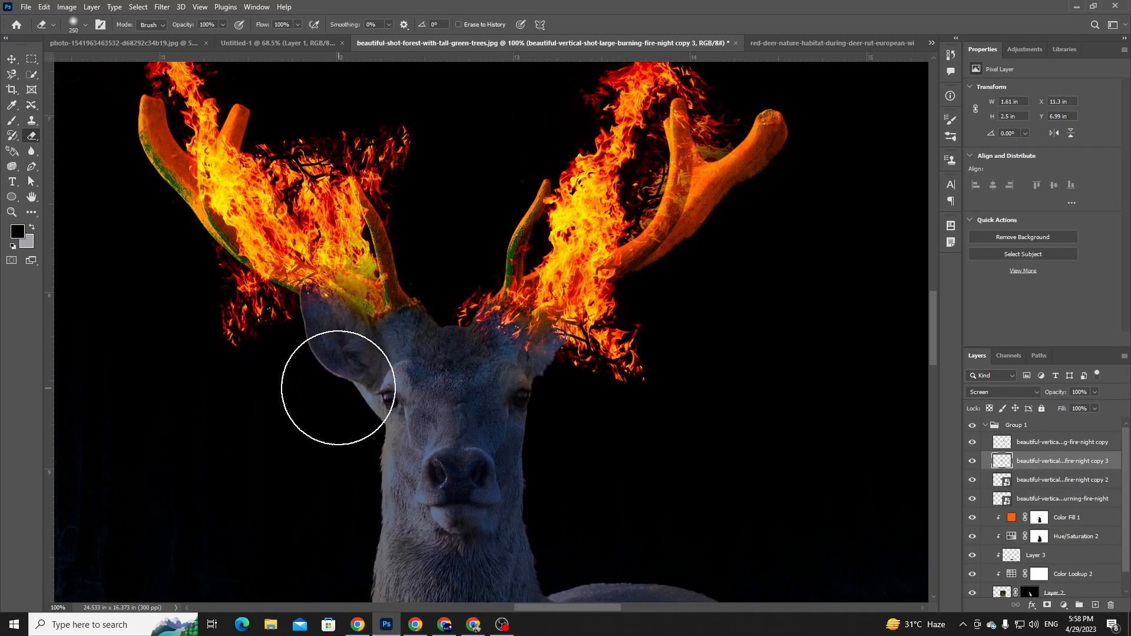
pyautogui.rightClick(346, 354)
pyautogui.click(407, 520)
pyautogui.press('Return')
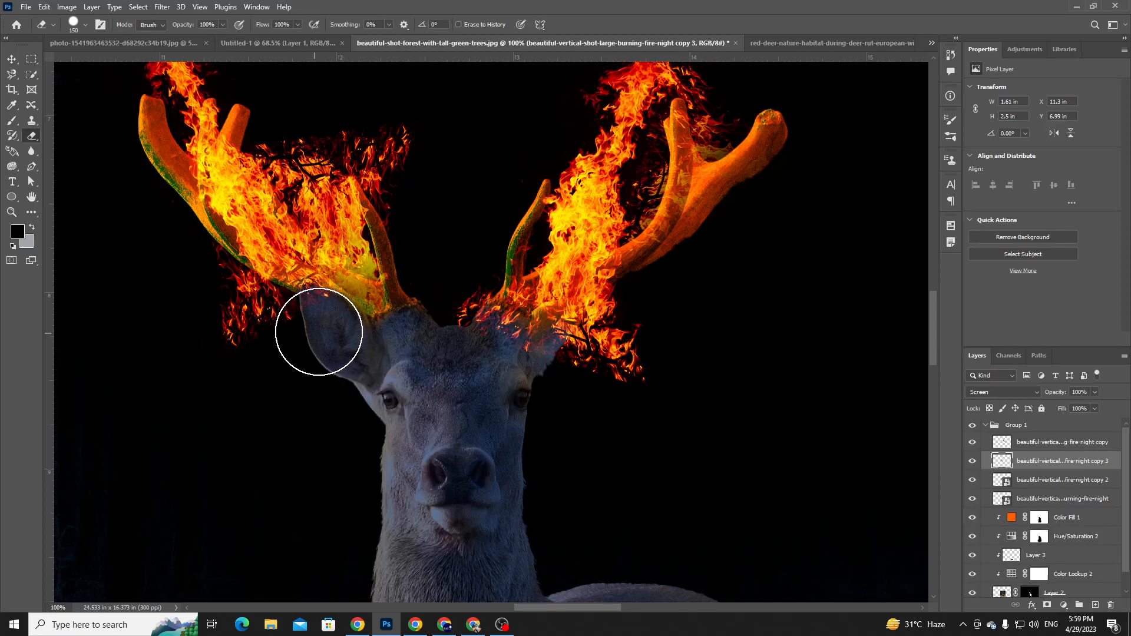
pyautogui.moveTo(317, 332); pyautogui.dragTo(357, 345)
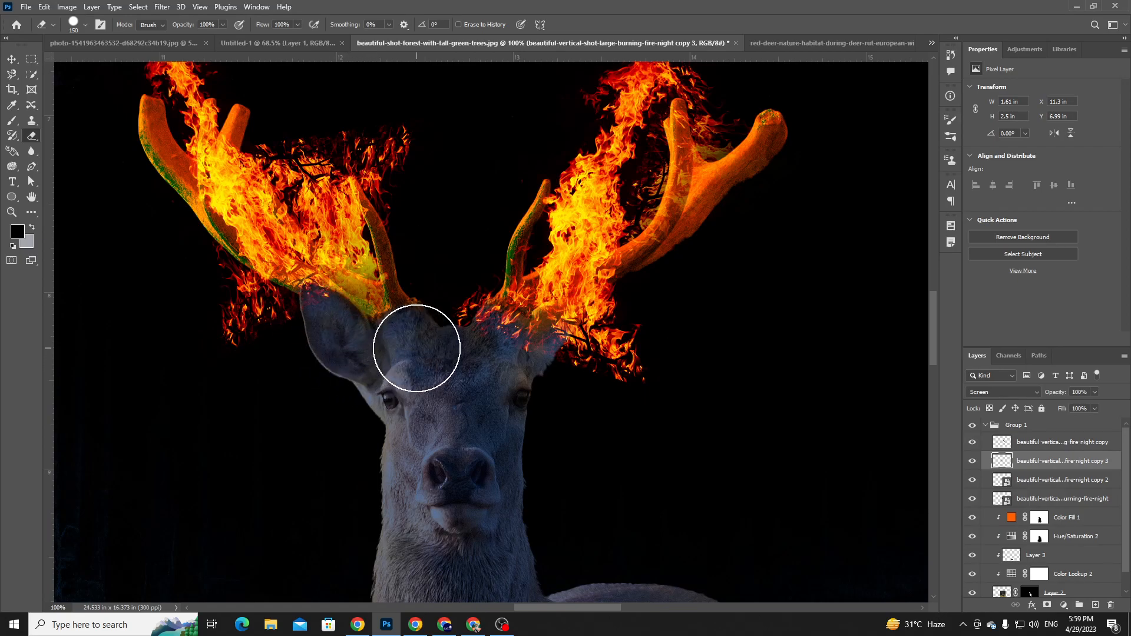
# - Rasterize the first left-hand antler fire copy and erase its flames hanging below the antler
pyautogui.press('v')
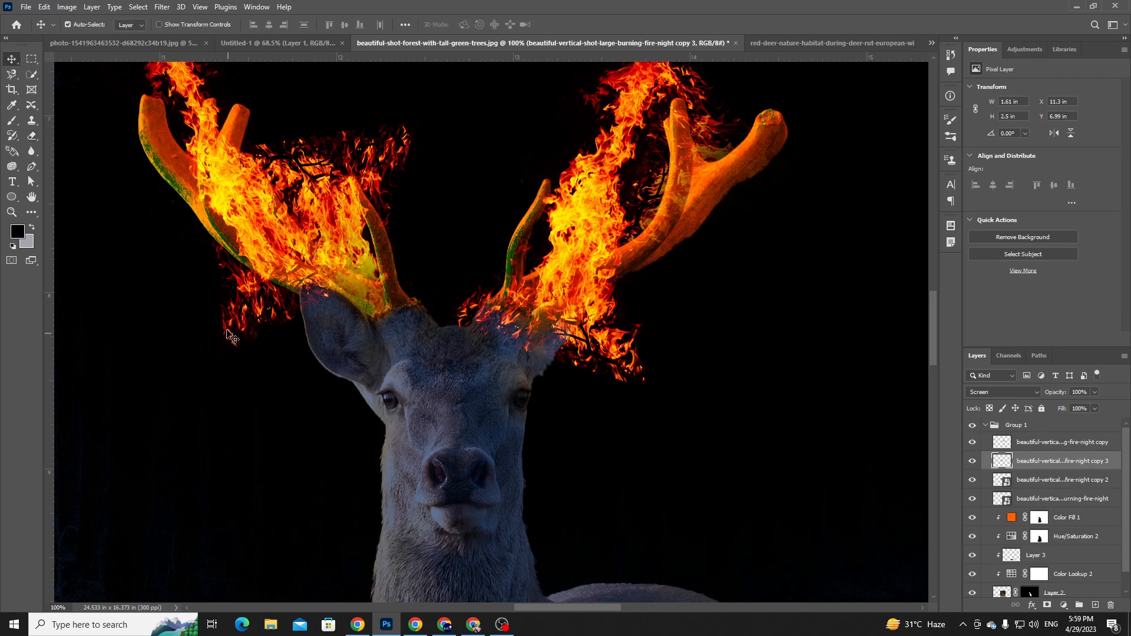
pyautogui.click(239, 314)
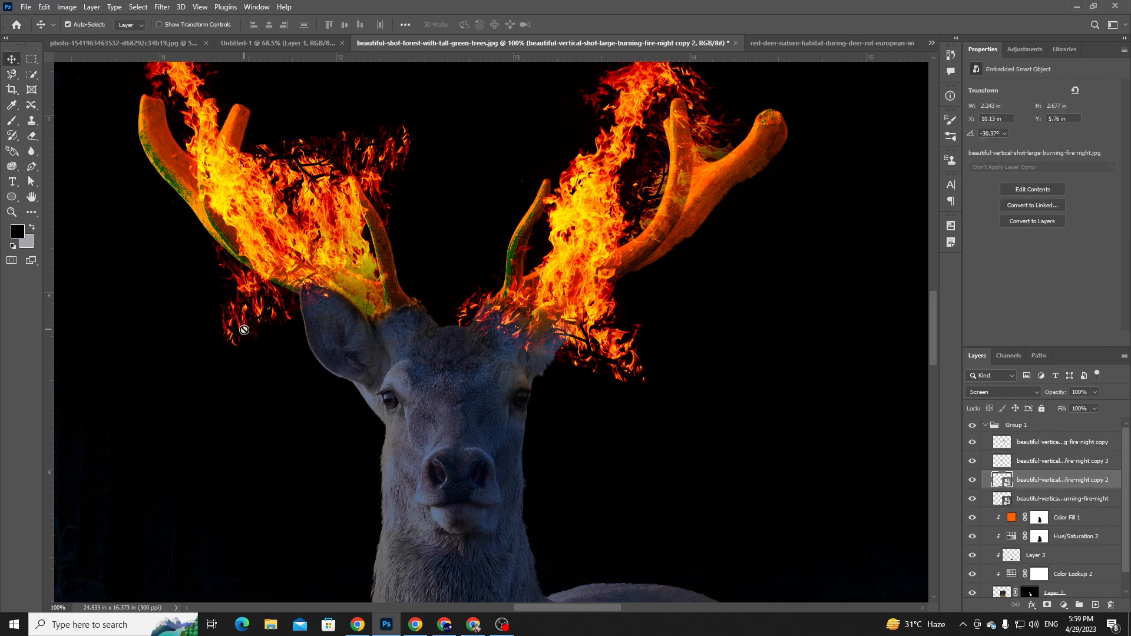
pyautogui.press('e')
pyautogui.click(244, 330)
pyautogui.click(514, 234)
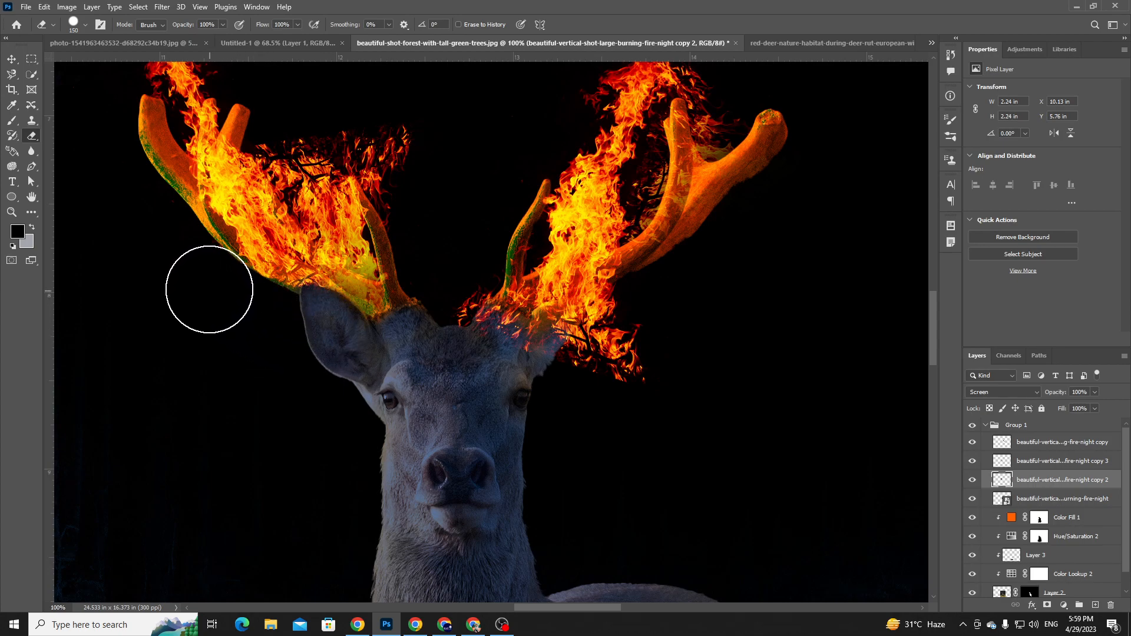
pyautogui.scroll(5, 378, 392)
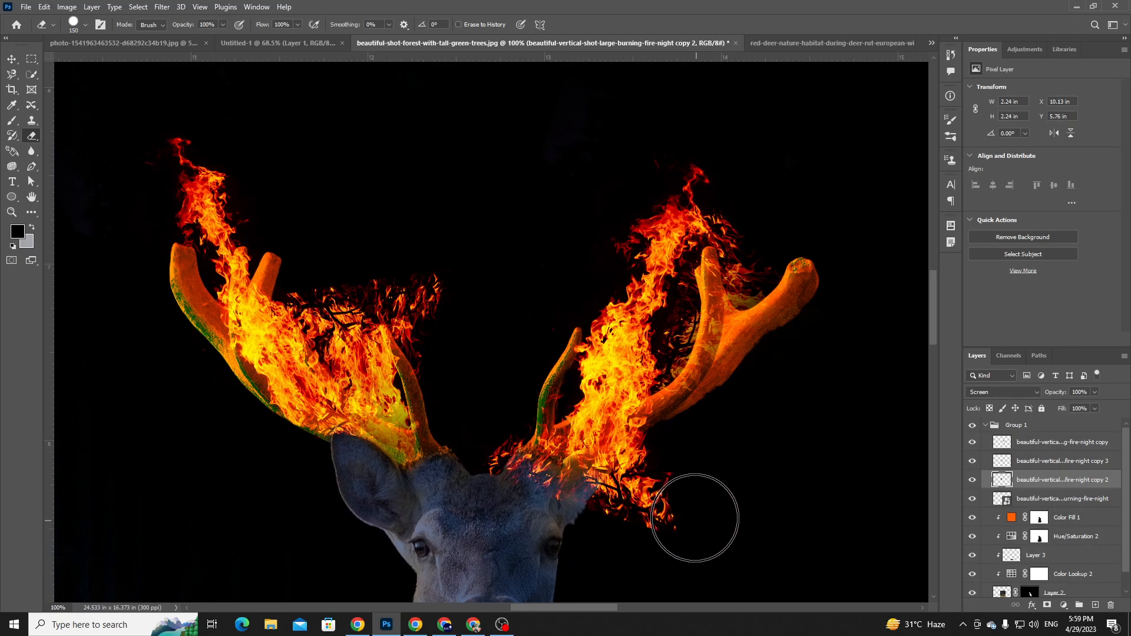
# - Rasterize the right-hand antler's original fire layer and erase its flames over the ear and below the antler with a soft 150 px eraser
pyautogui.press('v')
pyautogui.click(630, 493)
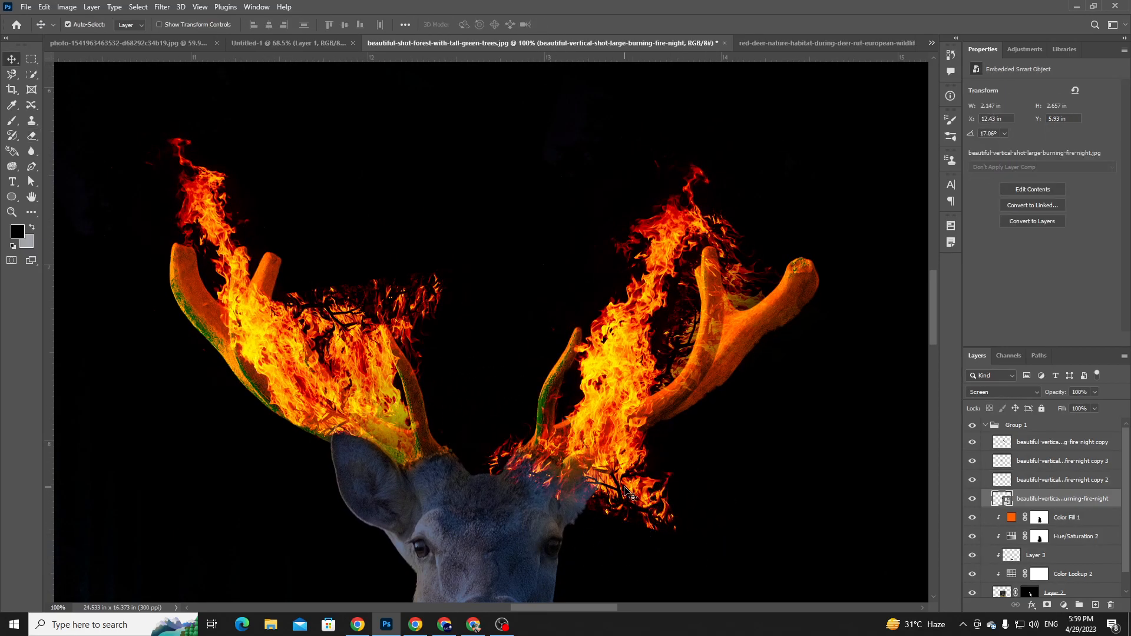
pyautogui.press('e')
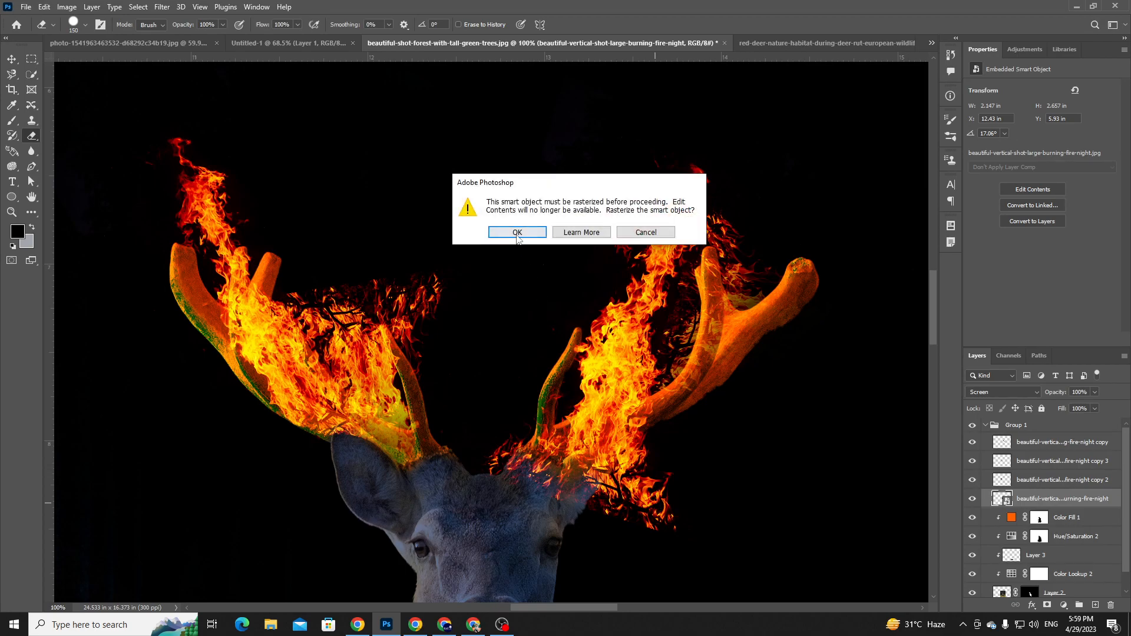
pyautogui.click(517, 233)
pyautogui.moveTo(656, 492)
pyautogui.mouseDown()
pyautogui.moveTo(632, 499)
pyautogui.moveTo(580, 529)
pyautogui.moveTo(493, 481)
pyautogui.moveTo(596, 512)
pyautogui.moveTo(599, 492)
pyautogui.moveTo(647, 489)
pyautogui.moveTo(662, 472)
pyautogui.moveTo(601, 483)
pyautogui.moveTo(652, 455)
pyautogui.moveTo(564, 489)
pyautogui.mouseUp()
pyautogui.rightClick(636, 483)
pyautogui.click(682, 535)
pyautogui.click(605, 519)
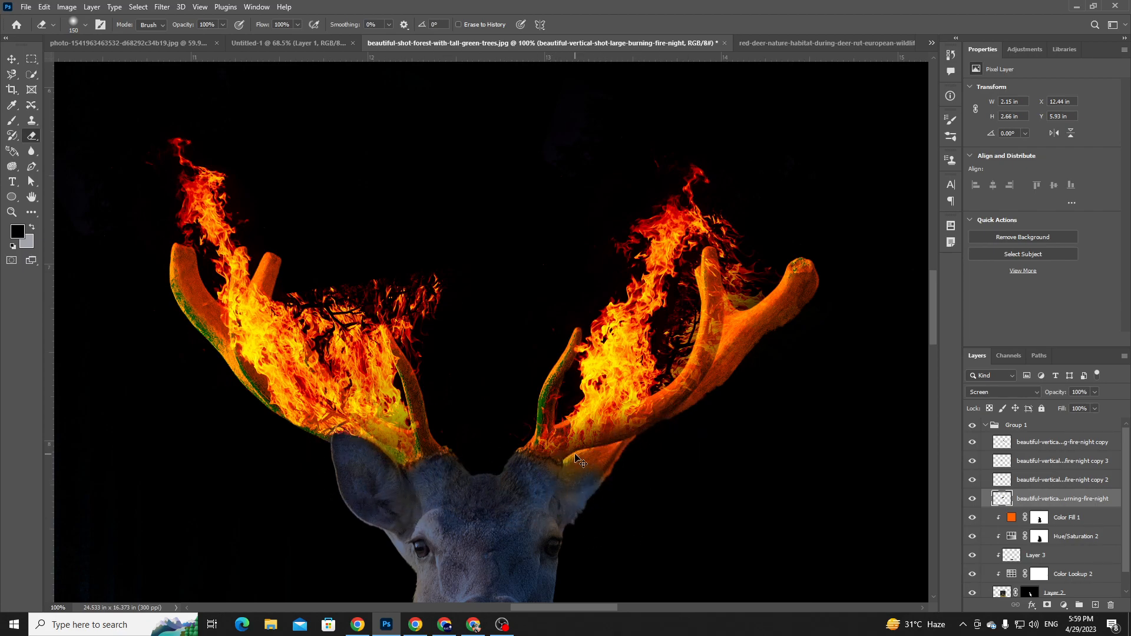
# - Slightly lower the opacity of the left-hand antler's inner fire copy, and adjust the right-hand fire's opacity, ending at 100%
pyautogui.hotkey('ctrl', '0')
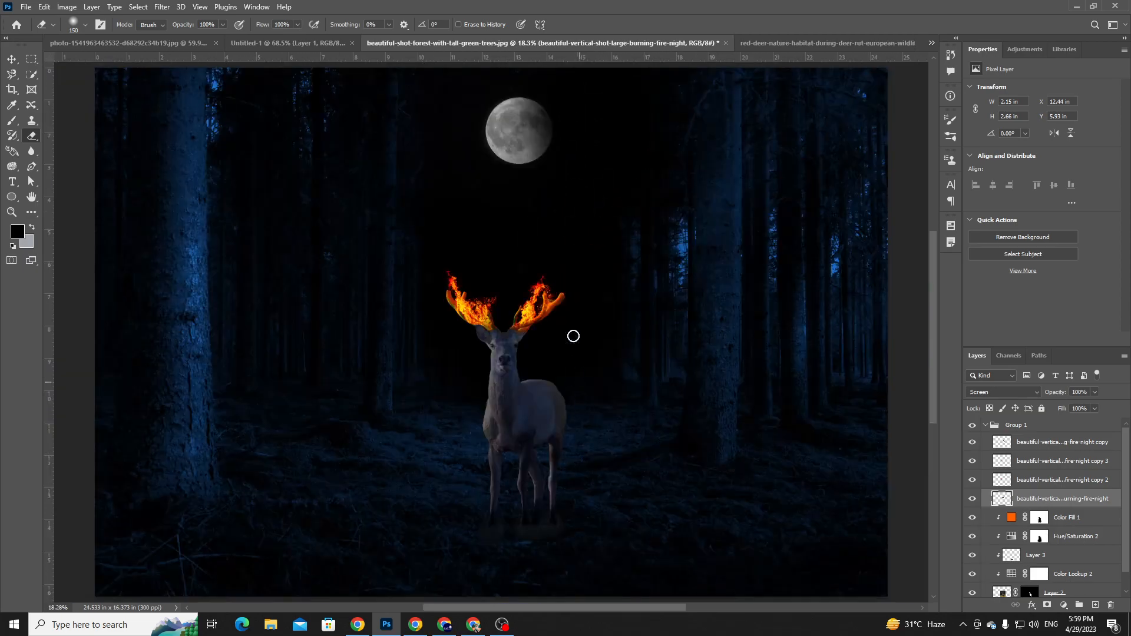
pyautogui.hotkey('ctrl', '+')
pyautogui.hotkey('ctrl', '+')
pyautogui.hotkey('ctrl', '+')
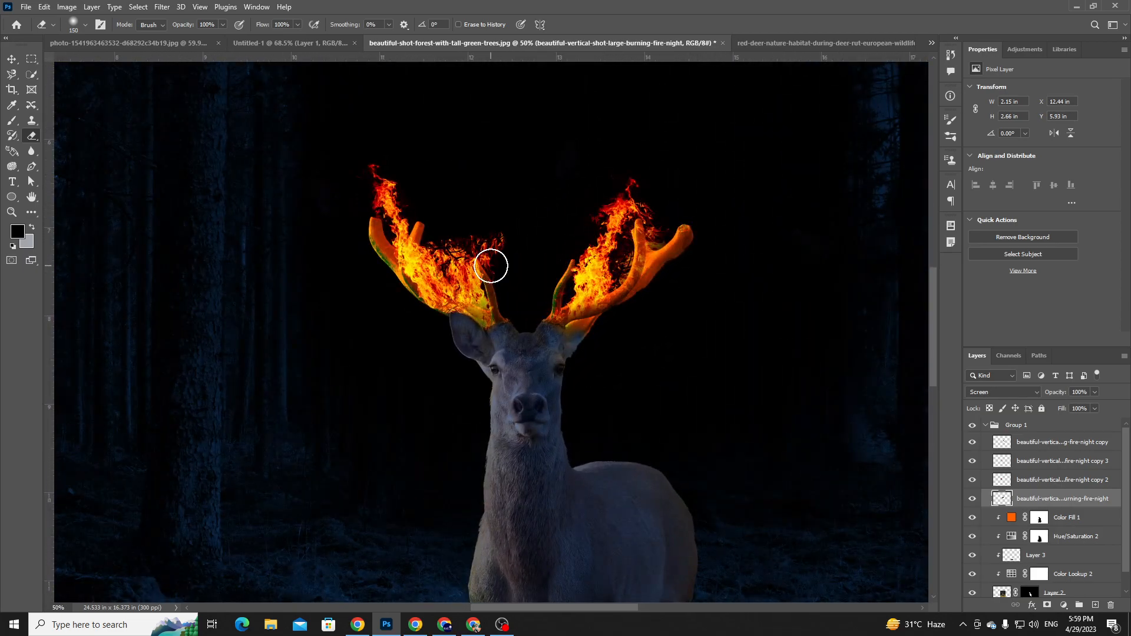
pyautogui.press('v')
pyautogui.click(465, 295)
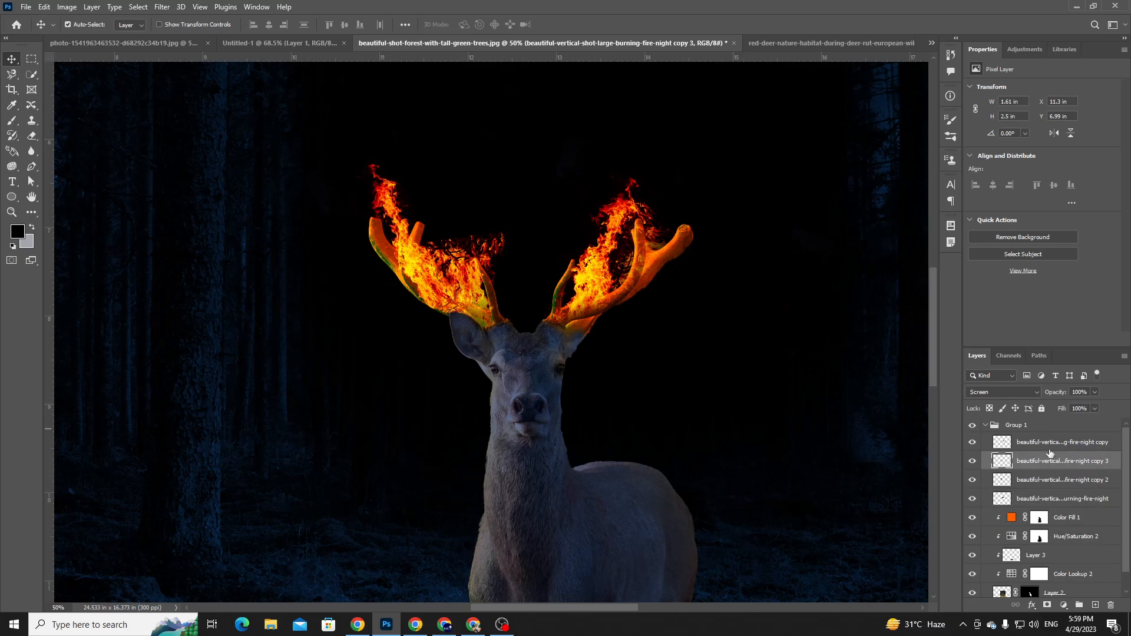
pyautogui.click(1094, 393)
pyautogui.moveTo(1094, 406); pyautogui.dragTo(1083, 406)
pyautogui.click(601, 286)
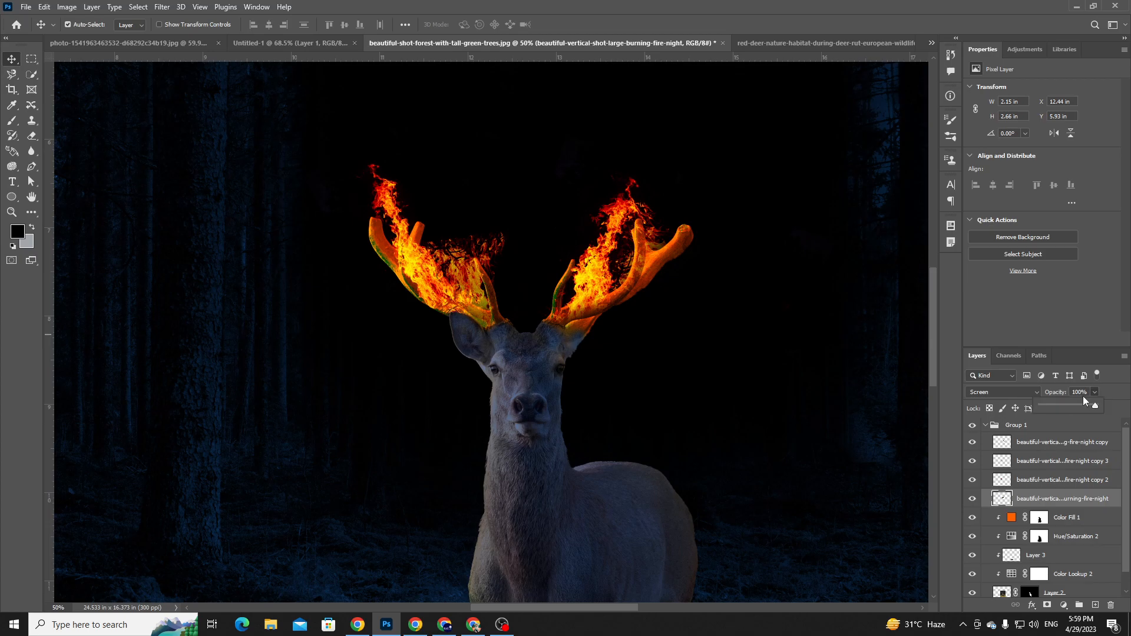
pyautogui.moveTo(1075, 401); pyautogui.dragTo(1094, 405)
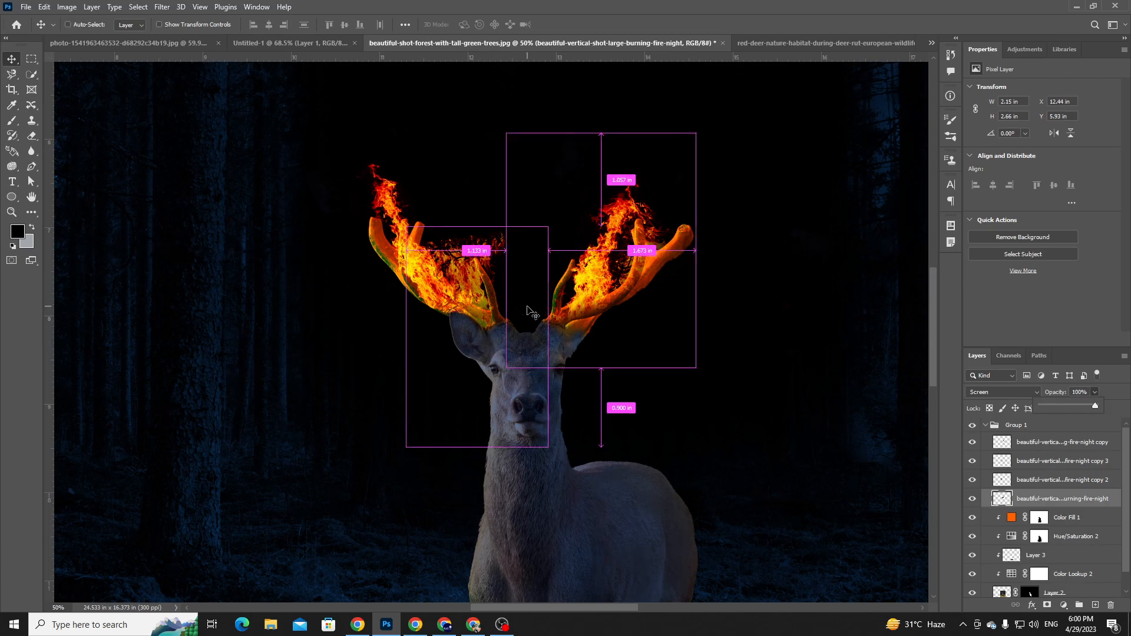
# - Add an empty layer above the fire copies and choose the Color Replacement tool
pyautogui.hotkey('ctrl', '0')
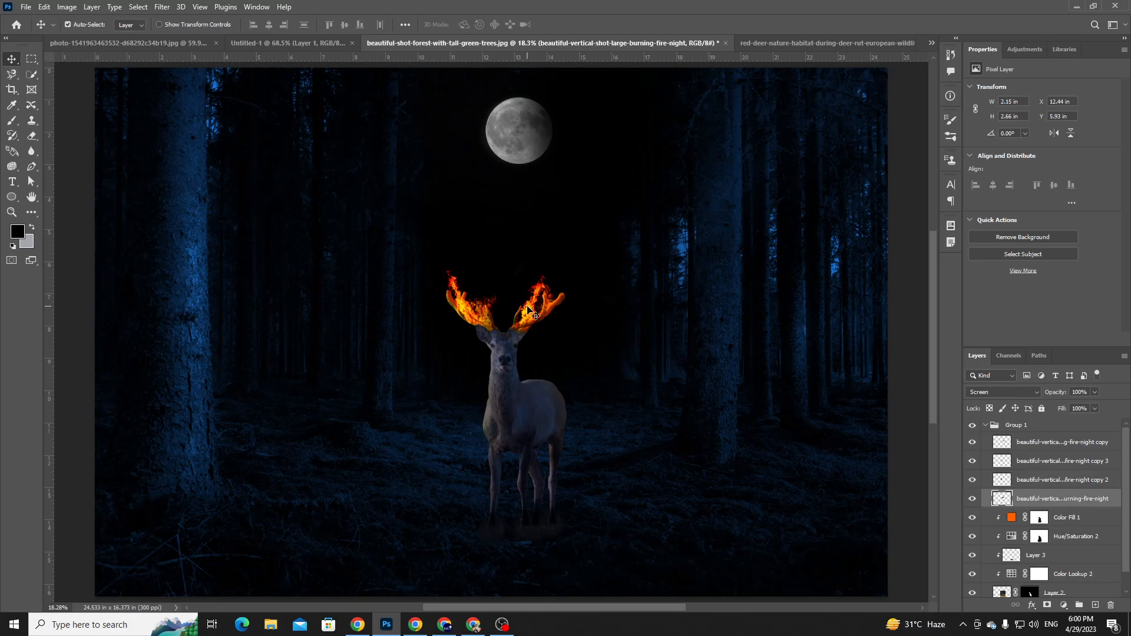
pyautogui.press('z')
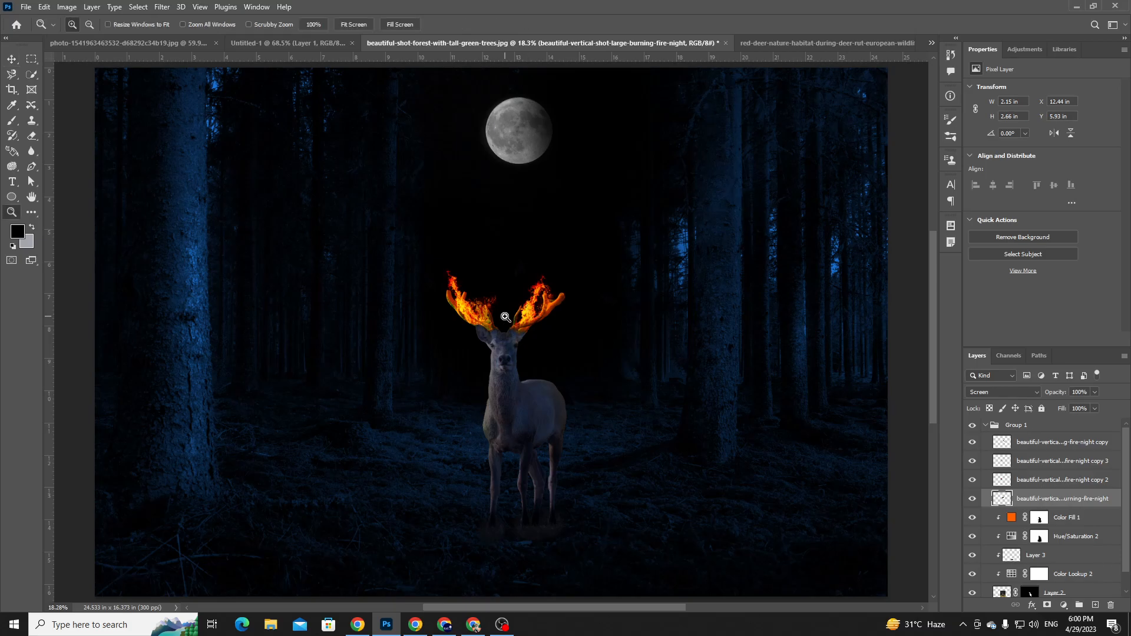
pyautogui.moveTo(498, 329); pyautogui.dragTo(530, 365)
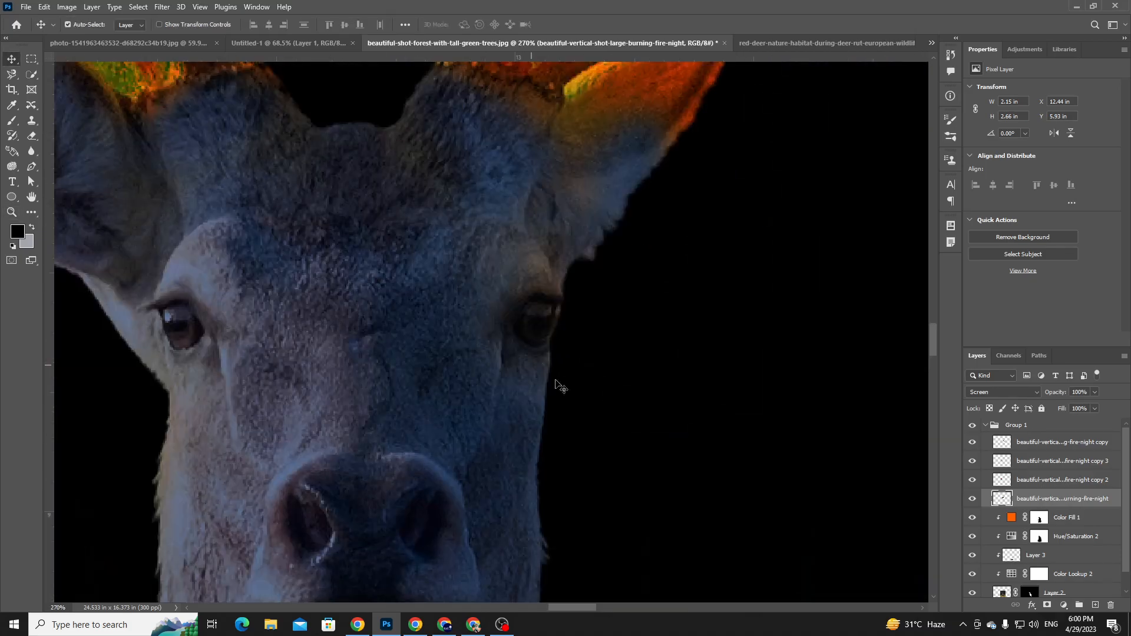
pyautogui.keyDown('alt'); pyautogui.scroll(-4, 672, 388); pyautogui.keyUp('alt')
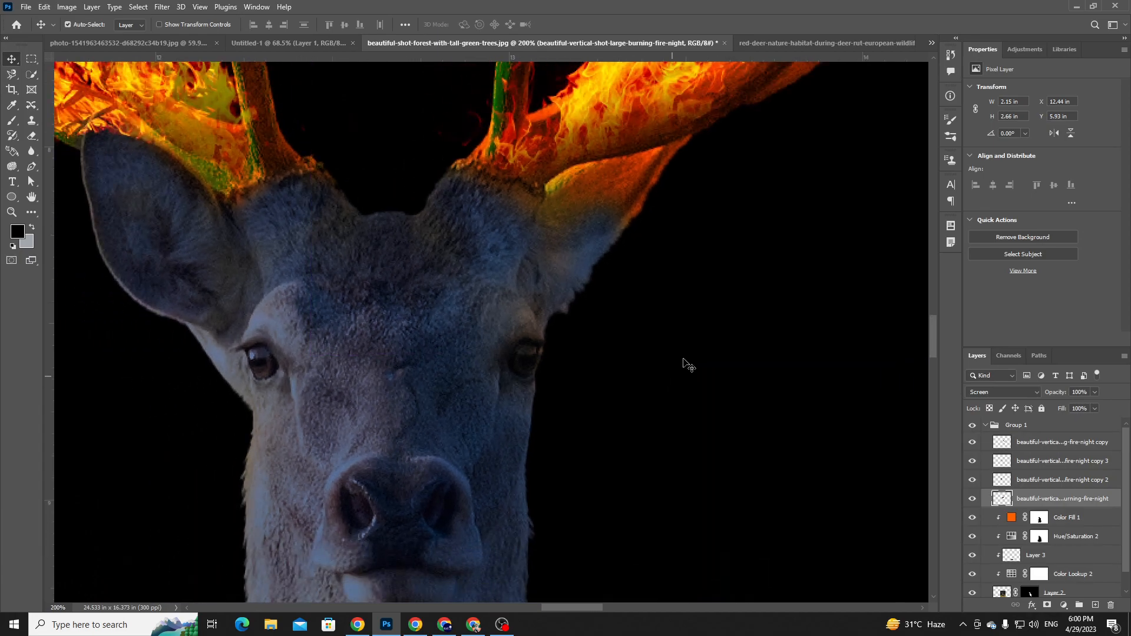
pyautogui.click(1028, 451)
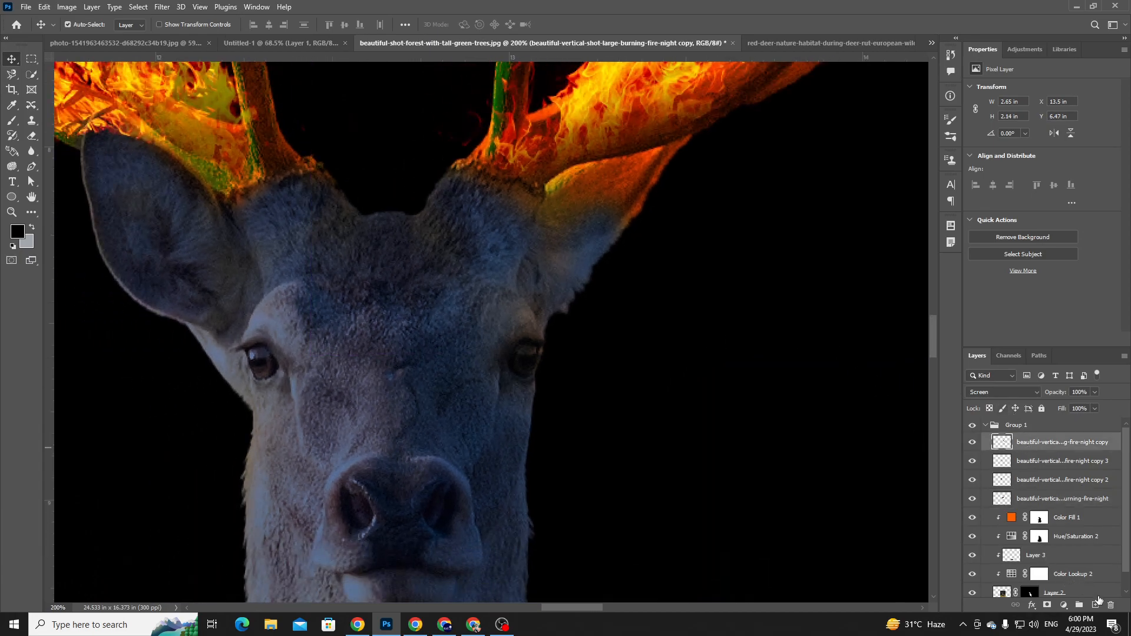
pyautogui.click(1095, 605)
pyautogui.click(12, 120)
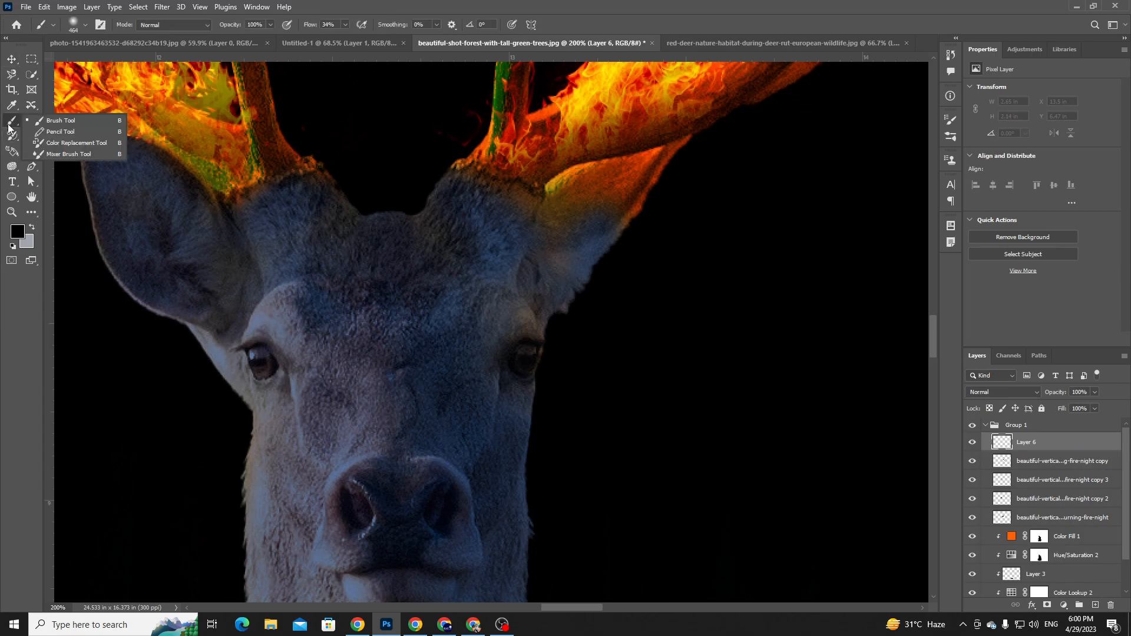
pyautogui.click(71, 143)
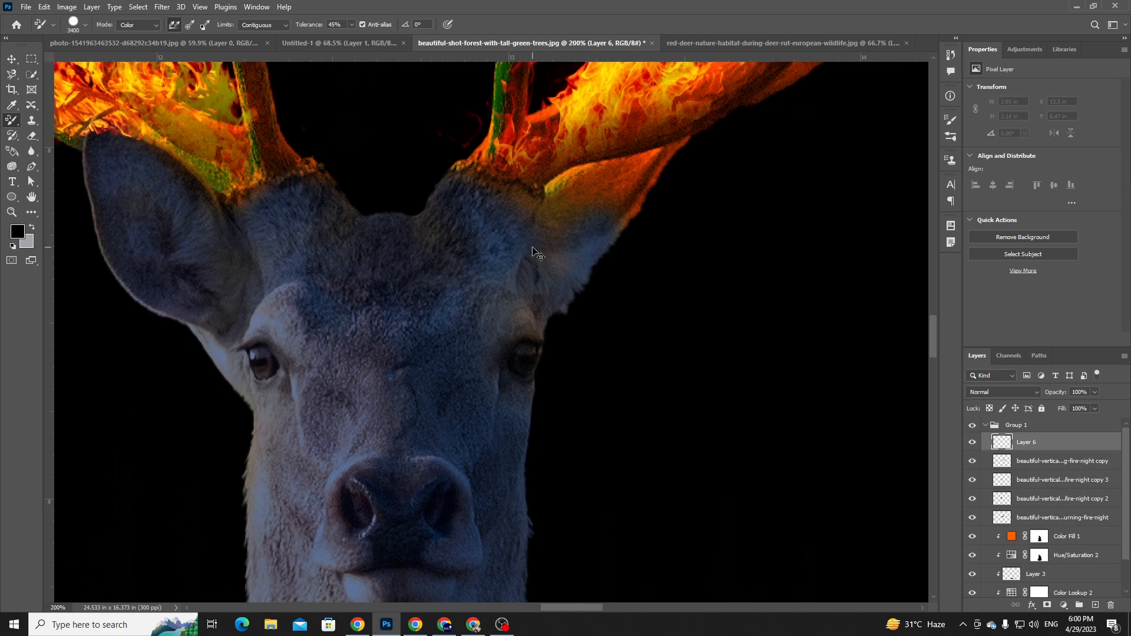
pyautogui.hotkey('ctrl', '-')
pyautogui.hotkey('ctrl', '-')
pyautogui.hotkey('ctrl', '-')
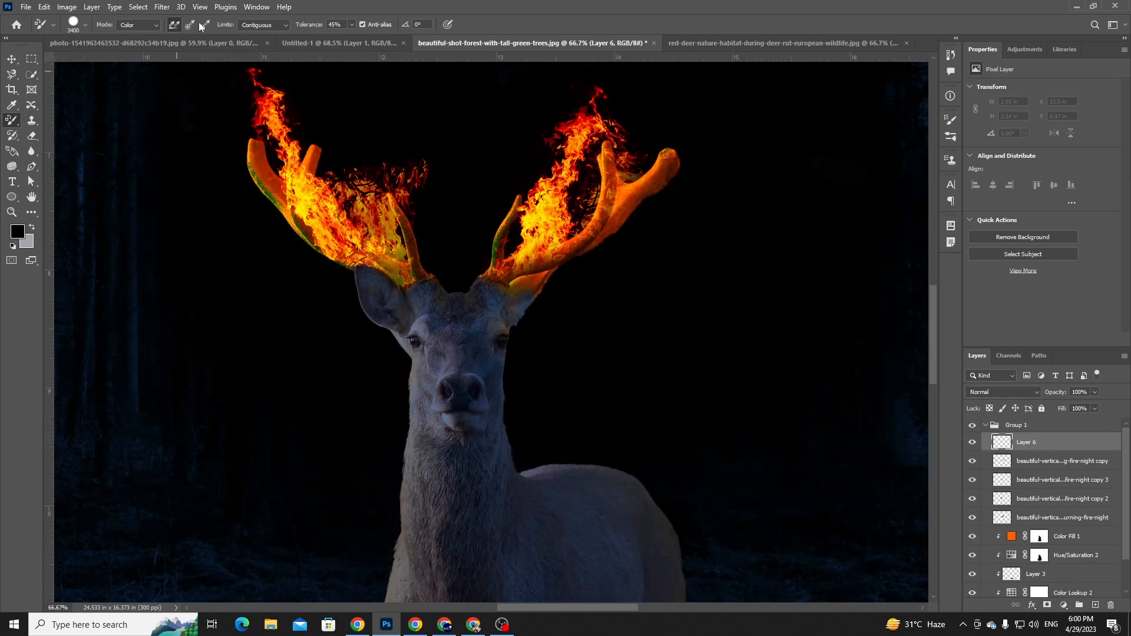
# - Set the Color Replacement tool to Contiguous limits, 63% tolerance and a 60 px size
pyautogui.click(270, 23)
pyautogui.click(266, 37)
pyautogui.click(253, 26)
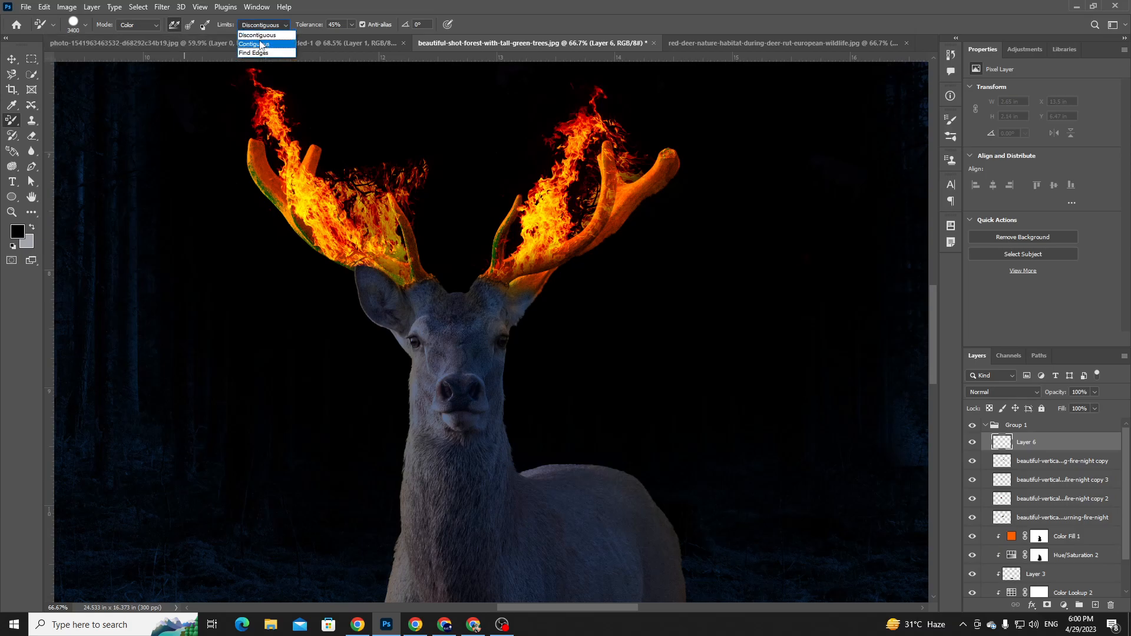
pyautogui.click(351, 25)
pyautogui.moveTo(352, 37); pyautogui.dragTo(362, 38)
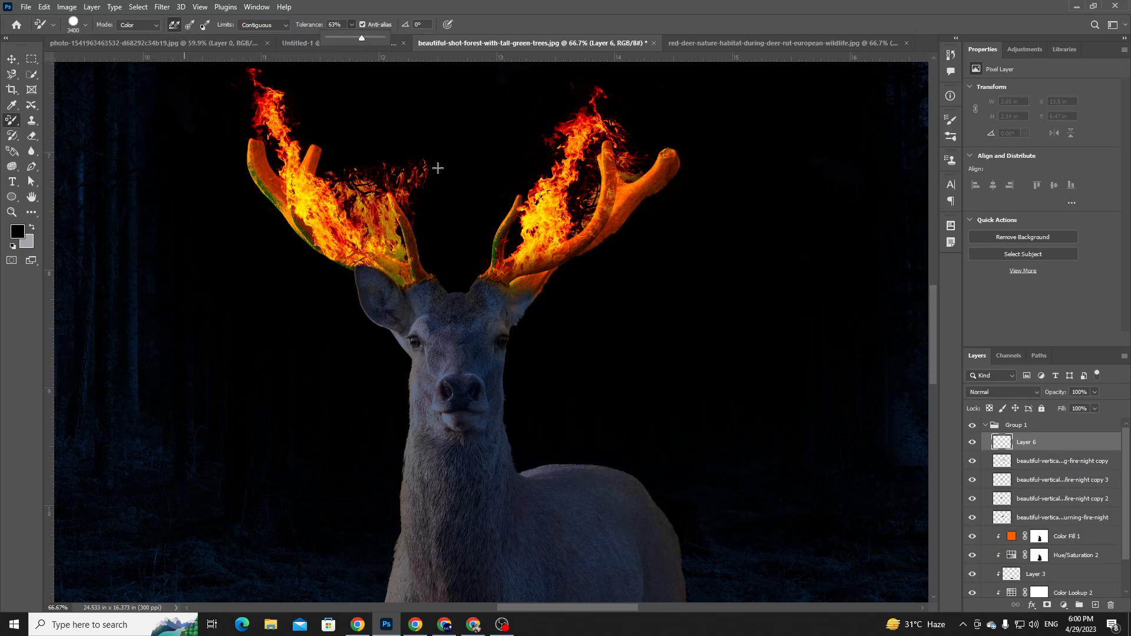
pyautogui.click(475, 291)
pyautogui.press(']')
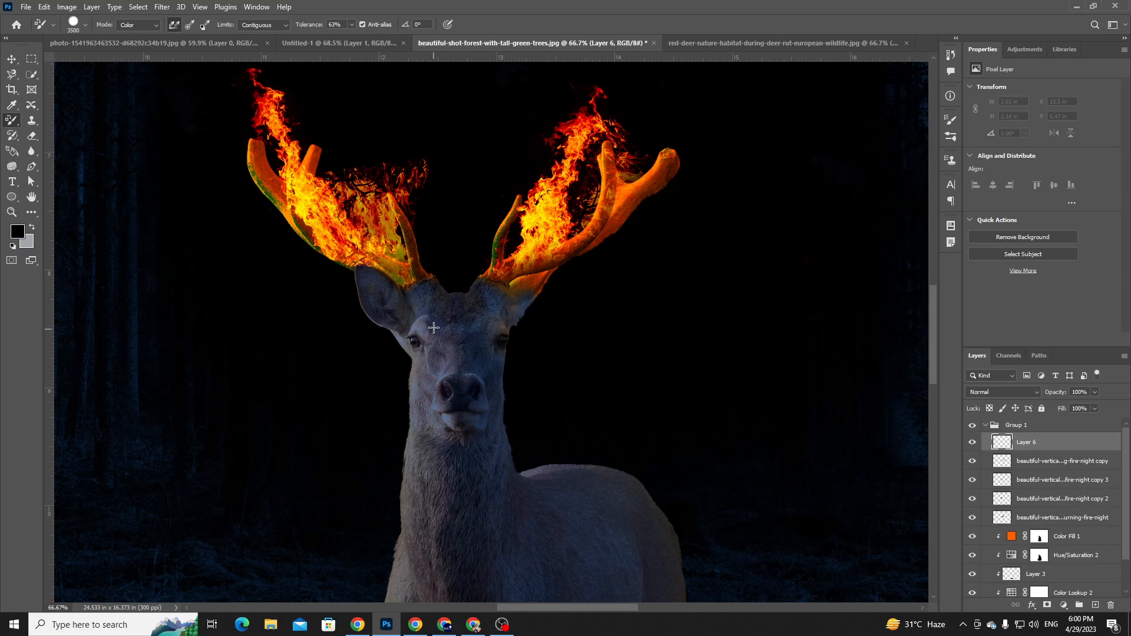
pyautogui.rightClick(472, 316)
pyautogui.click(529, 339)
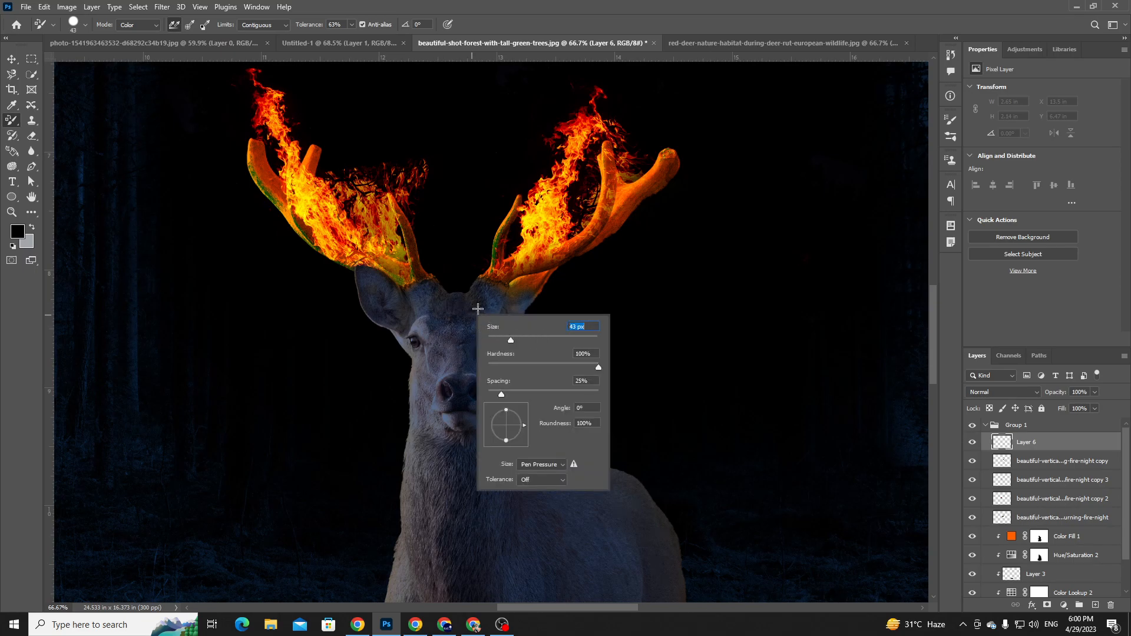
pyautogui.moveTo(489, 337)
pyautogui.mouseDown()
pyautogui.moveTo(482, 324)
pyautogui.moveTo(499, 340)
pyautogui.mouseUp()
pyautogui.click(476, 293)
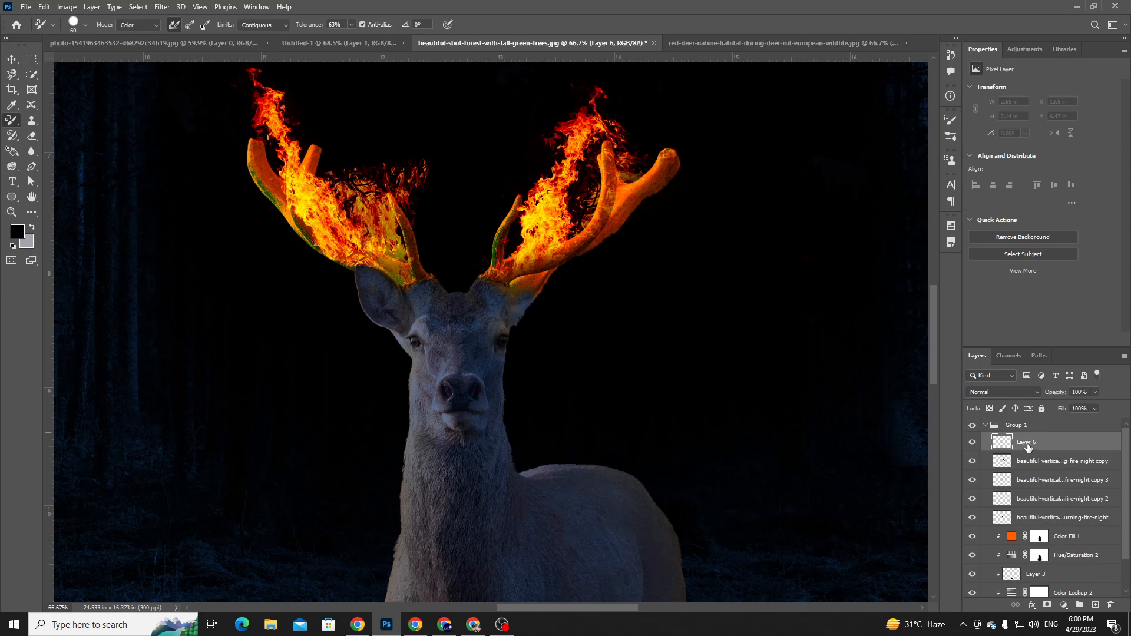
# - Delete the empty layer above the fire copies
pyautogui.hotkey('ctrl', '0')
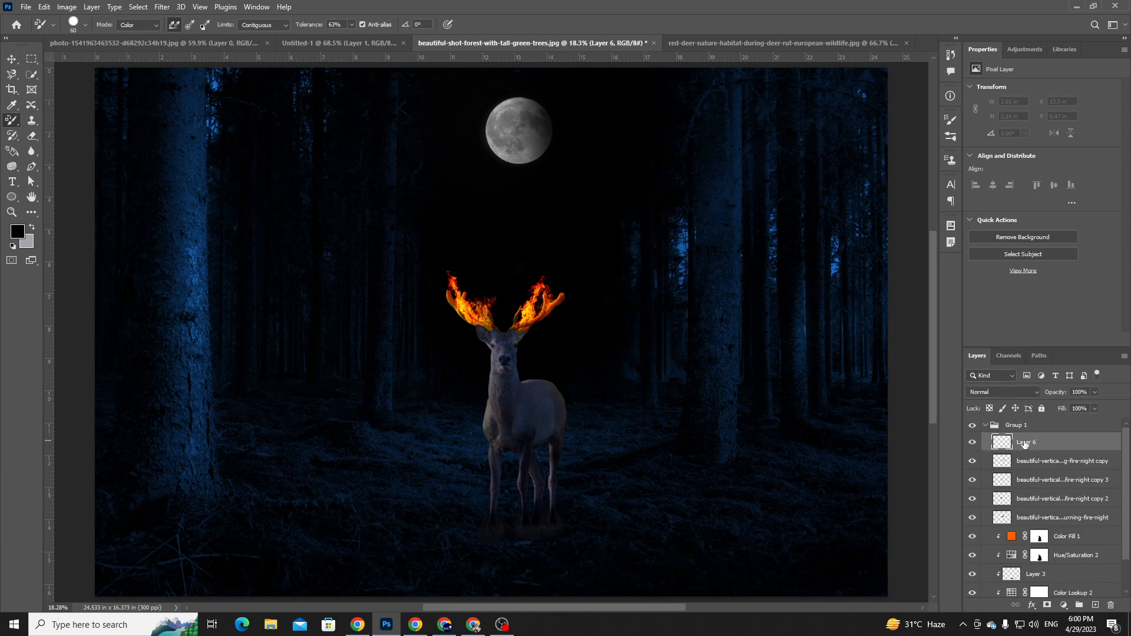
pyautogui.press('Delete')
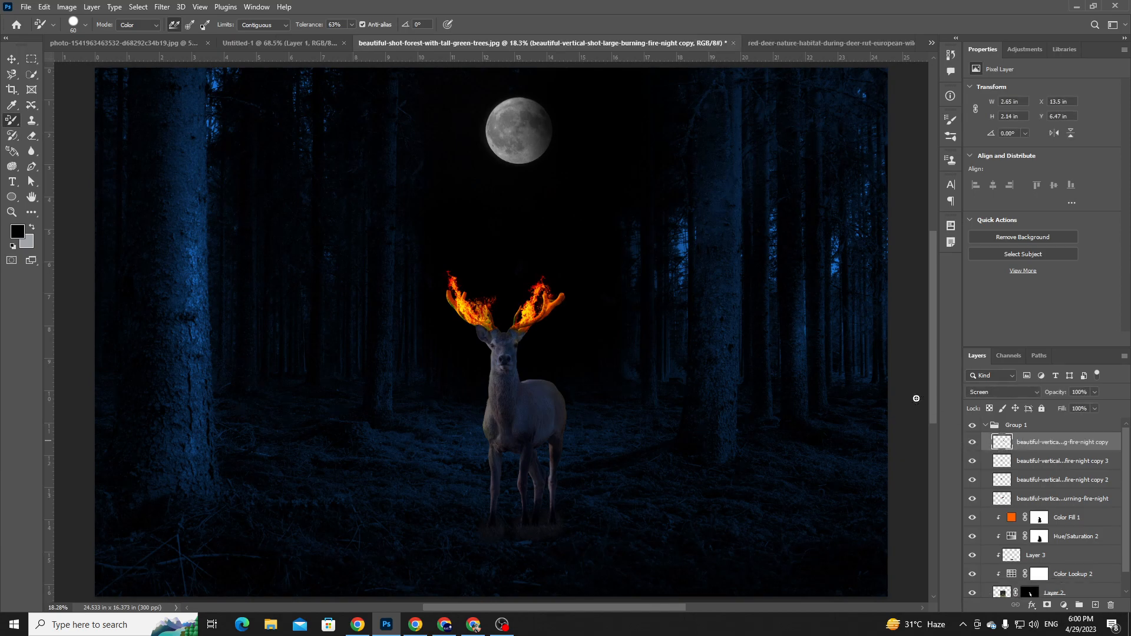
pyautogui.rightClick(16, 124)
pyautogui.click(6, 121)
# - Stamp all visible layers into a new layer above Group 1, and hide Group 1 and the background group
pyautogui.click(1025, 426)
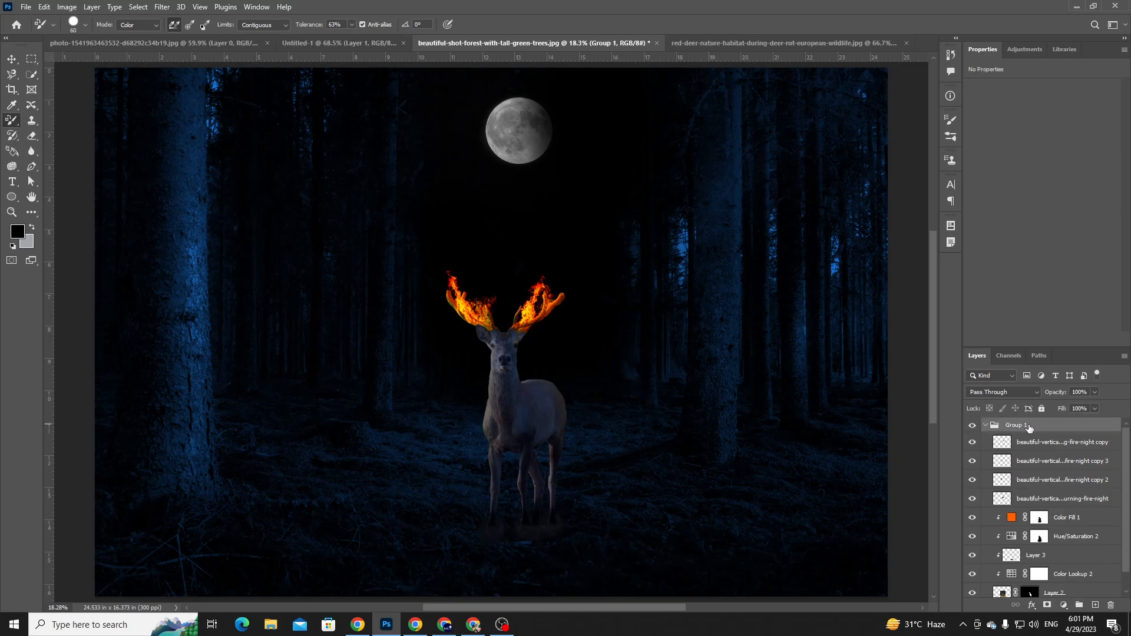
pyautogui.hotkey('ctrl', 'shift', 'alt', 'e')
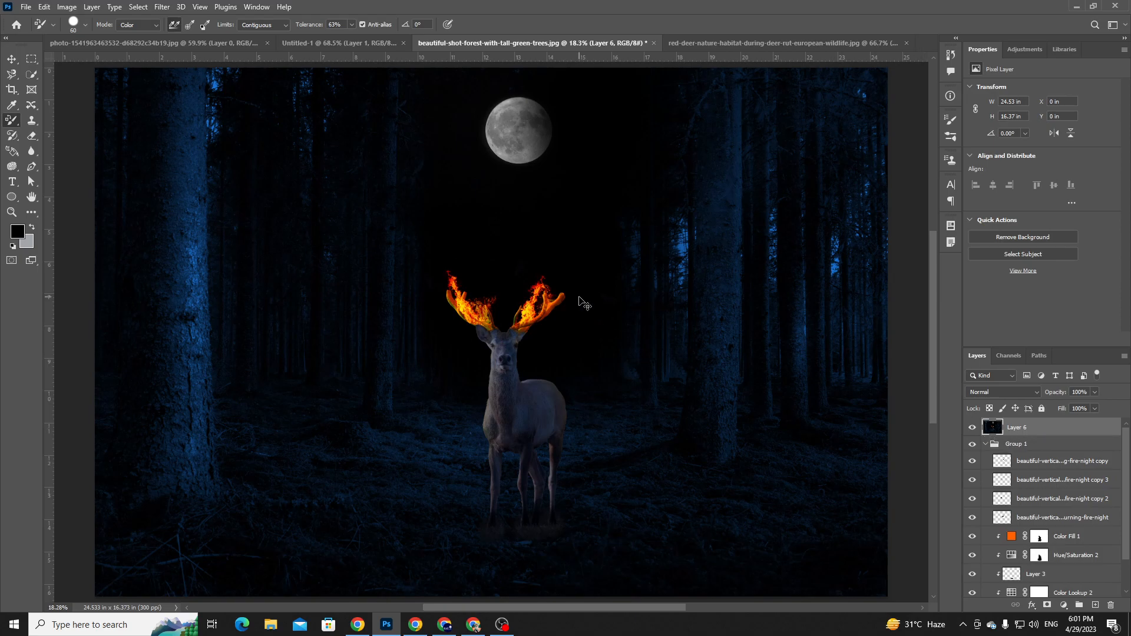
pyautogui.scroll(3, 581, 302)
pyautogui.click(972, 444)
pyautogui.click(986, 444)
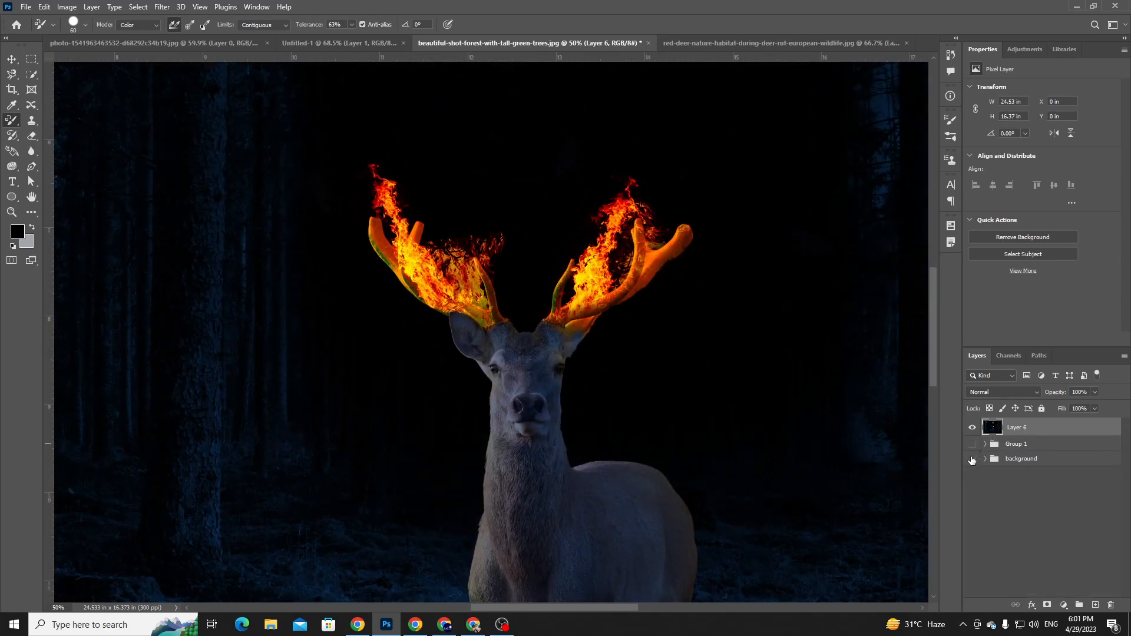
pyautogui.click(973, 427)
pyautogui.click(973, 427)
pyautogui.scroll(1, 412, 325)
pyautogui.scroll(1, 417, 329)
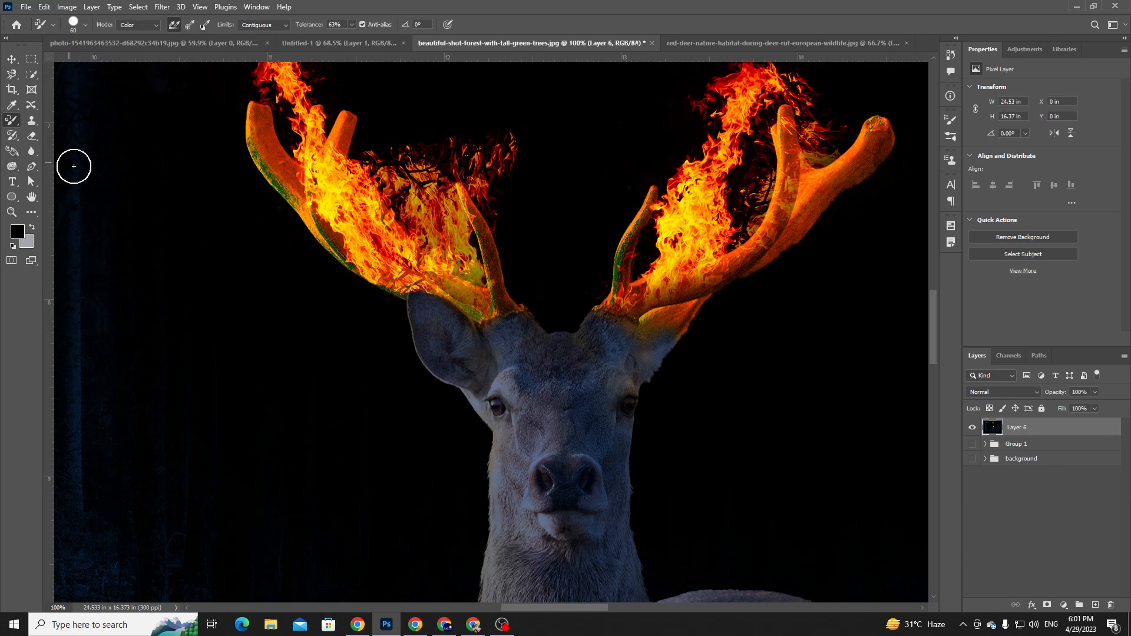
# - Sample the orange of the left-hand antler's flames as the foreground colour
pyautogui.press('i')
pyautogui.click(411, 262)
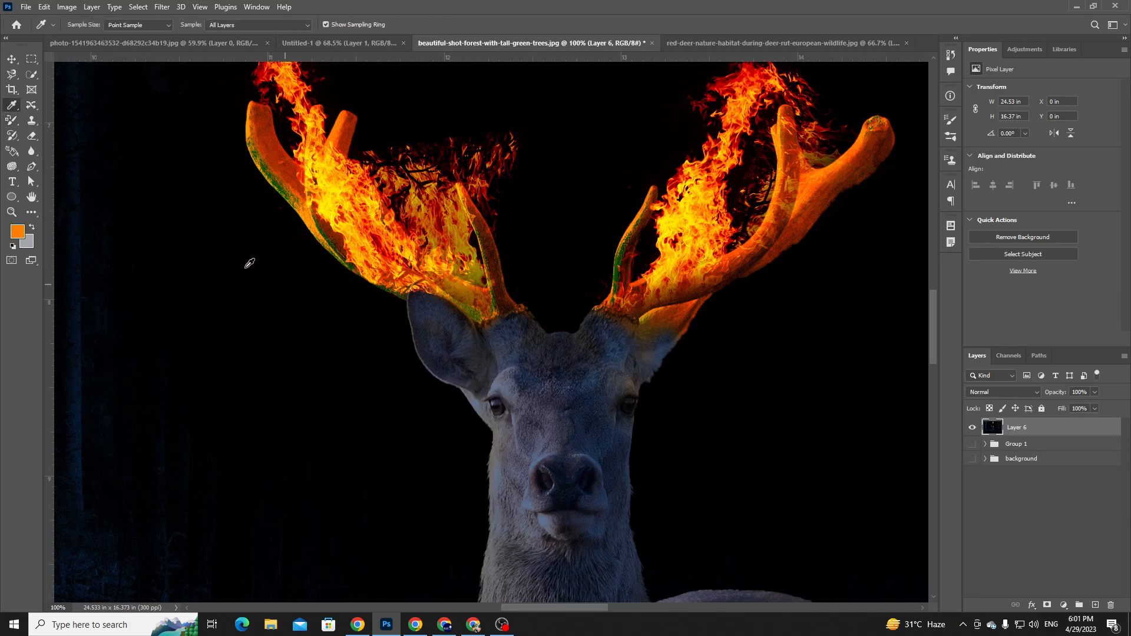
# - Try recolouring the deer's left-hand ear with the Color Replacement tool, undo the stroke, and add and delete a trial layer
pyautogui.press('b')
pyautogui.moveTo(445, 333); pyautogui.dragTo(424, 308)
pyautogui.hotkey('ctrl', 'z')
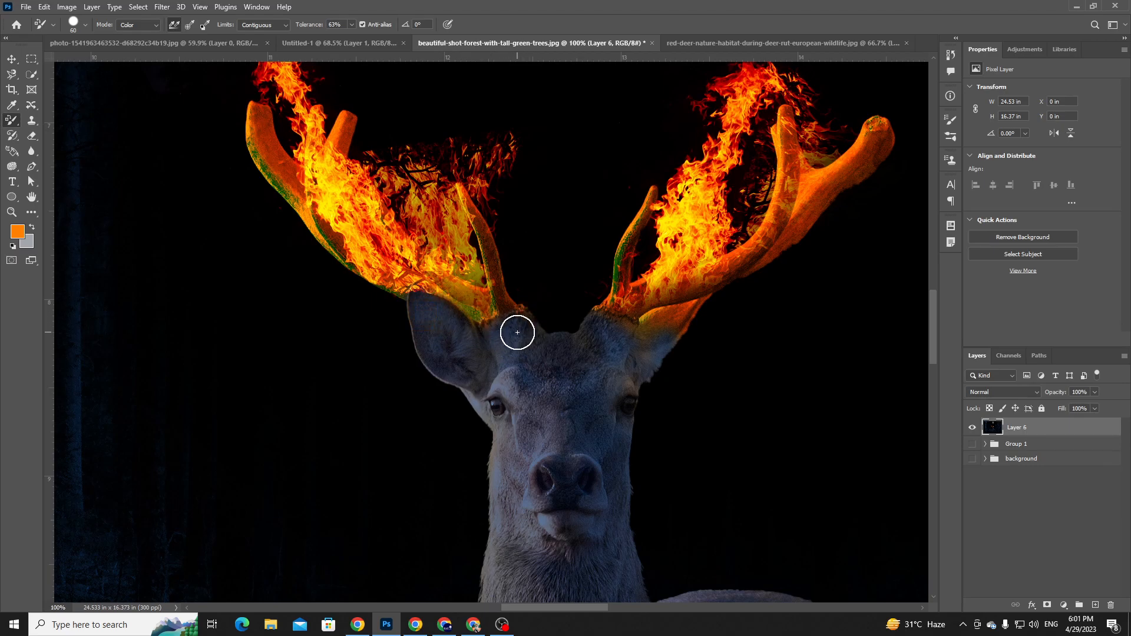
pyautogui.click(1095, 605)
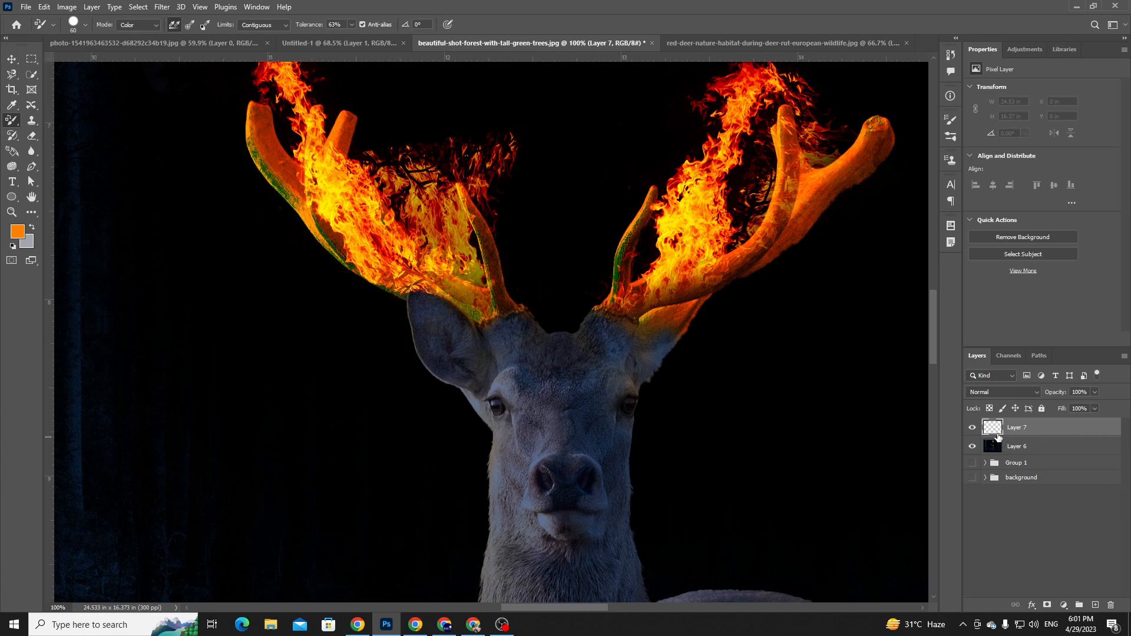
pyautogui.press('Delete')
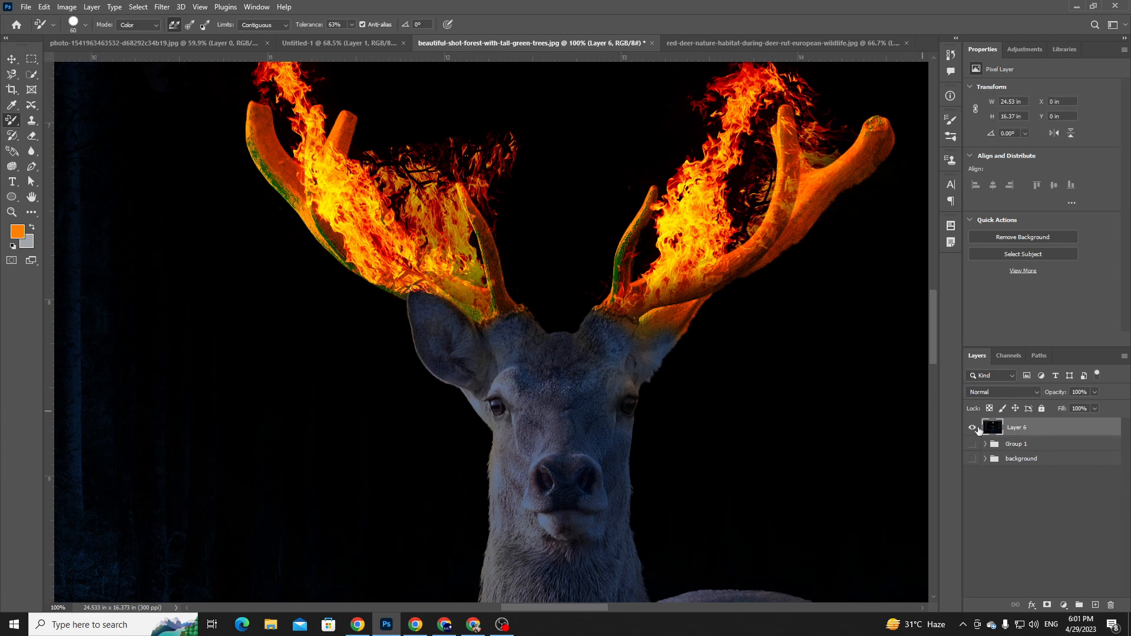
# - Paint soft orange spots over the deer's head, back and the ground beside it on a new layer, using the Brush tool
pyautogui.click(1096, 605)
pyautogui.rightClick(11, 120)
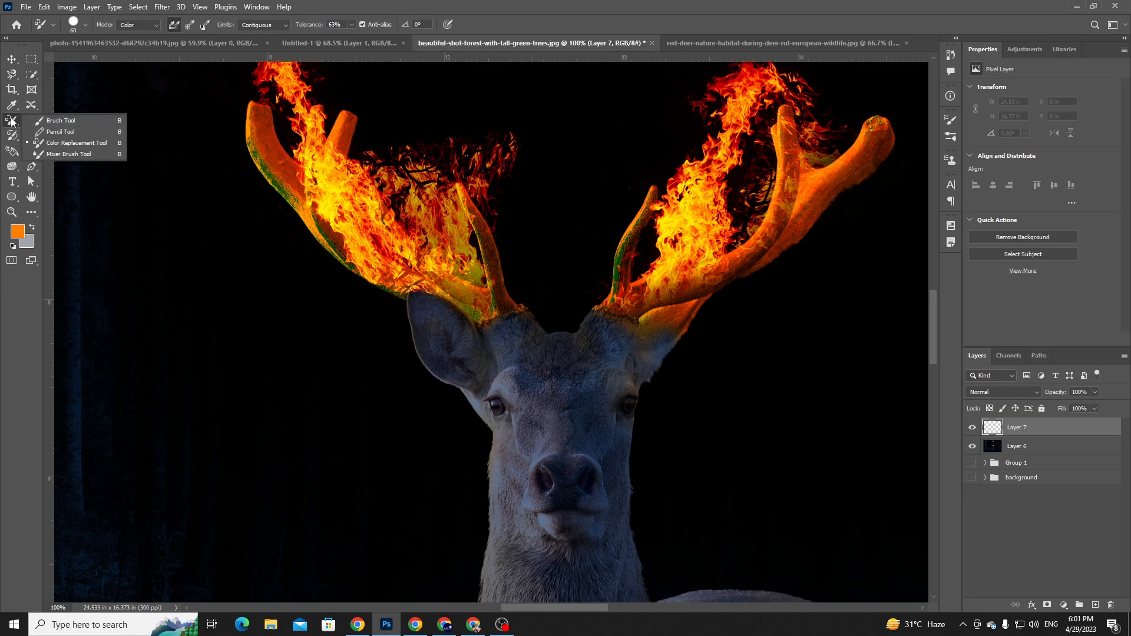
pyautogui.click(61, 120)
pyautogui.click(443, 340)
pyautogui.moveTo(447, 323)
pyautogui.mouseDown()
pyautogui.moveTo(568, 376)
pyautogui.moveTo(646, 377)
pyautogui.moveTo(654, 332)
pyautogui.moveTo(627, 416)
pyautogui.moveTo(631, 333)
pyautogui.moveTo(603, 476)
pyautogui.moveTo(567, 472)
pyautogui.mouseUp()
pyautogui.press('space')
pyautogui.moveTo(516, 375); pyautogui.dragTo(460, 195)
pyautogui.moveTo(669, 510)
pyautogui.mouseDown()
pyautogui.moveTo(676, 453)
pyautogui.moveTo(701, 429)
pyautogui.moveTo(697, 478)
pyautogui.mouseUp()
pyautogui.press('space')
pyautogui.moveTo(519, 461); pyautogui.dragTo(497, 230)
pyautogui.press('space')
pyautogui.moveTo(709, 336); pyautogui.dragTo(434, 265)
pyautogui.moveTo(642, 359)
pyautogui.mouseDown()
pyautogui.moveTo(821, 476)
pyautogui.moveTo(598, 349)
pyautogui.moveTo(658, 354)
pyautogui.mouseUp()
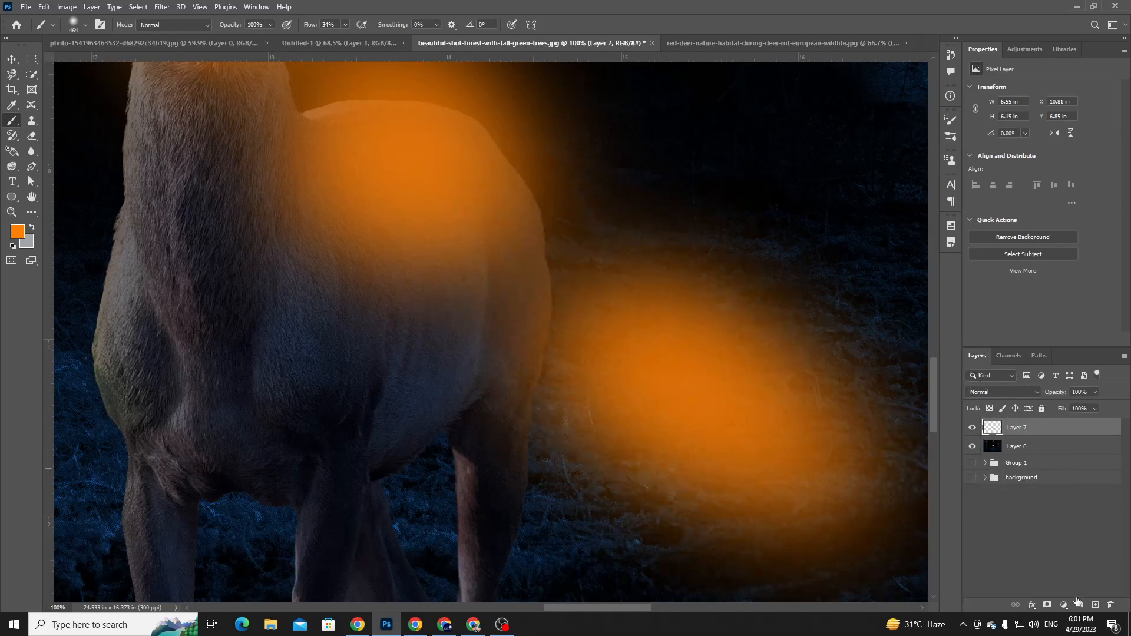
# - Add a layer mask to the orange glow layer and choose the Brush tool for painting on it
pyautogui.click(1047, 605)
pyautogui.scroll(1, 639, 359)
pyautogui.press('space')
pyautogui.moveTo(306, 250); pyautogui.dragTo(468, 405)
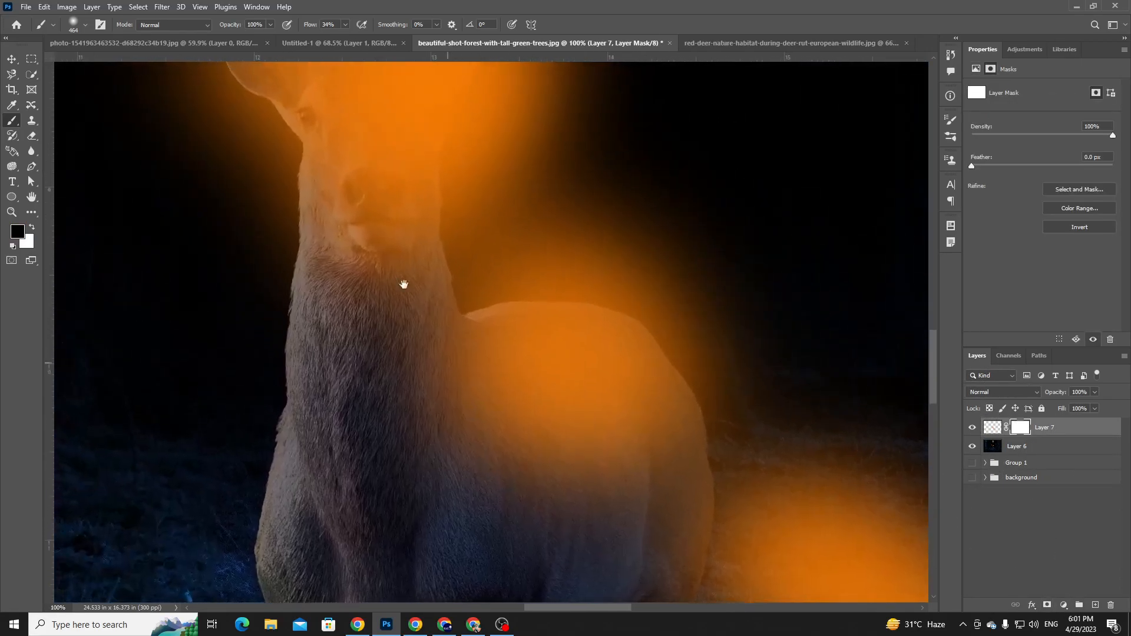
pyautogui.moveTo(408, 293); pyautogui.dragTo(389, 388)
pyautogui.moveTo(429, 211); pyautogui.dragTo(434, 273)
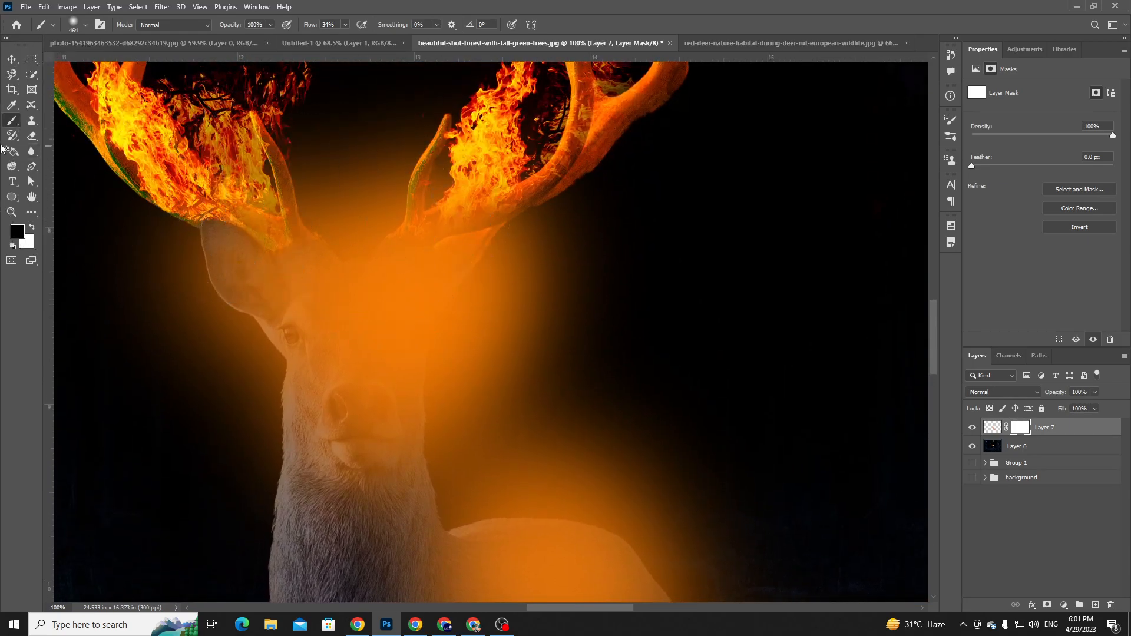
pyautogui.rightClick(10, 121)
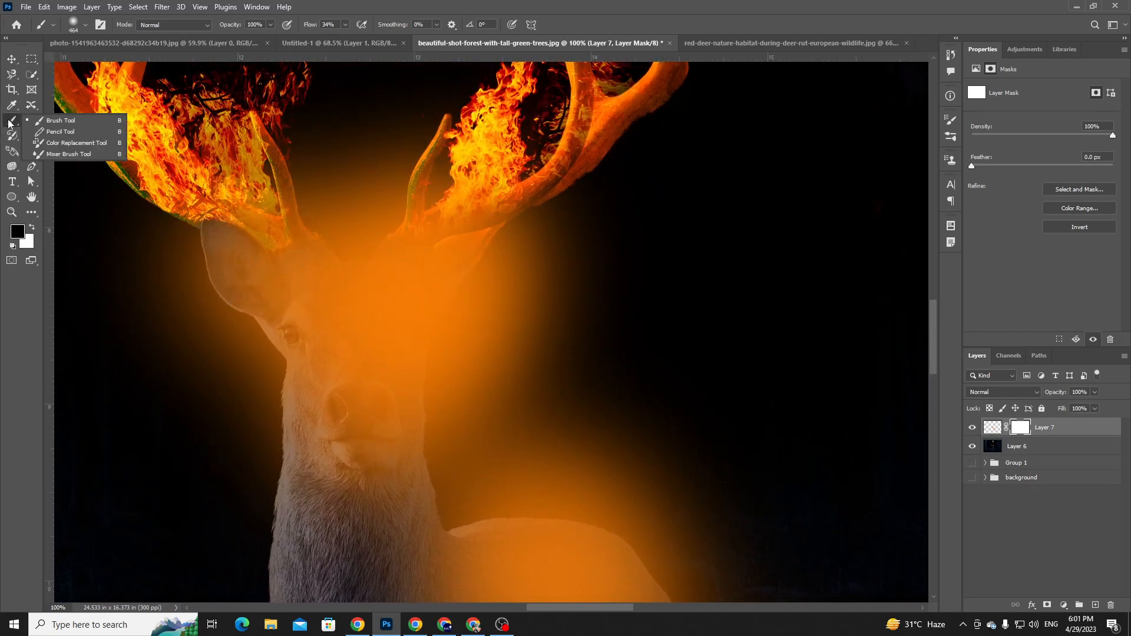
pyautogui.click(44, 121)
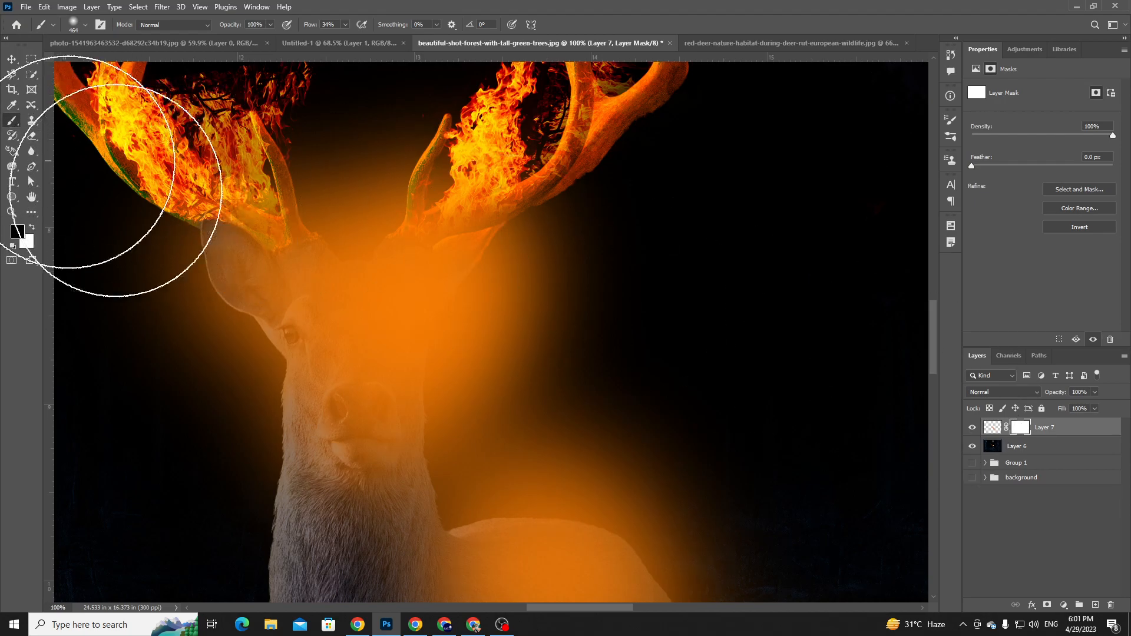
# - Mask out the orange glow around the deer's left-hand ear and cheek using a 150 px soft black brush
pyautogui.press('[')
pyautogui.press('[')
pyautogui.press('[')
pyautogui.press('[')
pyautogui.press('[')
pyautogui.press('[')
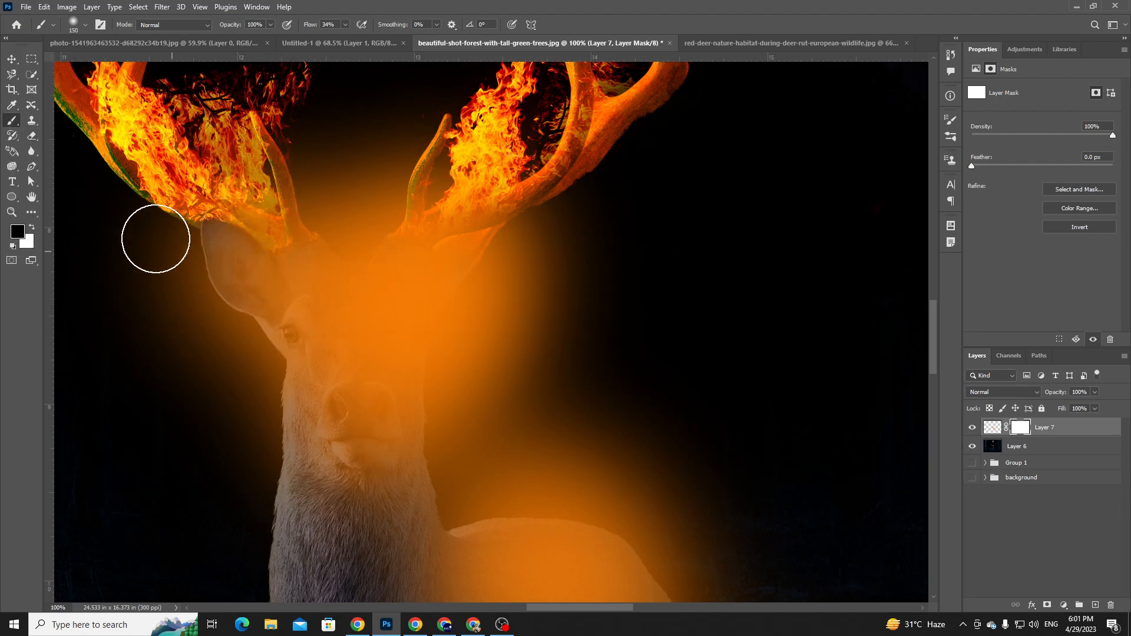
pyautogui.moveTo(159, 242); pyautogui.dragTo(182, 381)
pyautogui.moveTo(179, 286)
pyautogui.mouseDown()
pyautogui.moveTo(232, 417)
pyautogui.moveTo(258, 357)
pyautogui.moveTo(241, 374)
pyautogui.moveTo(261, 432)
pyautogui.moveTo(306, 408)
pyautogui.moveTo(268, 301)
pyautogui.moveTo(248, 321)
pyautogui.moveTo(291, 368)
pyautogui.mouseUp()
# - Set the orange glow layer's blend mode to Soft Light
pyautogui.click(1032, 393)
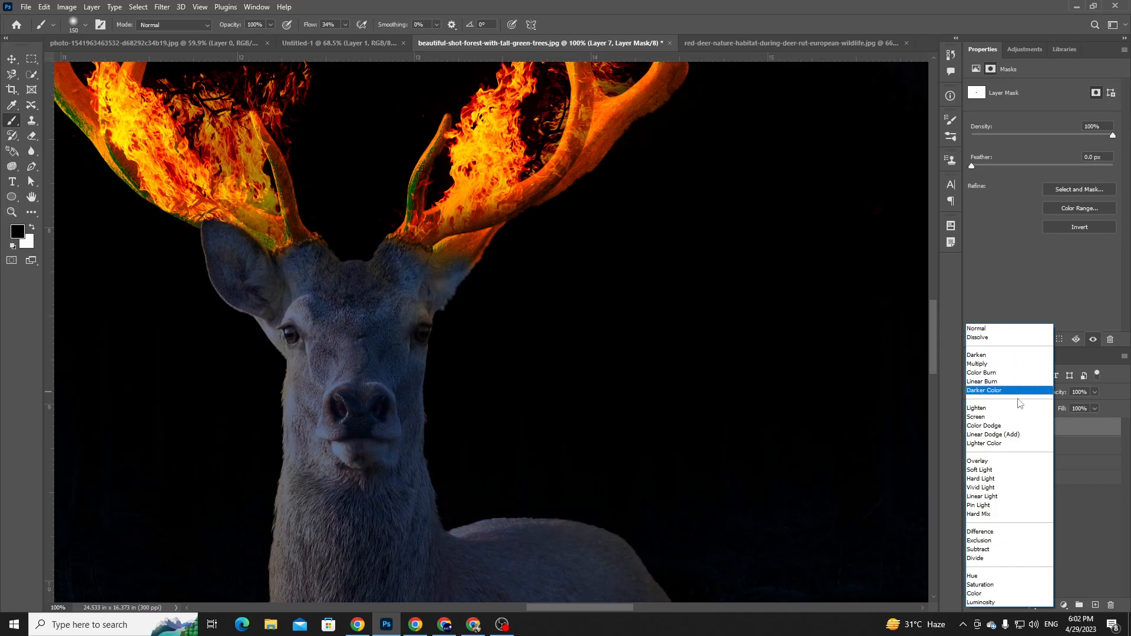
pyautogui.click(1030, 478)
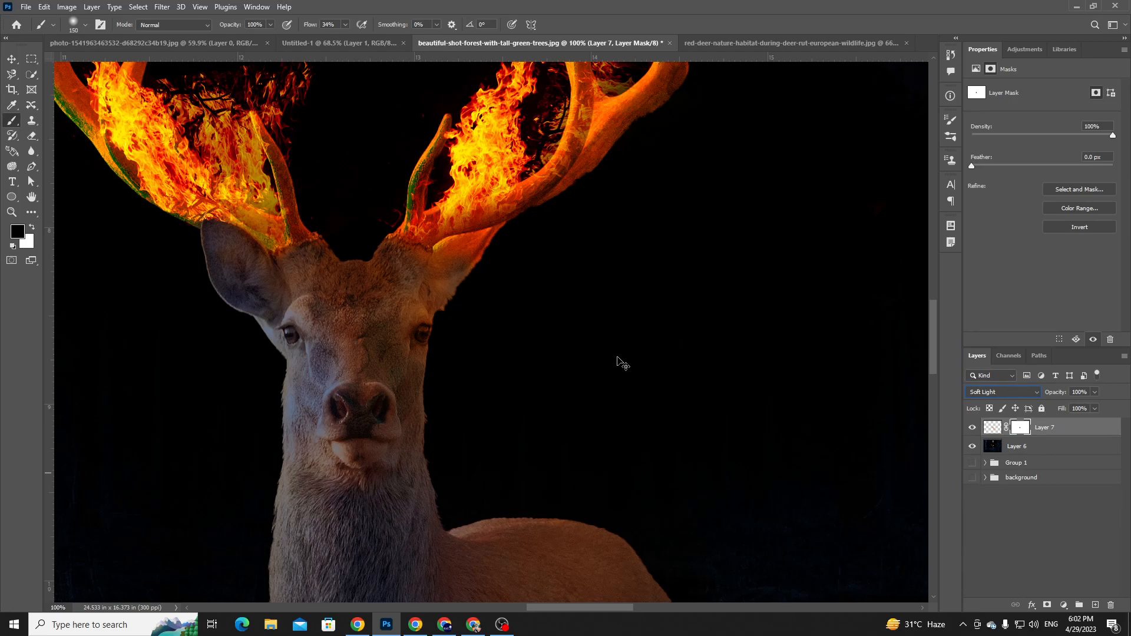
pyautogui.hotkey('ctrl', '-')
pyautogui.hotkey('ctrl', '-')
pyautogui.hotkey('ctrl', '-')
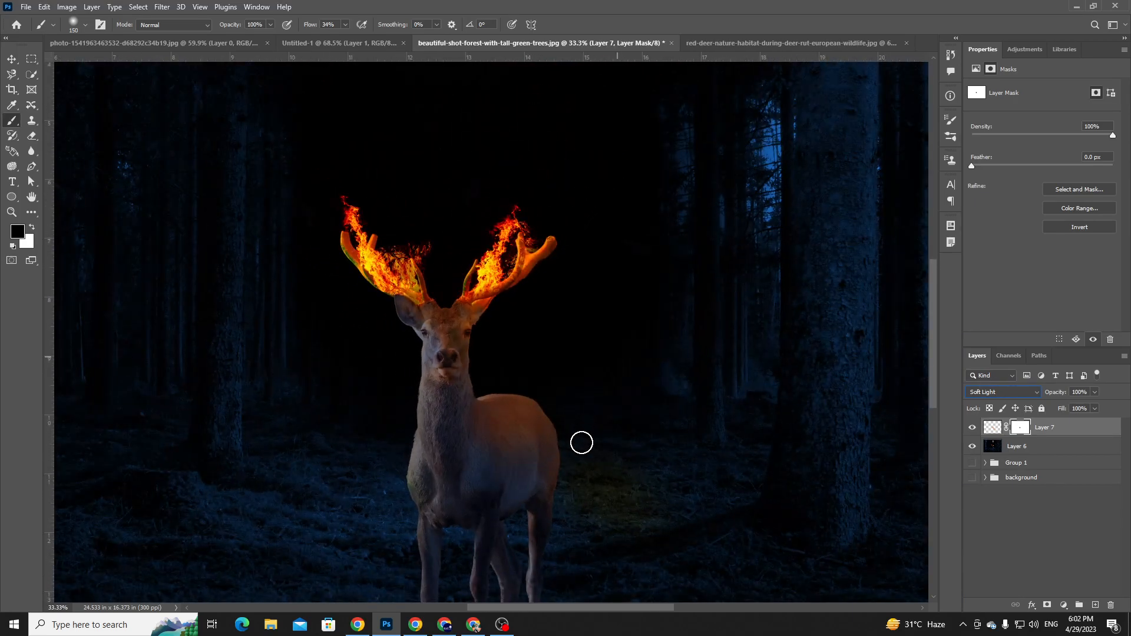
# - Mask out the glow on the ground beside the deer and soften it on the body using a 354 px soft black brush
pyautogui.rightClick(631, 475)
pyautogui.click(753, 428)
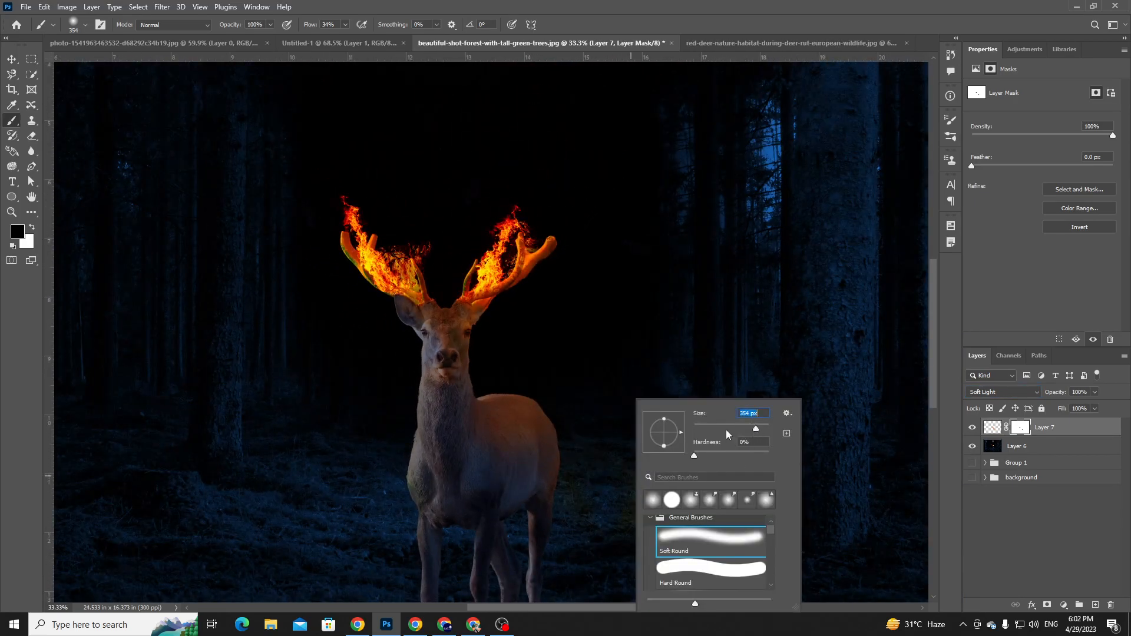
pyautogui.moveTo(639, 364); pyautogui.dragTo(638, 518)
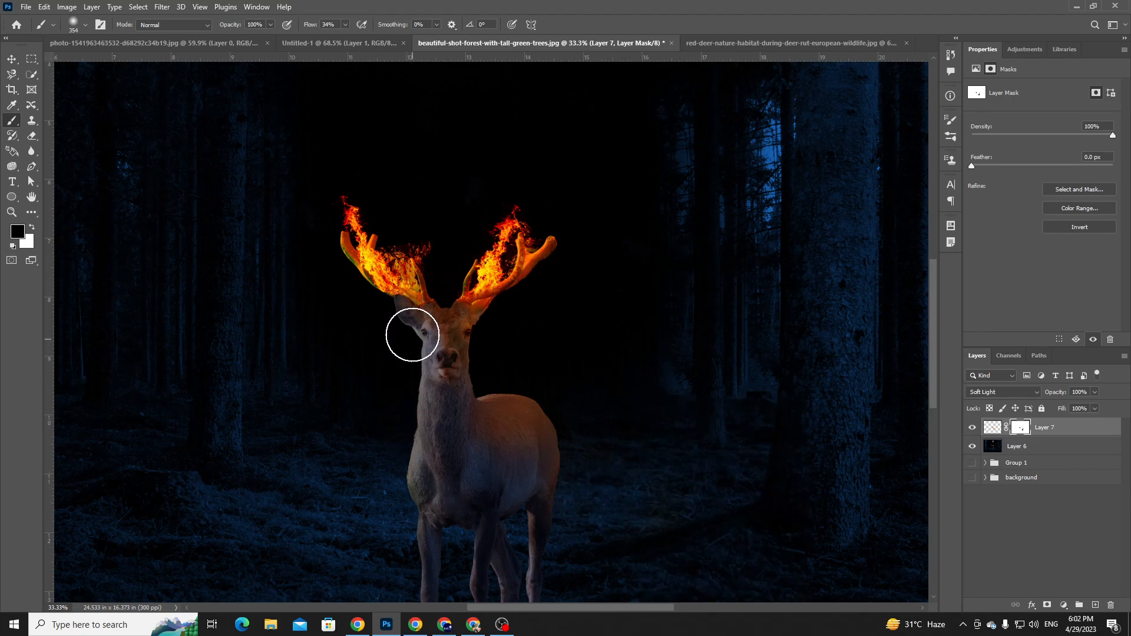
pyautogui.moveTo(425, 354)
pyautogui.mouseDown()
pyautogui.moveTo(411, 336)
pyautogui.moveTo(467, 469)
pyautogui.moveTo(563, 503)
pyautogui.mouseUp()
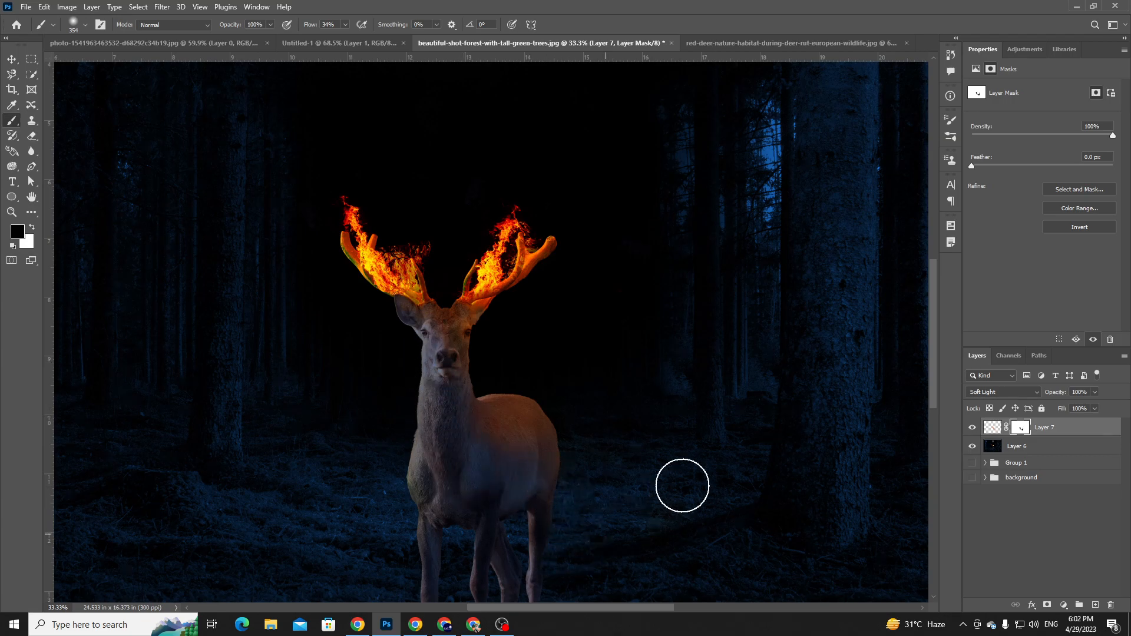
# - Compare the whole composition with and without the orange glow layer
pyautogui.scroll(-3, 683, 485)
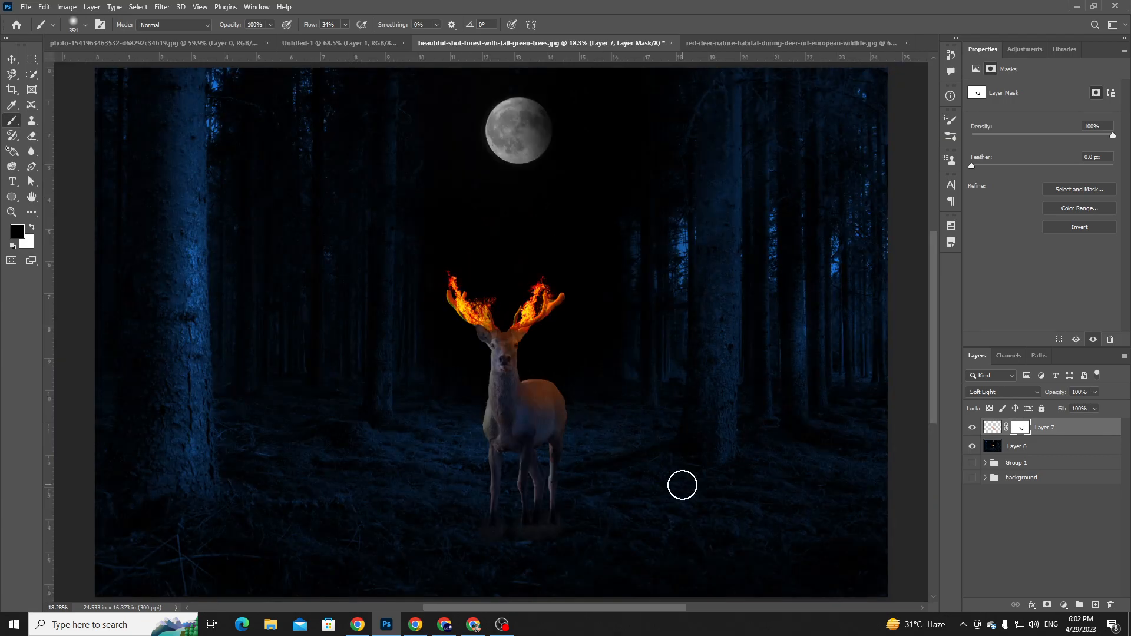
pyautogui.click(973, 427)
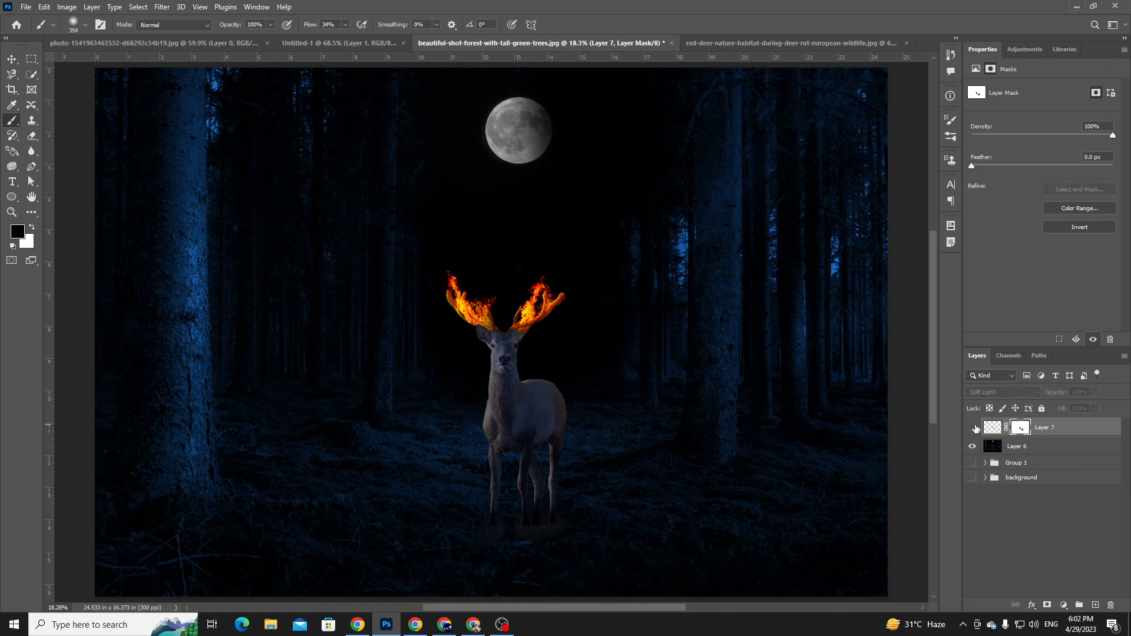
pyautogui.click(974, 428)
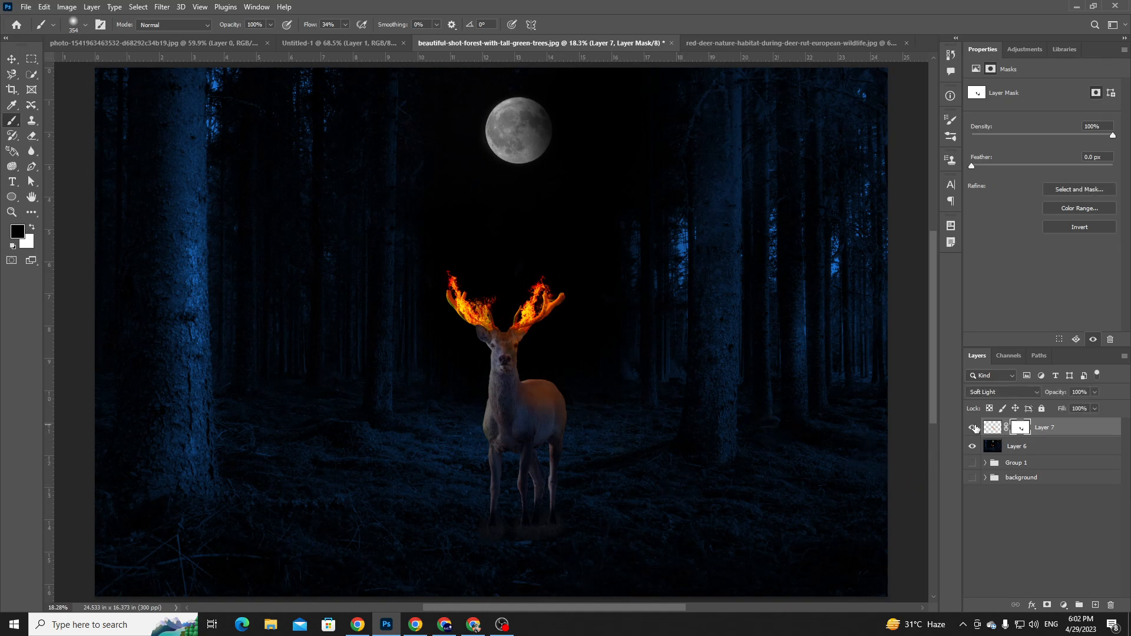